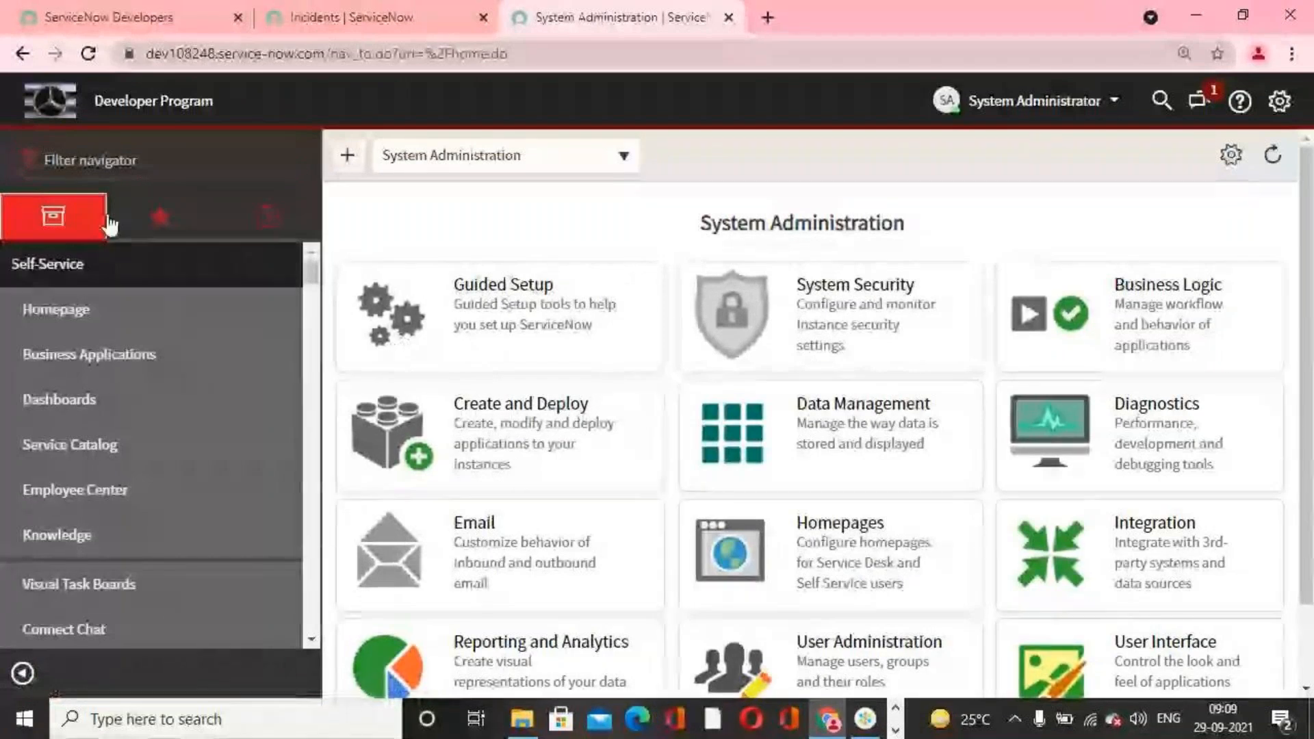
# Step: Filter the navigator by "maintain" and open the I Phone 13s Pro catalog item from Maintain Items
pyautogui.click(219, 171)
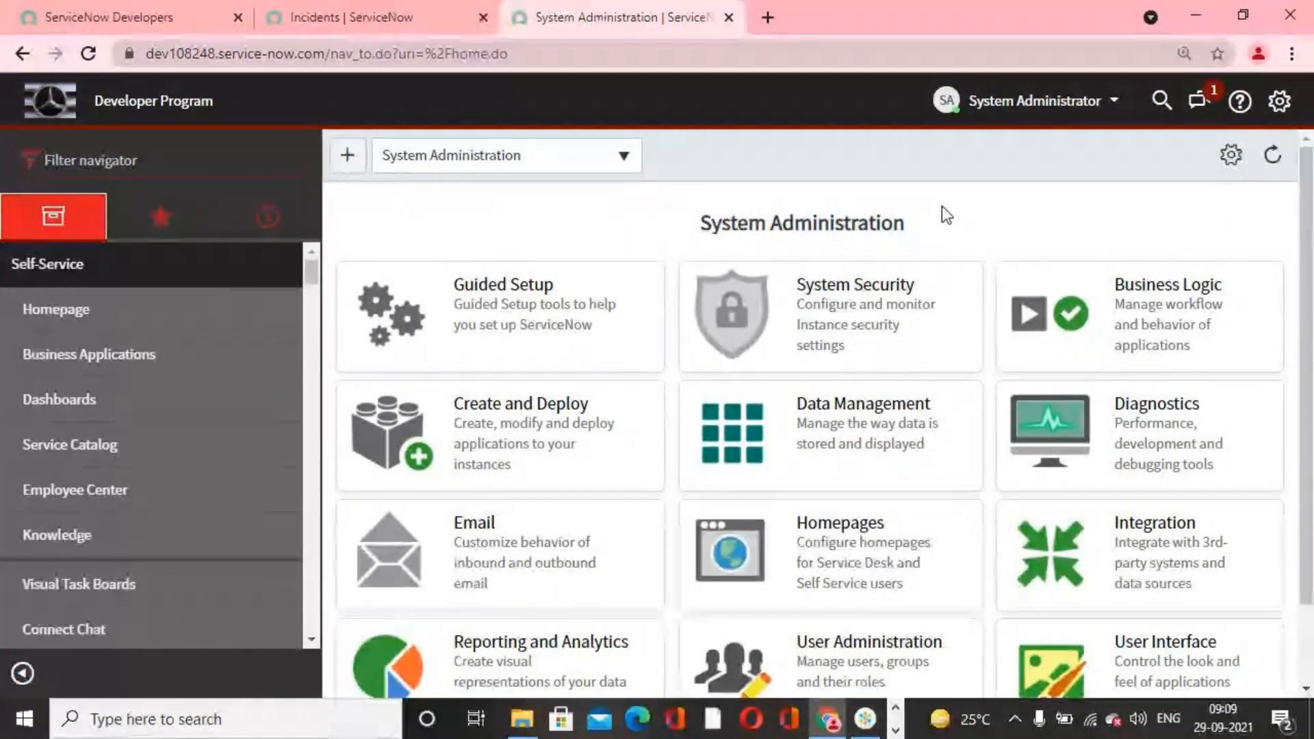
pyautogui.write('mao')
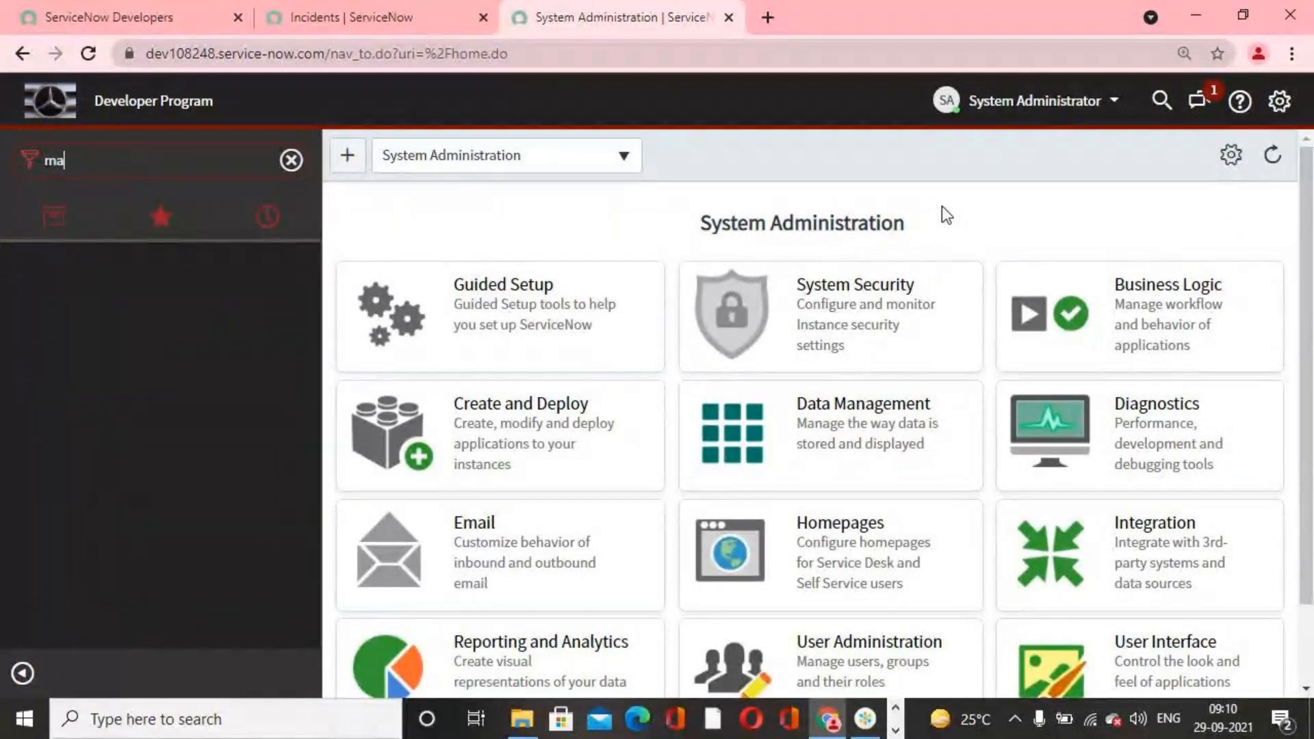
pyautogui.press('BackSpace')
pyautogui.press('BackSpace')
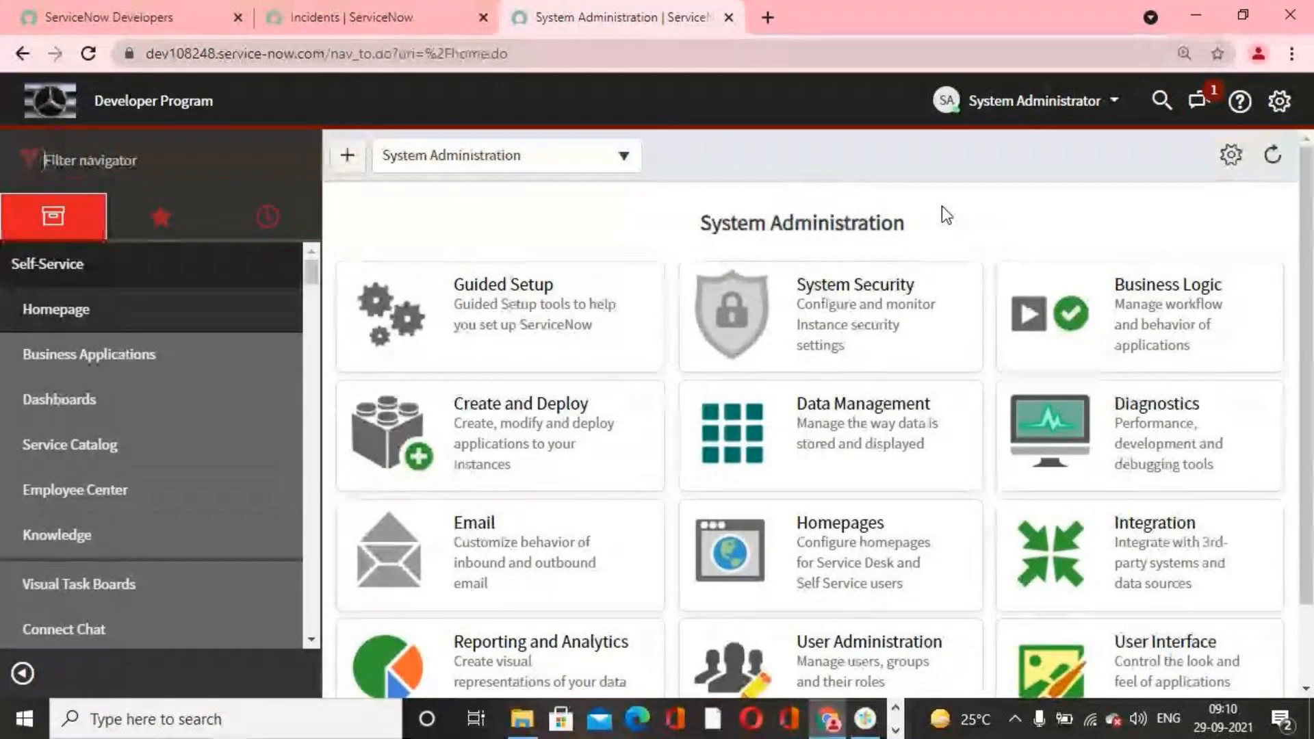
pyautogui.write('ma')
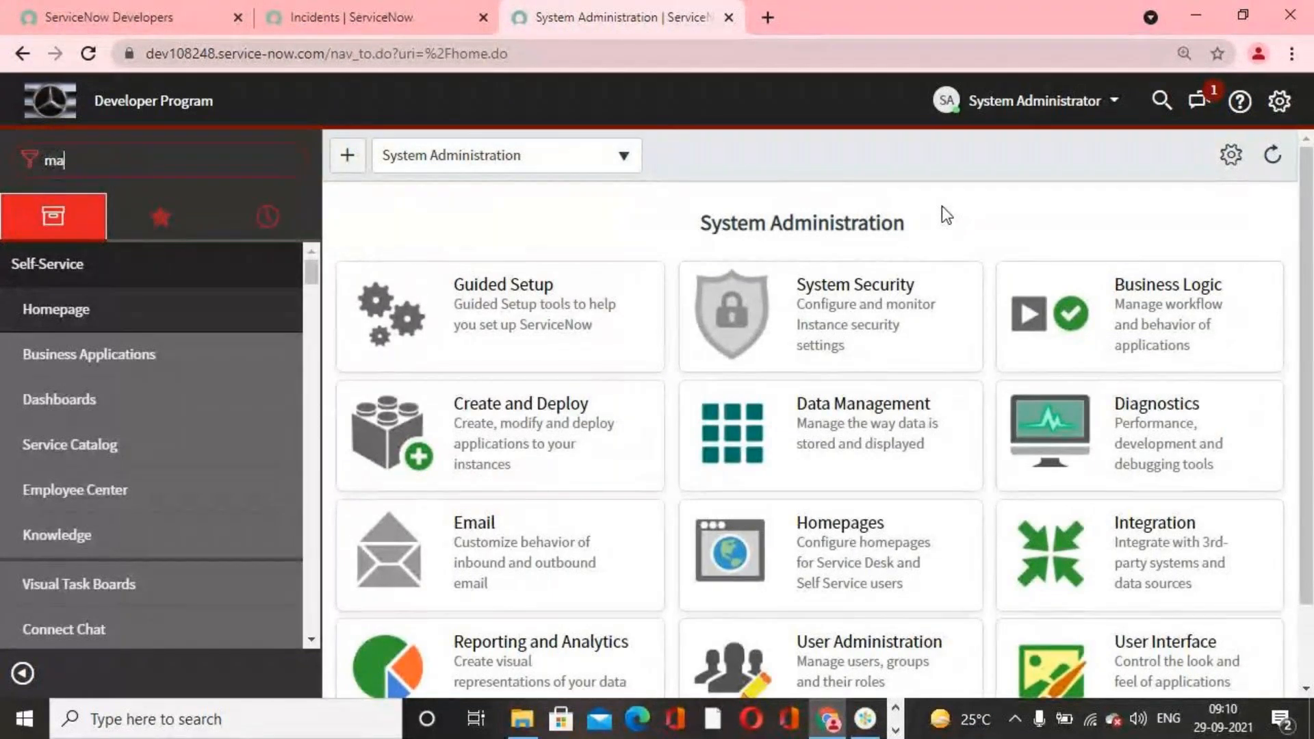
pyautogui.write('intain')
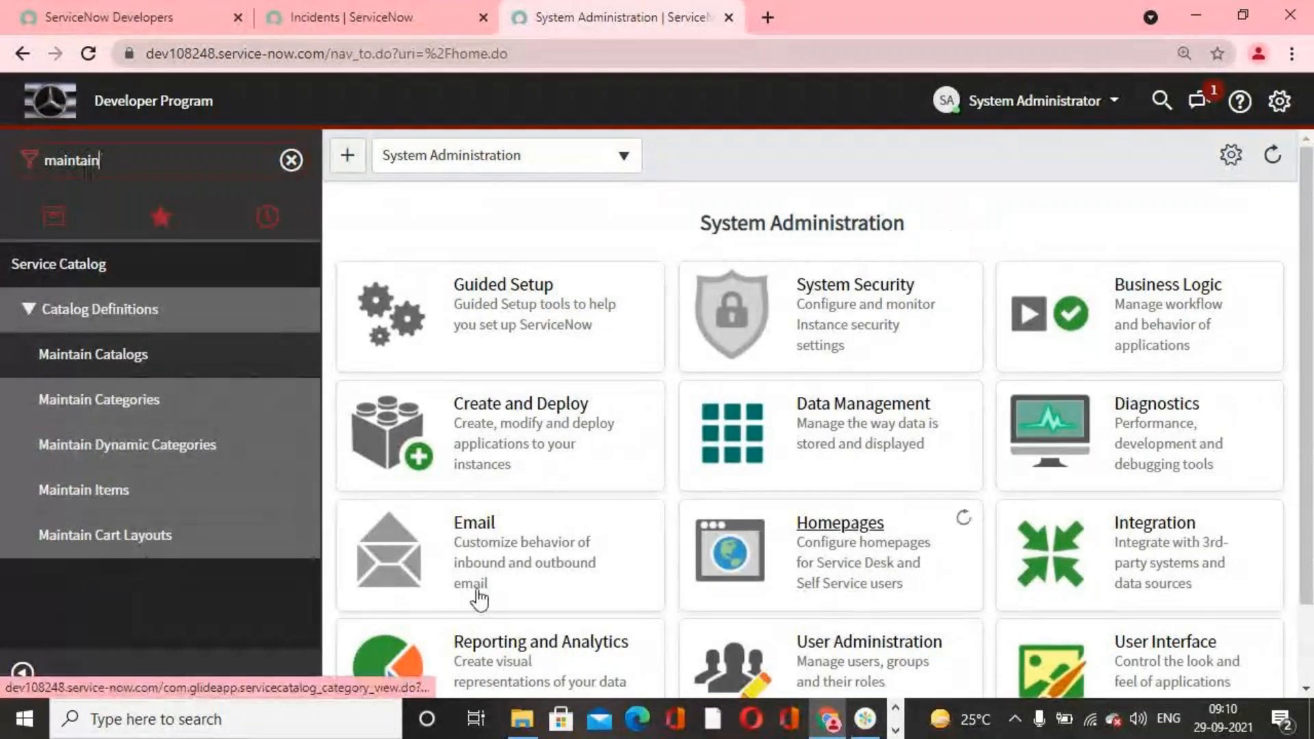
pyautogui.click(110, 491)
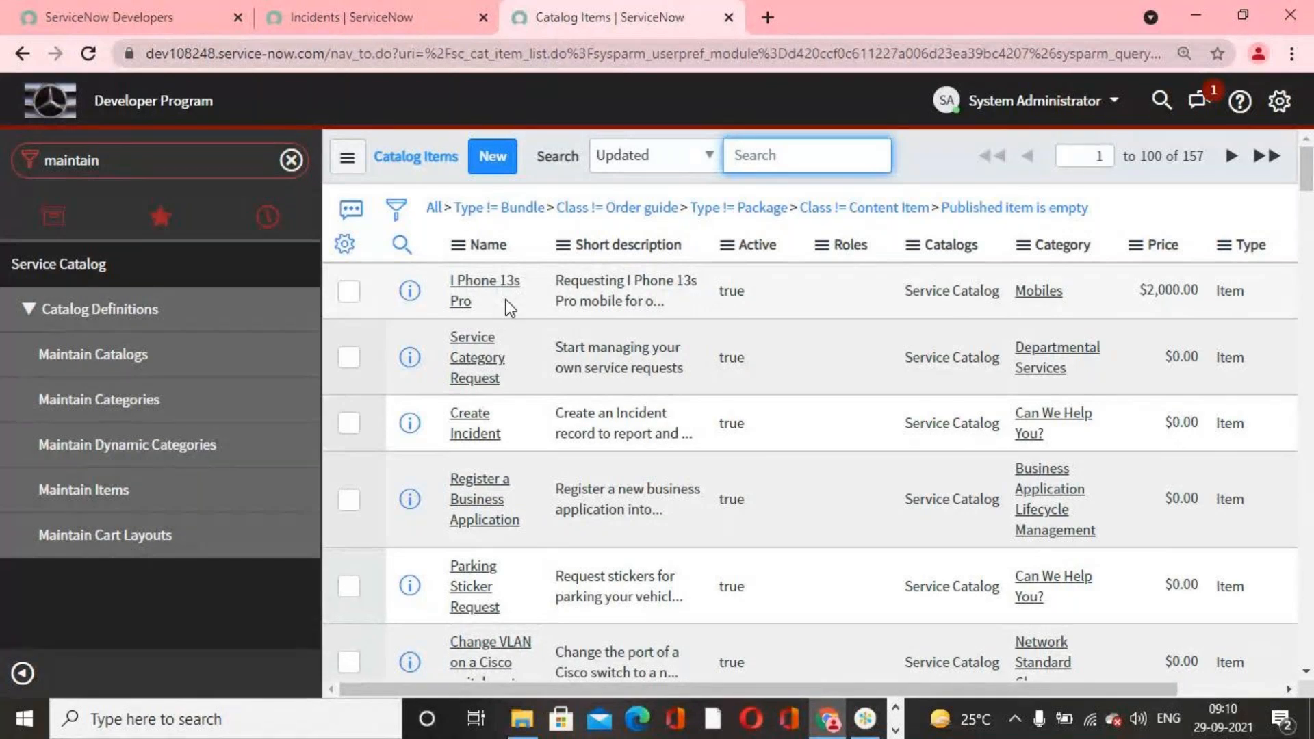
pyautogui.click(491, 284)
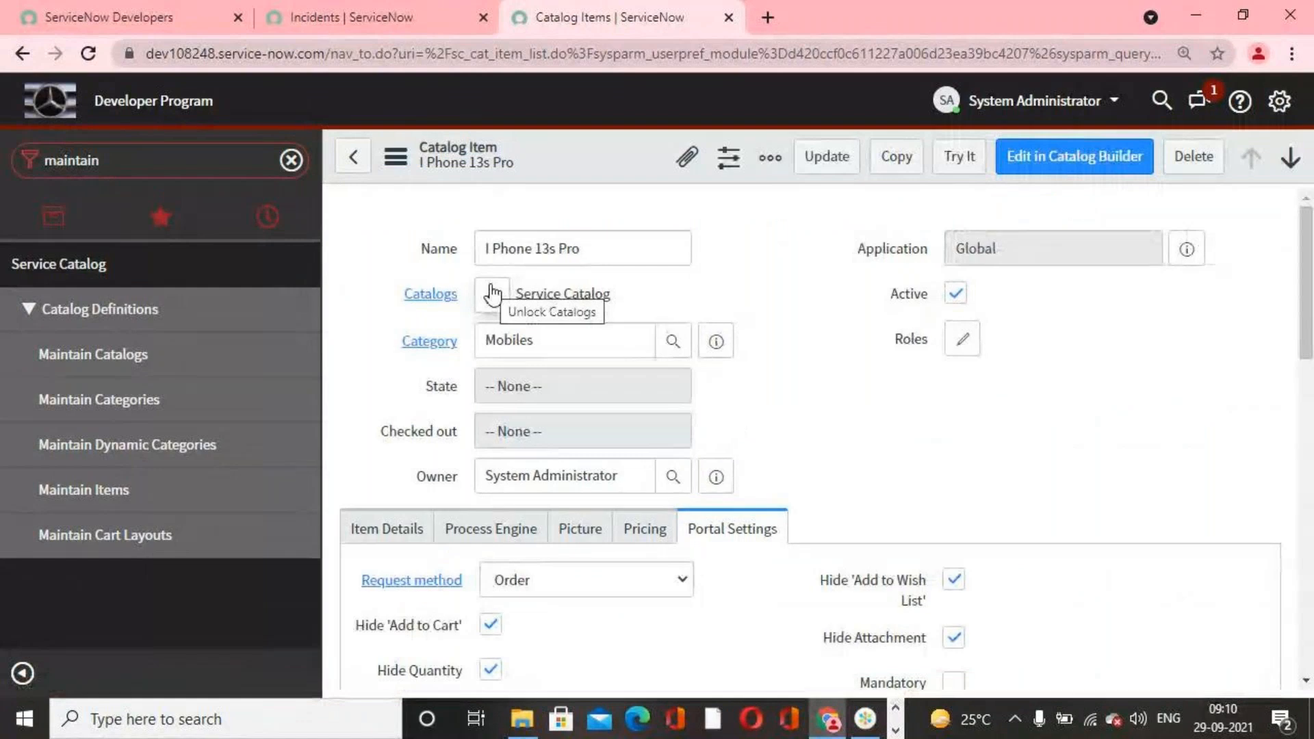
# Step: Examine the Available For and Not Available For related lists of the I Phone 13s Pro item
pyautogui.scroll(-10, 807, 402)
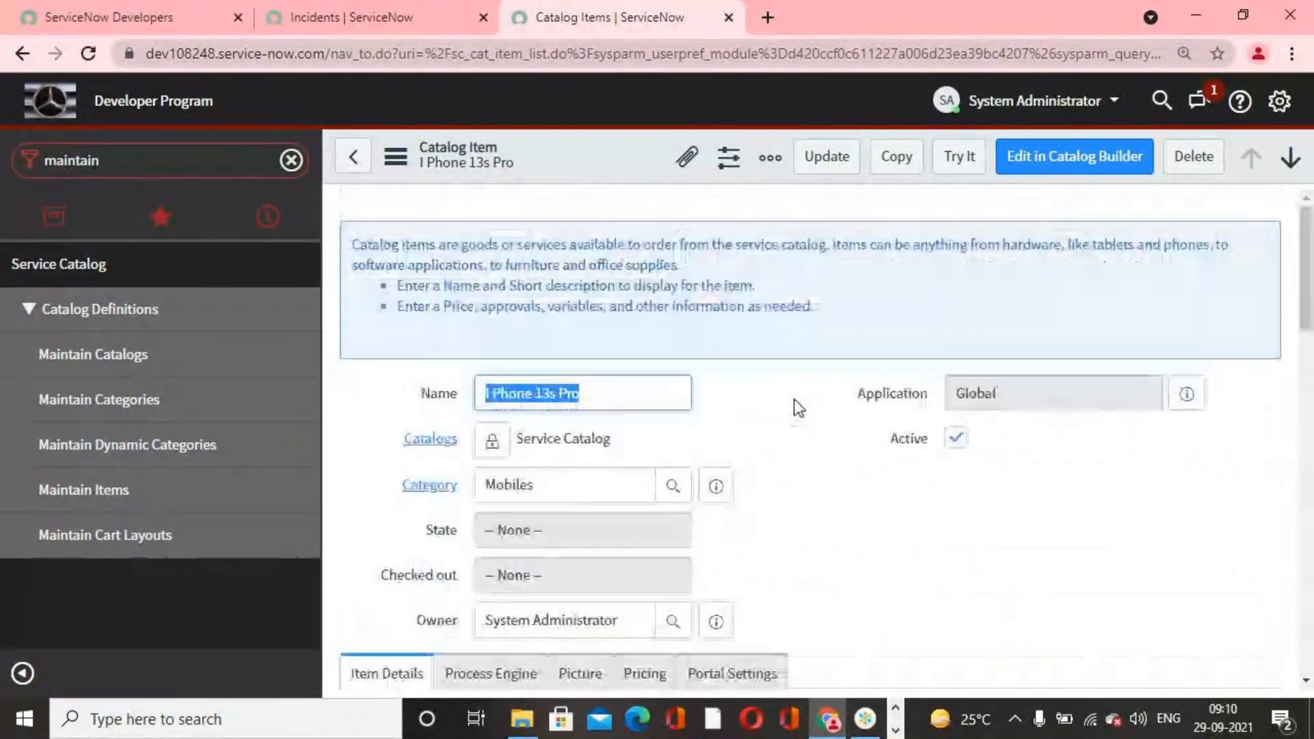
pyautogui.scroll(-4, 794, 399)
pyautogui.scroll(-10, 794, 409)
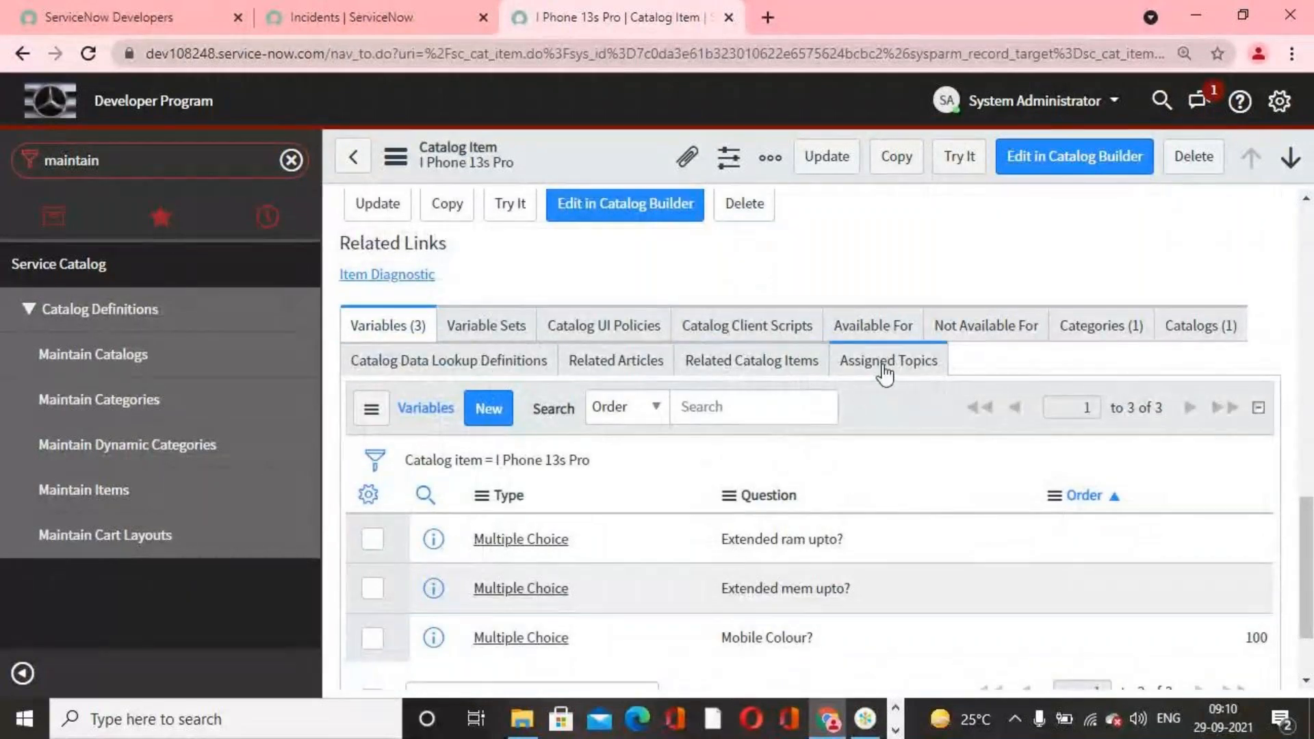
pyautogui.click(883, 335)
pyautogui.click(989, 350)
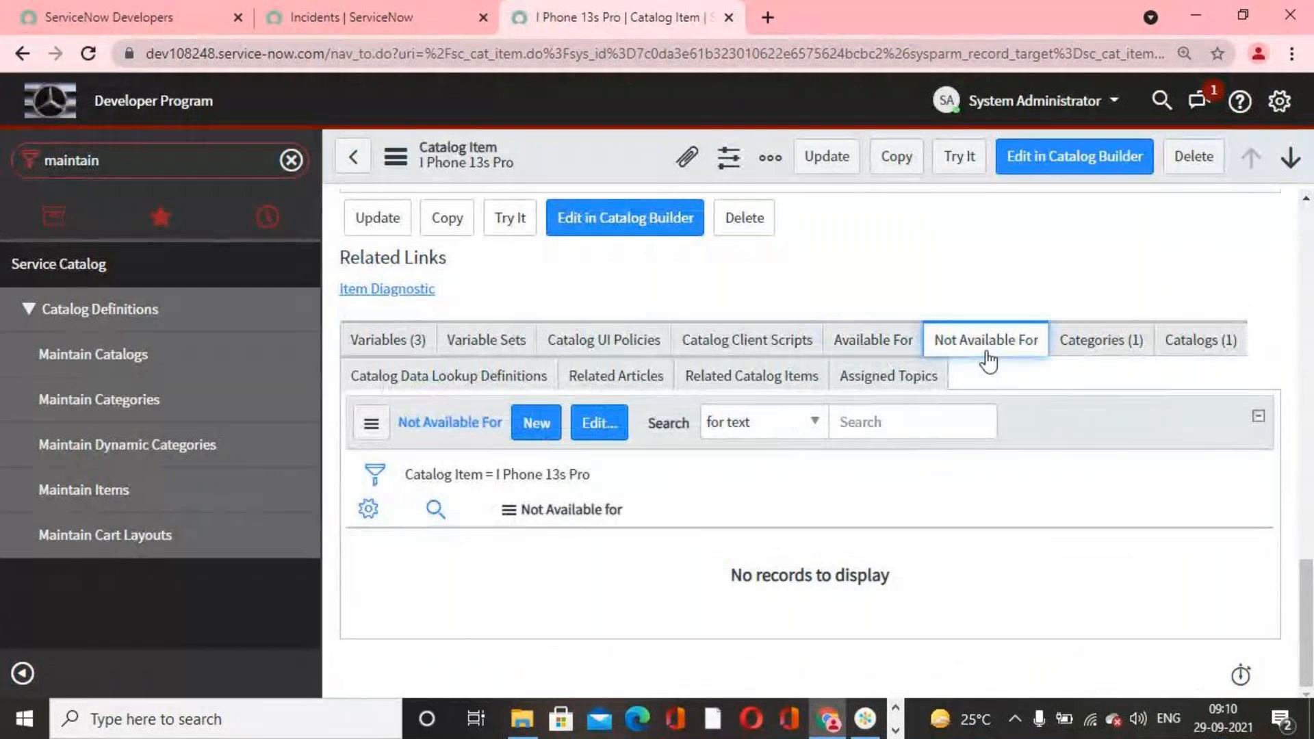
pyautogui.click(890, 346)
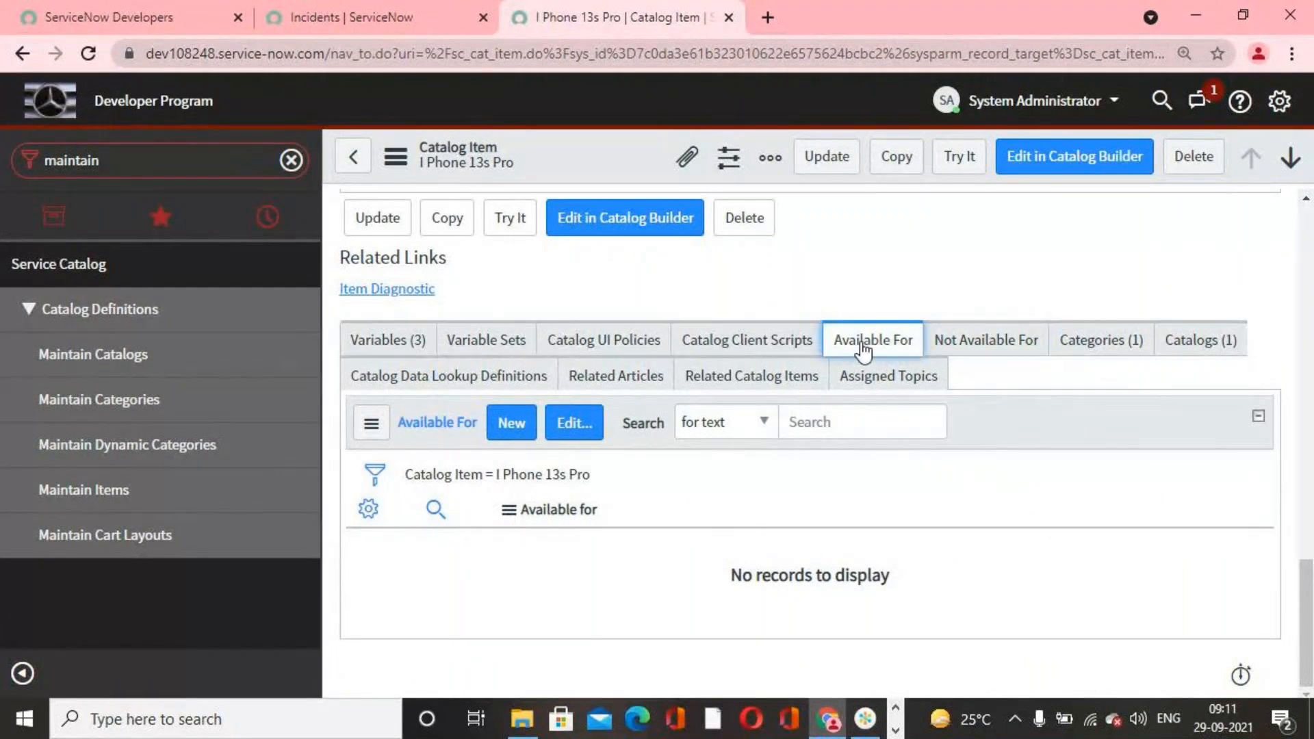
pyautogui.click(975, 347)
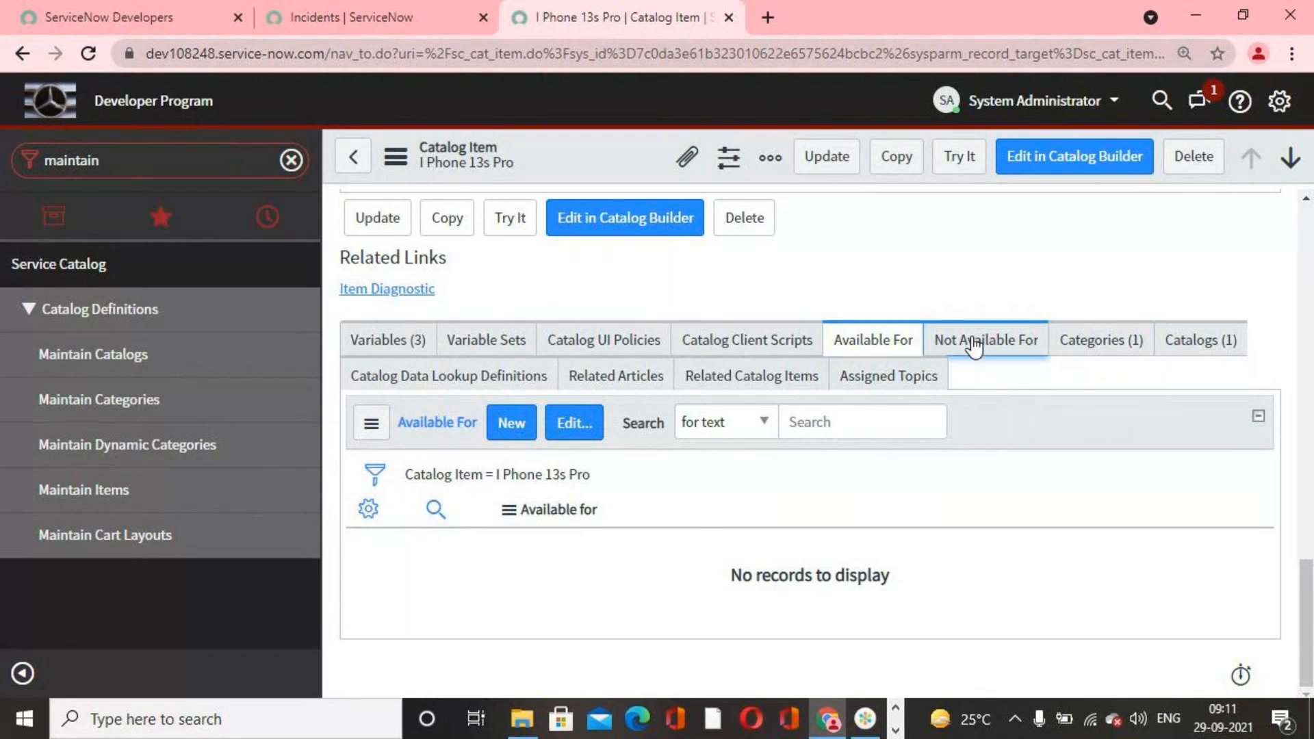
pyautogui.scroll(12, 452, 455)
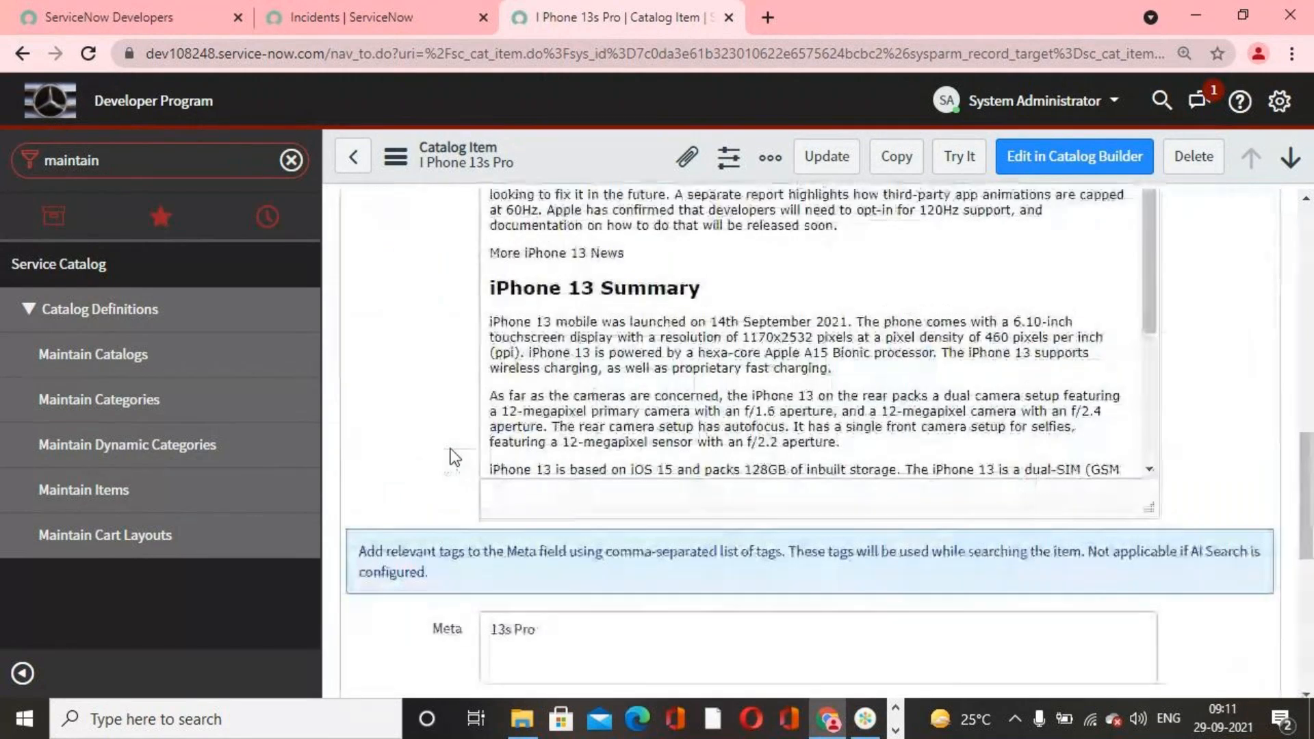
# Step: Duplicate the browser tab showing the I Phone 13s Pro catalog item
pyautogui.click(194, 146)
pyautogui.rightClick(588, 5)
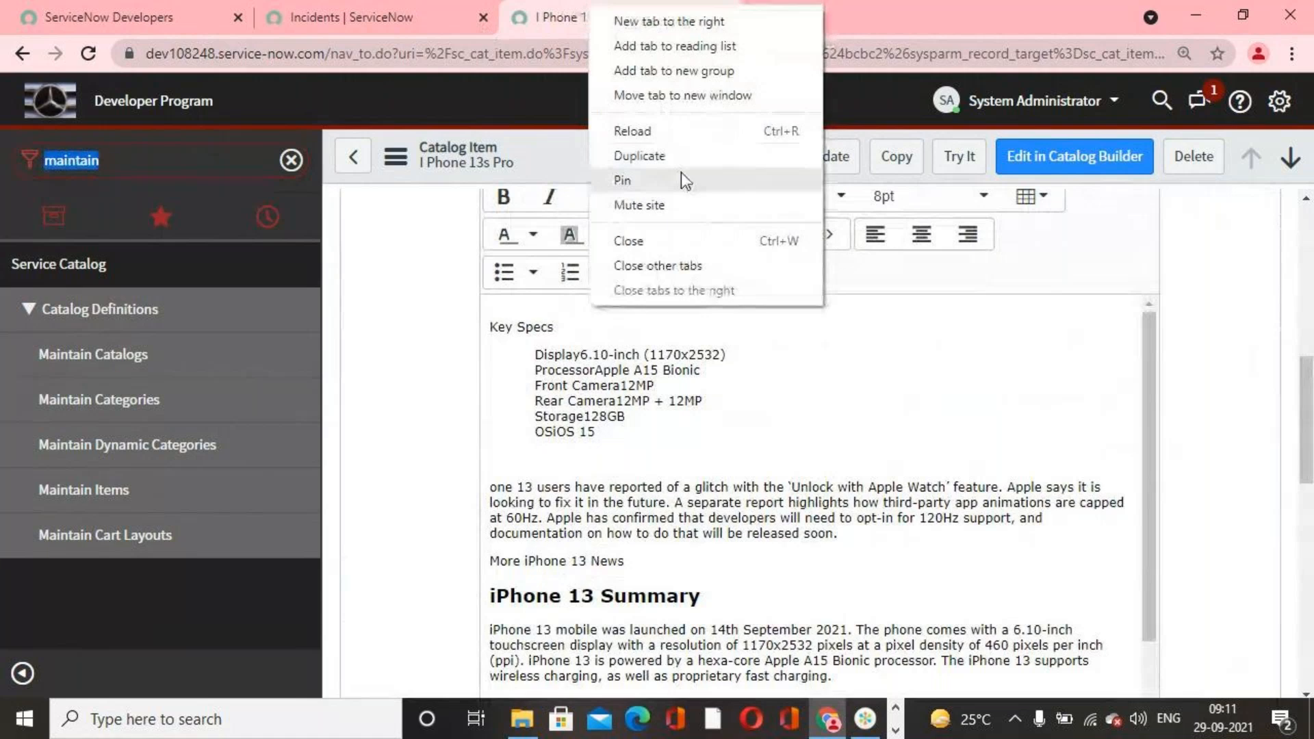
pyautogui.click(678, 154)
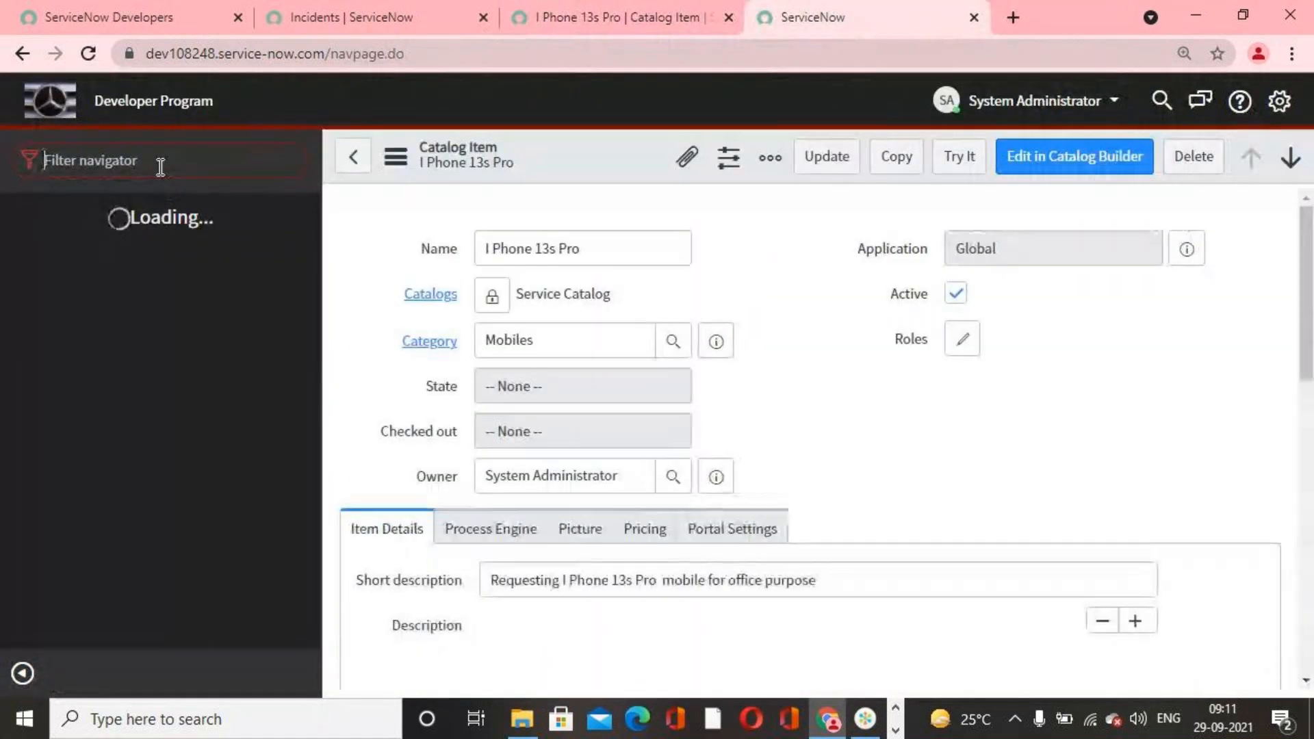
# Step: Filter the navigator by "service catalog" and open the User Criteria records in the duplicated tab
pyautogui.write('servic')
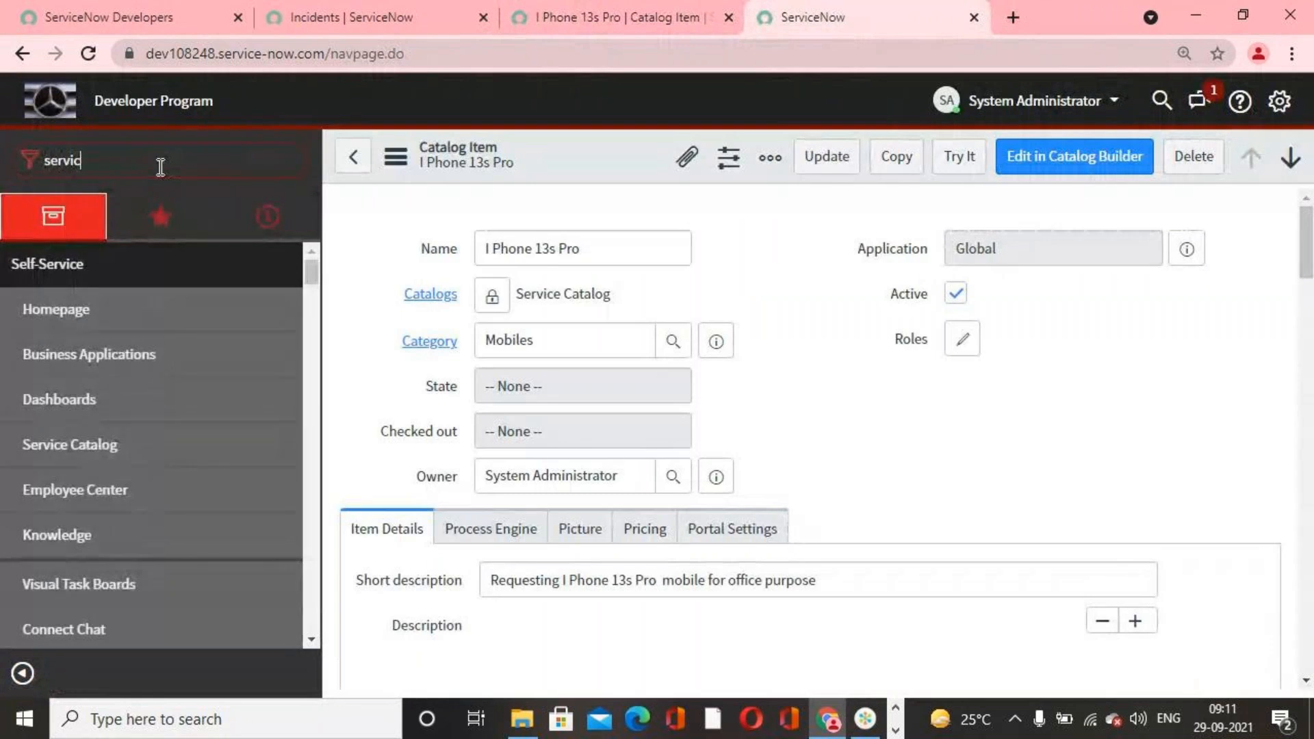
pyautogui.write('e catalog')
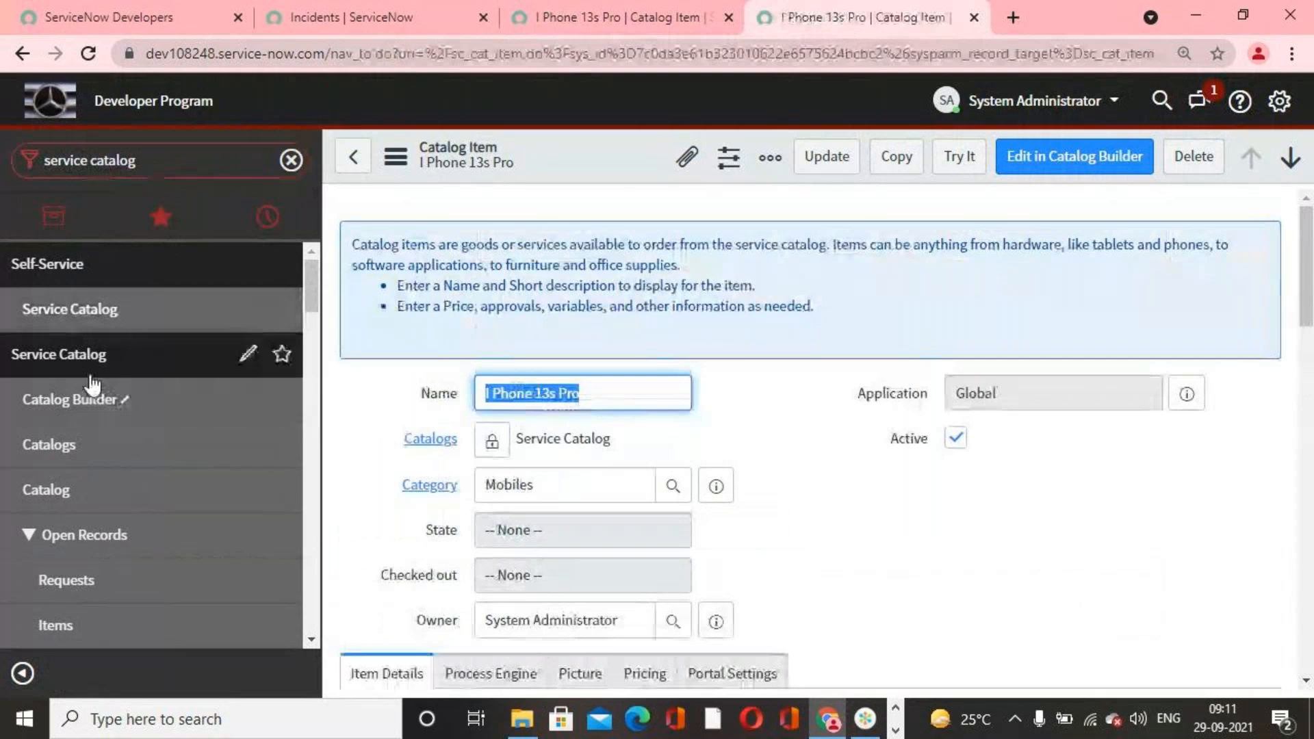
pyautogui.scroll(-3, 103, 438)
pyautogui.scroll(-8, 103, 436)
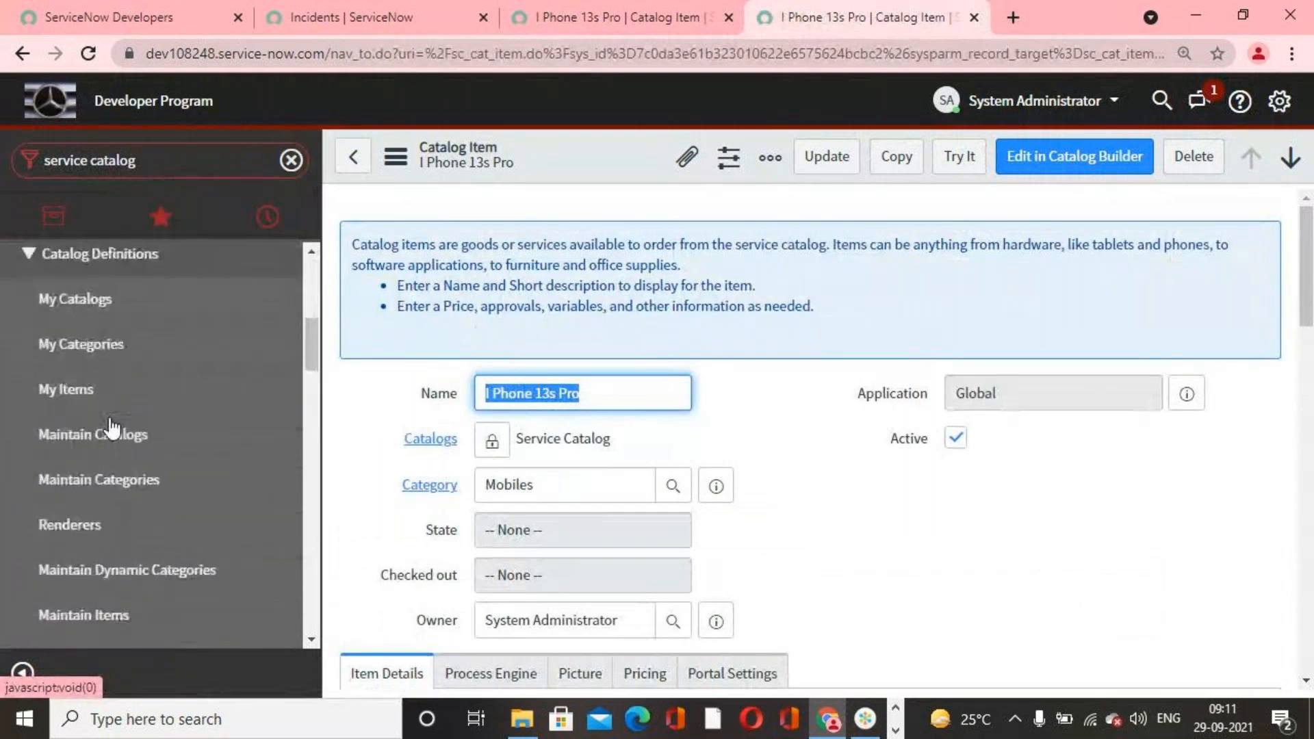
pyautogui.scroll(-2, 113, 428)
pyautogui.click(116, 517)
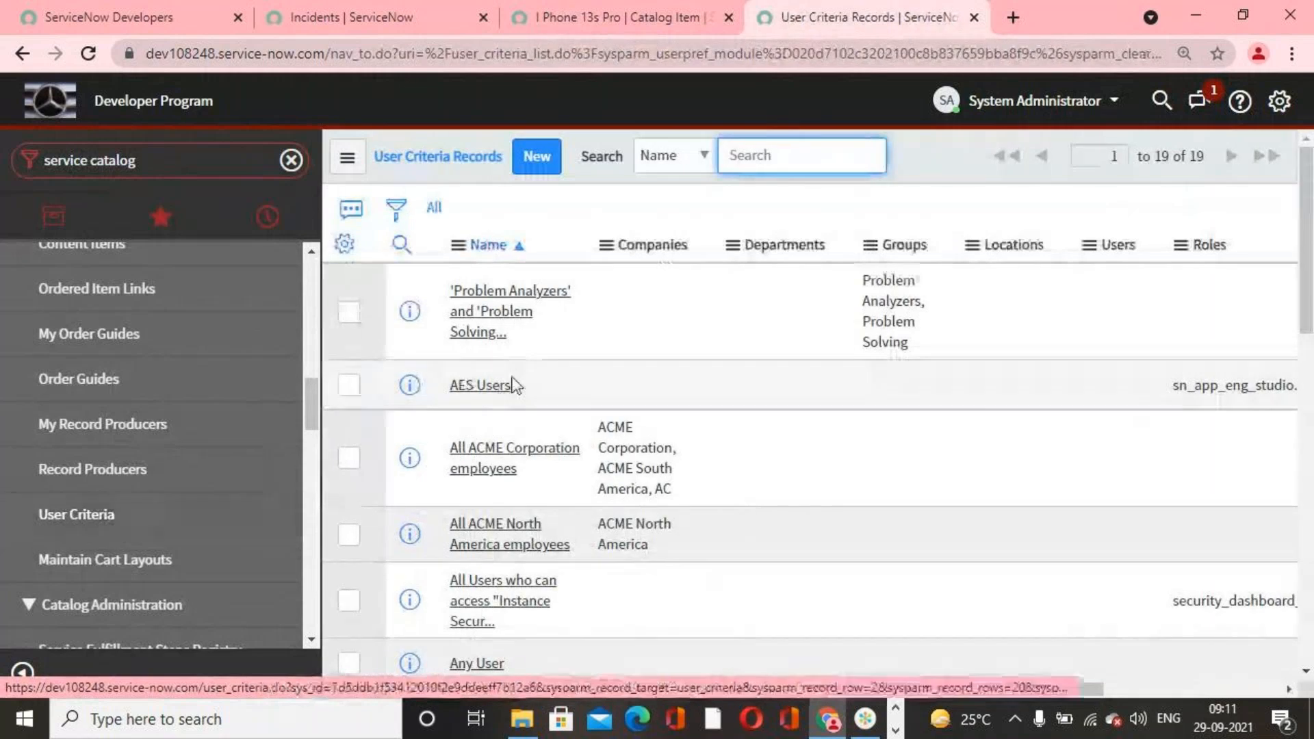
# Step: Start a new user criteria record and name it "I Phone 13s Pro for IT Department"
pyautogui.click(530, 164)
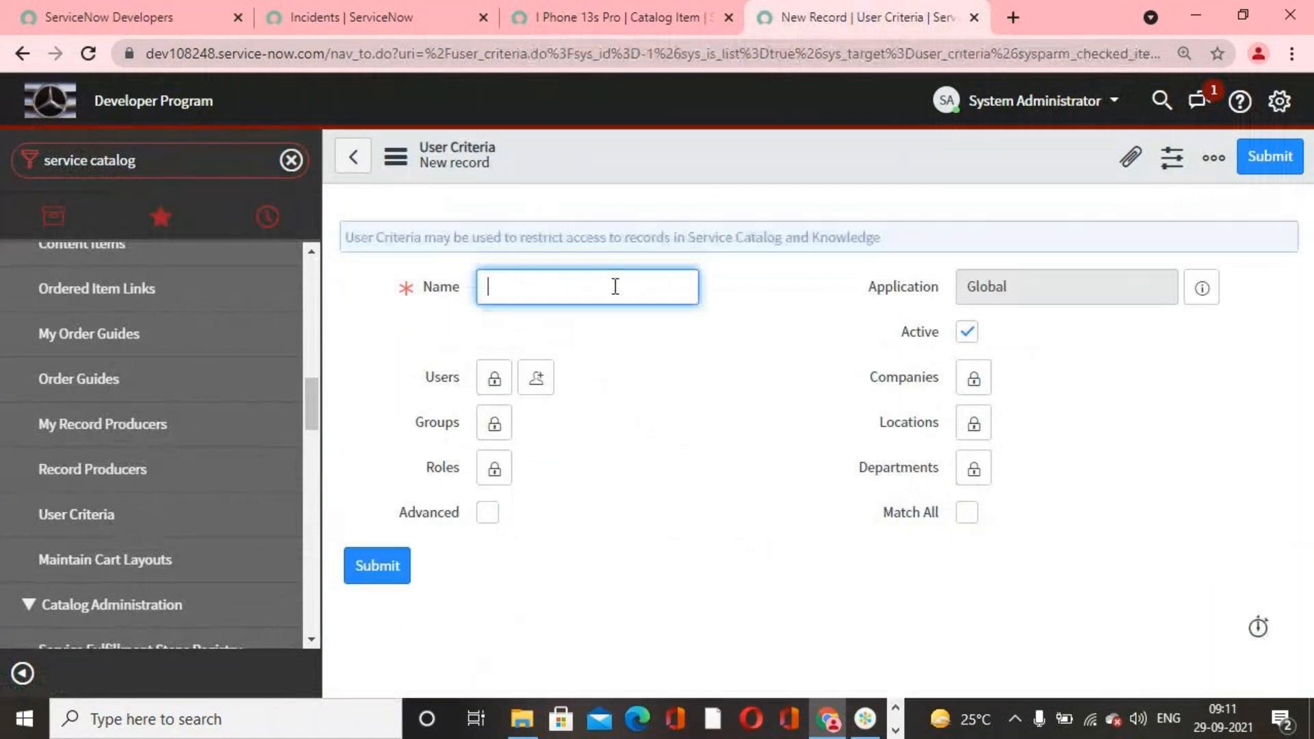
pyautogui.write('I Phone')
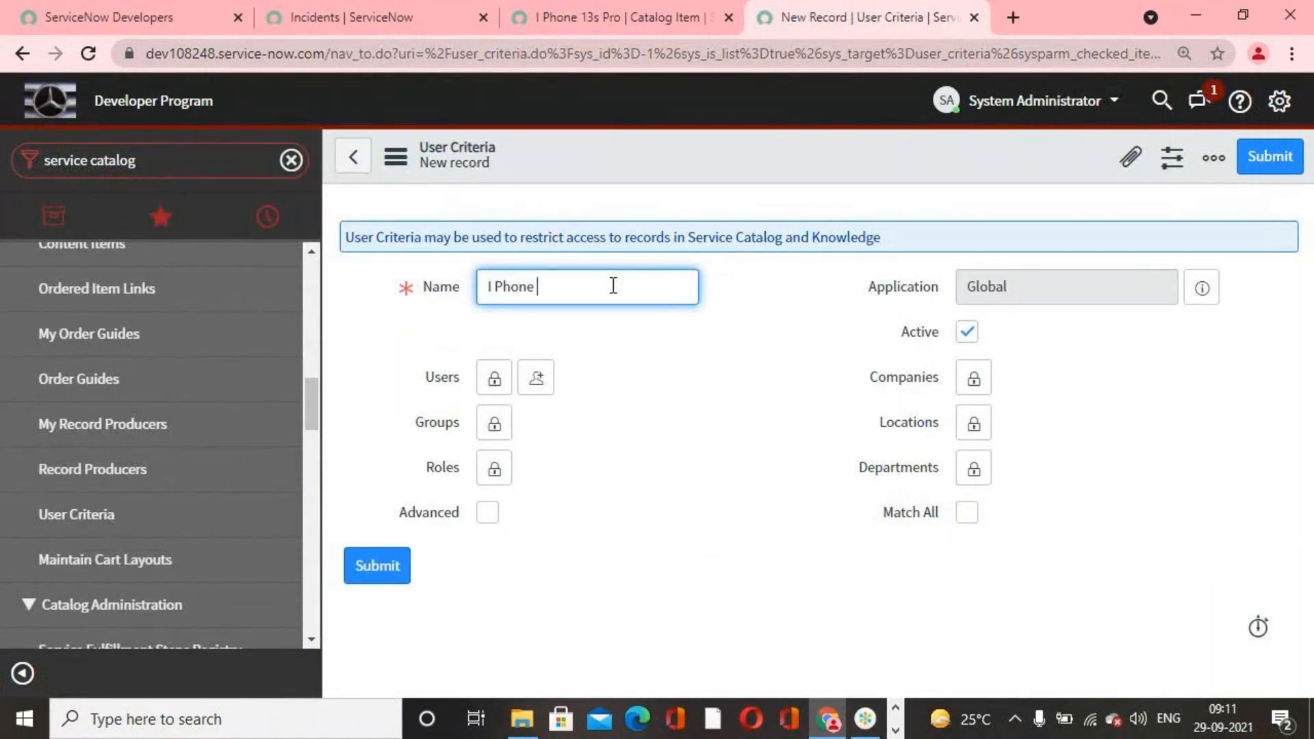
pyautogui.write(' 13s Pro for IT Department')
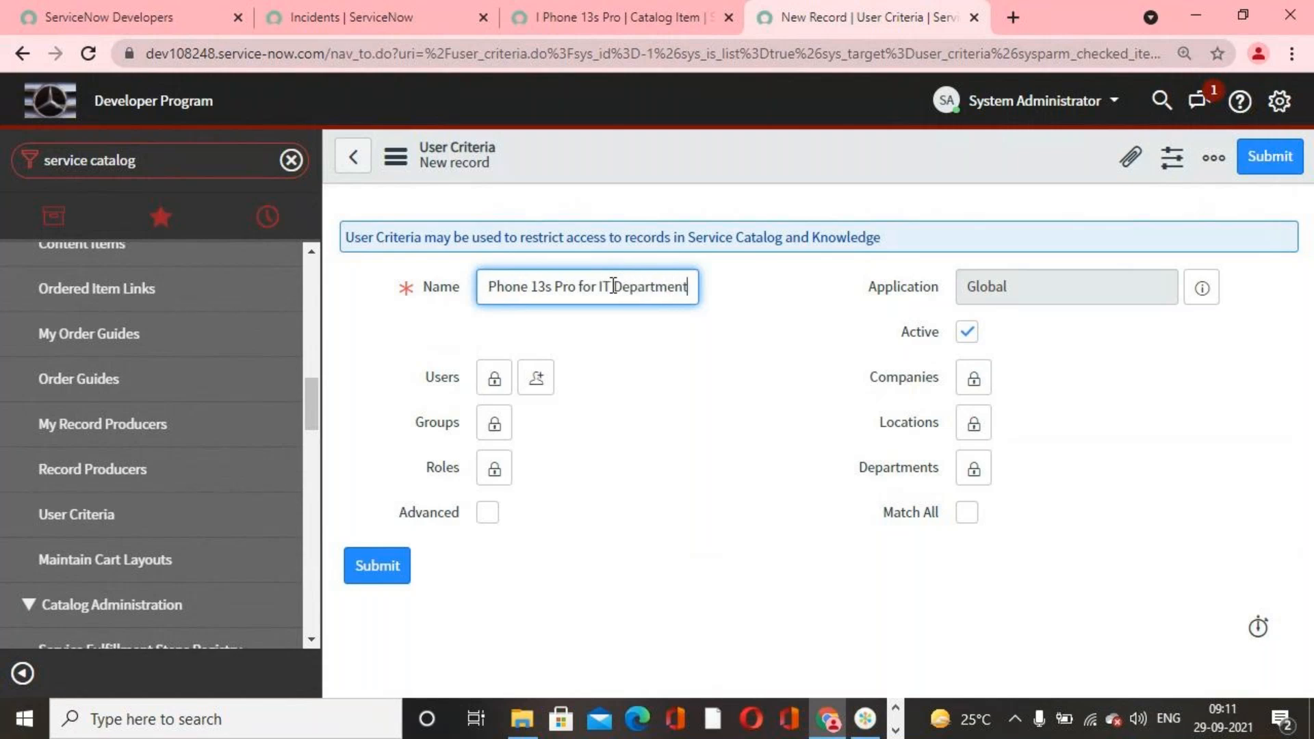
pyautogui.click(635, 434)
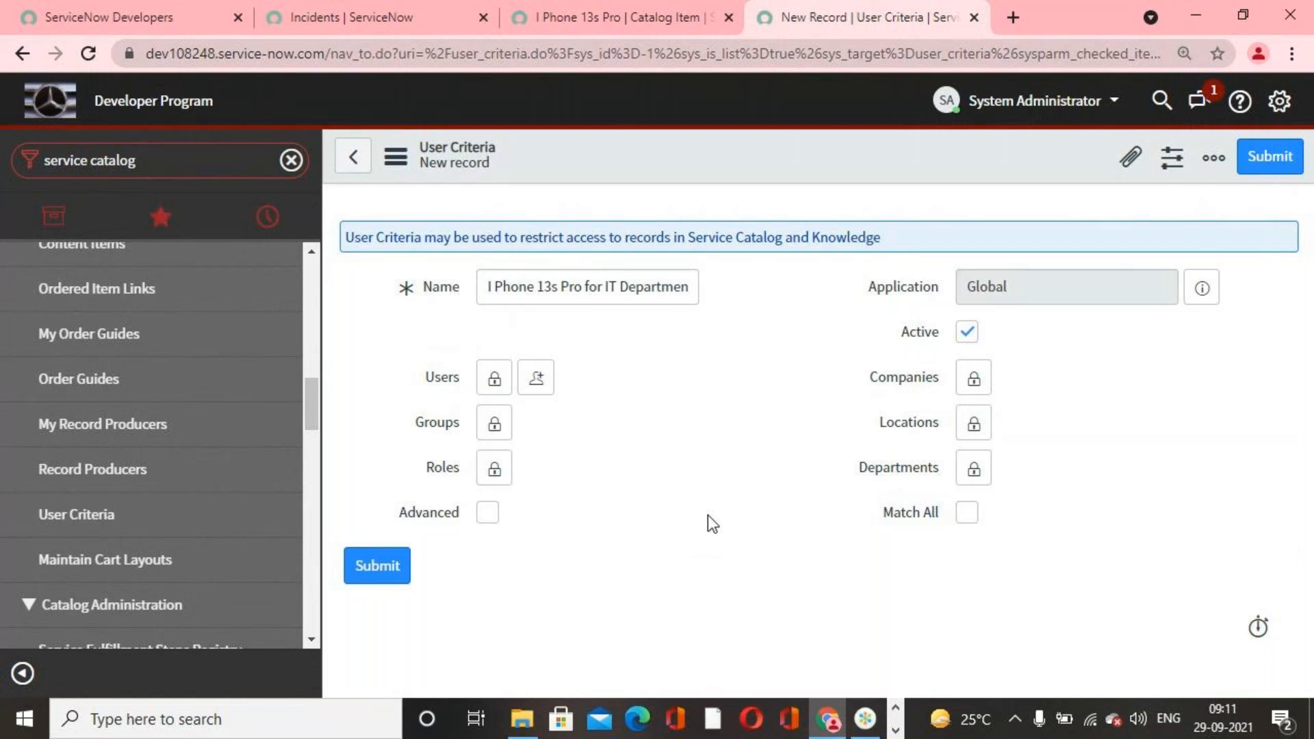
# Step: Examine the selection boxes of the Users, Groups and Roles fields in turn, locking each again without adding entries
pyautogui.click(494, 381)
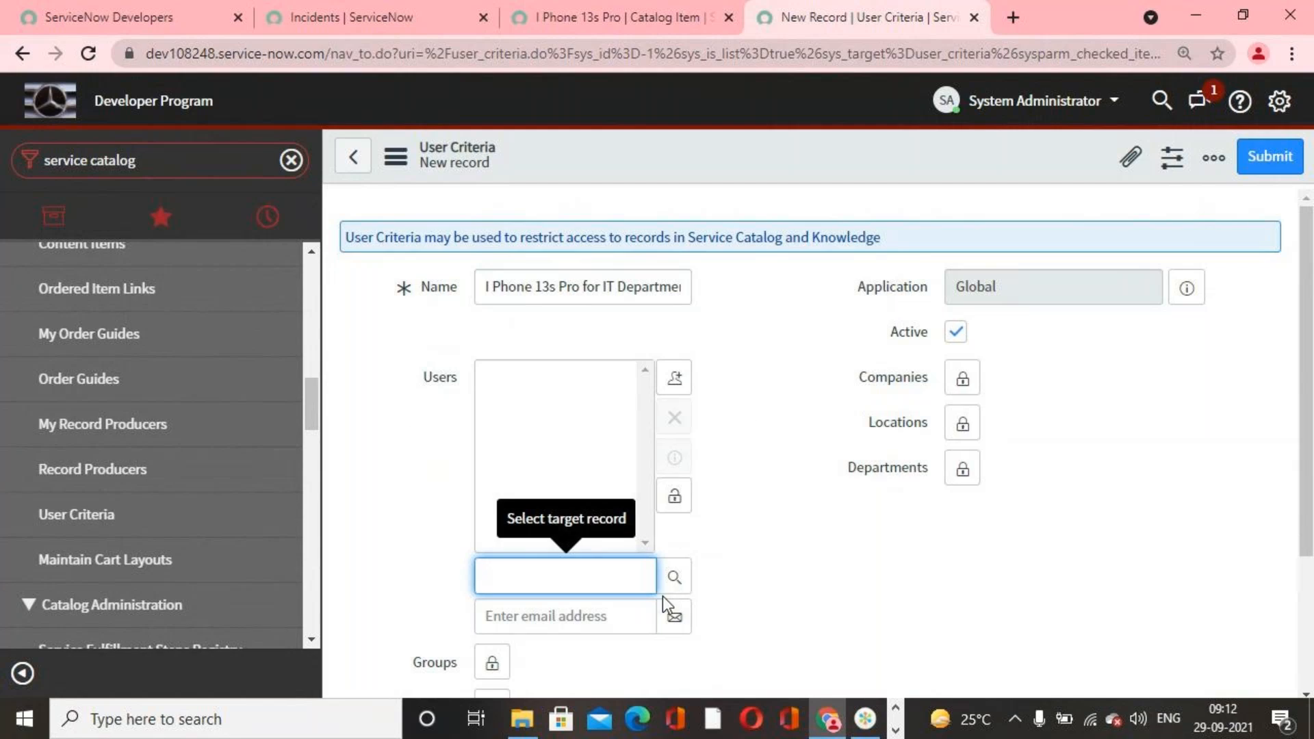
pyautogui.click(674, 496)
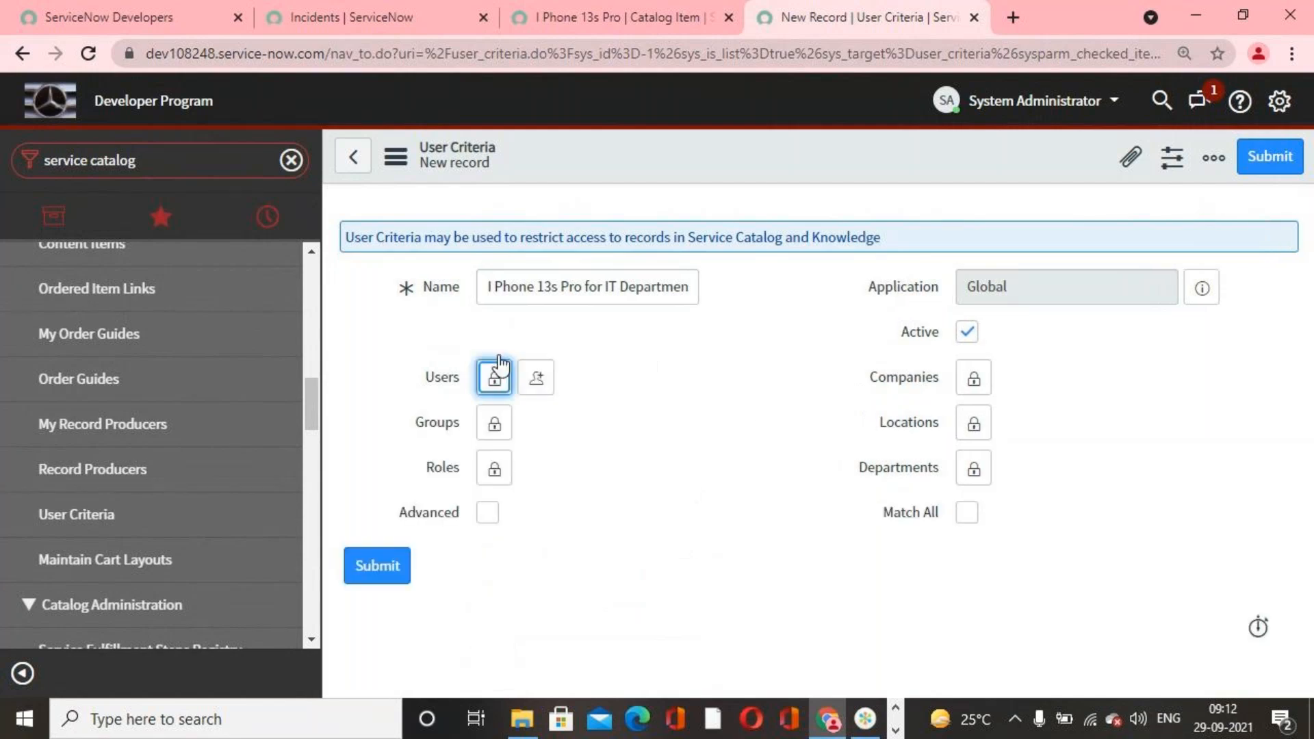
pyautogui.click(645, 480)
pyautogui.click(494, 424)
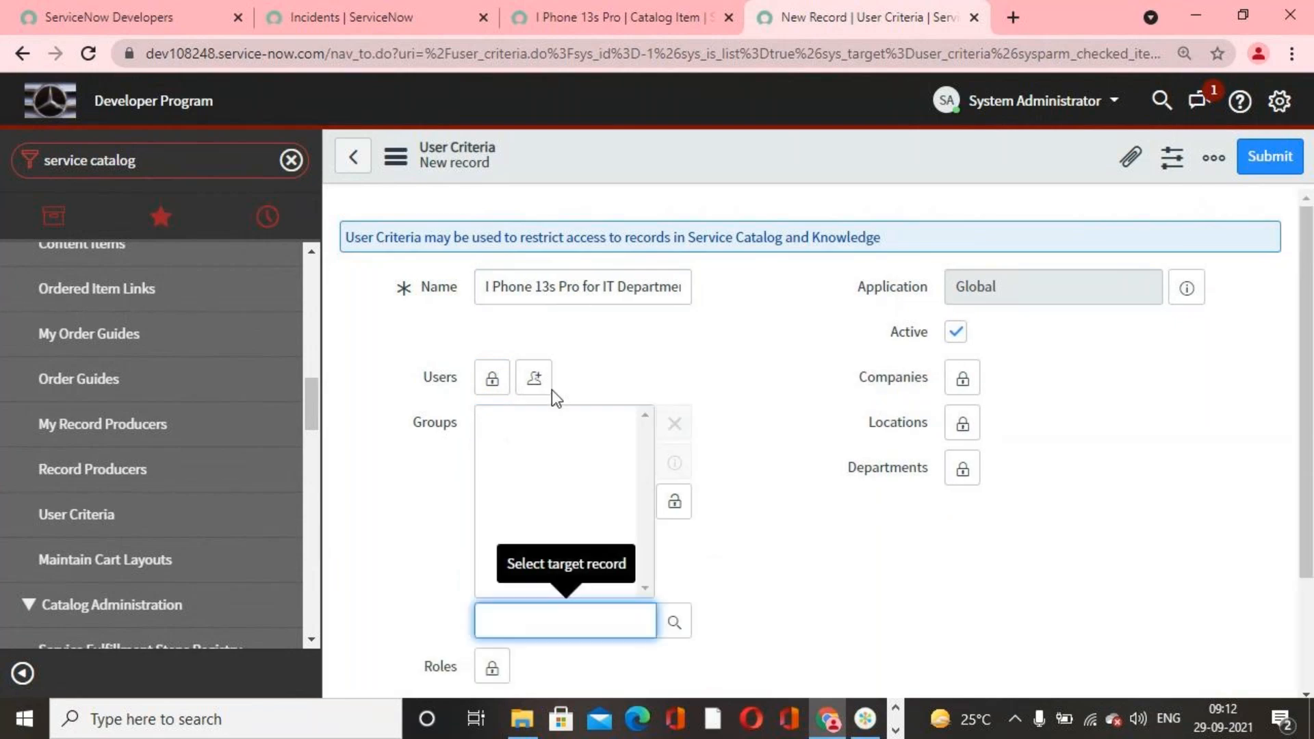
pyautogui.scroll(-2, 688, 565)
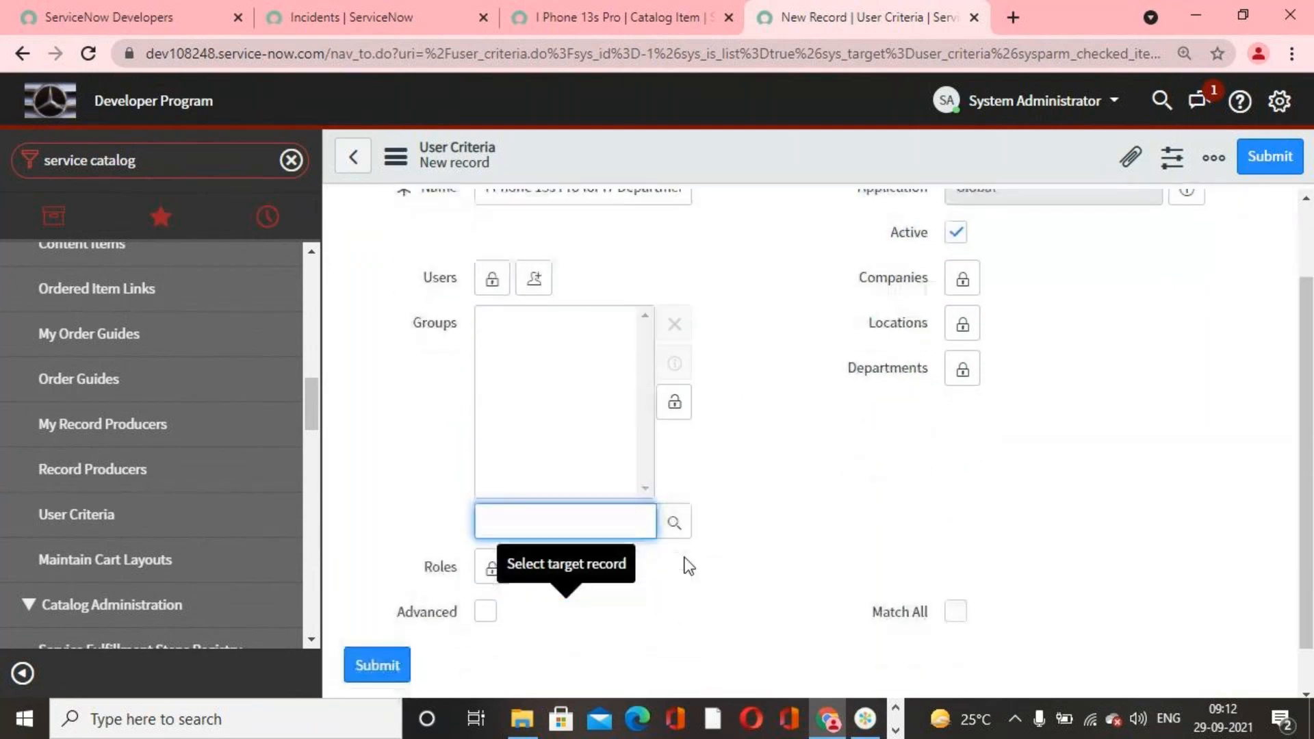
pyautogui.click(675, 399)
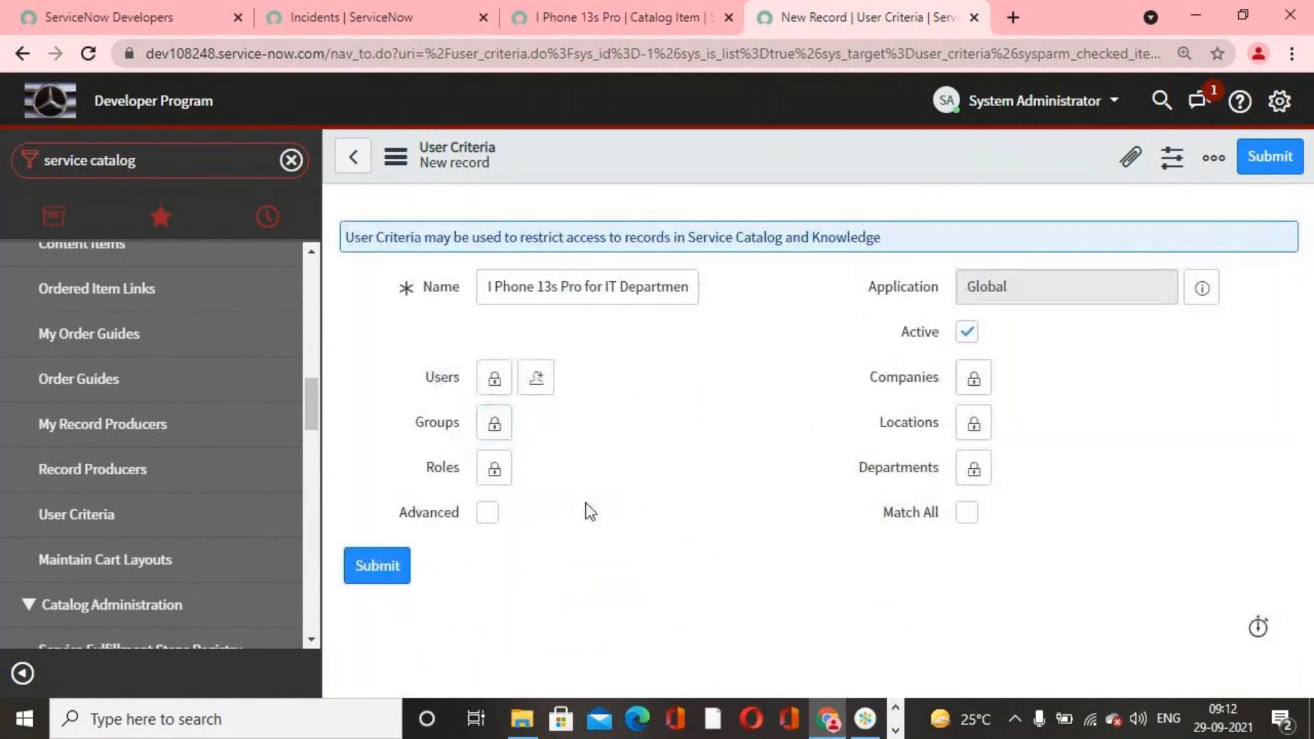
pyautogui.click(507, 479)
pyautogui.scroll(-2, 806, 613)
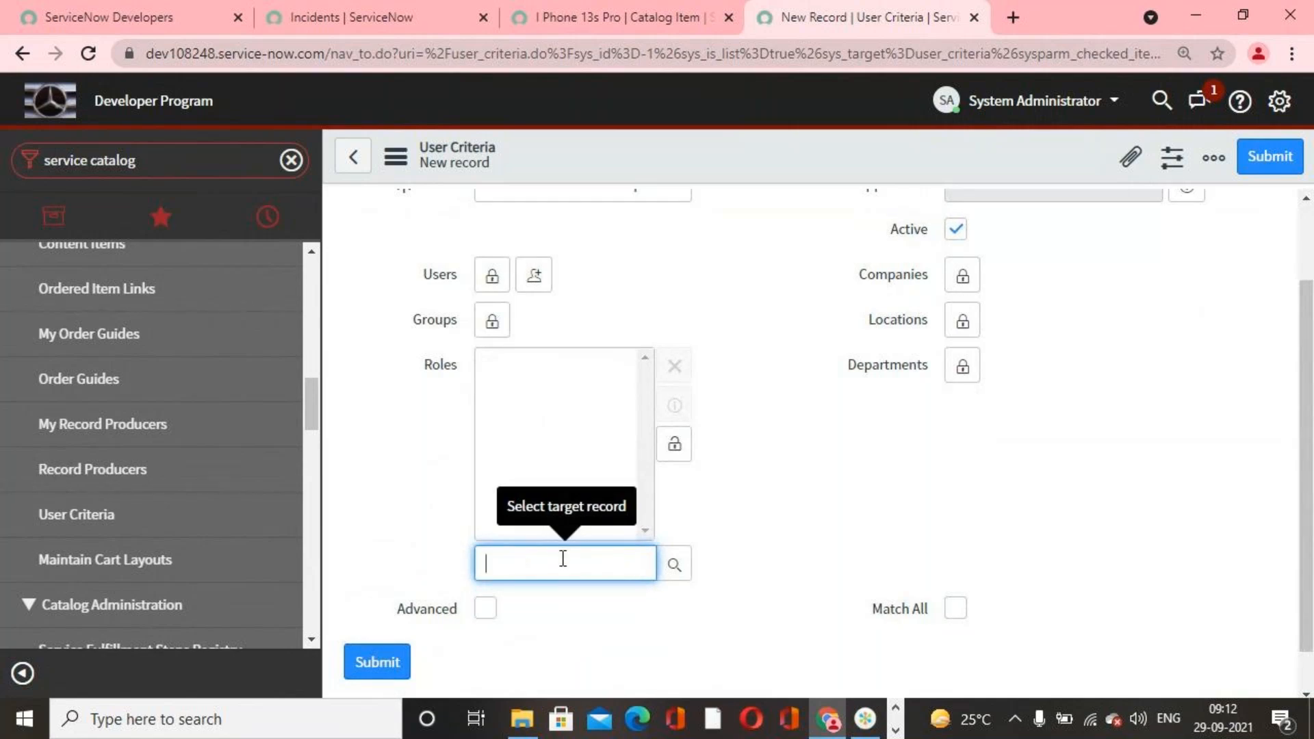
pyautogui.scroll(2, 684, 514)
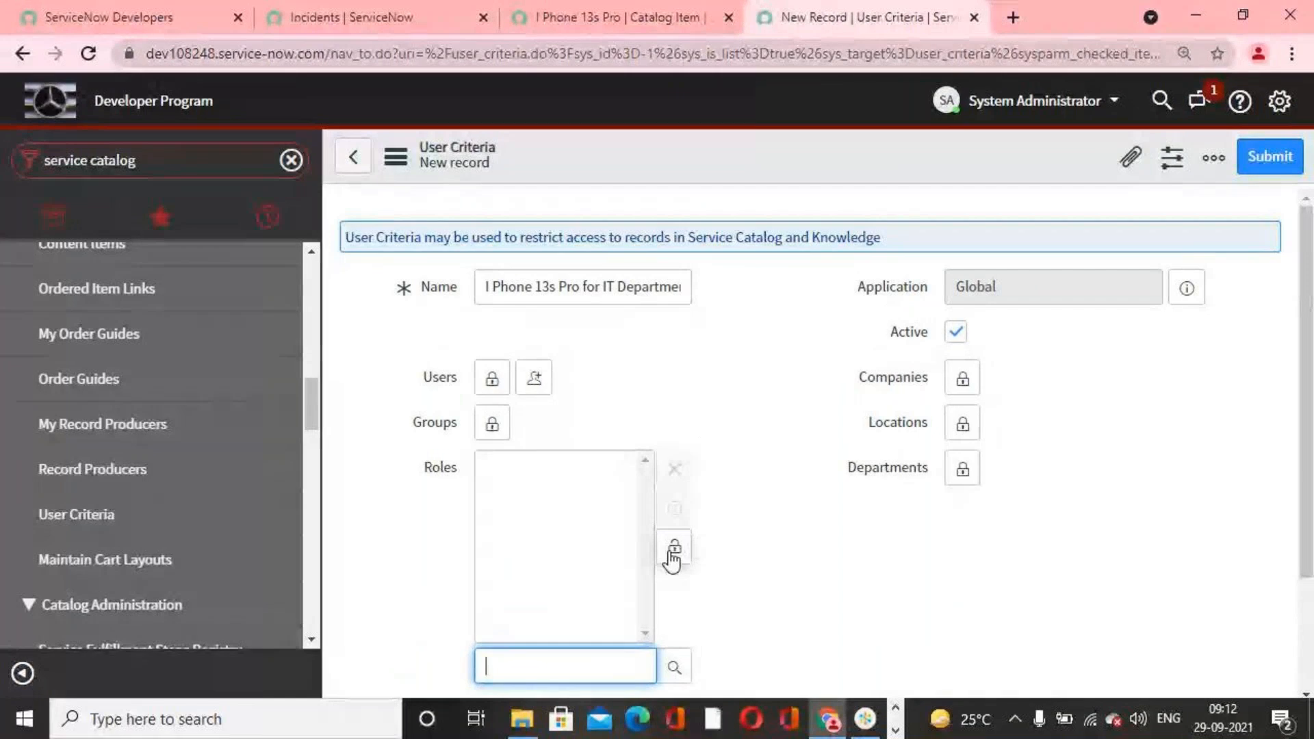
pyautogui.click(673, 547)
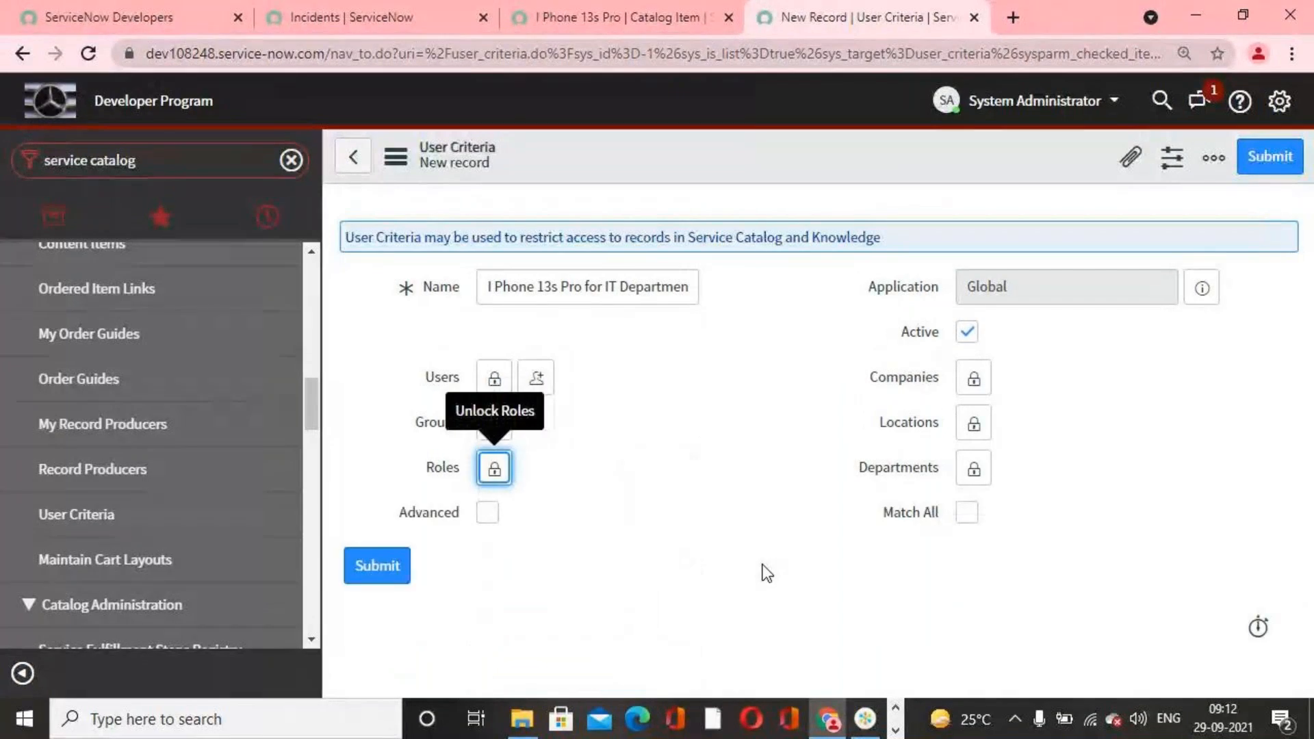
# Step: Examine the company records available for the Companies field, then close the list and lock the field without adding a company
pyautogui.click(974, 378)
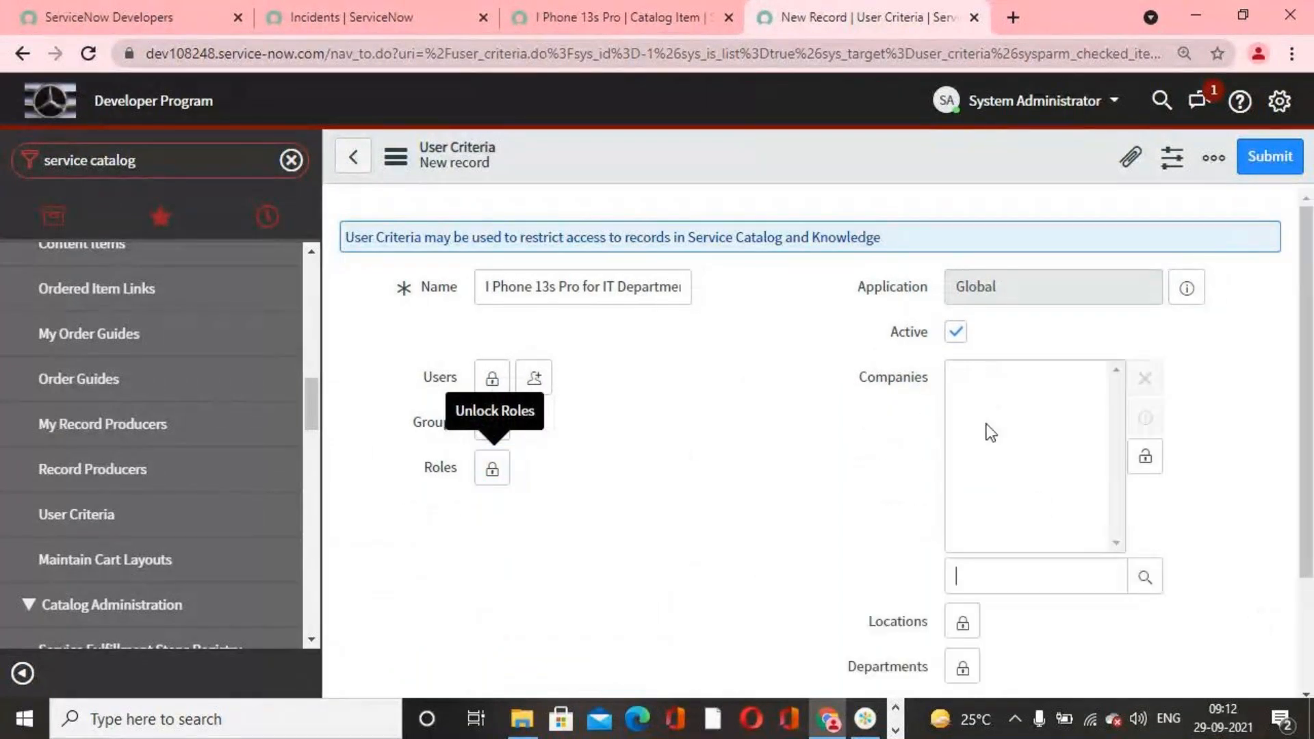
pyautogui.click(1171, 523)
pyautogui.click(1150, 578)
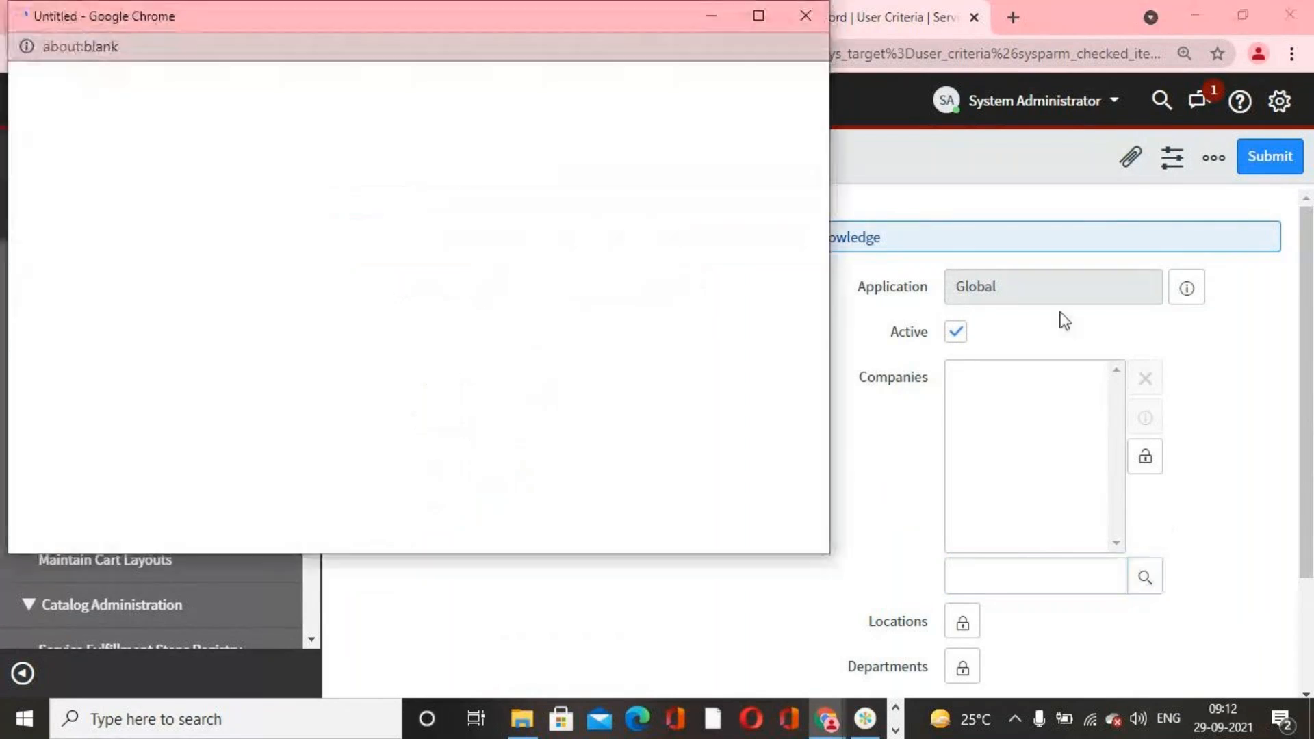
pyautogui.scroll(-5, 170, 430)
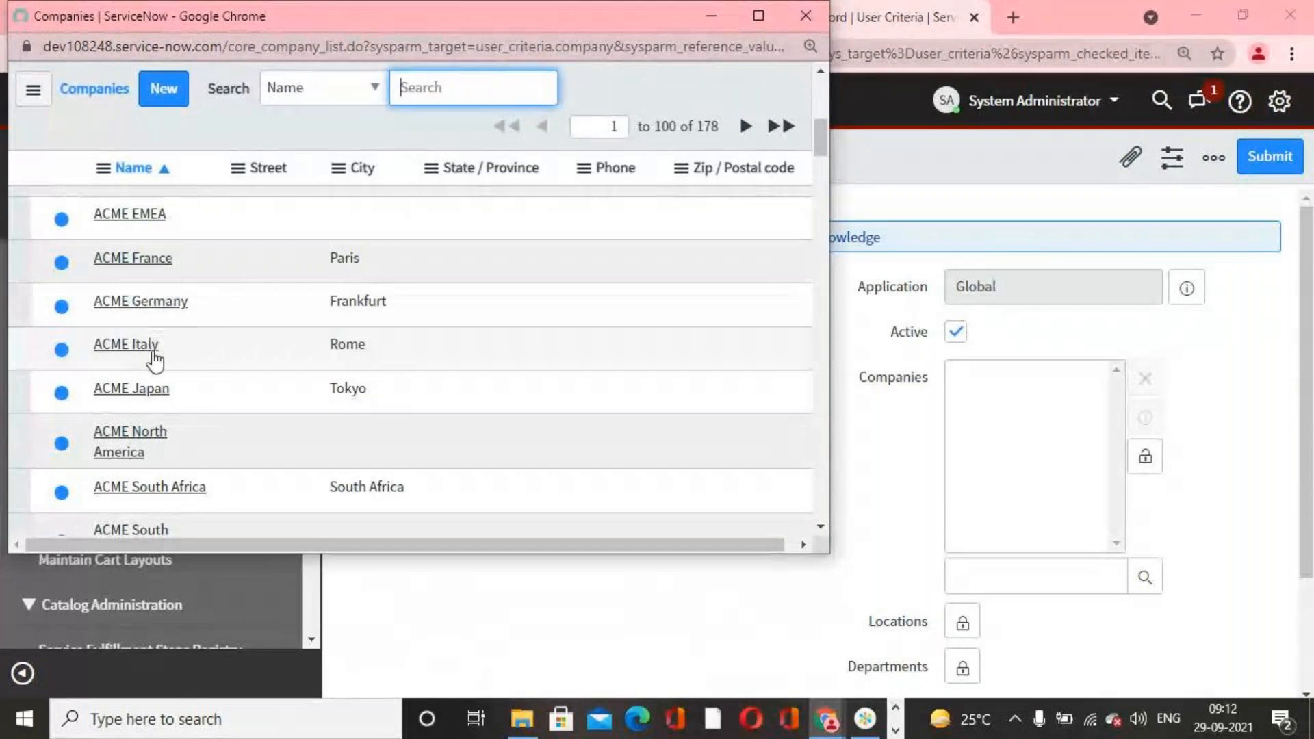
pyautogui.scroll(-1, 158, 414)
pyautogui.scroll(-3, 186, 371)
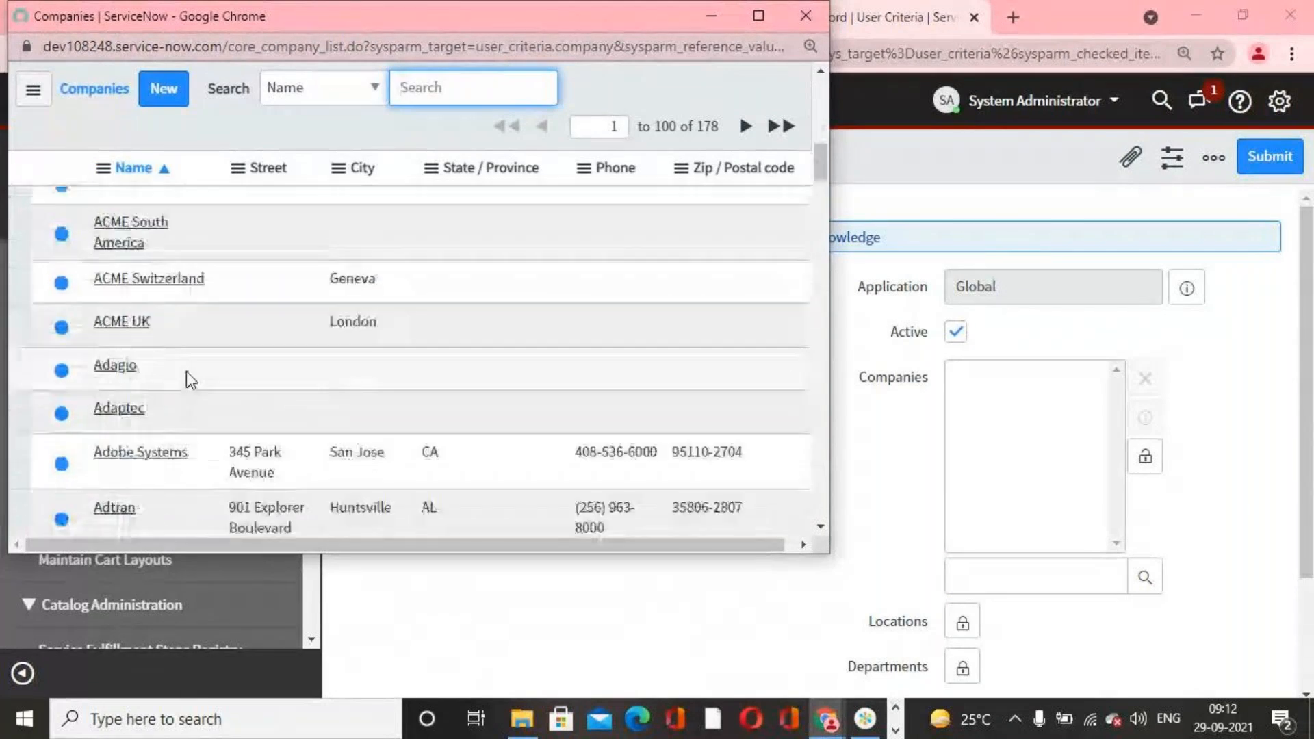
pyautogui.scroll(-5, 180, 377)
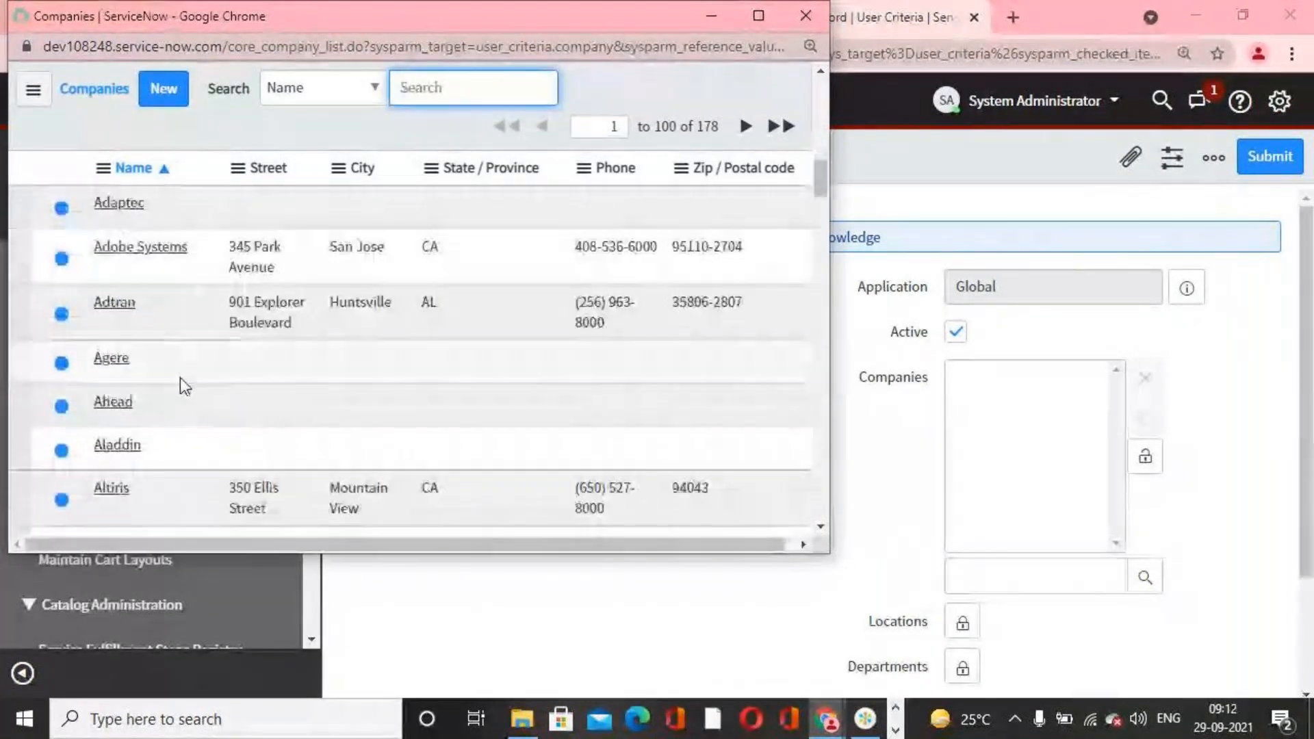
pyautogui.scroll(10, 158, 403)
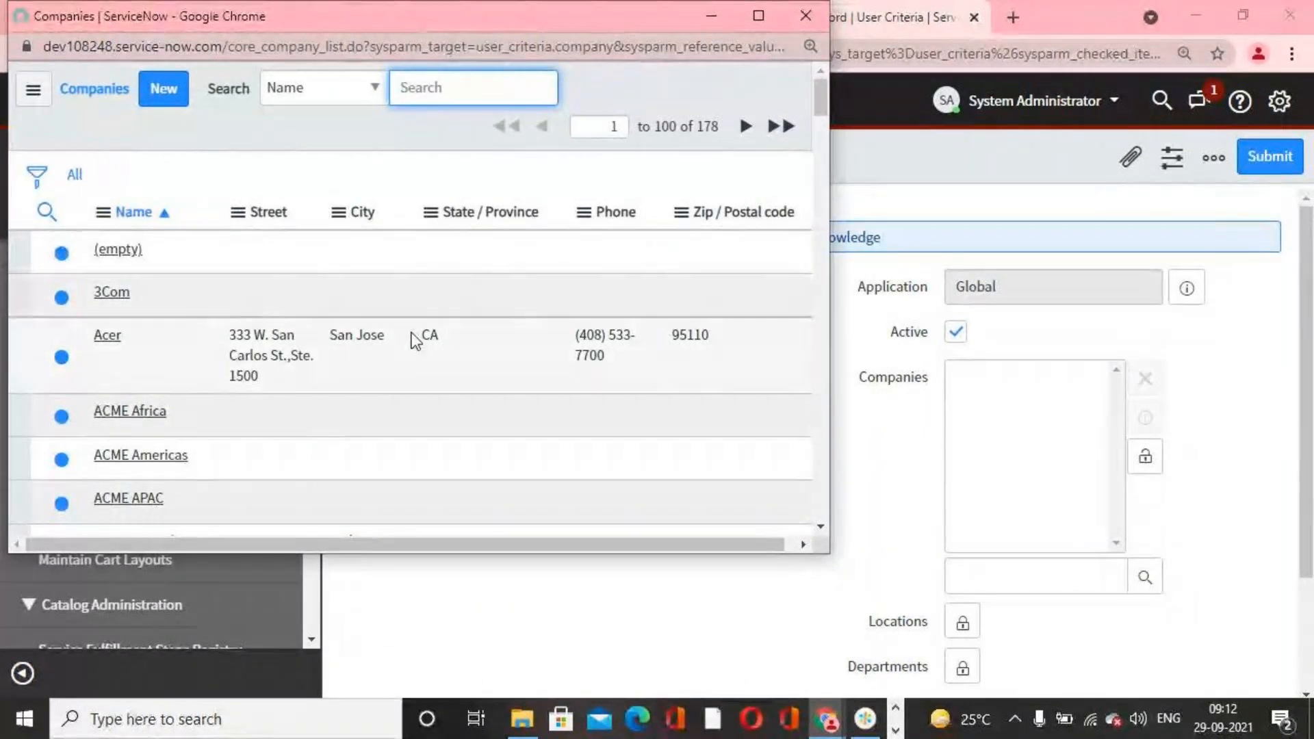
pyautogui.click(806, 16)
pyautogui.click(1153, 462)
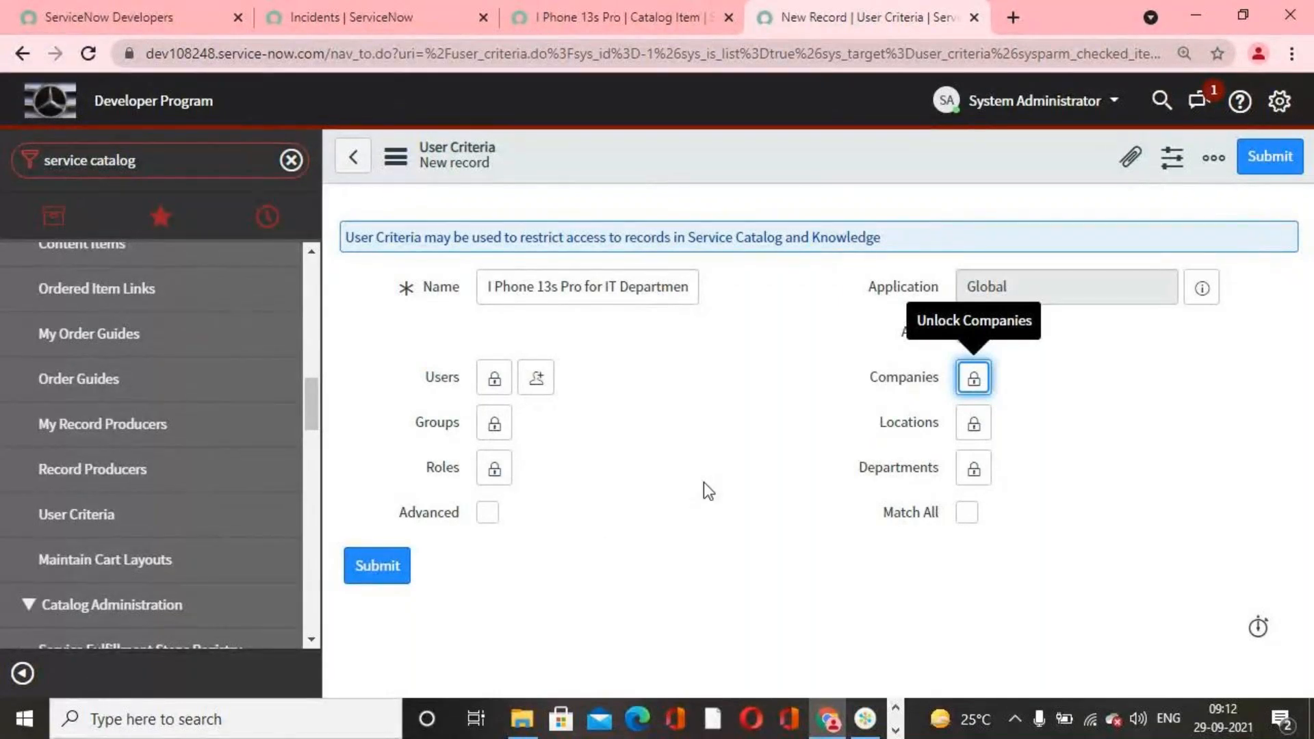
# Step: Add the IT department to the Departments field, lock the field again and save the user criteria record
pyautogui.click(985, 474)
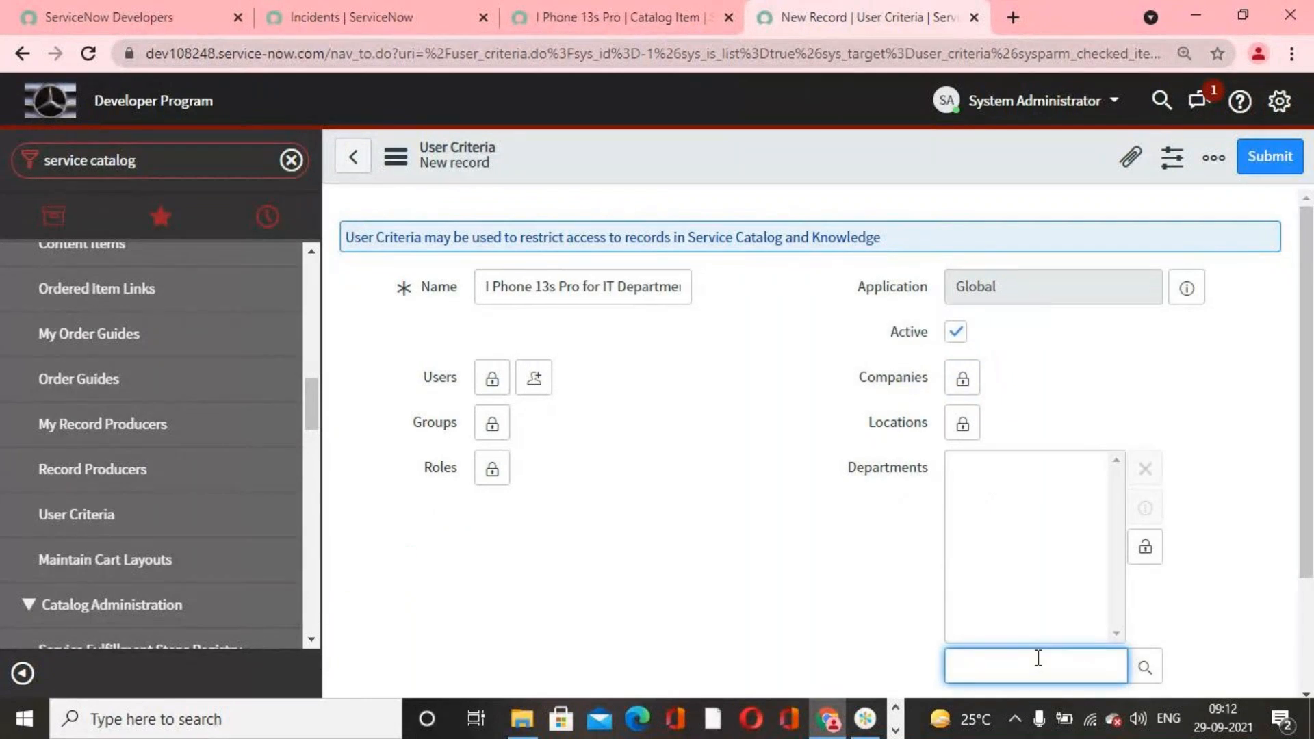
pyautogui.write('IT')
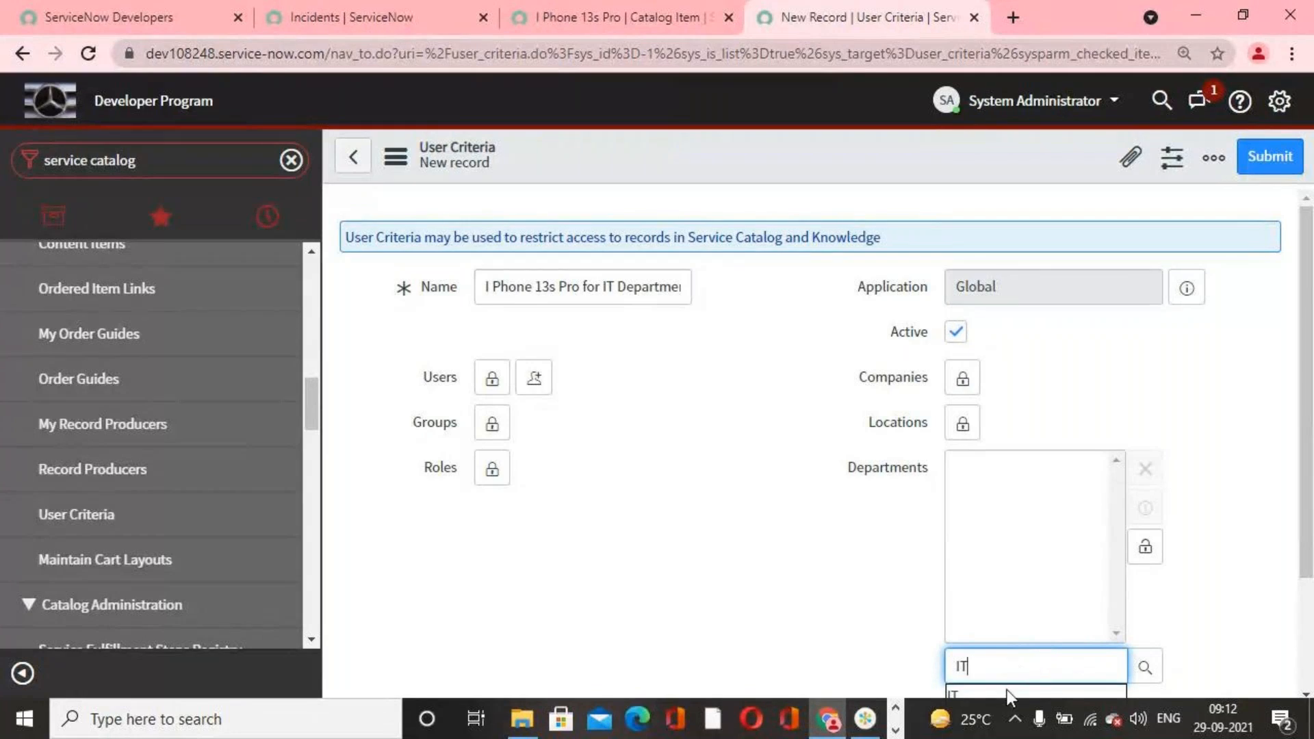
pyautogui.click(1000, 692)
pyautogui.click(1145, 546)
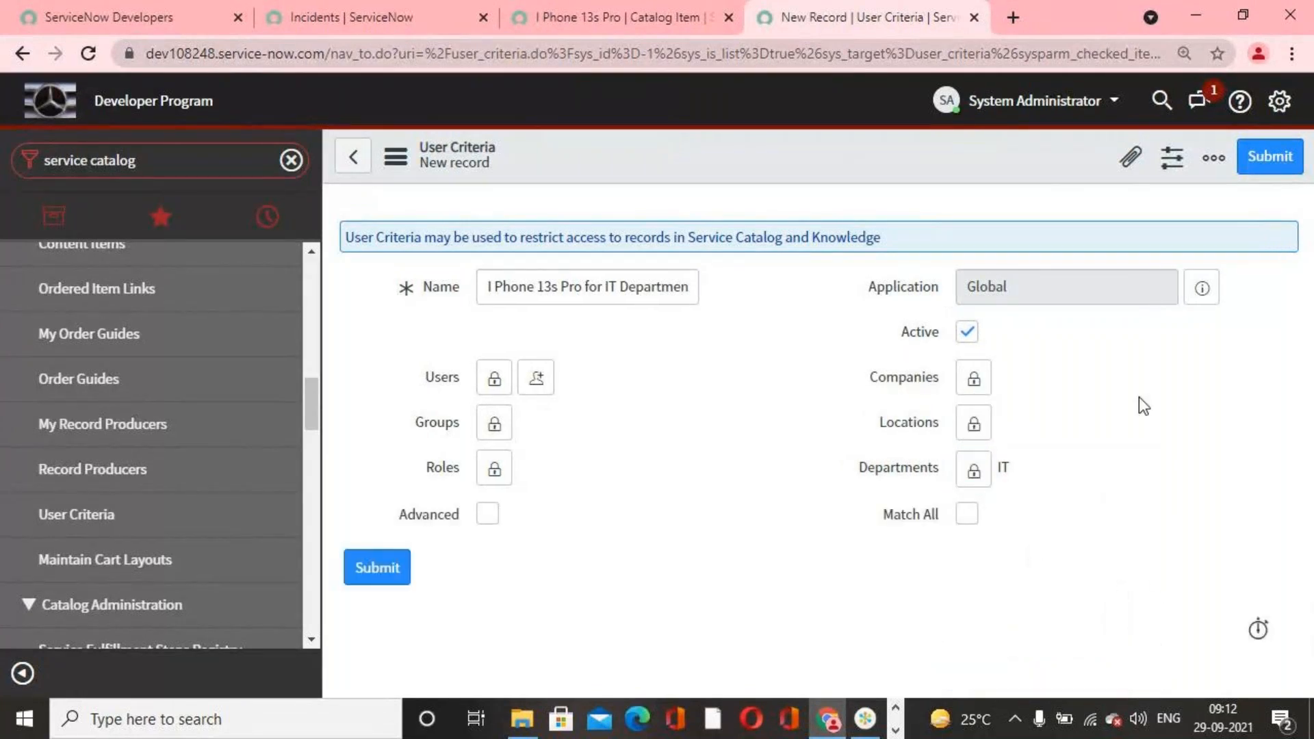
pyautogui.rightClick(1024, 162)
pyautogui.click(1050, 182)
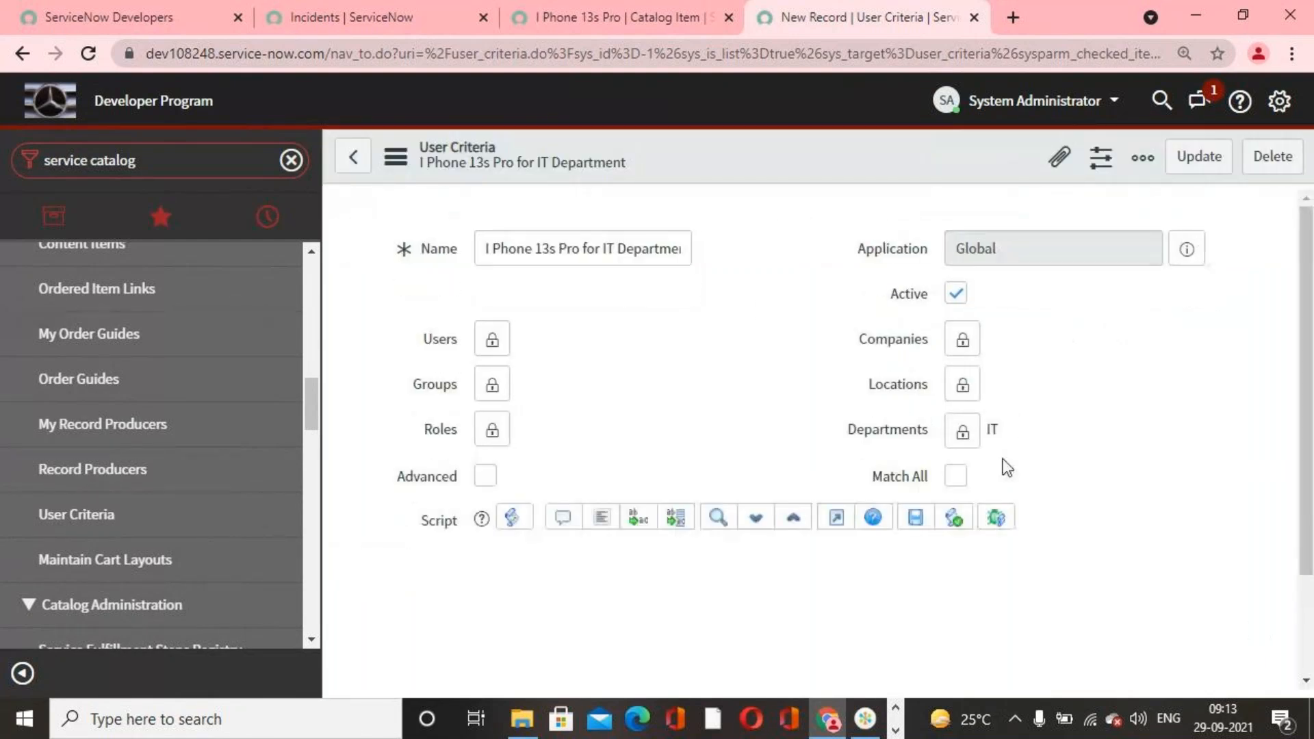
# Step: Open the instance's Service Portal in a new browser tab by adding "sp" to the copied base URL
pyautogui.click(406, 60)
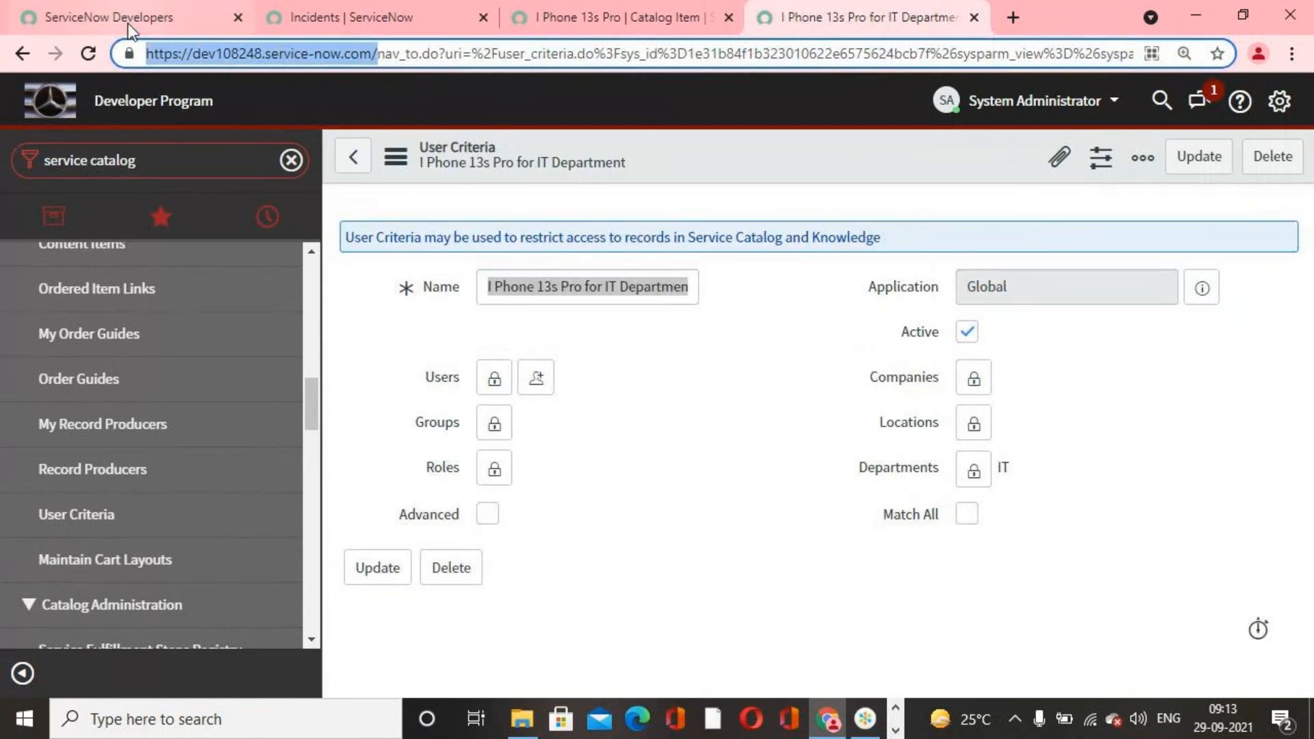
pyautogui.click(1020, 15)
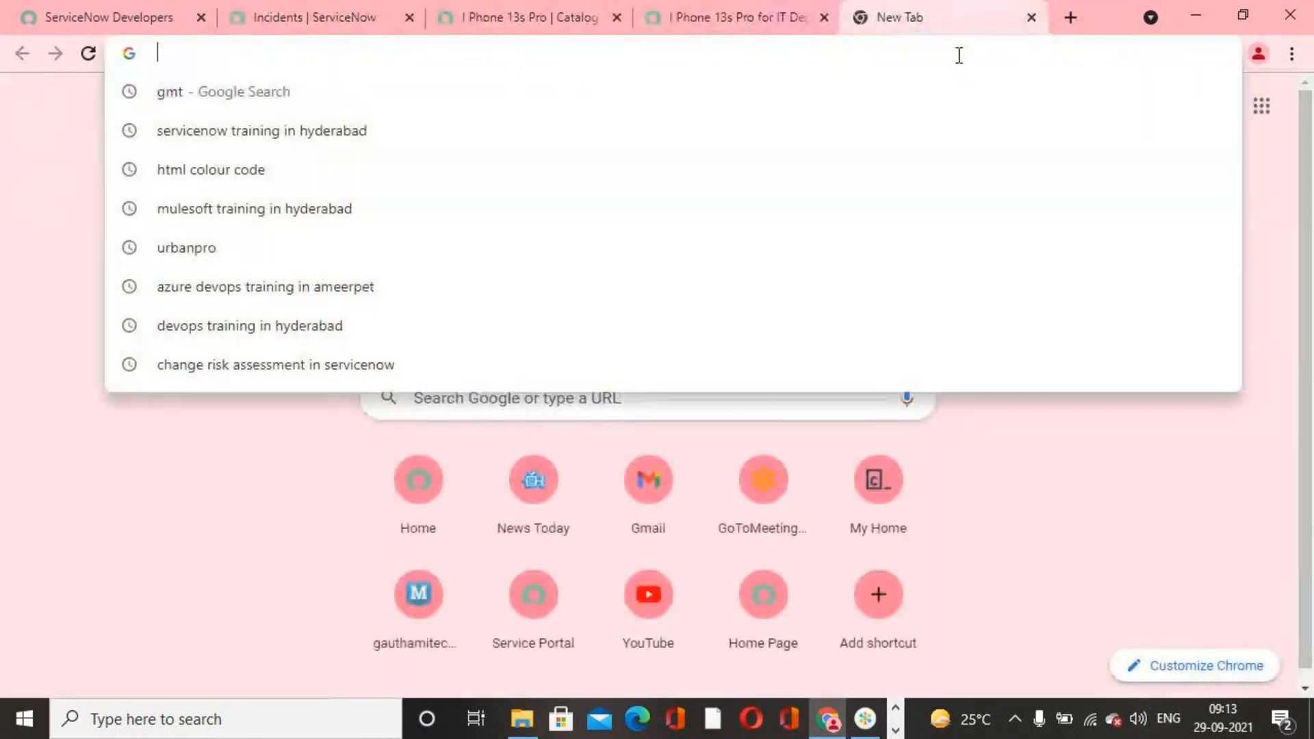
pyautogui.write('https://dev108248.service-now.com/')
pyautogui.write('sp')
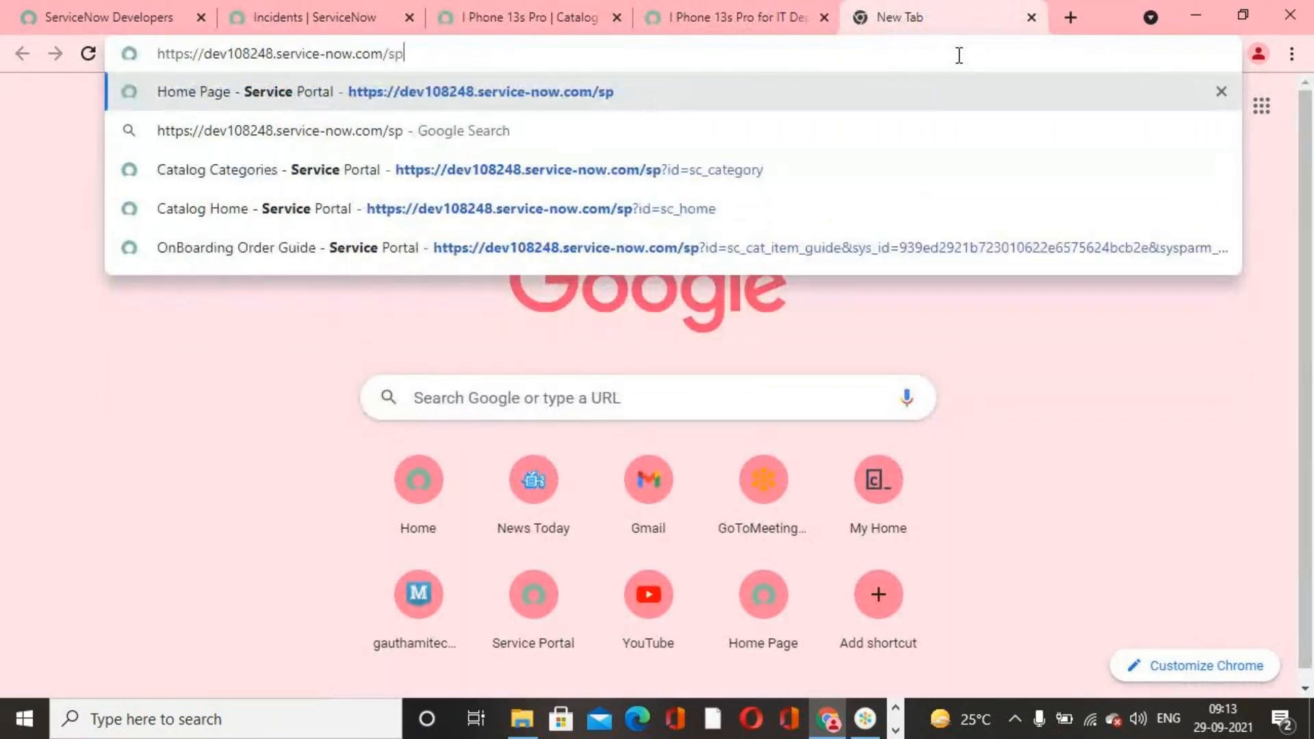
pyautogui.press('Return')
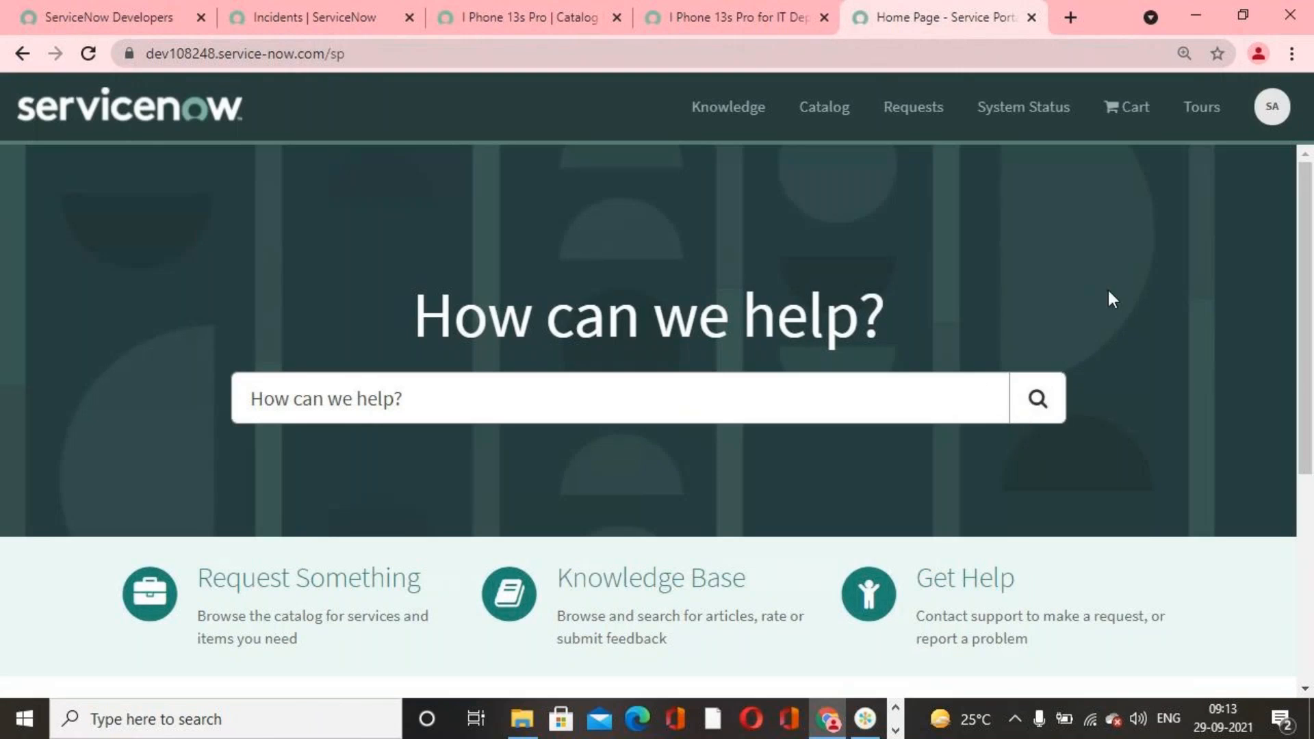
# Step: Browse the portal's catalog by categories and check the popular items for I Phone 13s Pro
pyautogui.click(813, 106)
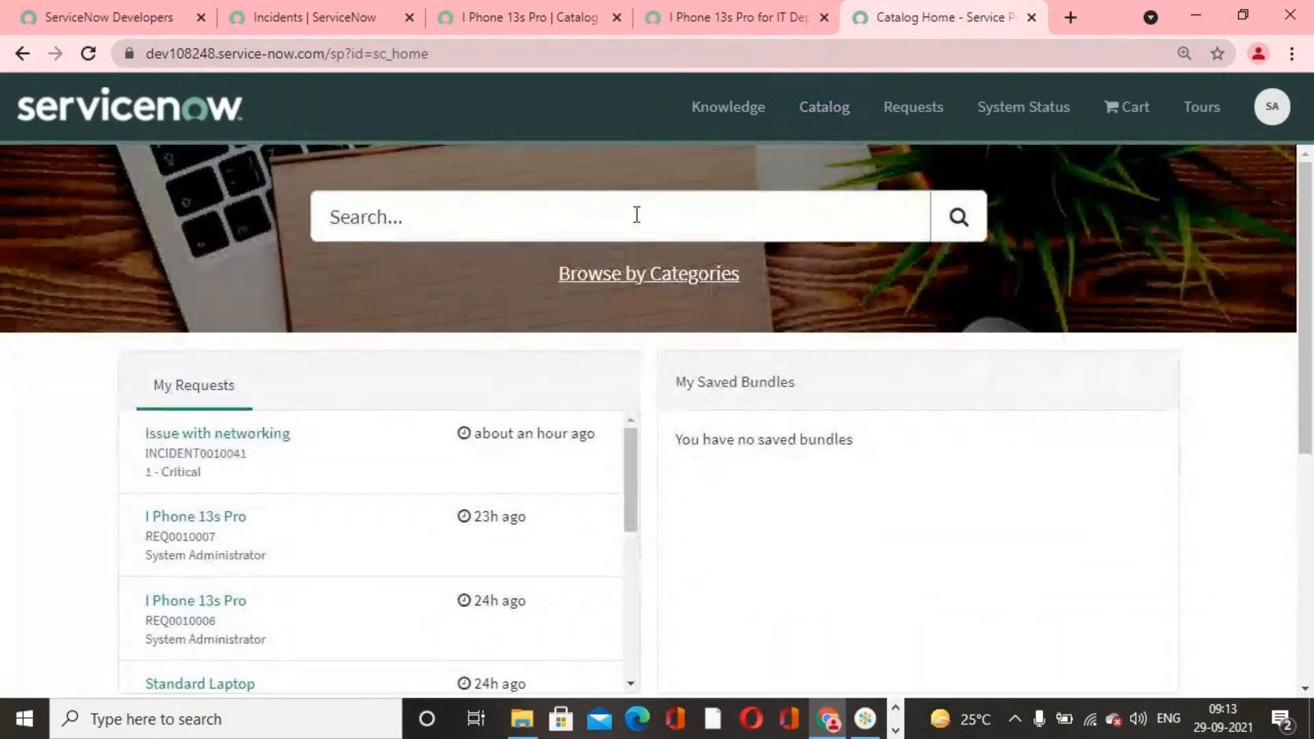
pyautogui.click(649, 274)
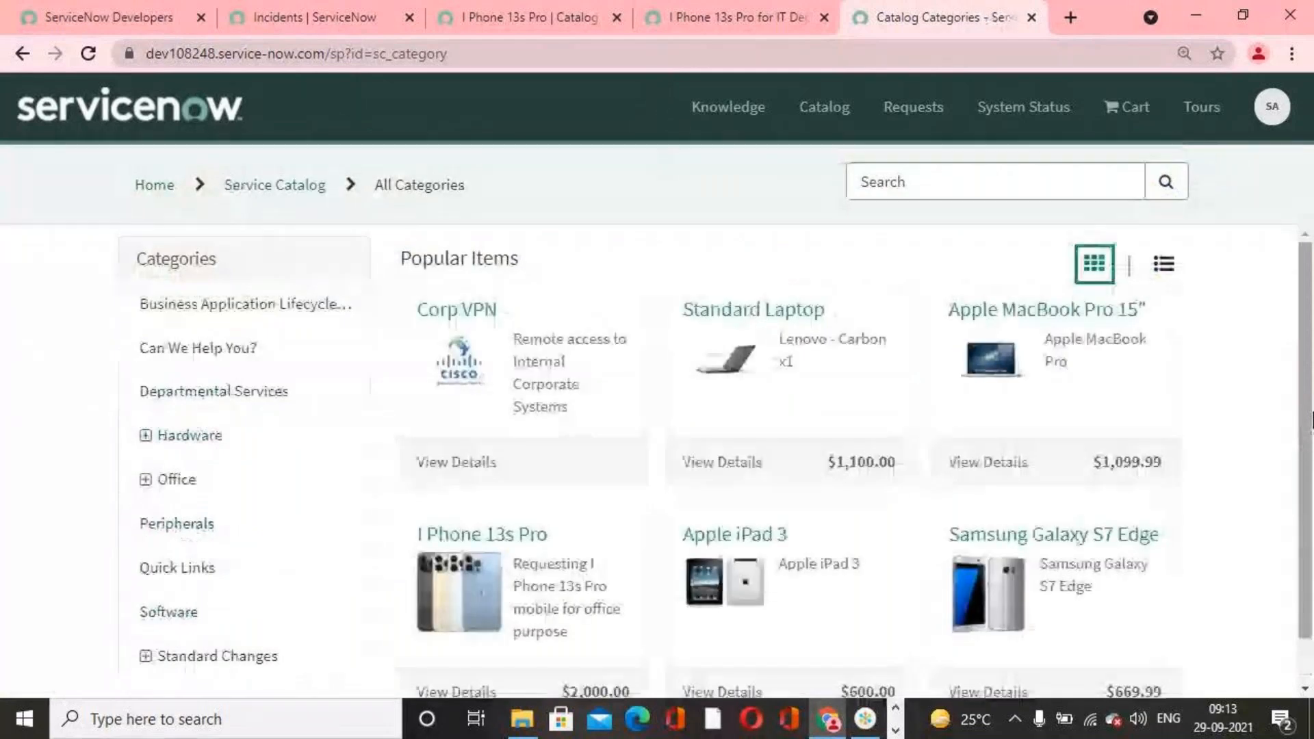
pyautogui.scroll(-1, 506, 496)
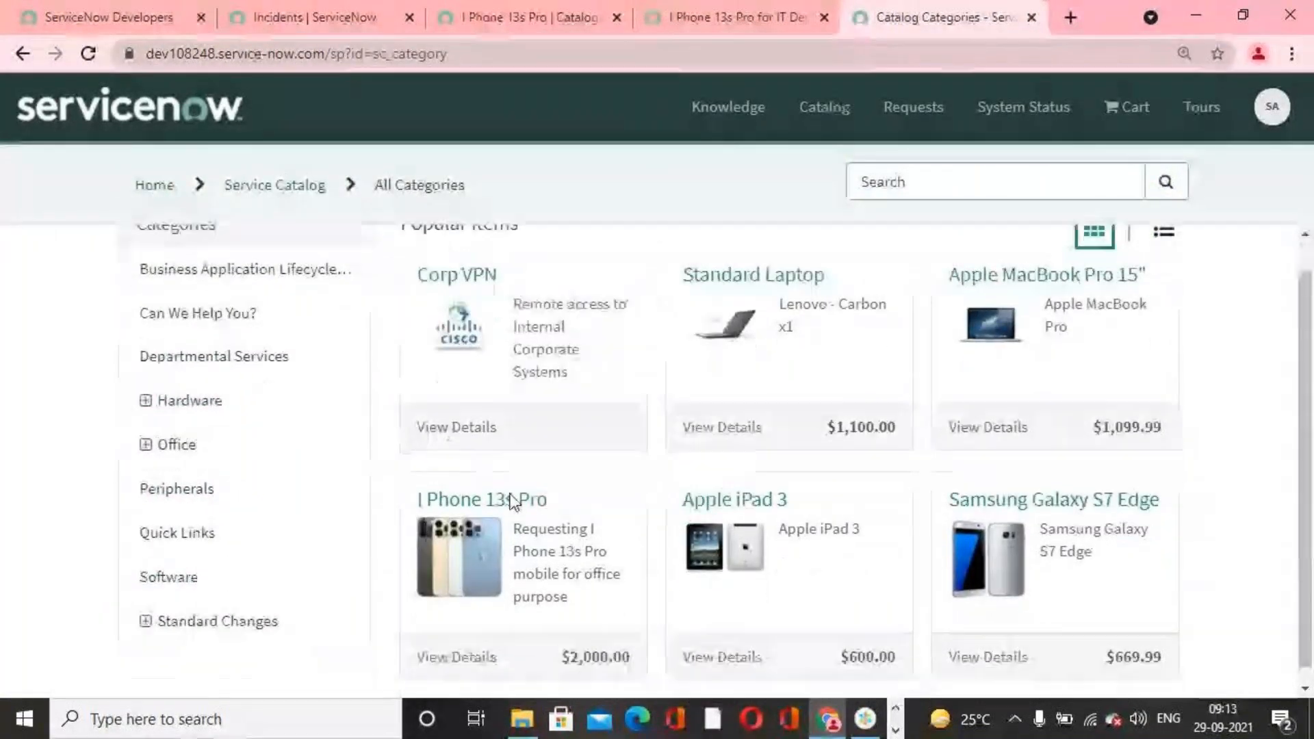
pyautogui.scroll(-1, 510, 502)
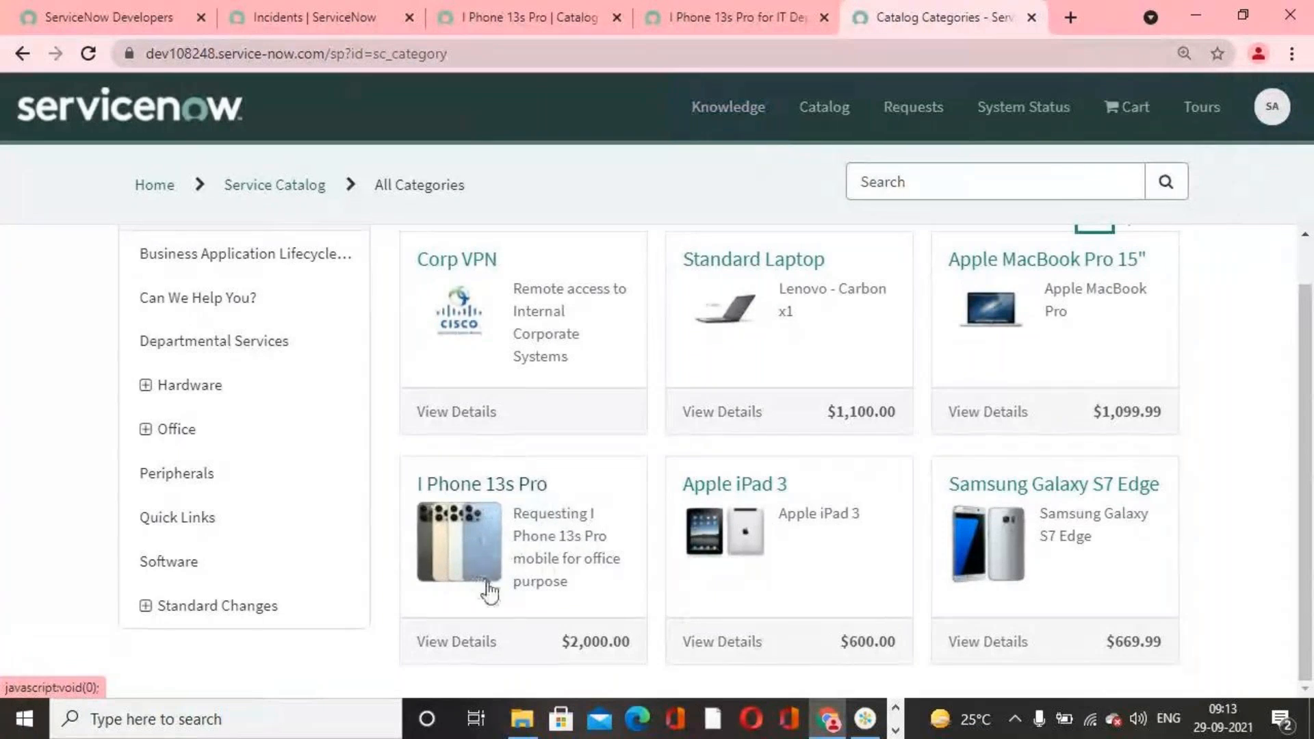
pyautogui.scroll(1, 575, 578)
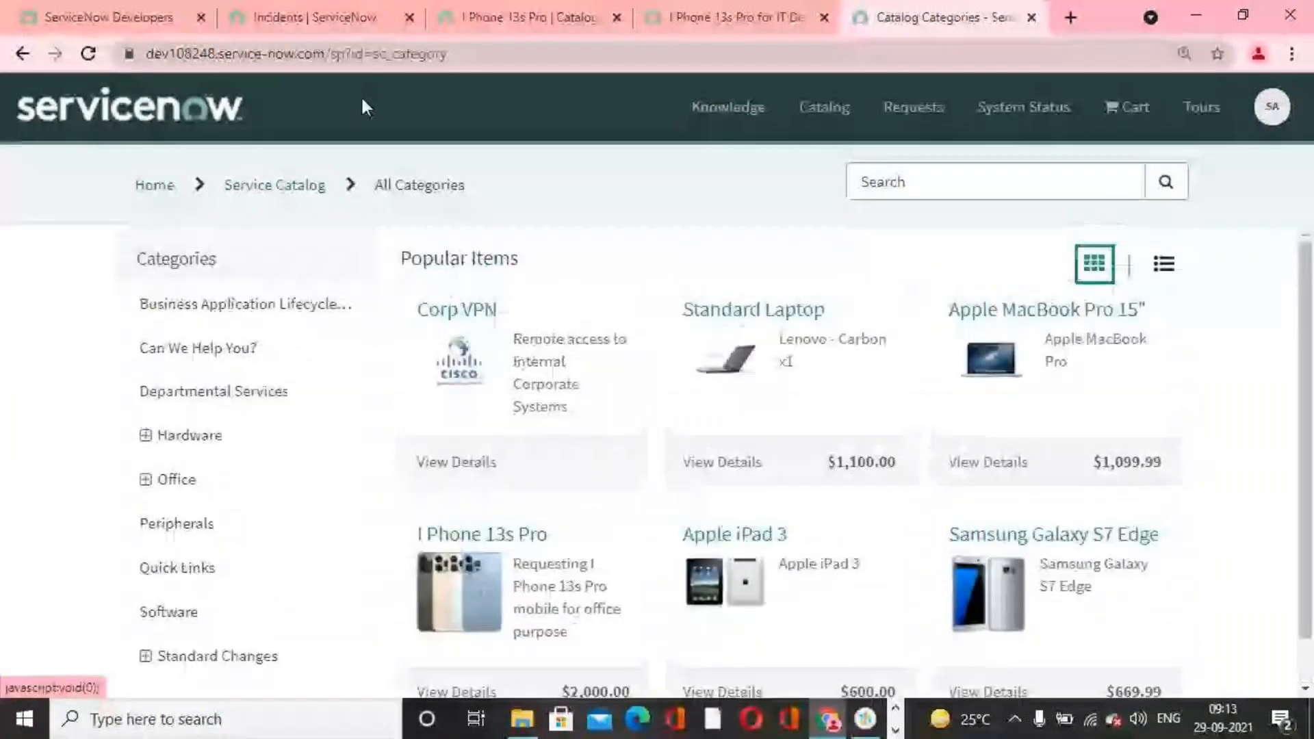
# Step: Impersonate another user from the Incidents tab, finding the account by the user's first name
pyautogui.click(314, 18)
pyautogui.click(1043, 101)
pyautogui.click(1113, 205)
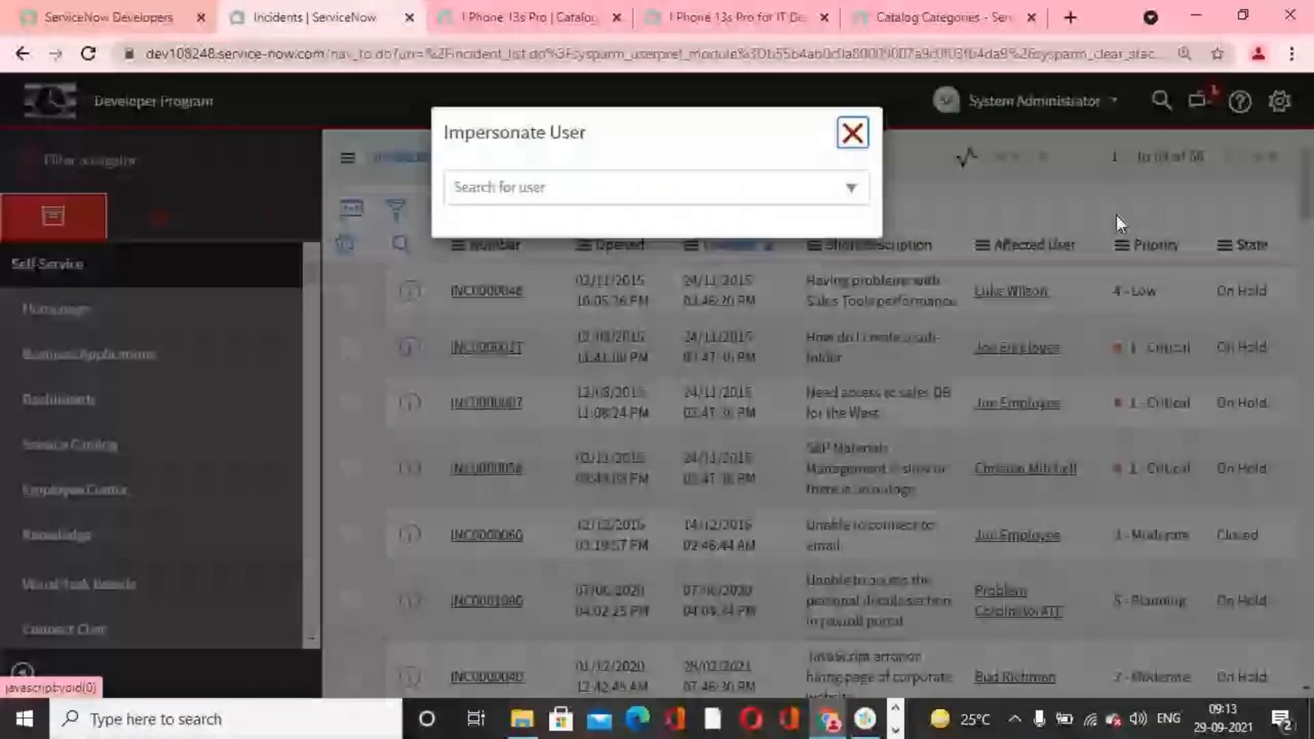
pyautogui.click(746, 195)
pyautogui.write('fred')
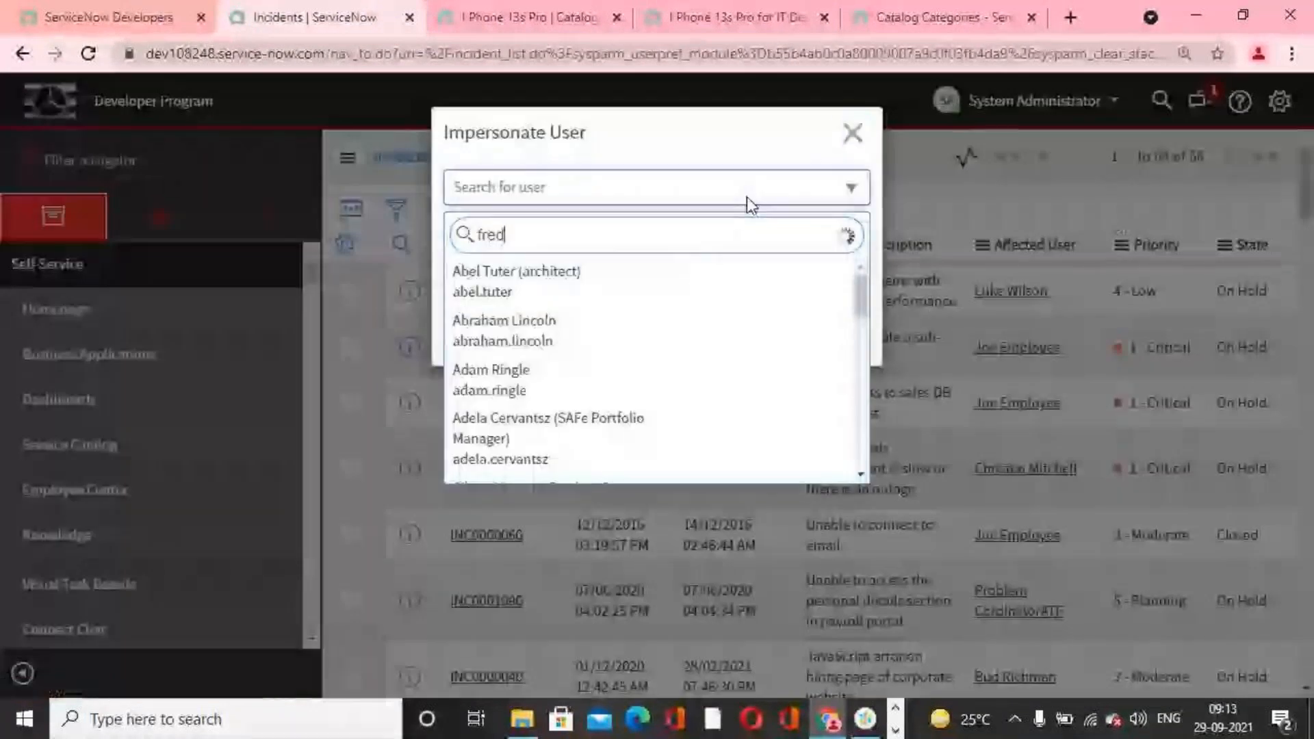
pyautogui.click(544, 336)
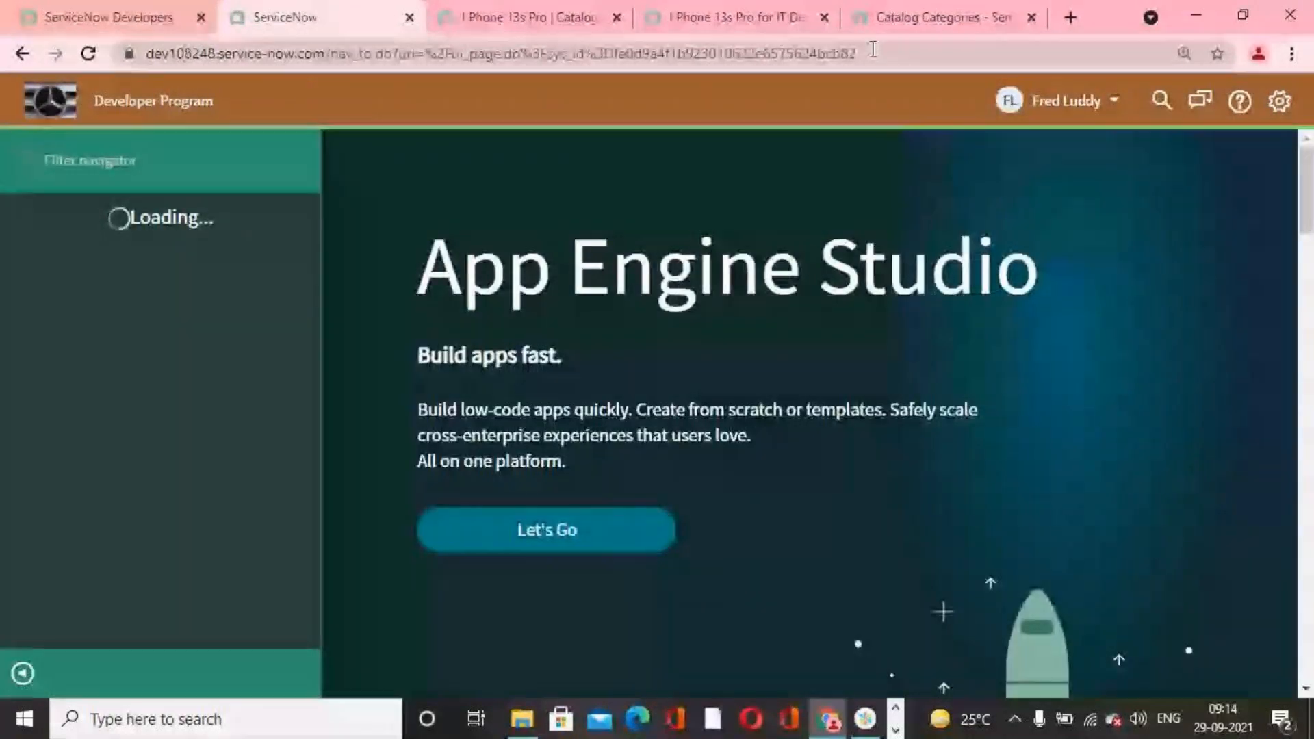
# Step: Reload the portal's catalog page as the impersonated user, dismiss the Employee Center announcement and check for I Phone 13s Pro
pyautogui.click(915, 23)
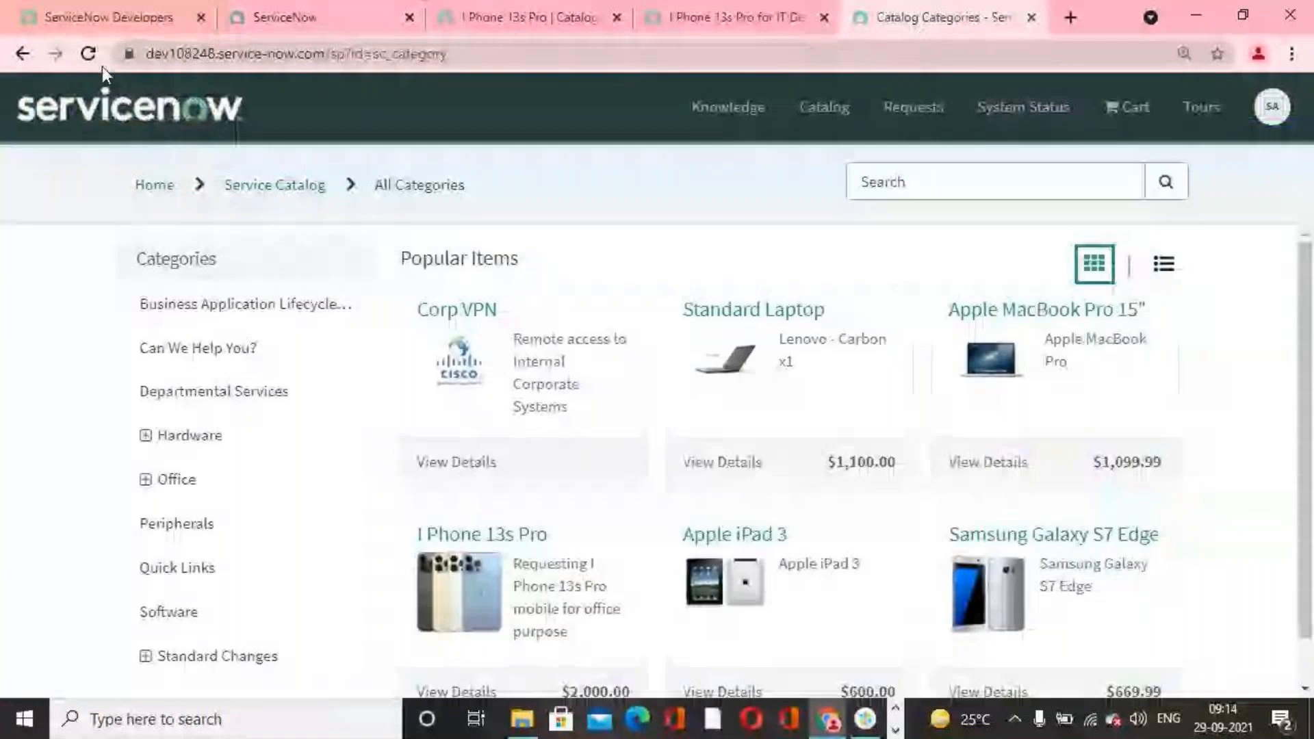
pyautogui.click(89, 54)
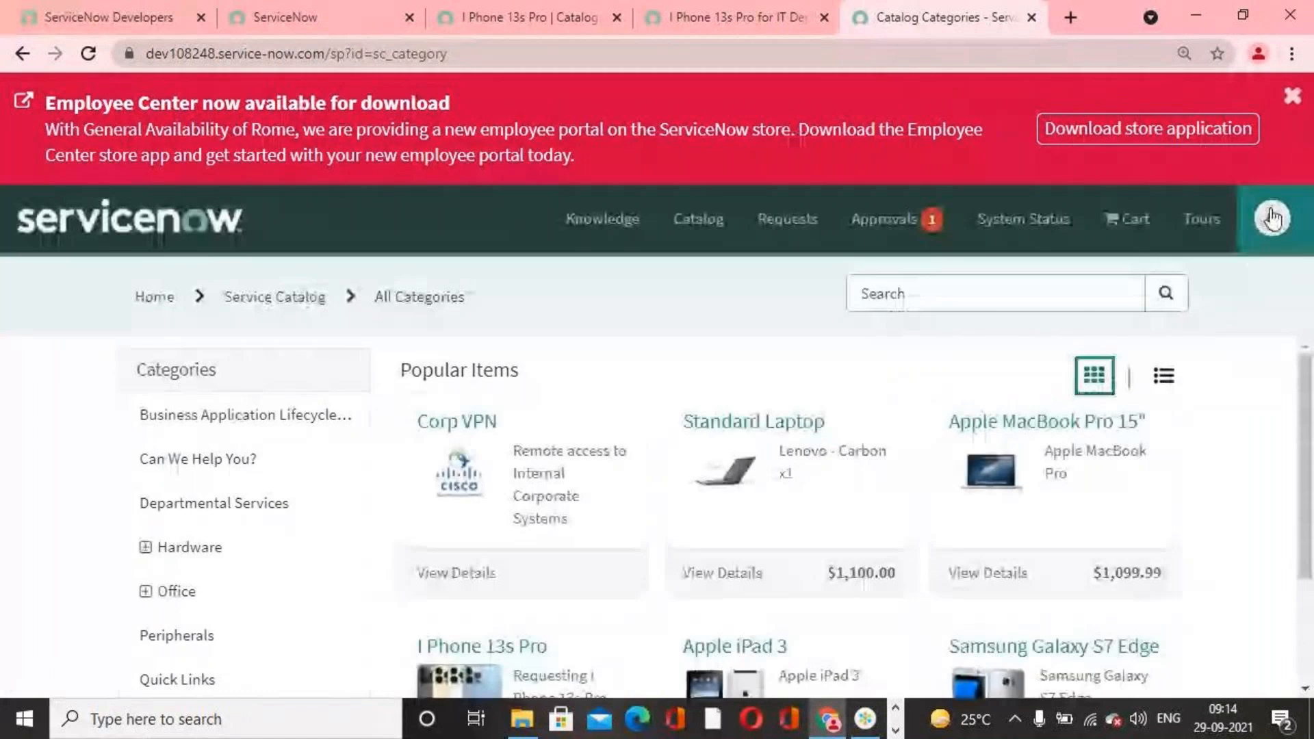
pyautogui.click(1291, 95)
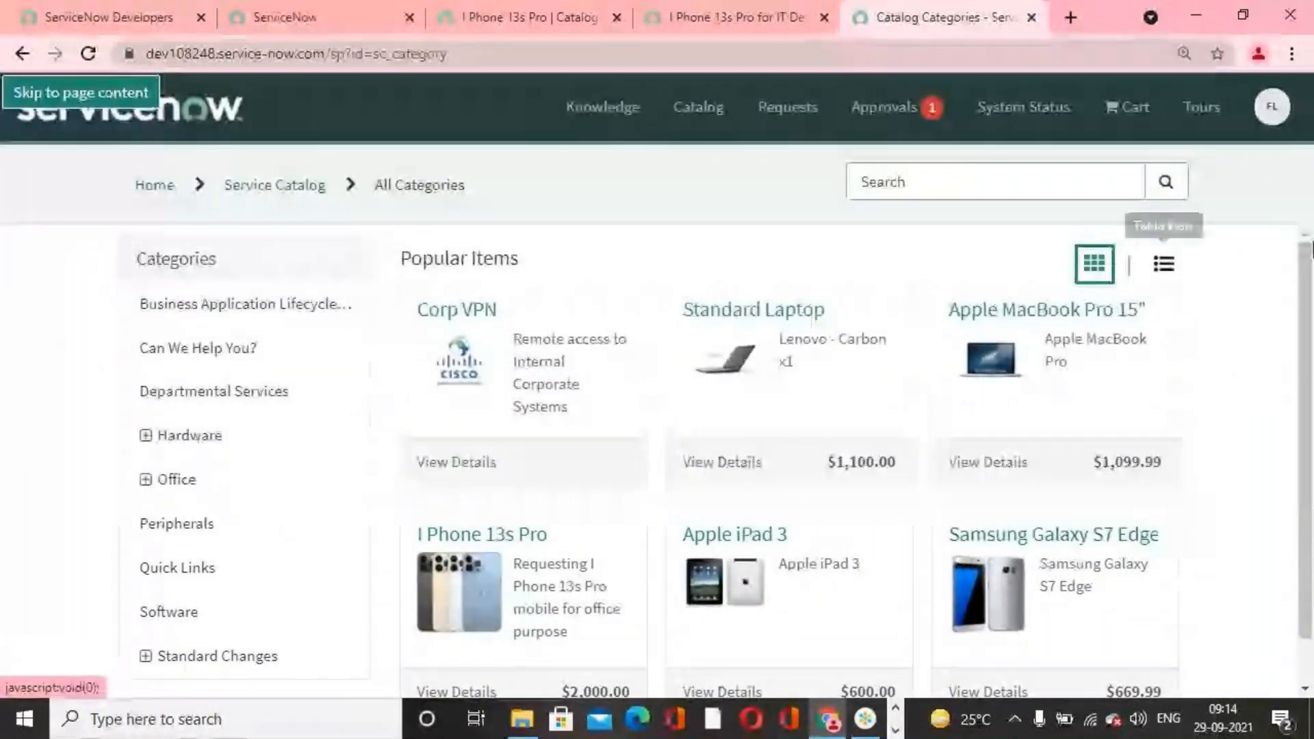
pyautogui.scroll(-2, 528, 561)
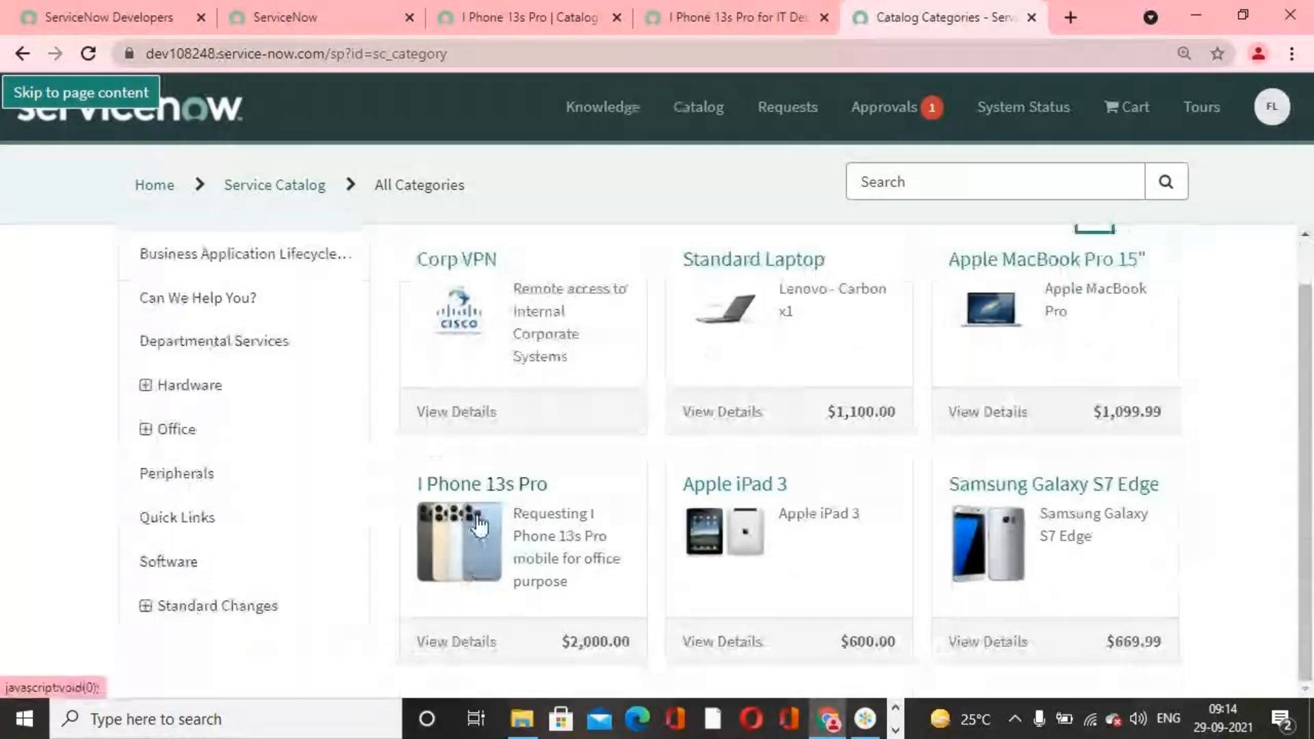
pyautogui.scroll(1, 505, 532)
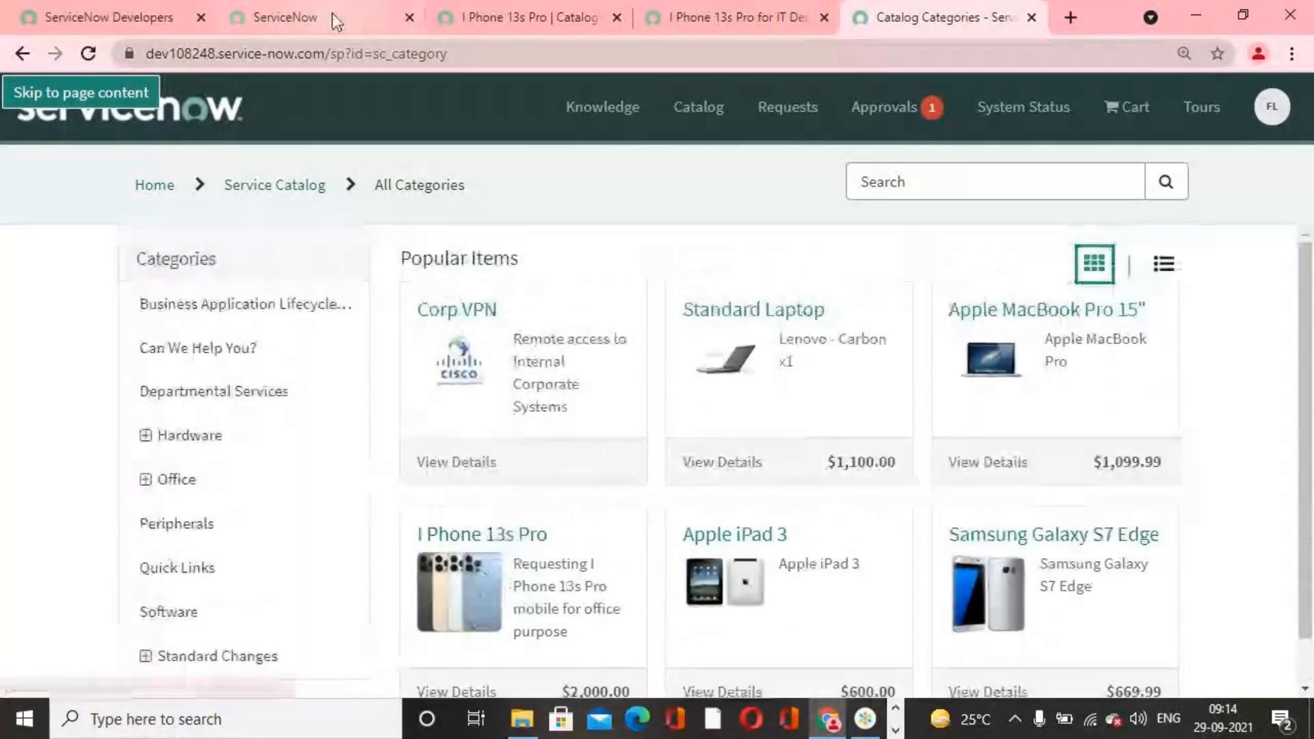
# Step: Switch the impersonation to a second user with the architect label, finding the account by first name
pyautogui.click(332, 15)
pyautogui.click(1068, 103)
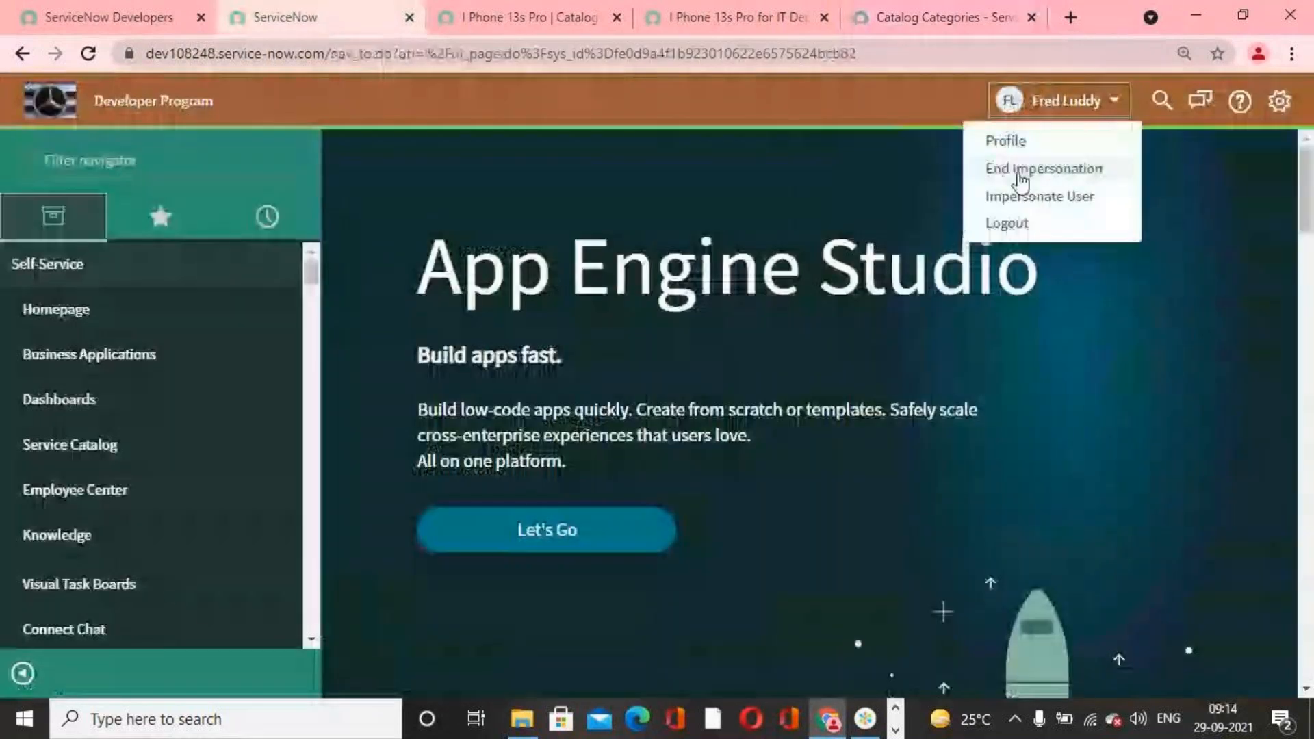
pyautogui.click(1027, 197)
pyautogui.click(669, 189)
pyautogui.write('abe')
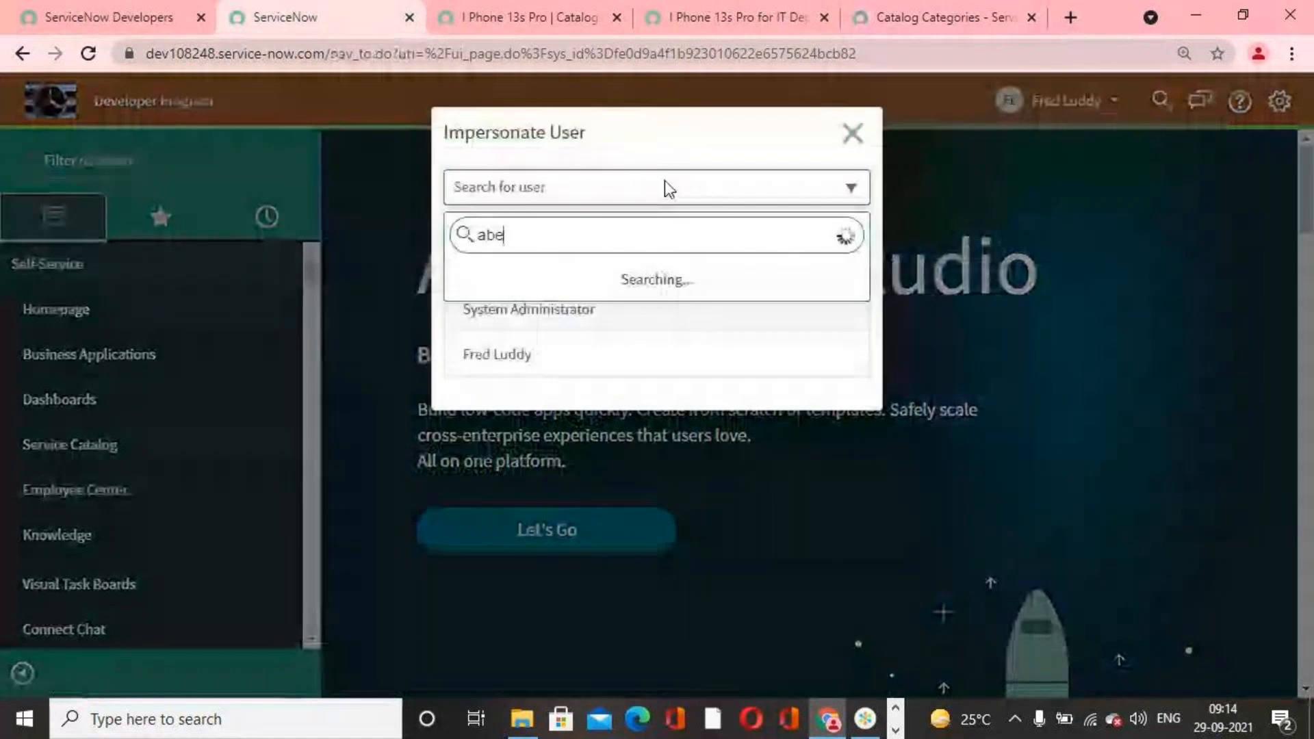
pyautogui.write('l')
pyautogui.click(664, 280)
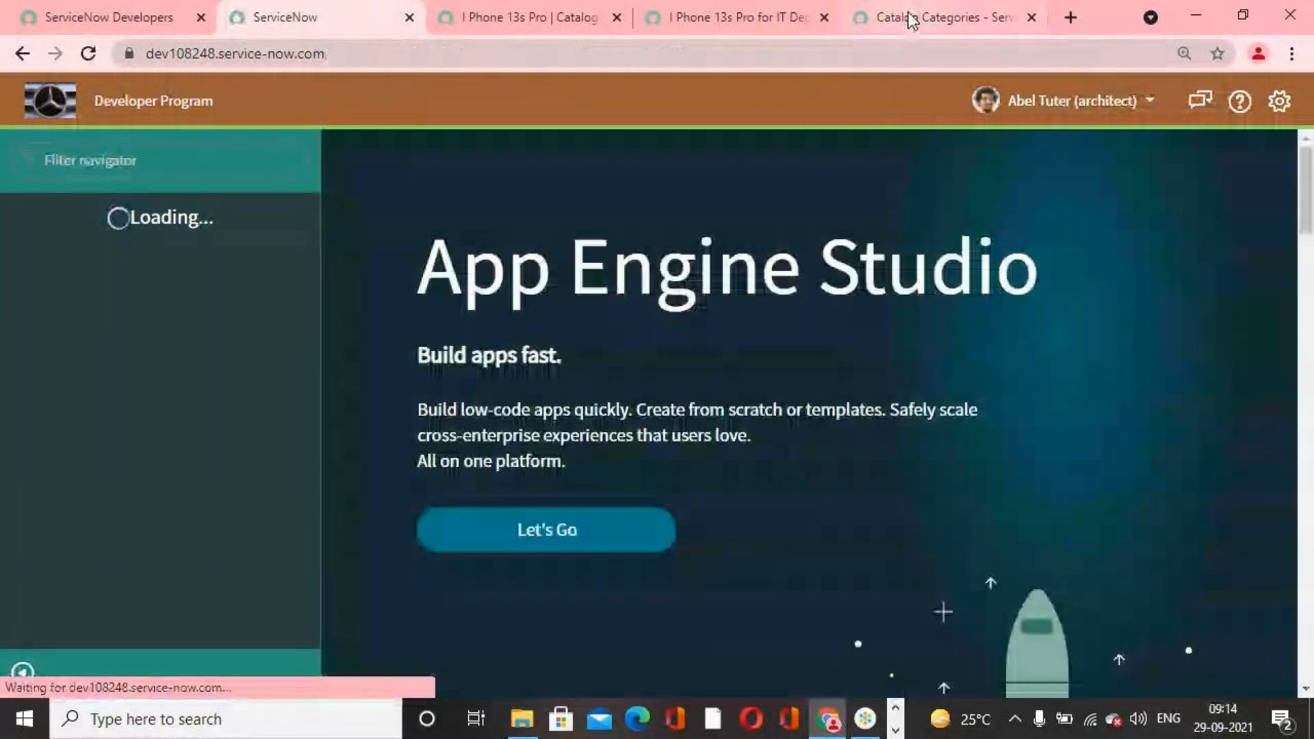
# Step: Reload the portal's catalog categories as the second impersonated user and check the popular items for I Phone 13s Pro
pyautogui.click(913, 20)
pyautogui.click(89, 54)
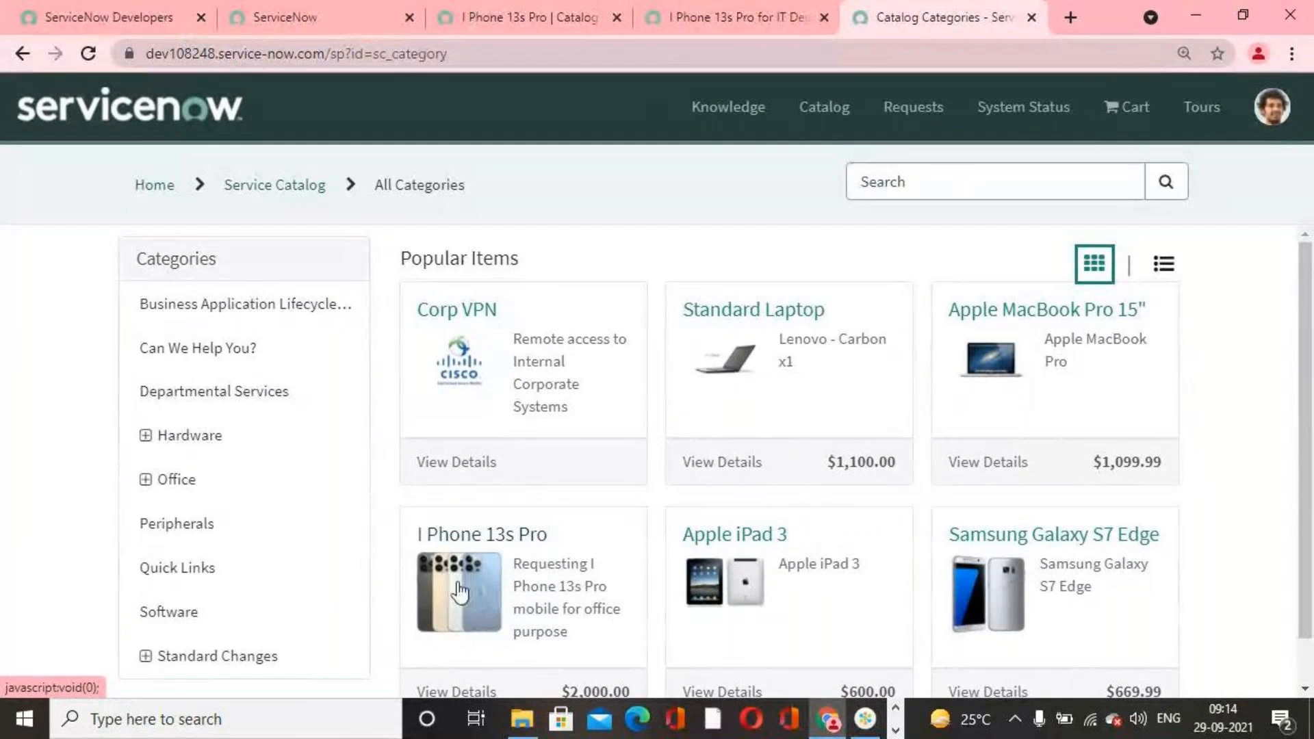
pyautogui.scroll(-1, 521, 582)
pyautogui.scroll(1, 548, 577)
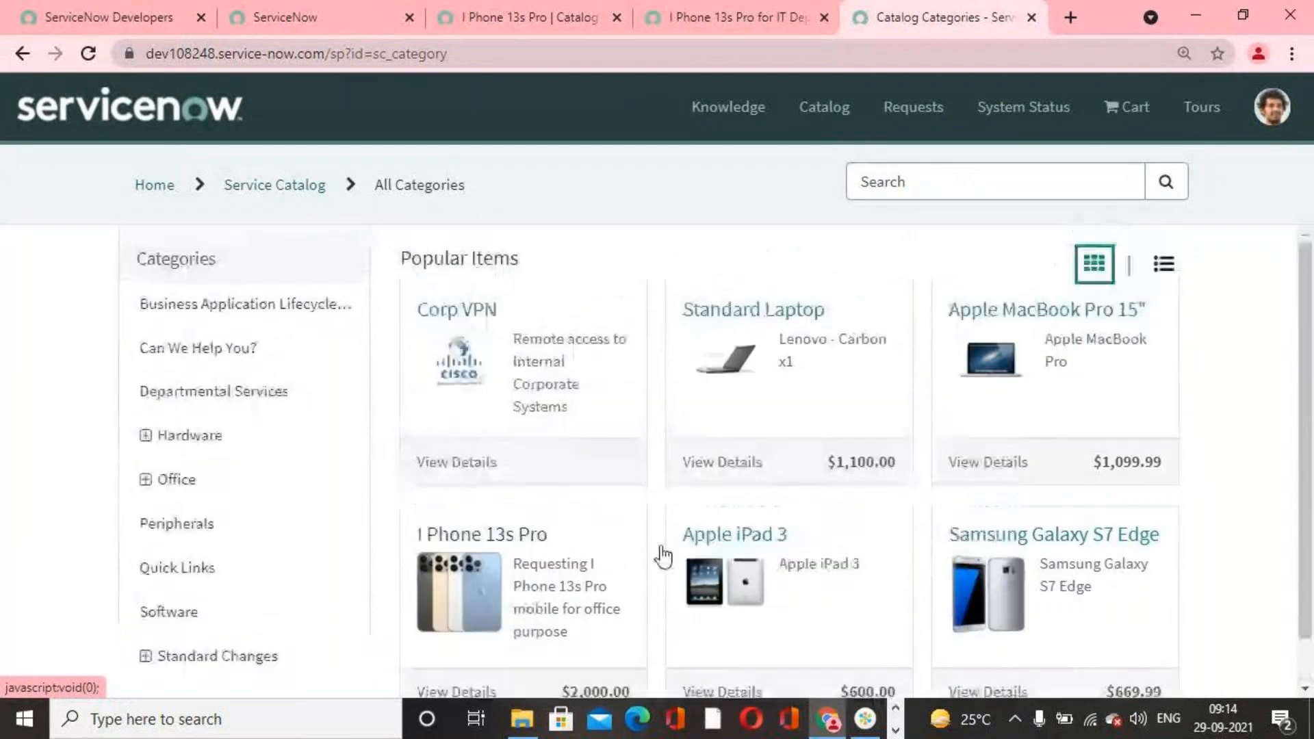
pyautogui.scroll(-1, 470, 565)
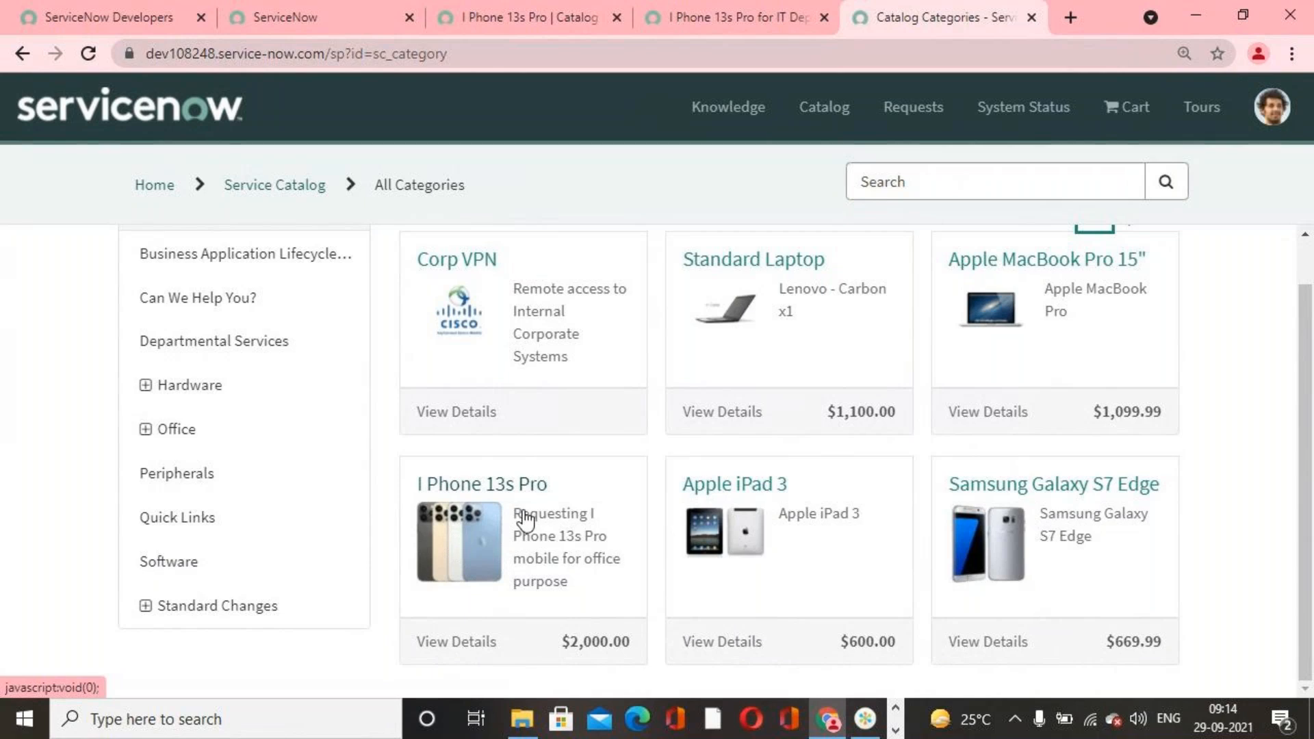
pyautogui.scroll(1, 527, 540)
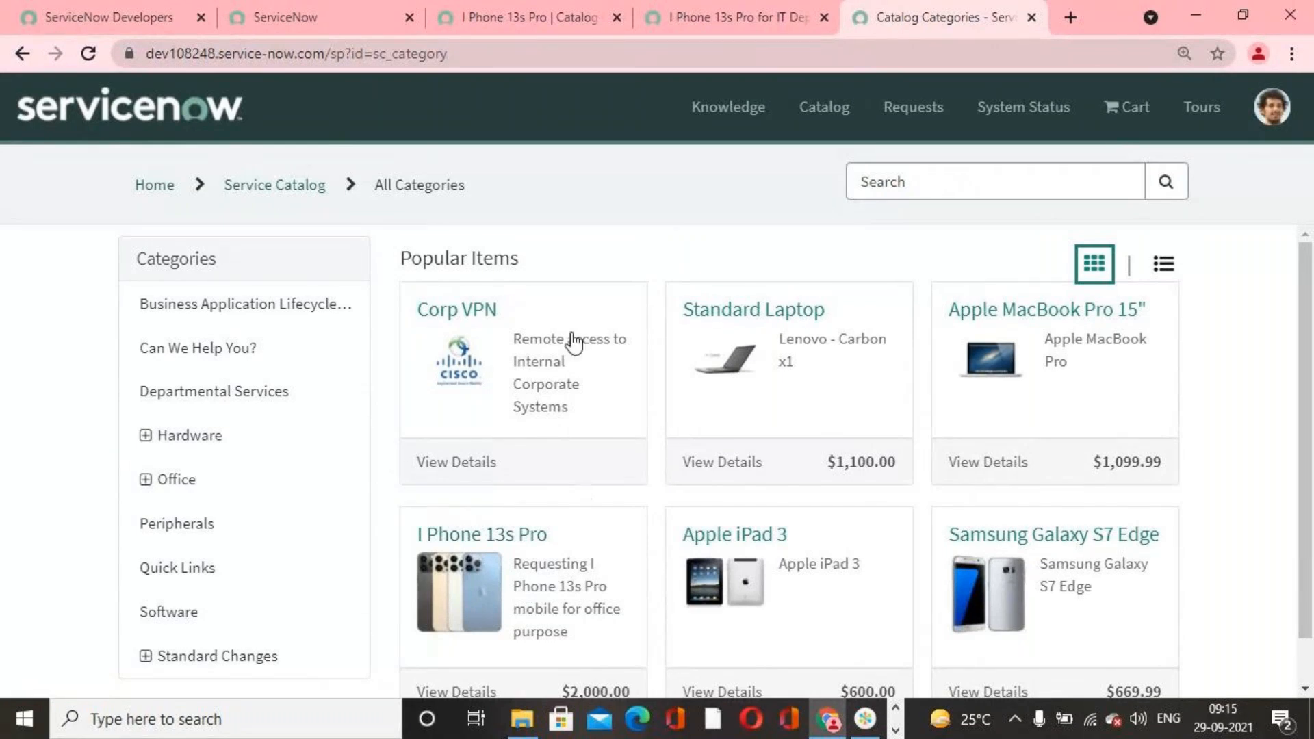
# Step: Return to the instance session impersonating the architect user and end the impersonation
pyautogui.click(545, 17)
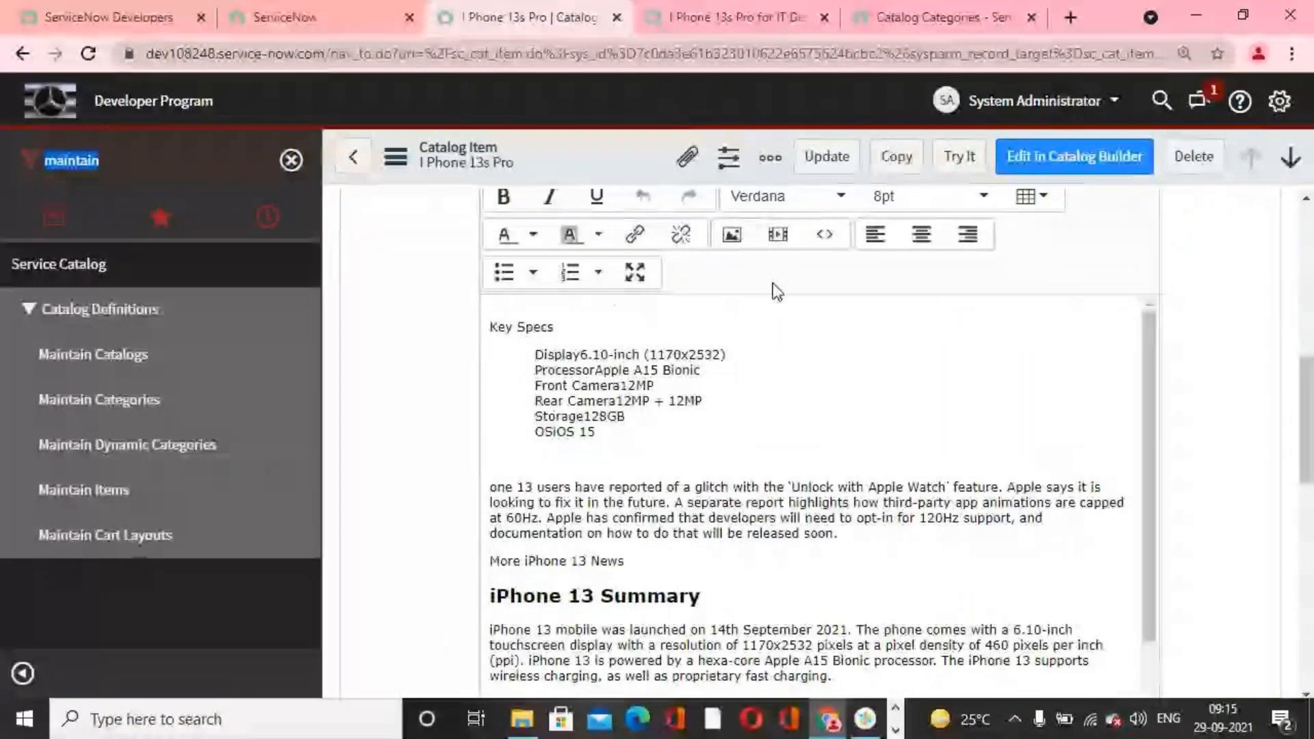
pyautogui.scroll(9, 775, 290)
pyautogui.click(403, 19)
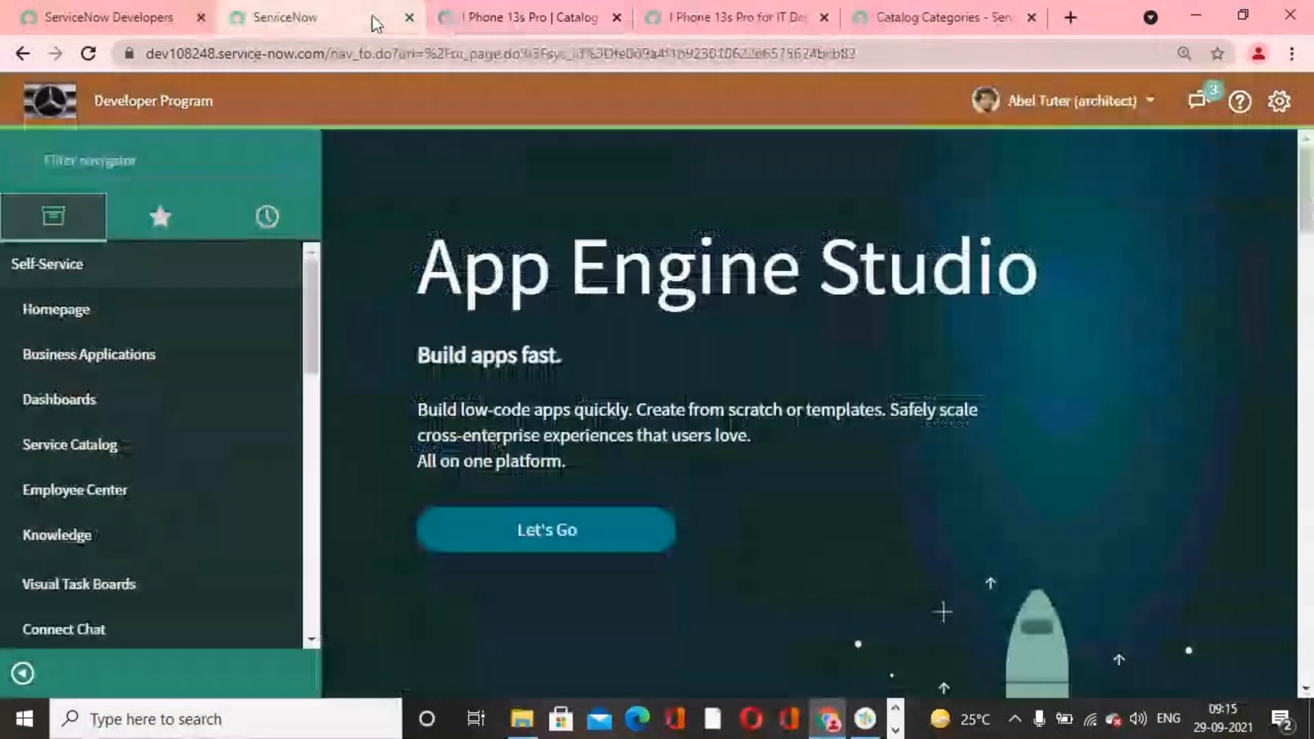
pyautogui.click(1061, 110)
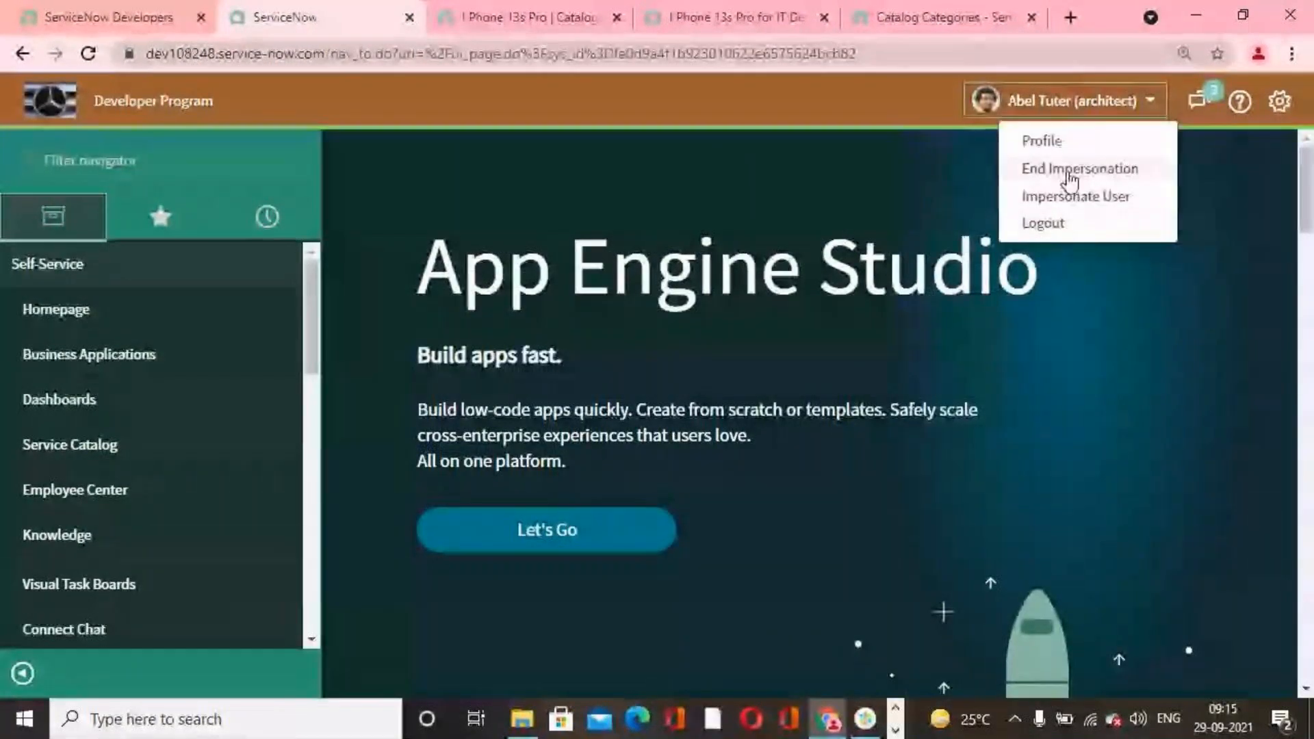
pyautogui.click(1052, 169)
# Step: Update the I Phone 13s Pro for IT Department user criteria record and close its browser tab
pyautogui.click(541, 30)
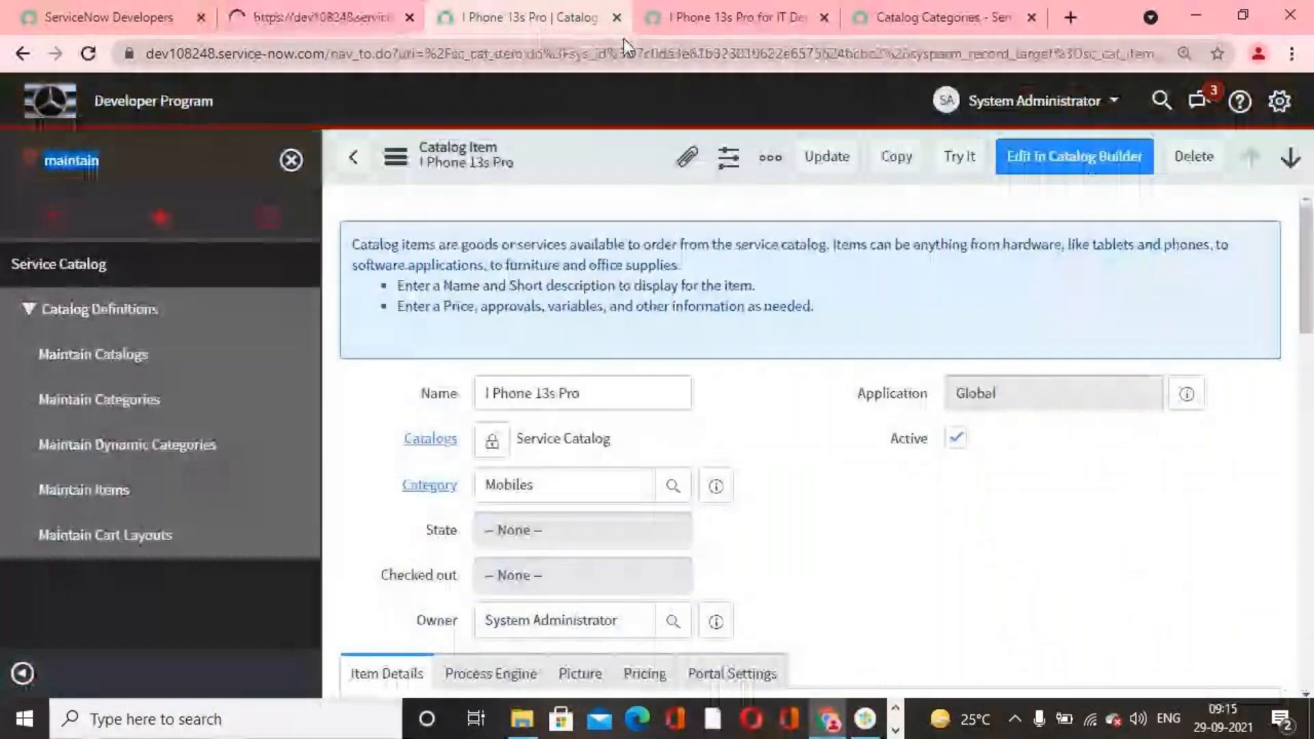
pyautogui.click(744, 15)
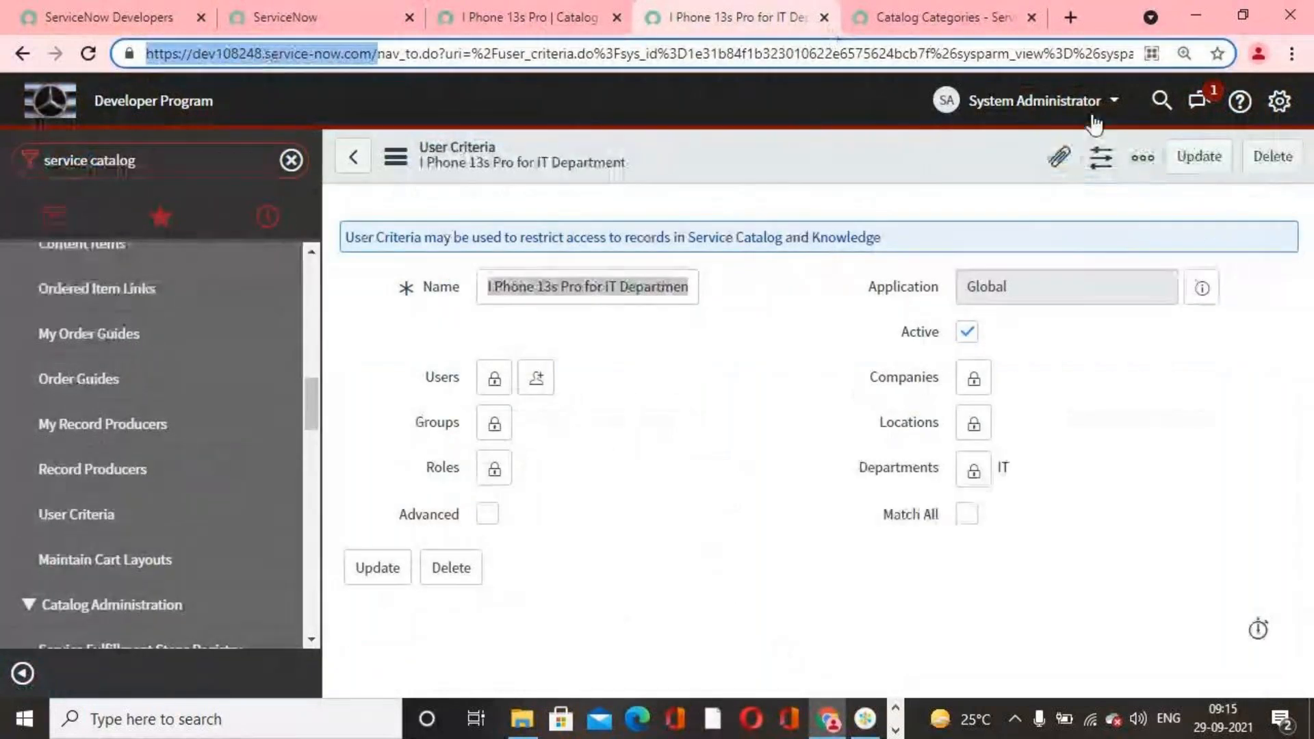
pyautogui.click(1199, 156)
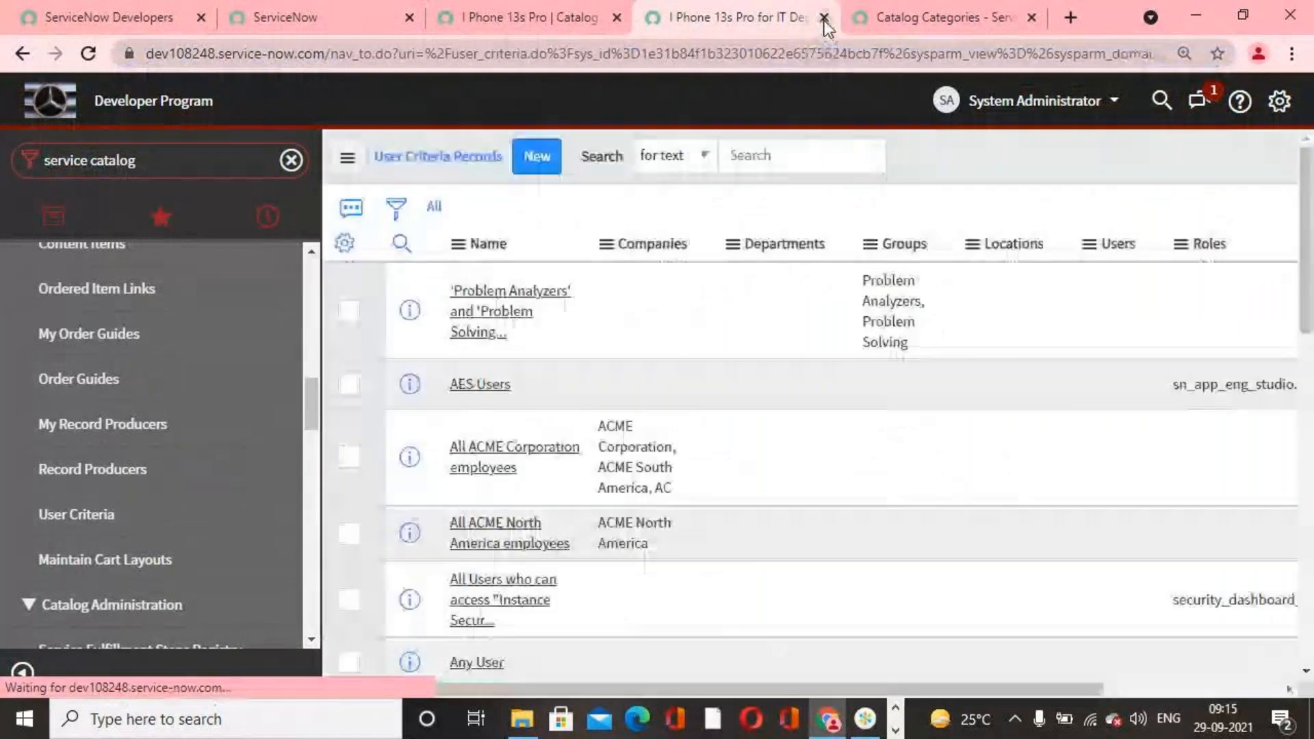
pyautogui.click(824, 18)
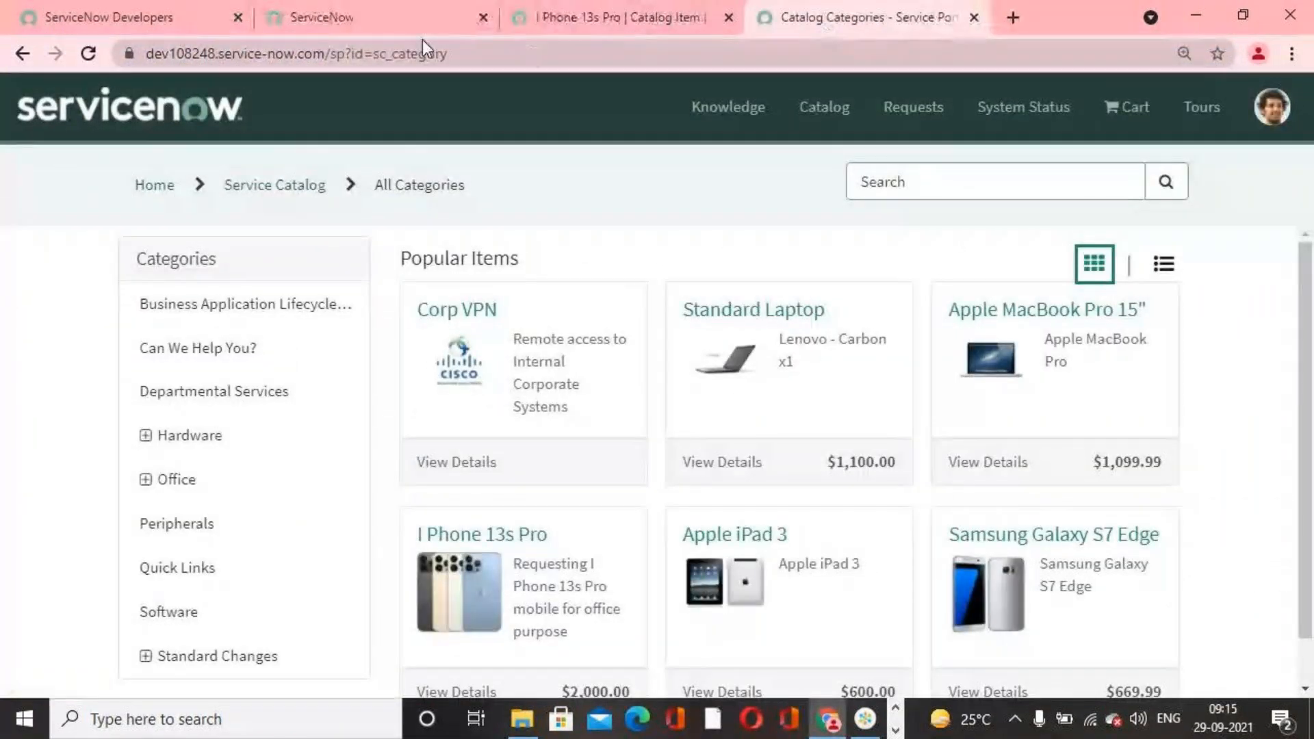
# Step: Find Maintain Items in the administrator's navigator and open the I Phone 13s Pro catalog item
pyautogui.click(411, 20)
pyautogui.click(145, 161)
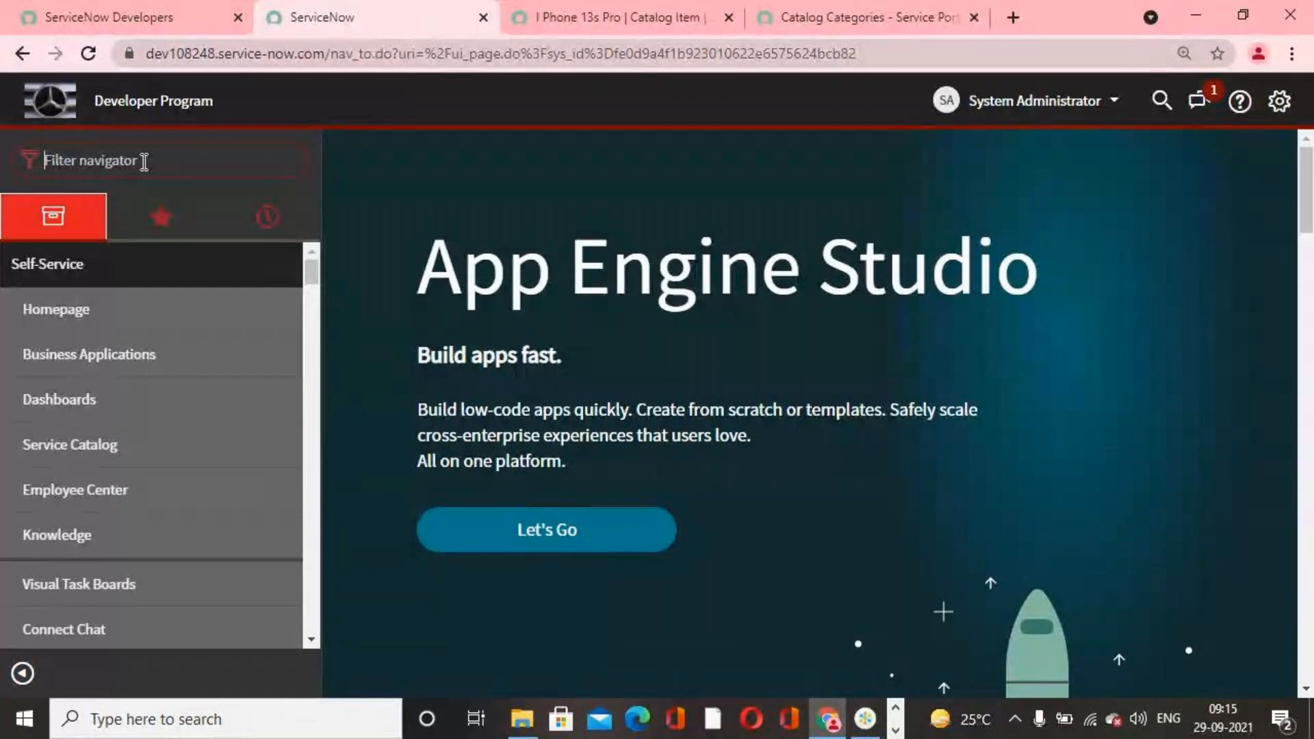
pyautogui.write('maintain ite')
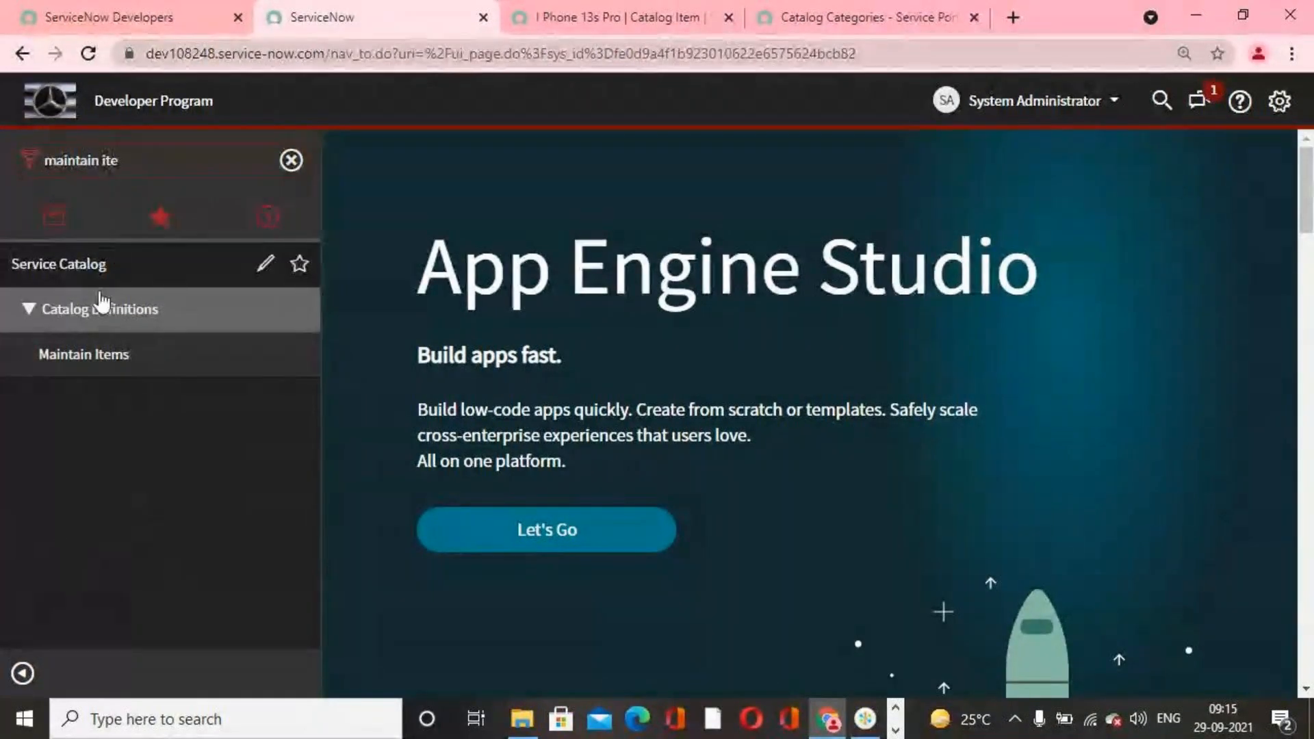
pyautogui.click(65, 357)
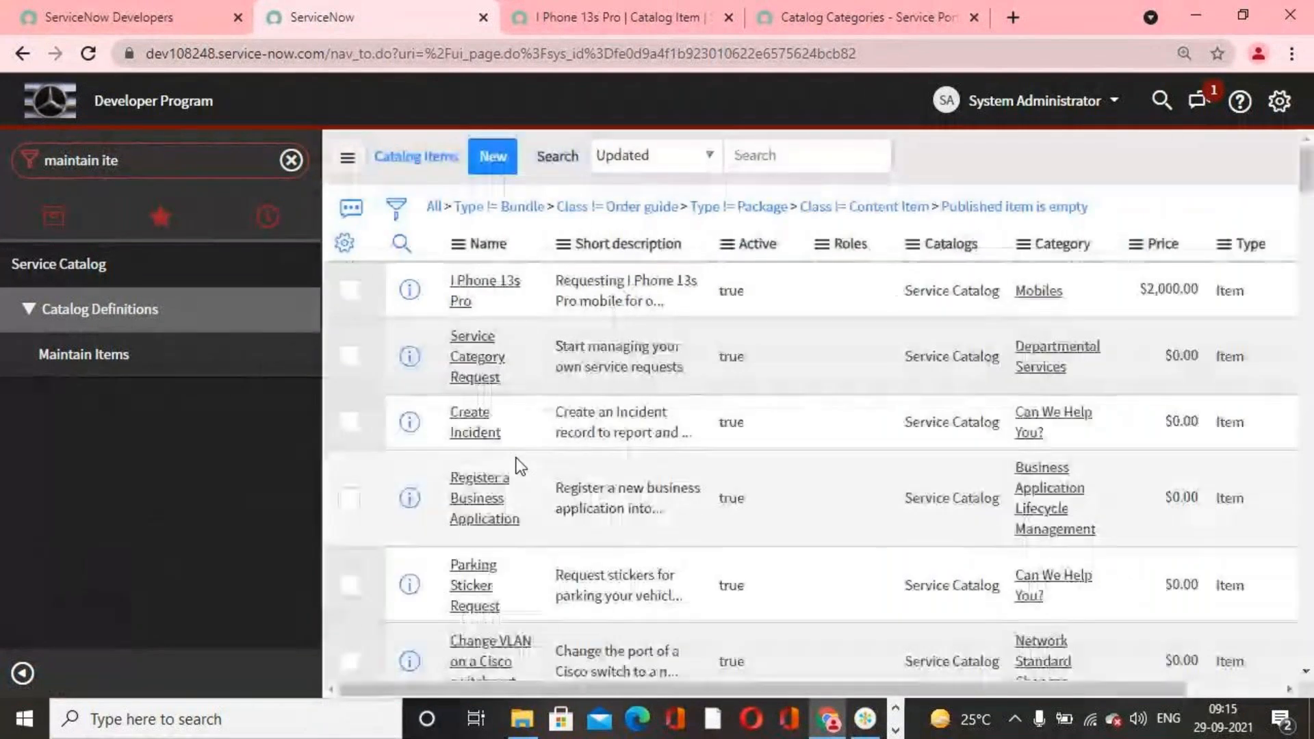
pyautogui.click(488, 296)
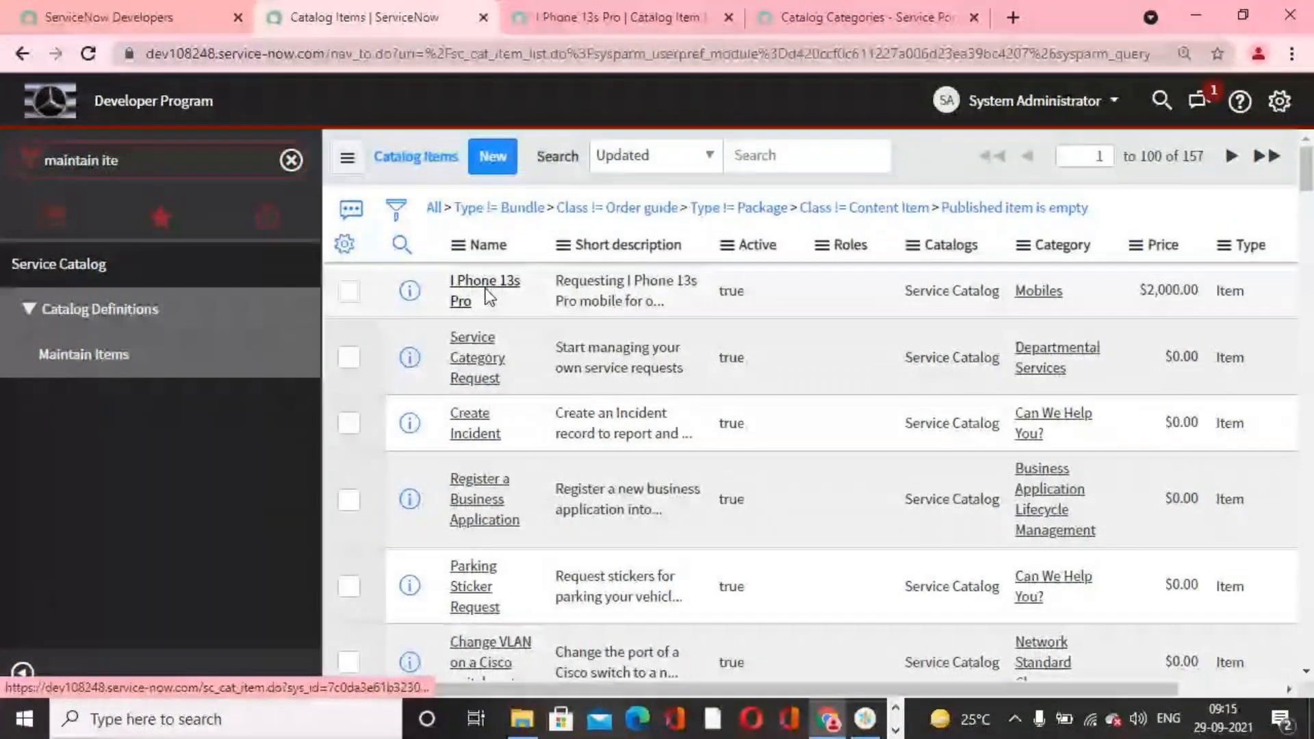
# Step: Add the I Phone 13s Pro for IT Department criteria to the item's Available For list, save it and update the catalog item
pyautogui.scroll(-15, 800, 502)
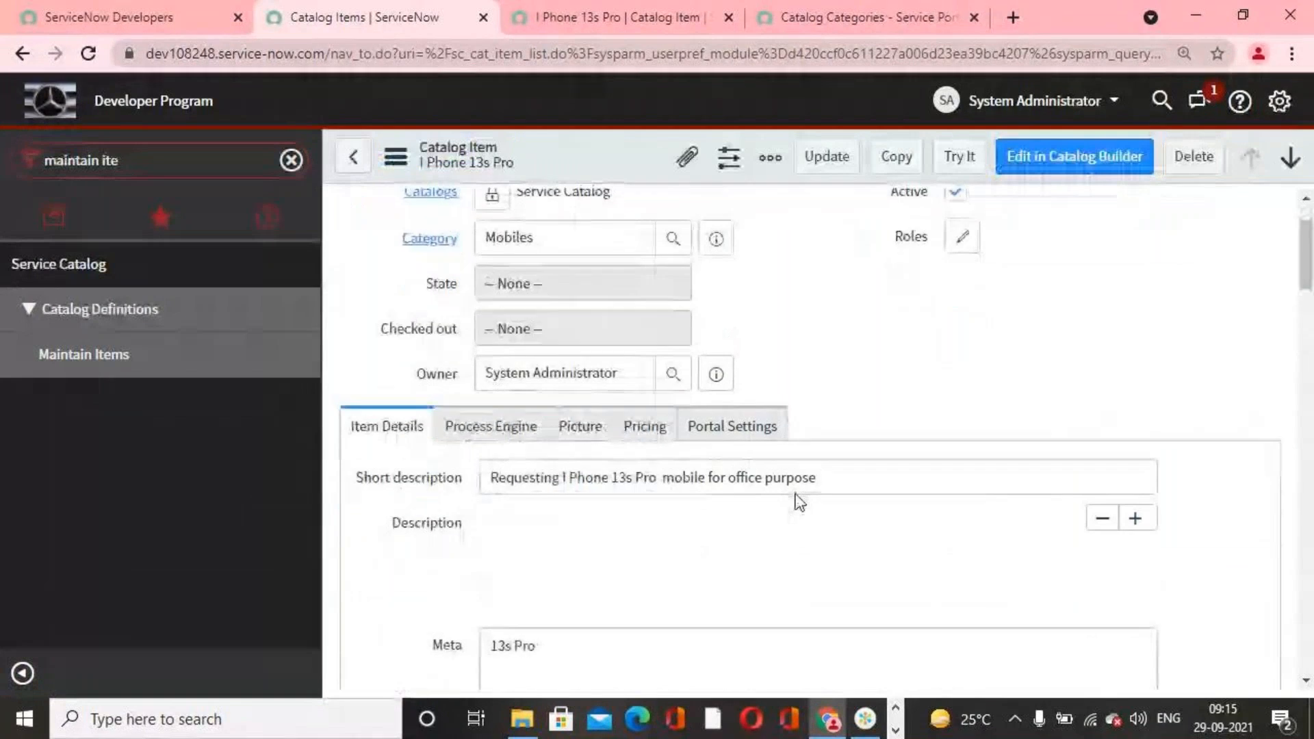
pyautogui.scroll(-4, 800, 503)
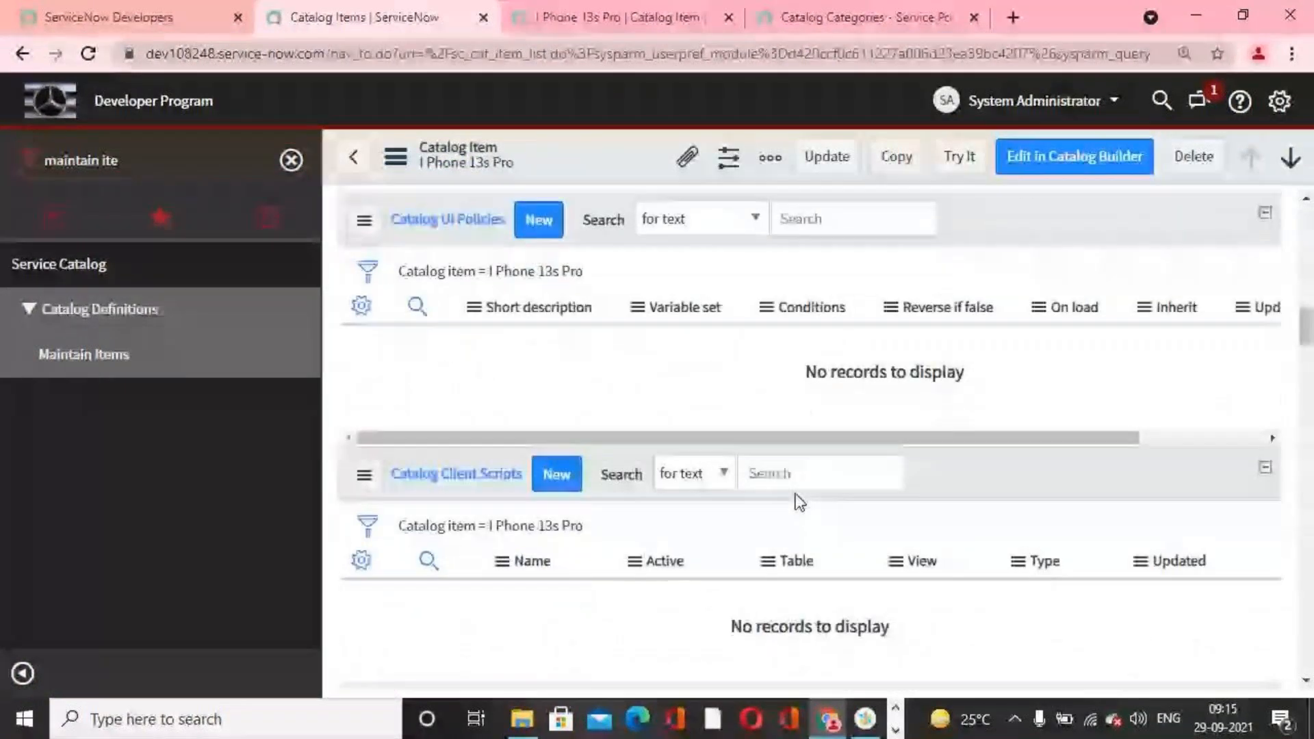
pyautogui.scroll(-5, 800, 503)
pyautogui.scroll(-12, 808, 515)
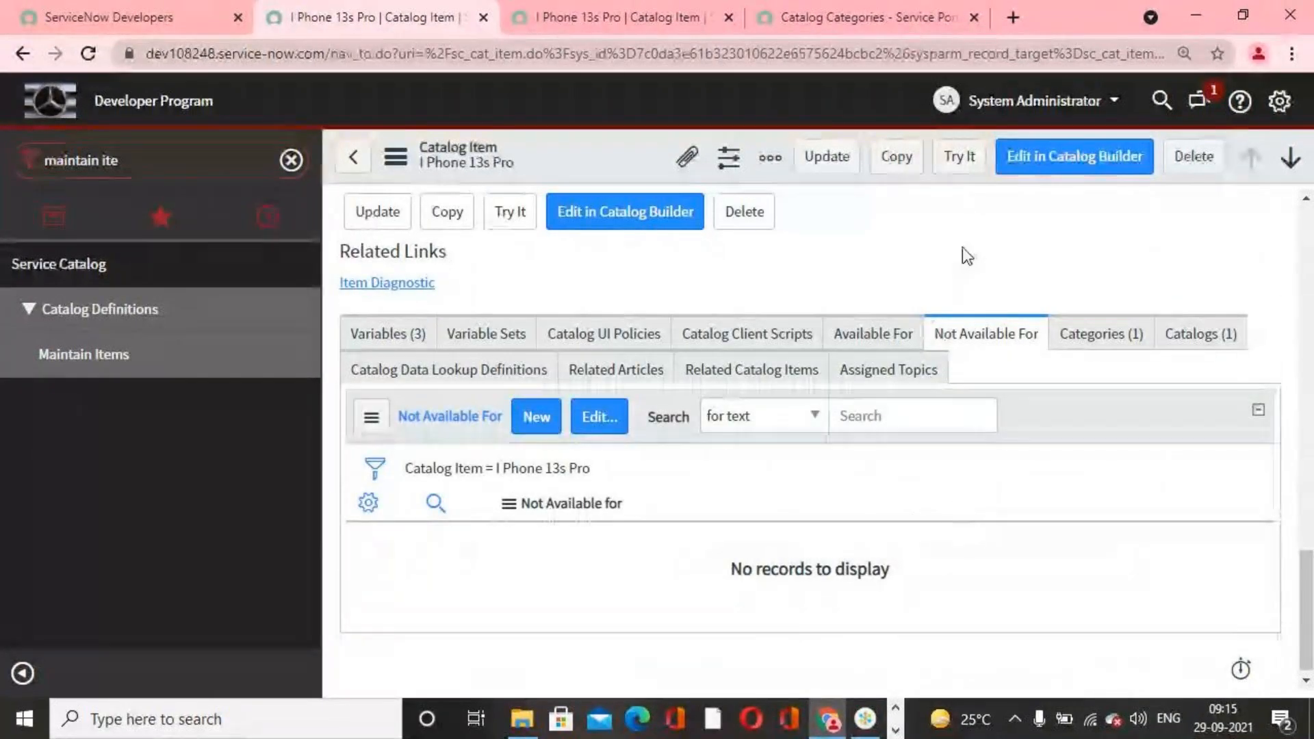
pyautogui.click(883, 341)
pyautogui.click(575, 423)
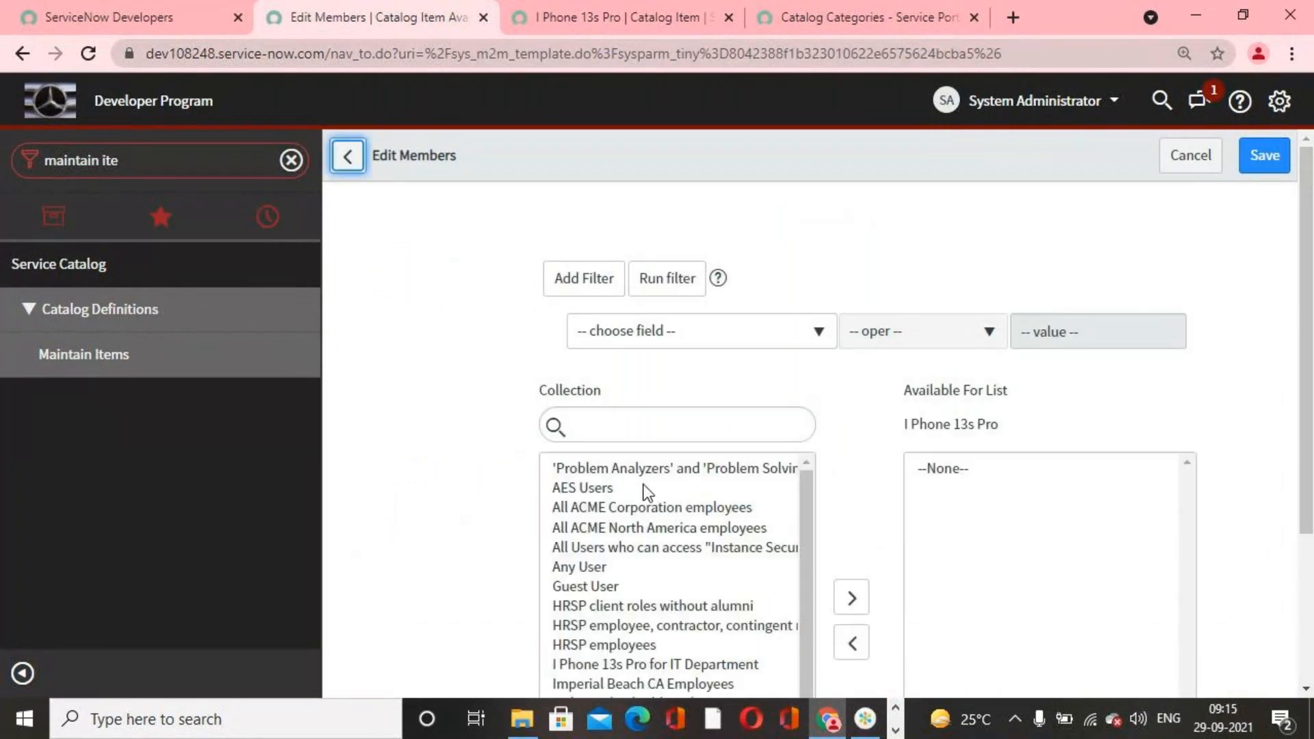
pyautogui.scroll(-1, 661, 504)
pyautogui.scroll(-2, 683, 541)
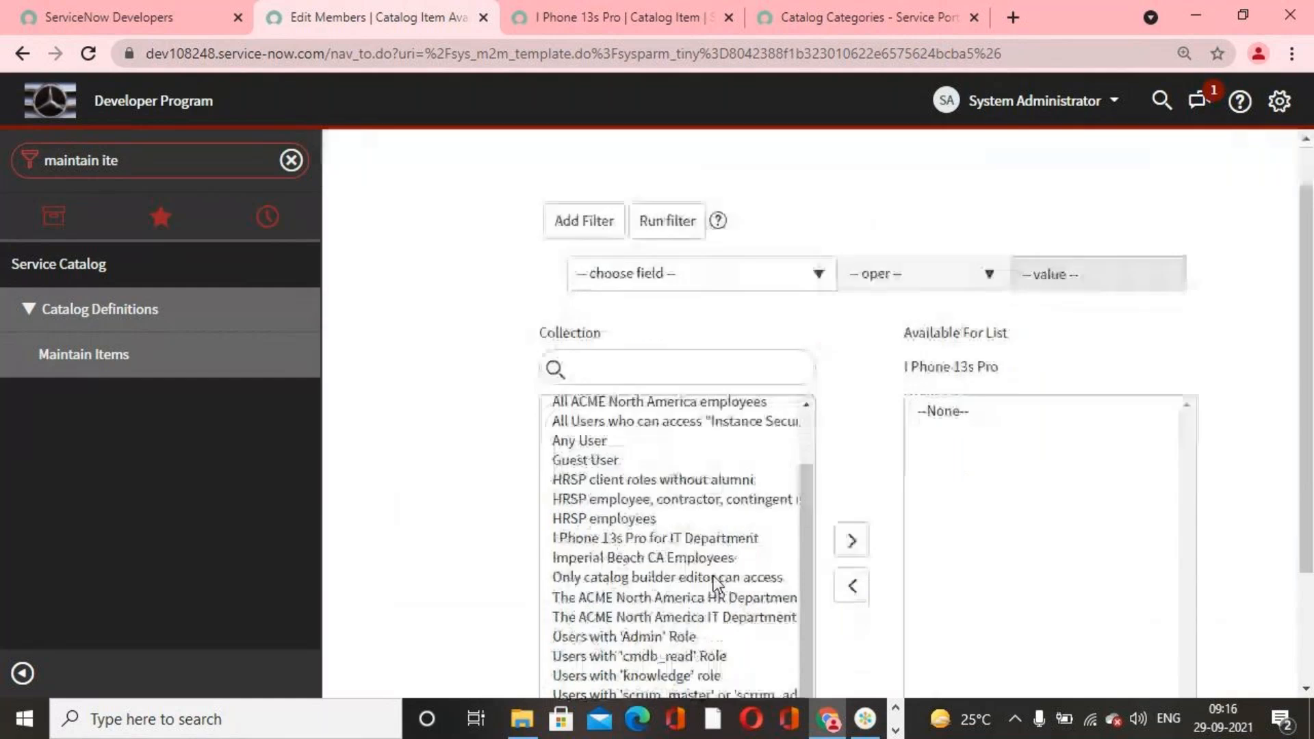
pyautogui.click(655, 495)
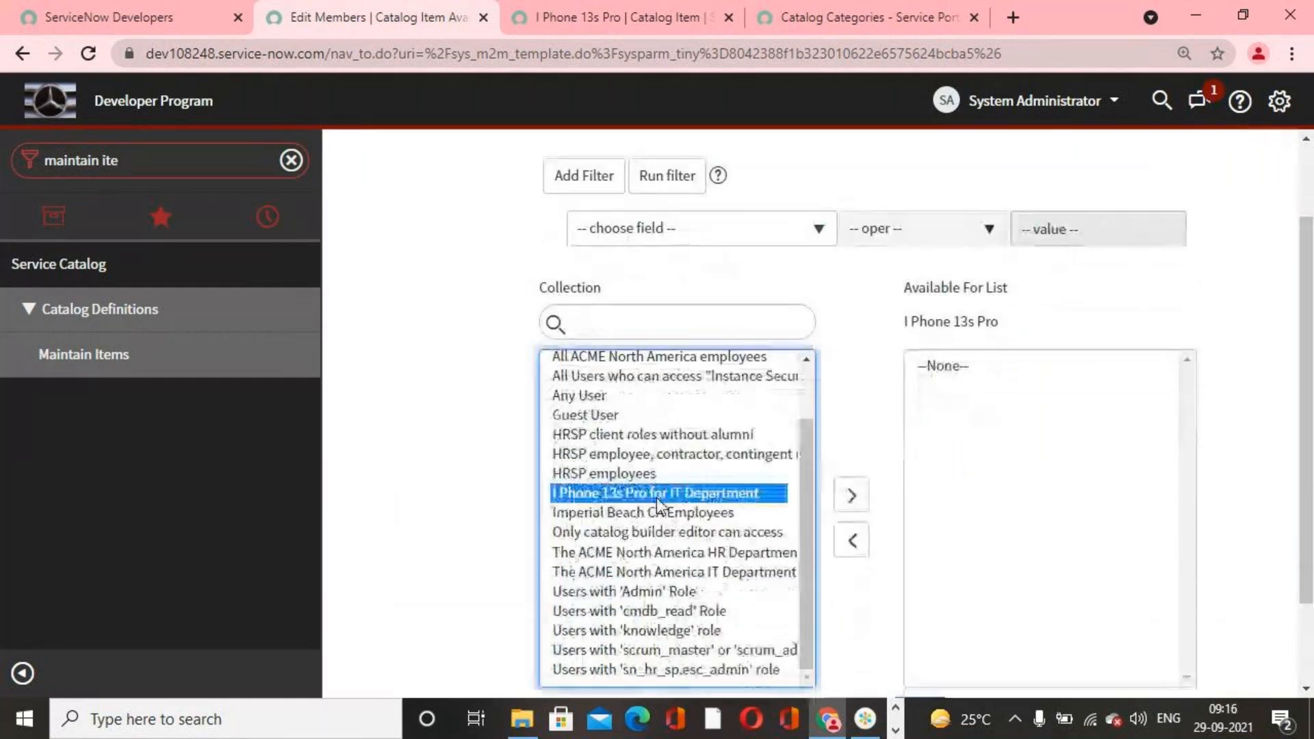
pyautogui.click(852, 495)
pyautogui.scroll(-2, 1089, 585)
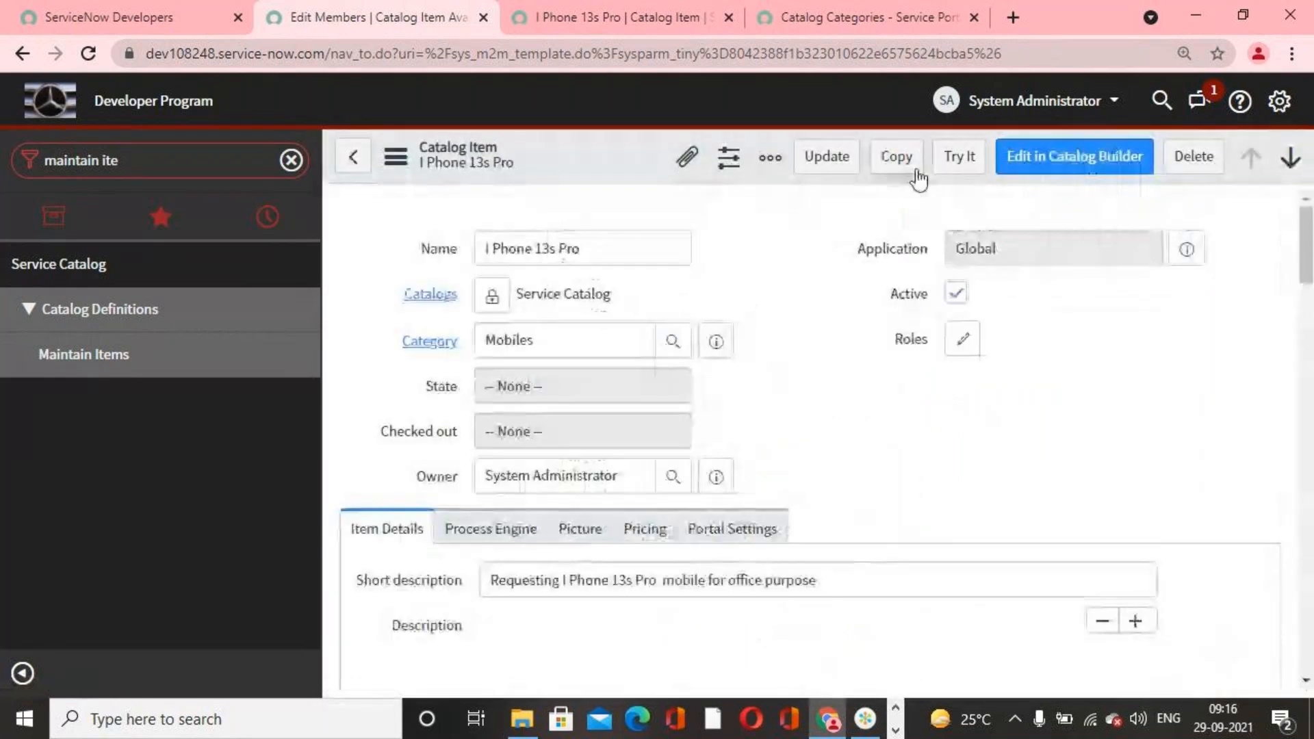
pyautogui.click(826, 156)
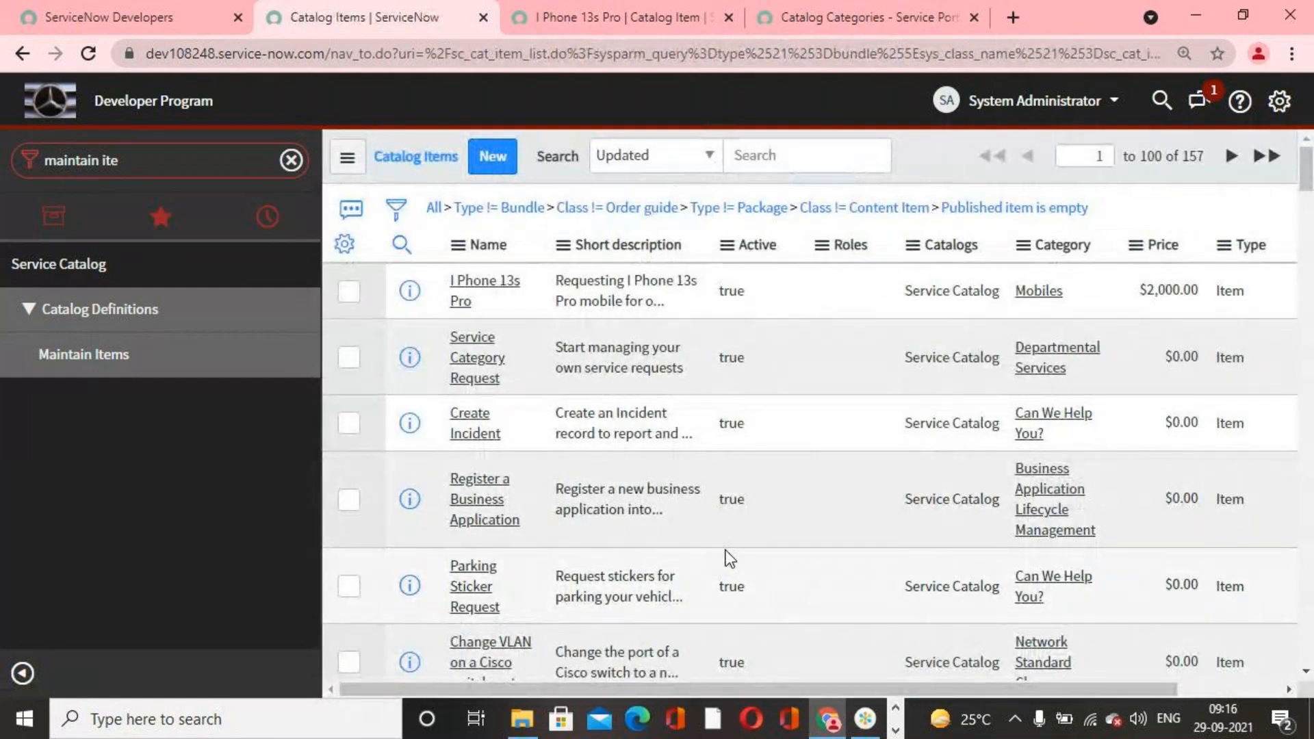
pyautogui.click(1036, 113)
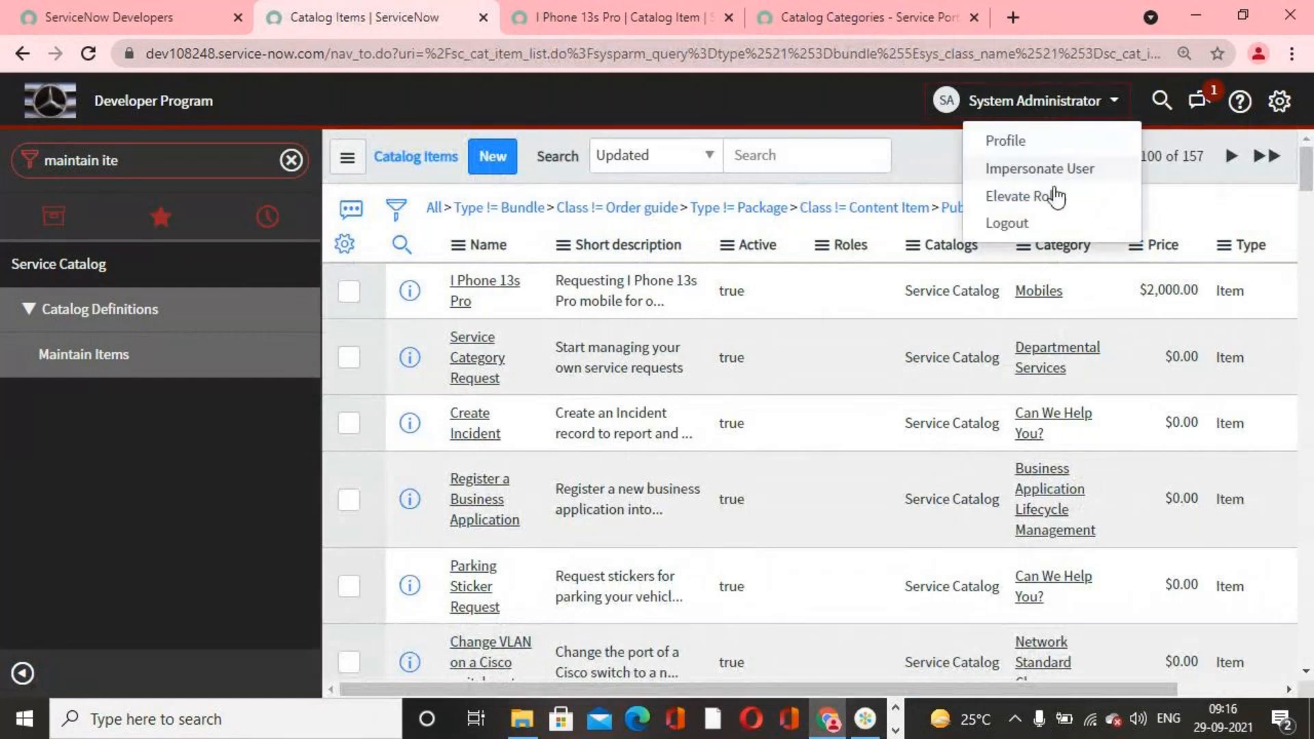
pyautogui.click(1048, 170)
pyautogui.click(691, 176)
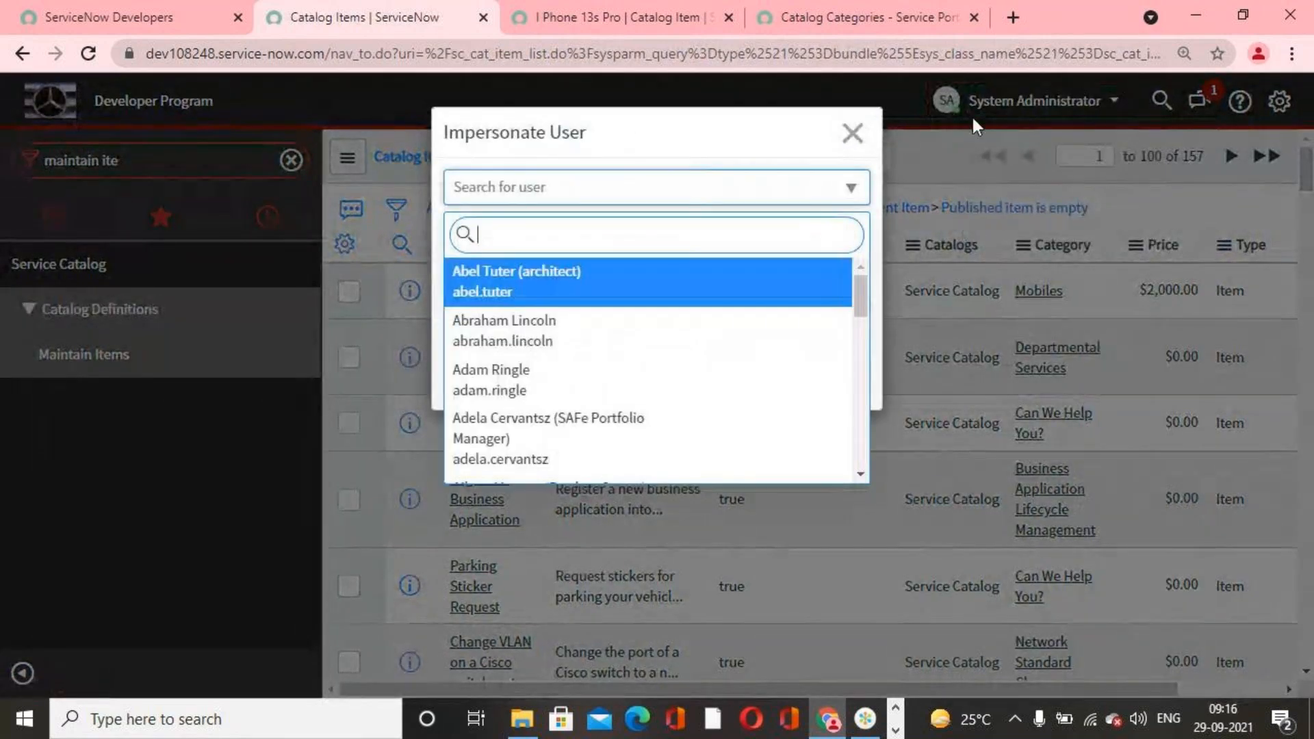
pyautogui.click(853, 132)
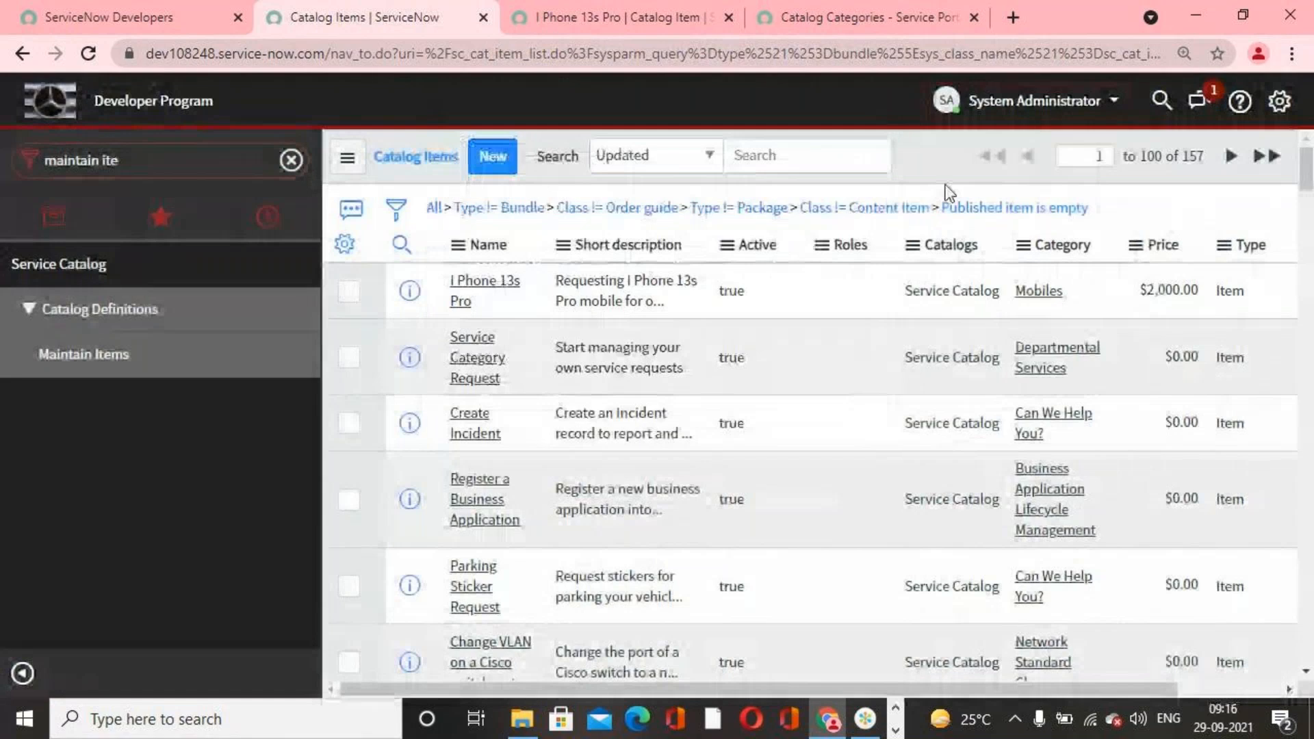
# Step: Open the users table list by entering sys_user.list in the navigator filter
pyautogui.click(207, 158)
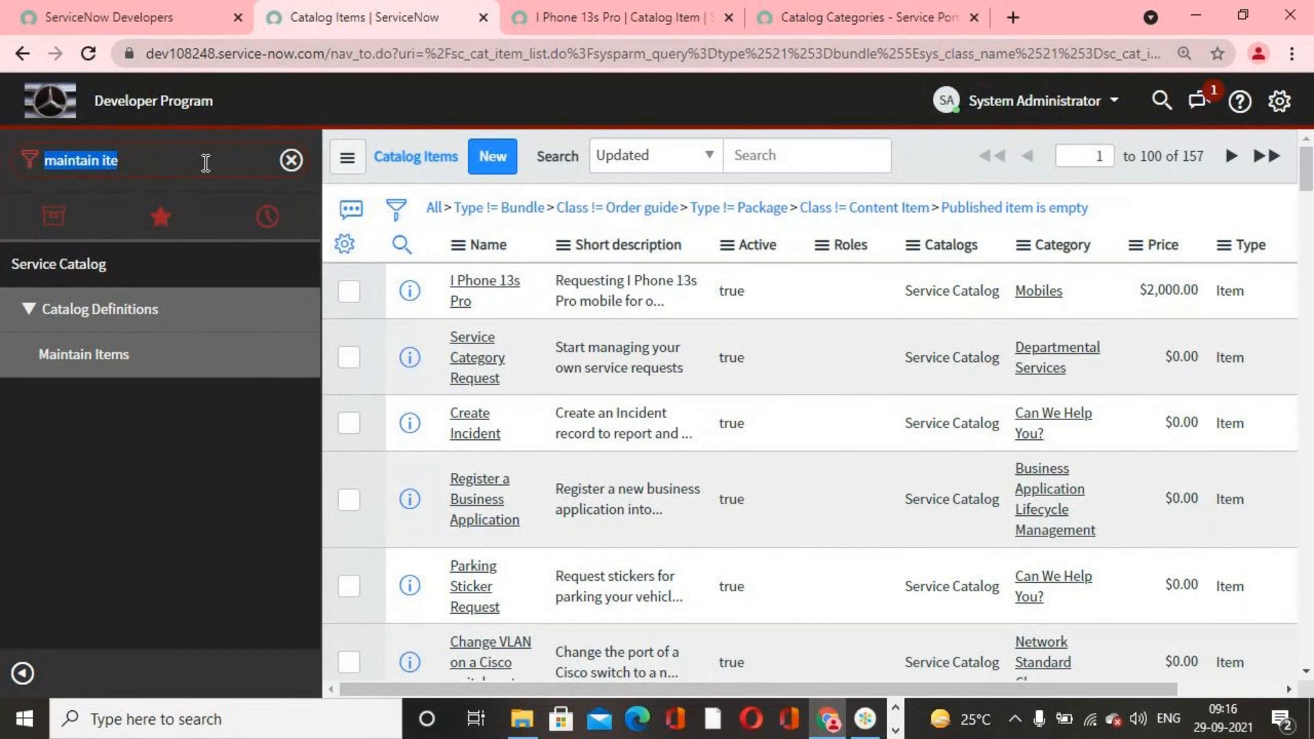
pyautogui.write('sys_user')
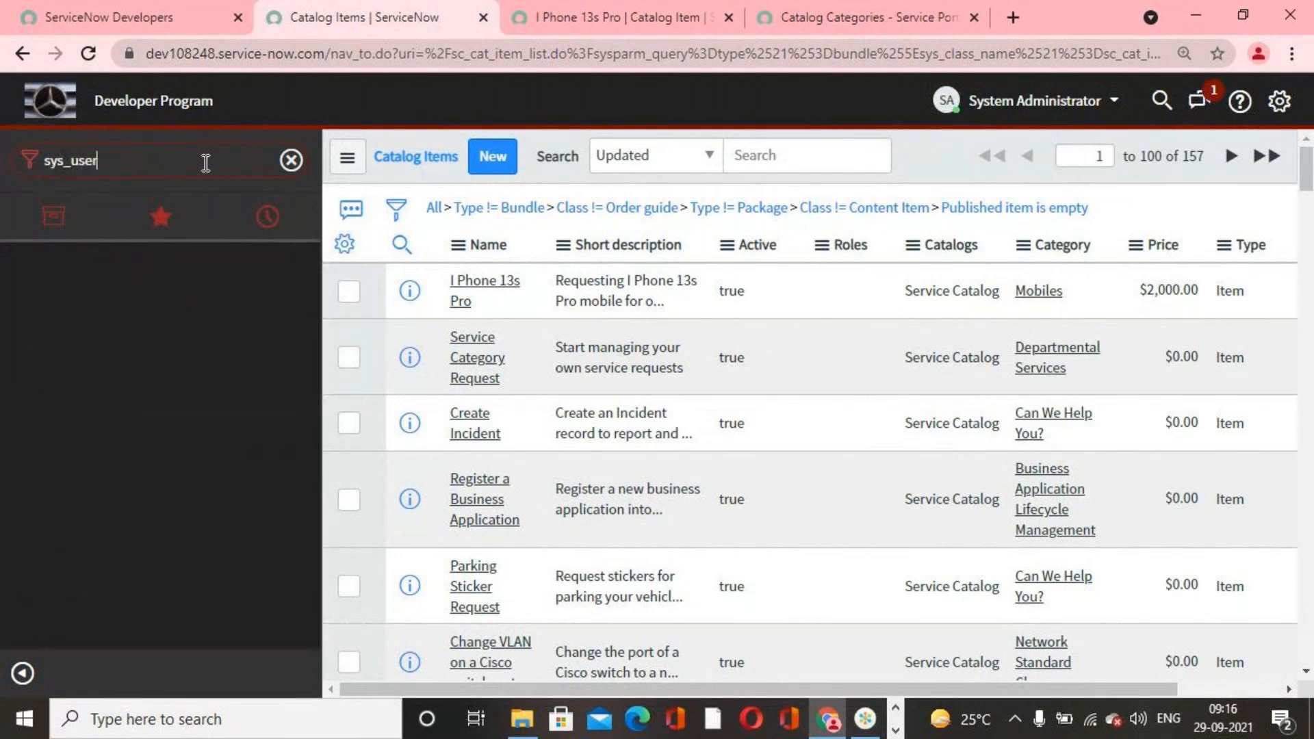
pyautogui.write('.list')
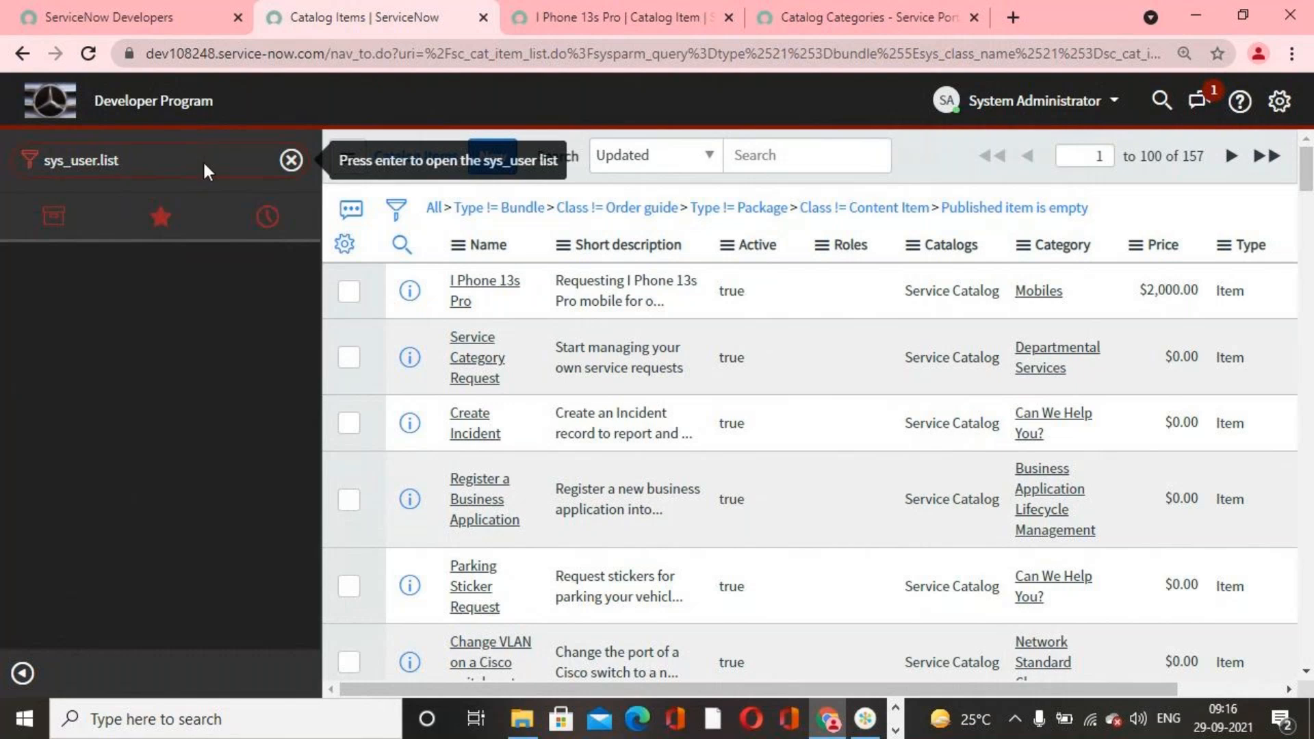
pyautogui.press('Return')
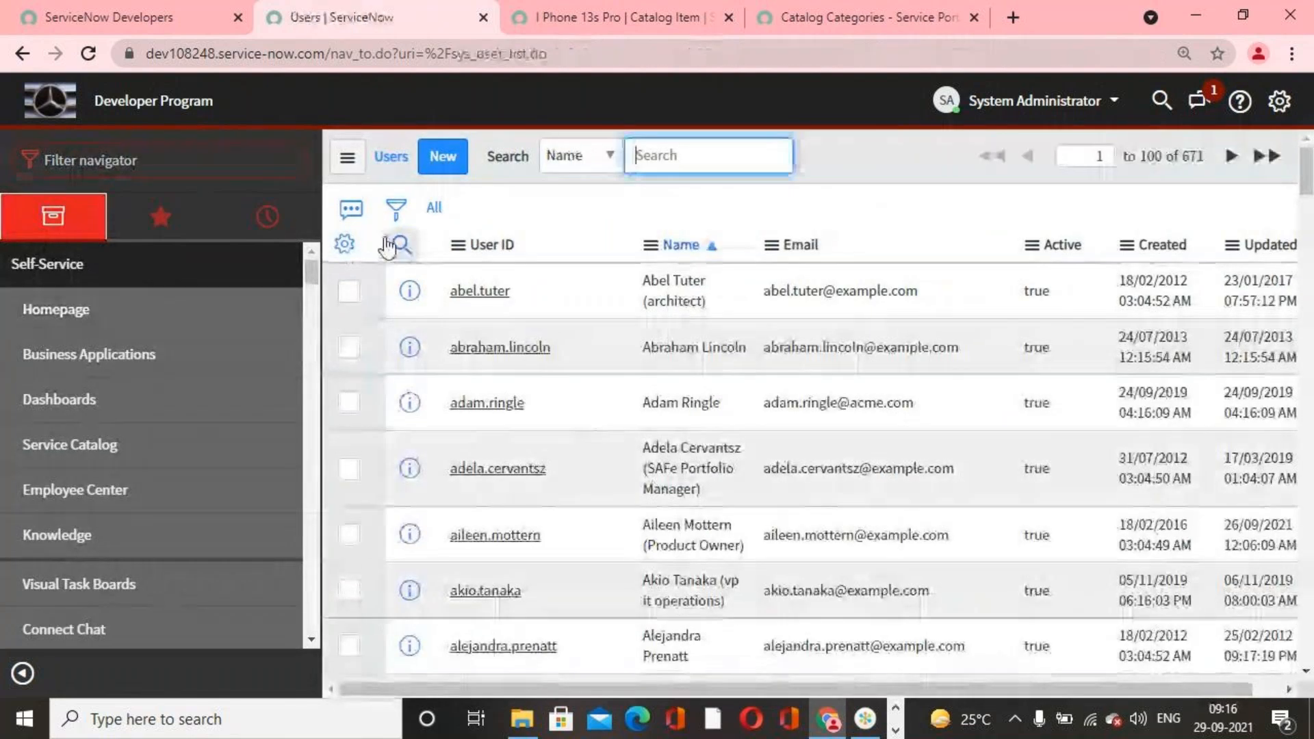
# Step: Filter the user list by Department is IT to find members of the IT department
pyautogui.click(396, 207)
pyautogui.click(557, 314)
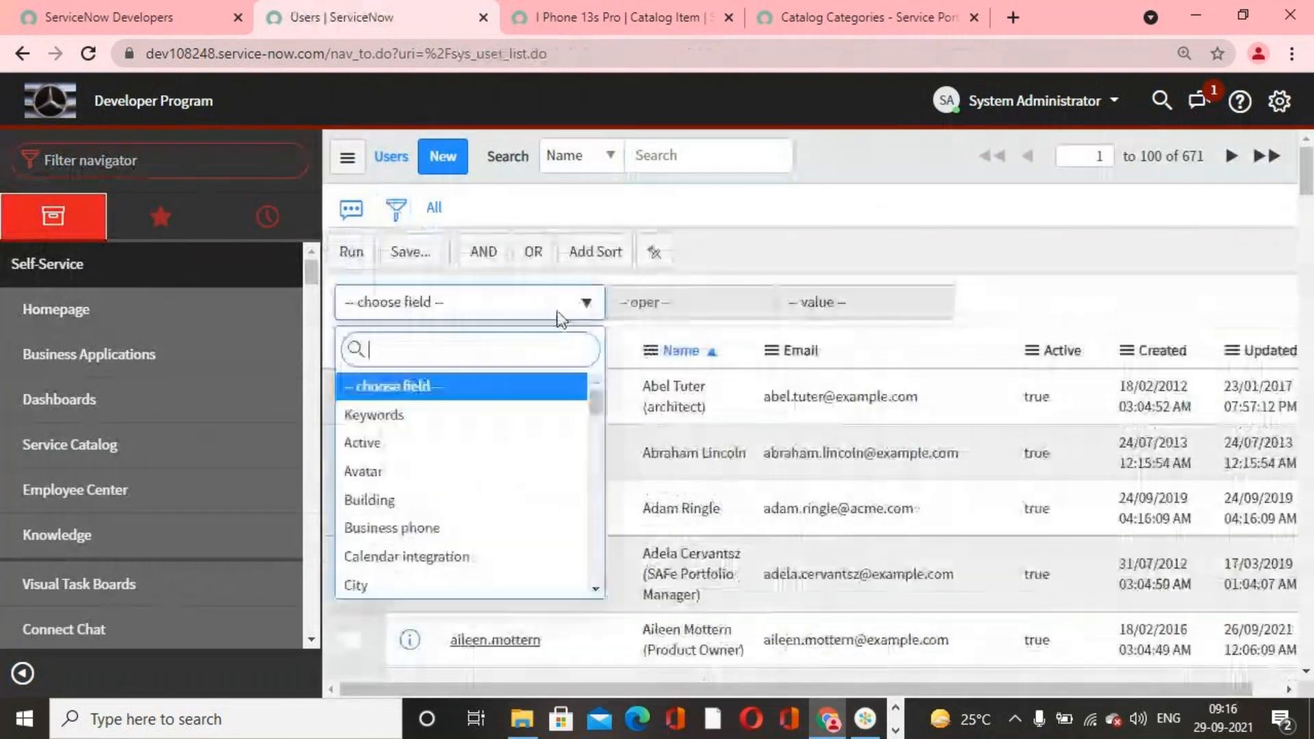
pyautogui.write('depart')
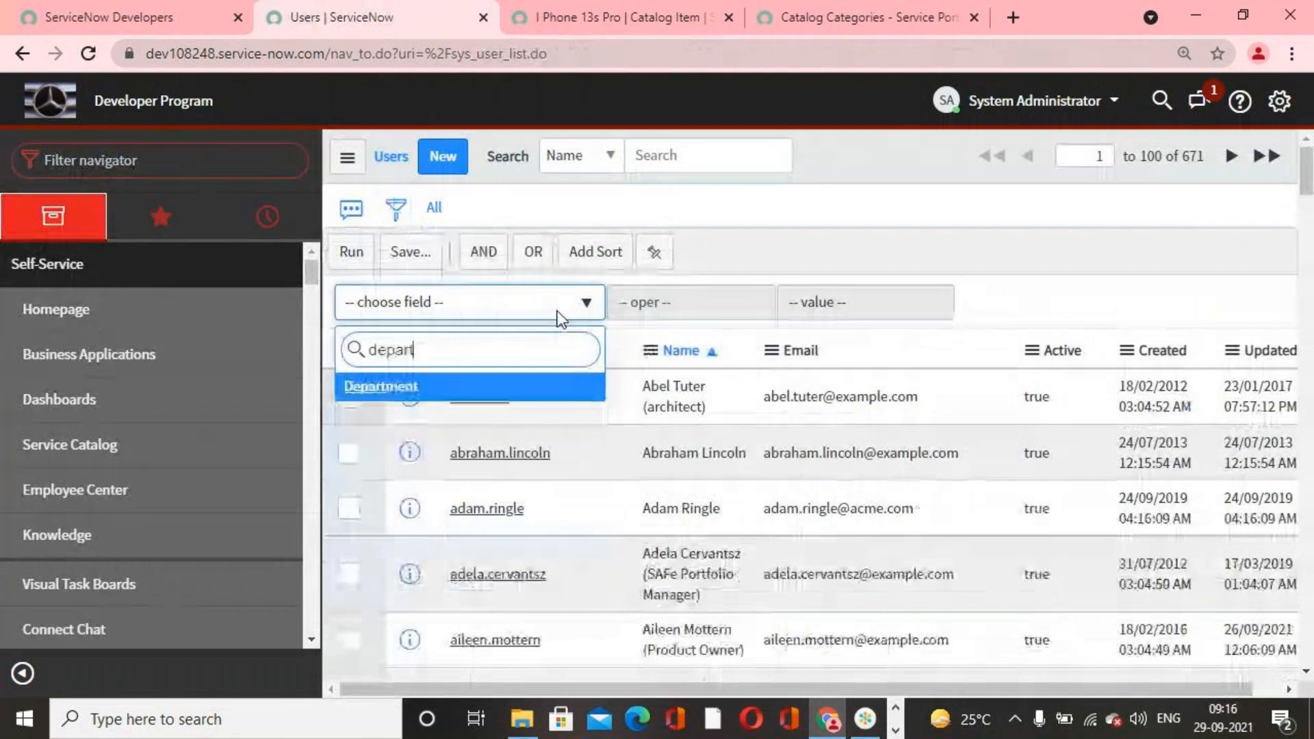
pyautogui.press('Return')
pyautogui.click(908, 305)
pyautogui.write('IT')
pyautogui.click(351, 252)
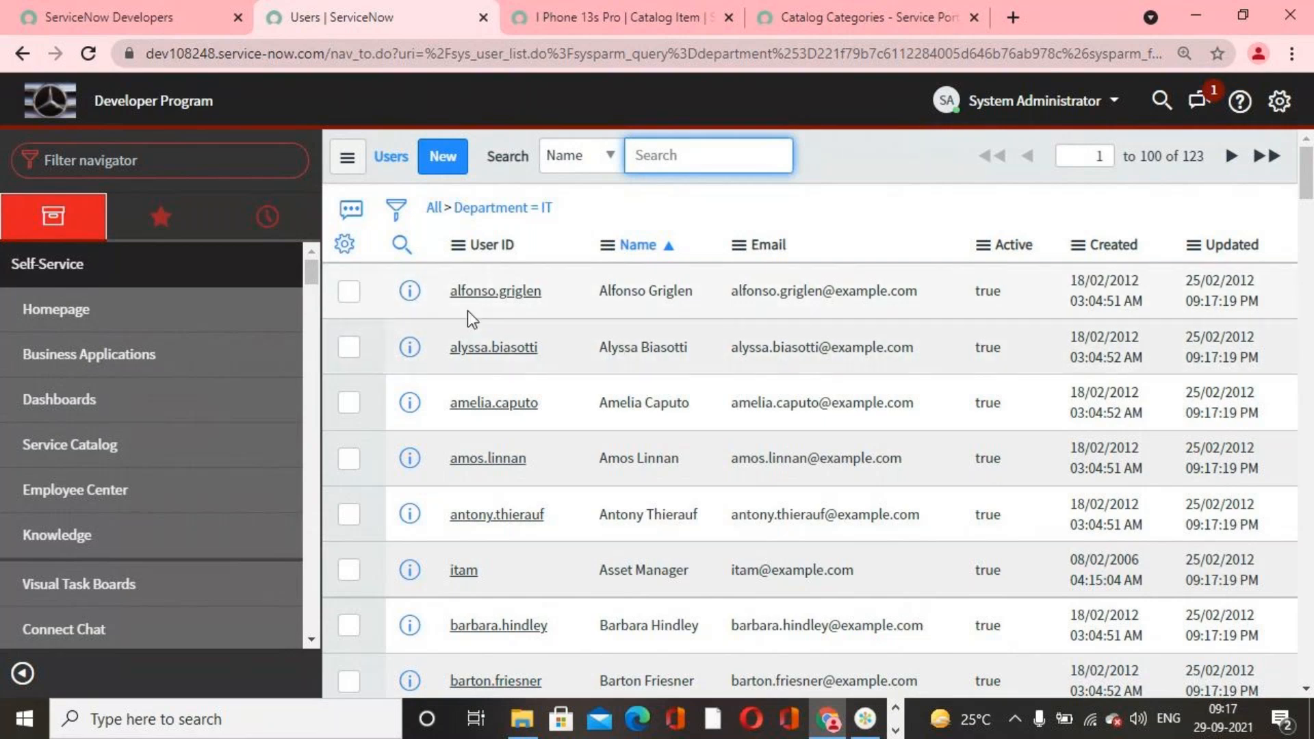
# Step: Impersonate the first user in the filtered IT department list, finding the account by the start of the first name
pyautogui.click(640, 7)
pyautogui.click(882, 17)
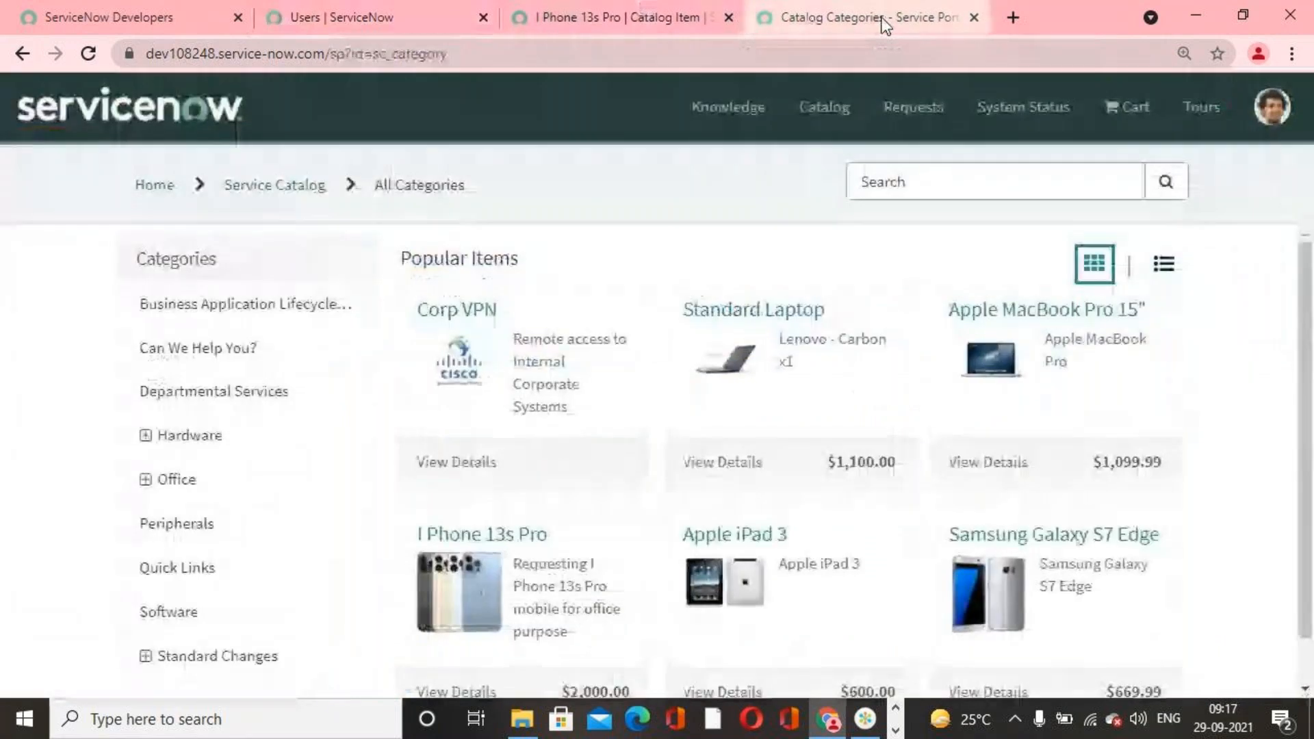
pyautogui.click(412, 2)
pyautogui.click(1035, 101)
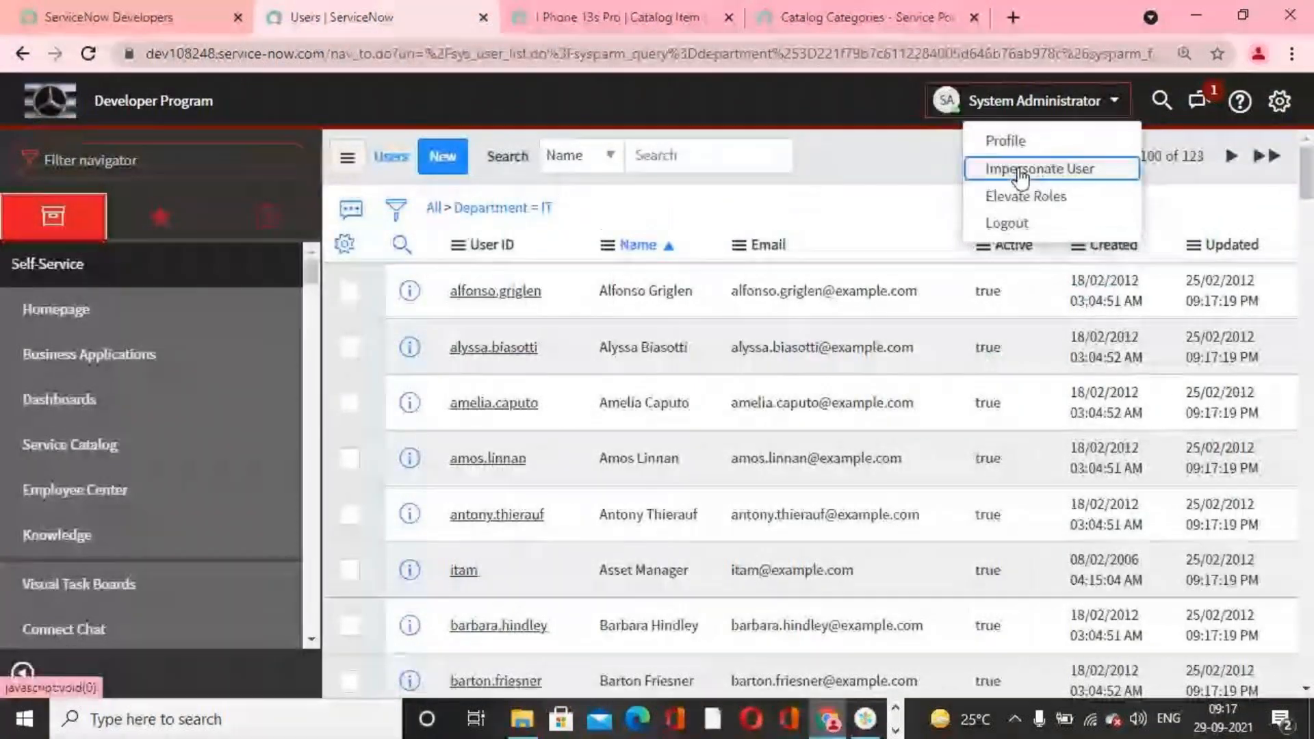
pyautogui.click(1022, 177)
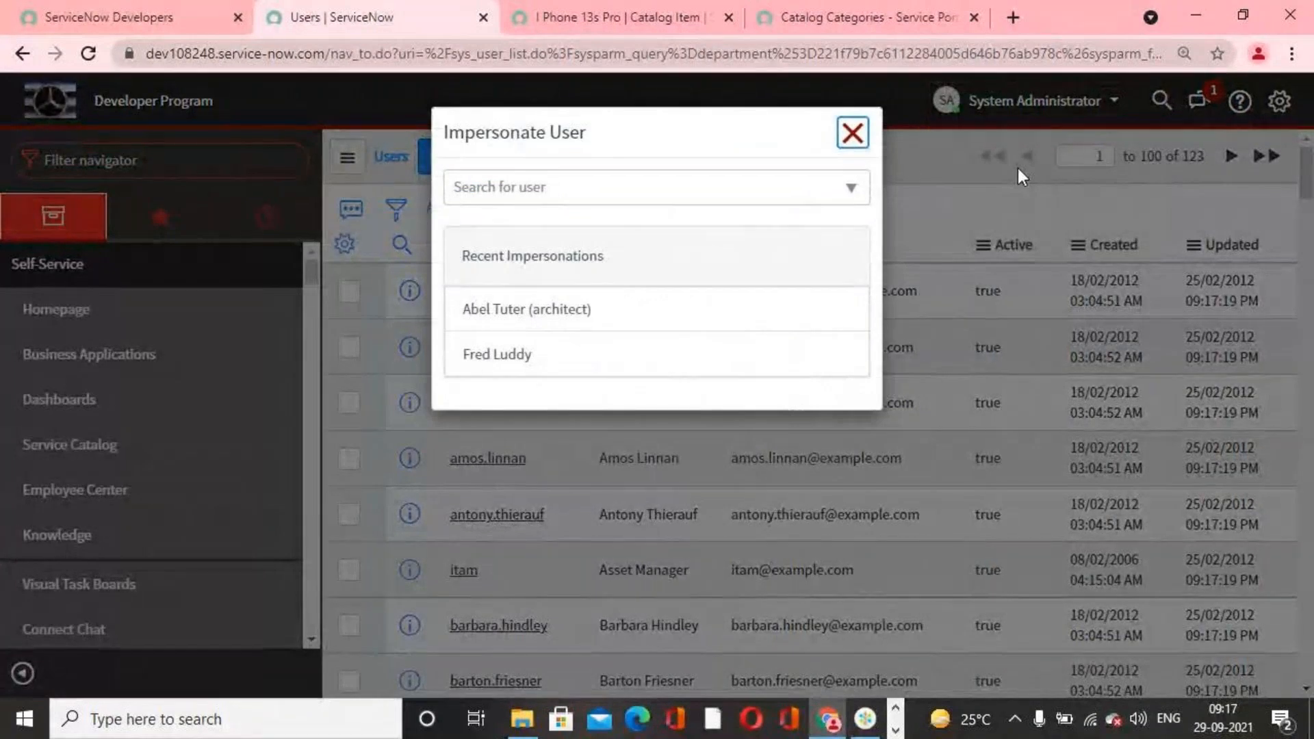
pyautogui.click(552, 186)
pyautogui.write('a')
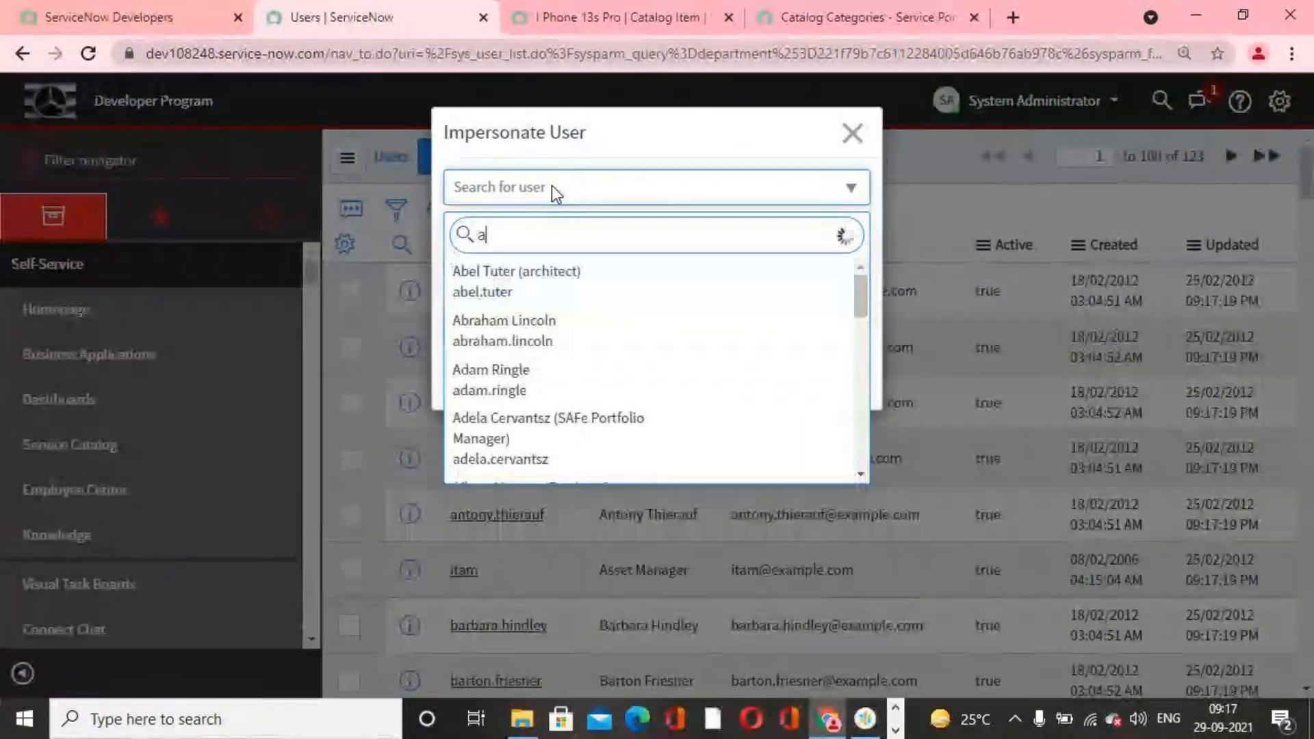
pyautogui.write('lfans')
pyautogui.press('BackSpace')
pyautogui.press('BackSpace')
pyautogui.press('BackSpace')
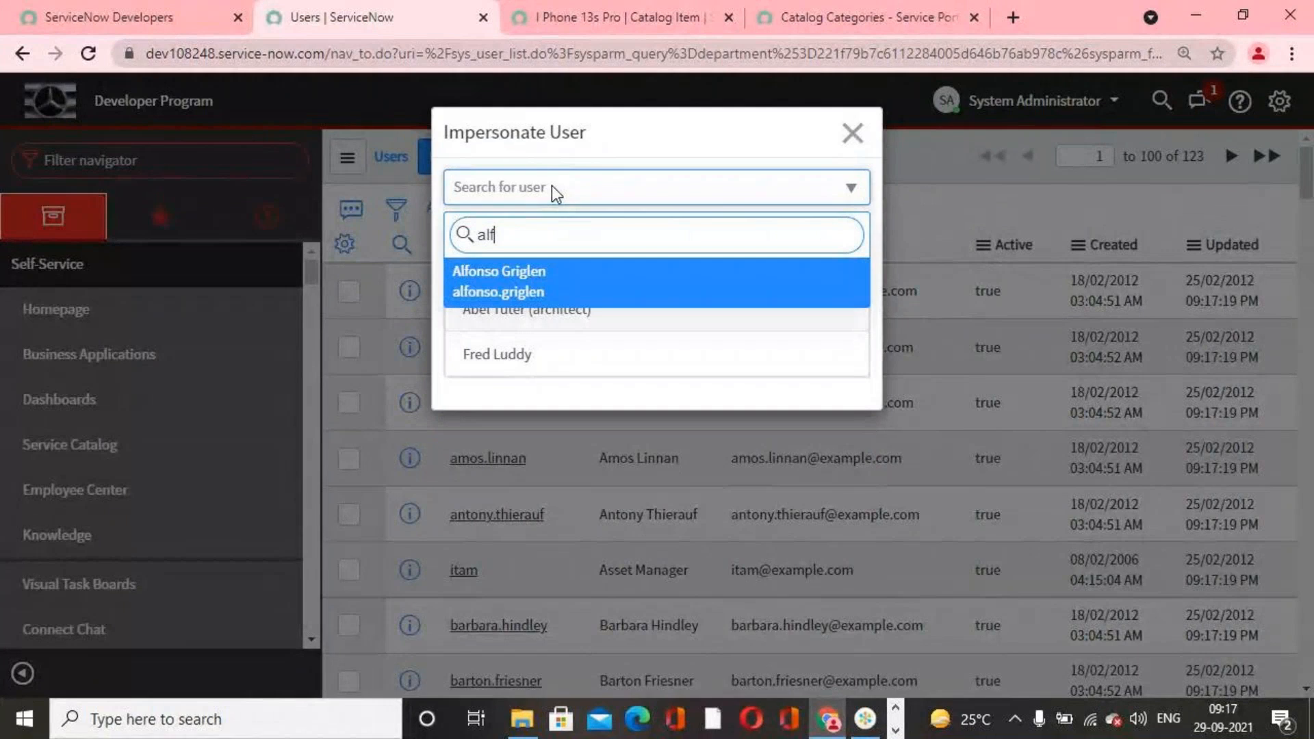
pyautogui.click(518, 296)
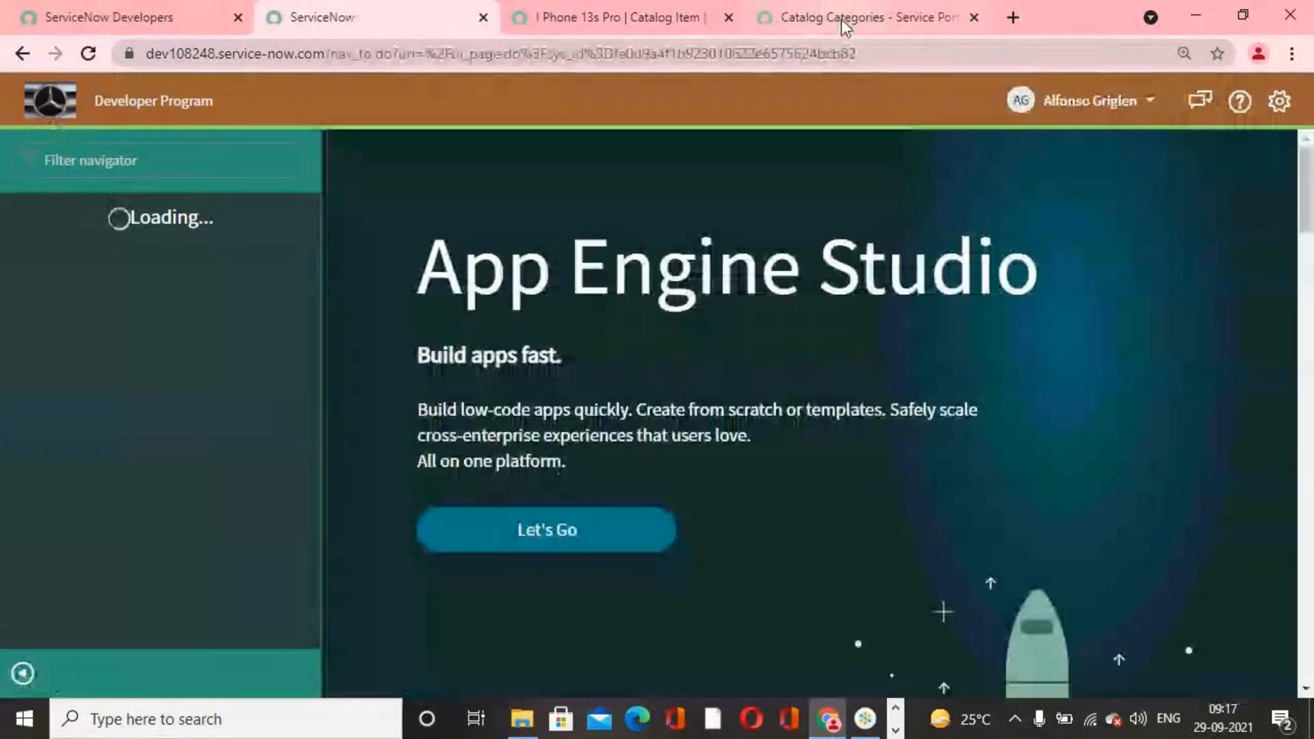
# Step: Reload the Service Portal catalog page as the impersonated IT user and open the I Phone 13s Pro item from Popular Items
pyautogui.click(841, 29)
pyautogui.click(88, 53)
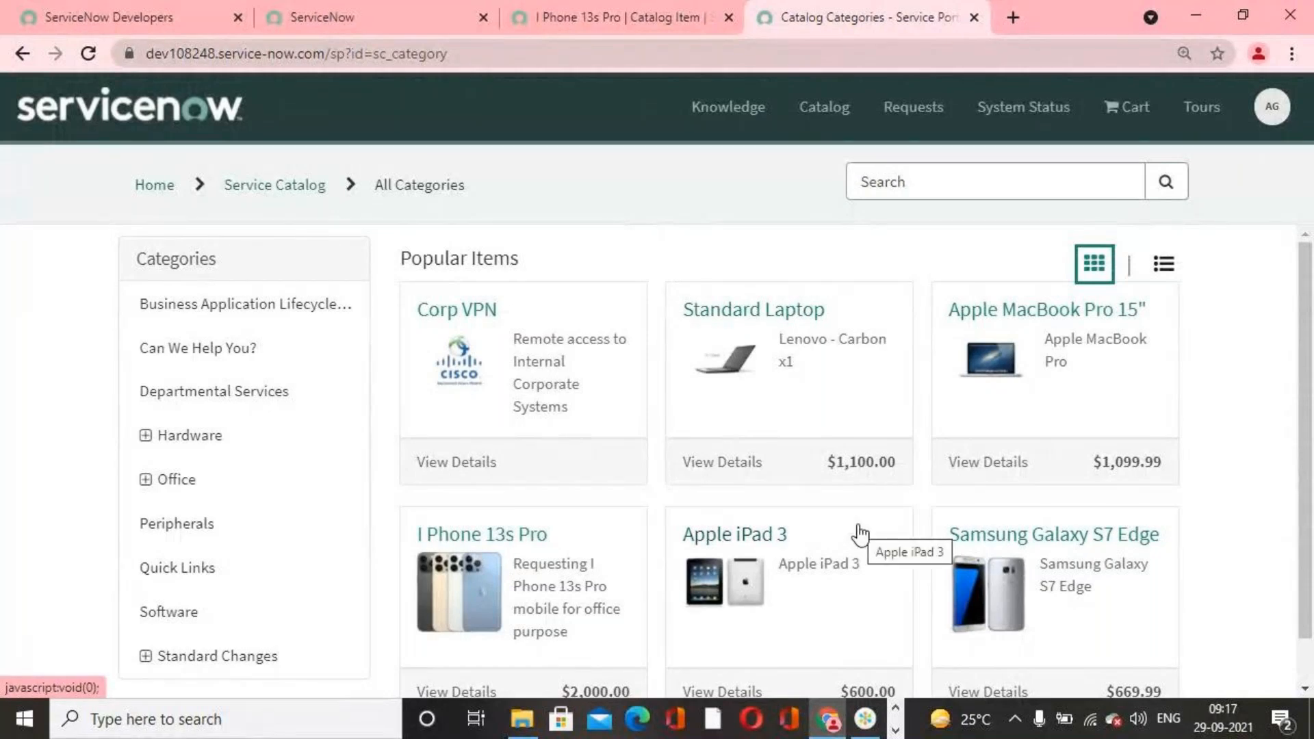
pyautogui.scroll(-1, 482, 557)
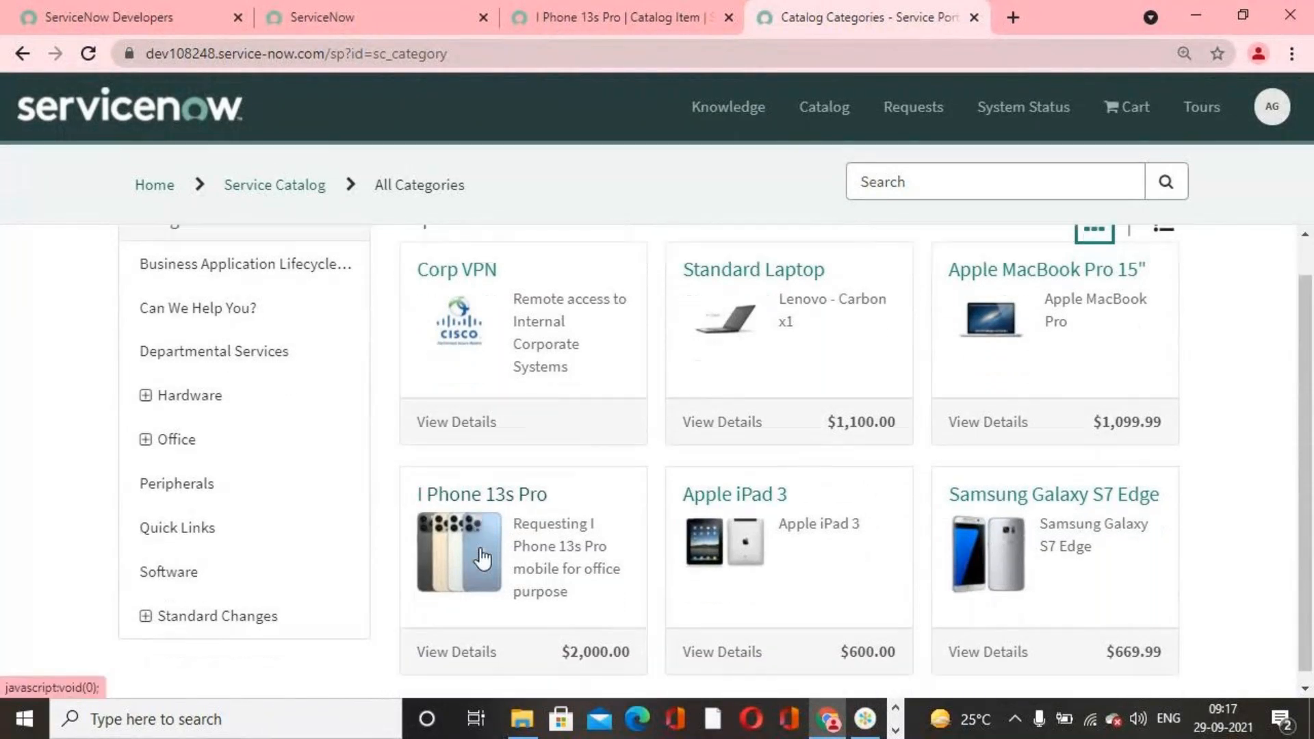
pyautogui.click(534, 531)
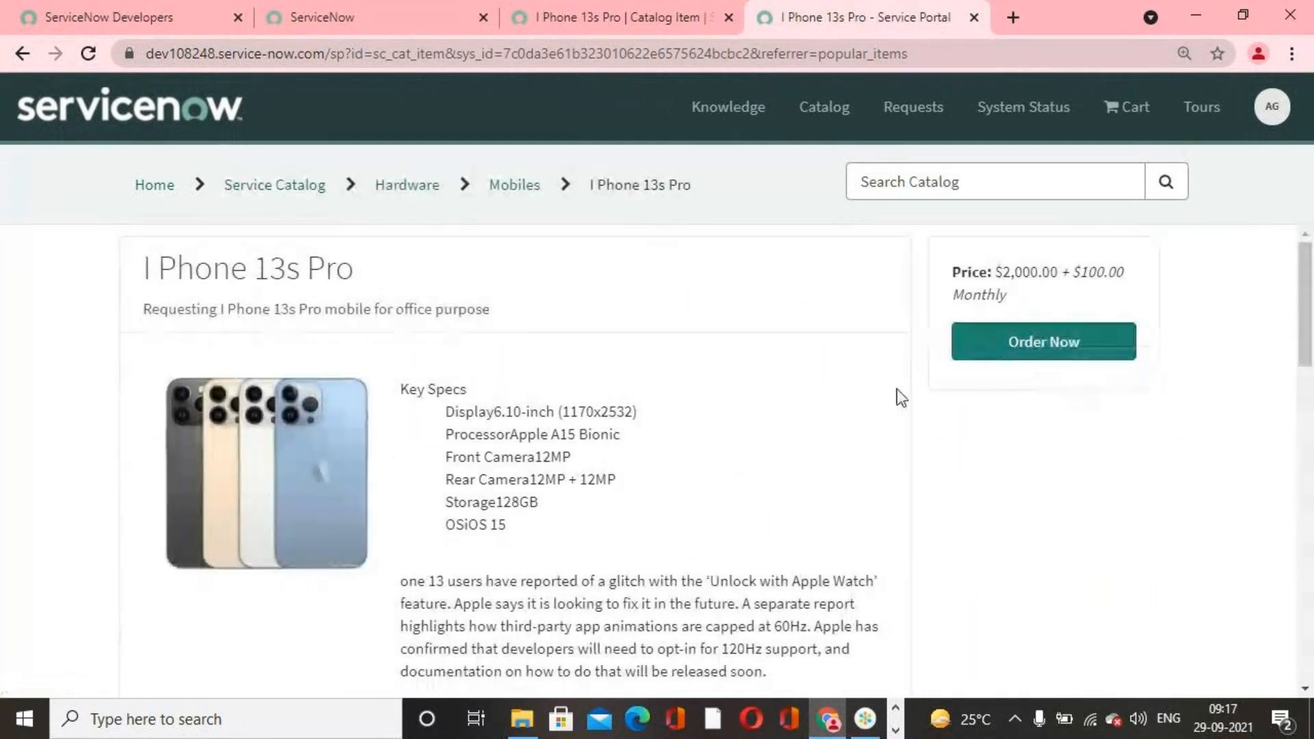
# Step: Open the users table list from the administrator session by entering sys_user.list in the navigator filter
pyautogui.click(578, 16)
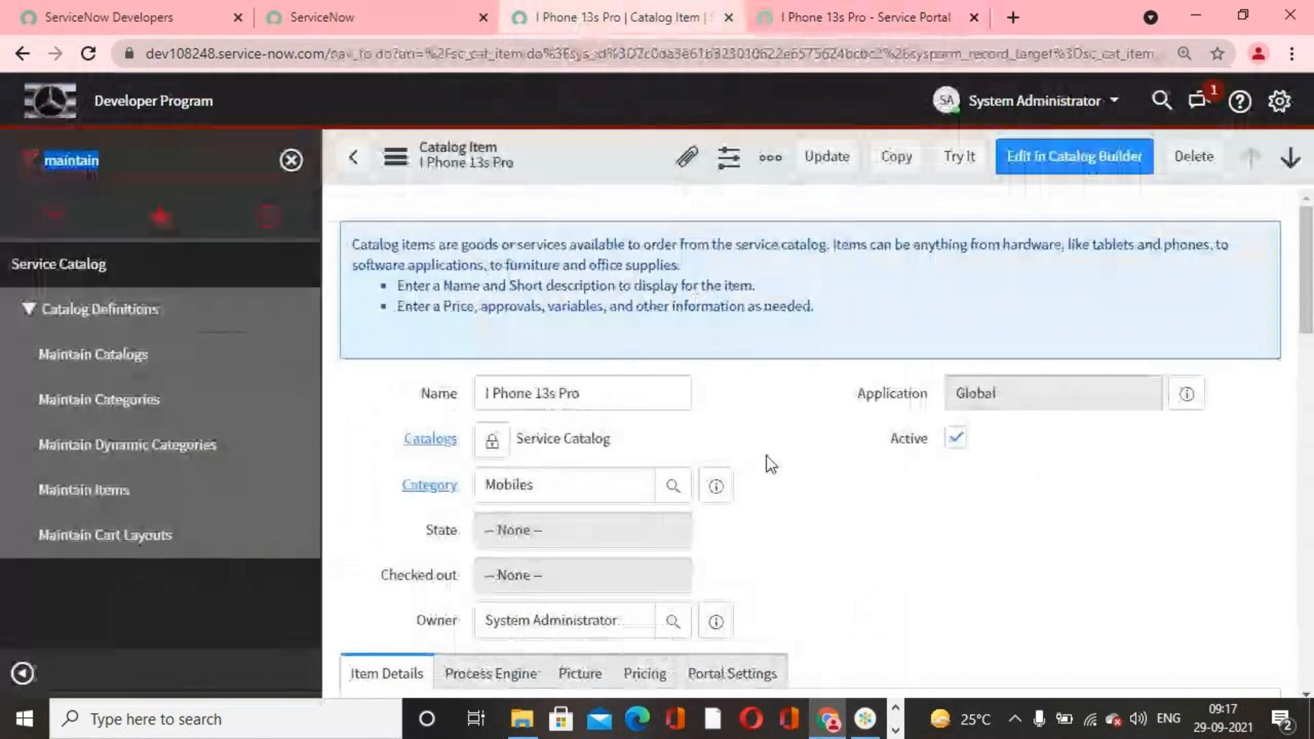
pyautogui.click(240, 162)
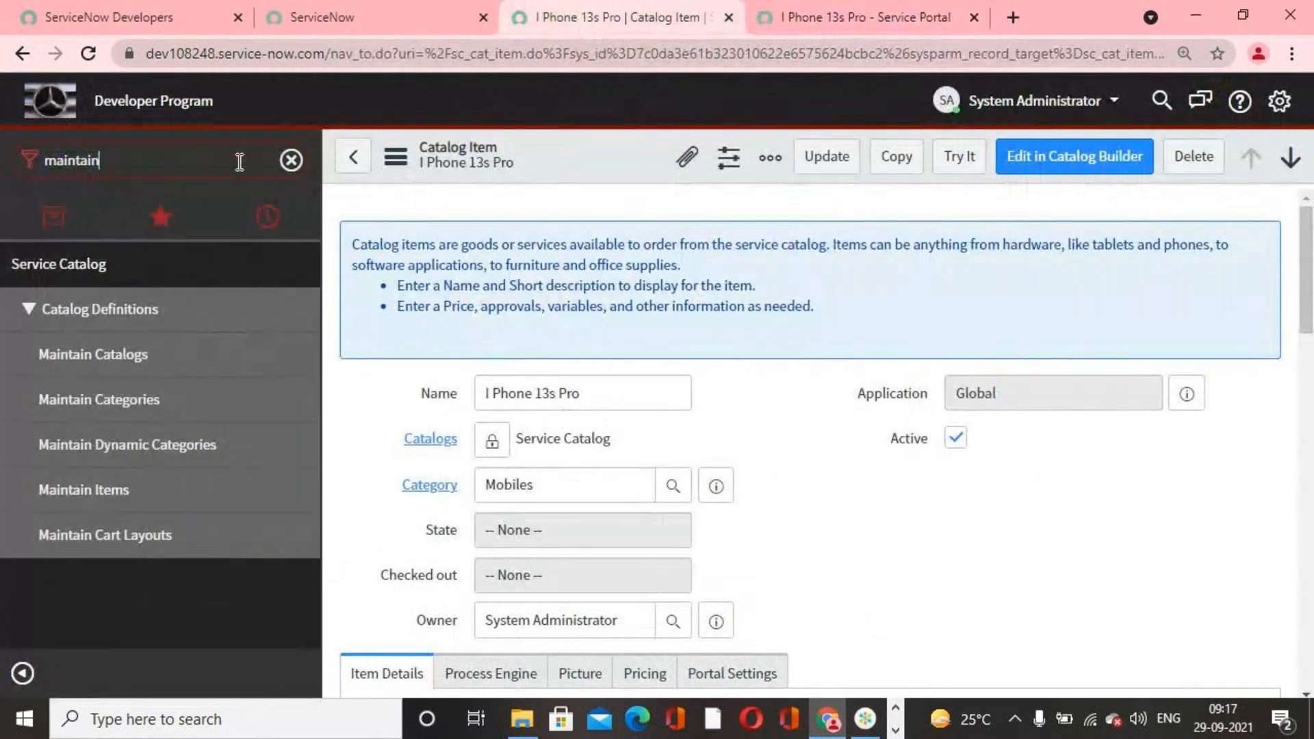
pyautogui.doubleClick(239, 162)
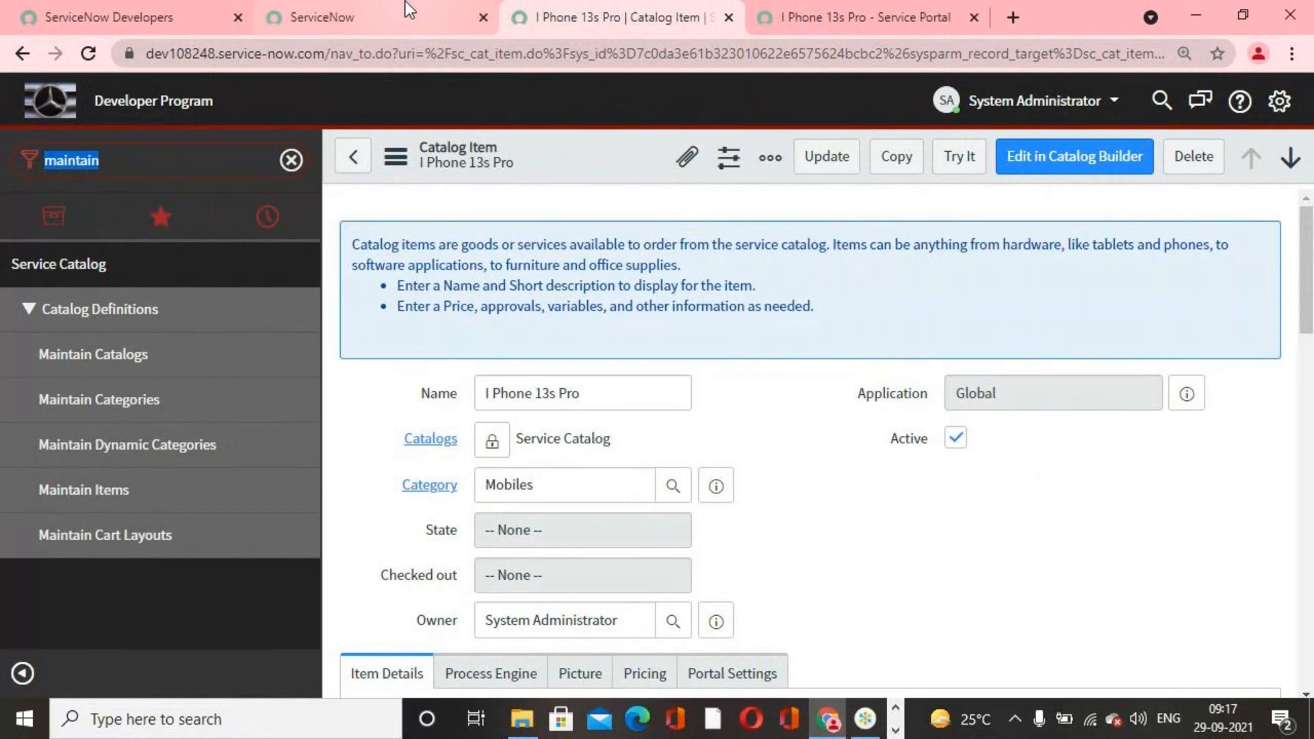
pyautogui.write('sys_use')
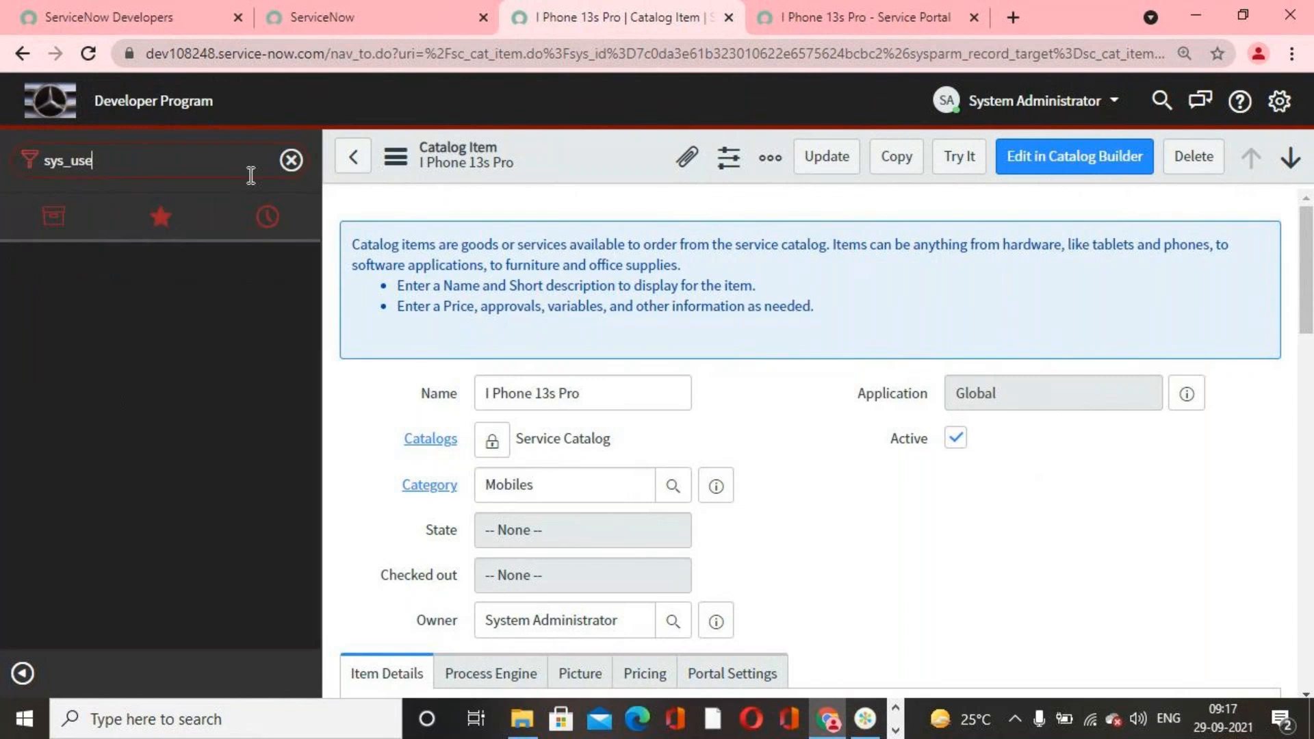
pyautogui.write('r.list')
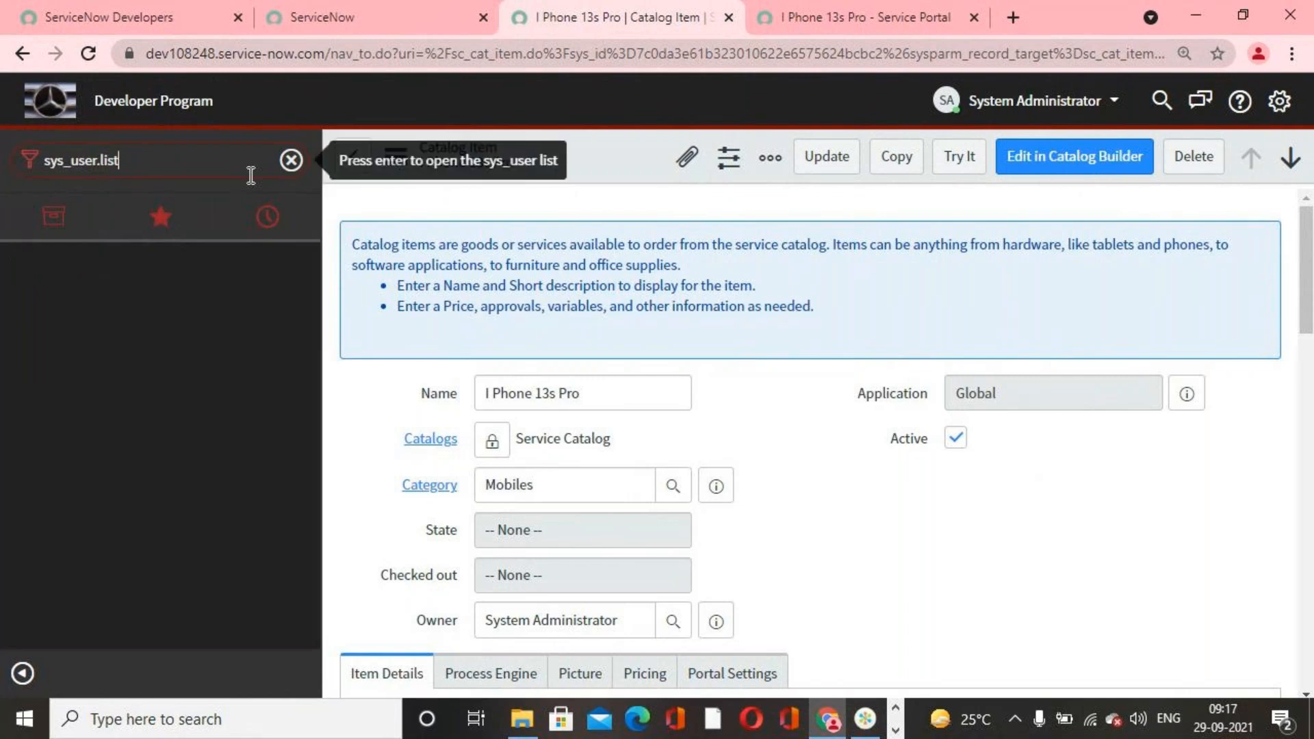
pyautogui.press('Return')
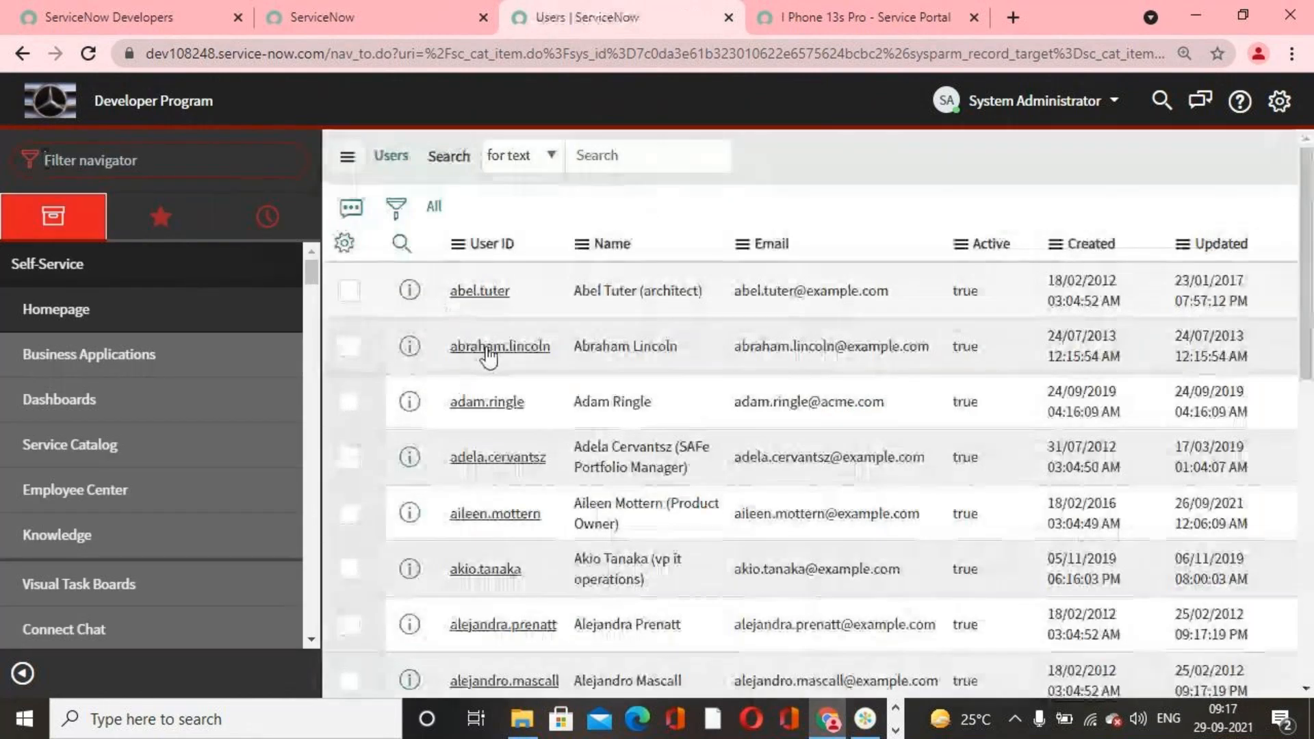
# Step: Filter the user list by Department is not IT to find users outside the IT department
pyautogui.click(396, 209)
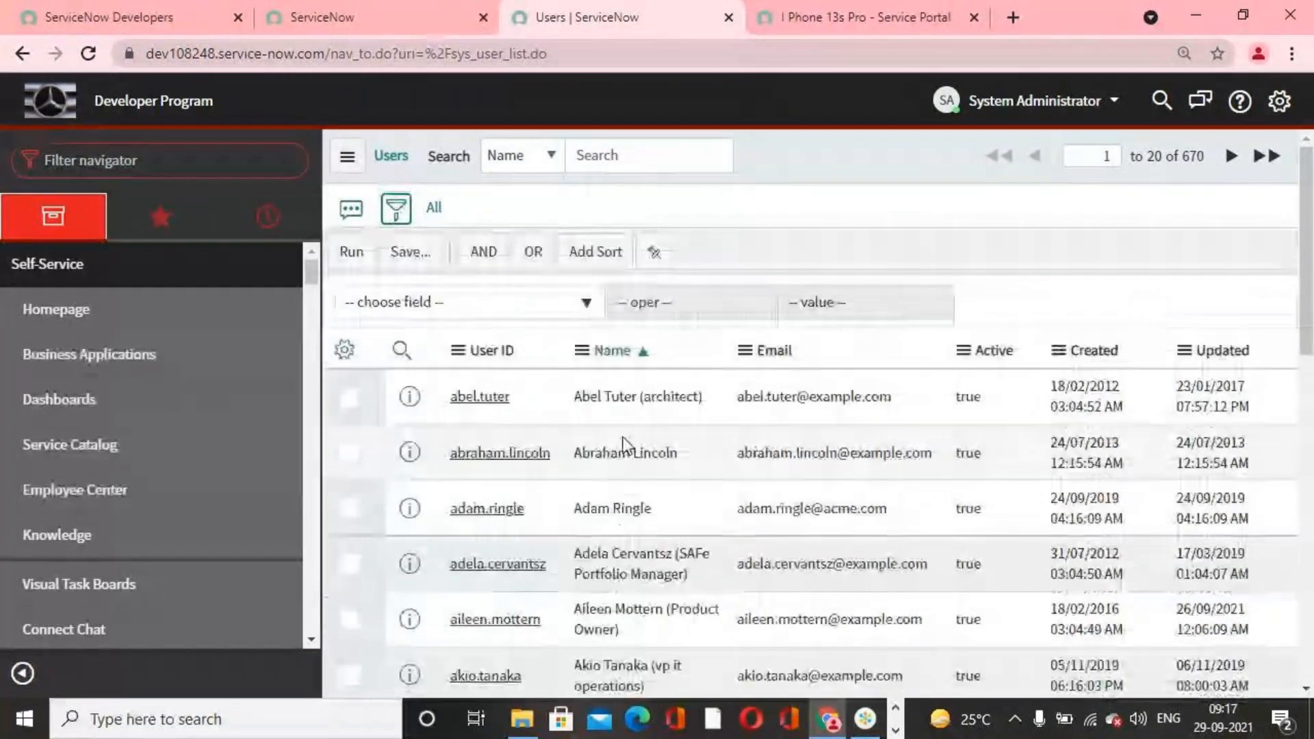
pyautogui.click(586, 308)
pyautogui.write('de')
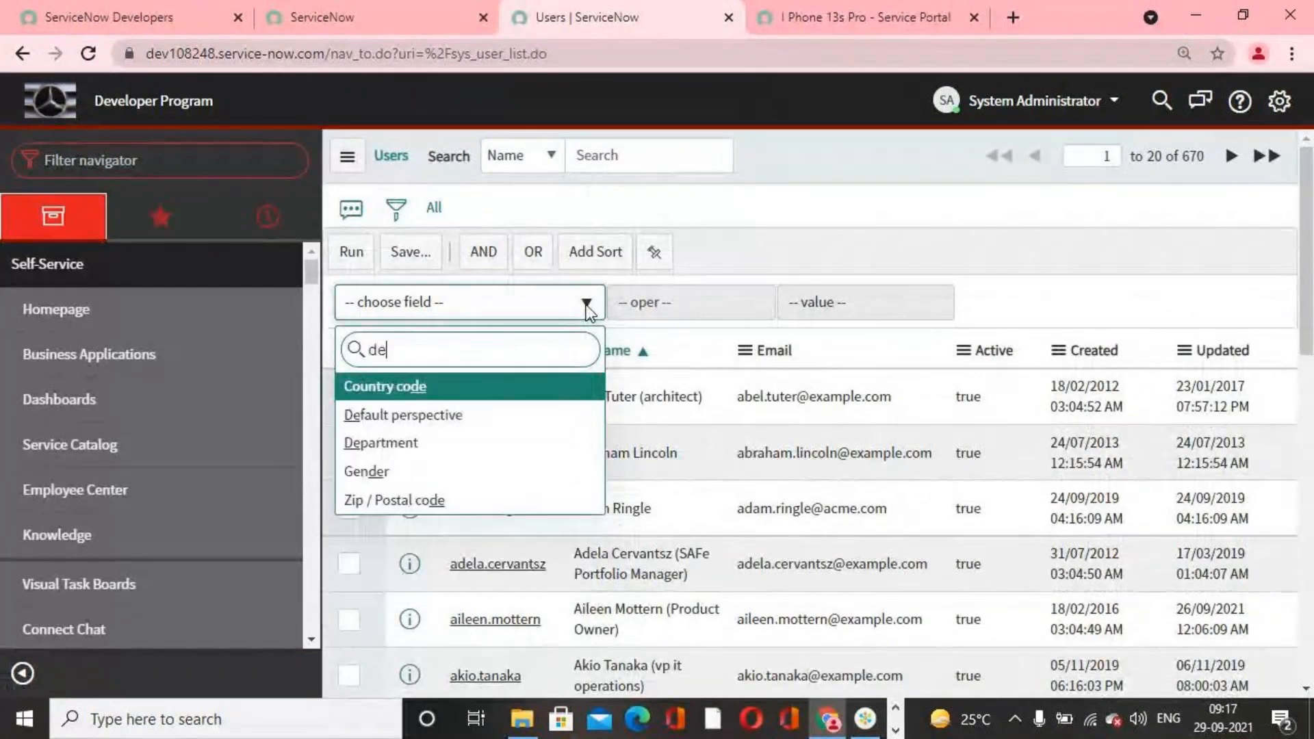
pyautogui.write('part')
pyautogui.click(487, 387)
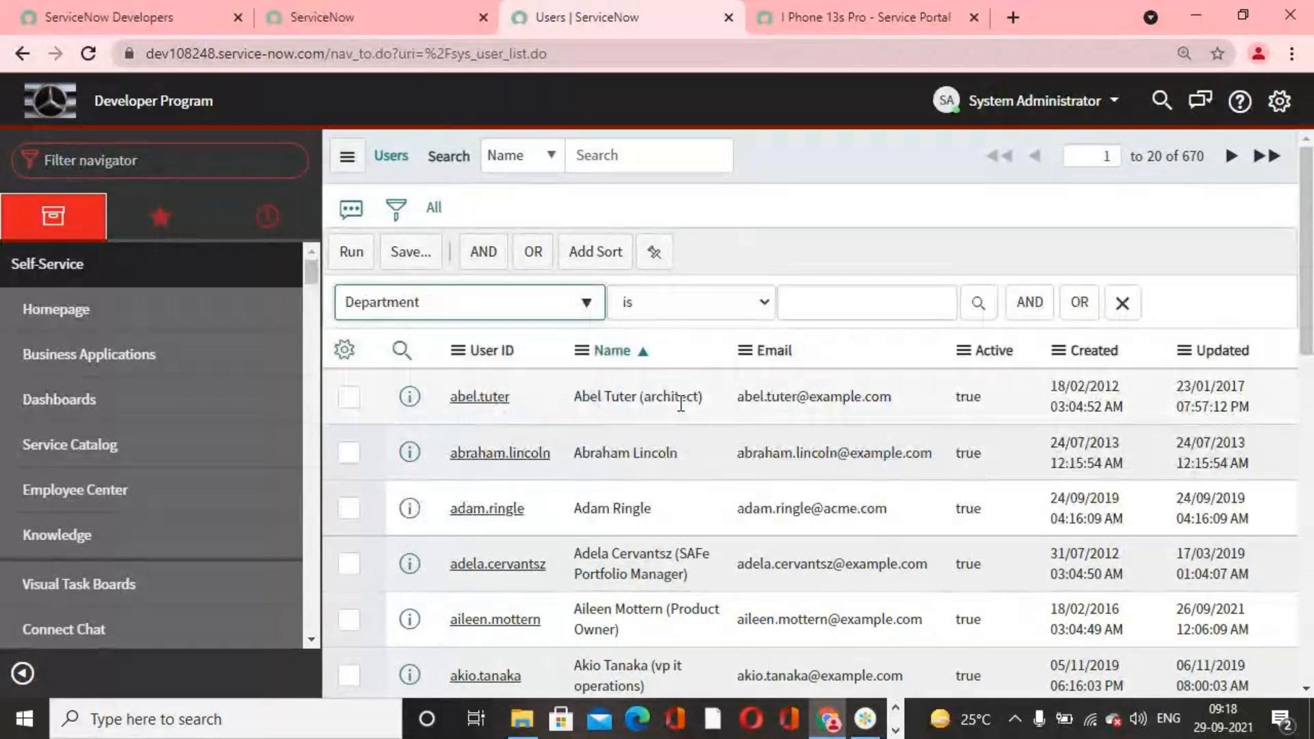
pyautogui.click(687, 302)
pyautogui.click(687, 342)
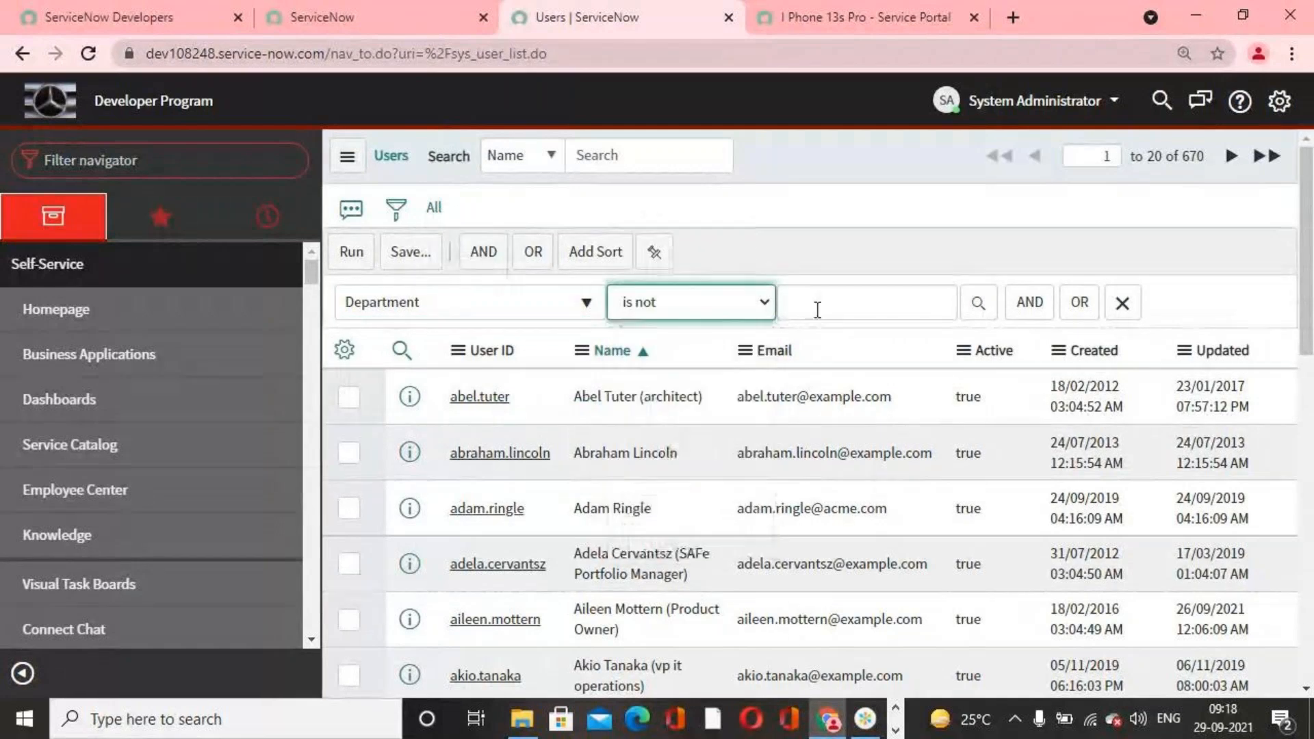
pyautogui.click(817, 310)
pyautogui.write('IT')
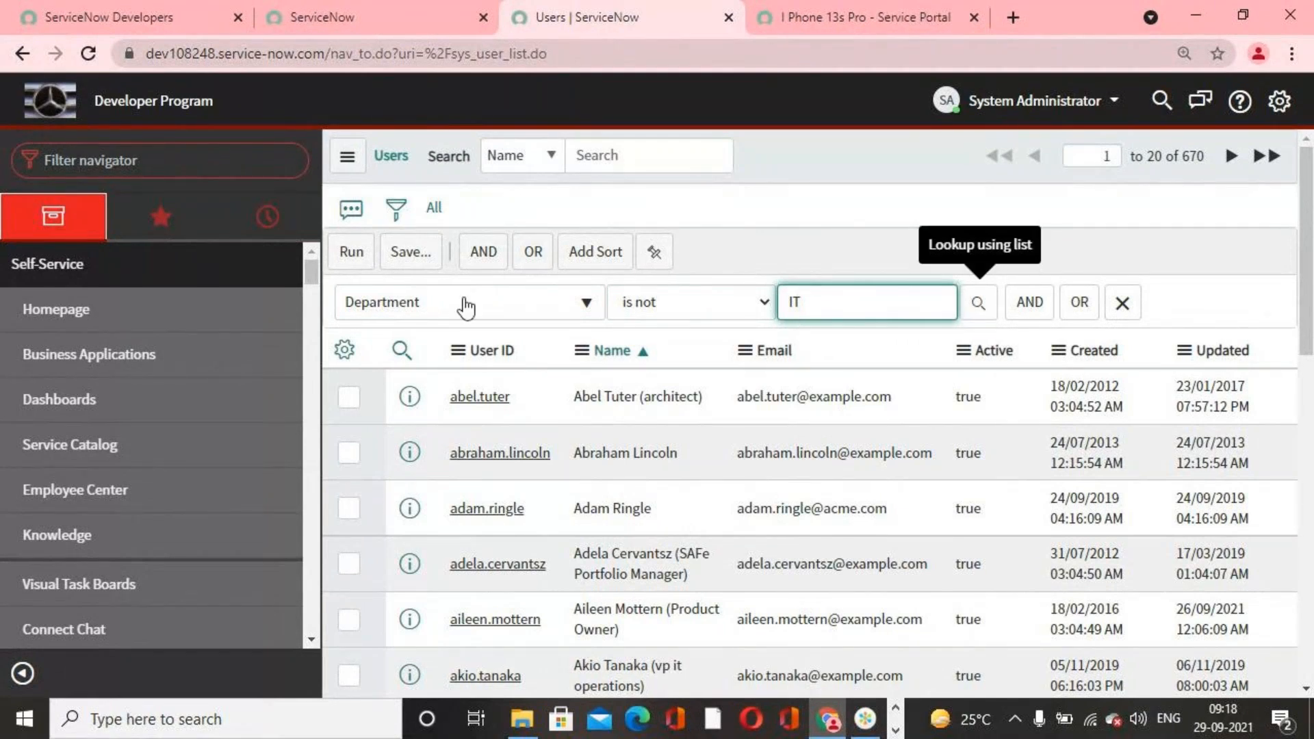
pyautogui.click(349, 252)
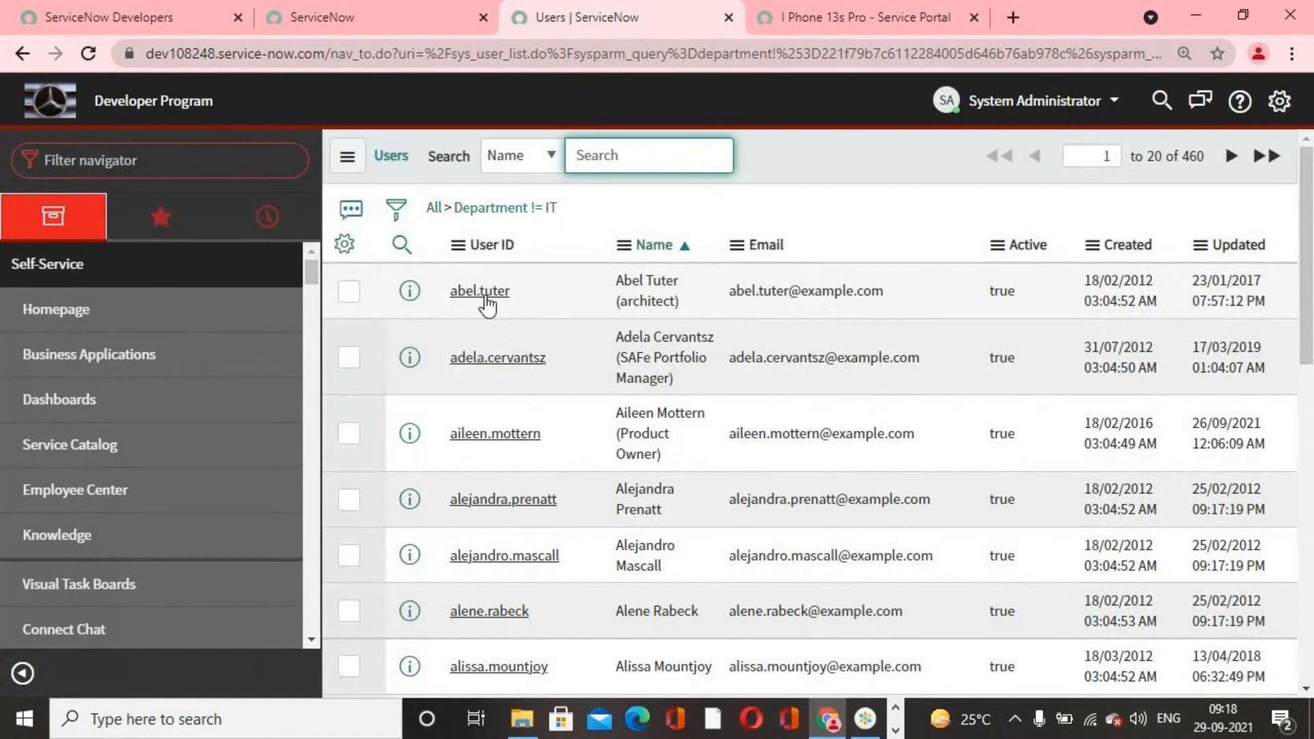
# Step: Impersonate the first user in the filtered non-IT list, finding the account by first name
pyautogui.click(1041, 101)
pyautogui.click(1032, 169)
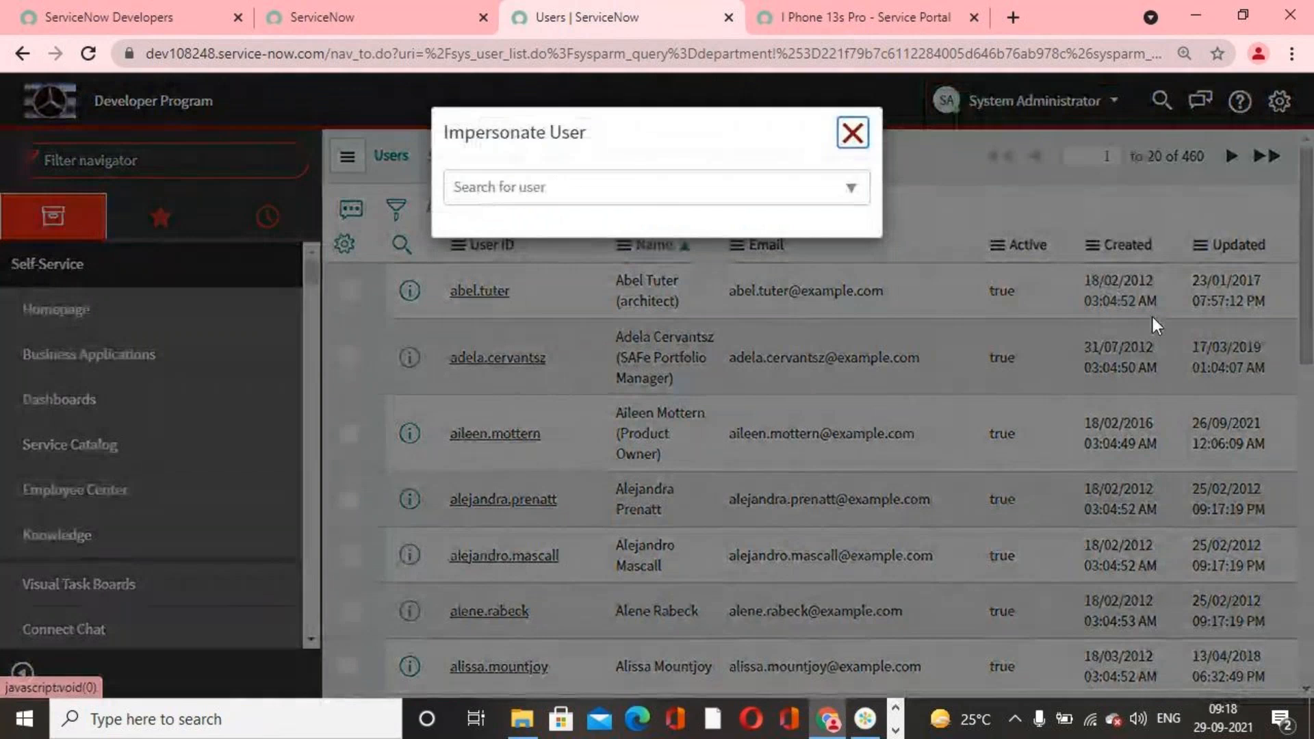
pyautogui.click(654, 204)
pyautogui.click(648, 190)
pyautogui.write('abel')
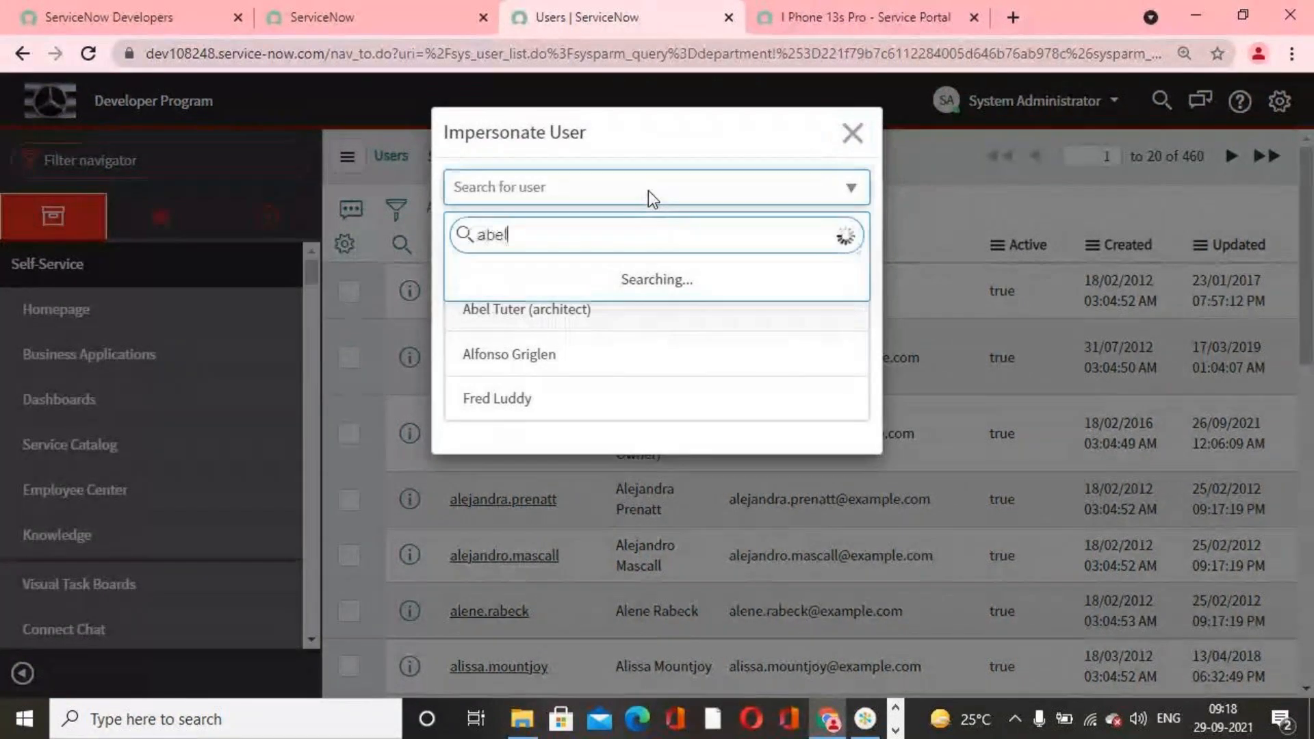
pyautogui.press('Return')
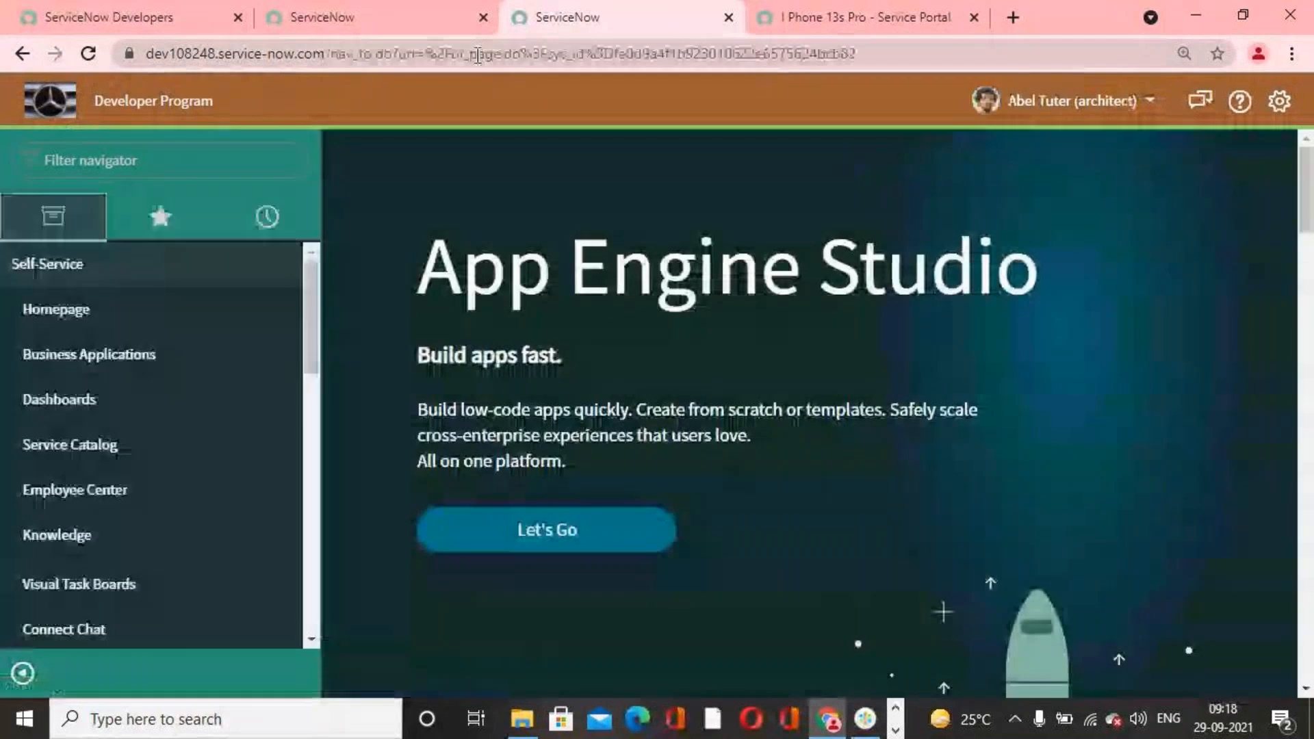
# Step: Reload the item's portal page as the non-IT user, and look for I Phone 13s Pro among the Popular Items in the catalog categories
pyautogui.click(835, 22)
pyautogui.click(88, 54)
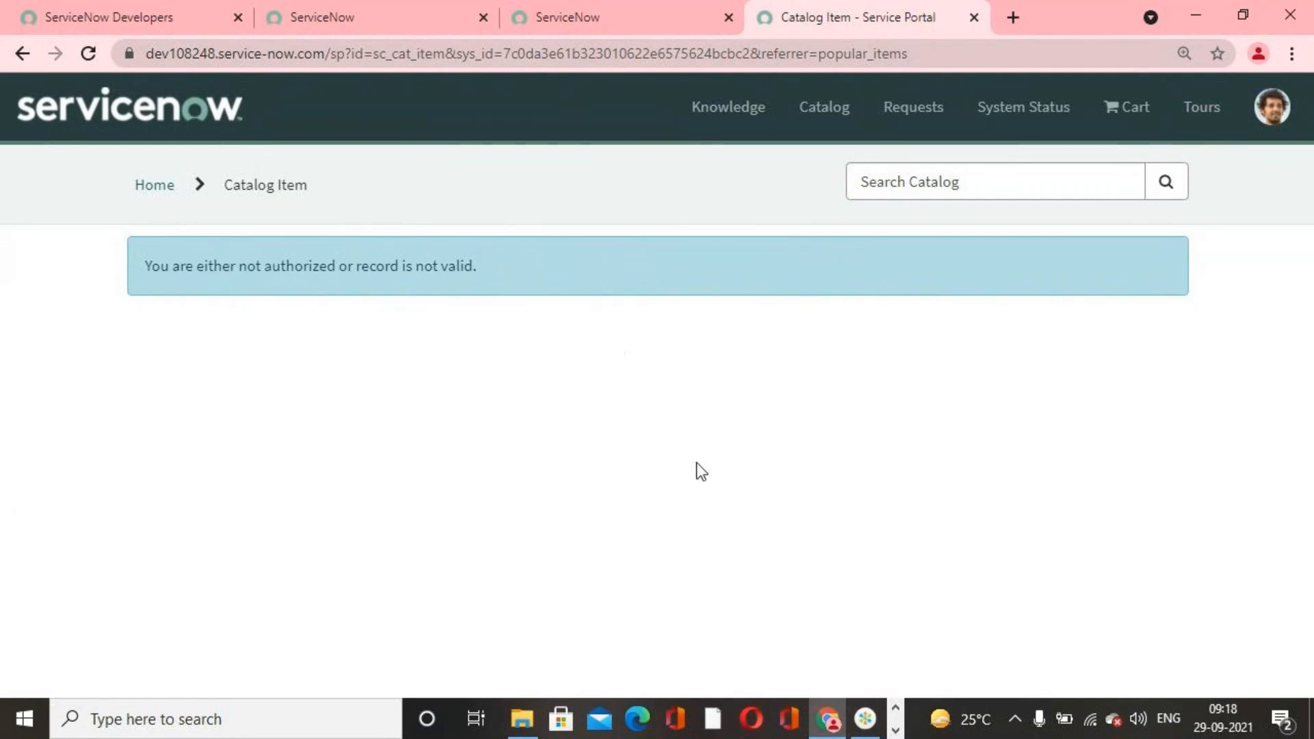
pyautogui.click(811, 129)
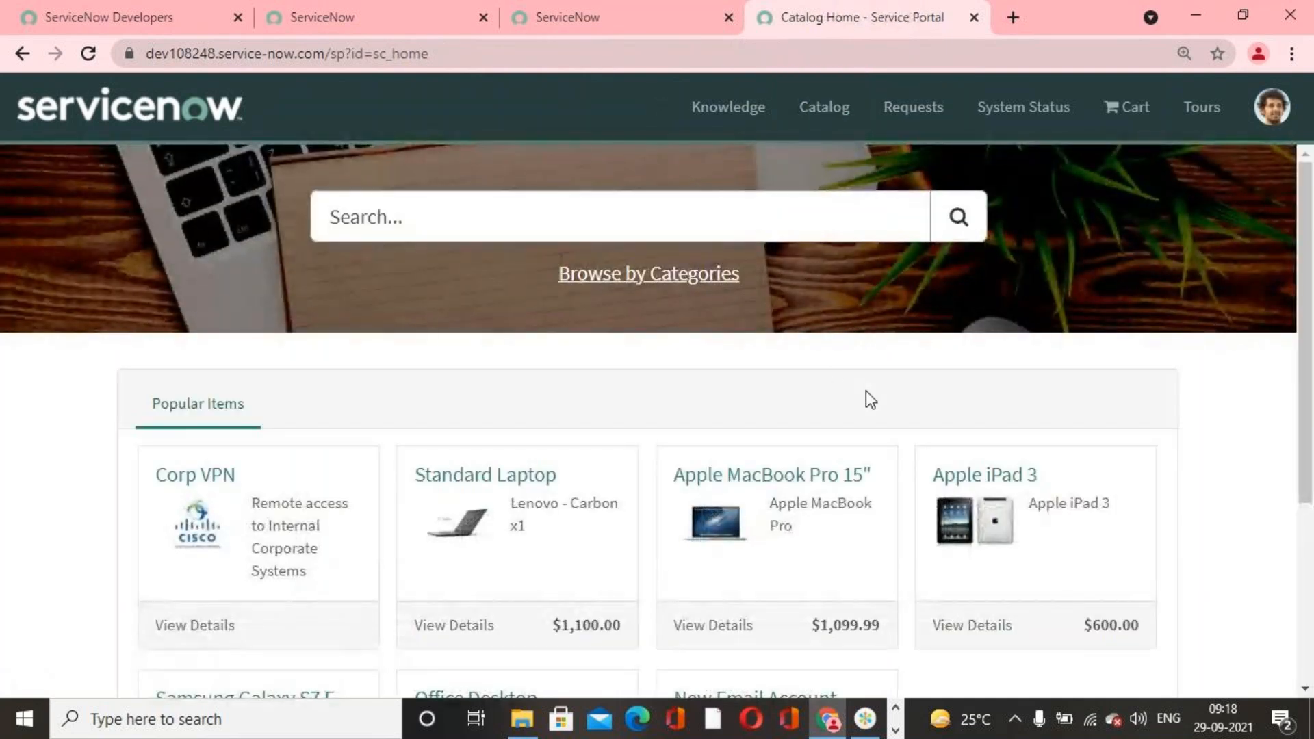
pyautogui.click(662, 278)
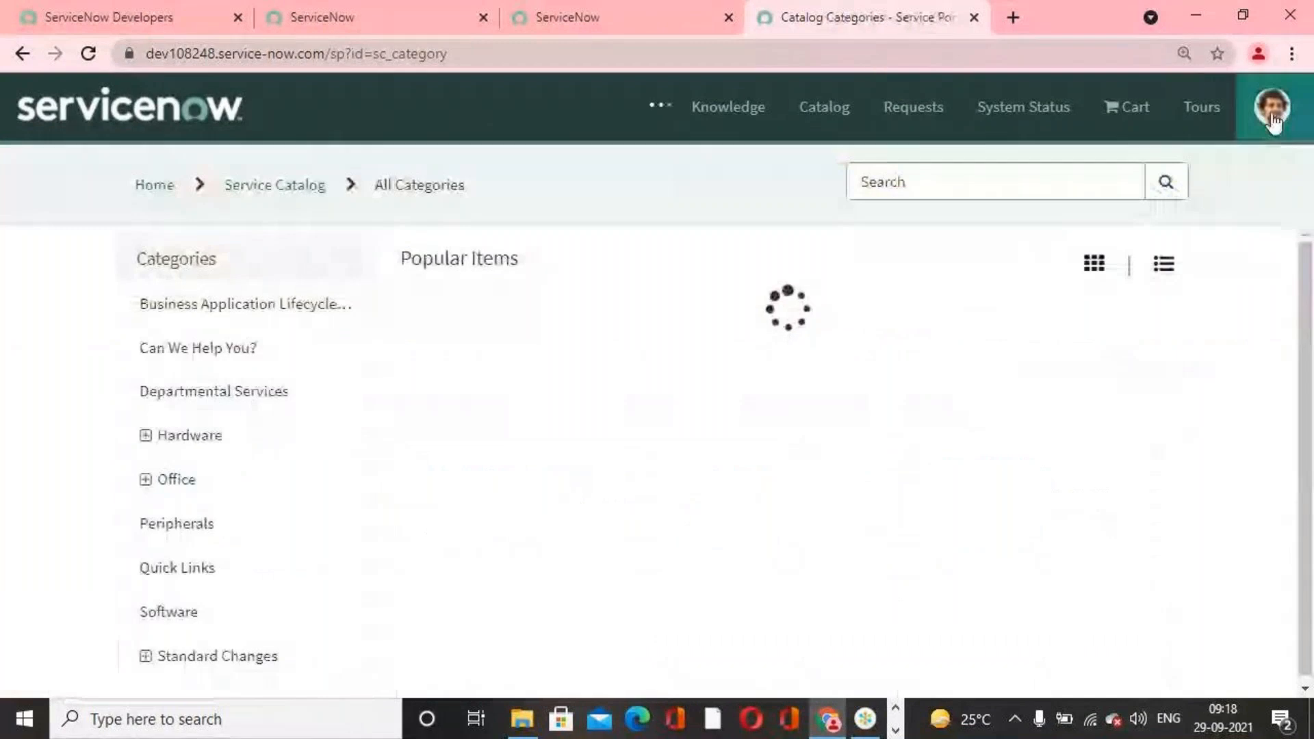
pyautogui.scroll(-1, 777, 527)
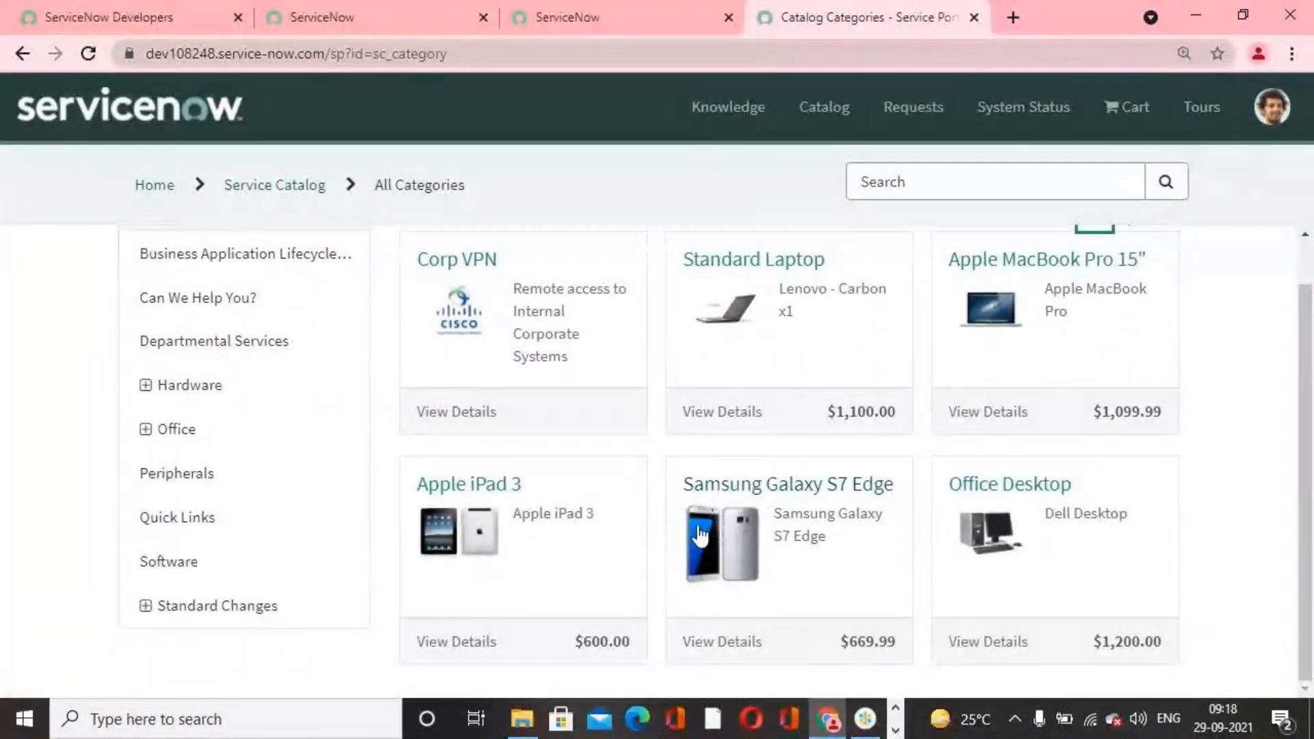
pyautogui.scroll(1, 698, 534)
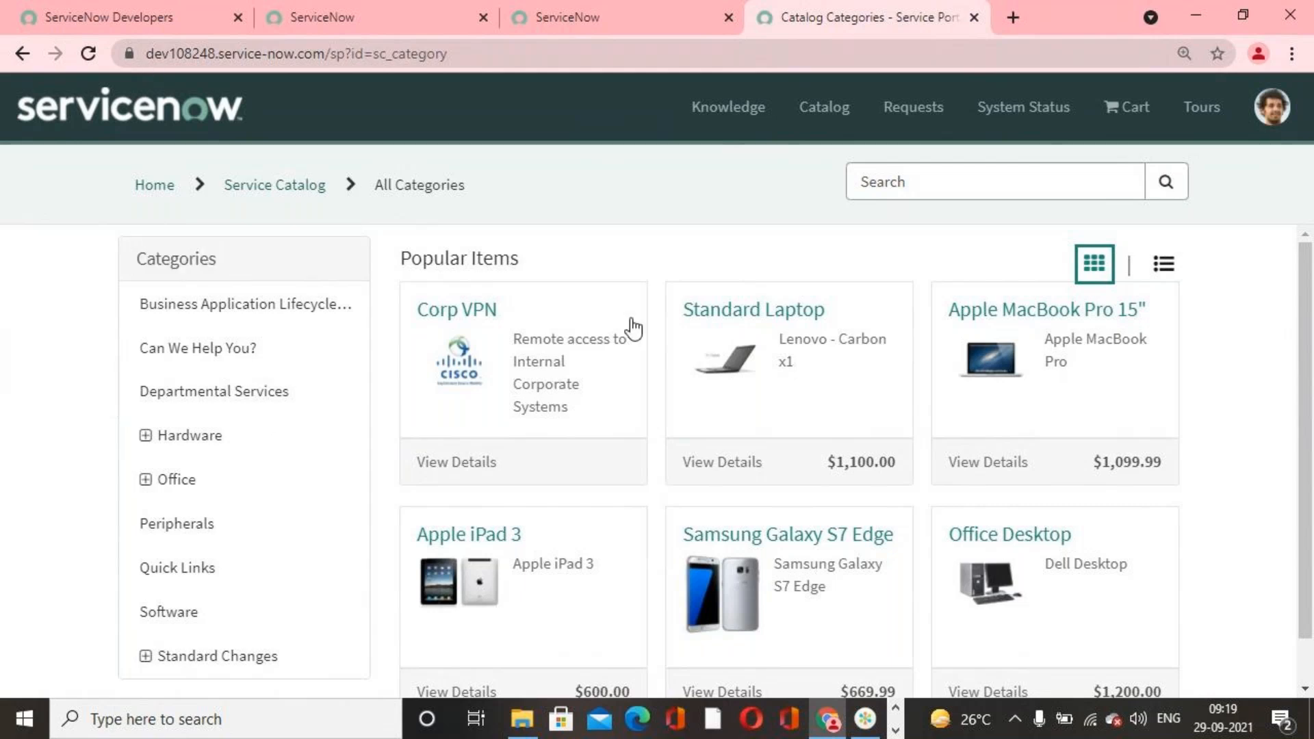
pyautogui.scroll(-1, 631, 422)
pyautogui.scroll(1, 631, 422)
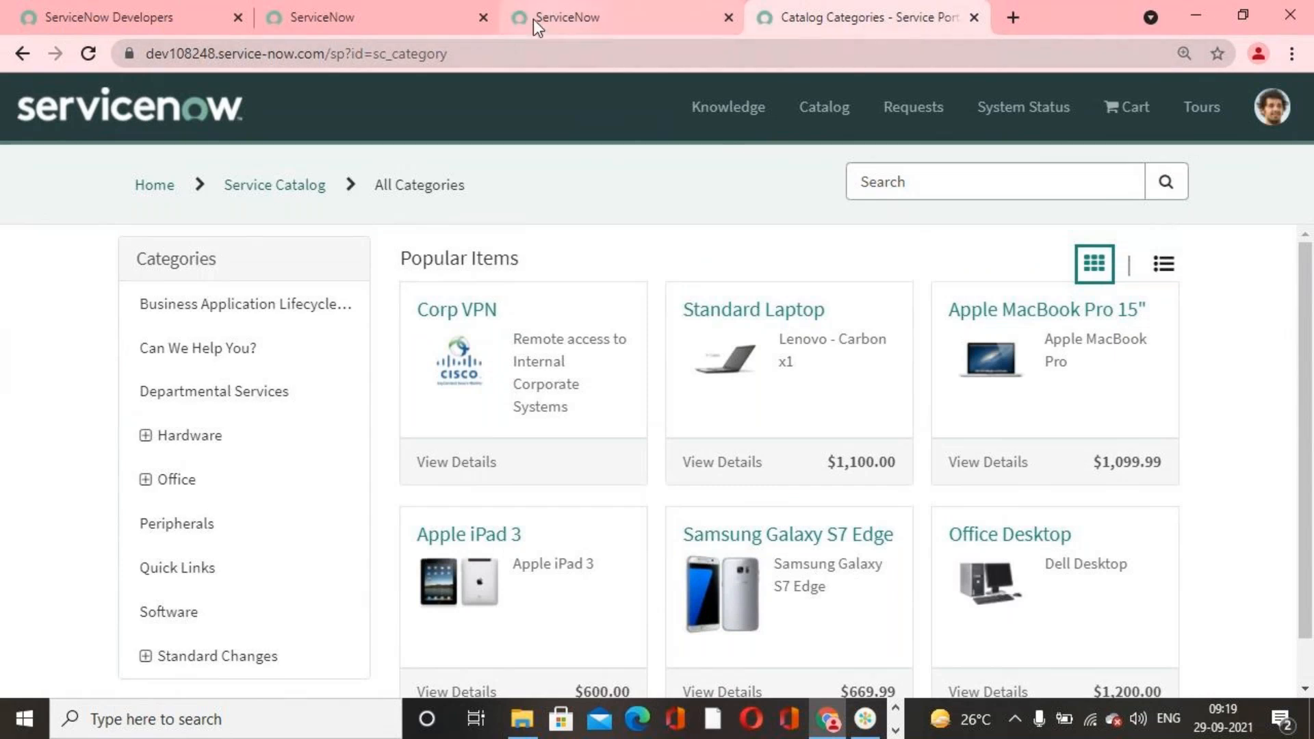
# Step: End the impersonation and return the session to the System Administrator account
pyautogui.click(582, 19)
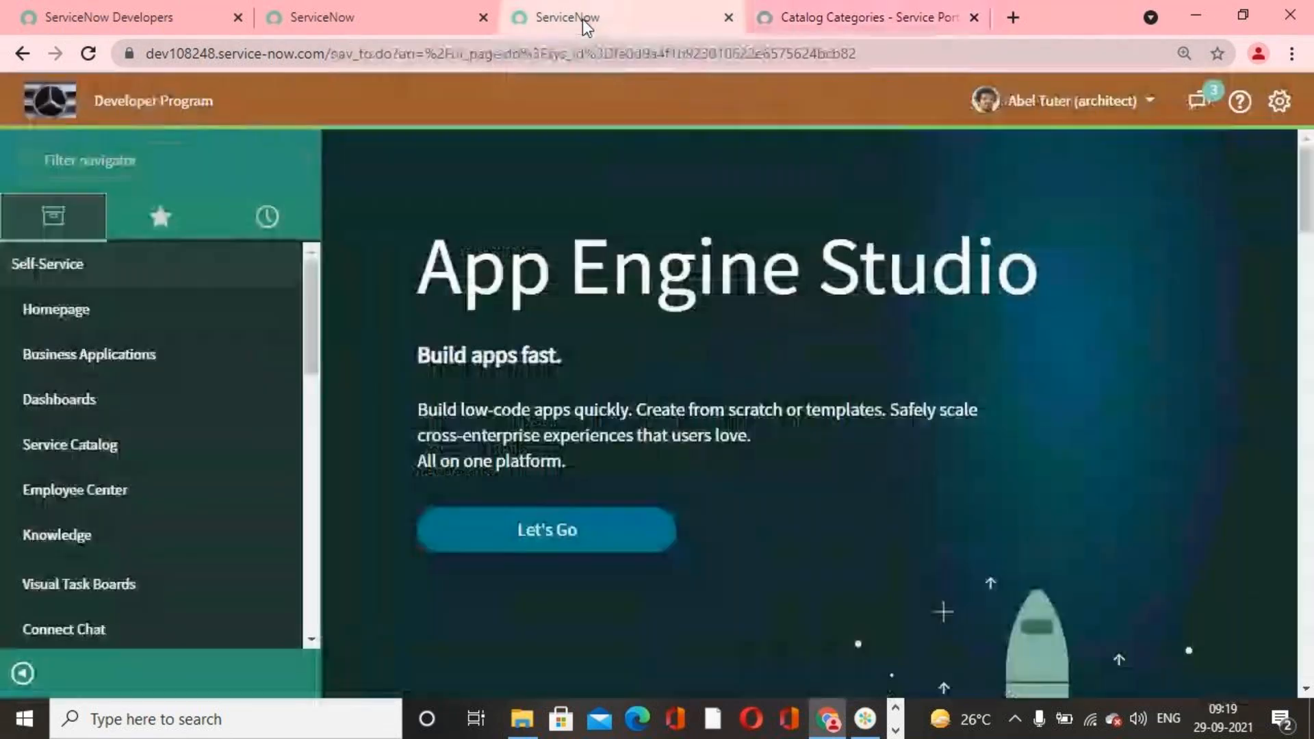
pyautogui.click(350, 9)
pyautogui.click(1056, 100)
pyautogui.click(1120, 170)
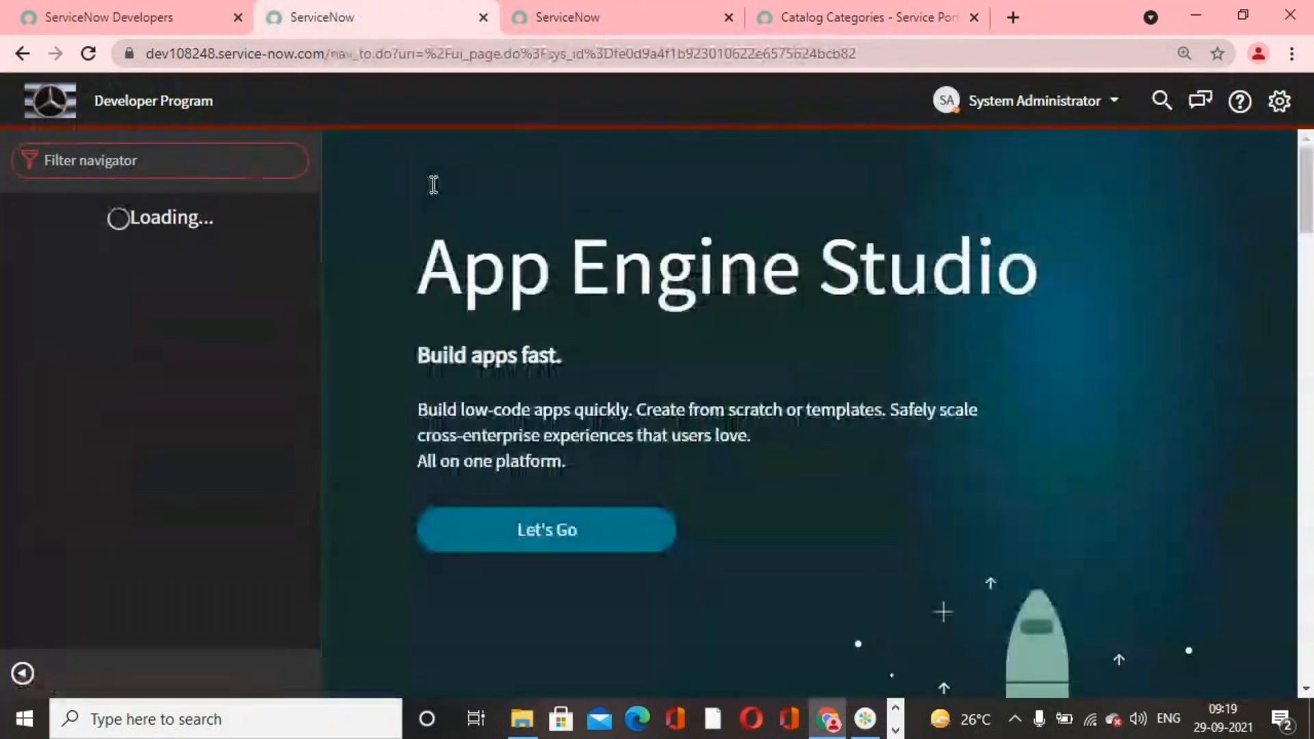
# Step: Find Maintain Items by filtering the navigator for maintain, and open the I Phone 13s Pro catalog item record
pyautogui.click(242, 169)
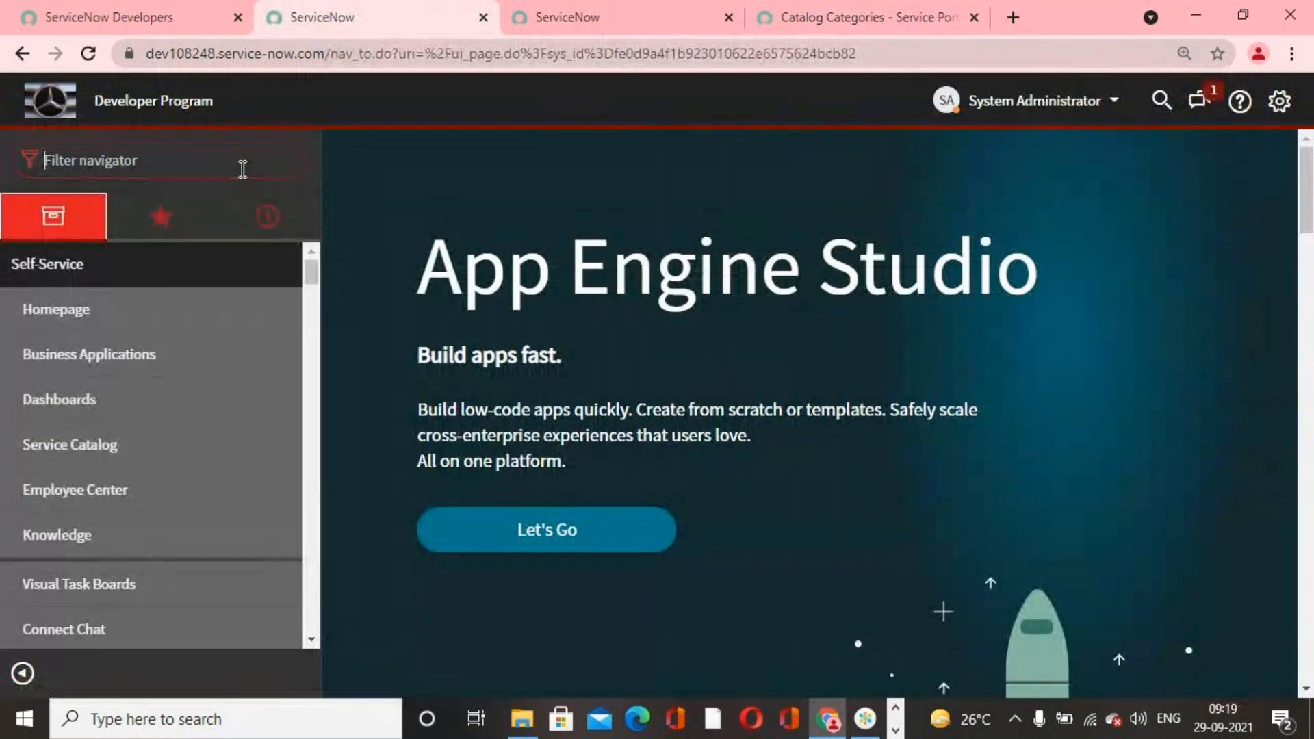
pyautogui.write('main')
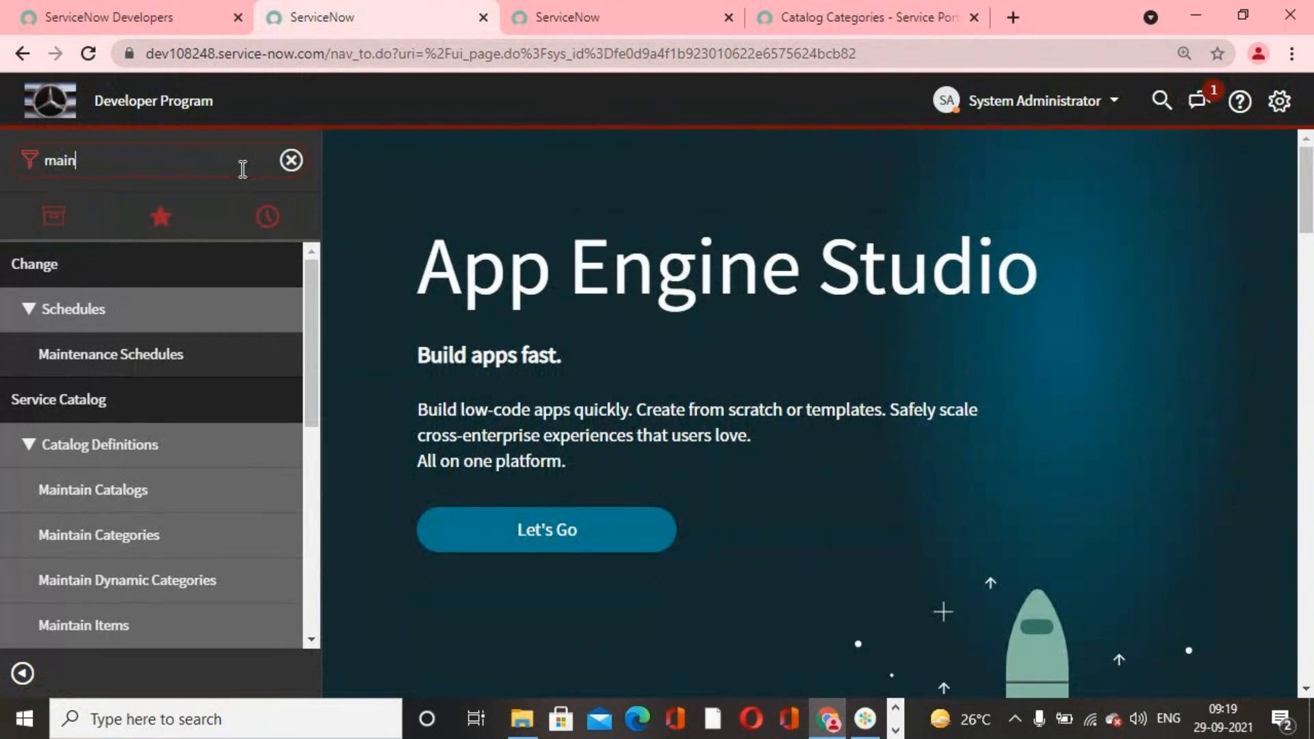
pyautogui.write('tain')
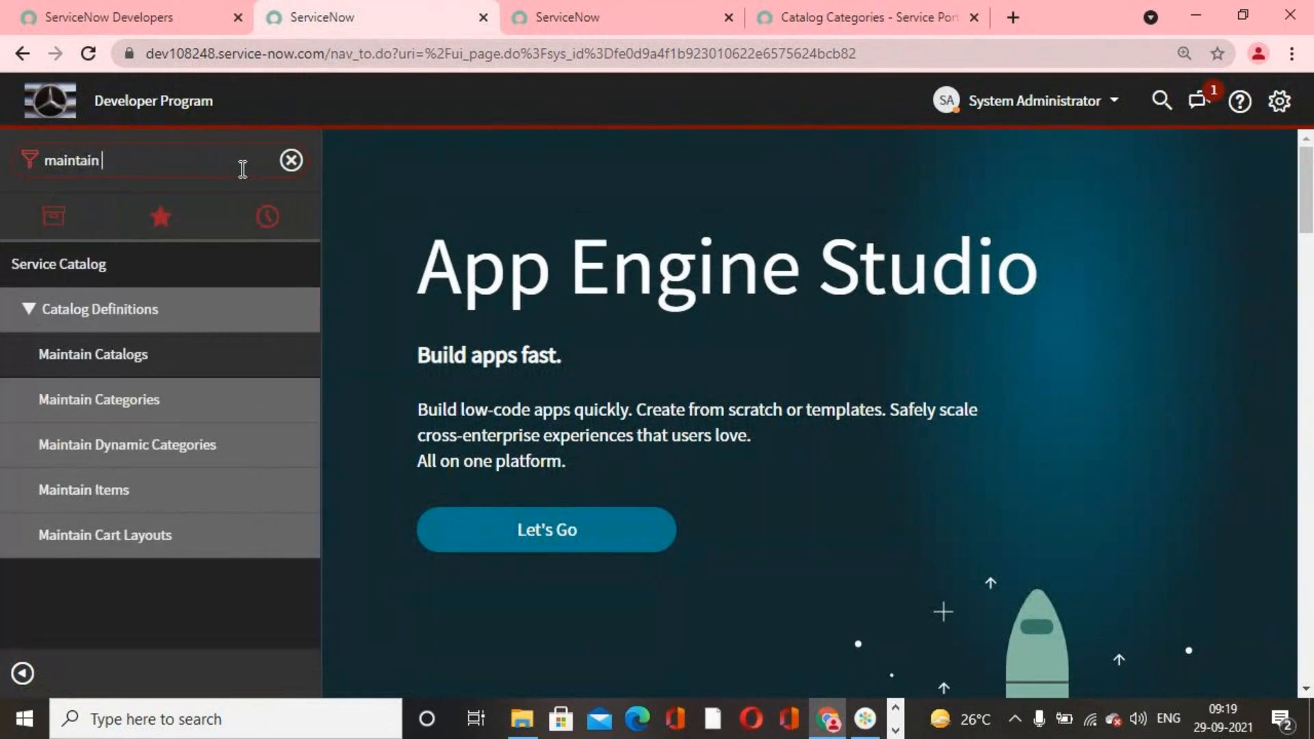
pyautogui.click(154, 503)
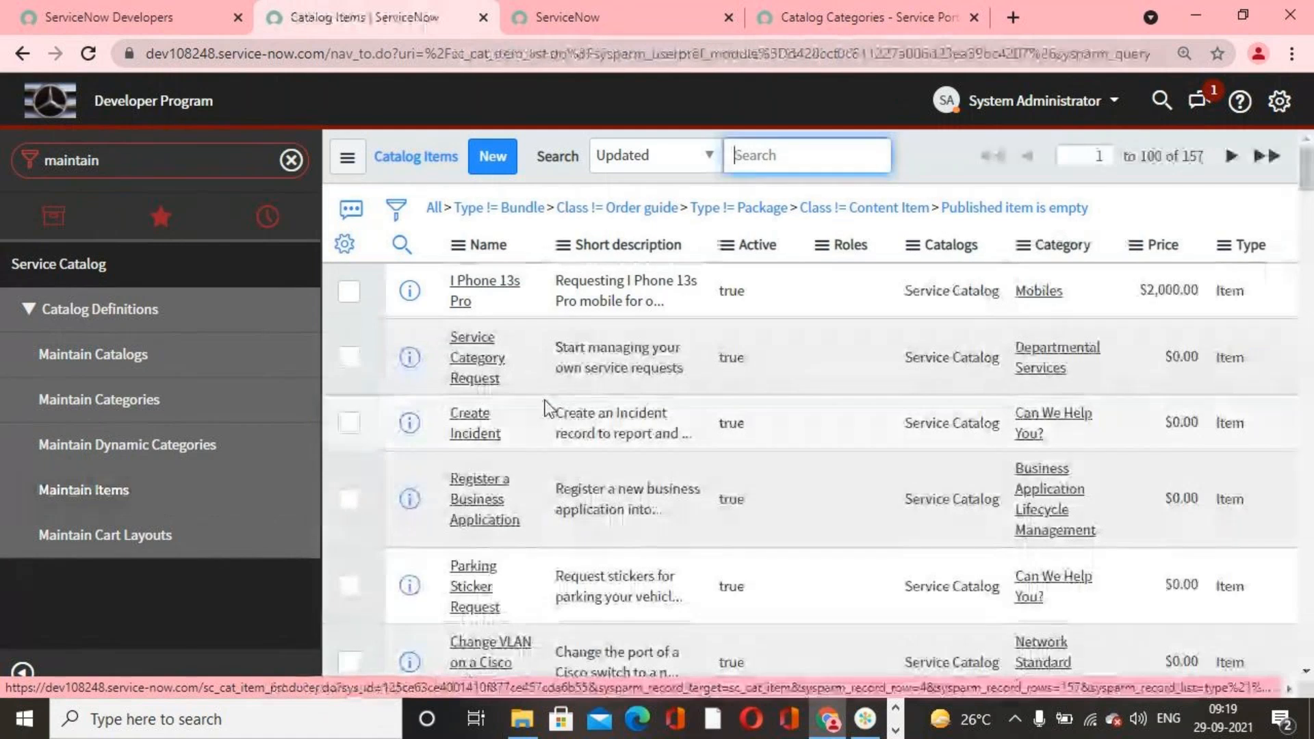
pyautogui.click(498, 283)
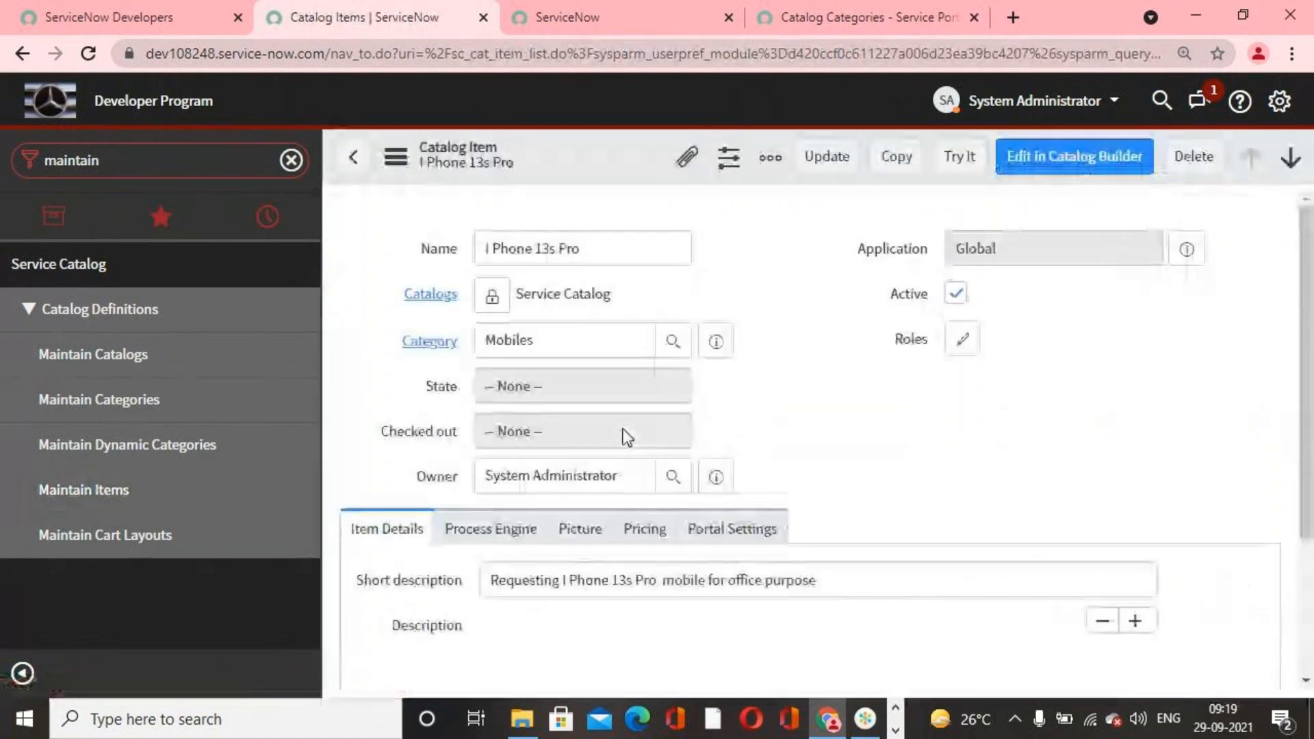
# Step: Examine the Available For and Not Available For related lists of the I Phone 13s Pro catalog item
pyautogui.scroll(-2, 791, 490)
pyautogui.scroll(-8, 793, 490)
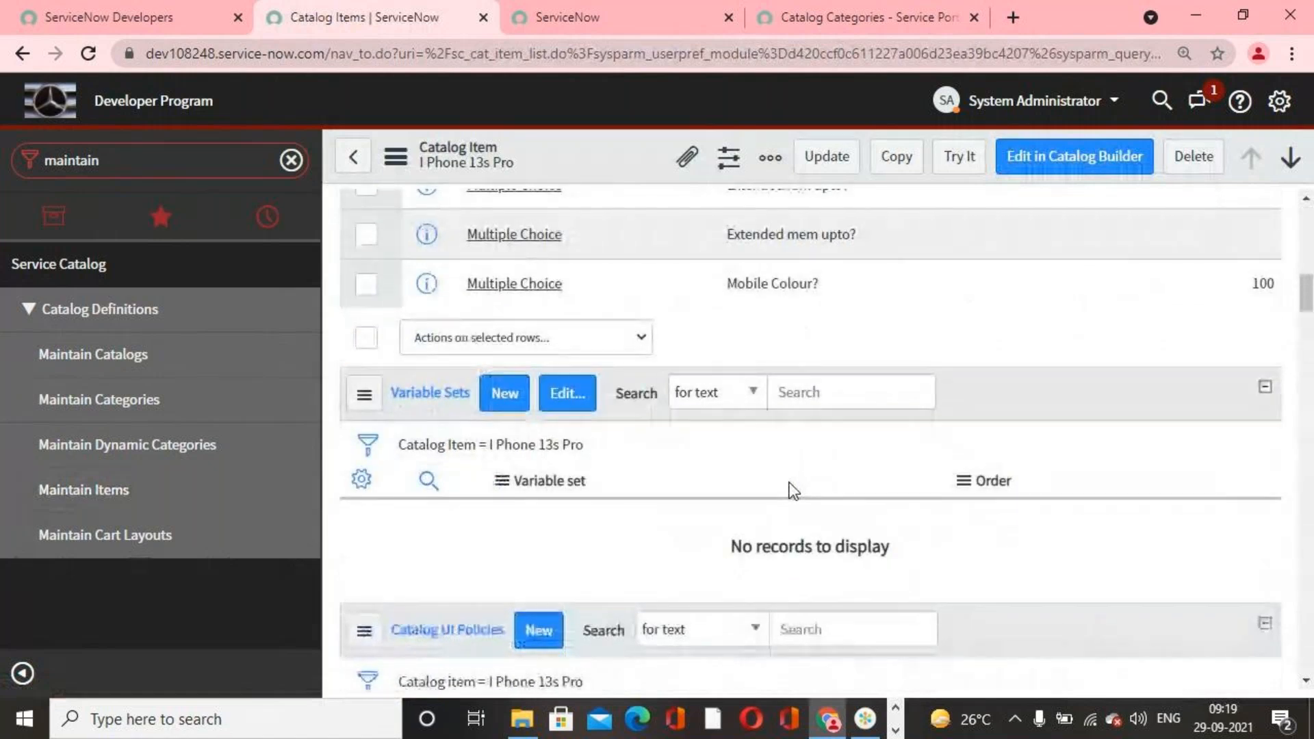
pyautogui.scroll(-3, 793, 490)
pyautogui.scroll(-10, 793, 490)
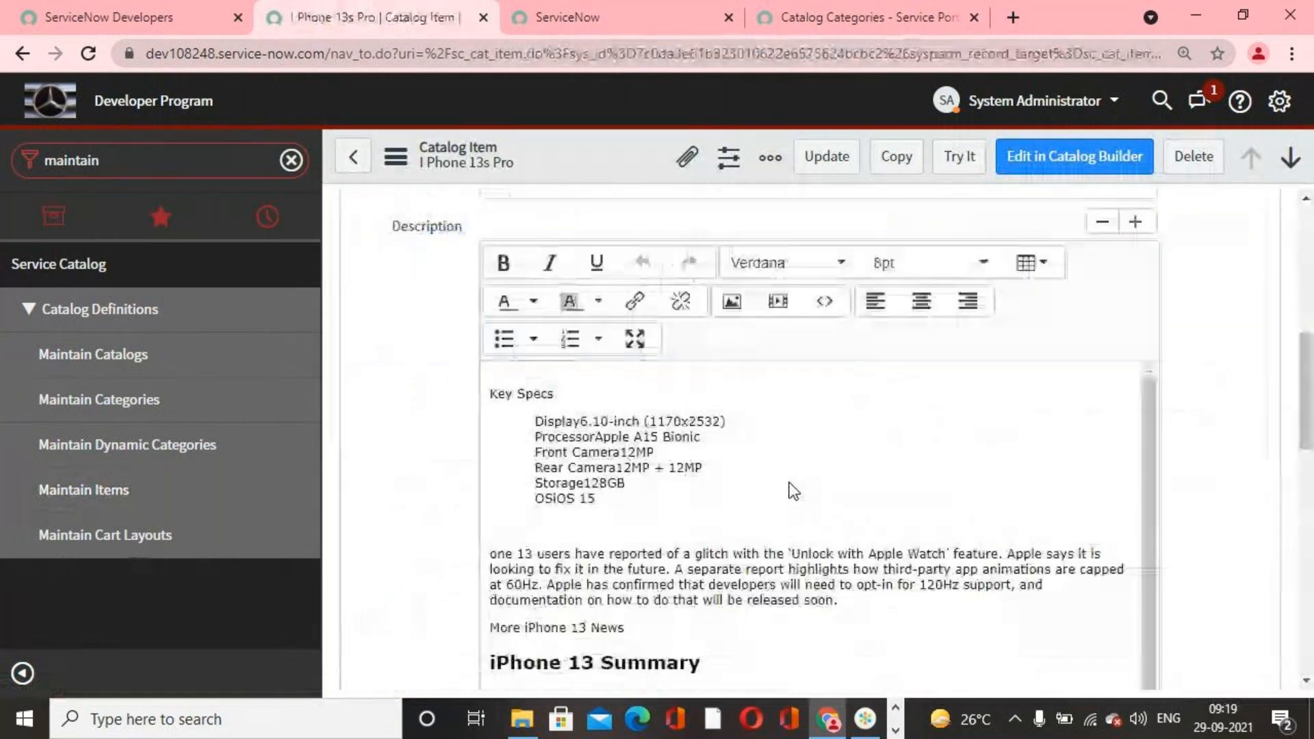
pyautogui.click(984, 442)
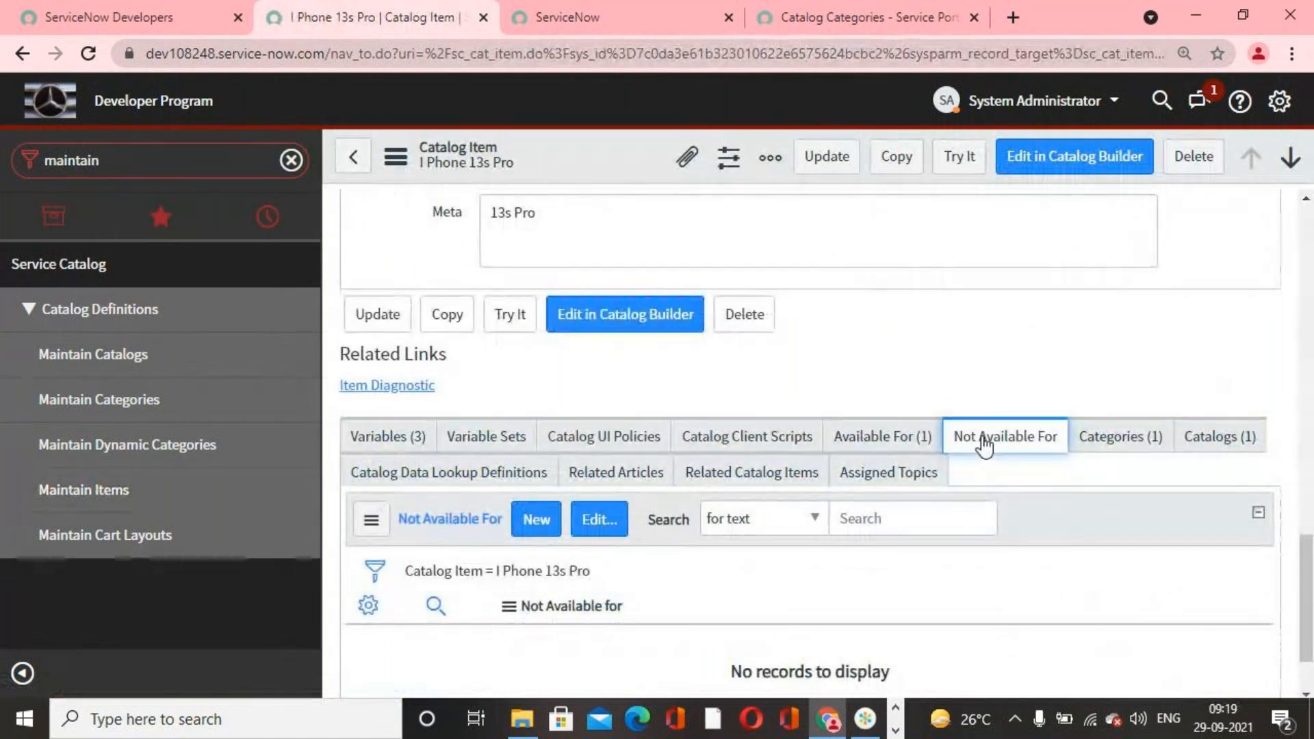
pyautogui.click(902, 441)
pyautogui.click(992, 440)
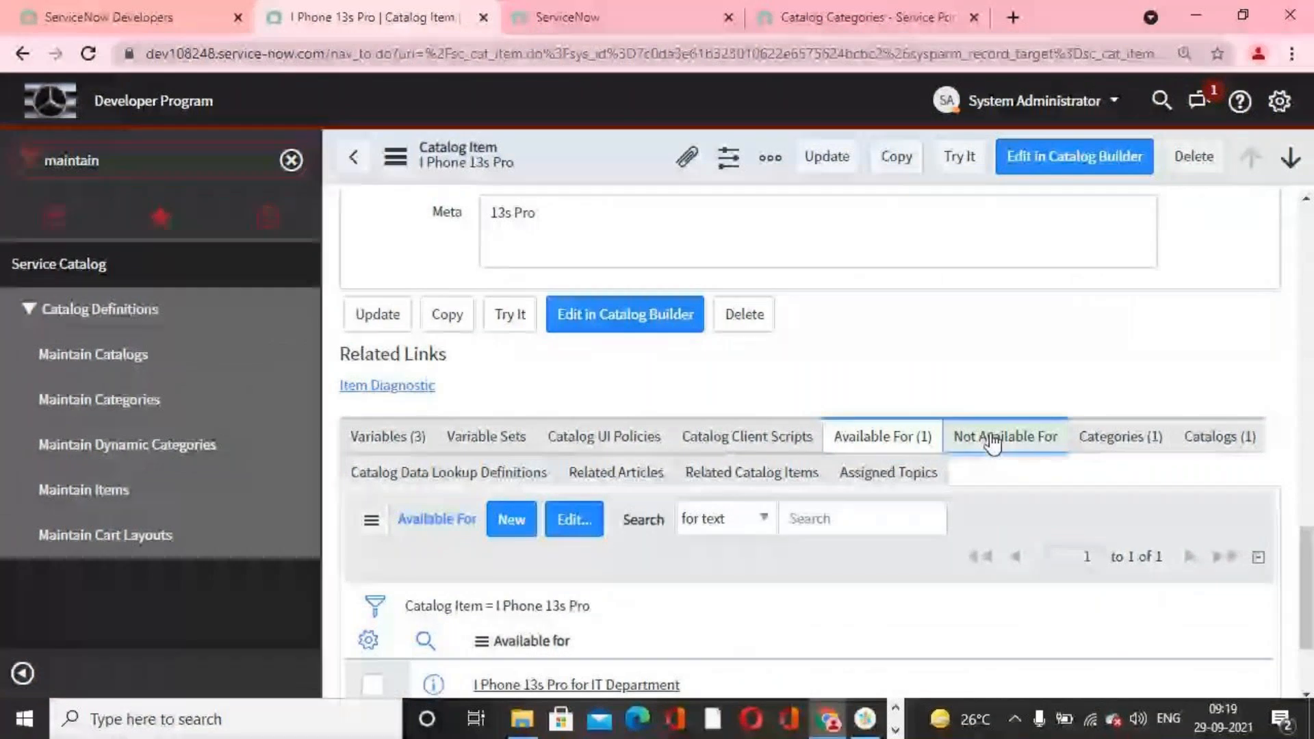
# Step: Add the user criteria I Phone 13s Pro for IT Department to the catalog item's Not Available For list and save the list
pyautogui.click(917, 440)
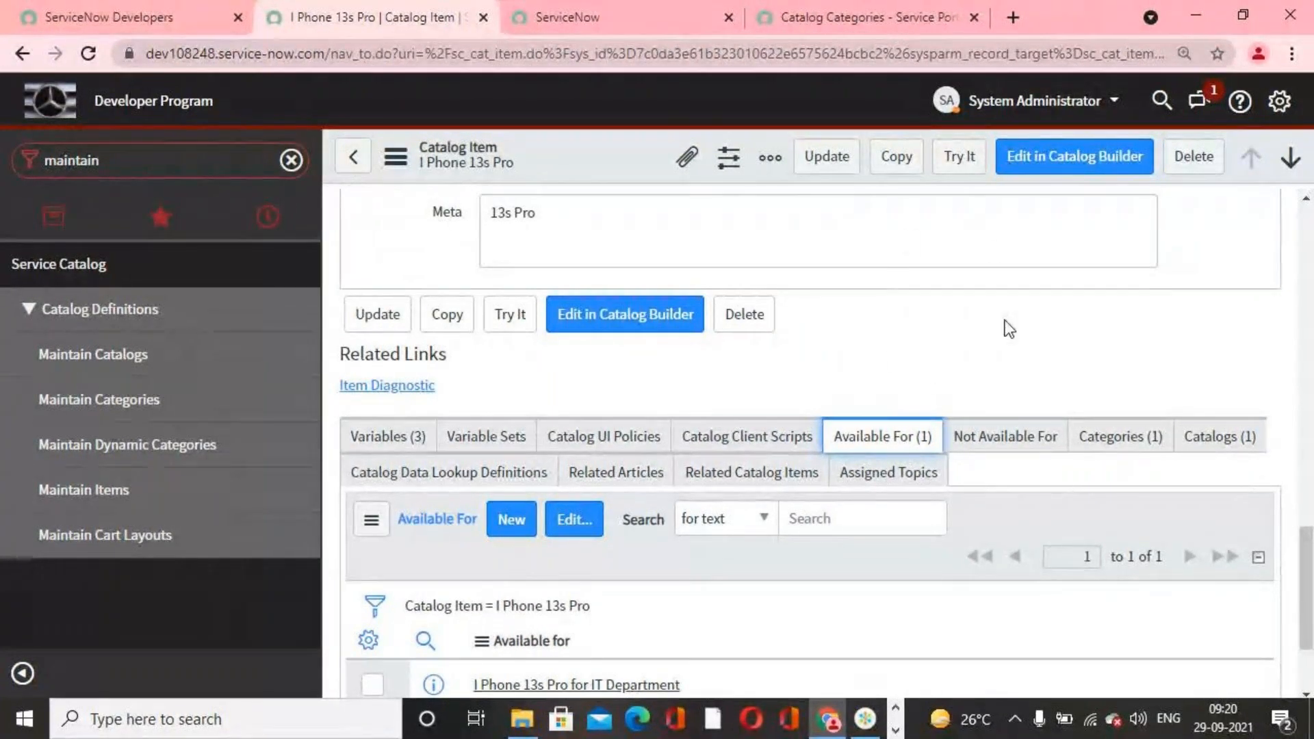
pyautogui.click(955, 436)
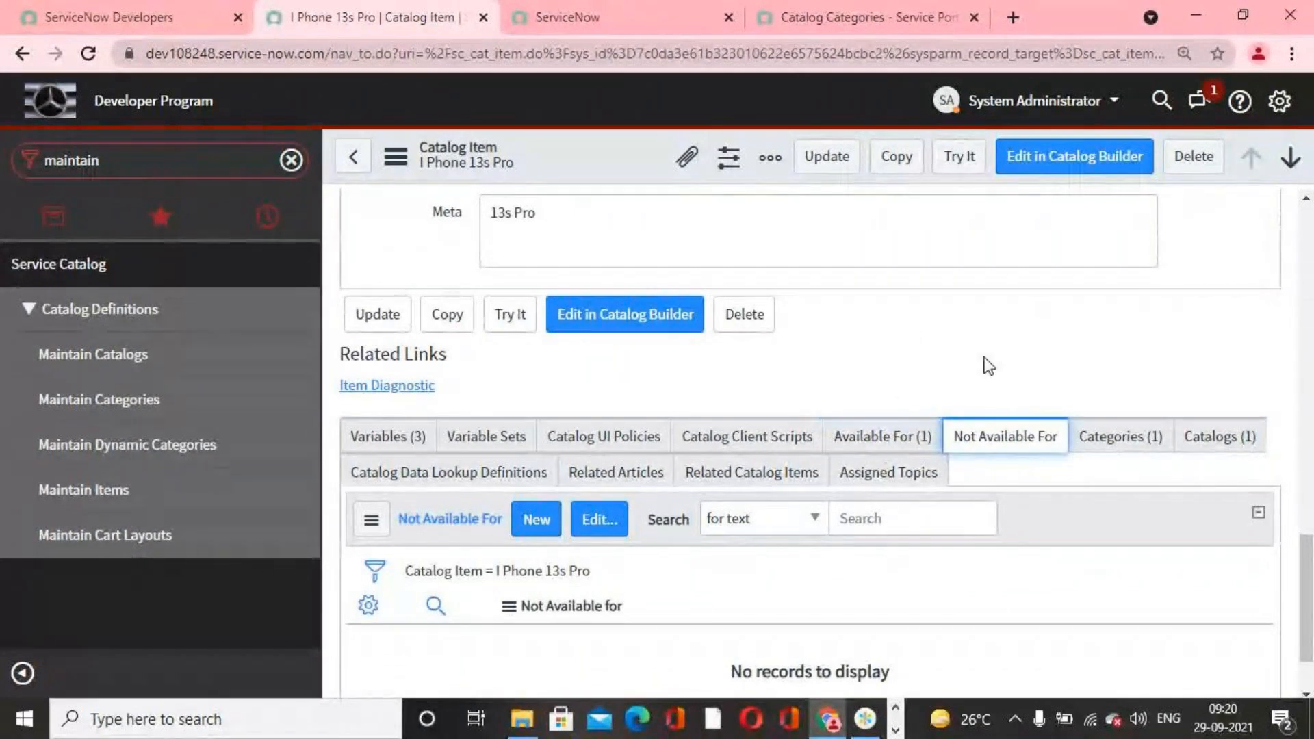
pyautogui.click(620, 527)
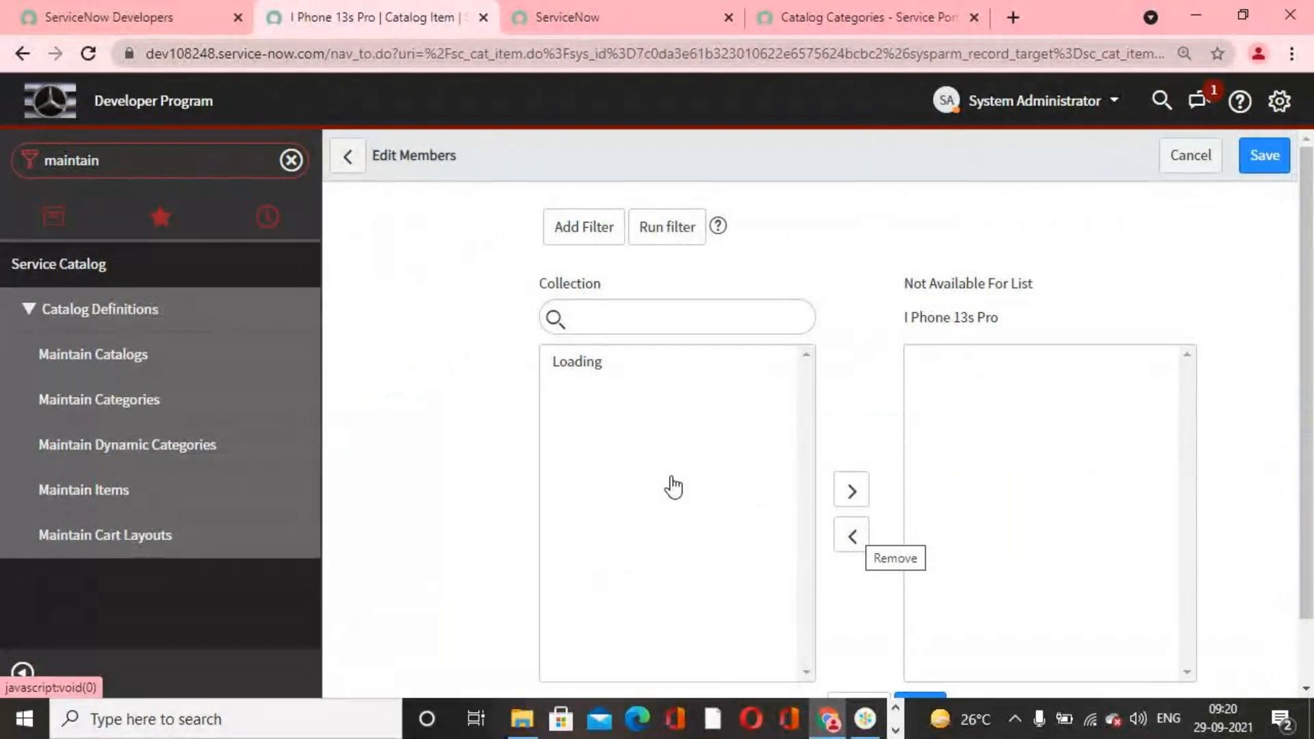
pyautogui.scroll(-3, 671, 475)
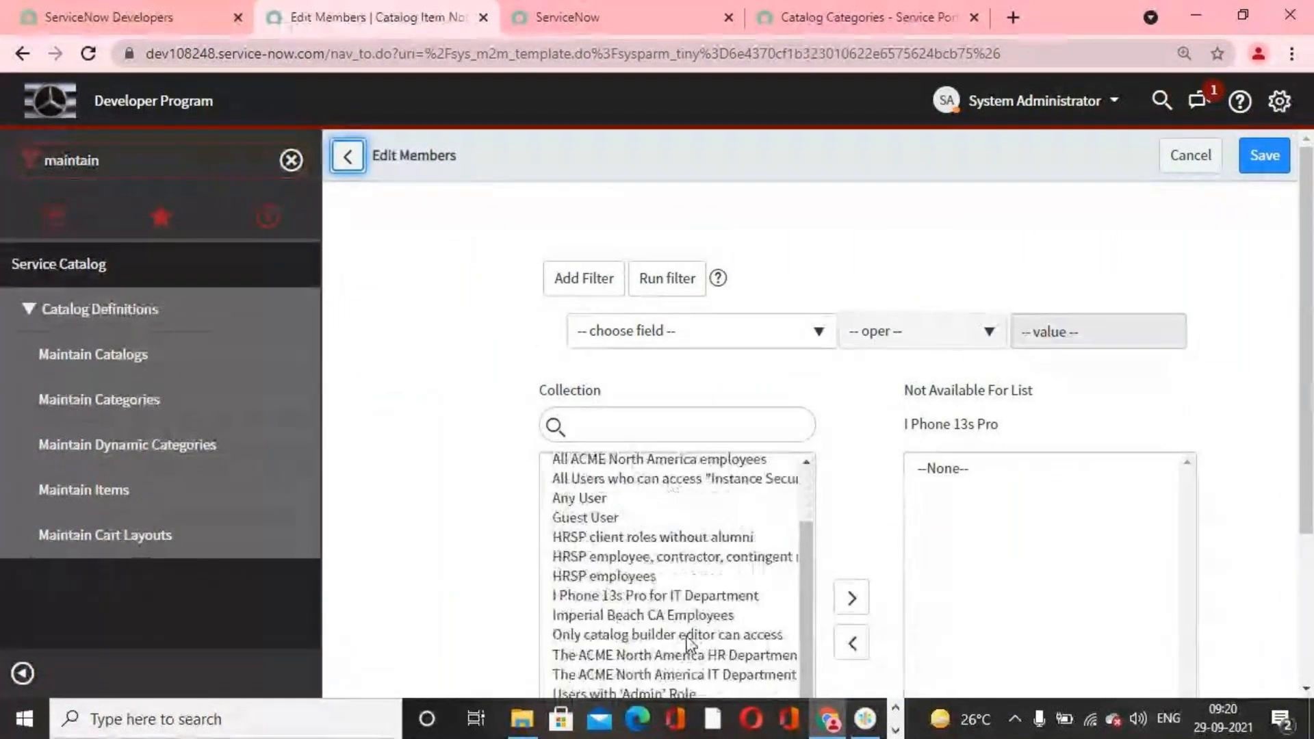
pyautogui.click(663, 494)
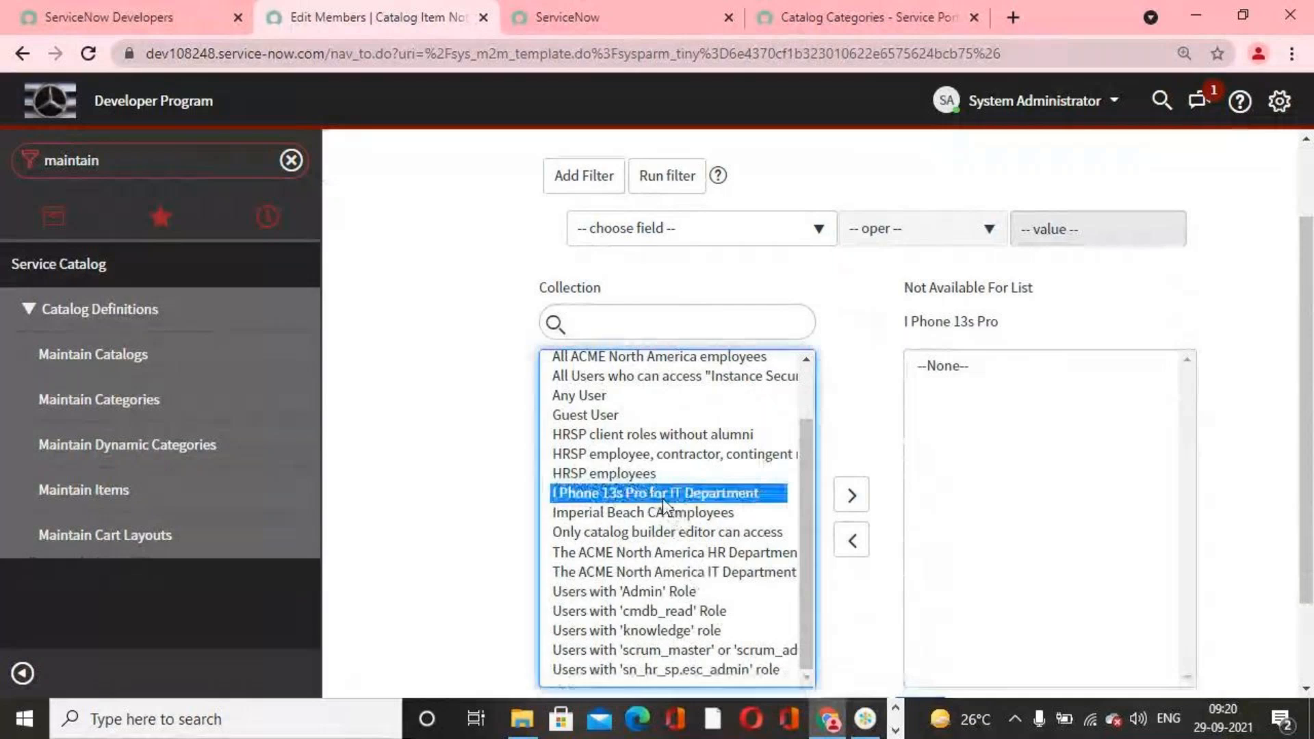
pyautogui.click(852, 540)
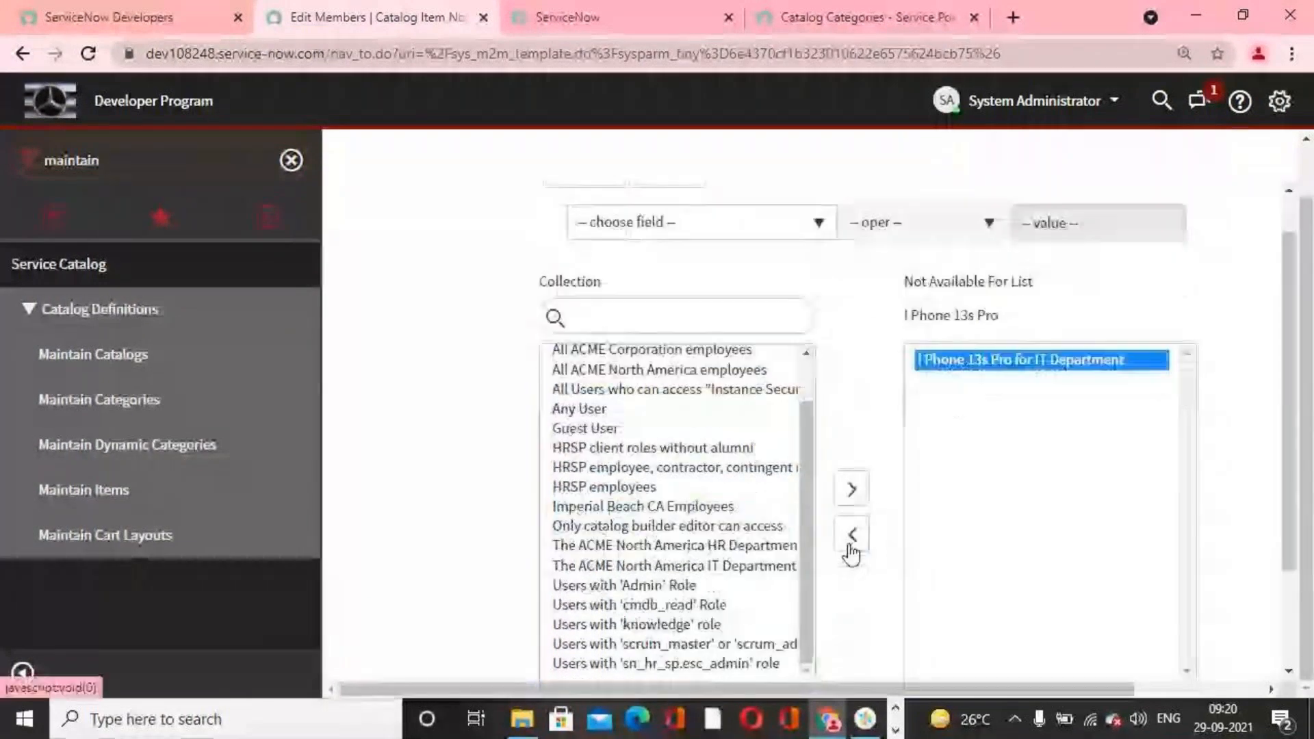
pyautogui.scroll(-2, 1098, 548)
pyautogui.click(913, 575)
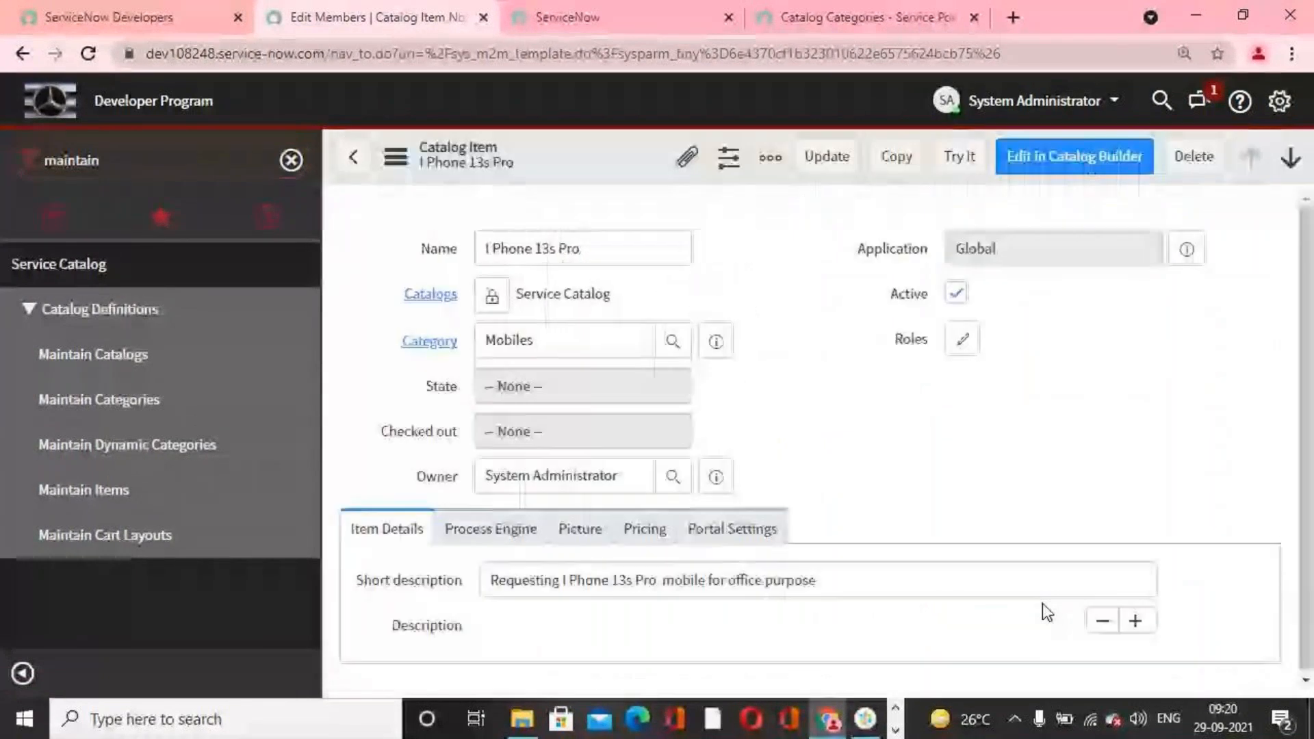
# Step: Compare the user criteria in the Available For and Not Available For related lists of the I Phone 13s Pro item
pyautogui.scroll(-5, 985, 589)
pyautogui.scroll(-3, 986, 589)
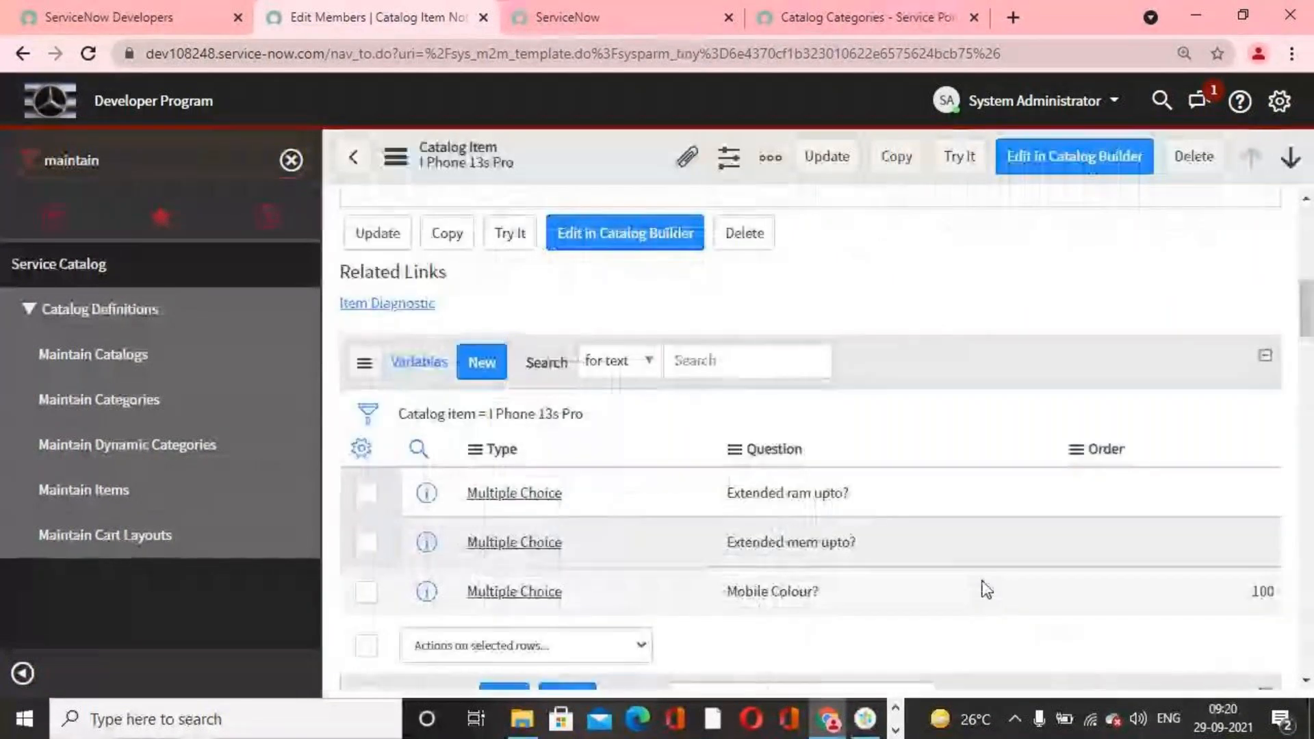
pyautogui.scroll(7, 984, 586)
pyautogui.scroll(-3, 821, 505)
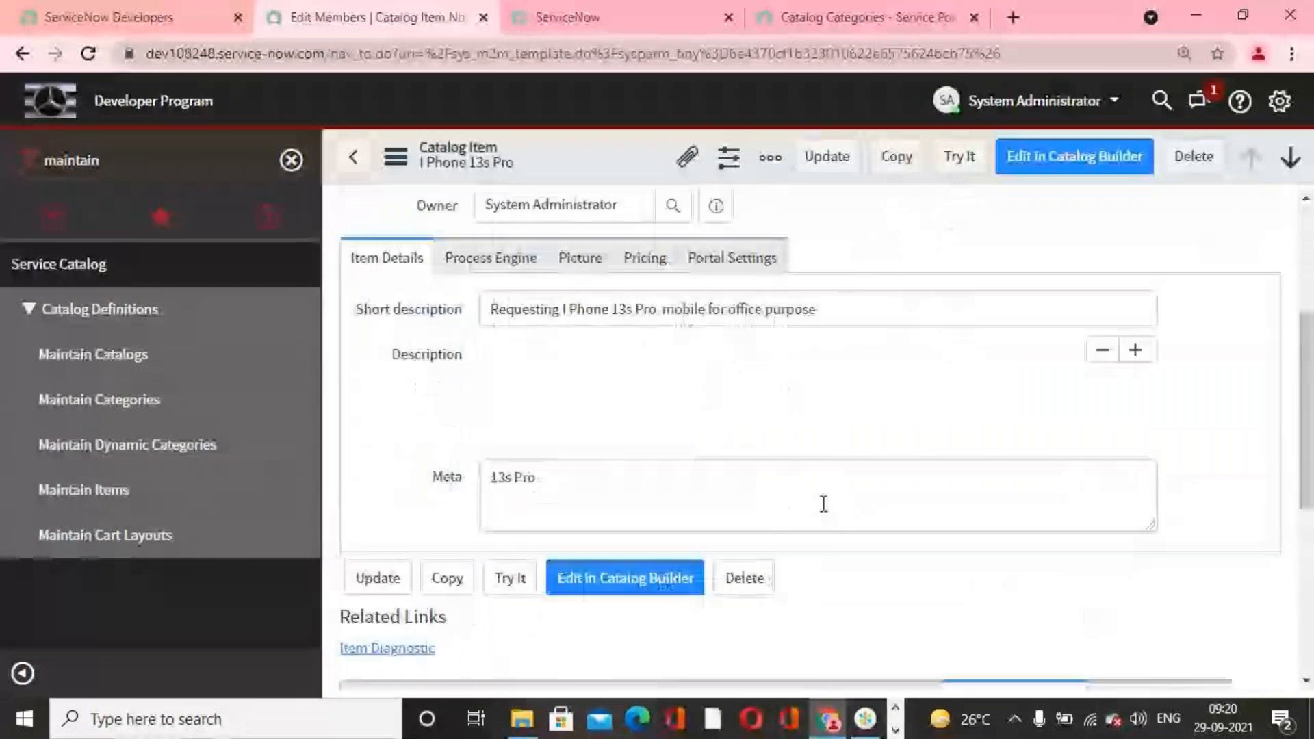
pyautogui.scroll(1, 821, 507)
pyautogui.scroll(-4, 822, 514)
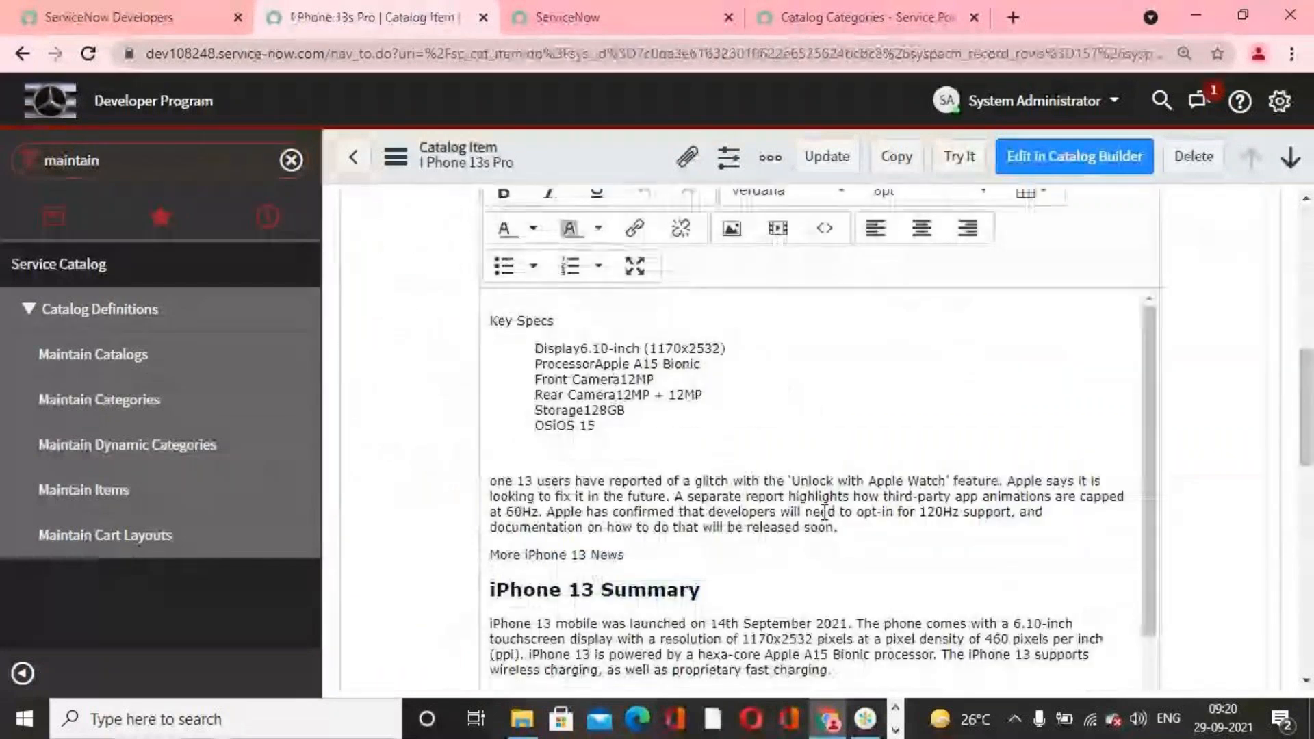
pyautogui.scroll(-10, 825, 512)
pyautogui.click(866, 375)
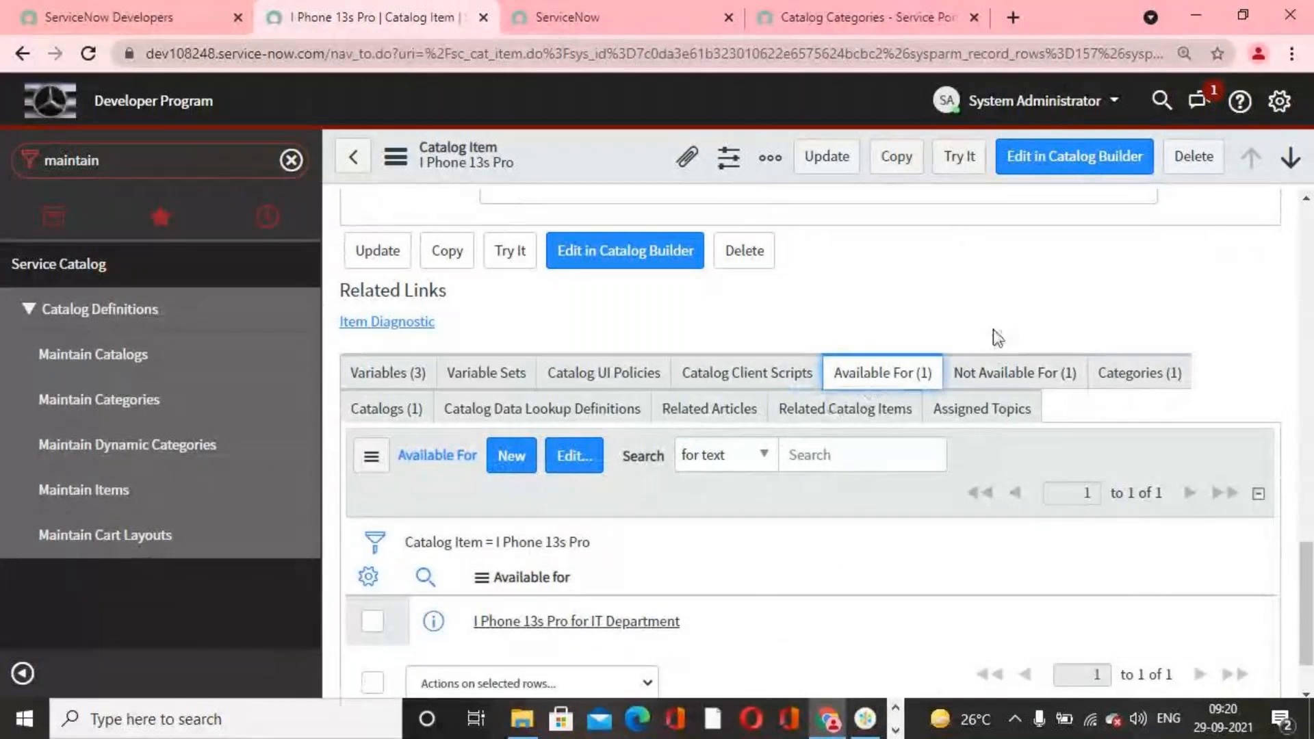
pyautogui.click(995, 376)
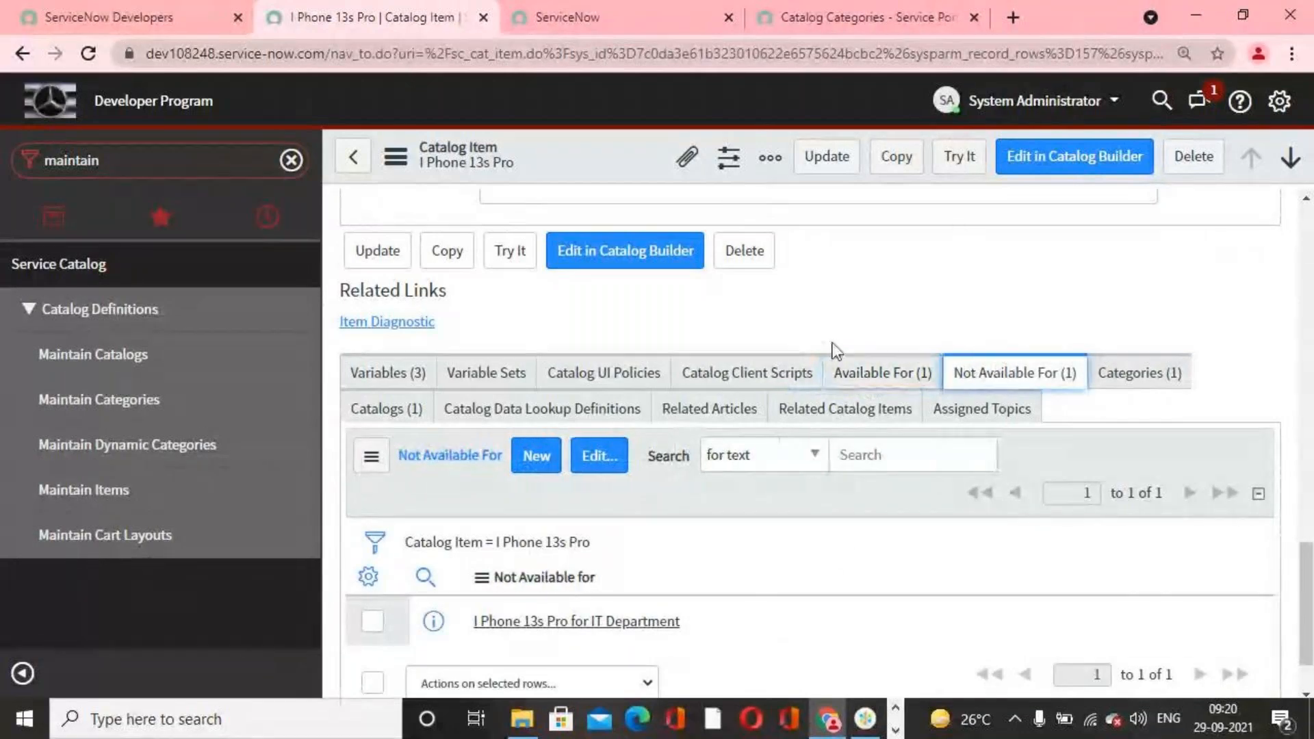
pyautogui.click(876, 373)
pyautogui.click(1013, 380)
pyautogui.click(889, 380)
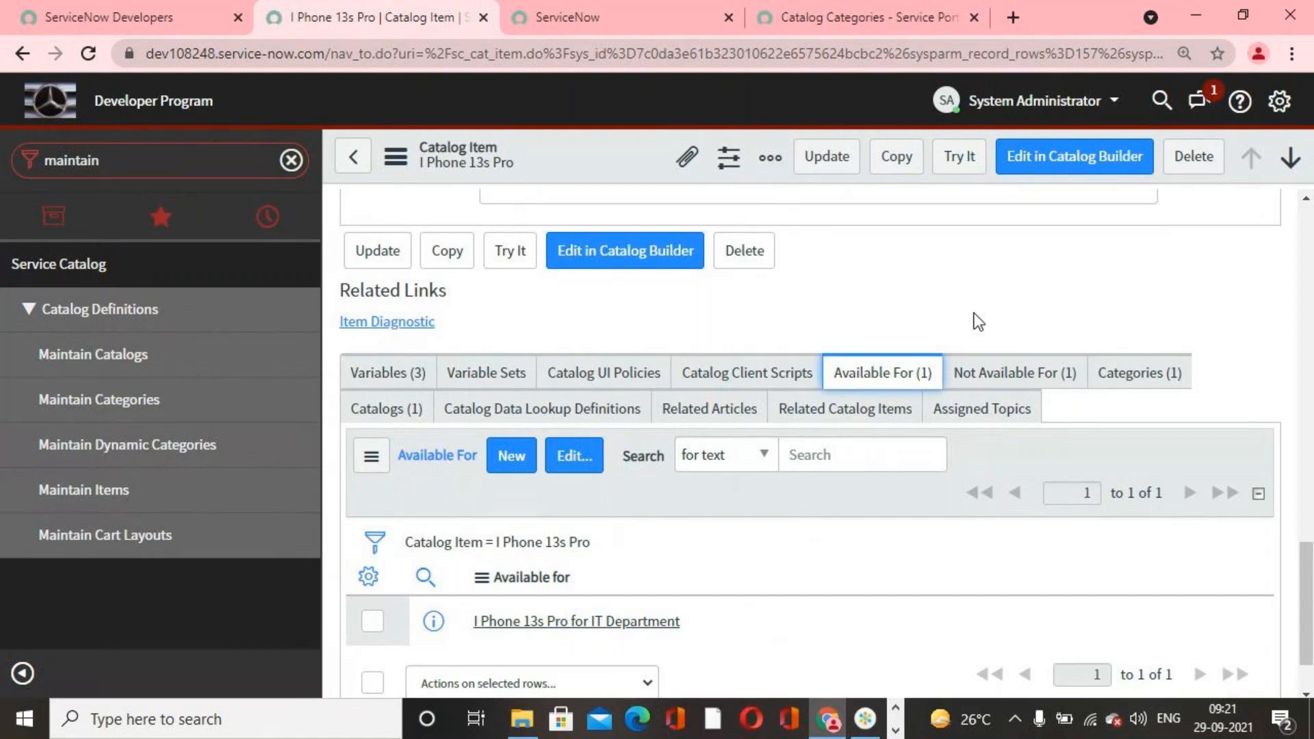
pyautogui.click(895, 731)
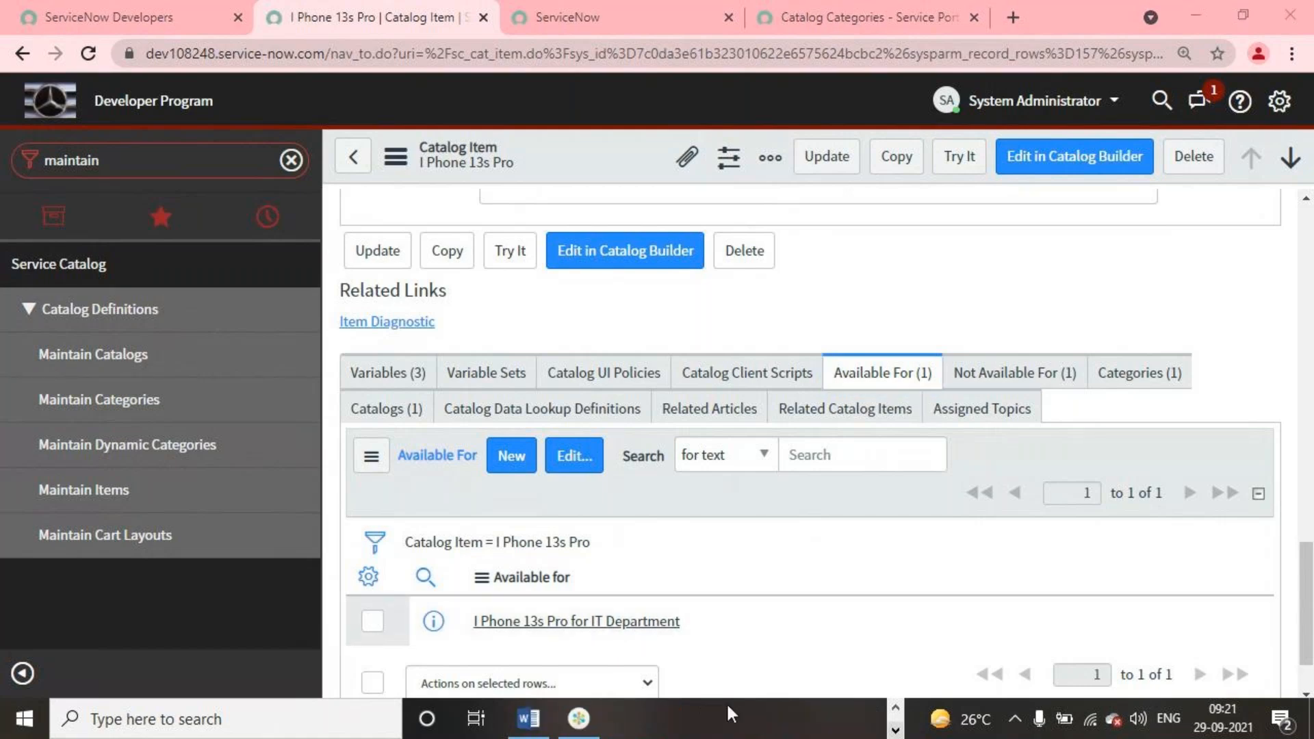
pyautogui.click(587, 722)
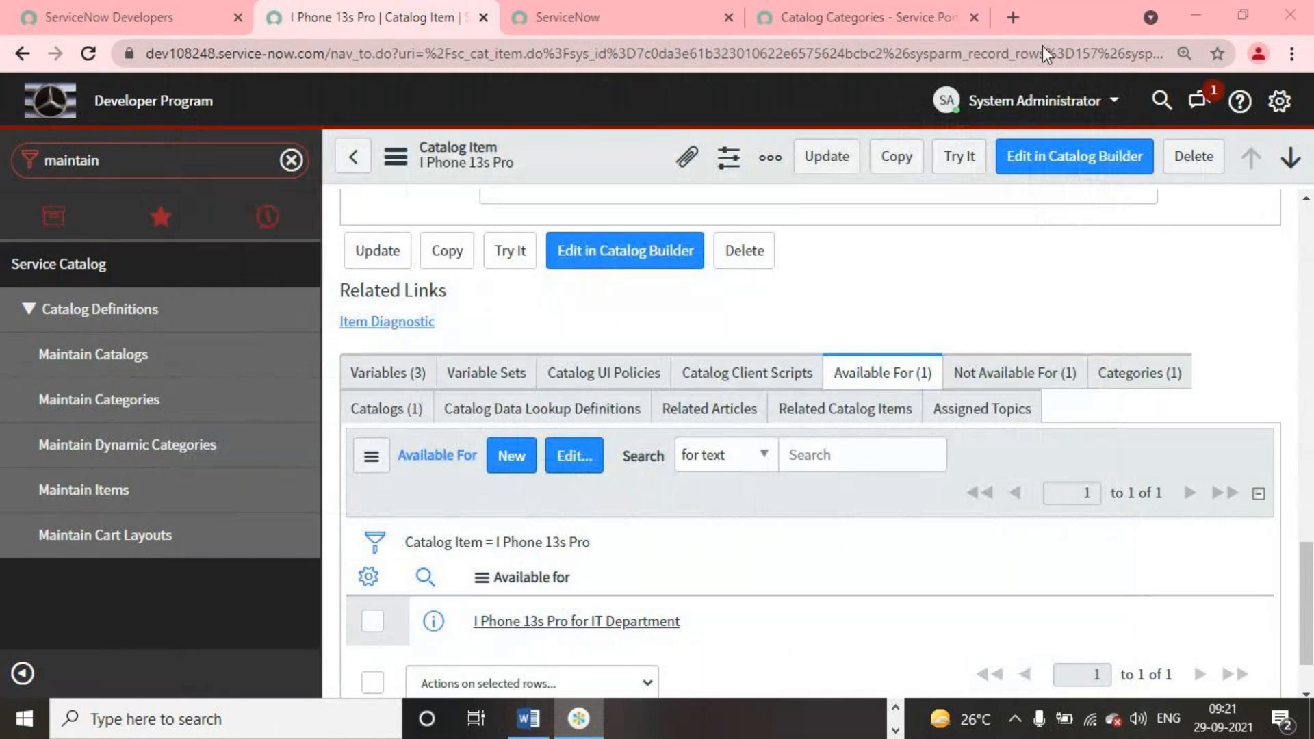
# Step: Recheck the item's Not Available For and Available For lists, and save the I Phone 13s Pro record with Update
pyautogui.scroll(3, 1028, 536)
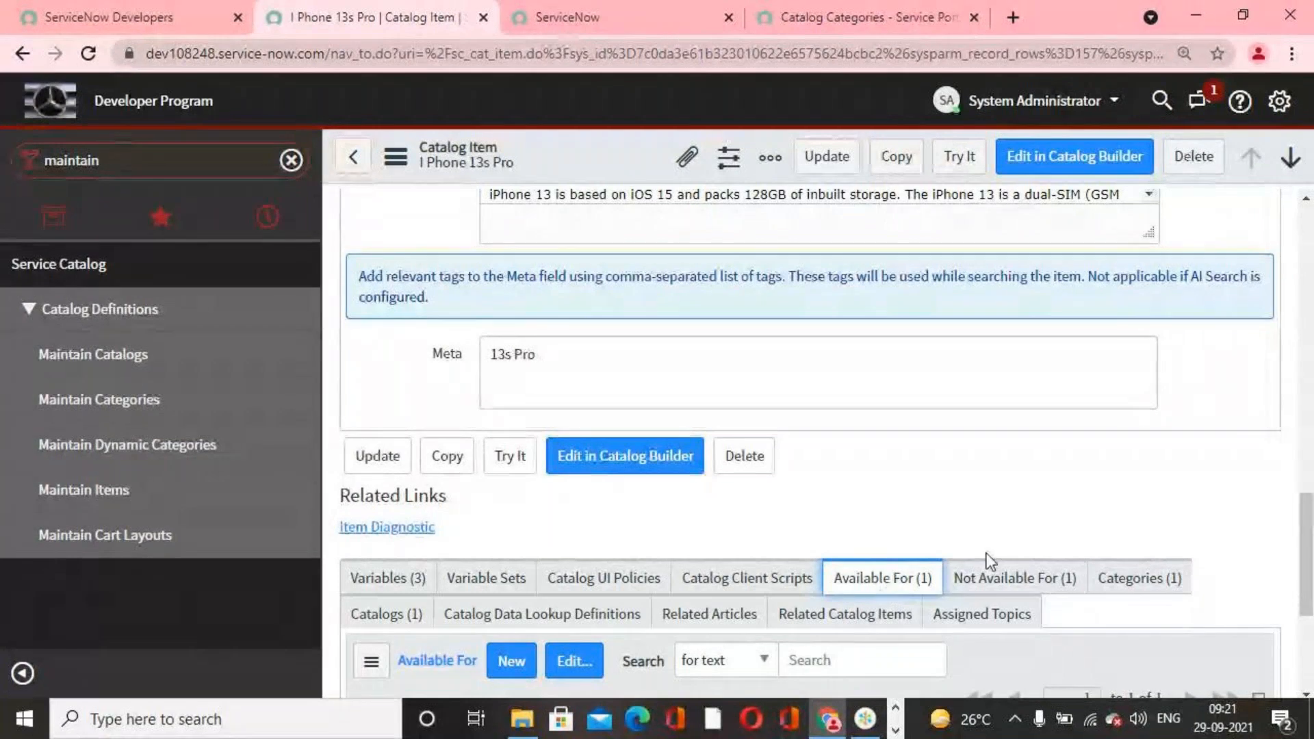
pyautogui.click(994, 582)
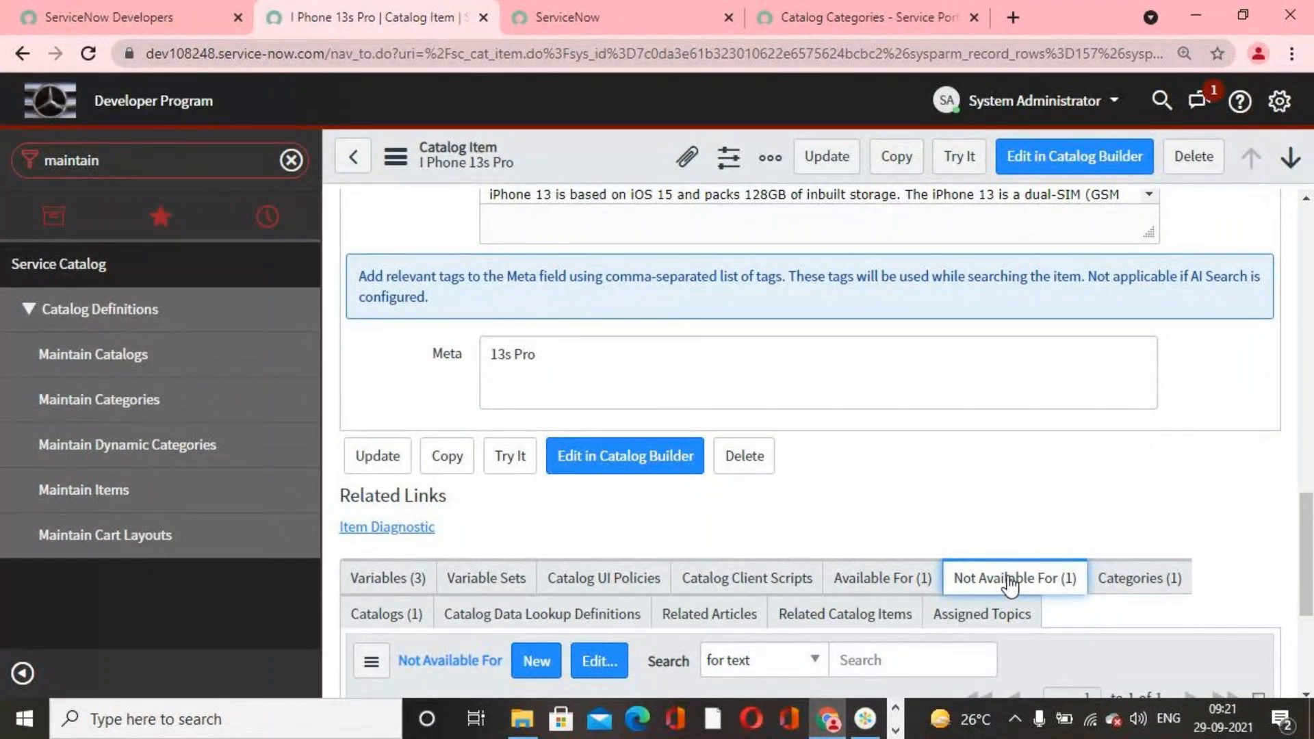
pyautogui.scroll(1, 1010, 585)
pyautogui.scroll(-1, 1009, 582)
pyautogui.click(872, 582)
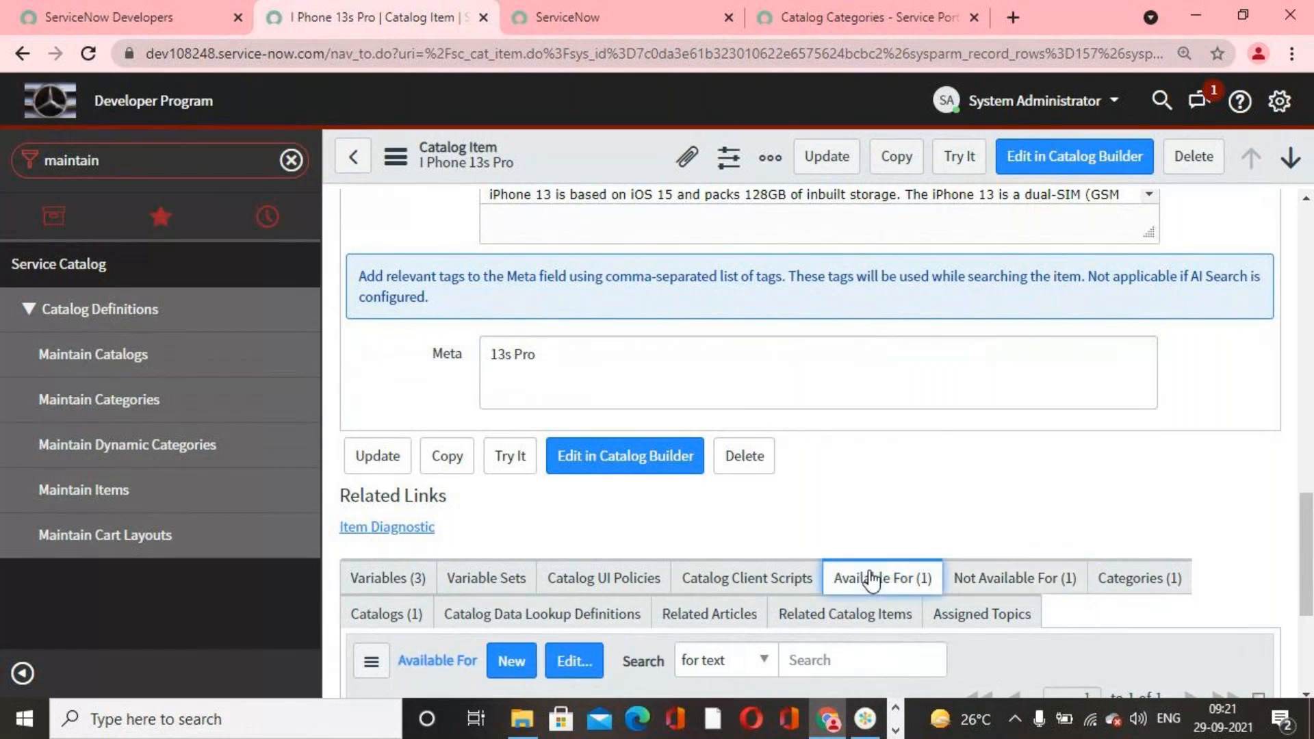
pyautogui.scroll(-4, 893, 588)
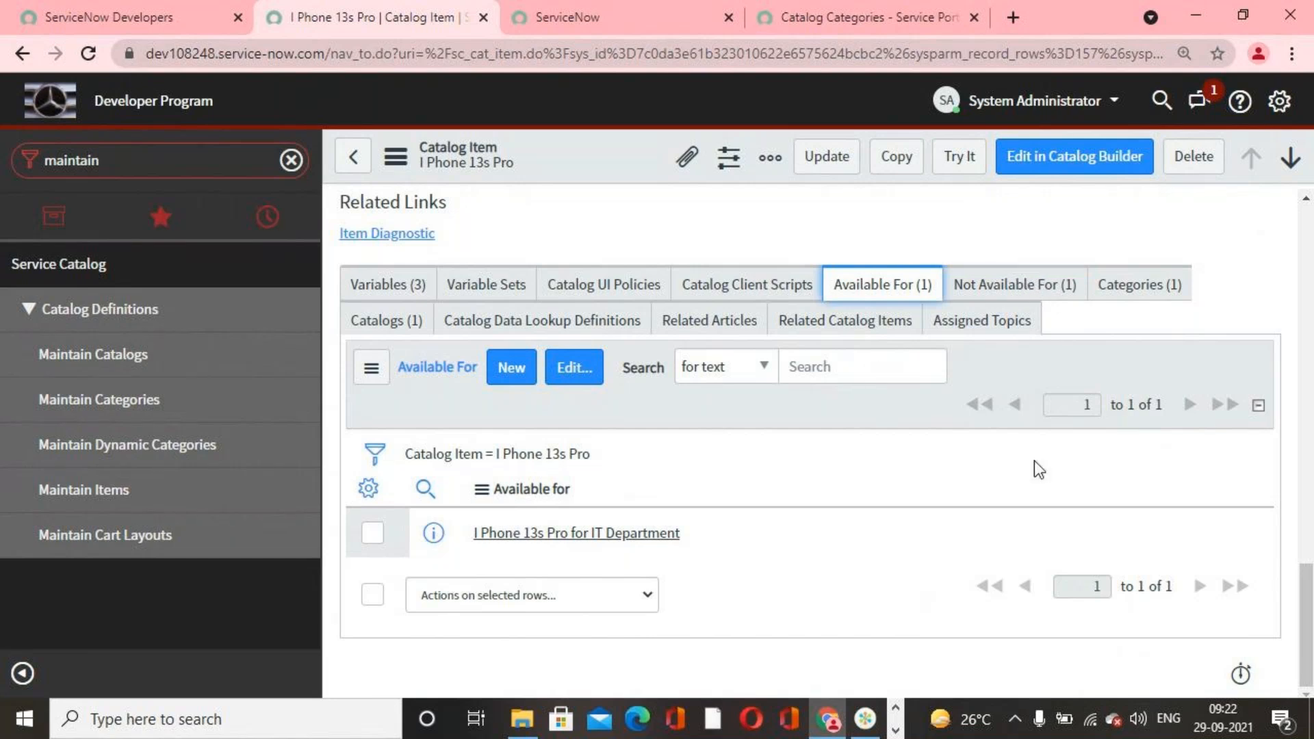
pyautogui.scroll(1, 898, 434)
pyautogui.scroll(10, 898, 437)
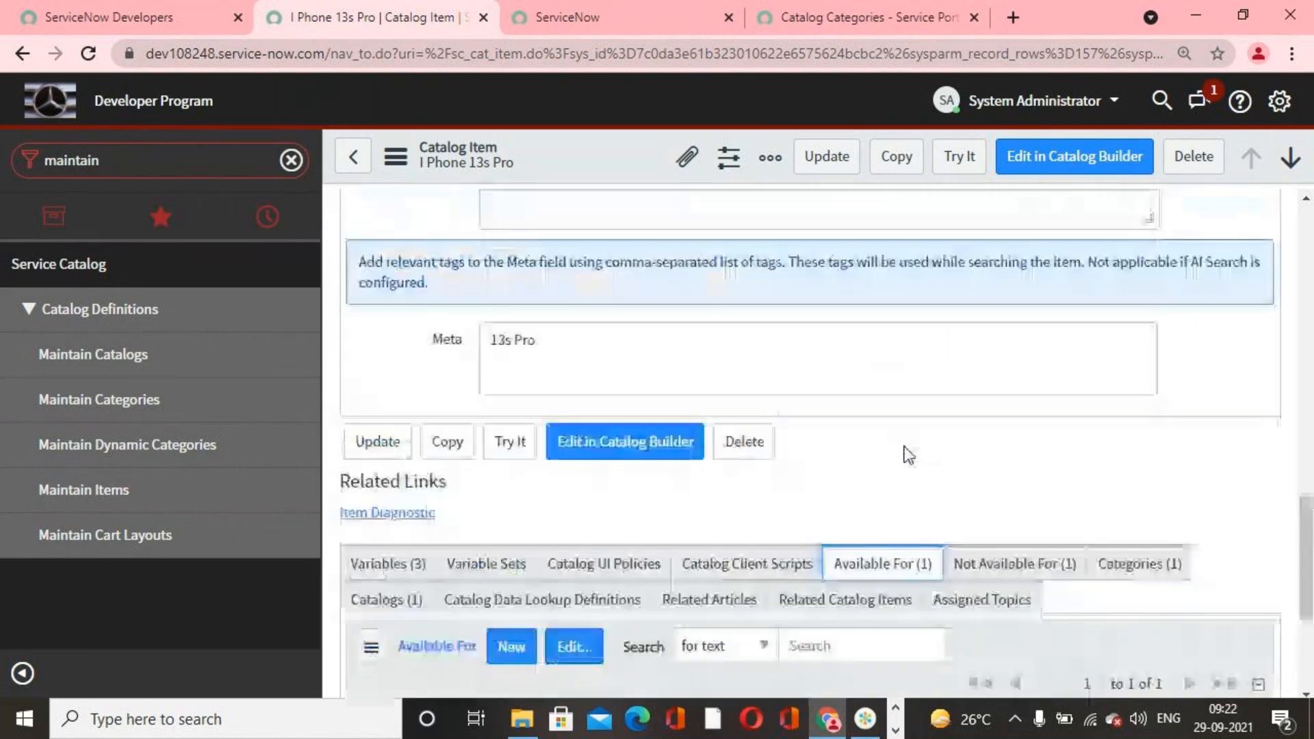
pyautogui.scroll(3, 924, 505)
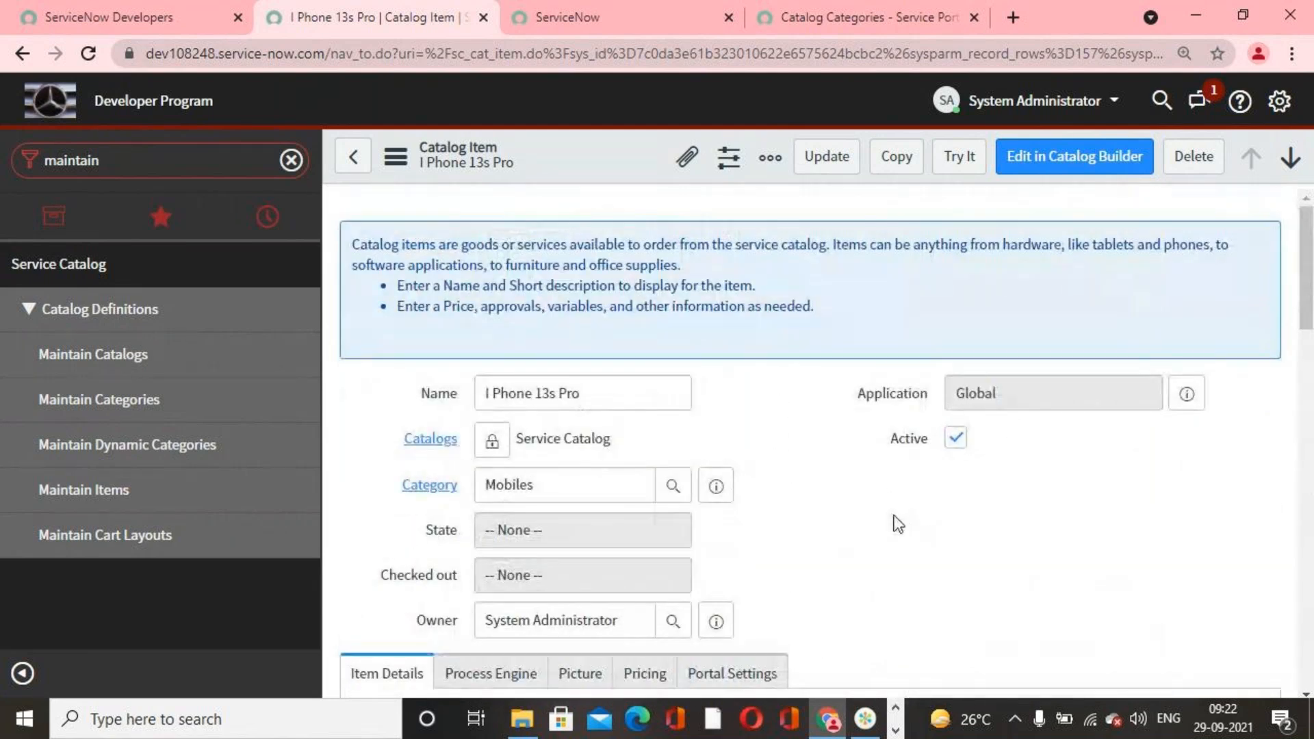
pyautogui.click(850, 162)
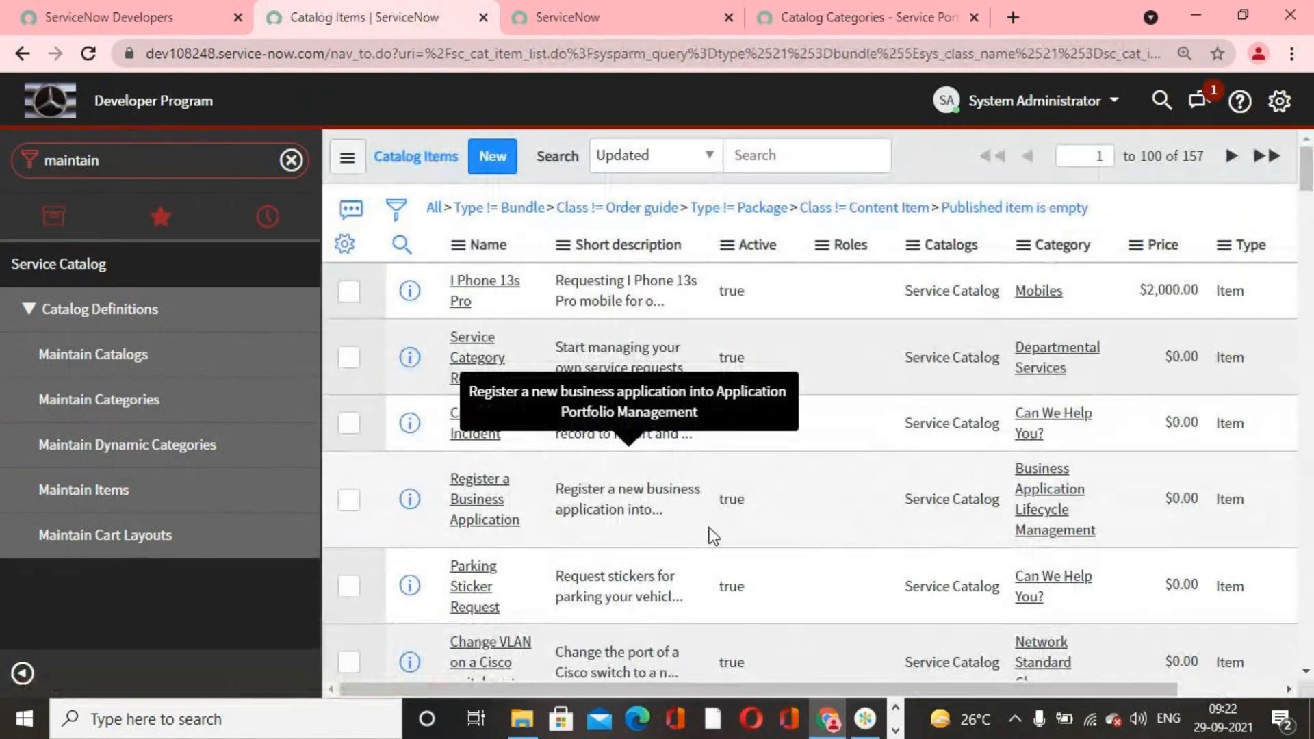
# Step: Impersonate the IT department user by searching for the user's first name
pyautogui.click(1013, 109)
pyautogui.click(1016, 171)
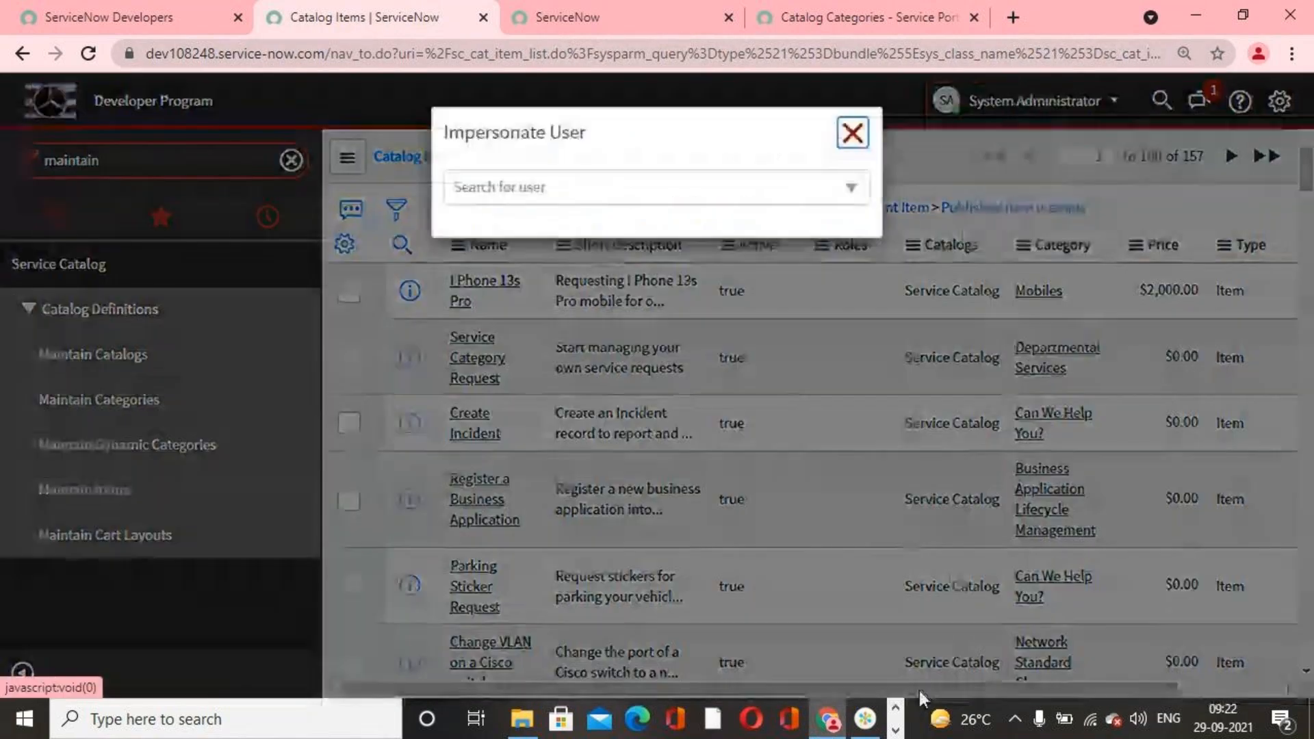
pyautogui.click(598, 197)
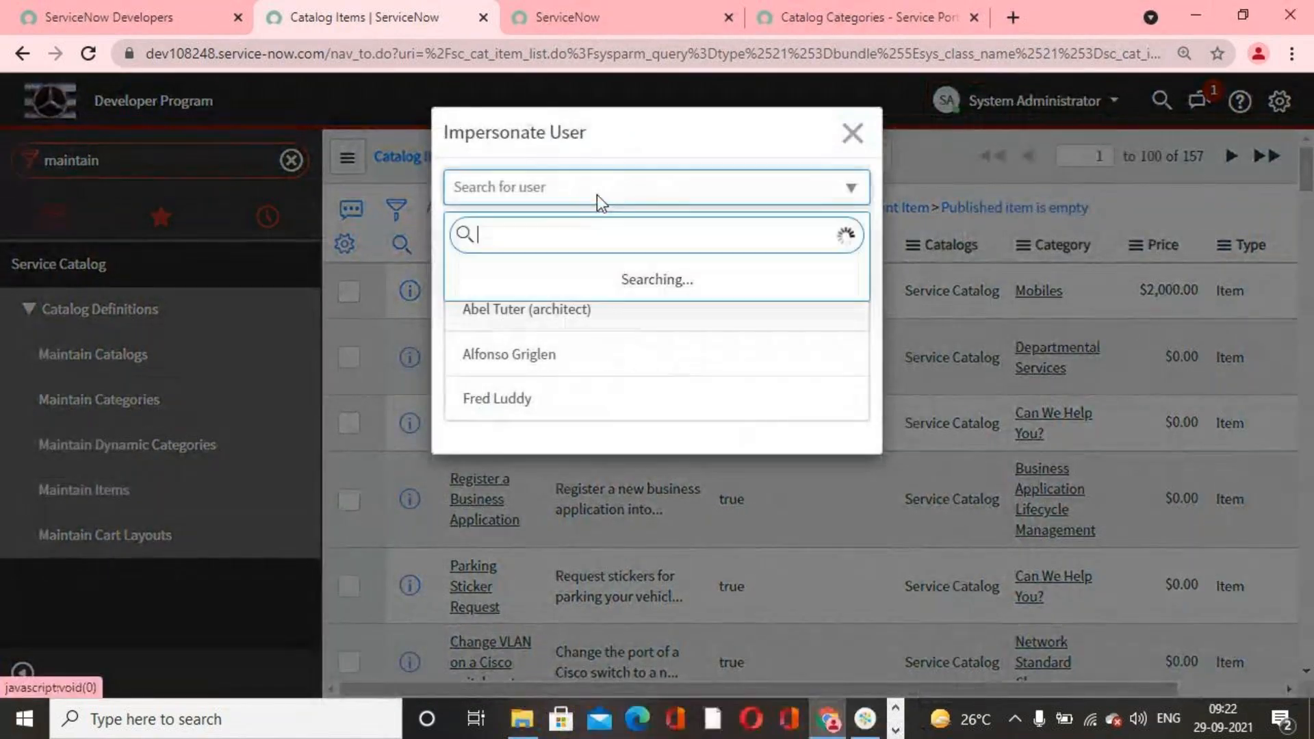
pyautogui.write('alfonso')
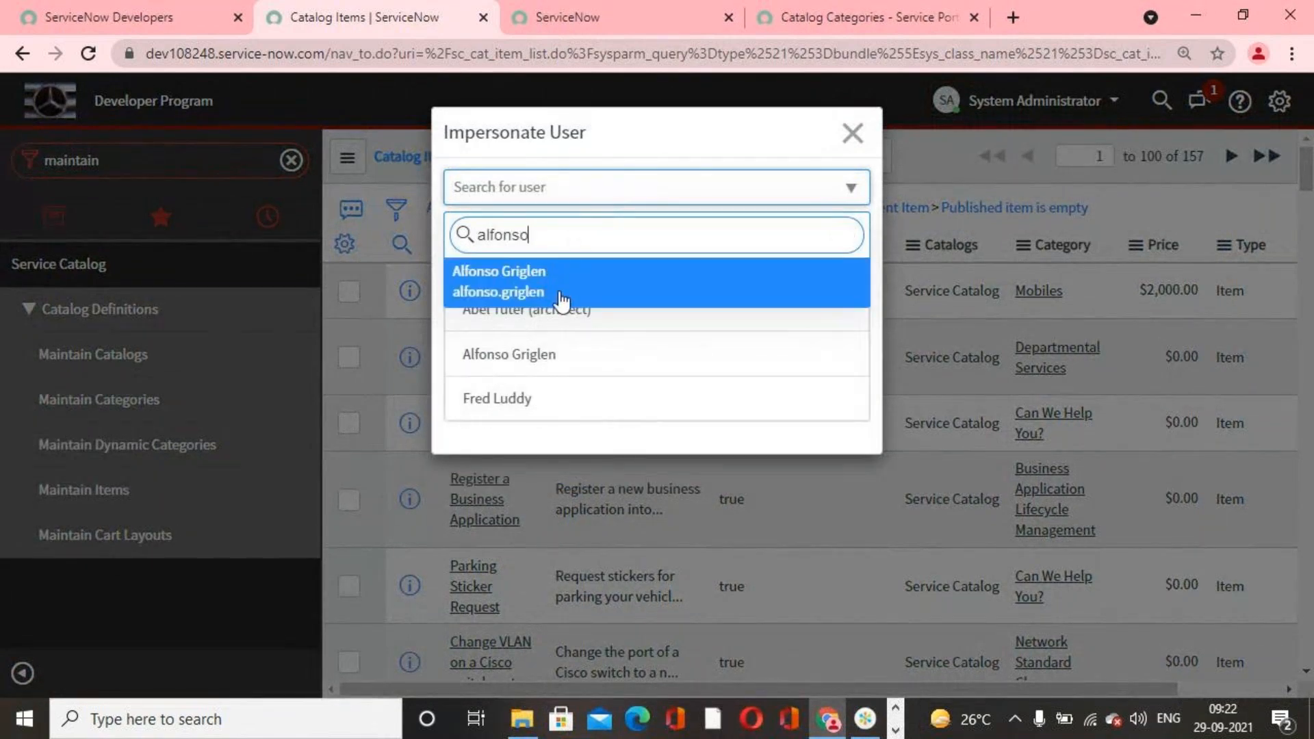
pyautogui.click(557, 296)
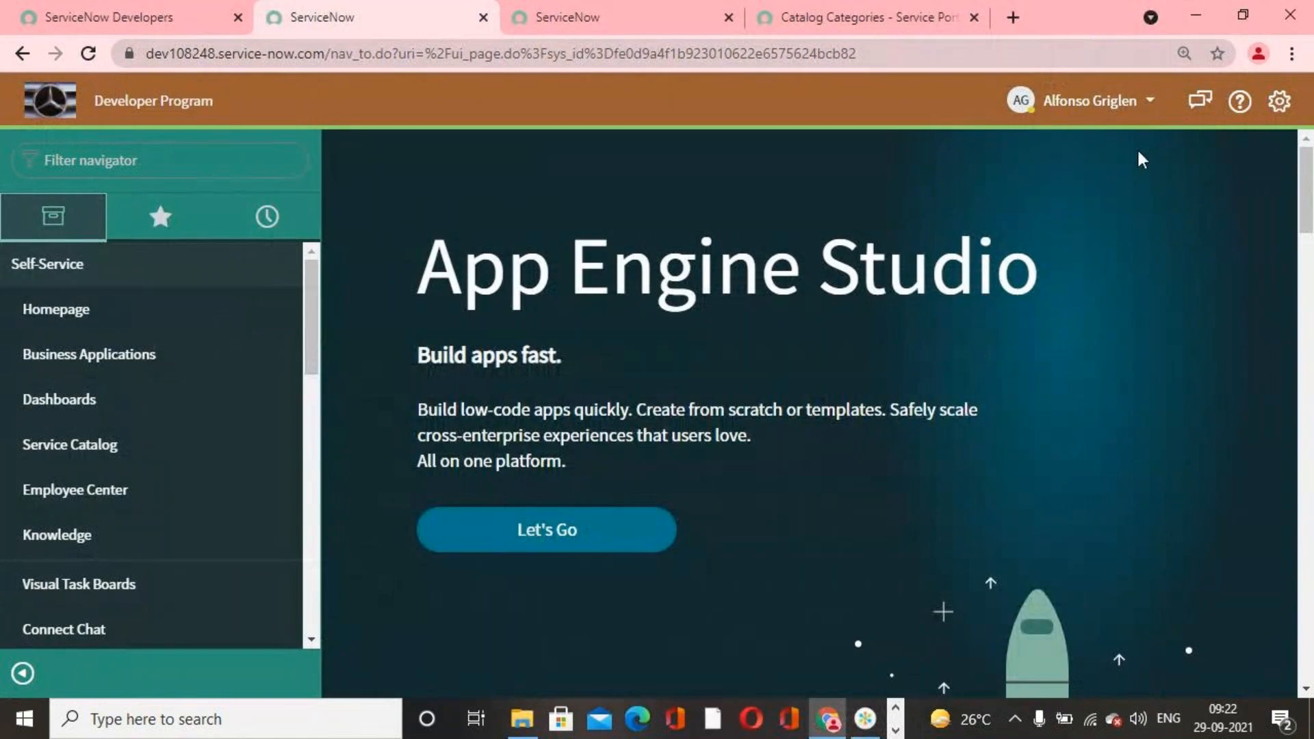
# Step: Reload the portal's catalog categories page as the impersonated IT user and look for I Phone 13s Pro among the Popular Items
pyautogui.click(856, 20)
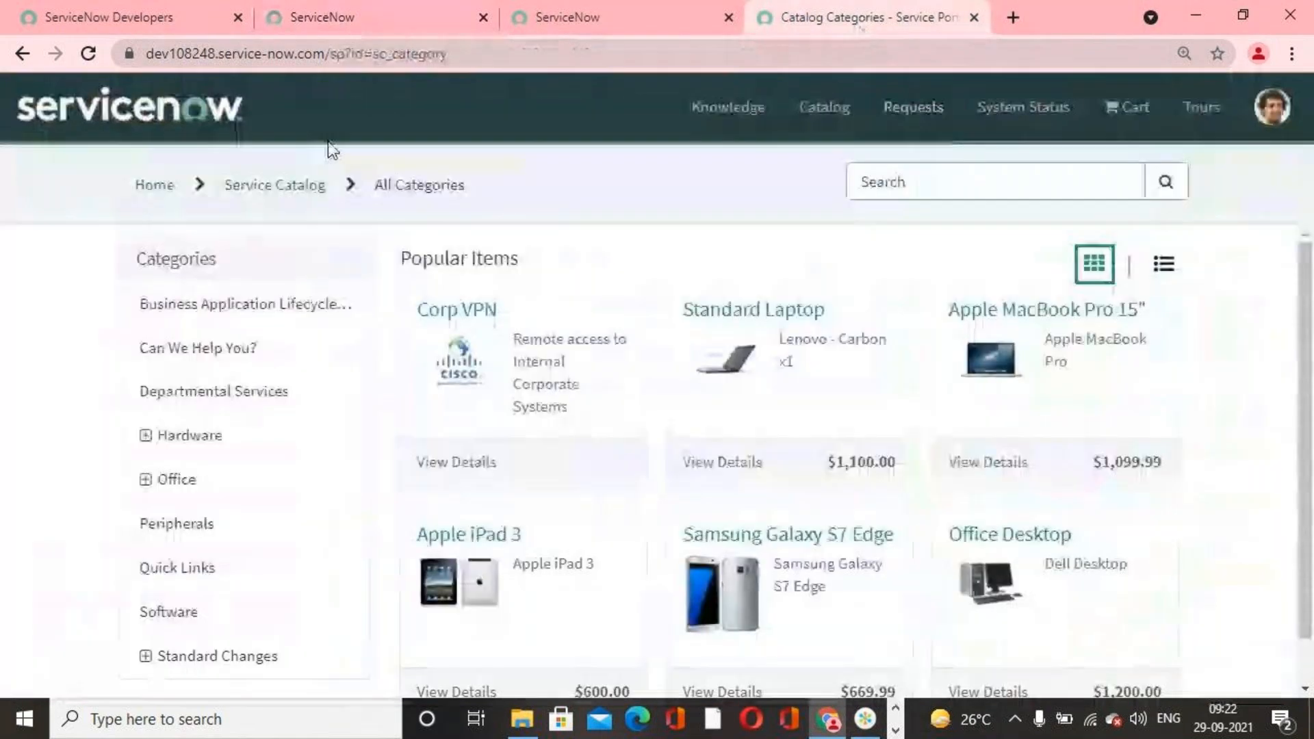
pyautogui.click(89, 54)
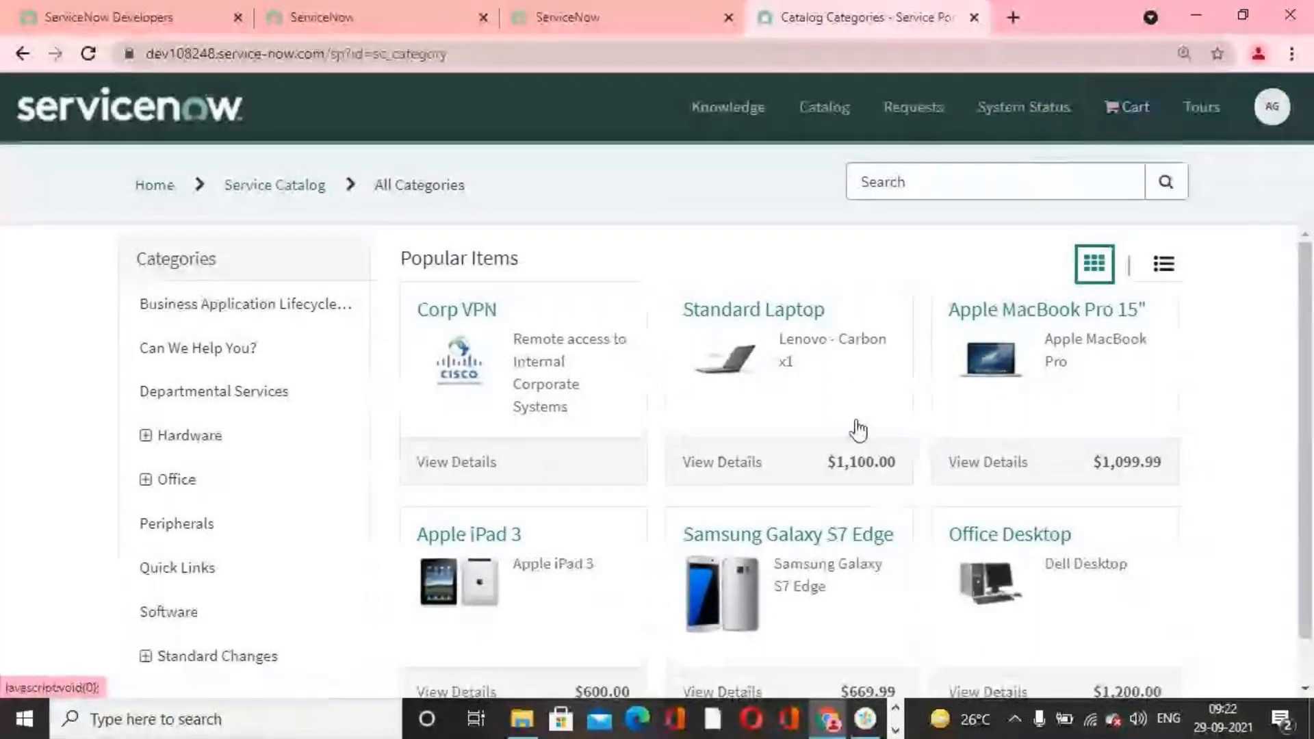
pyautogui.scroll(-1, 858, 428)
pyautogui.scroll(1, 688, 478)
pyautogui.scroll(-1, 668, 445)
pyautogui.scroll(1, 766, 476)
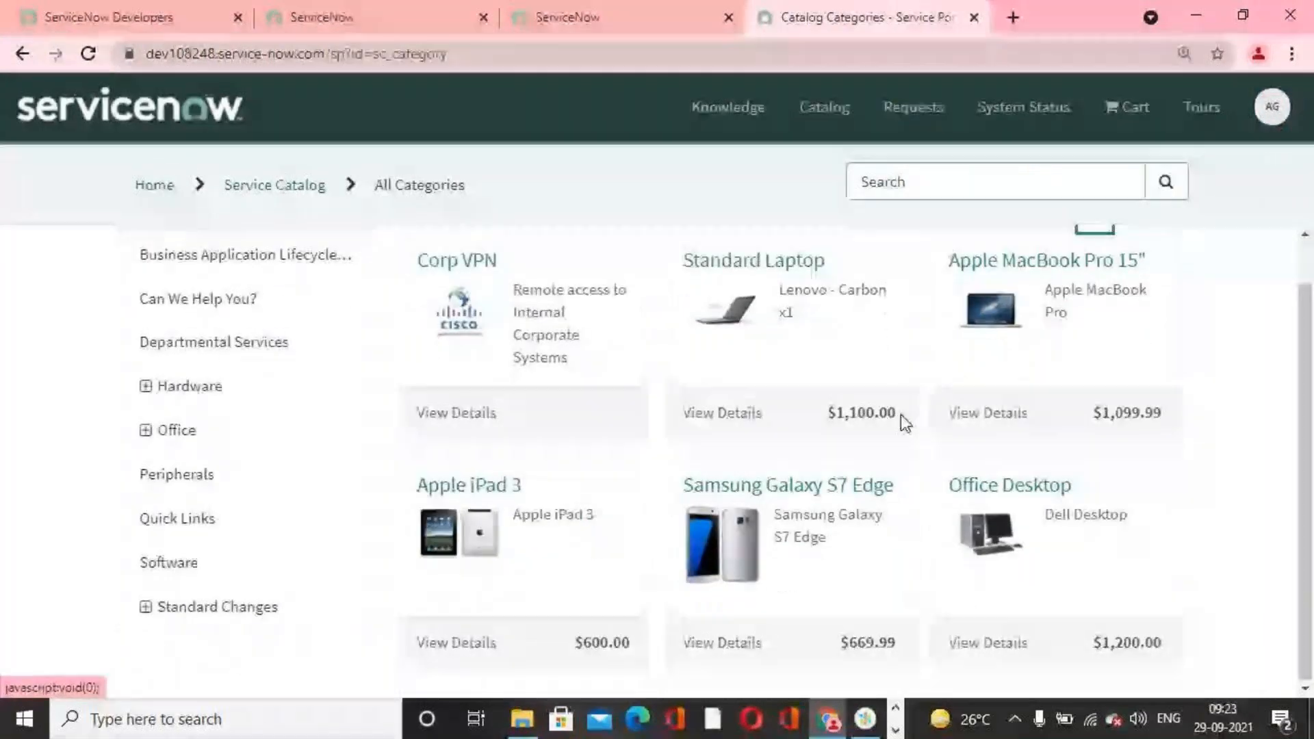
pyautogui.scroll(1, 899, 415)
# Step: End the IT user's impersonation and switch the session back to the System Administrator account
pyautogui.click(463, 10)
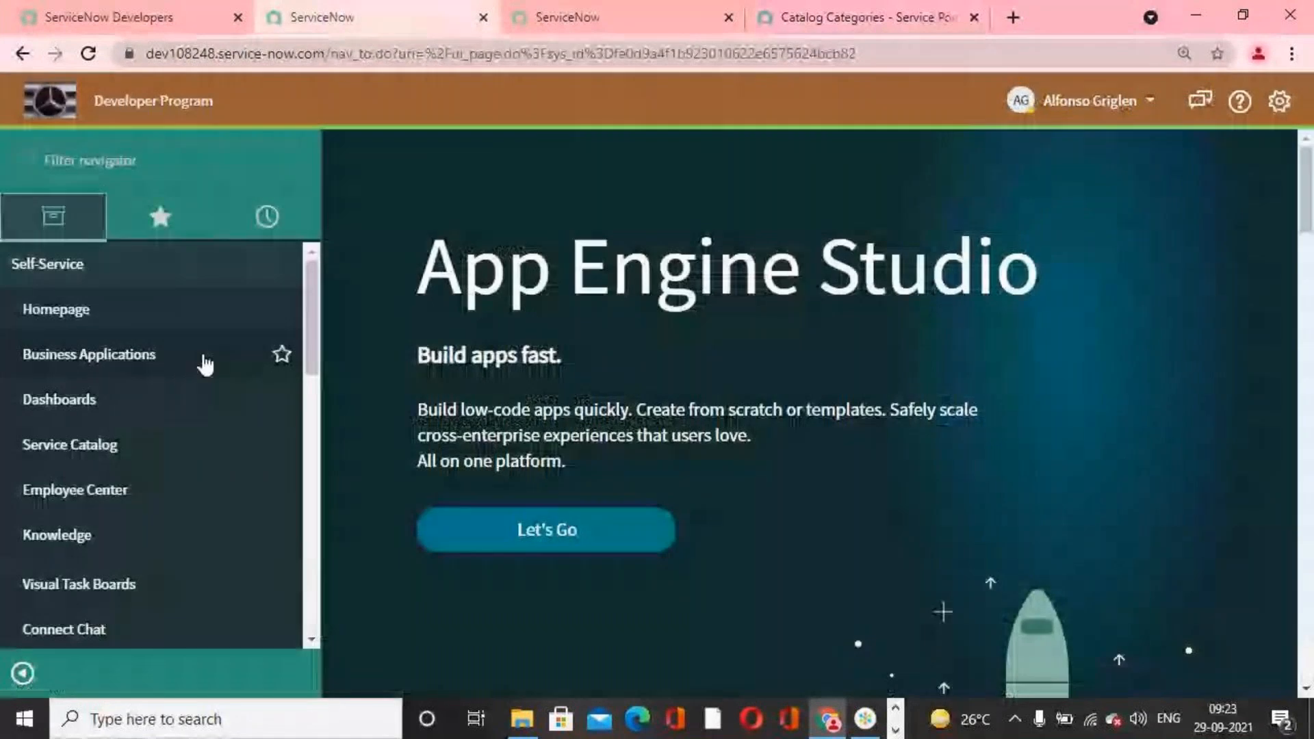
pyautogui.click(1089, 101)
pyautogui.click(1074, 169)
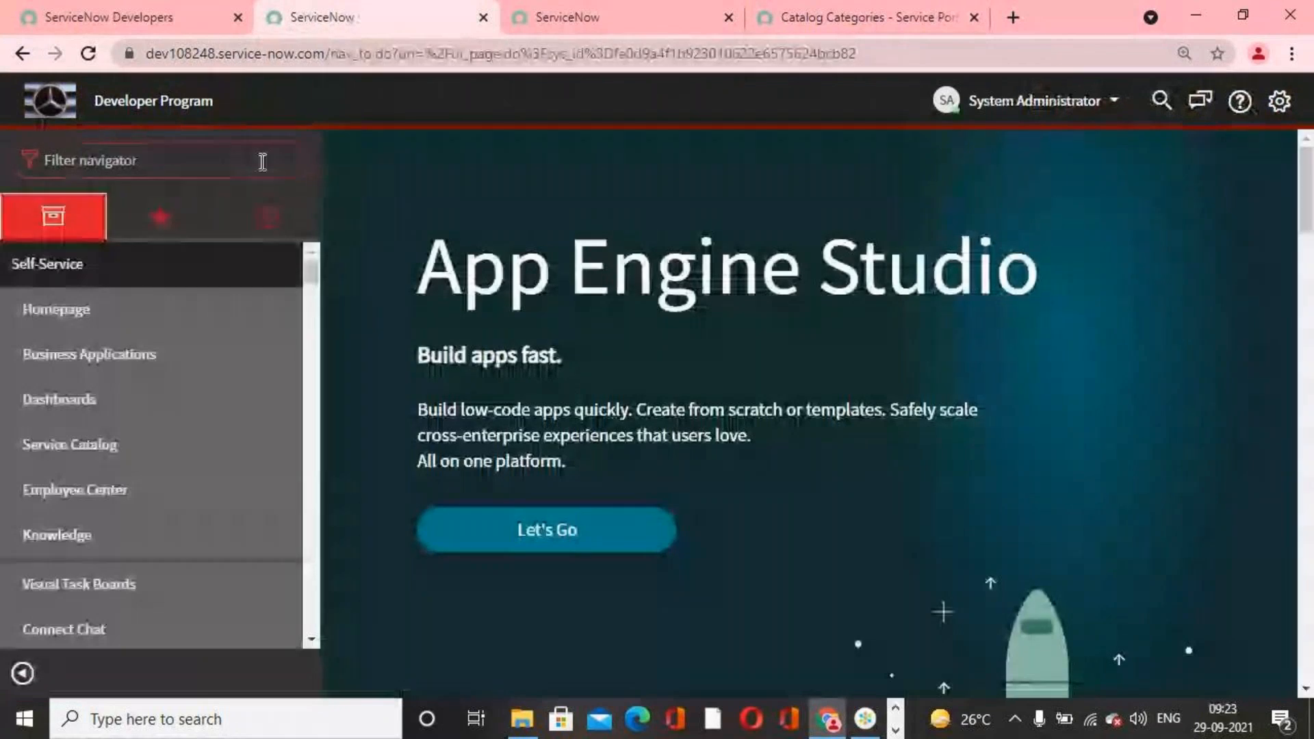
pyautogui.click(865, 729)
pyautogui.click(865, 733)
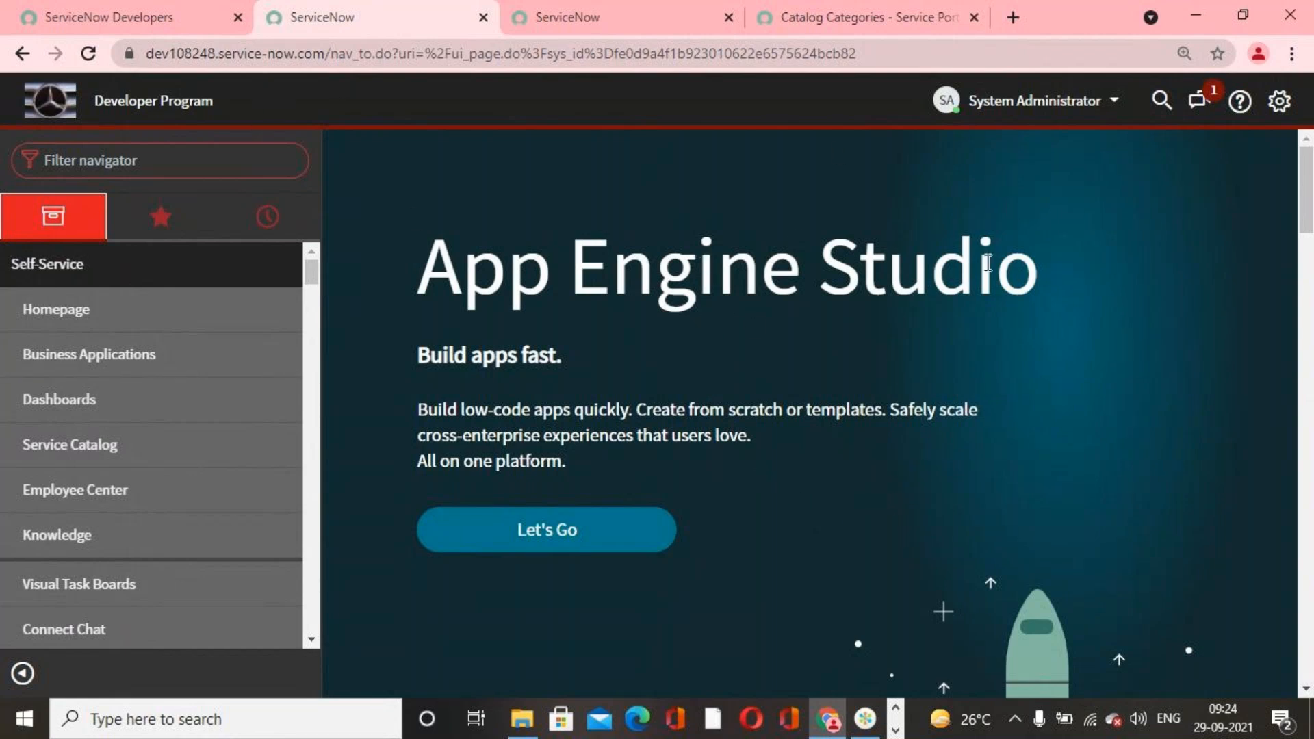
# Step: Impersonate the architect user from the System Administrator account's recent impersonations
pyautogui.click(136, 164)
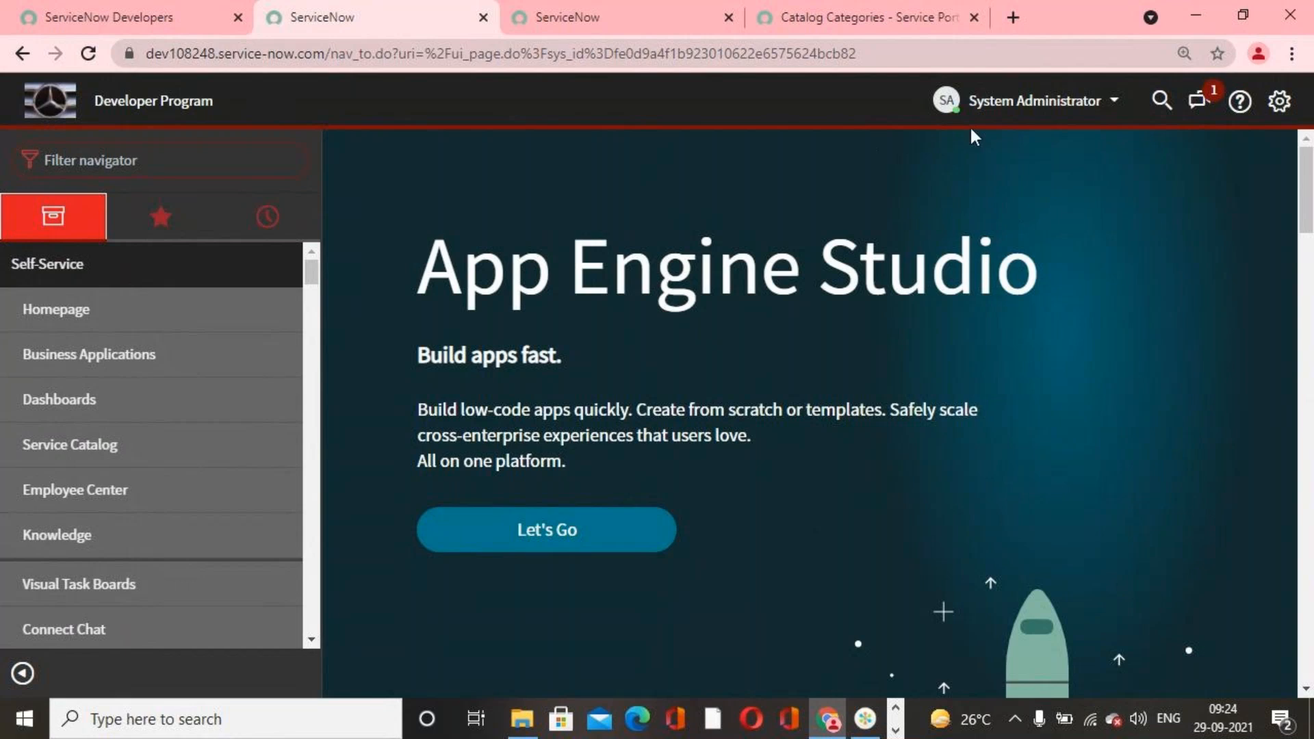
pyautogui.click(1027, 99)
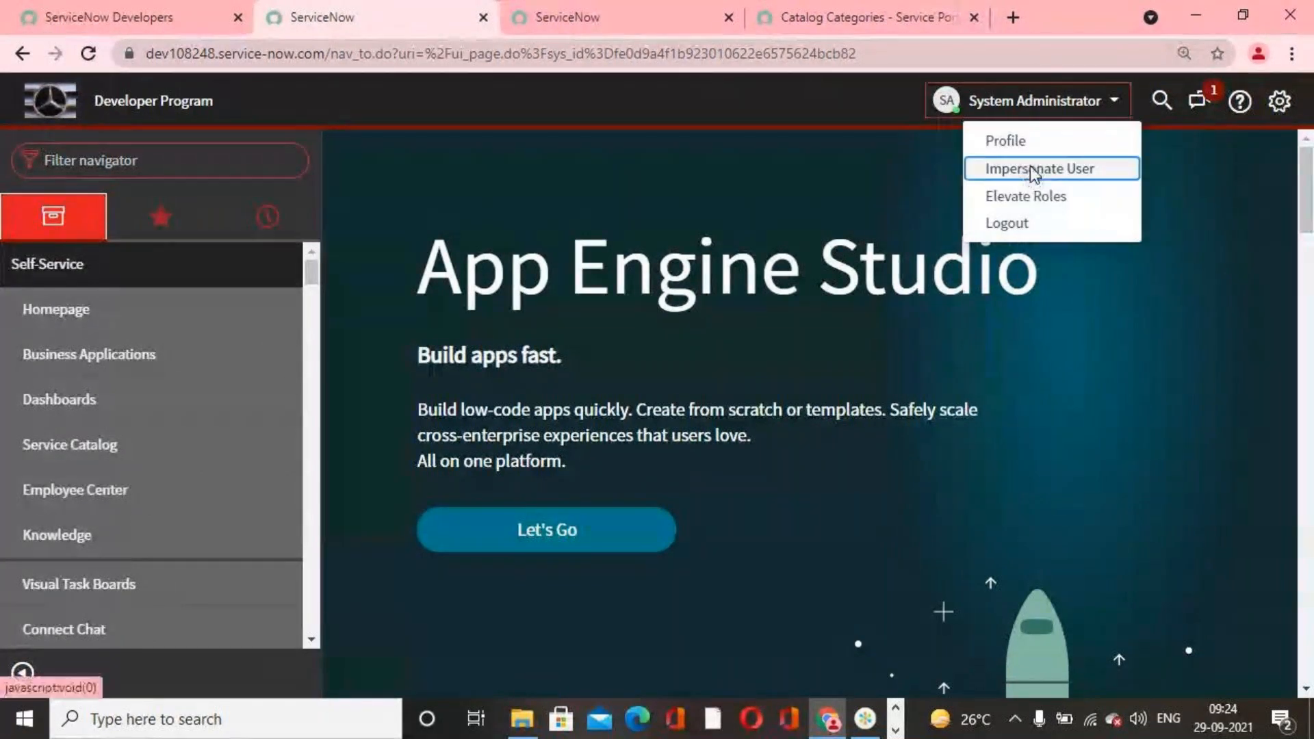
pyautogui.click(1035, 172)
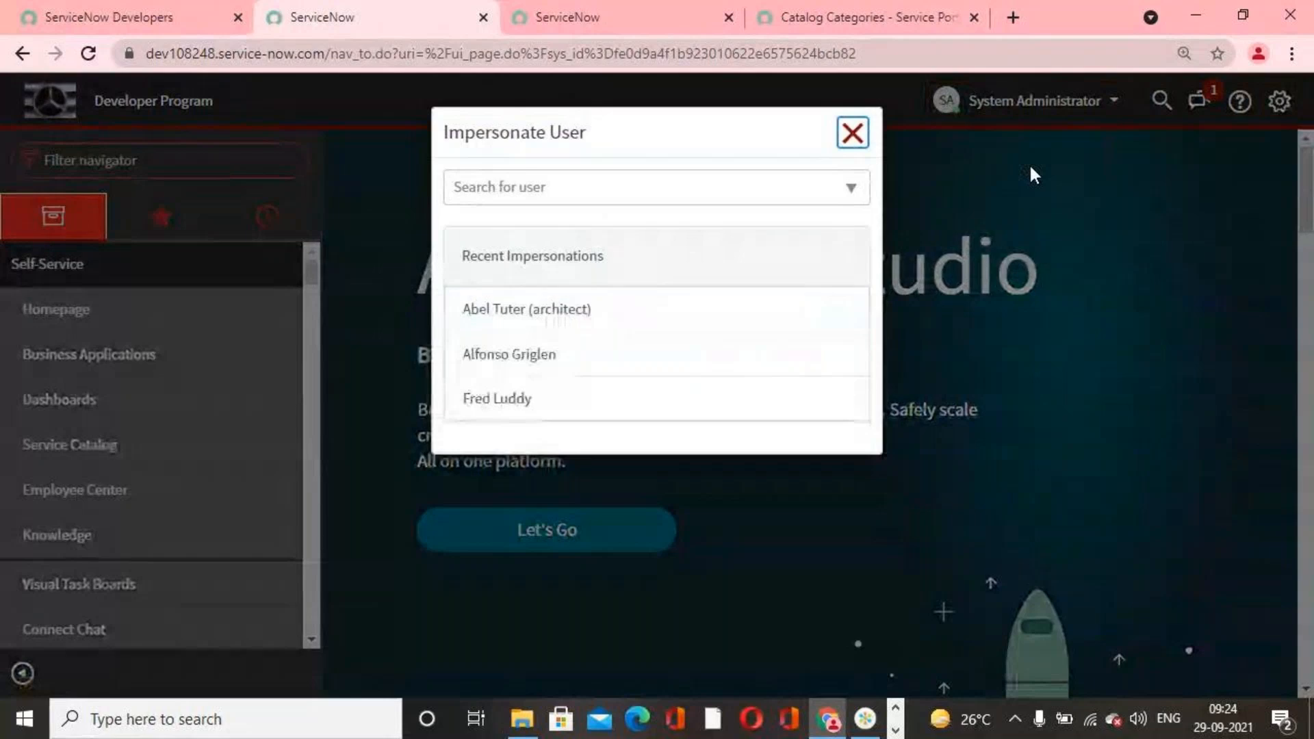
pyautogui.click(593, 322)
# Step: Reload the portal's catalog categories page as the architect user and look for I Phone 13s Pro among the Popular Items
pyautogui.click(817, 15)
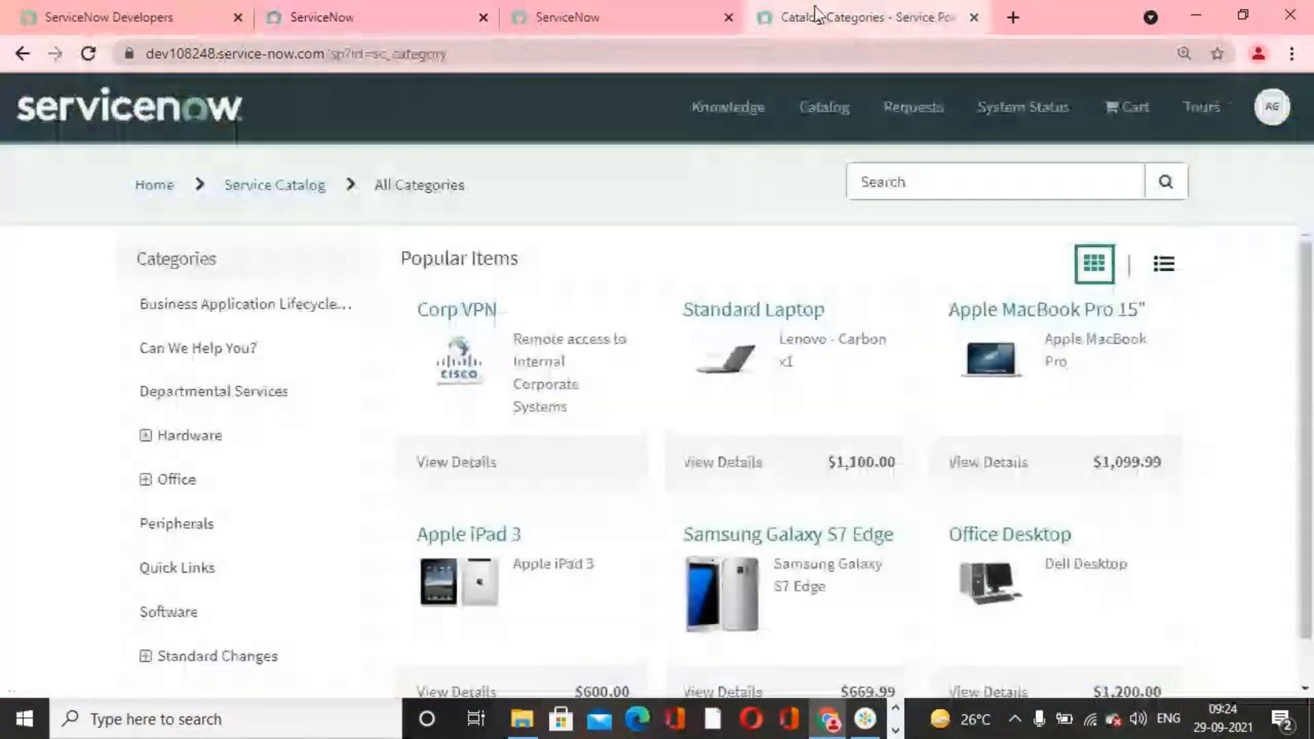
pyautogui.click(82, 57)
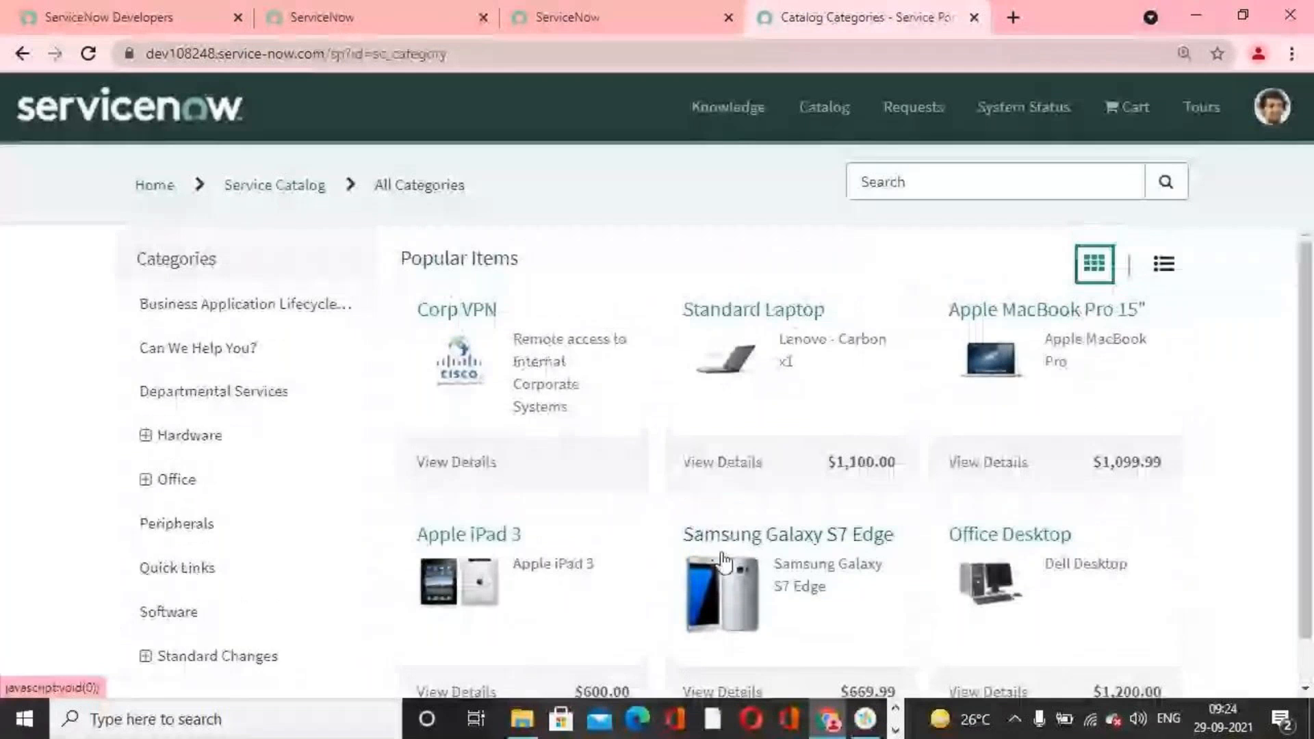
pyautogui.scroll(-1, 601, 419)
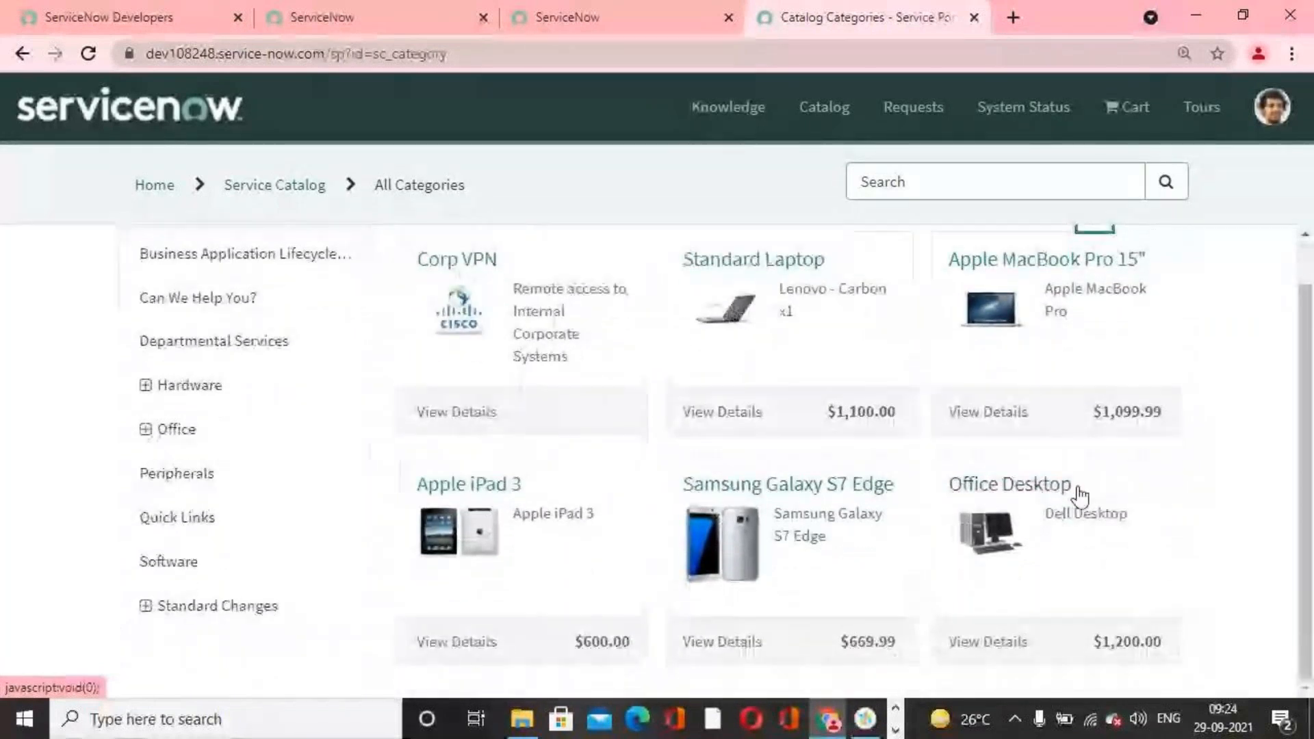
pyautogui.scroll(1, 1080, 494)
pyautogui.click(88, 54)
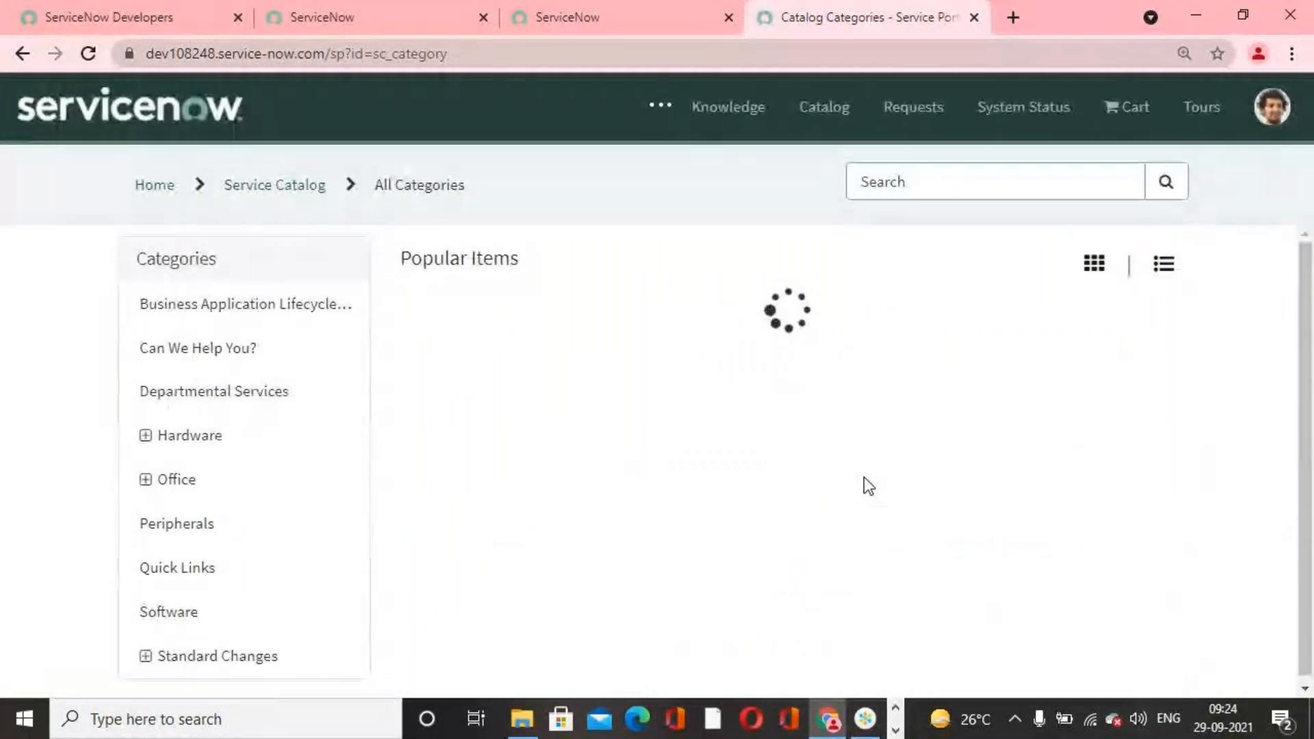
pyautogui.scroll(-1, 864, 478)
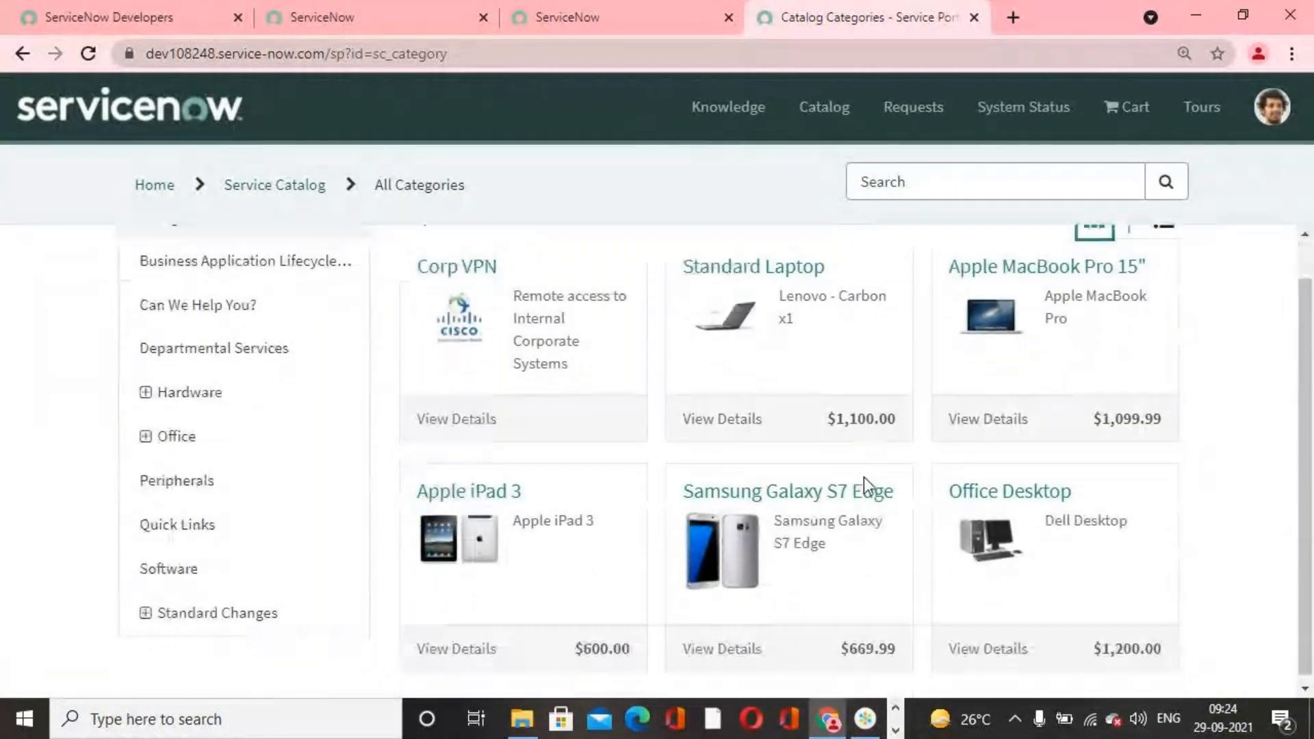
pyautogui.scroll(1, 1021, 510)
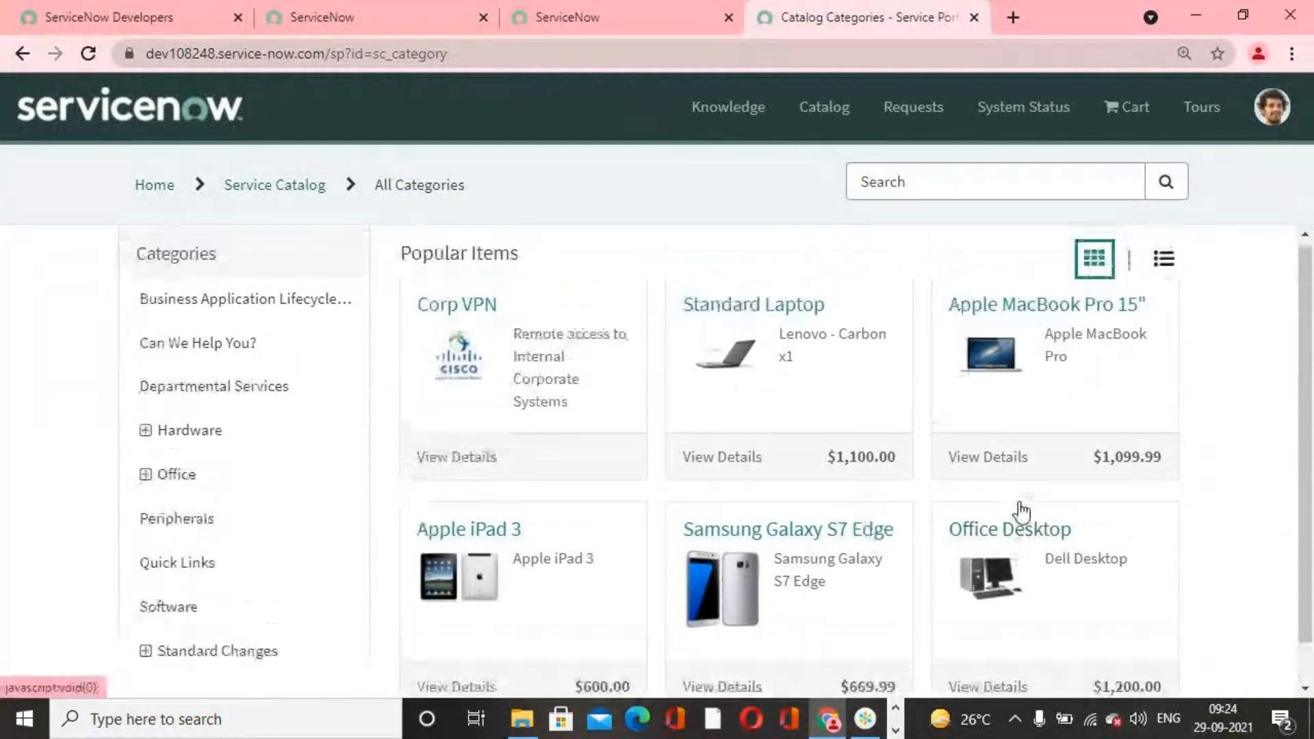
pyautogui.scroll(-1, 643, 429)
pyautogui.scroll(1, 644, 429)
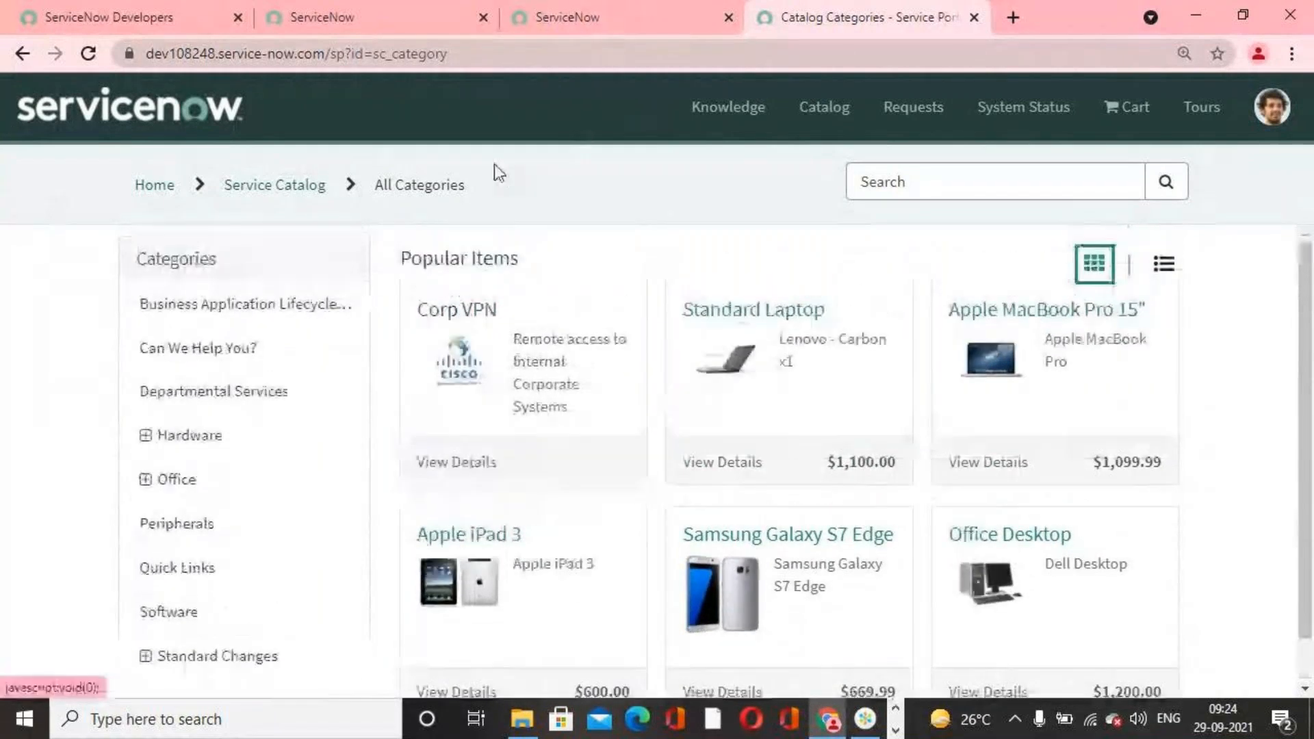
# Step: Check which account is being impersonated, and reopen the portal's catalog to recheck its Popular Items for I Phone 13s Pro
pyautogui.click(597, 18)
pyautogui.click(411, 21)
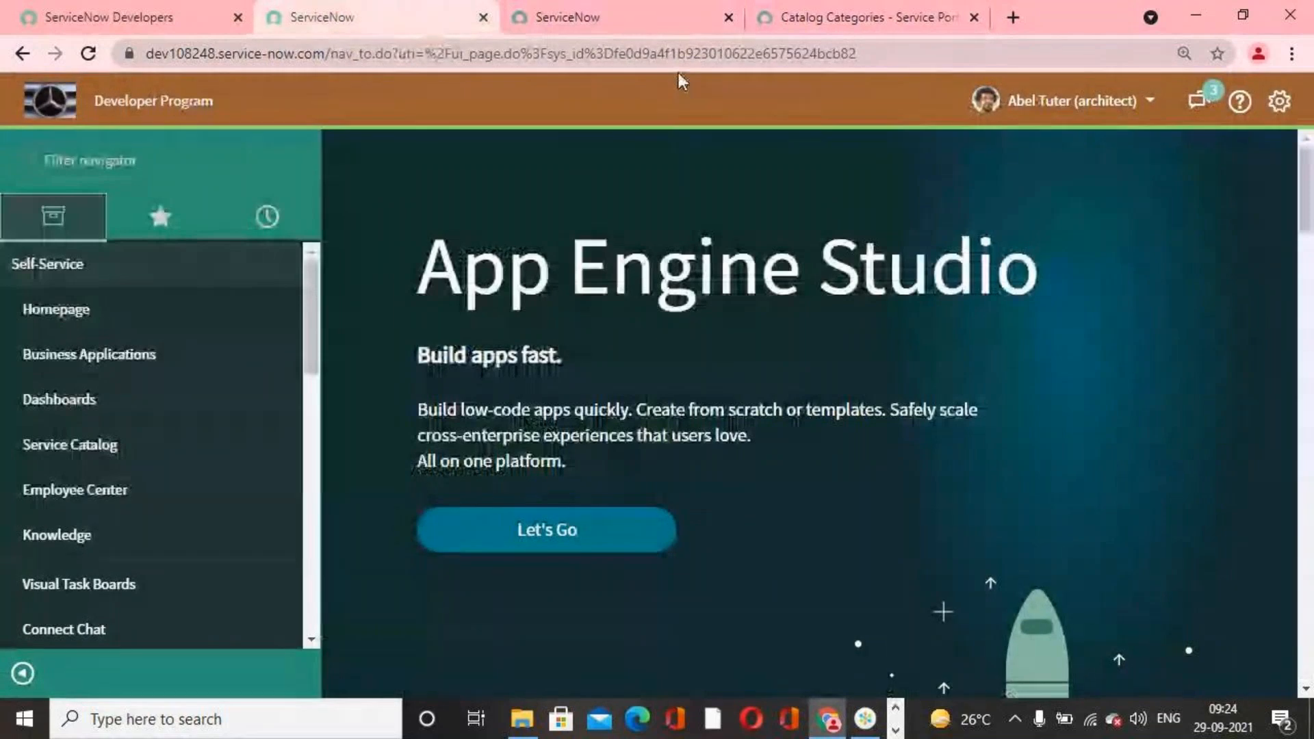
pyautogui.click(666, 29)
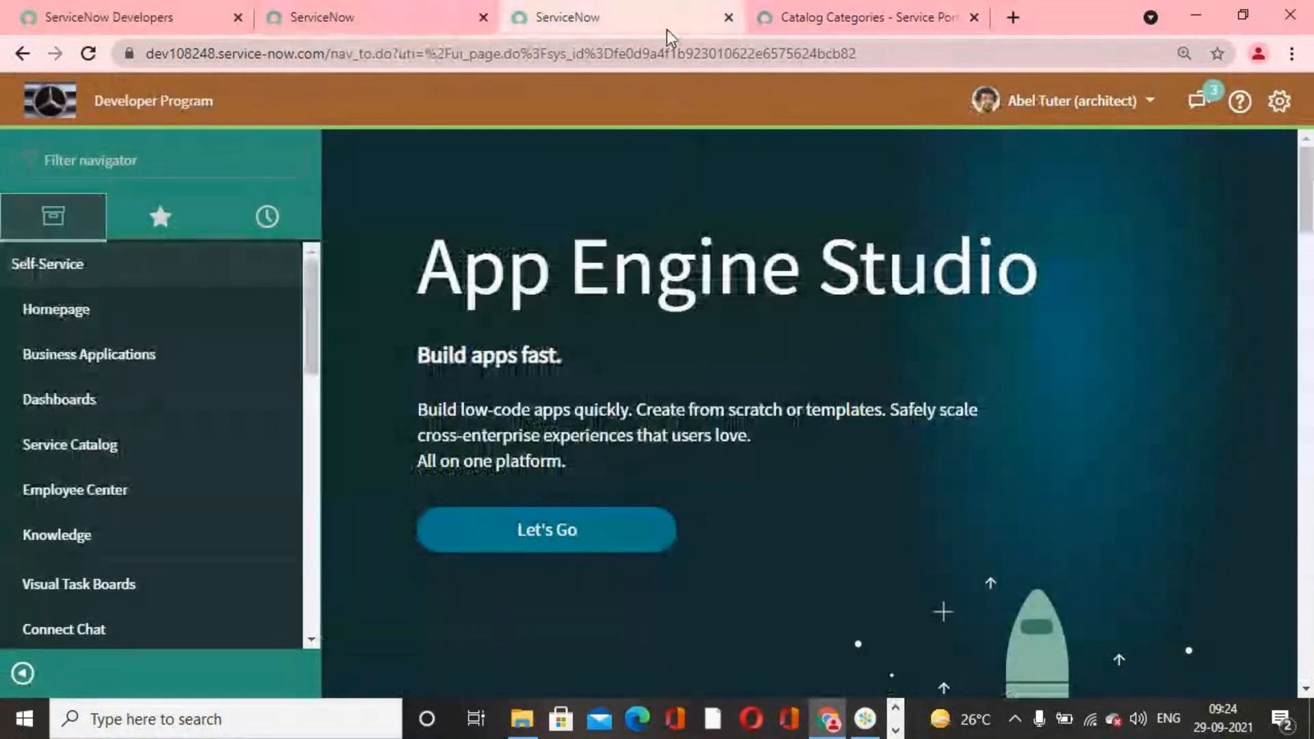
pyautogui.click(843, 18)
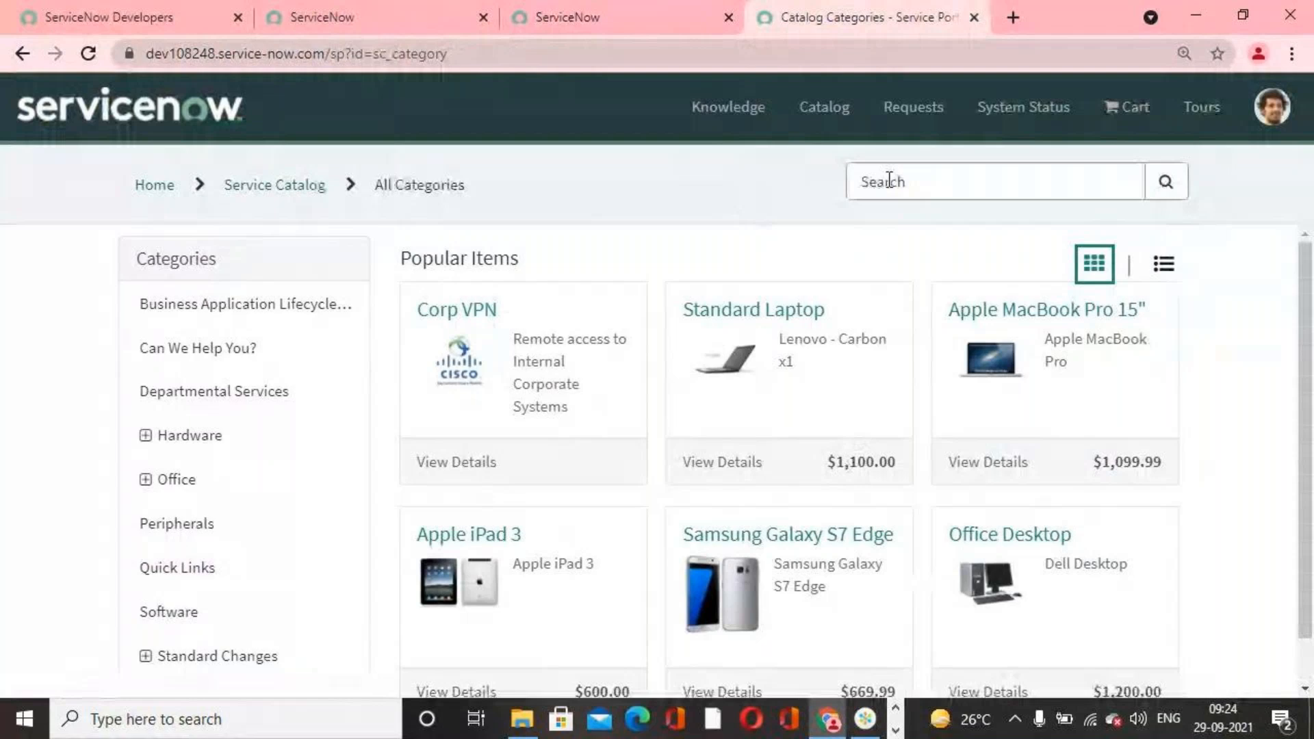
pyautogui.click(824, 106)
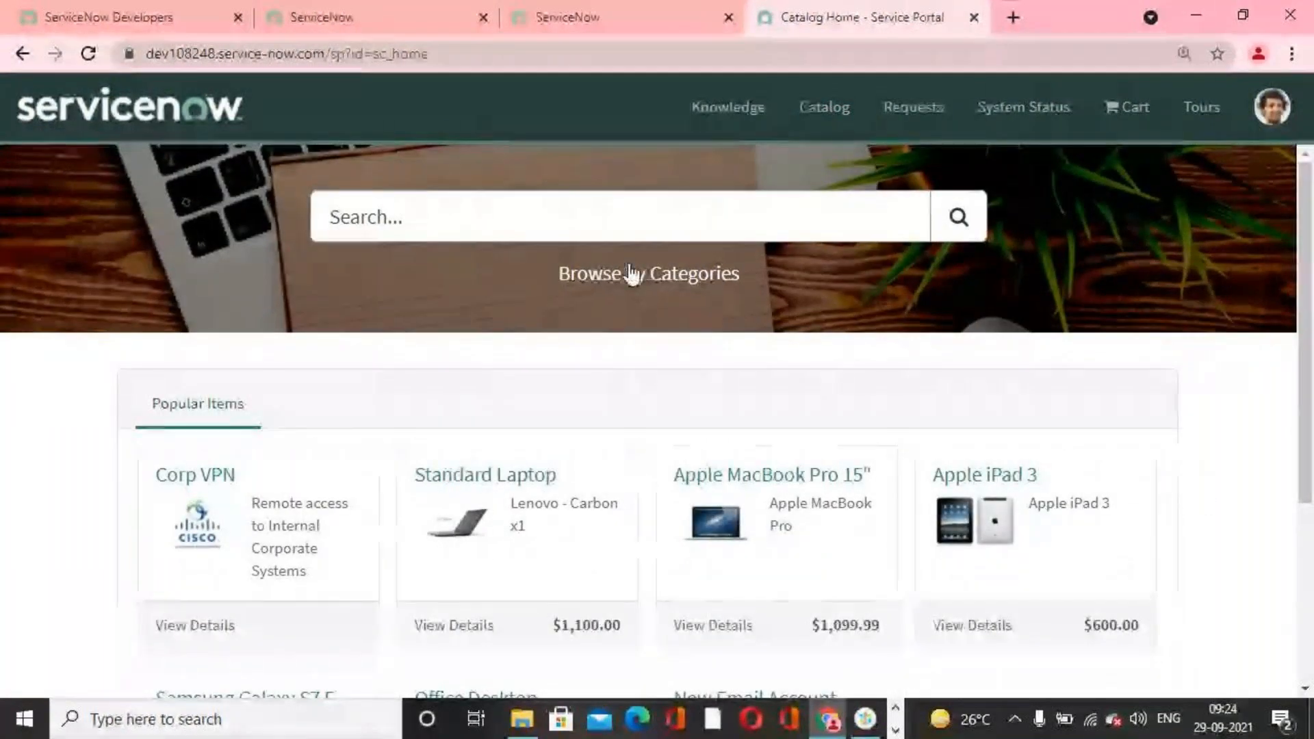
pyautogui.click(628, 273)
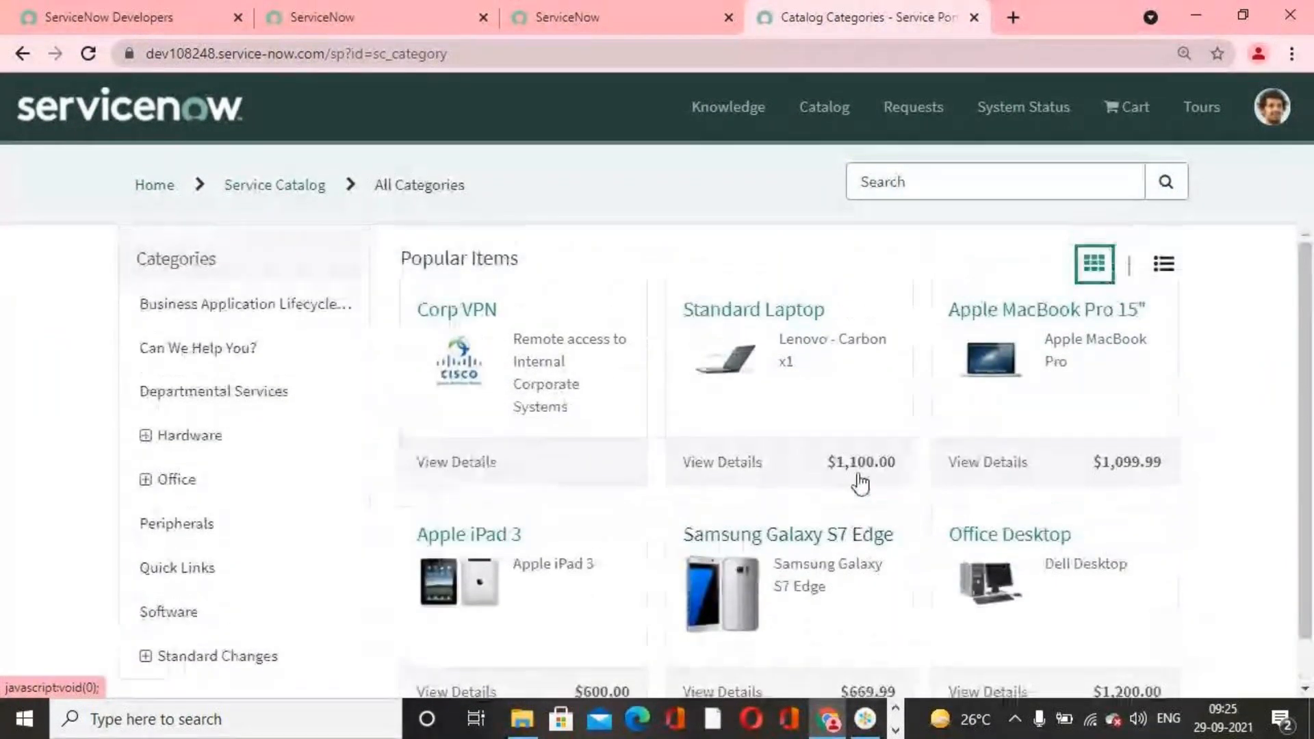
pyautogui.click(640, 12)
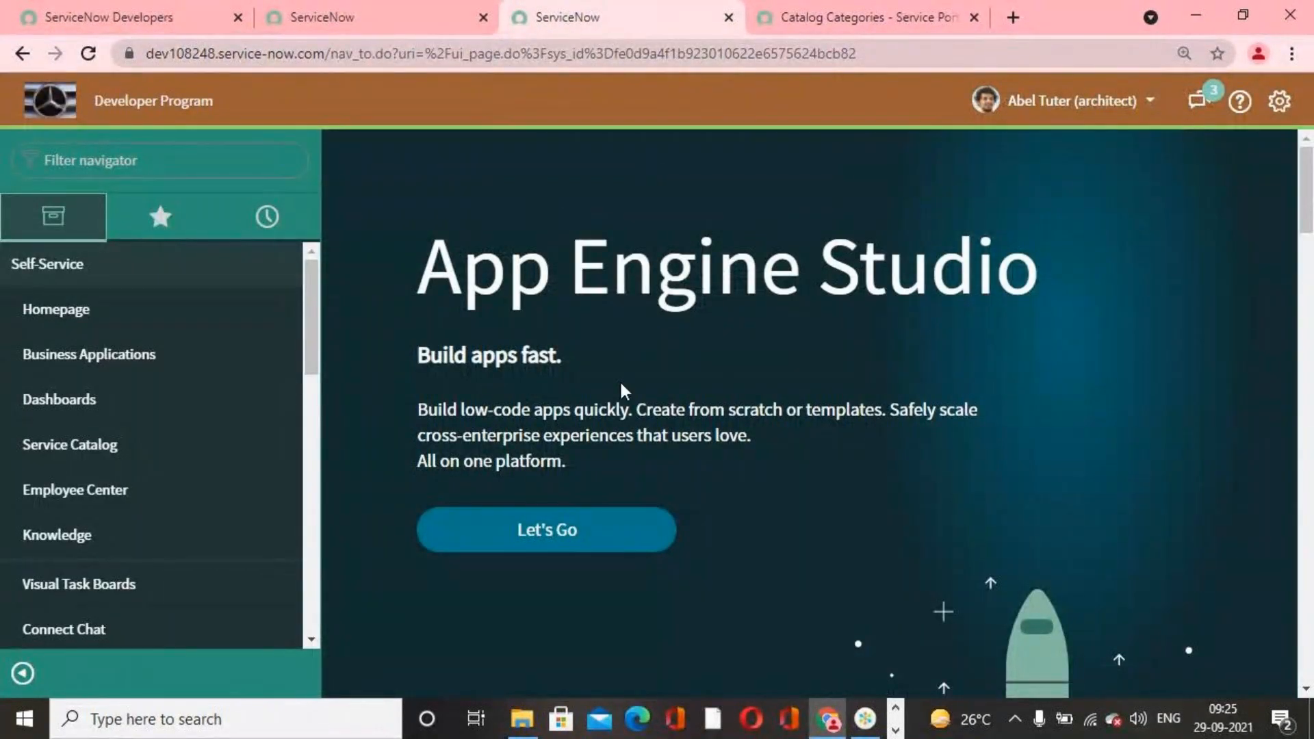
pyautogui.click(1205, 101)
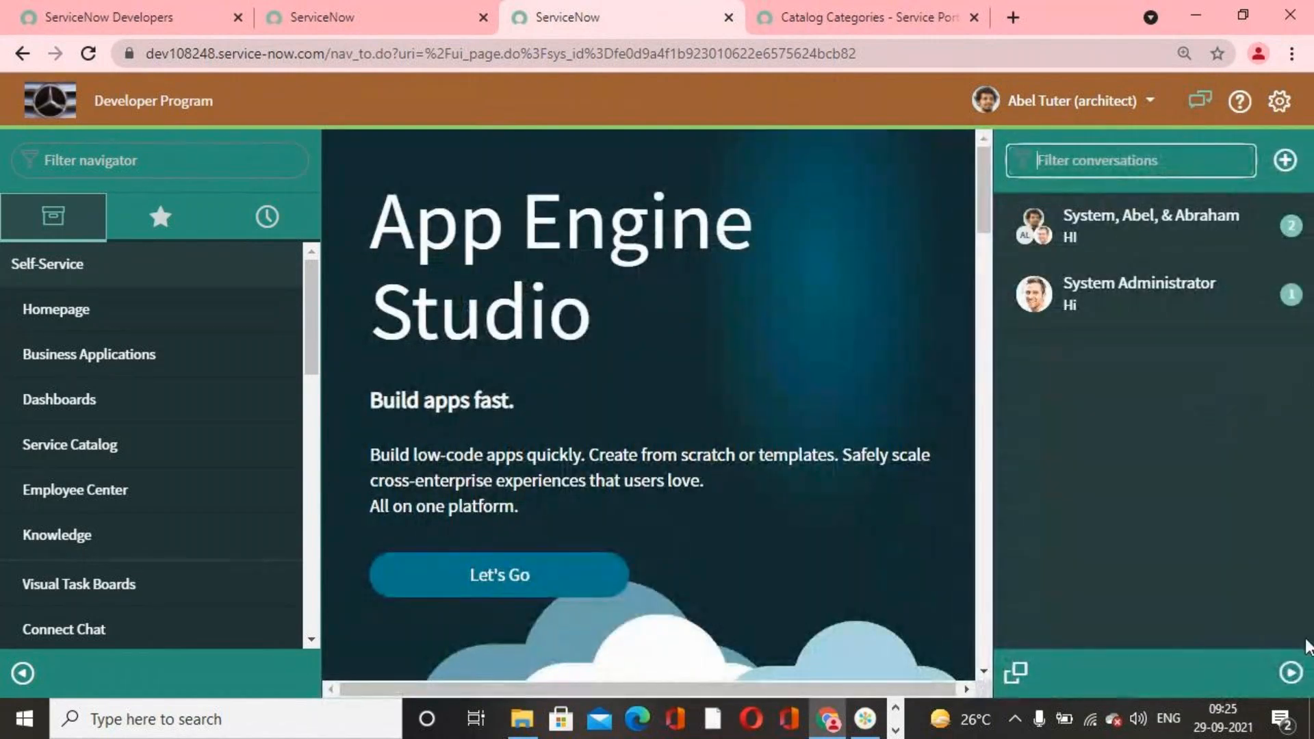
pyautogui.click(1291, 673)
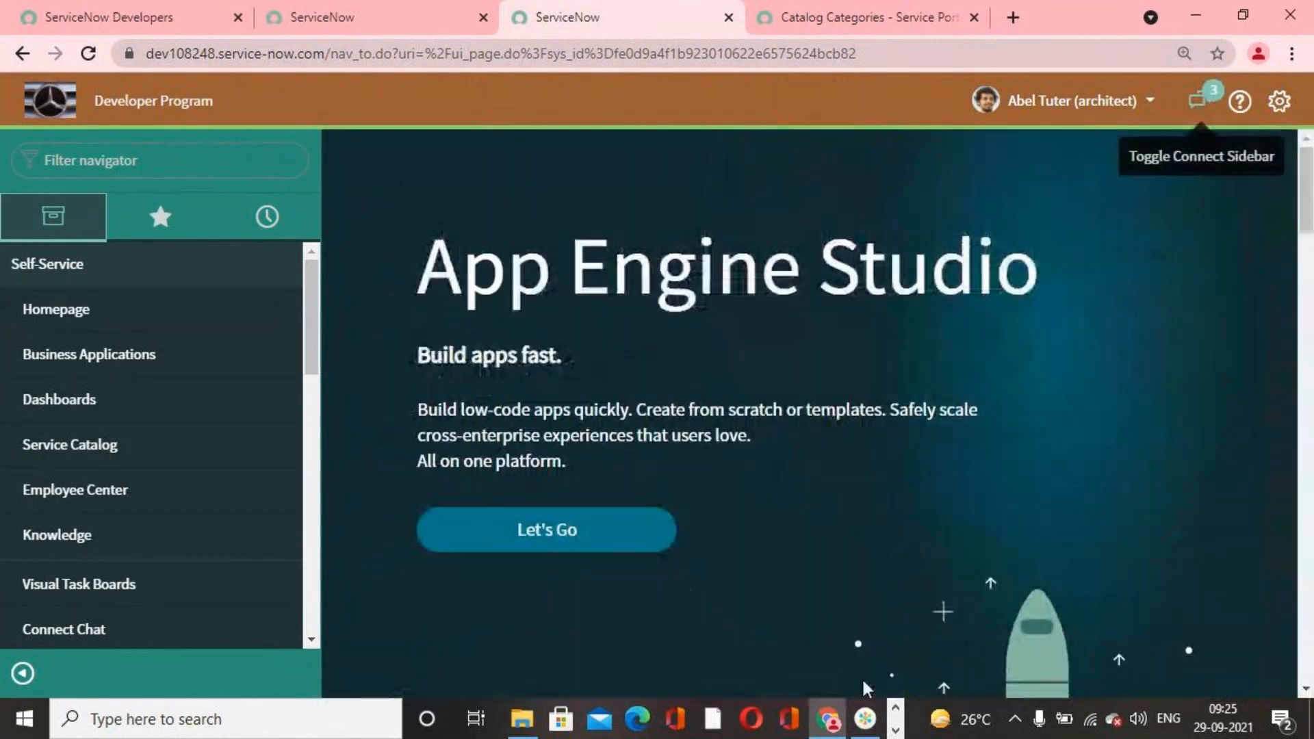
pyautogui.click(532, 730)
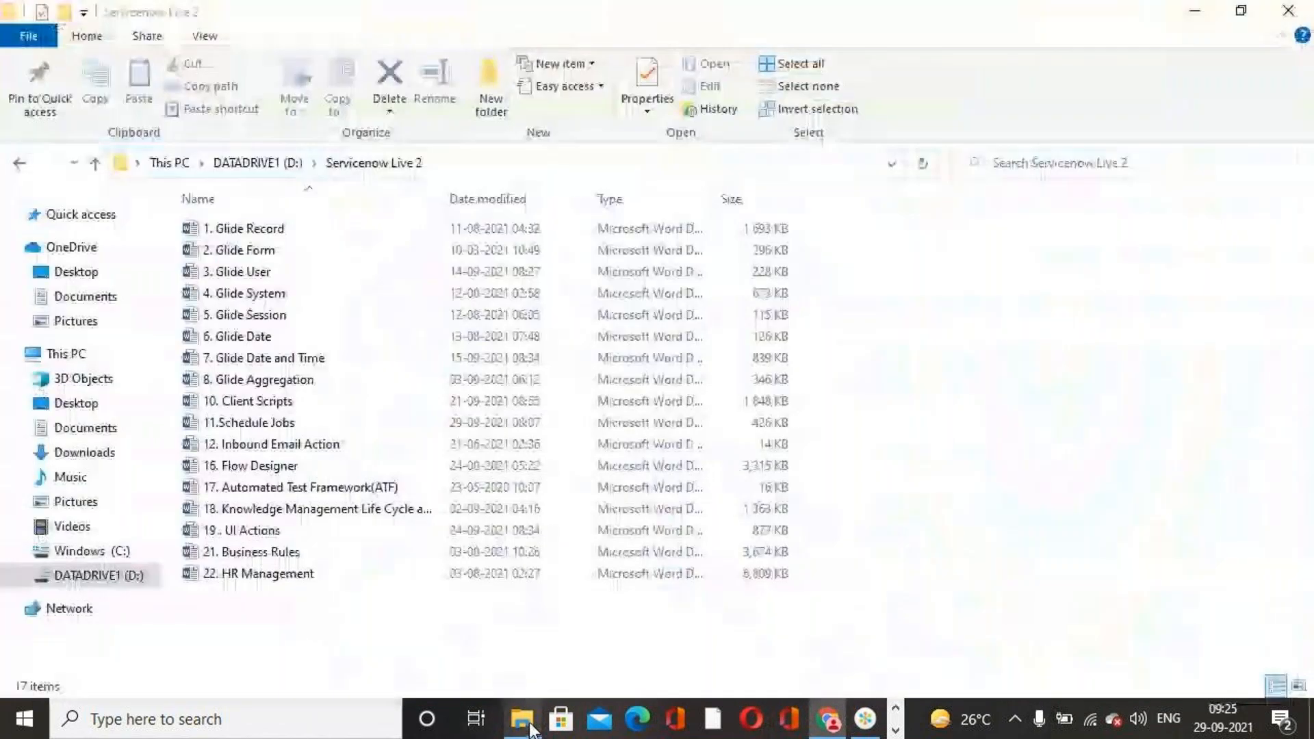
pyautogui.click(1287, 10)
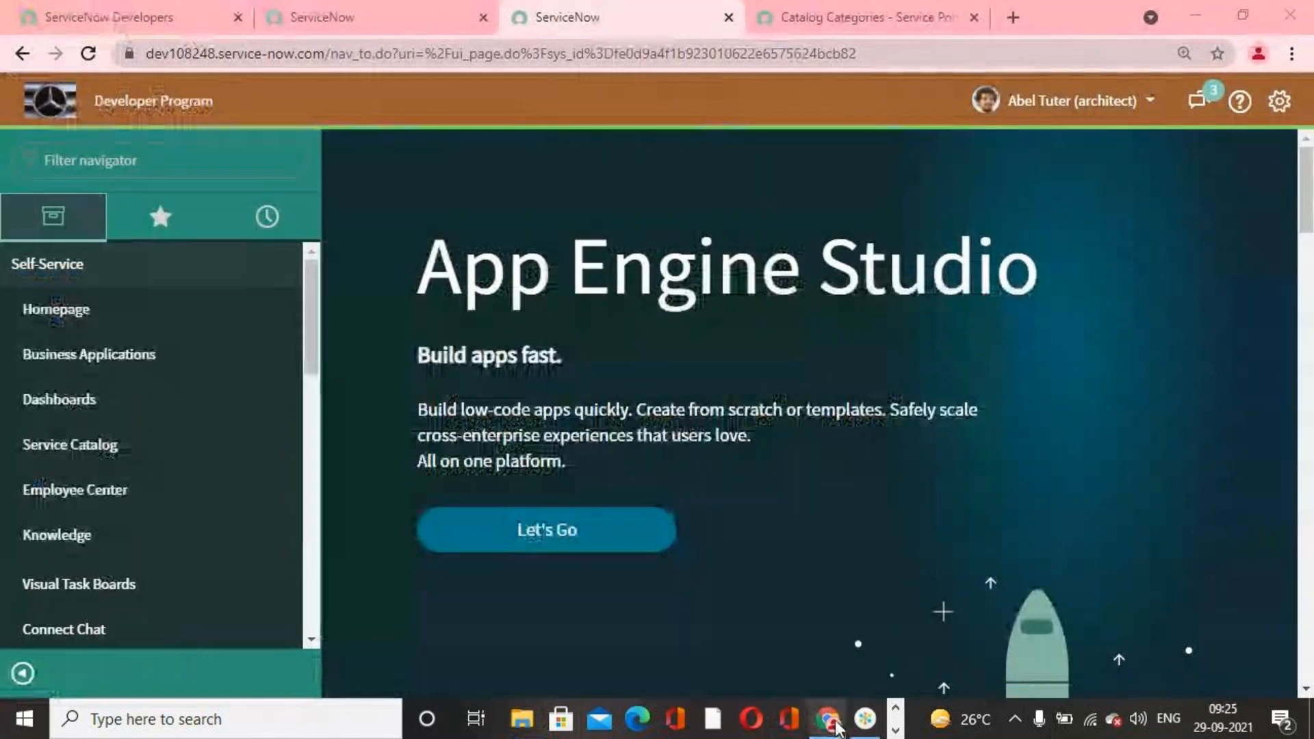
pyautogui.moveTo(830, 727)
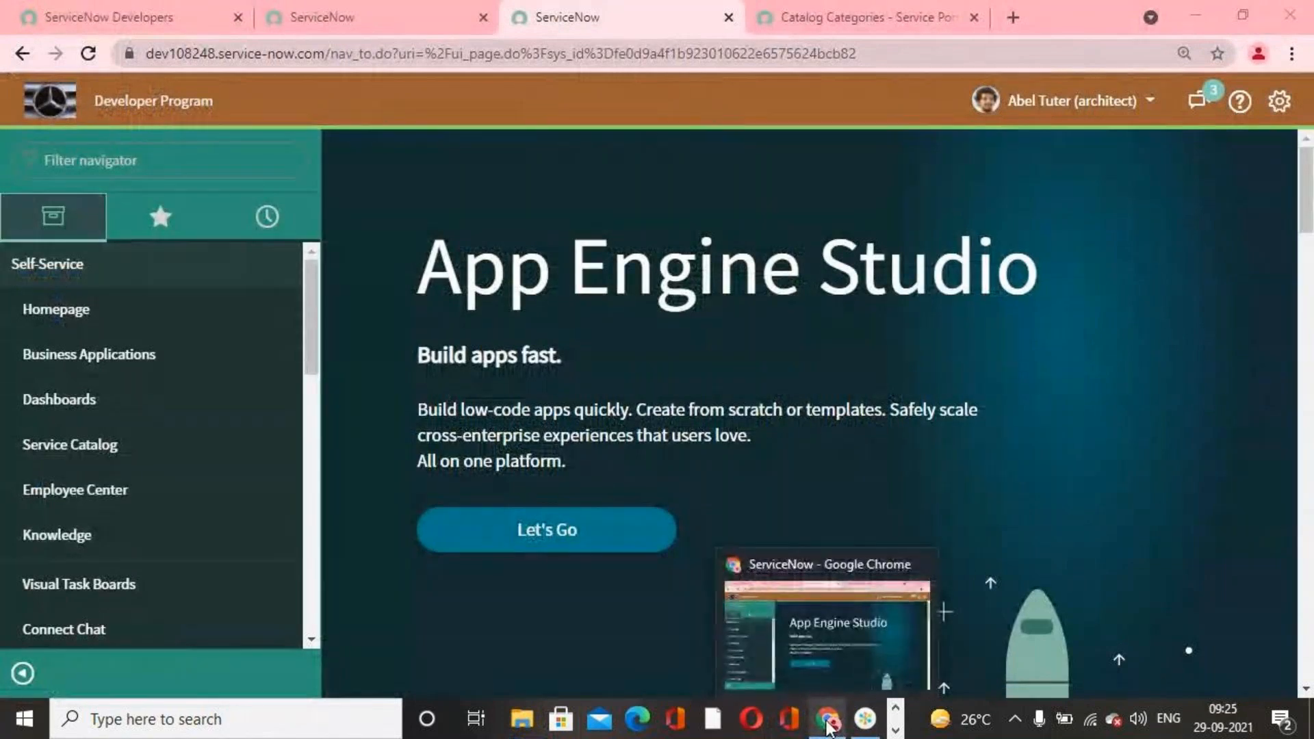
pyautogui.click(820, 650)
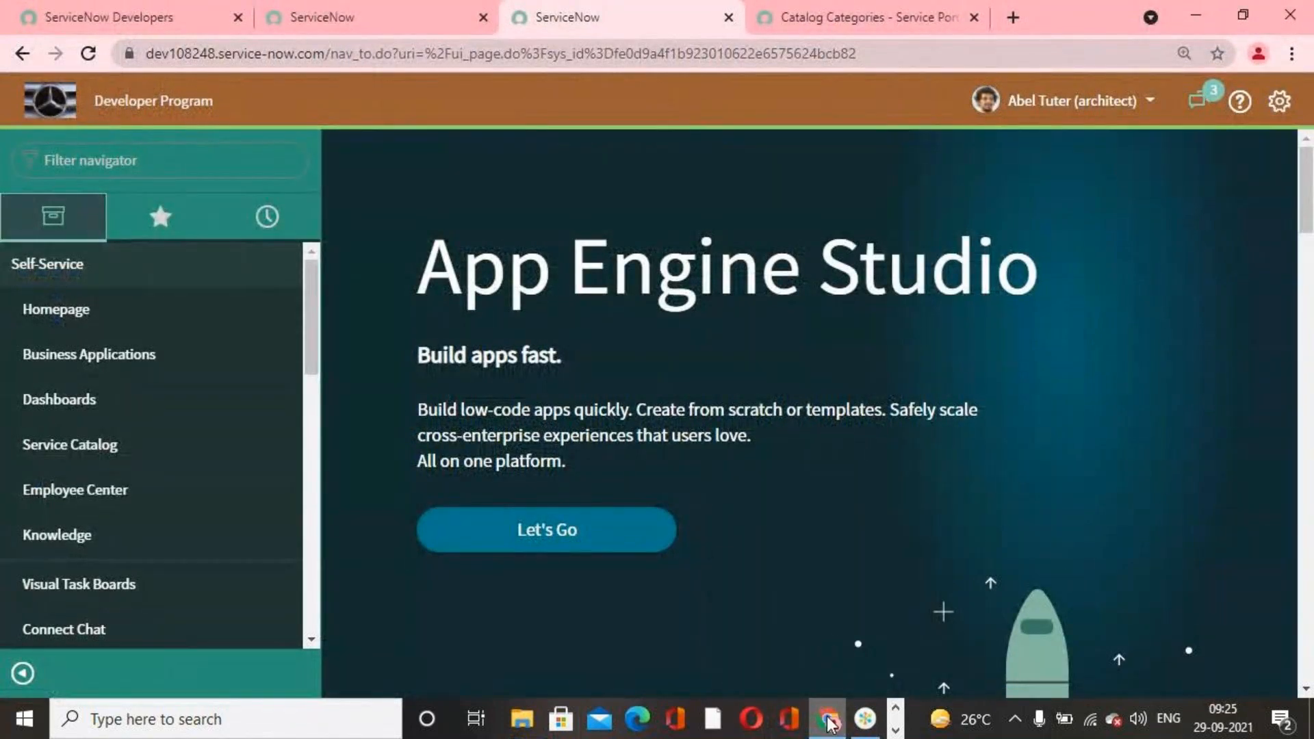
pyautogui.moveTo(830, 723)
pyautogui.click(805, 646)
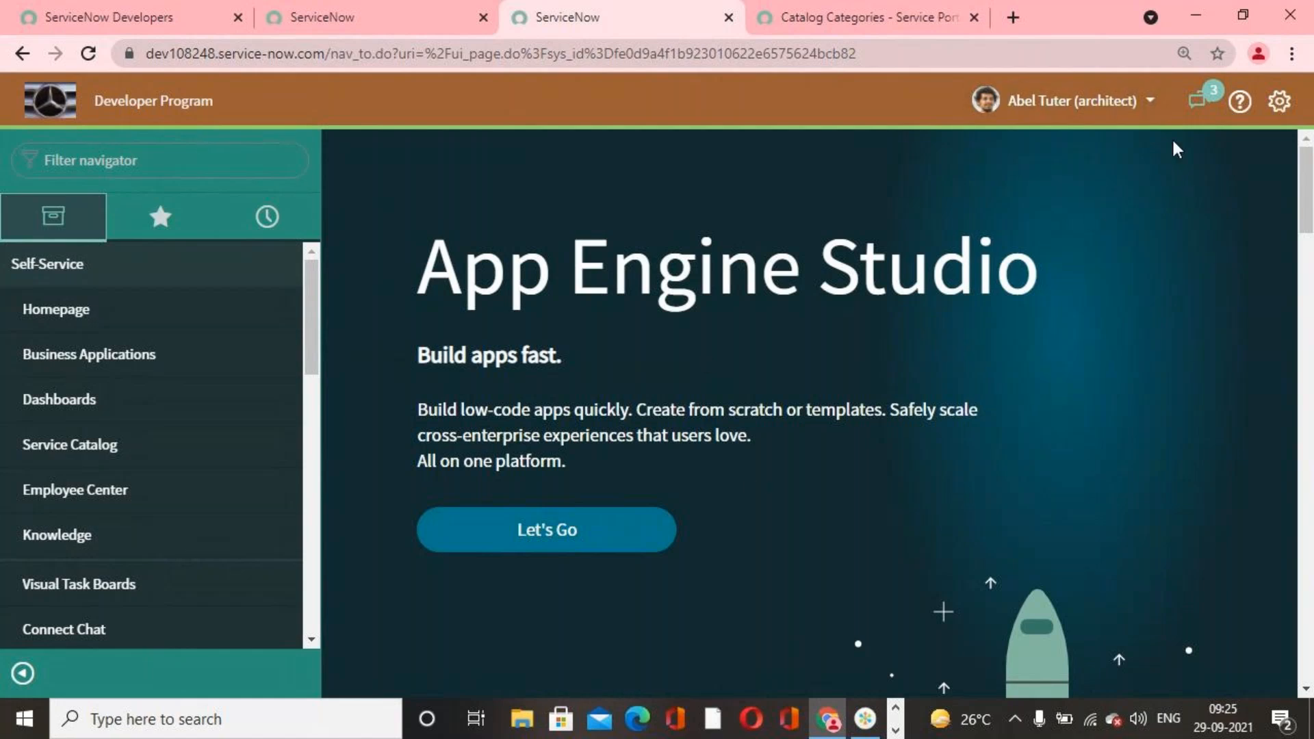
# Step: Switch the impersonation to the last user among the recent impersonations by searching for that user's first name
pyautogui.click(1074, 101)
pyautogui.click(445, 17)
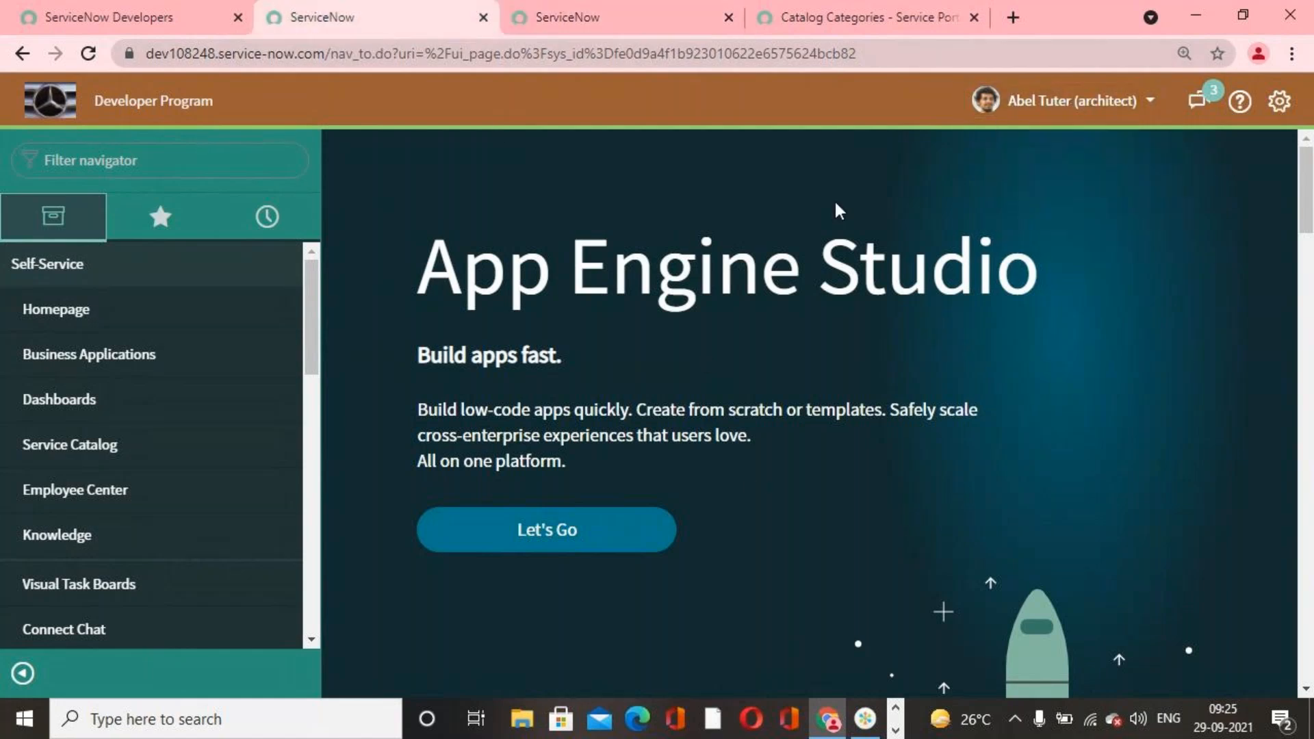
pyautogui.click(1014, 100)
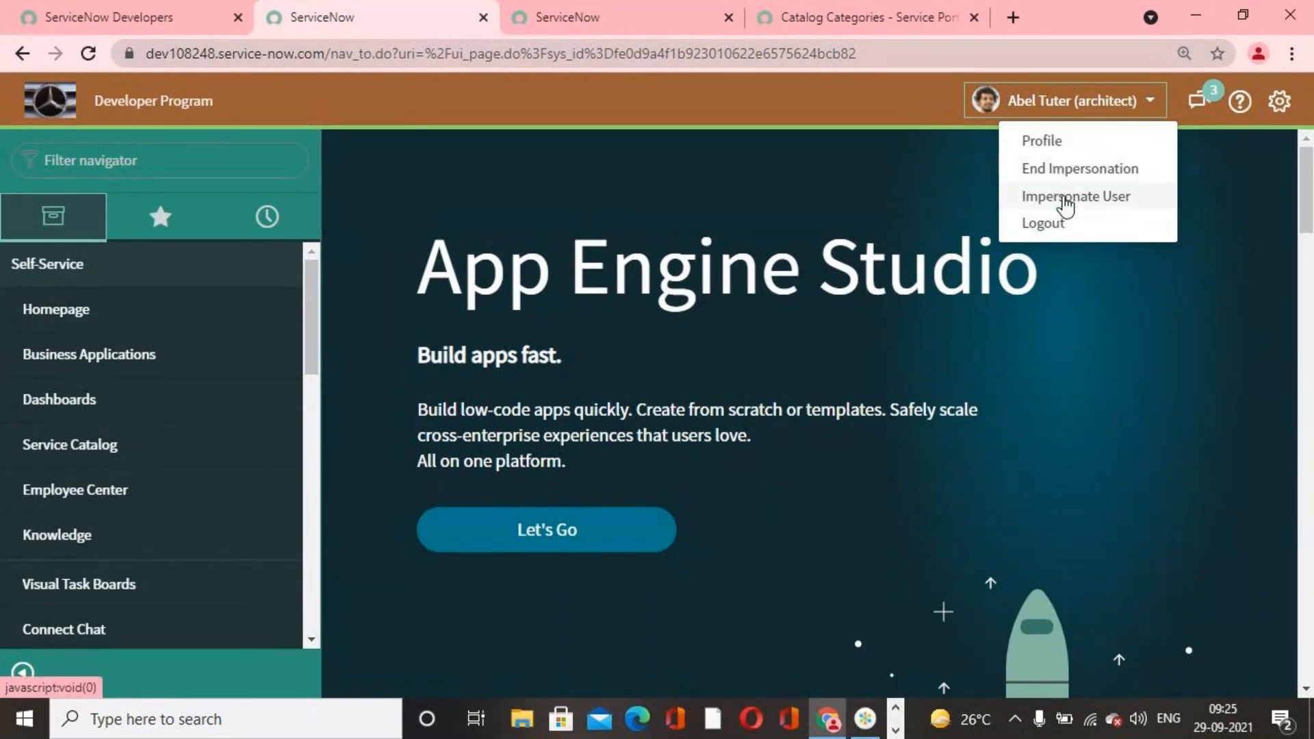
pyautogui.click(1065, 198)
pyautogui.click(639, 191)
pyautogui.write('fred')
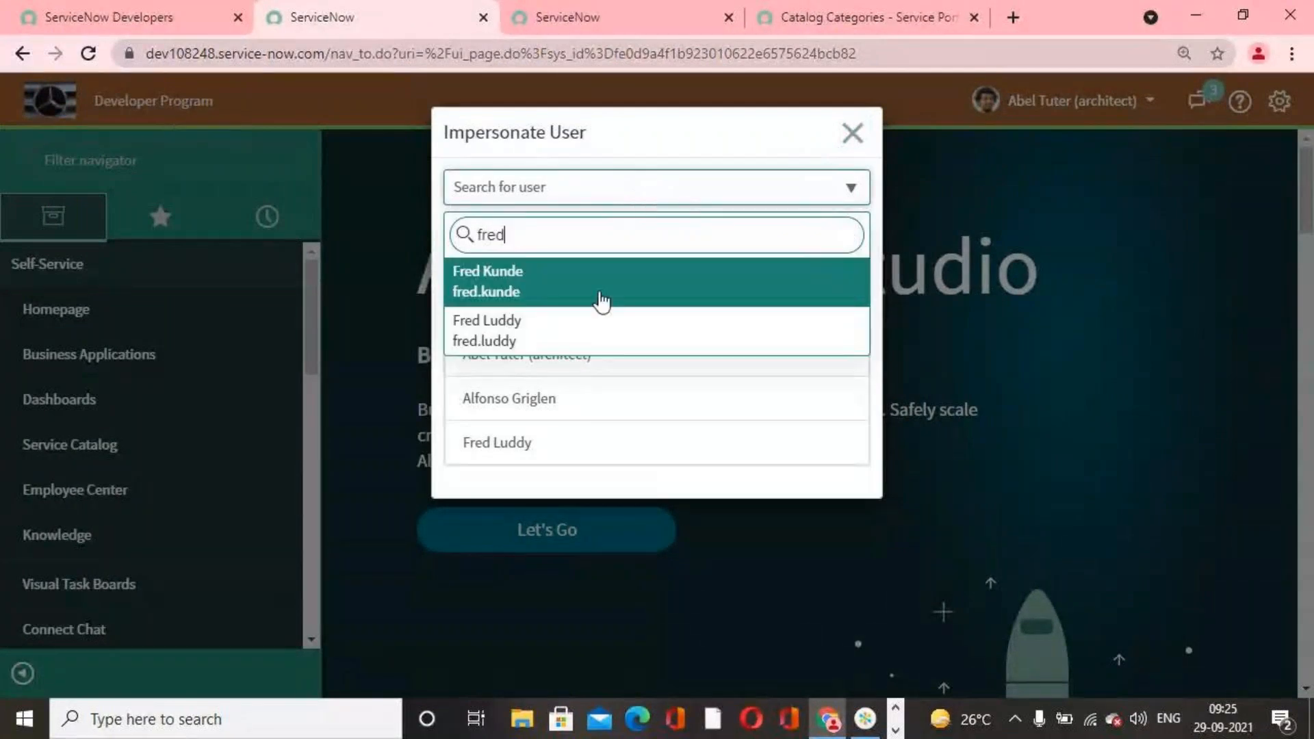
pyautogui.click(586, 327)
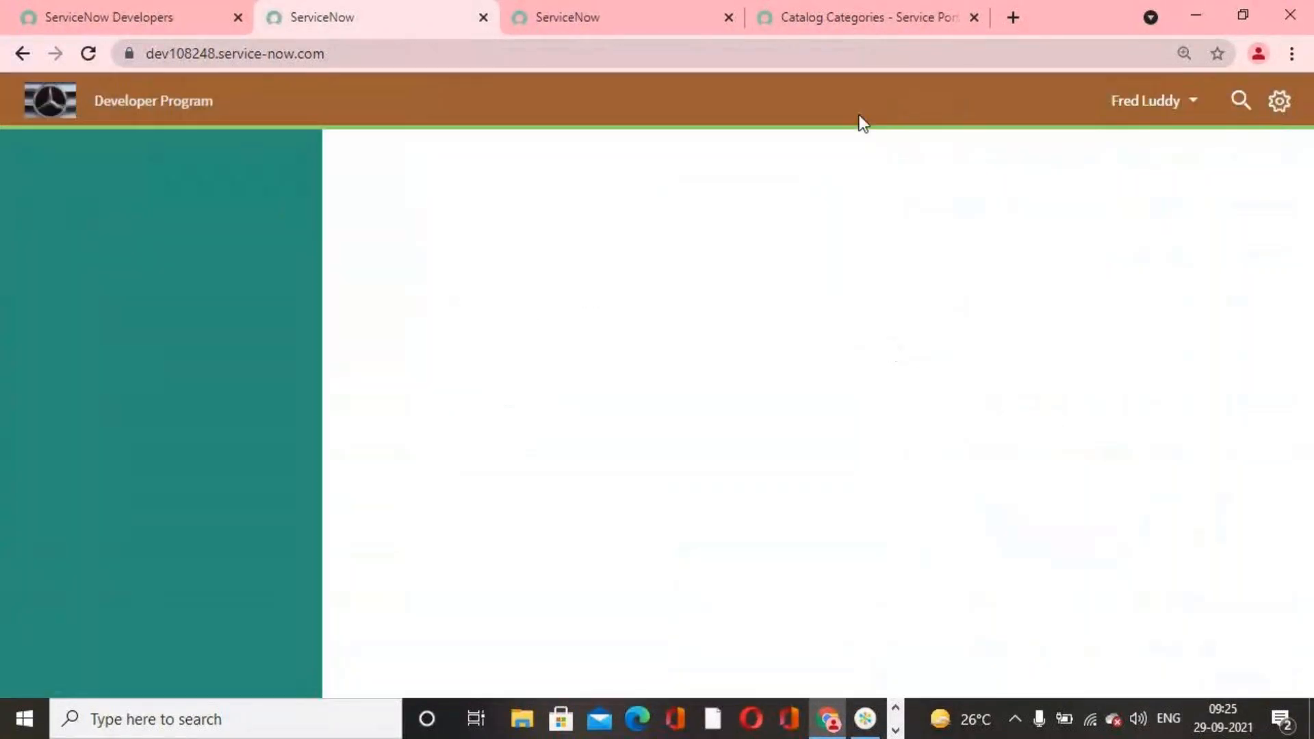
# Step: Reload the portal's catalog categories page as the newly impersonated user and look for I Phone 13s Pro among the Popular Items
pyautogui.click(861, 13)
pyautogui.click(88, 53)
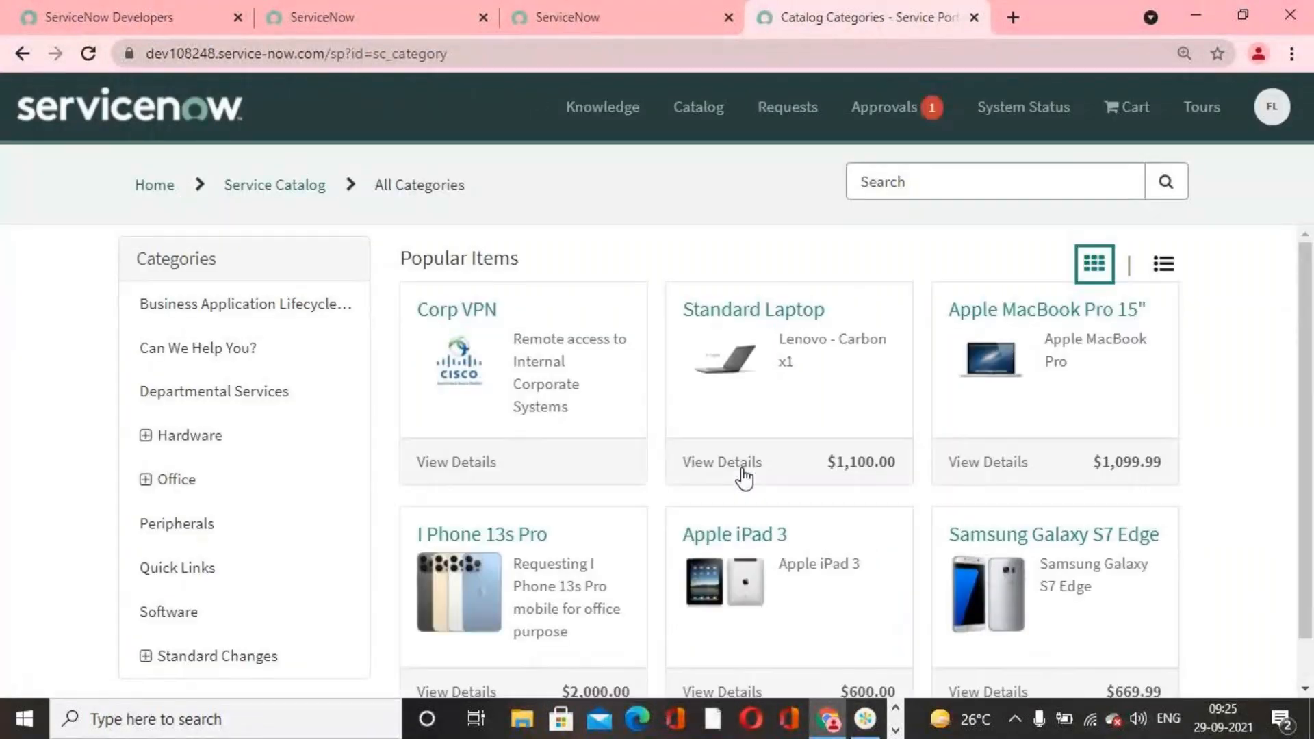
pyautogui.scroll(-1, 569, 366)
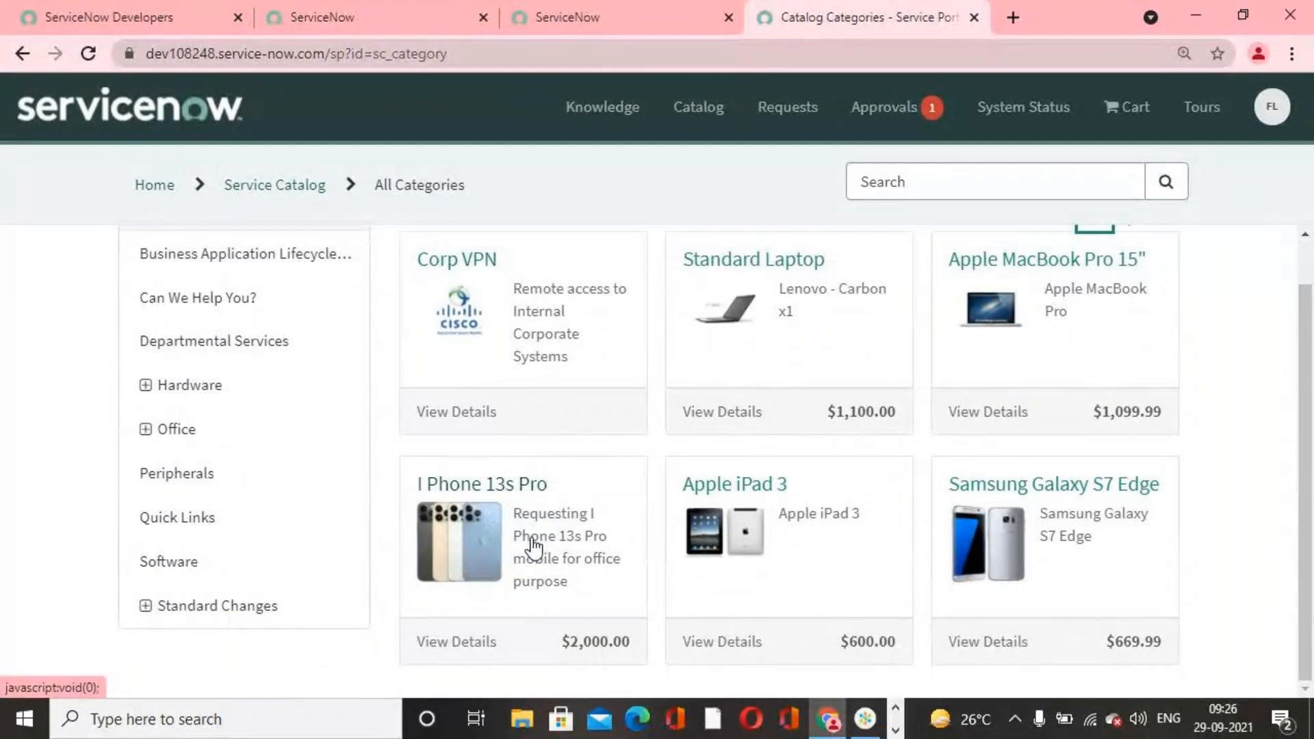
pyautogui.scroll(1, 545, 544)
pyautogui.scroll(-1, 544, 544)
pyautogui.scroll(1, 519, 534)
pyautogui.scroll(-1, 525, 523)
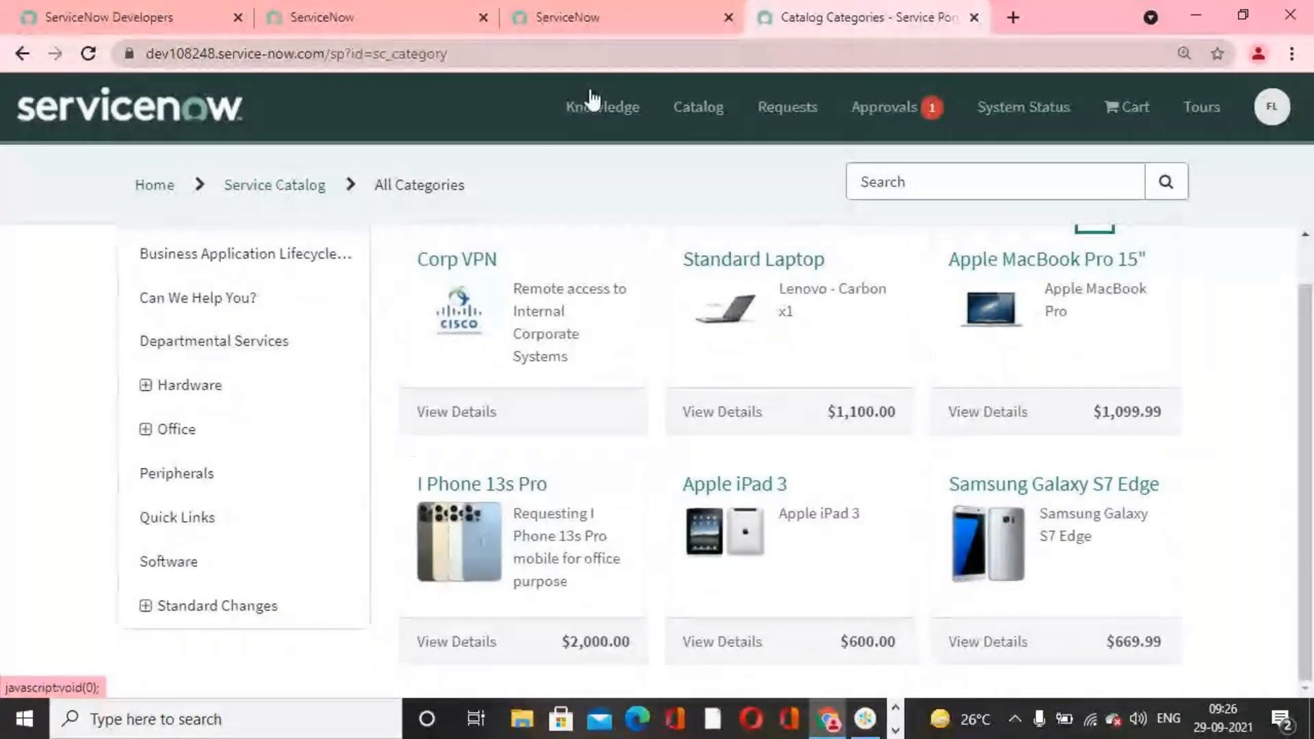
# Step: End the impersonation to return to the System Administrator account, and reload the portal's catalog categories page to look for I Phone 13s Pro
pyautogui.click(433, 26)
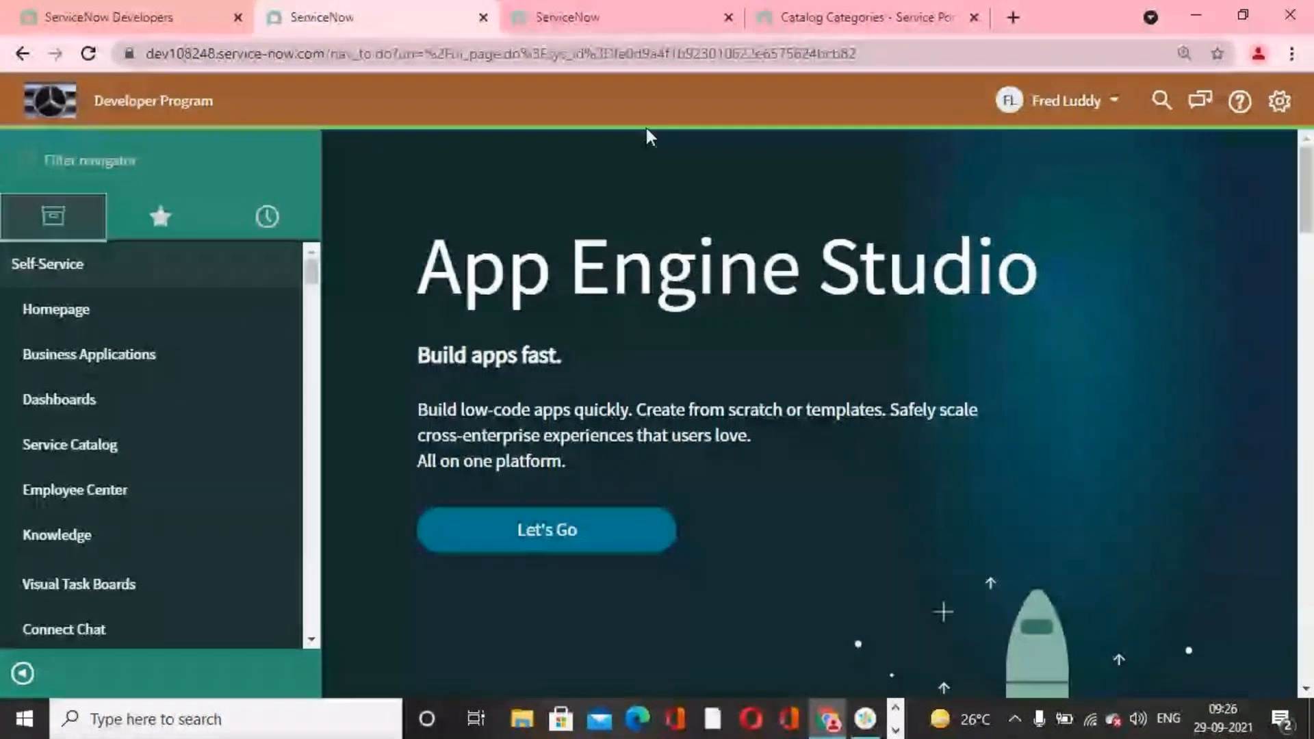
pyautogui.click(1114, 109)
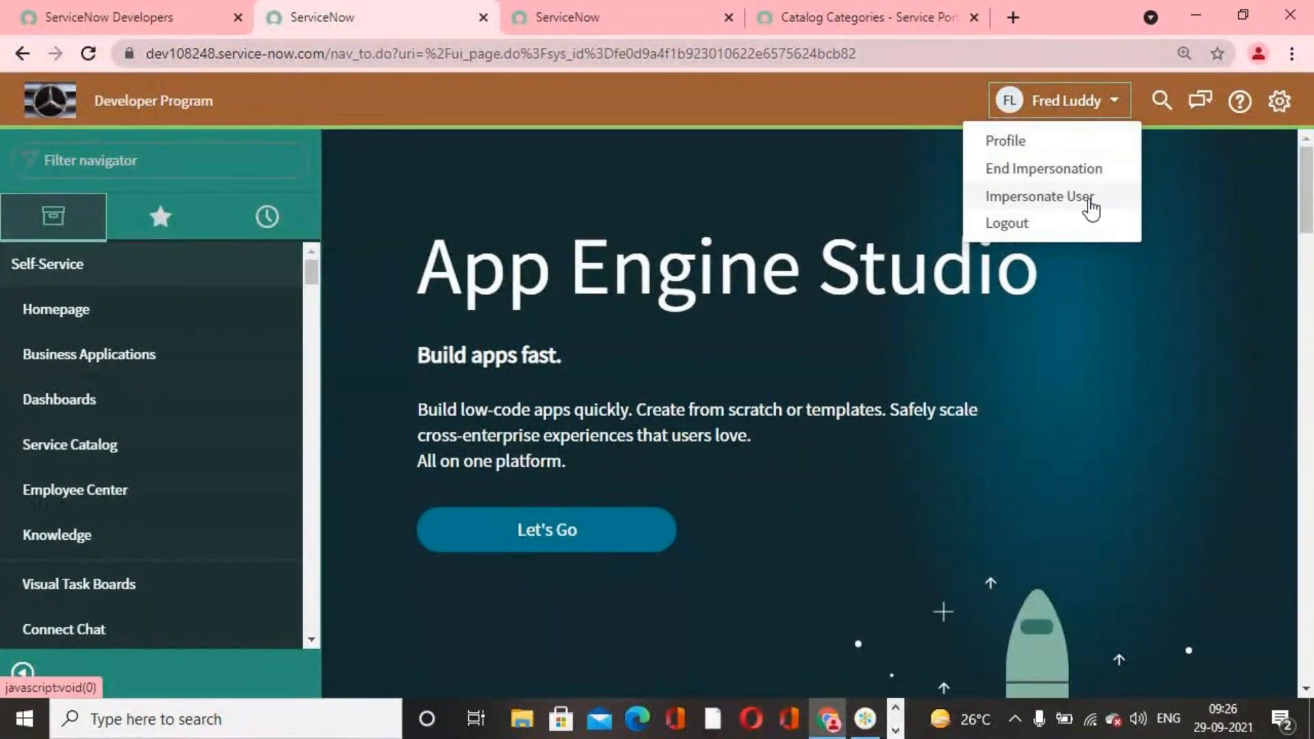
pyautogui.click(1028, 174)
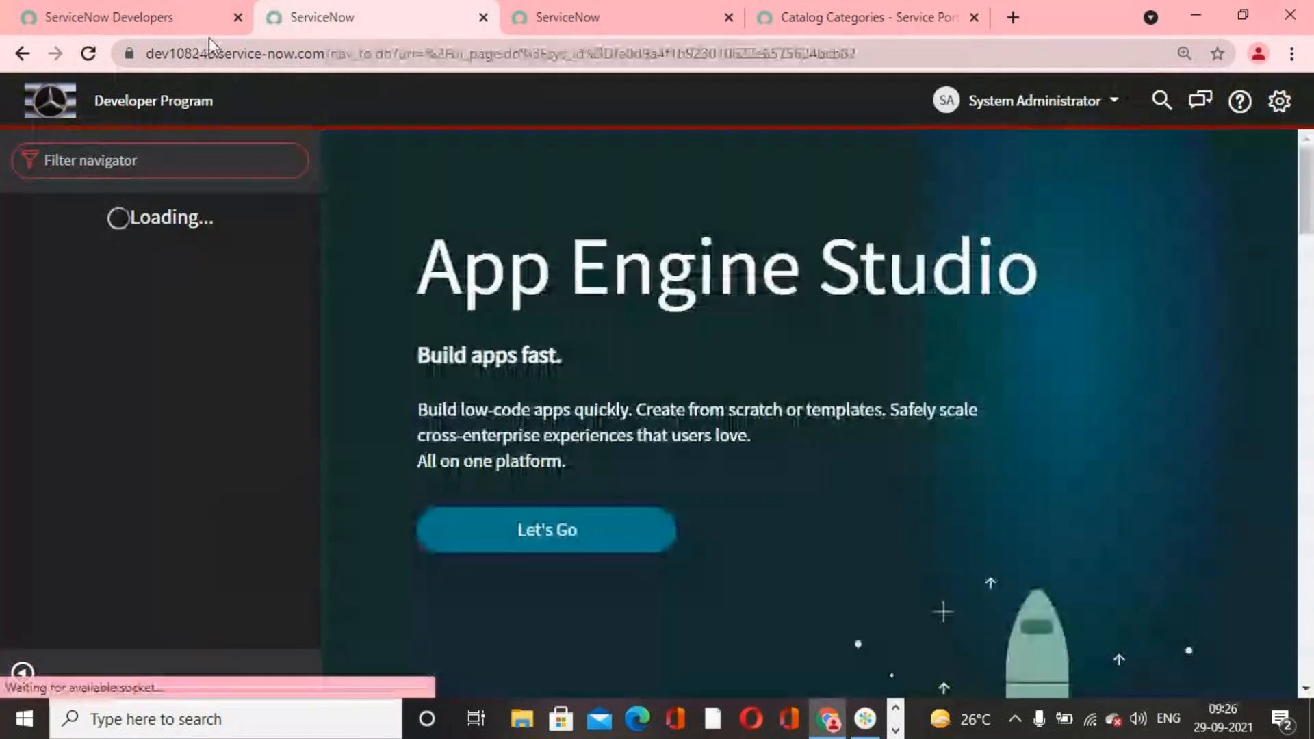
pyautogui.click(860, 28)
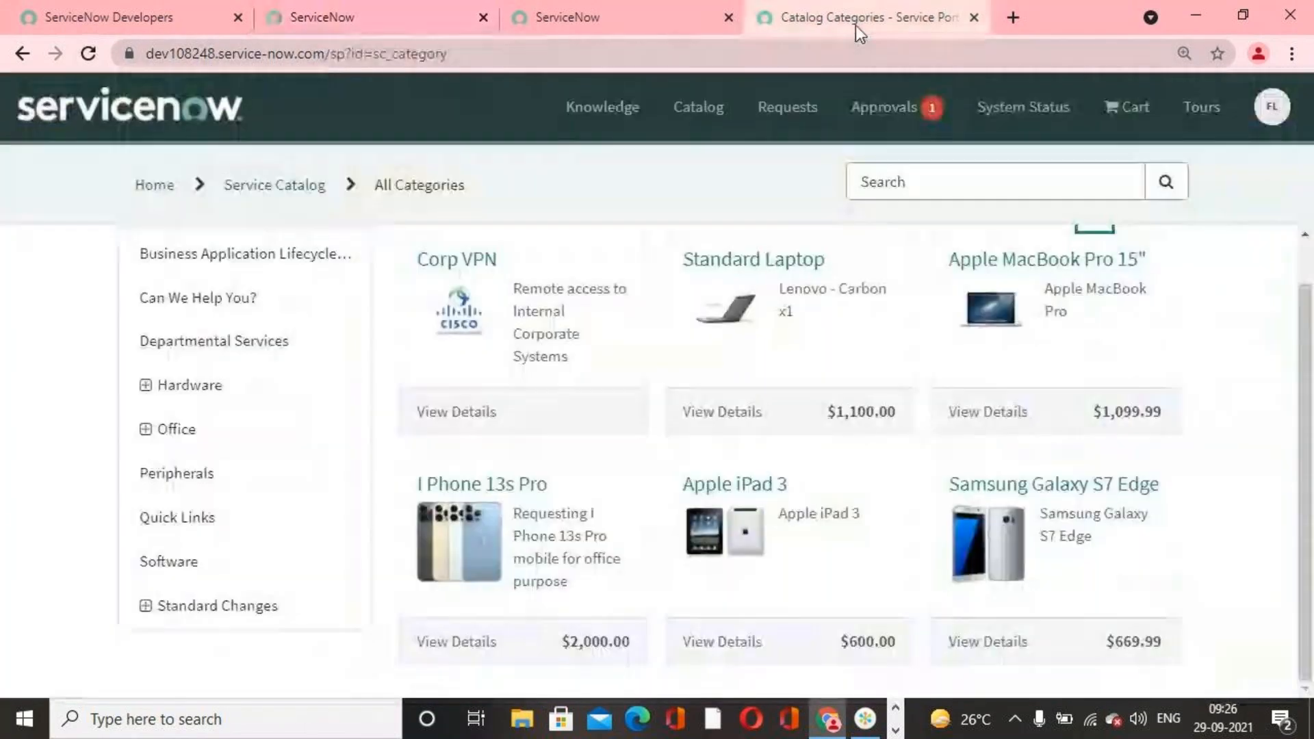
pyautogui.click(88, 52)
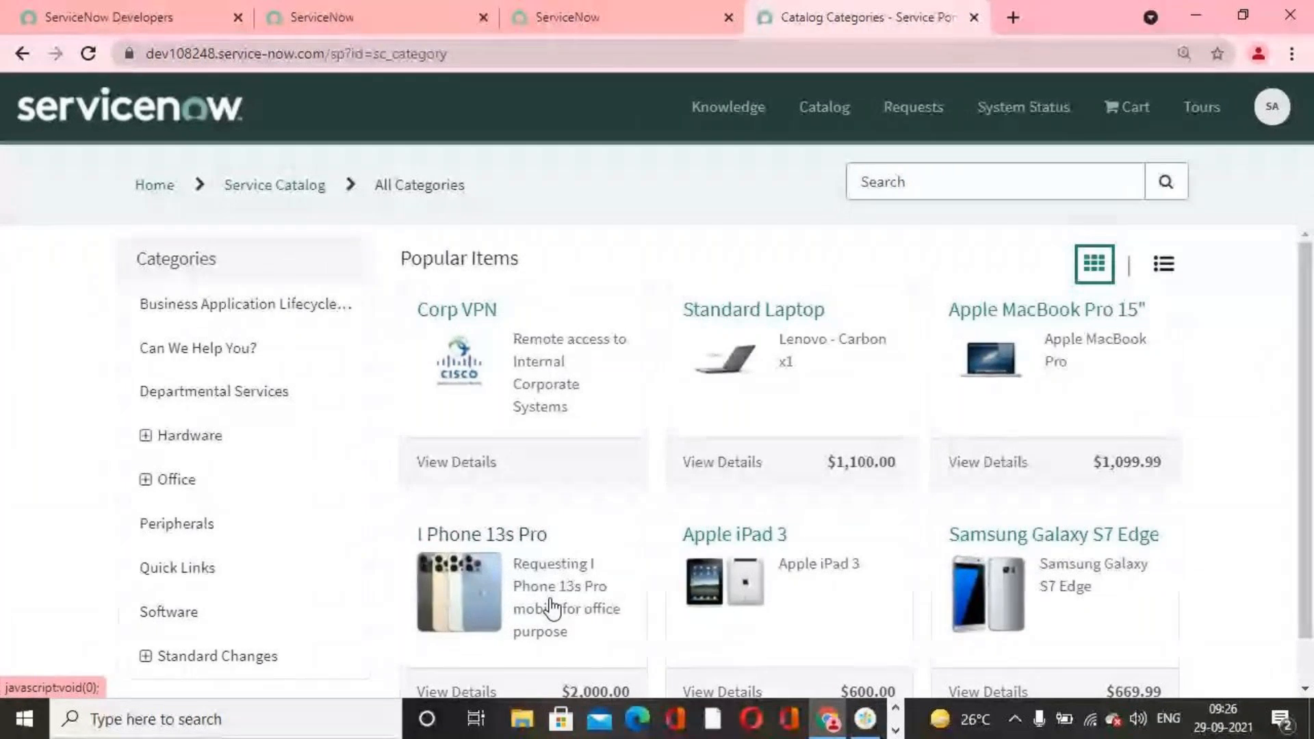
# Step: Look over the portal's Popular Items for I Phone 13s Pro as administrator, and return to the impersonated session's ServiceNow page
pyautogui.scroll(-1, 550, 603)
pyautogui.scroll(1, 666, 624)
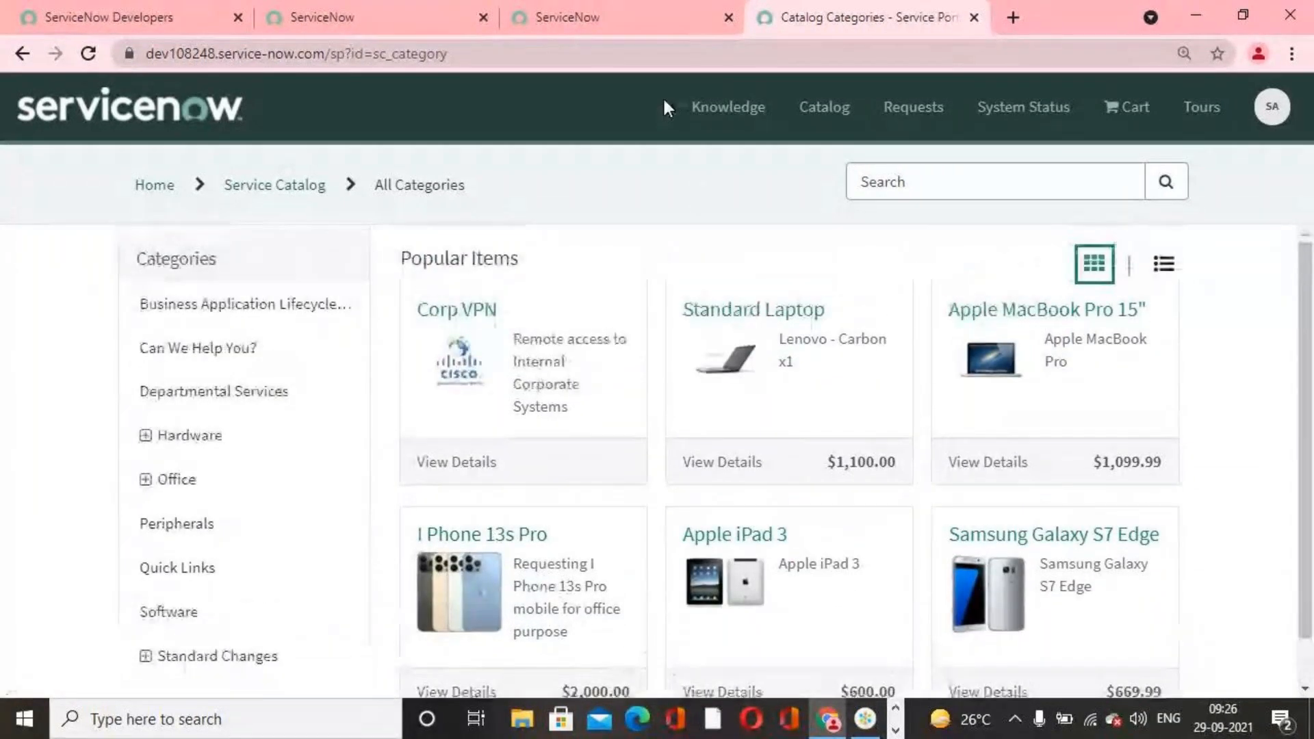
pyautogui.click(602, 17)
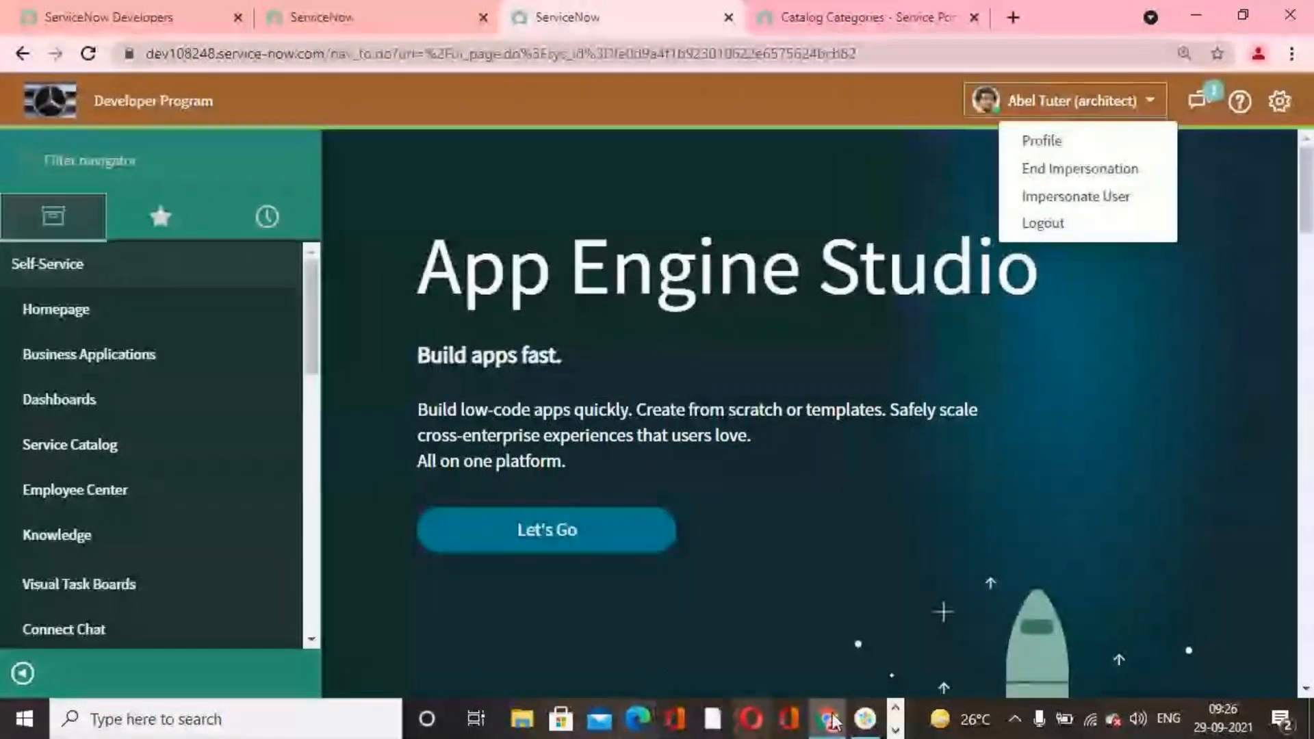
# Step: Switch to Word to skim the 11.Schedule Jobs document, and close it
pyautogui.click(896, 729)
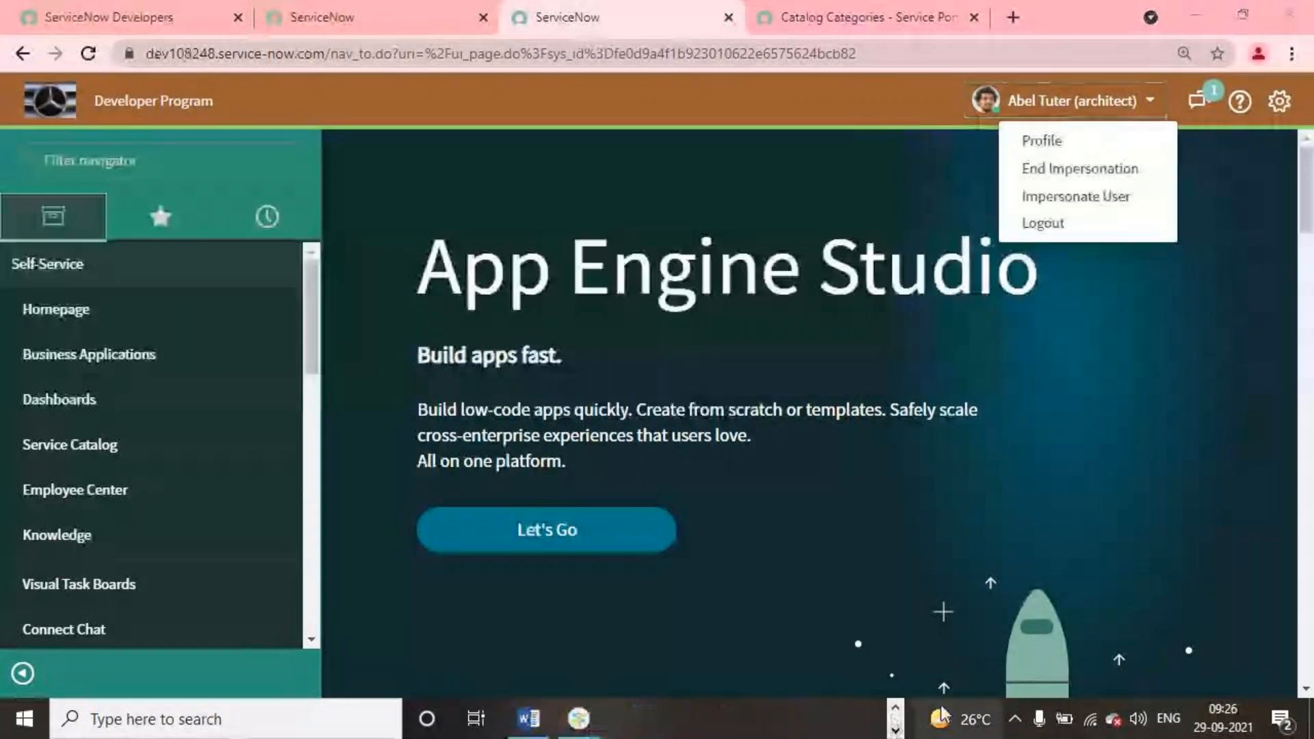
pyautogui.click(546, 722)
pyautogui.scroll(-8, 698, 512)
pyautogui.scroll(10, 934, 510)
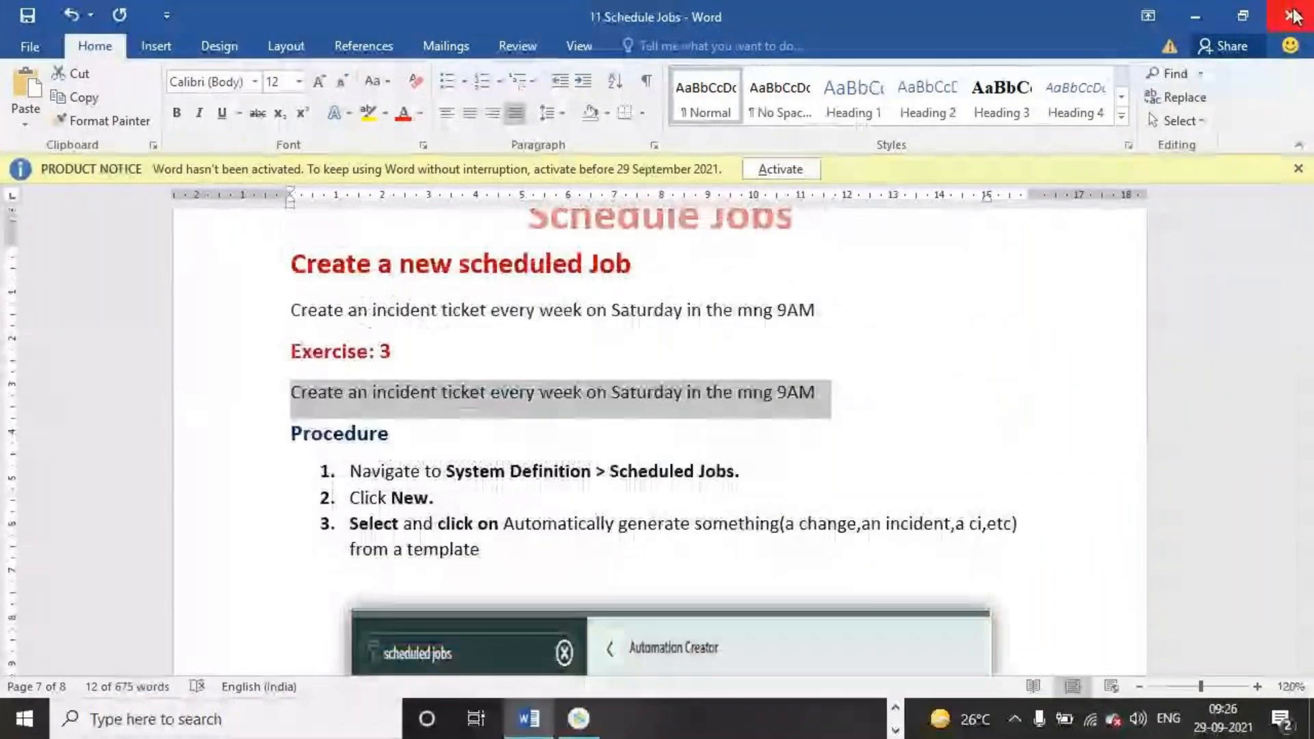
pyautogui.click(1294, 15)
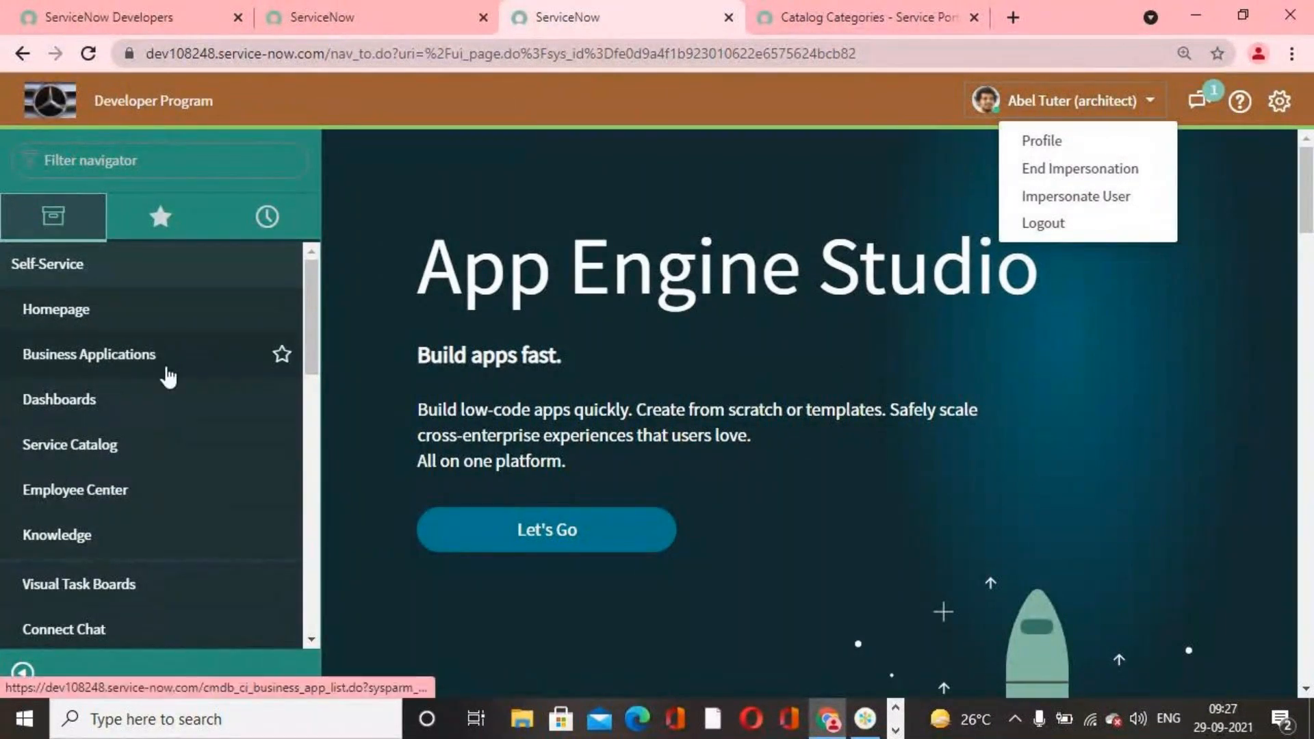
pyautogui.scroll(-4, 167, 384)
pyautogui.scroll(4, 217, 458)
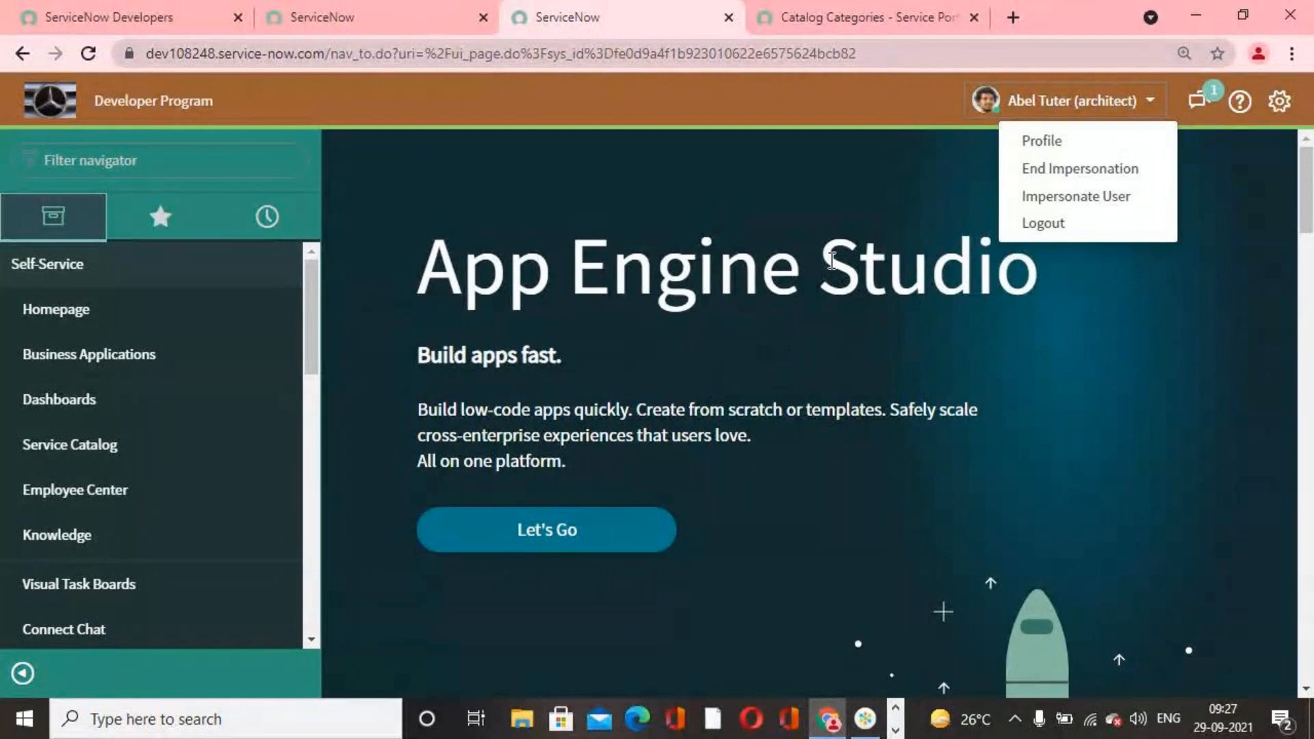
pyautogui.moveTo(432, 270); pyautogui.dragTo(1030, 308)
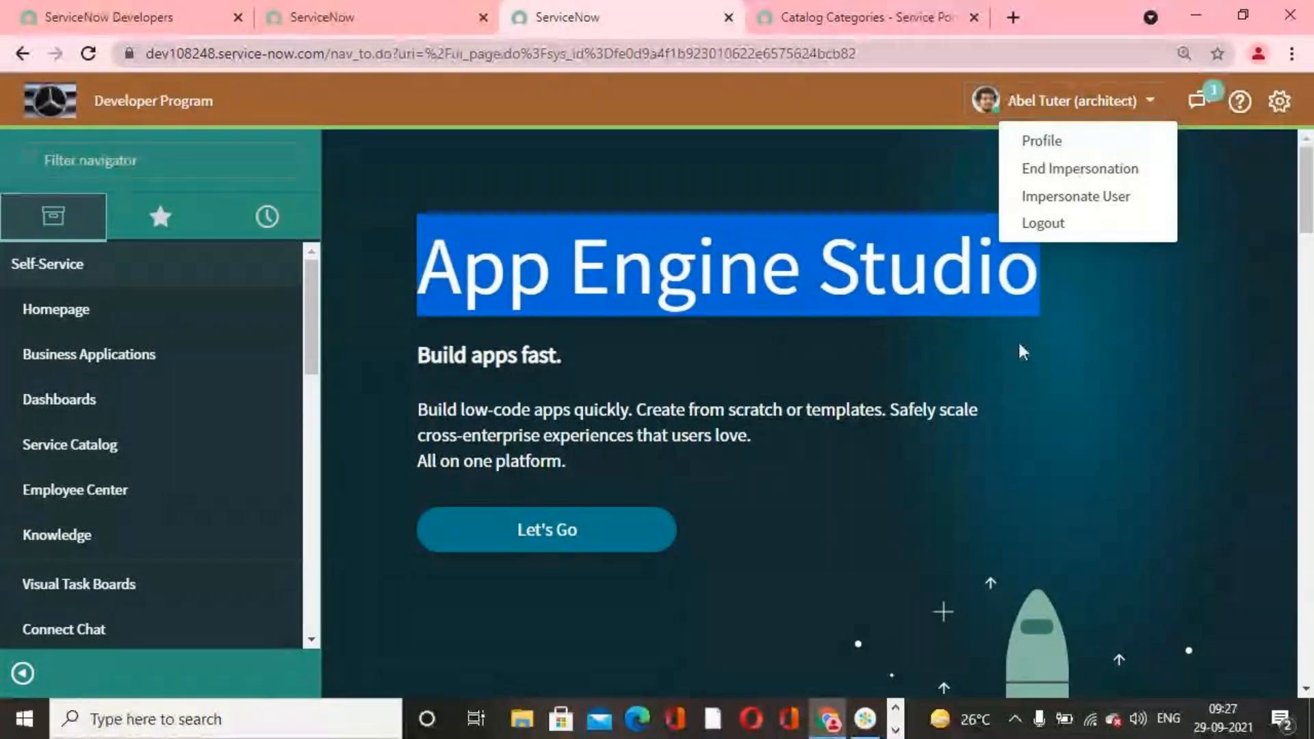
pyautogui.click(1050, 415)
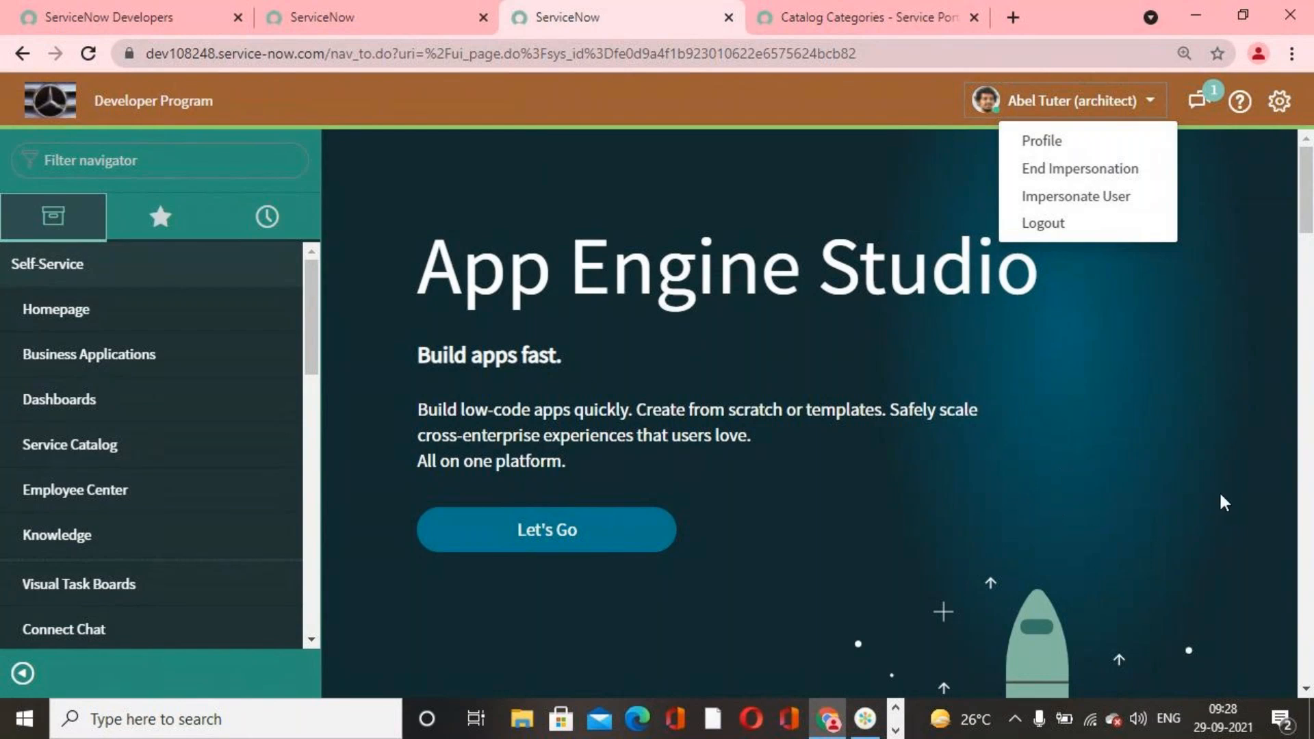
pyautogui.click(92, 162)
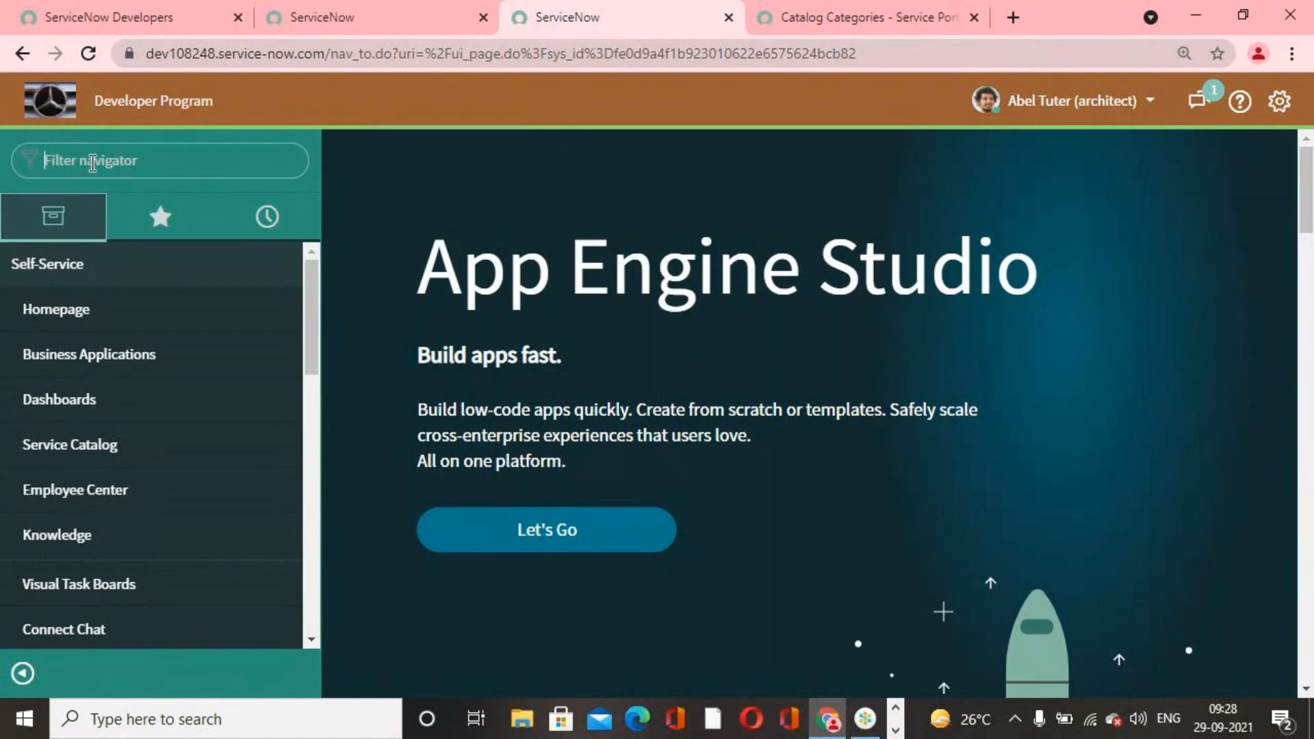
pyautogui.write('maintain')
pyautogui.press('BackSpace')
pyautogui.press('BackSpace')
pyautogui.press('BackSpace')
pyautogui.press('BackSpace')
pyautogui.press('BackSpace')
pyautogui.press('BackSpace')
pyautogui.press('BackSpace')
pyautogui.press('BackSpace')
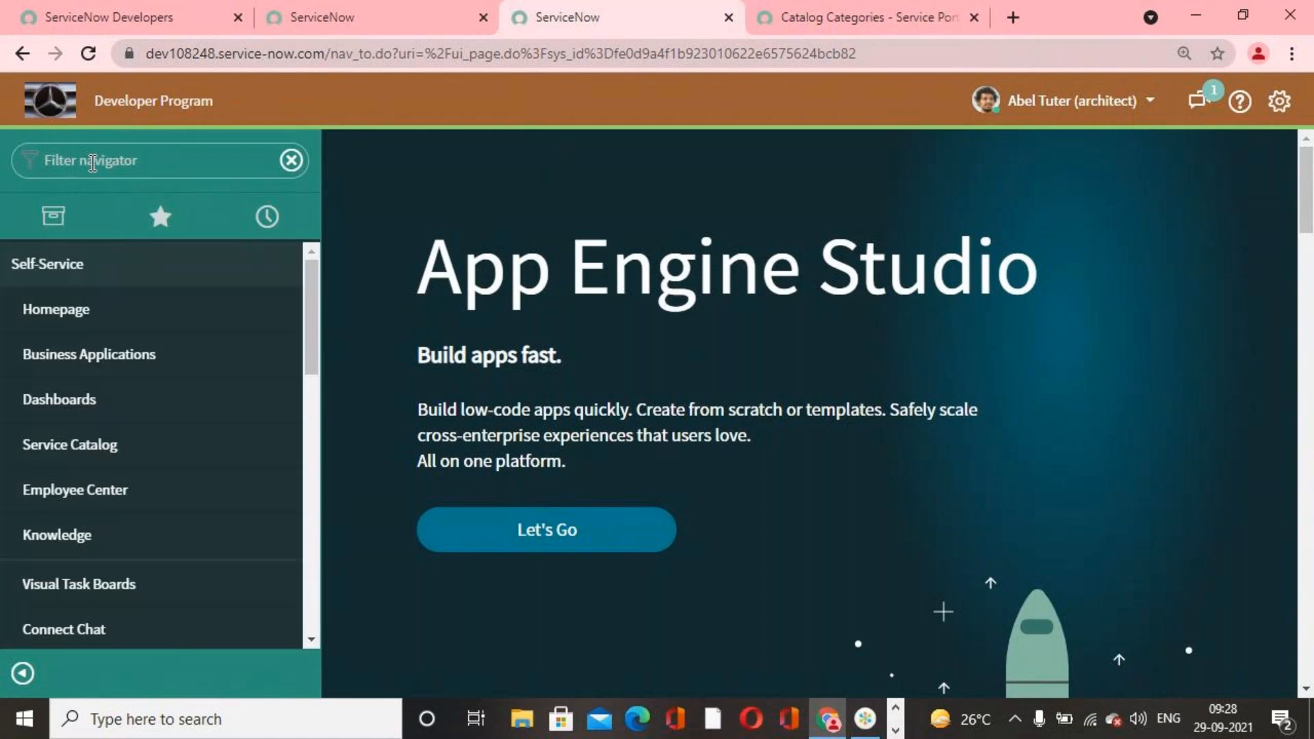
# Step: Open the Maintain Items list from the System Administrator session and clear its filter conditions to list all catalog items
pyautogui.click(353, 24)
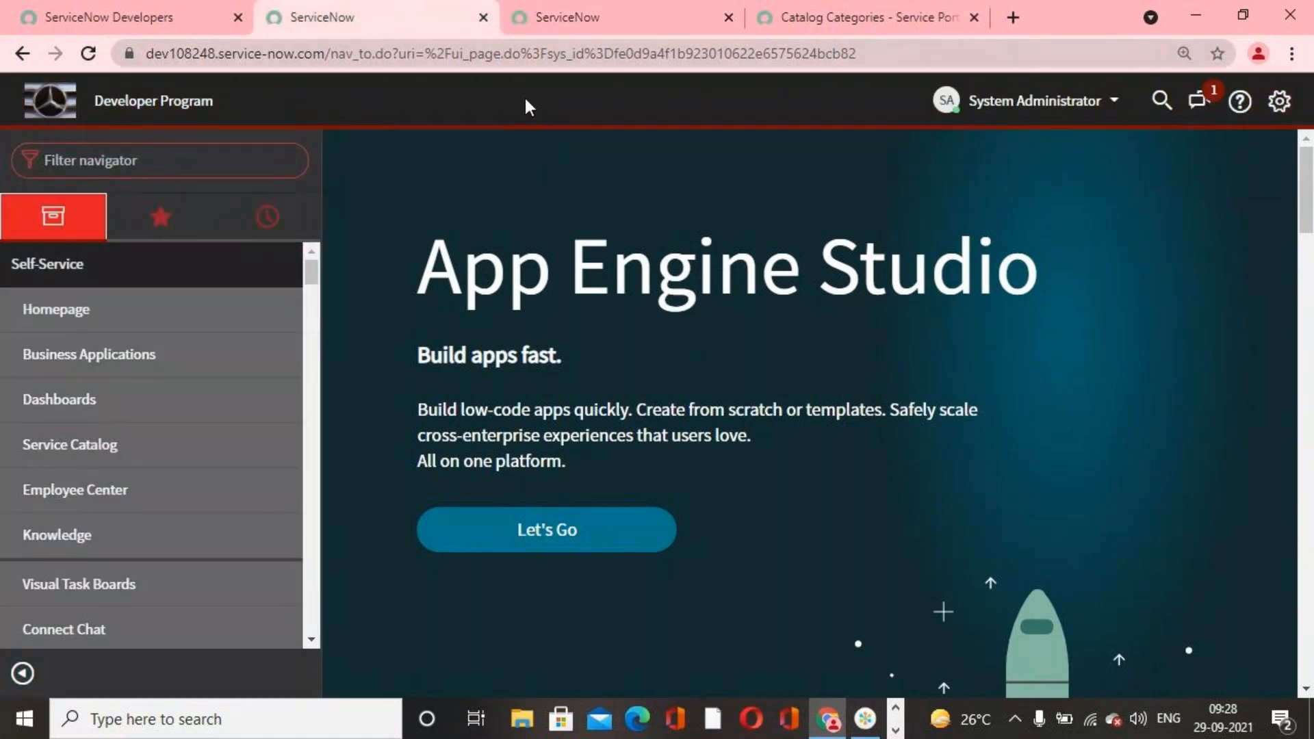
pyautogui.click(189, 163)
pyautogui.write('maintain ite')
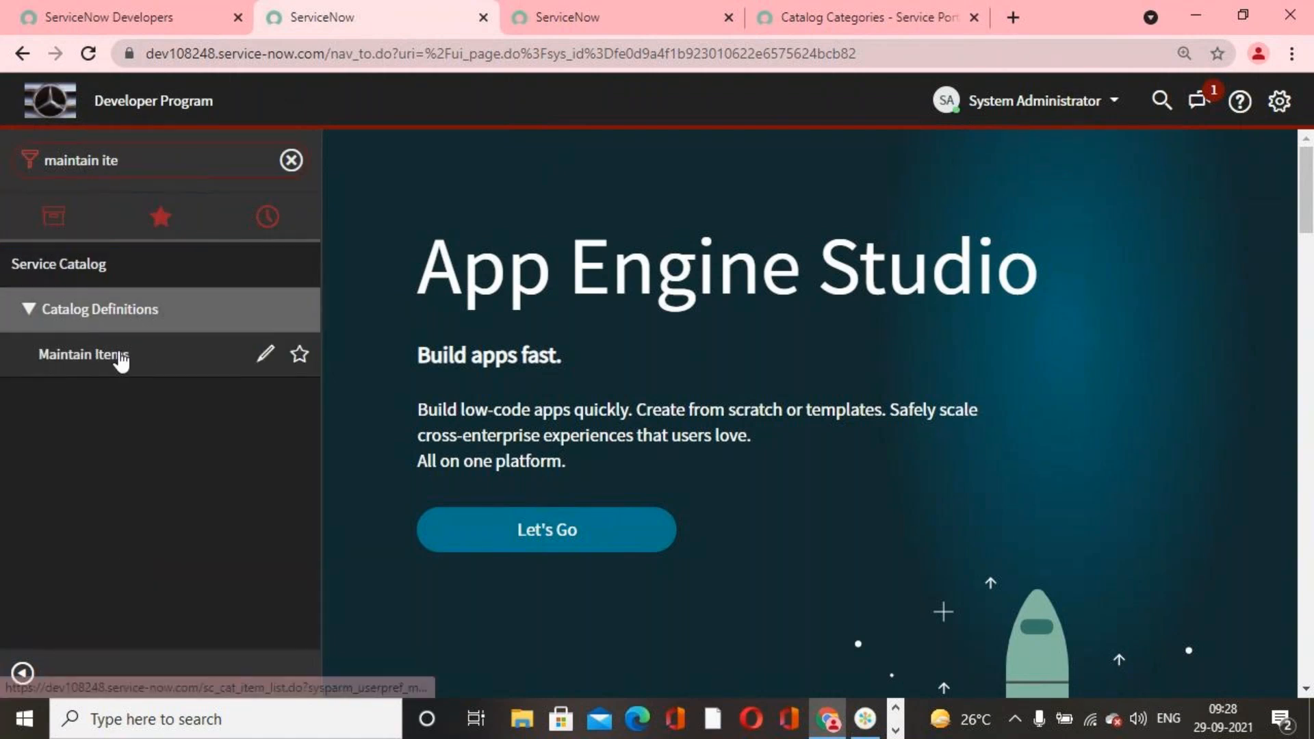
pyautogui.click(121, 360)
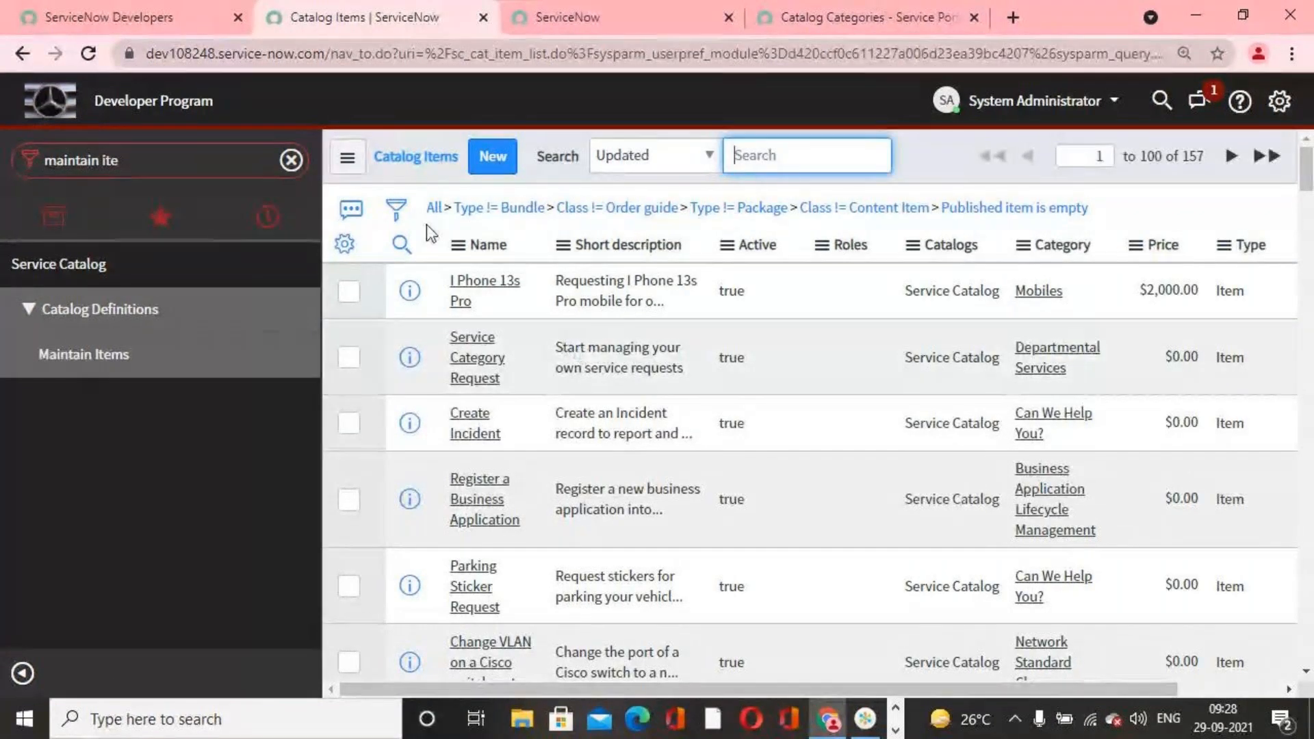
pyautogui.click(433, 207)
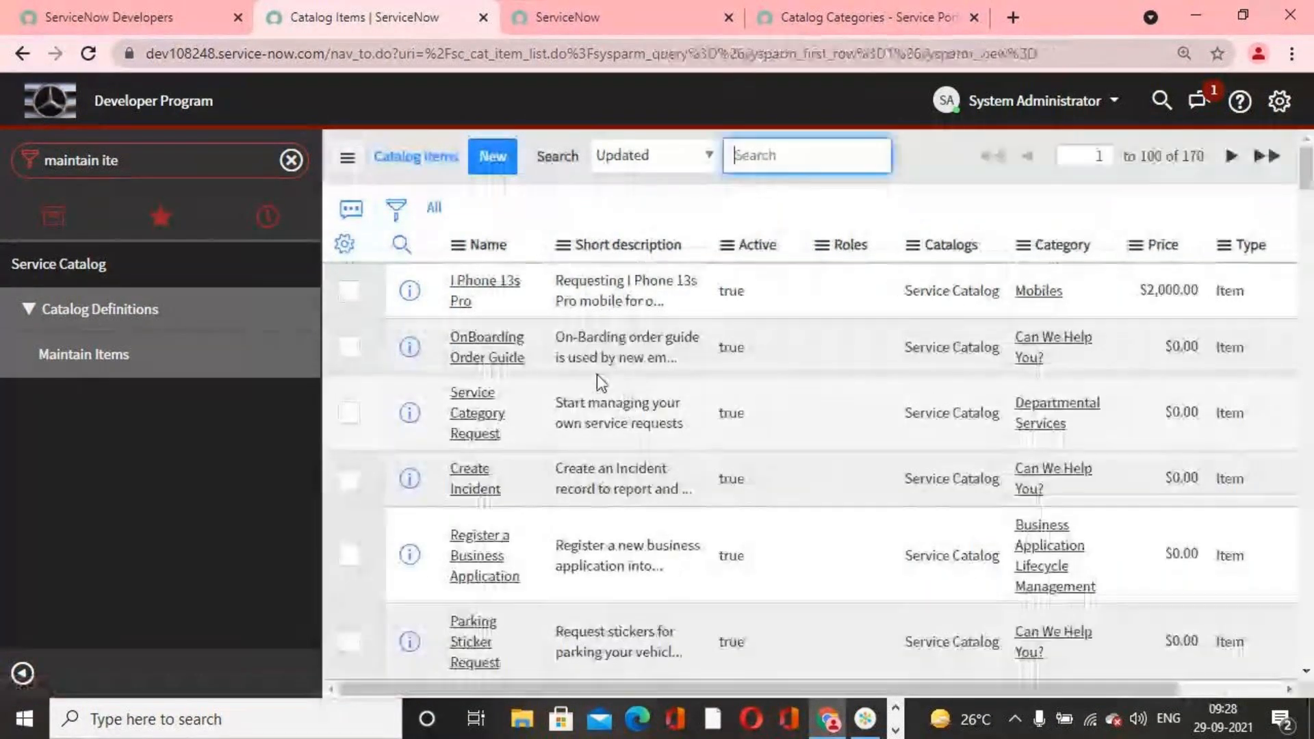
pyautogui.click(396, 208)
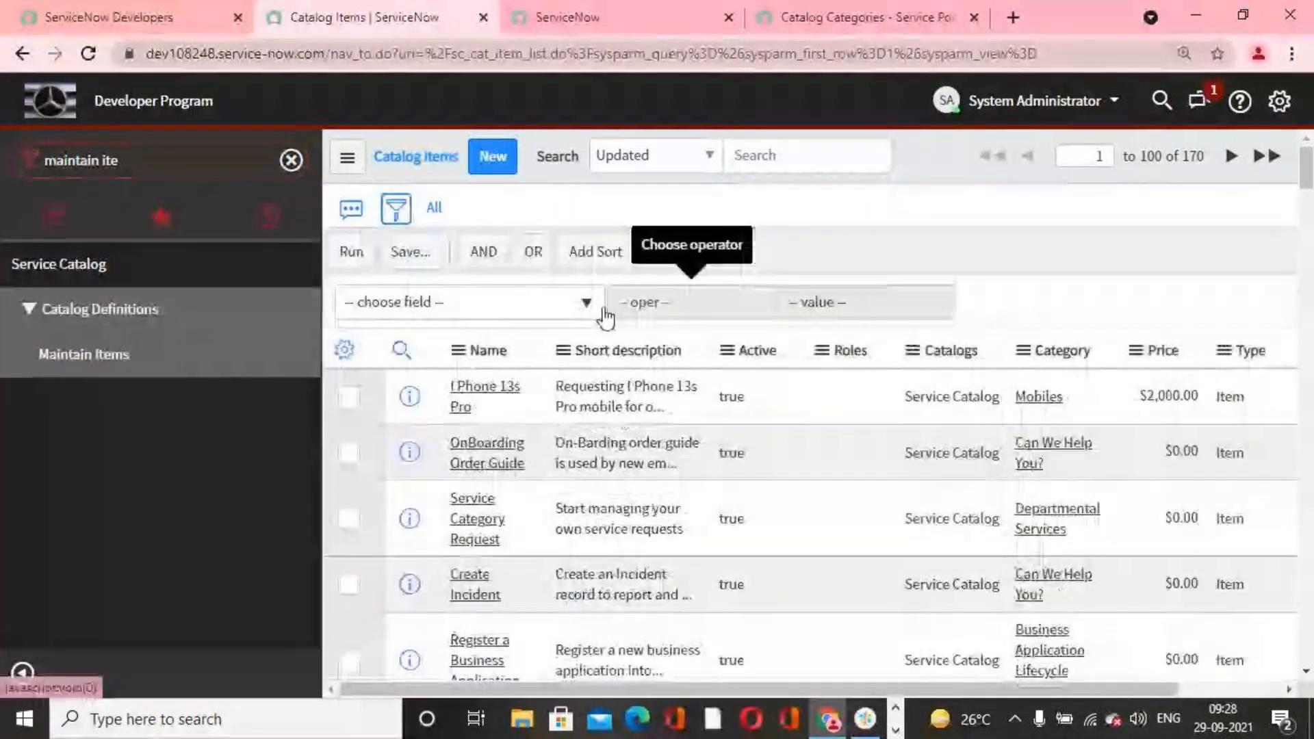
pyautogui.click(597, 306)
pyautogui.write('sam')
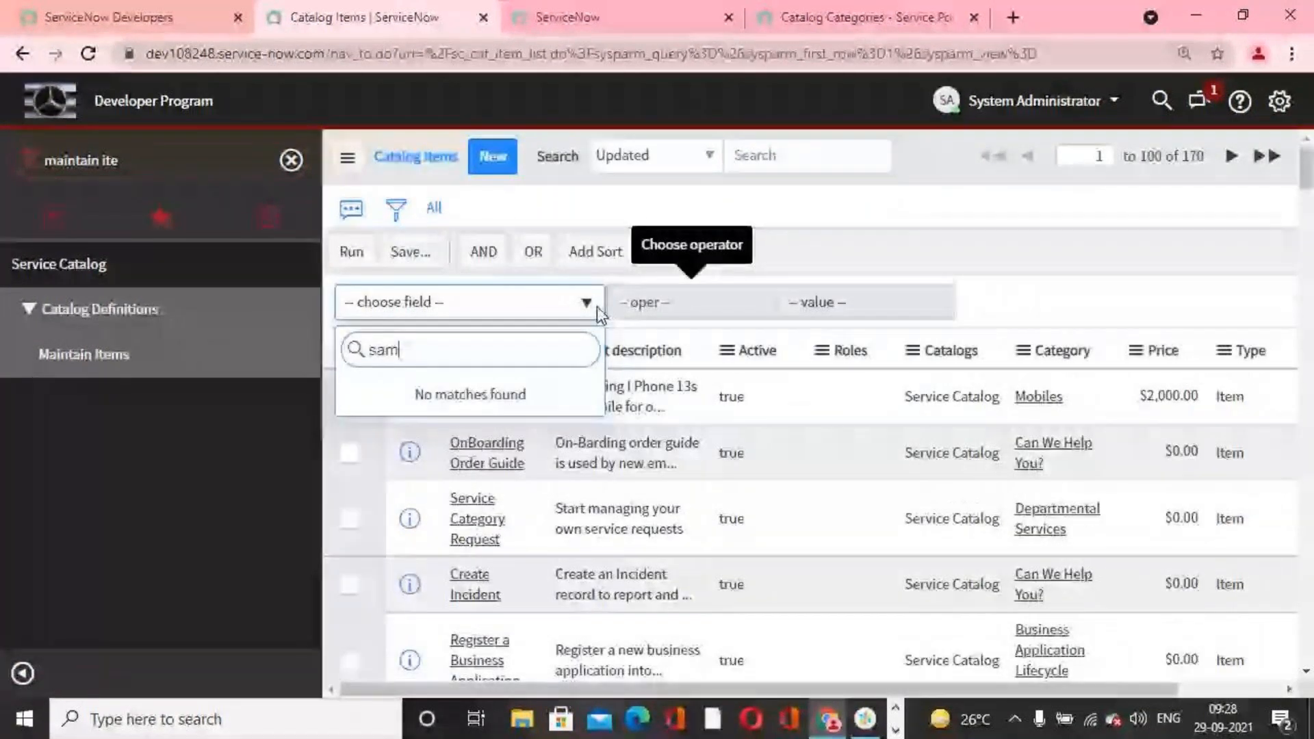
pyautogui.write('sang')
pyautogui.press('BackSpace')
pyautogui.press('BackSpace')
pyautogui.press('BackSpace')
pyautogui.press('BackSpace')
pyautogui.write('sun')
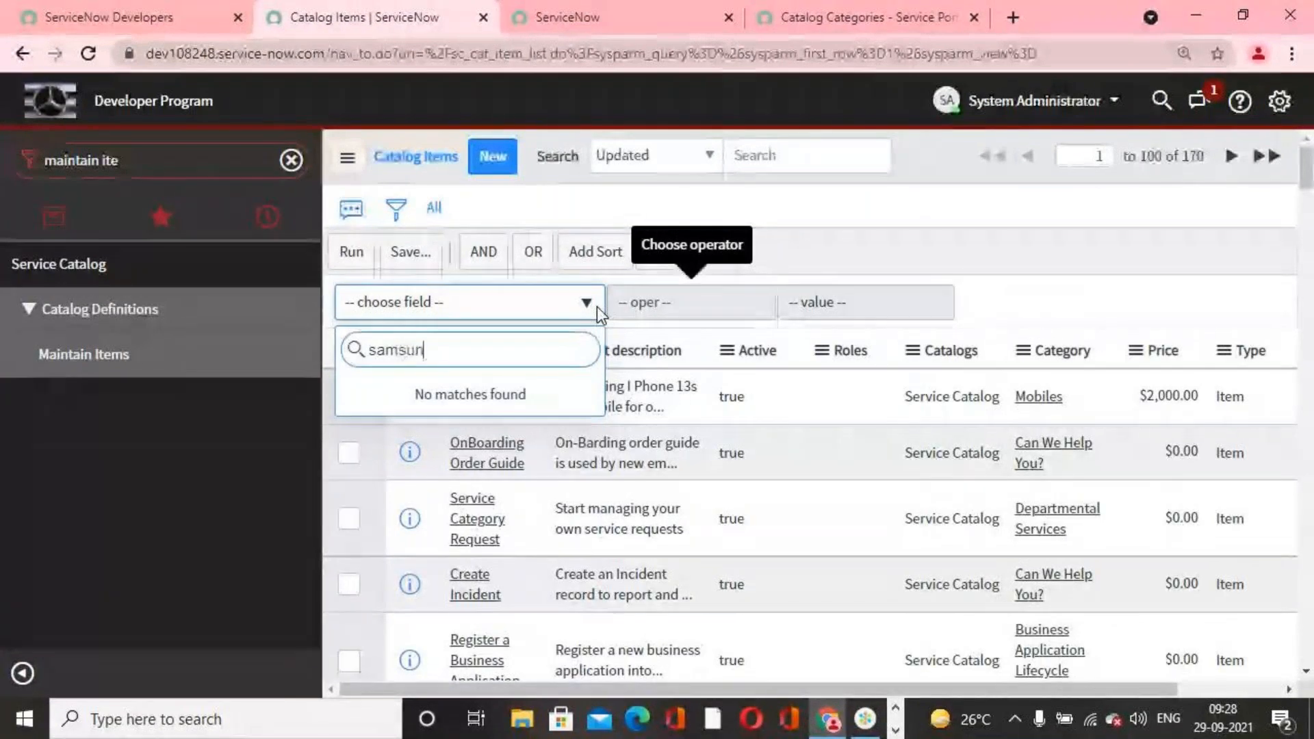
pyautogui.write('g')
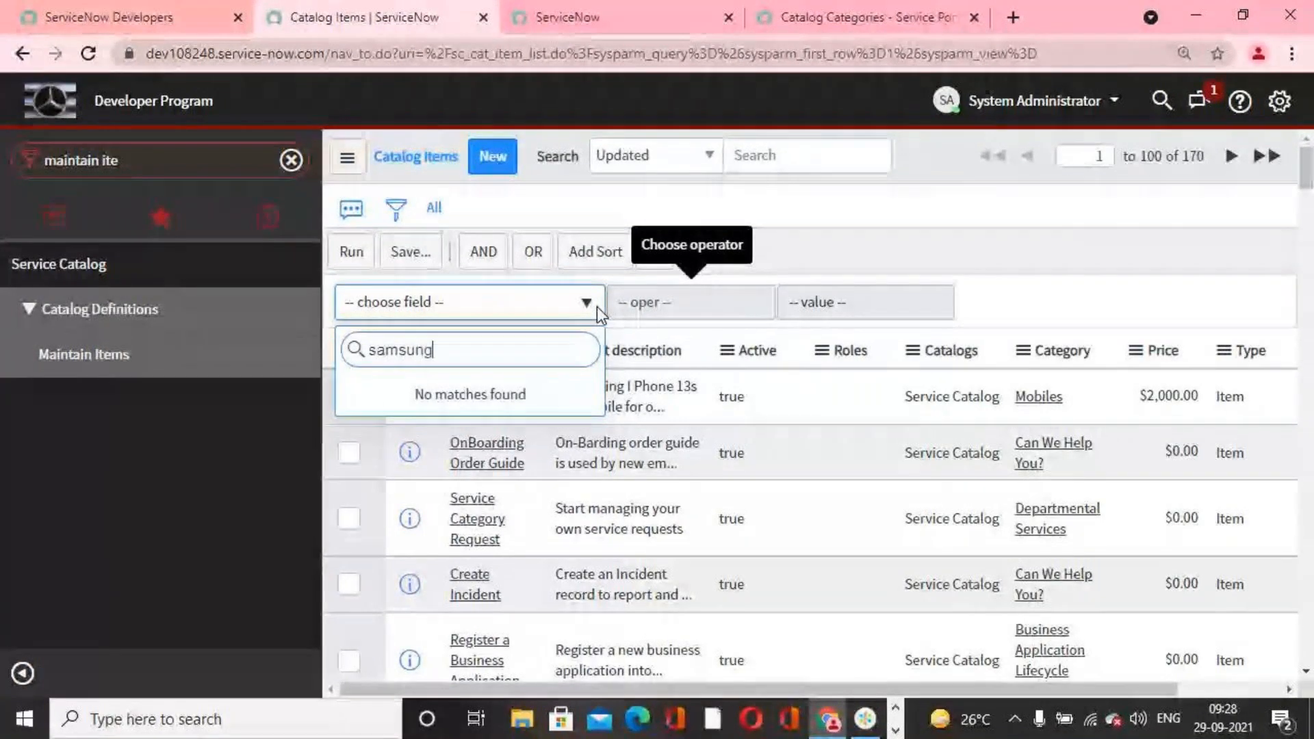
pyautogui.press('BackSpace')
pyautogui.press('BackSpace')
pyautogui.press('BackSpace')
pyautogui.press('BackSpace')
pyautogui.press('BackSpace')
pyautogui.press('BackSpace')
pyautogui.press('BackSpace')
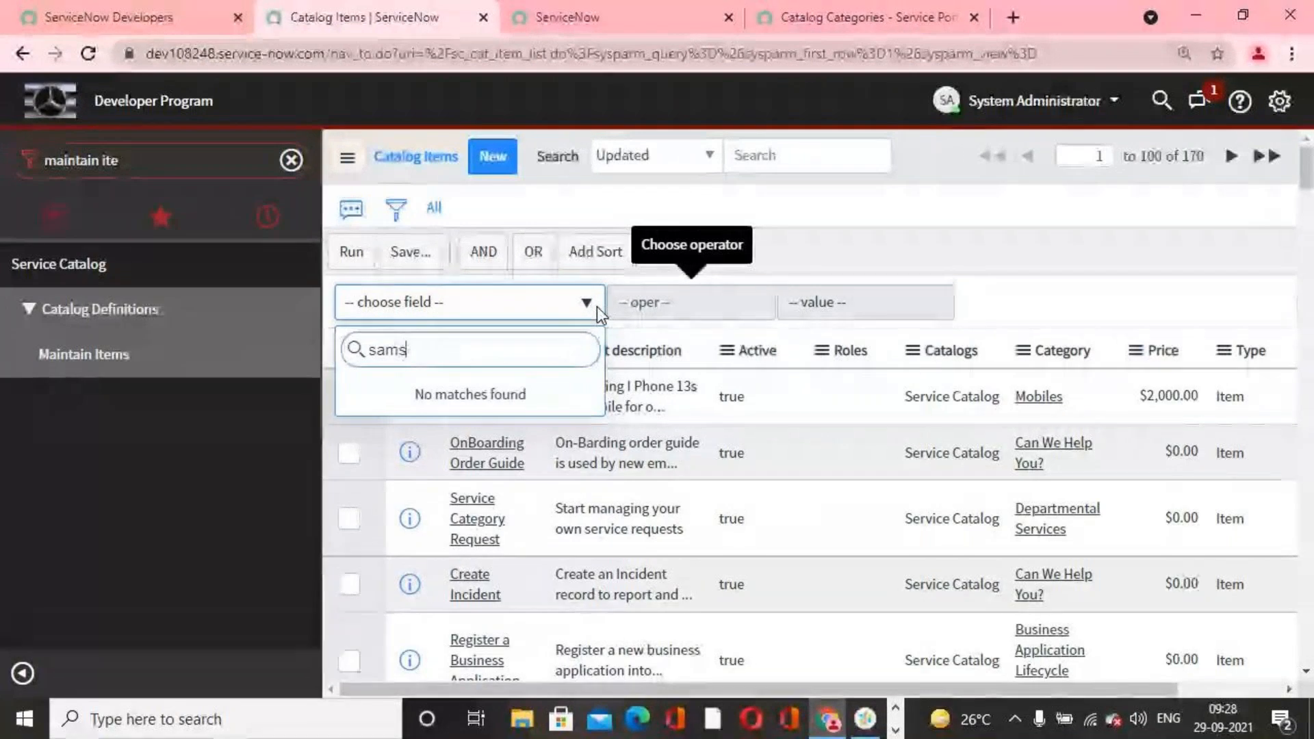
pyautogui.click(1063, 264)
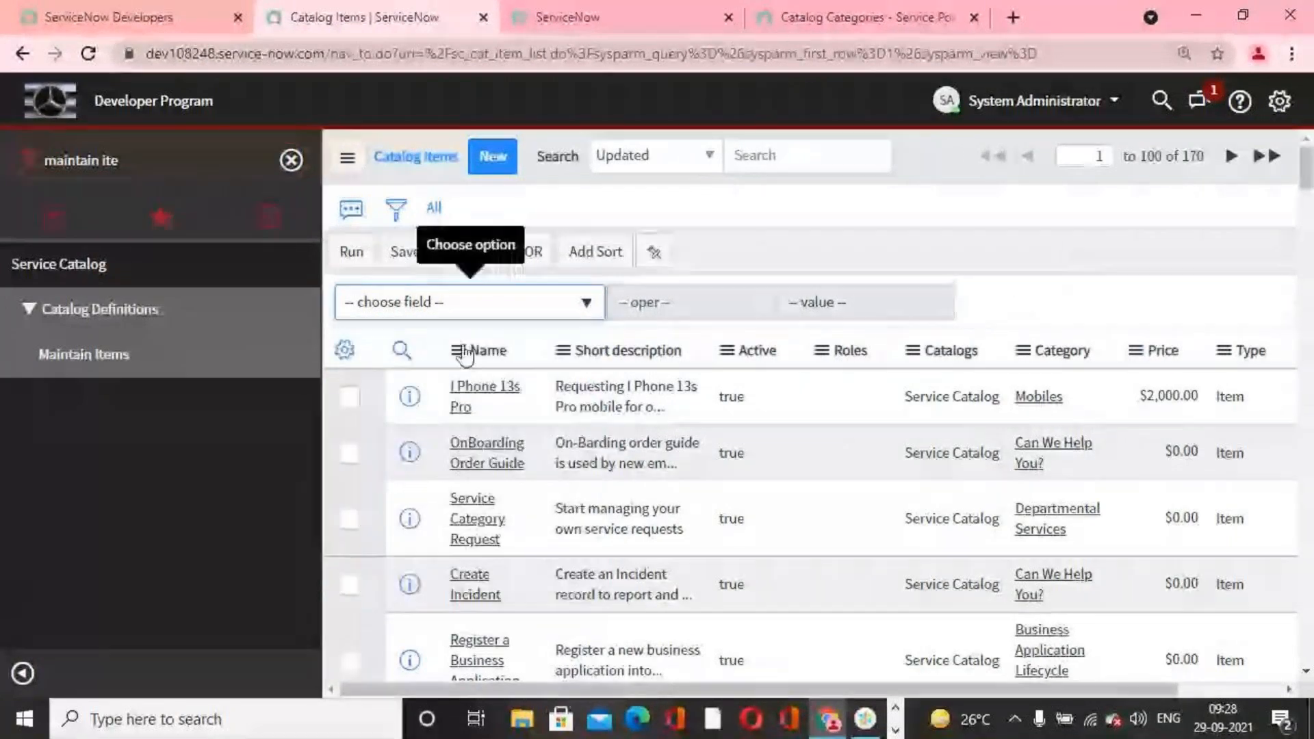
pyautogui.click(396, 208)
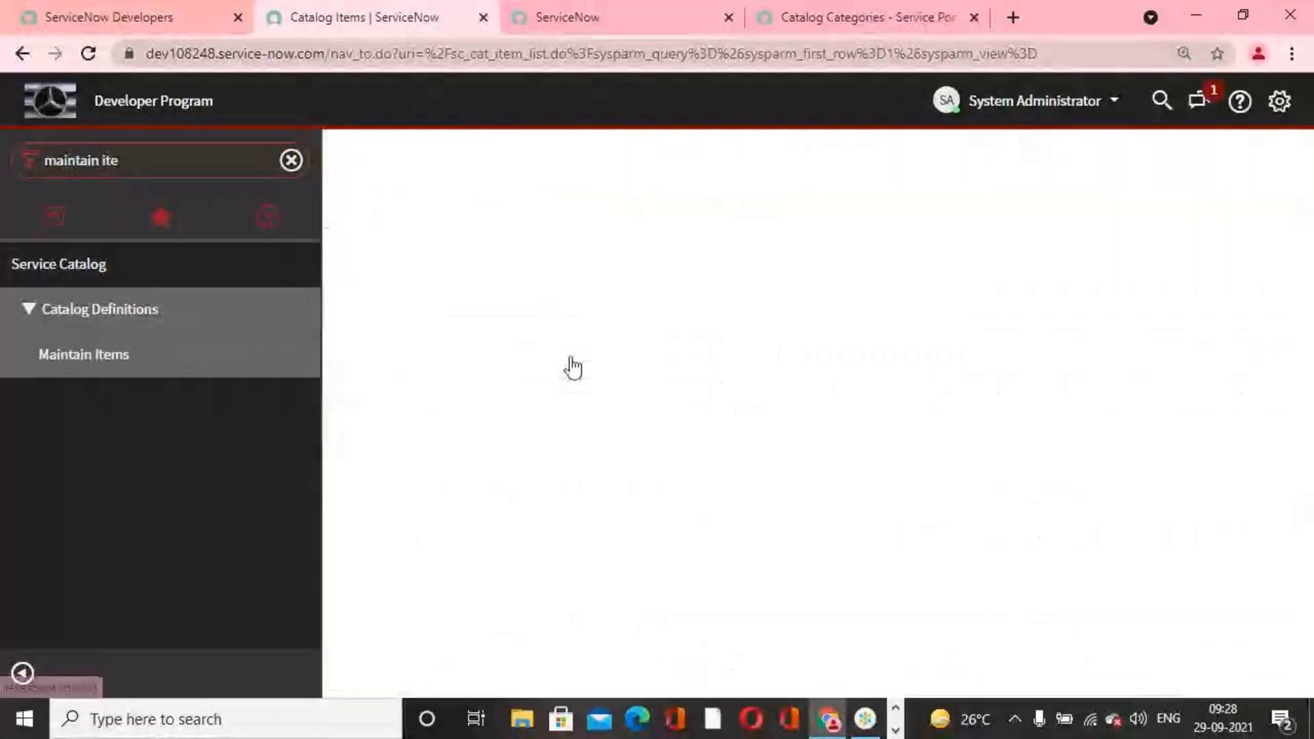
# Step: Search the catalog items list by name for samsung
pyautogui.click(402, 244)
pyautogui.click(526, 286)
pyautogui.write('sam')
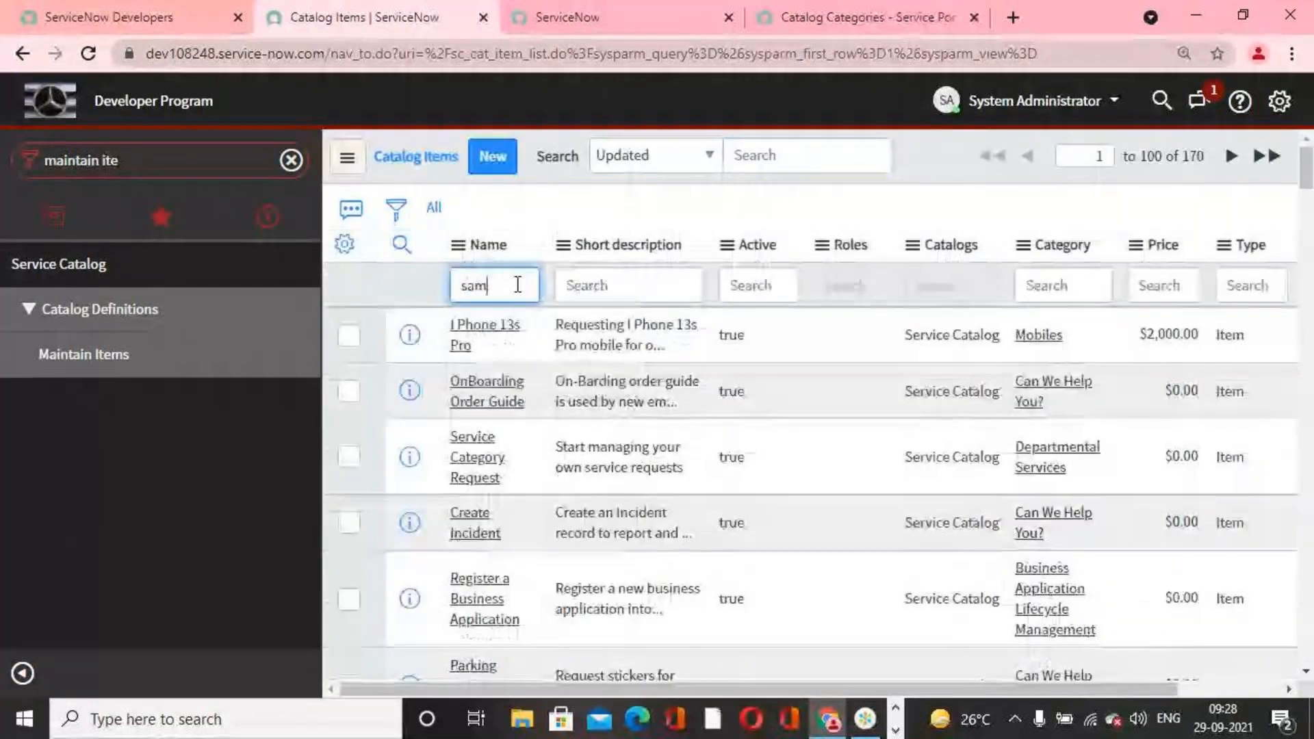
pyautogui.write('sung')
pyautogui.press('Return')
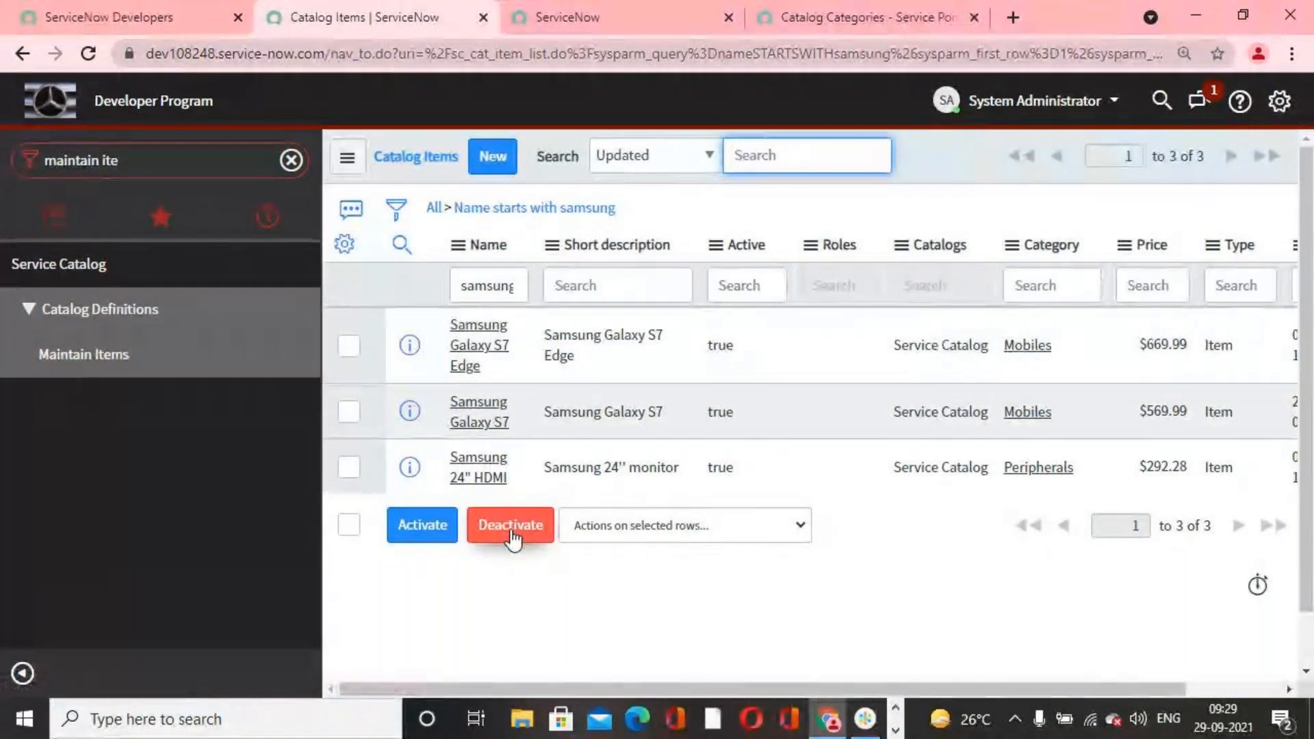
# Step: Open the Samsung Galaxy S7 Edge catalog item, examine its related variables, and return to the catalog items list
pyautogui.click(483, 346)
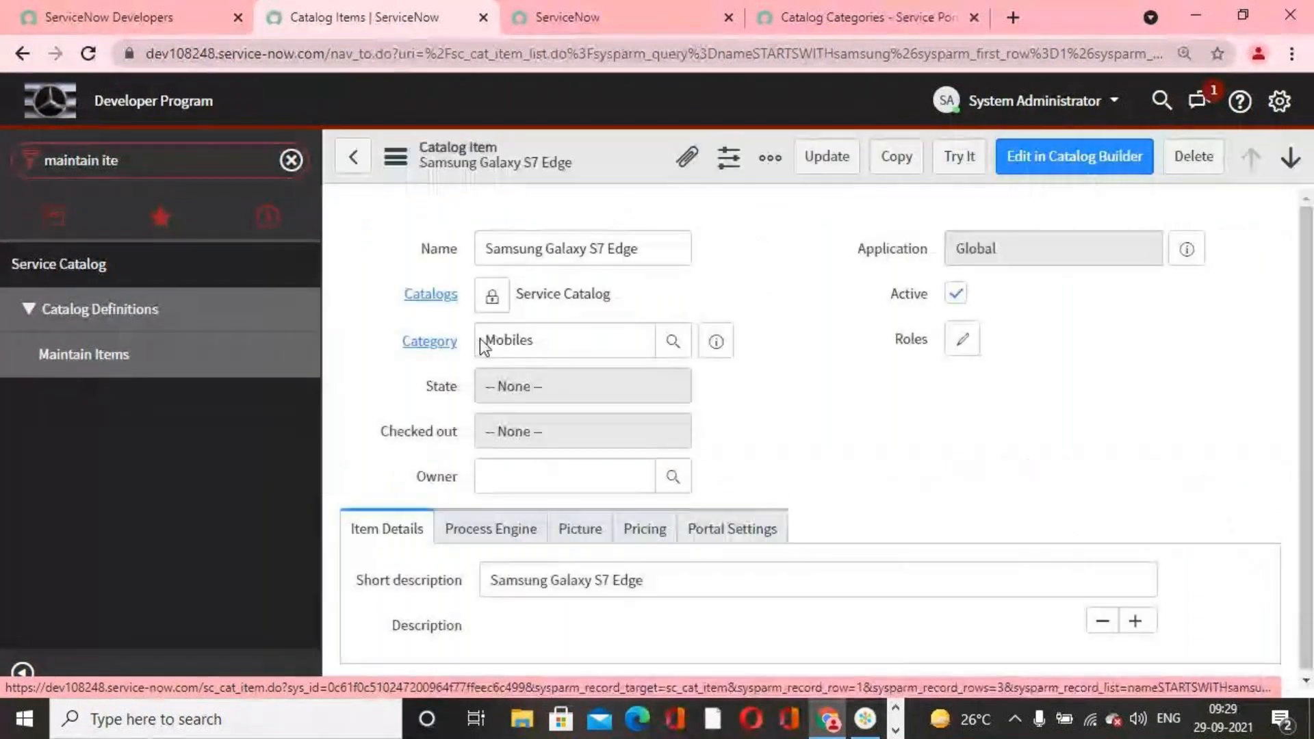
pyautogui.scroll(-5, 773, 411)
pyautogui.scroll(-7, 771, 408)
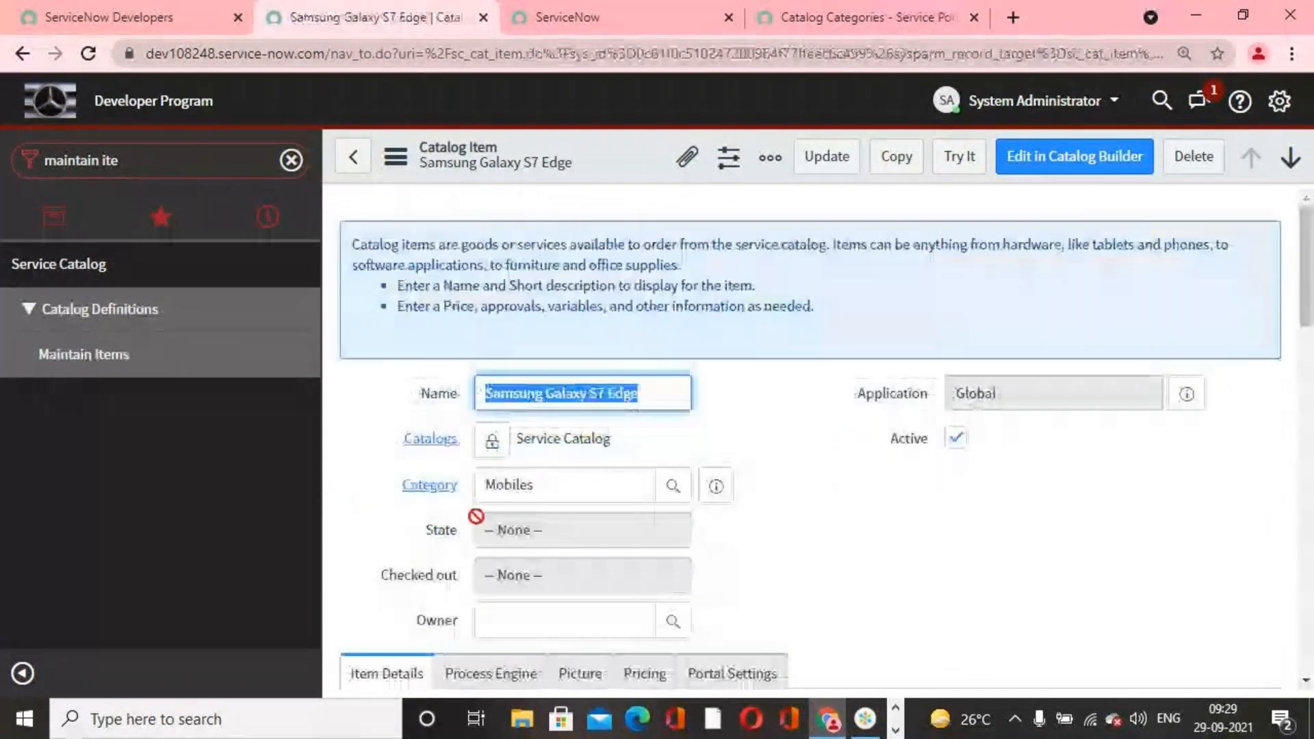
pyautogui.scroll(-10, 445, 480)
pyautogui.scroll(-10, 423, 420)
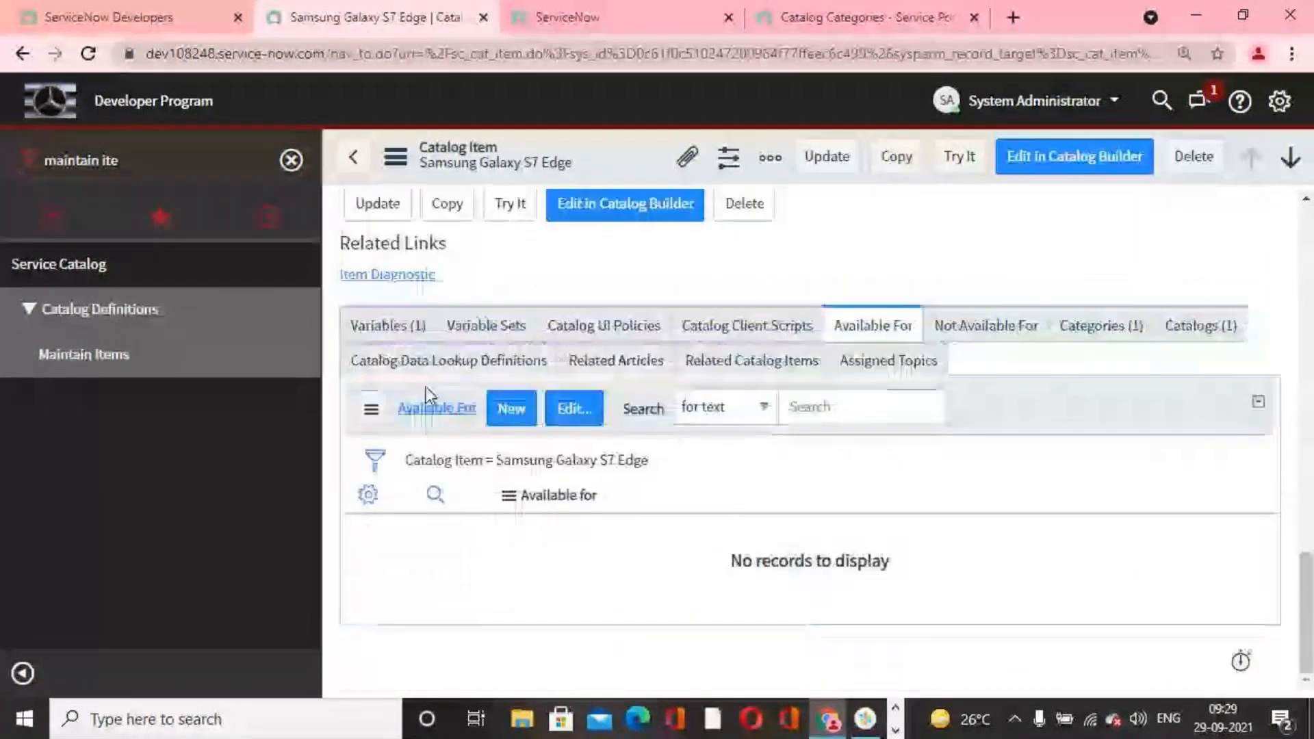
pyautogui.click(410, 328)
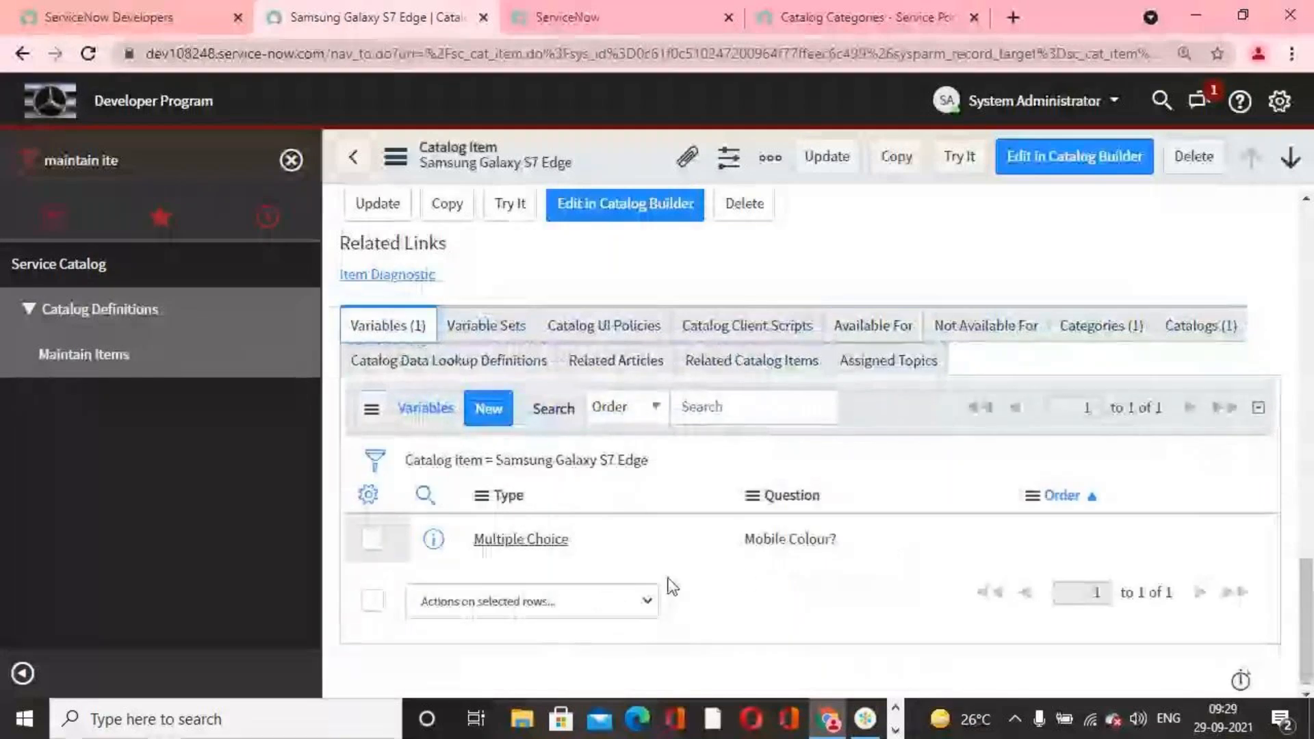
pyautogui.scroll(3, 834, 585)
pyautogui.scroll(10, 834, 585)
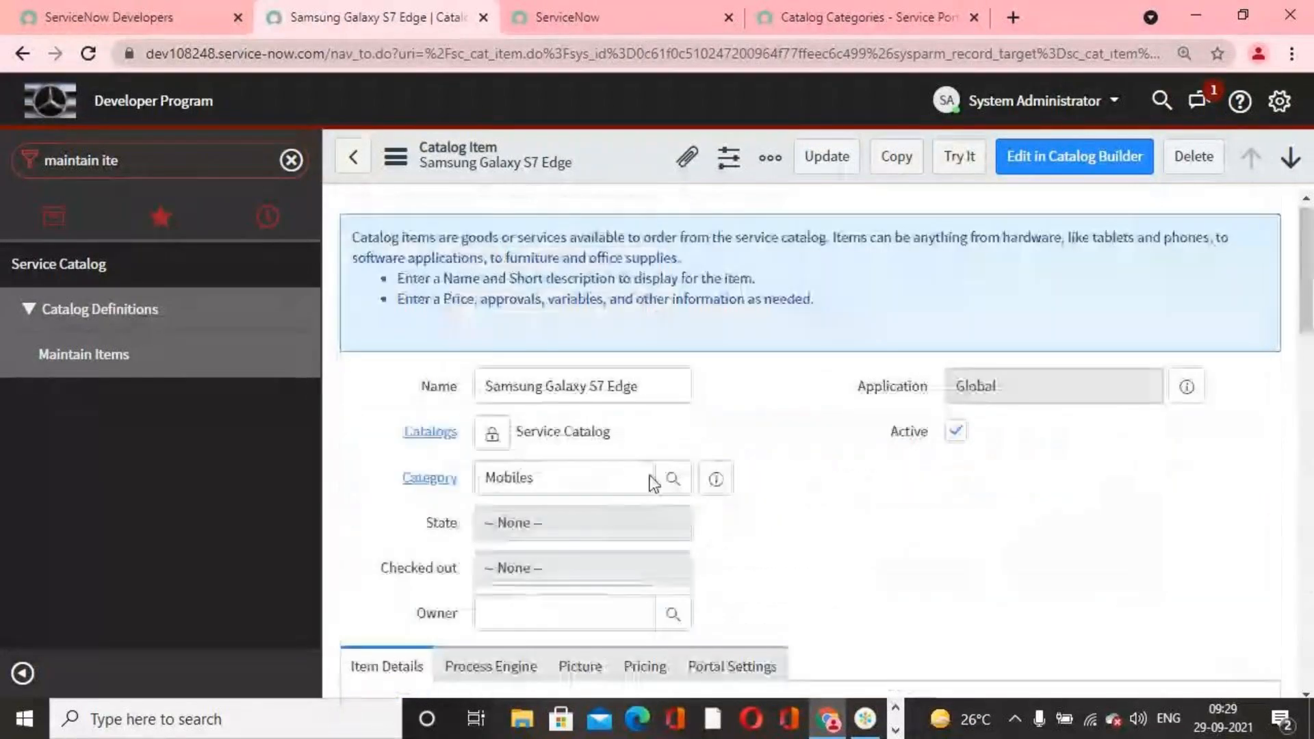
pyautogui.click(350, 160)
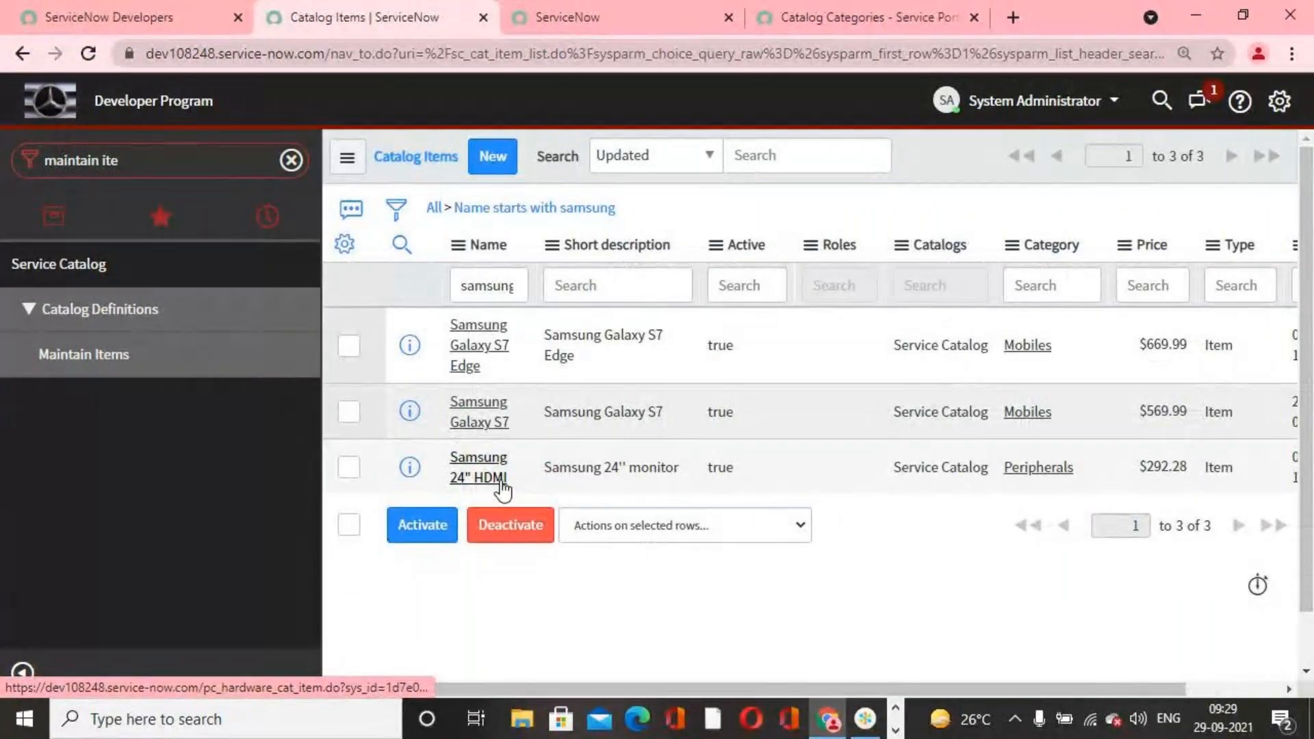
# Step: Open the Samsung 24" HDMI item, look through its details and related lists, and return to the catalog items list
pyautogui.click(501, 481)
pyautogui.scroll(-5, 726, 510)
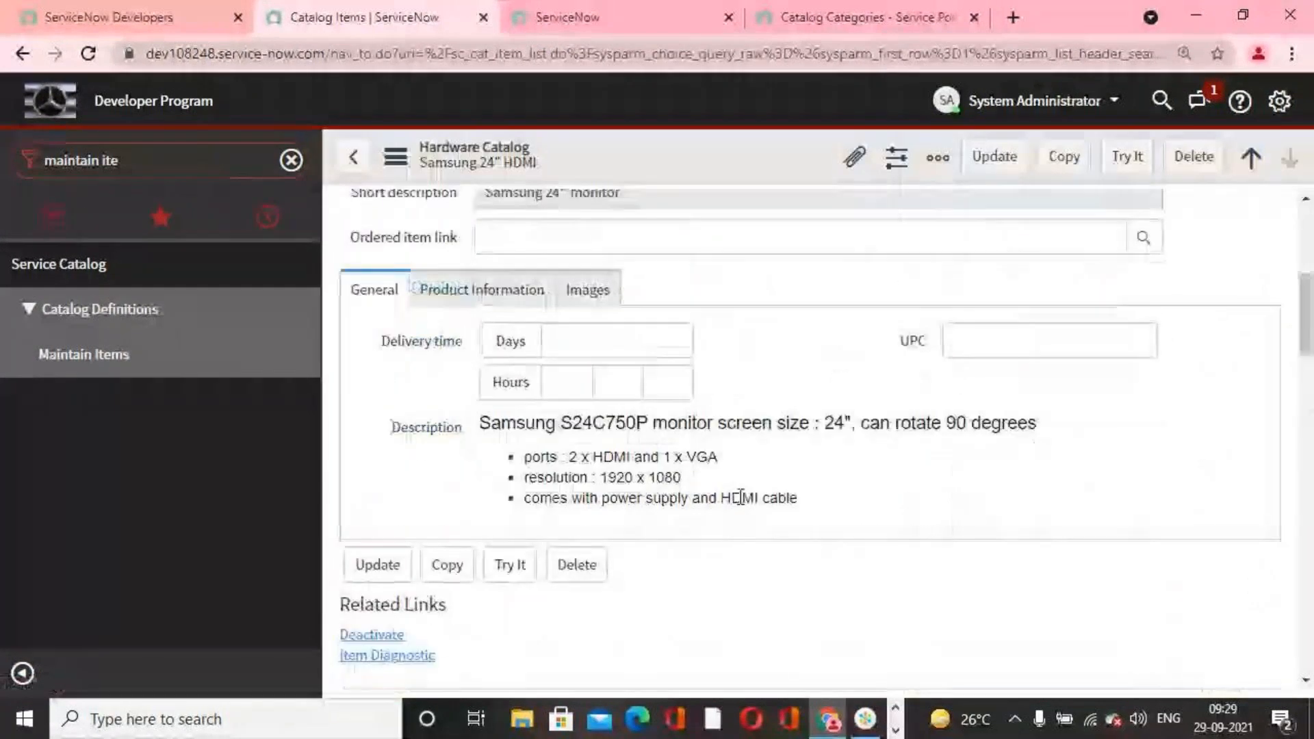
pyautogui.scroll(-7, 745, 496)
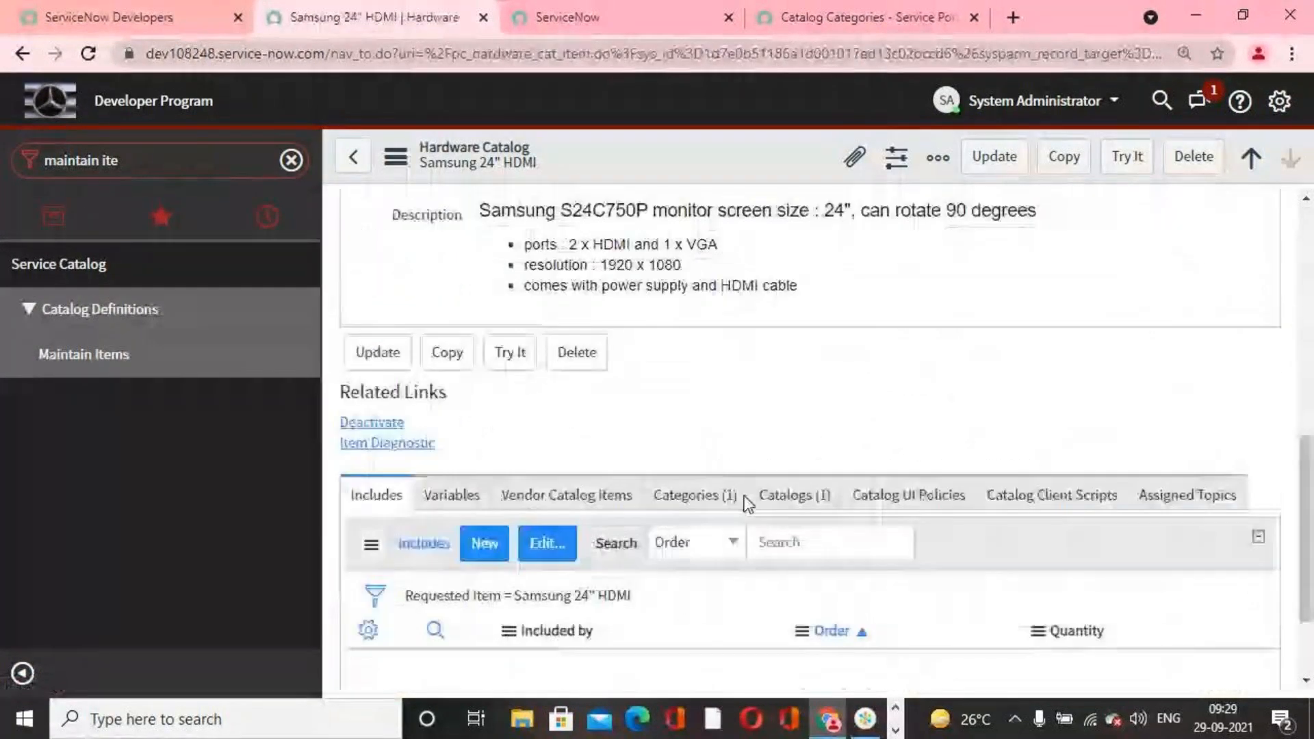
pyautogui.scroll(-2, 745, 496)
pyautogui.scroll(10, 745, 496)
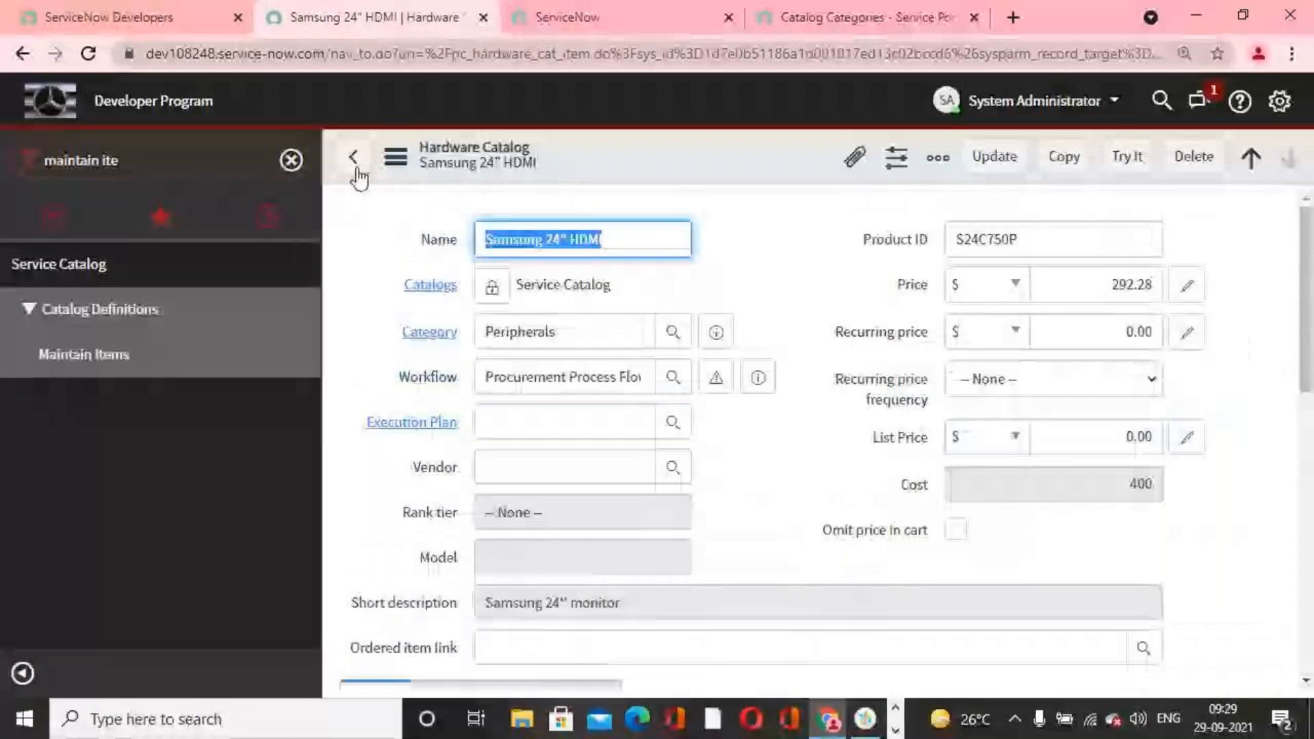
pyautogui.click(355, 170)
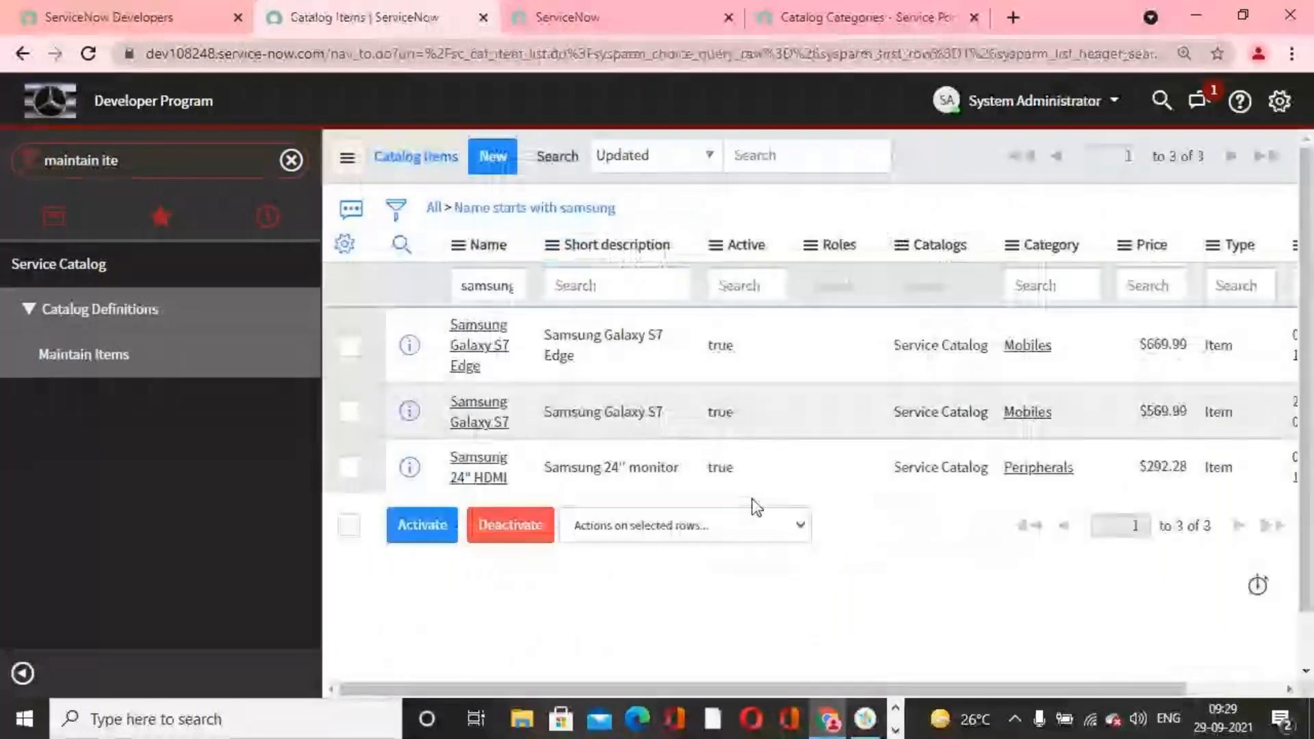
# Step: Open the service catalog's Variable Sets list and start creating a new variable set
pyautogui.tripleClick(130, 163)
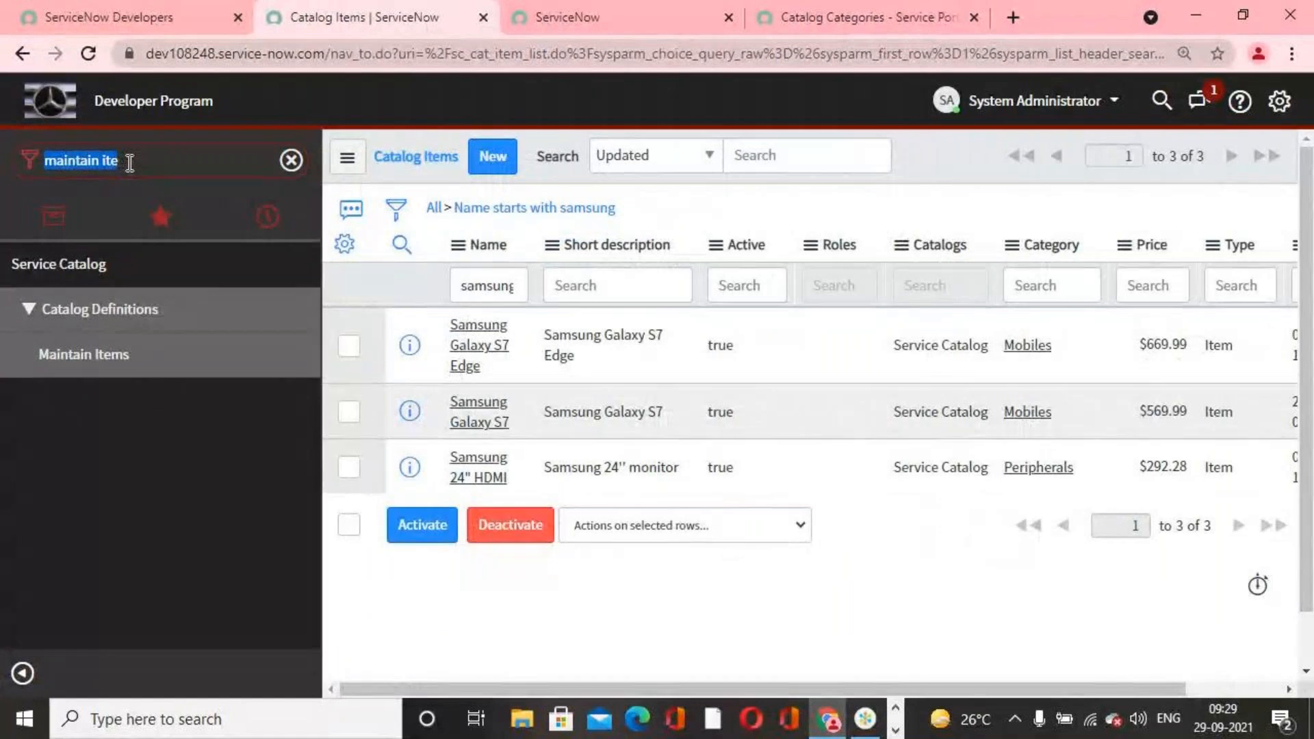
pyautogui.write('variab')
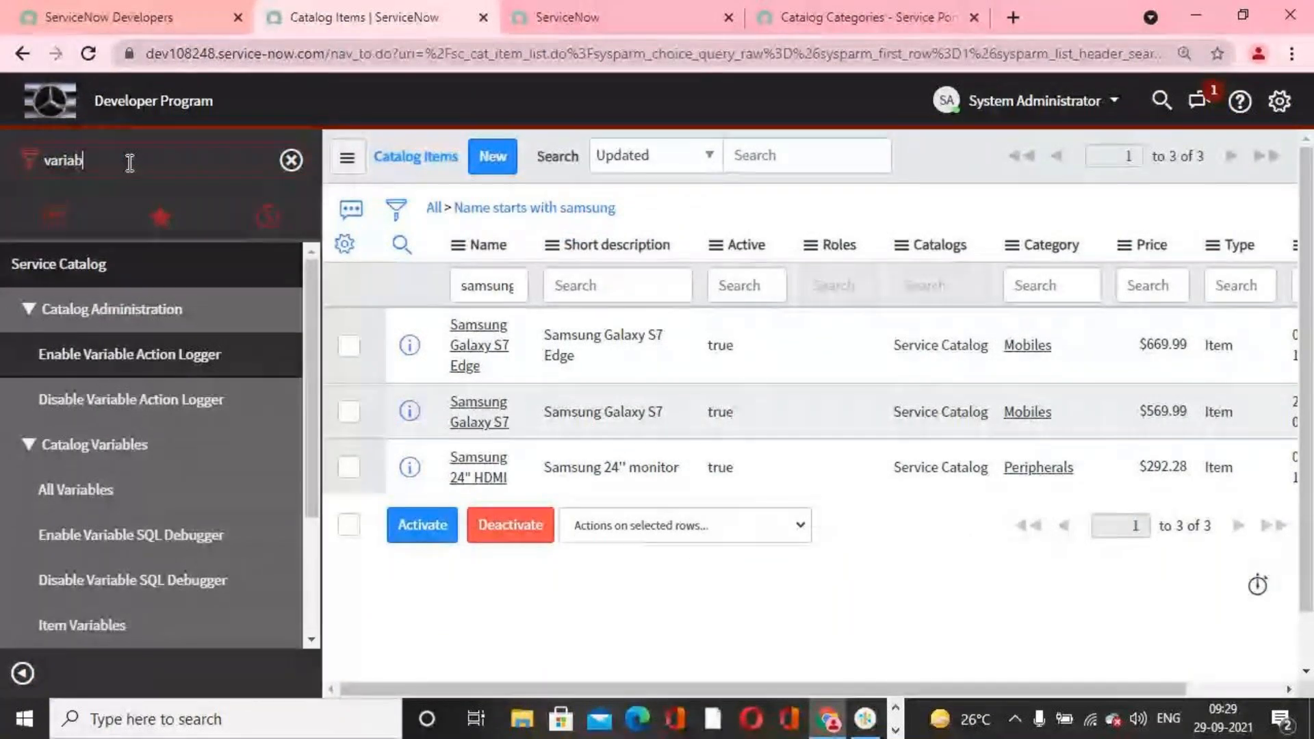
pyautogui.write('le sets')
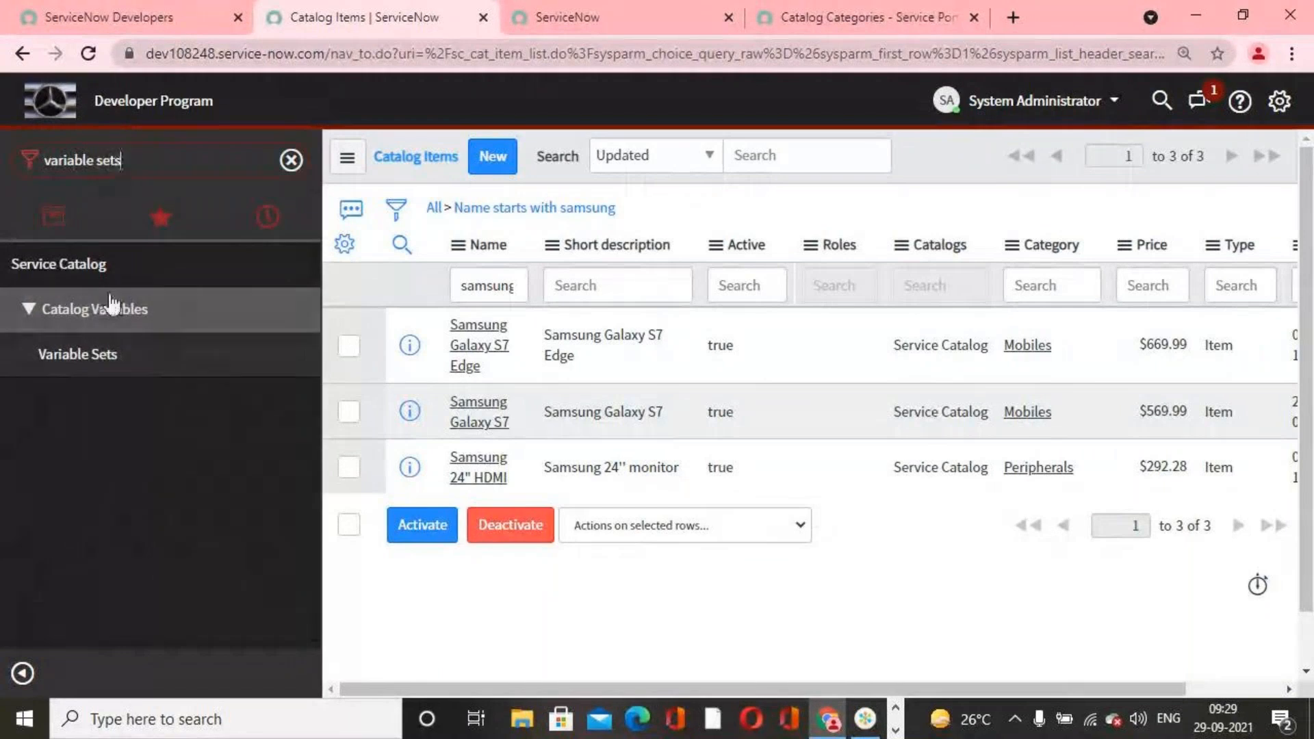
pyautogui.click(88, 361)
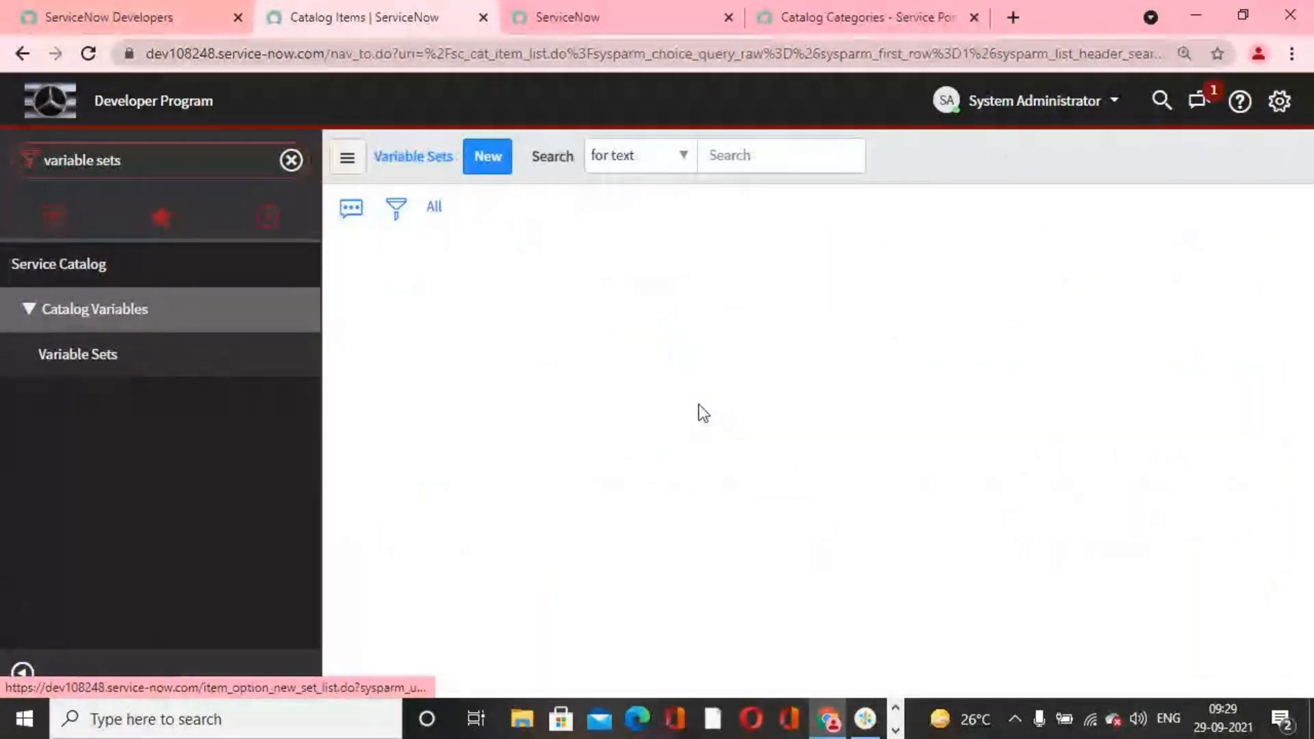
pyautogui.click(494, 162)
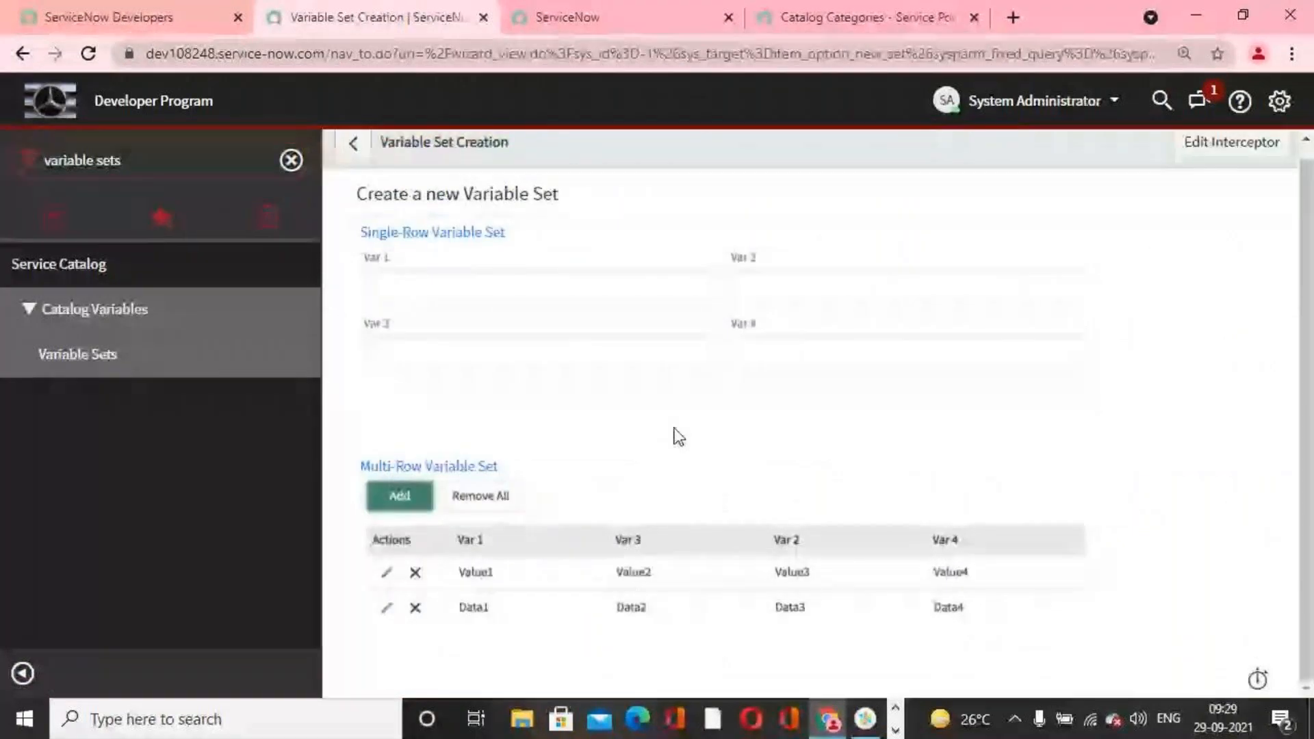
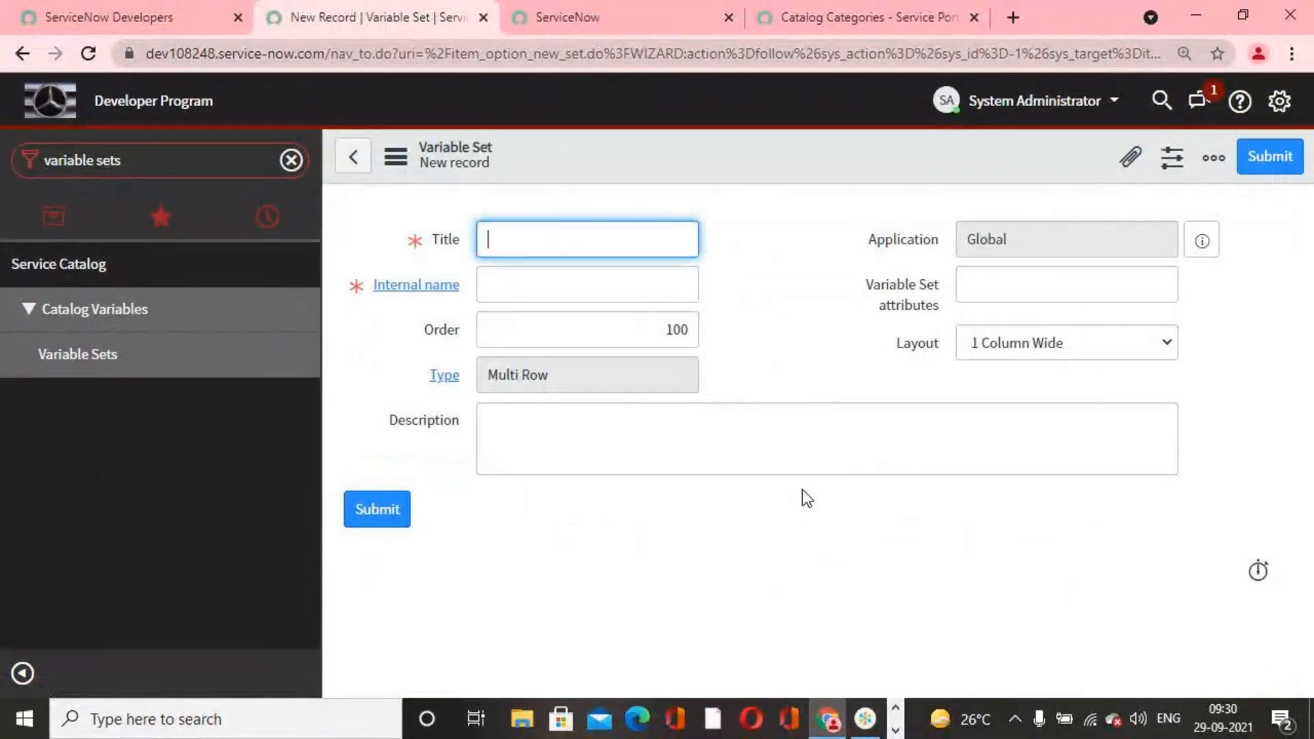
# Step: Title the new variable set "Samsang Variable Set" and let its internal name fill in from the title
pyautogui.click(1118, 353)
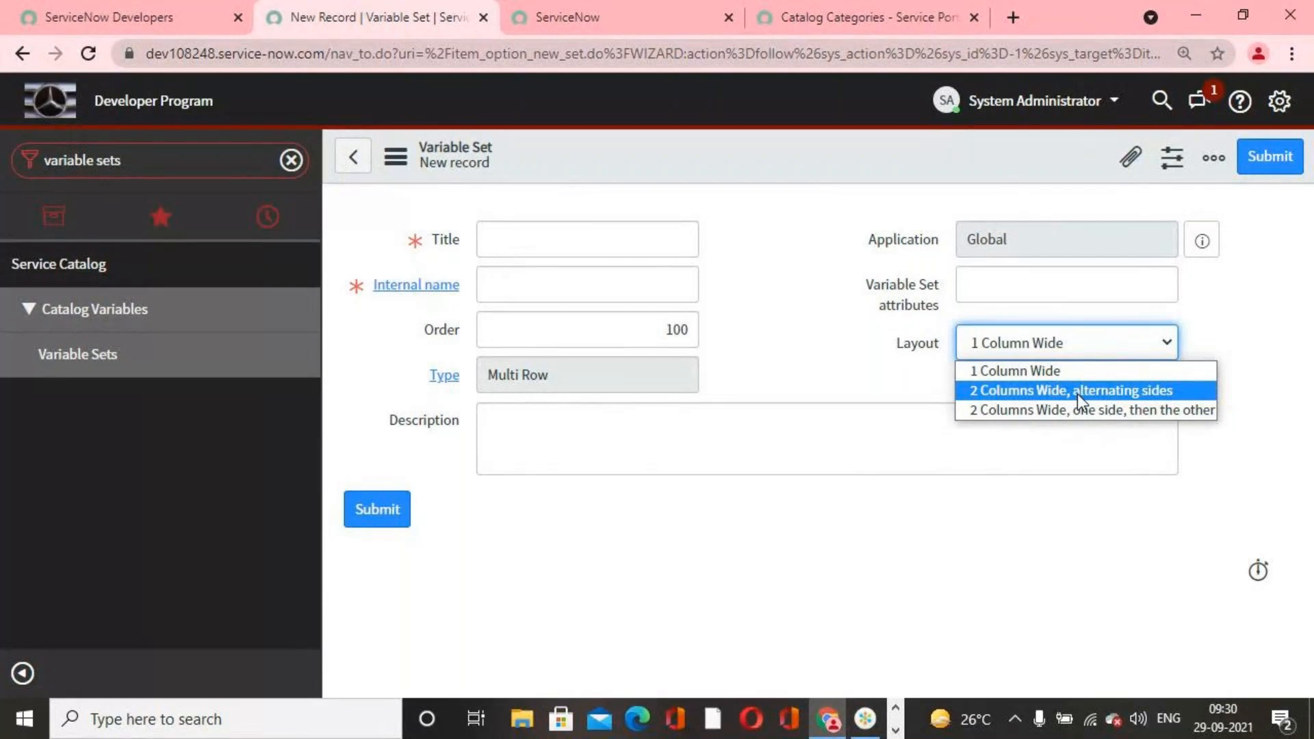
pyautogui.click(1177, 372)
pyautogui.click(590, 237)
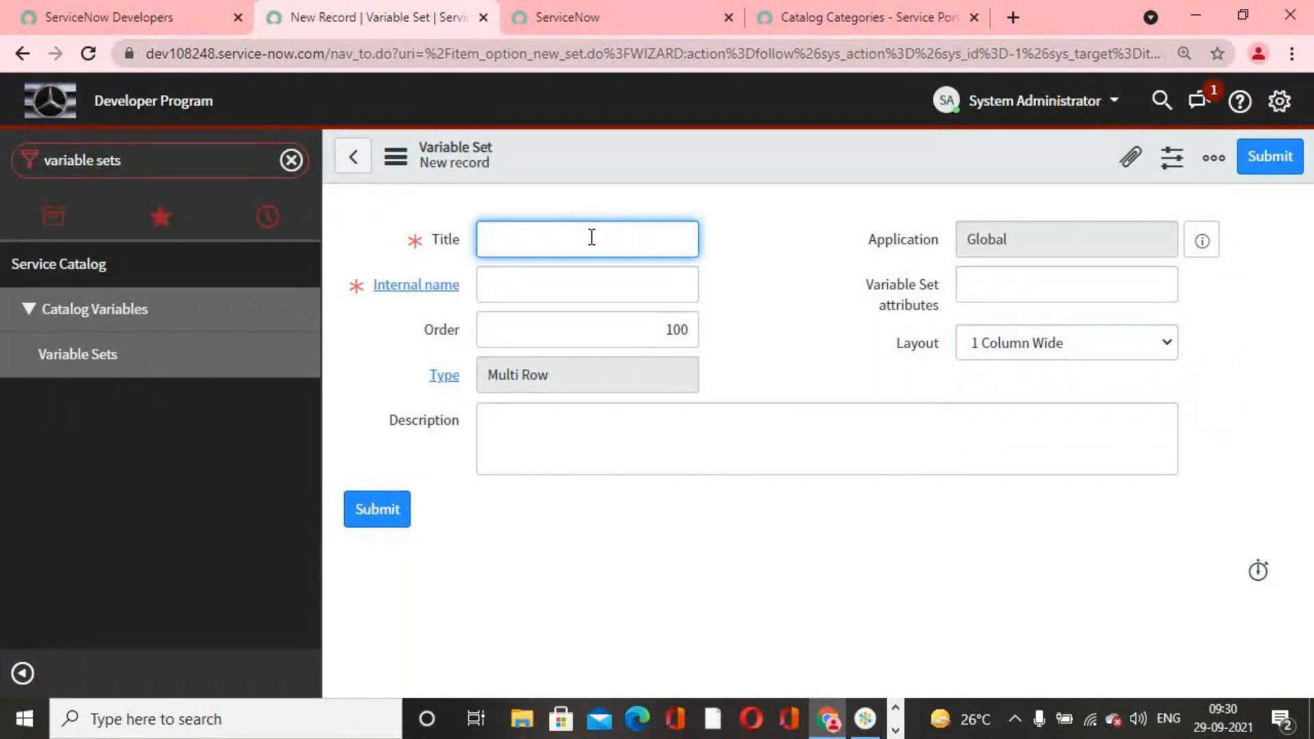
pyautogui.write('Samsan')
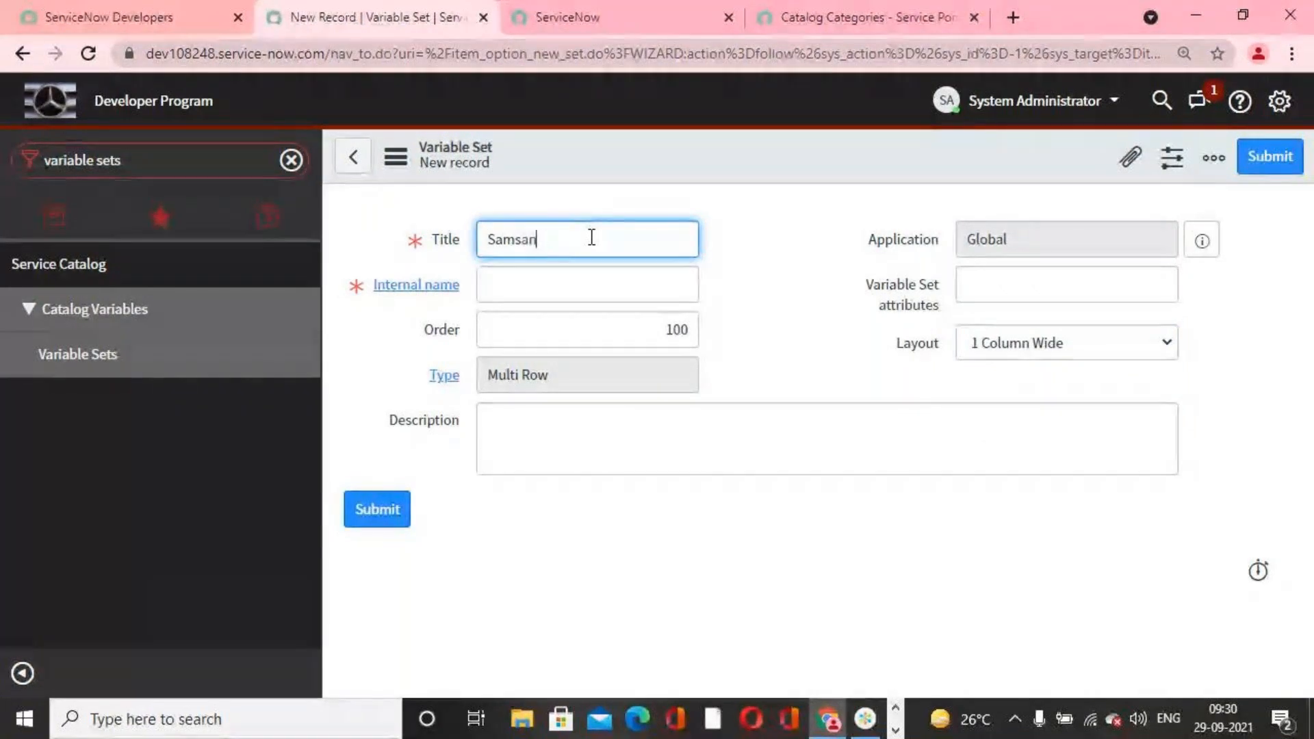
pyautogui.write('g Var')
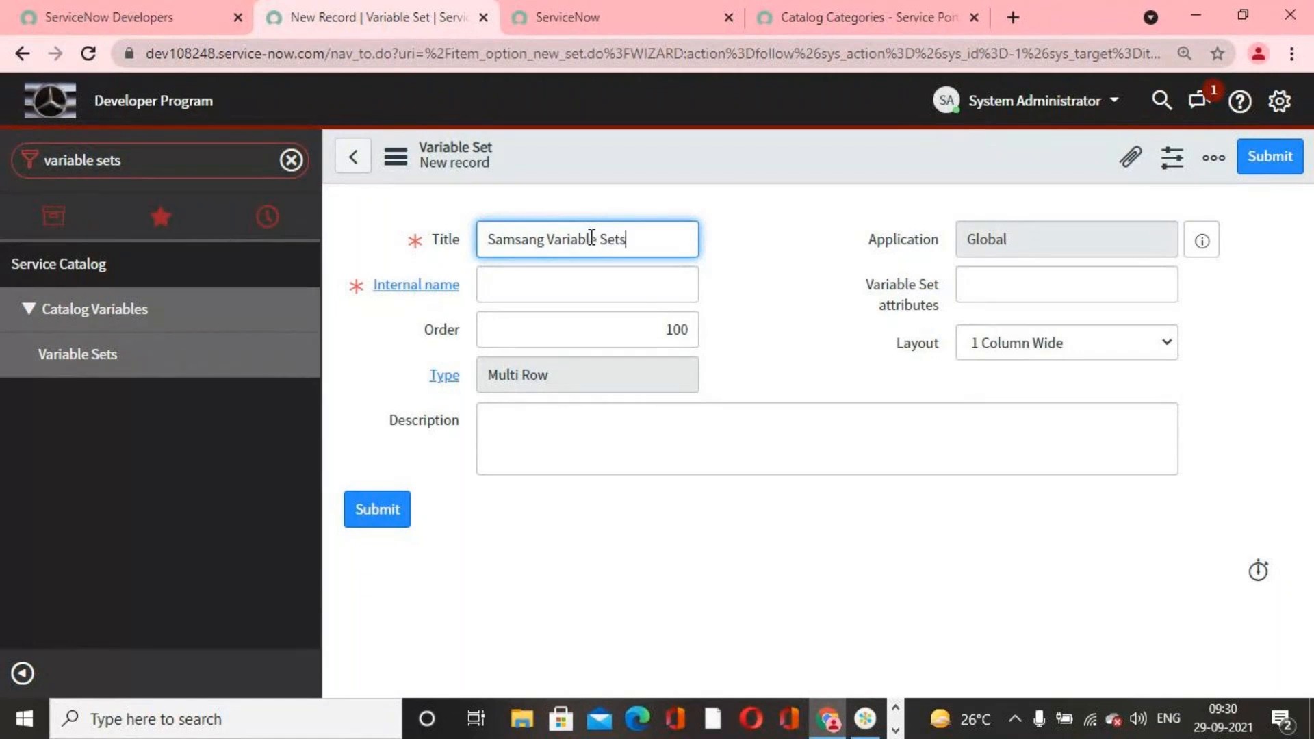
pyautogui.write('iable Sets')
pyautogui.press('BackSpace')
pyautogui.press('Tab')
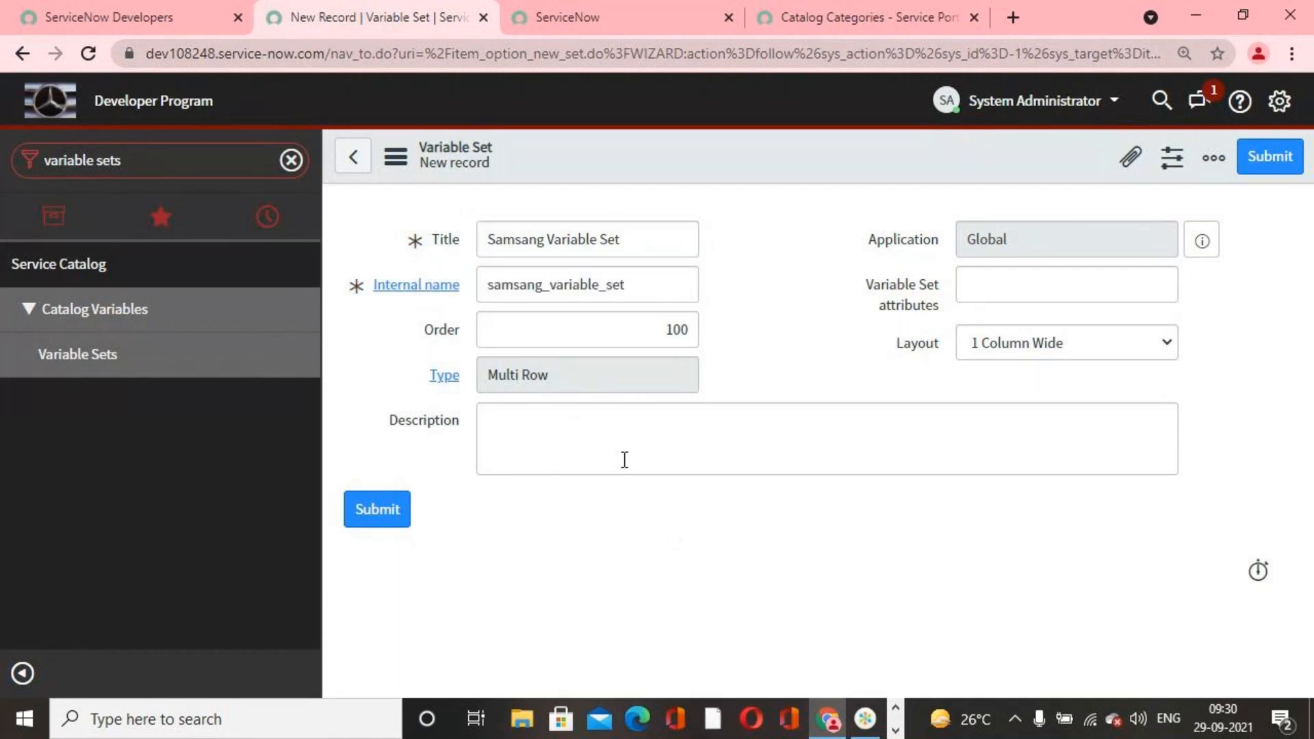
# Step: Describe the variable set as "Using this variable set for all samsang mobiles" and save the record
pyautogui.rightClick(762, 167)
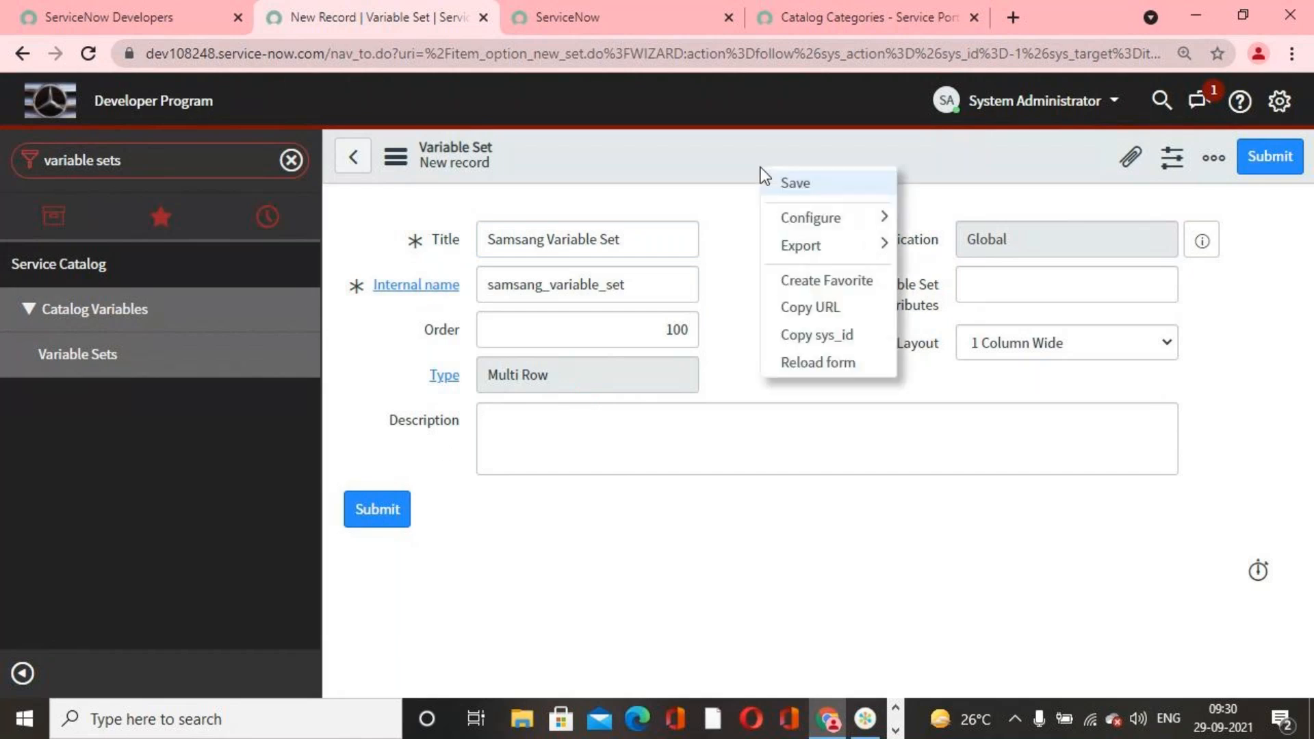
pyautogui.click(778, 446)
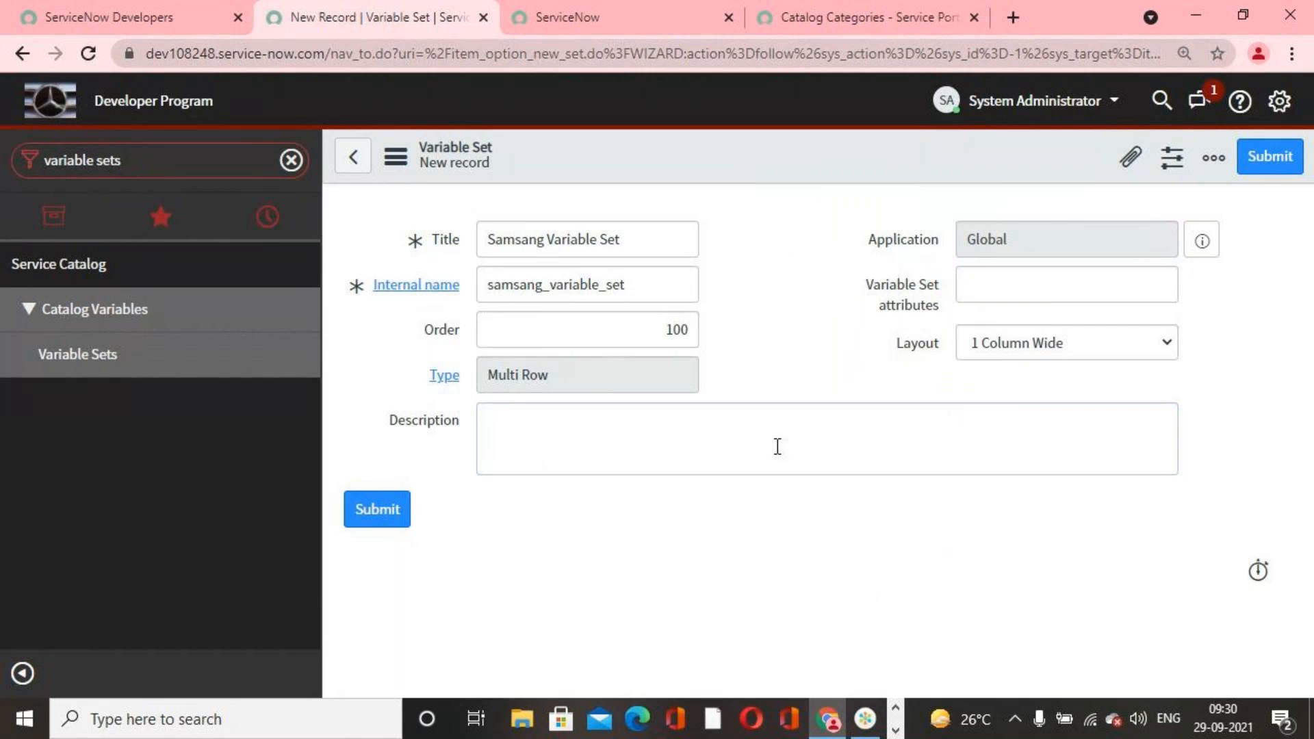
pyautogui.click(777, 447)
pyautogui.write('Usi')
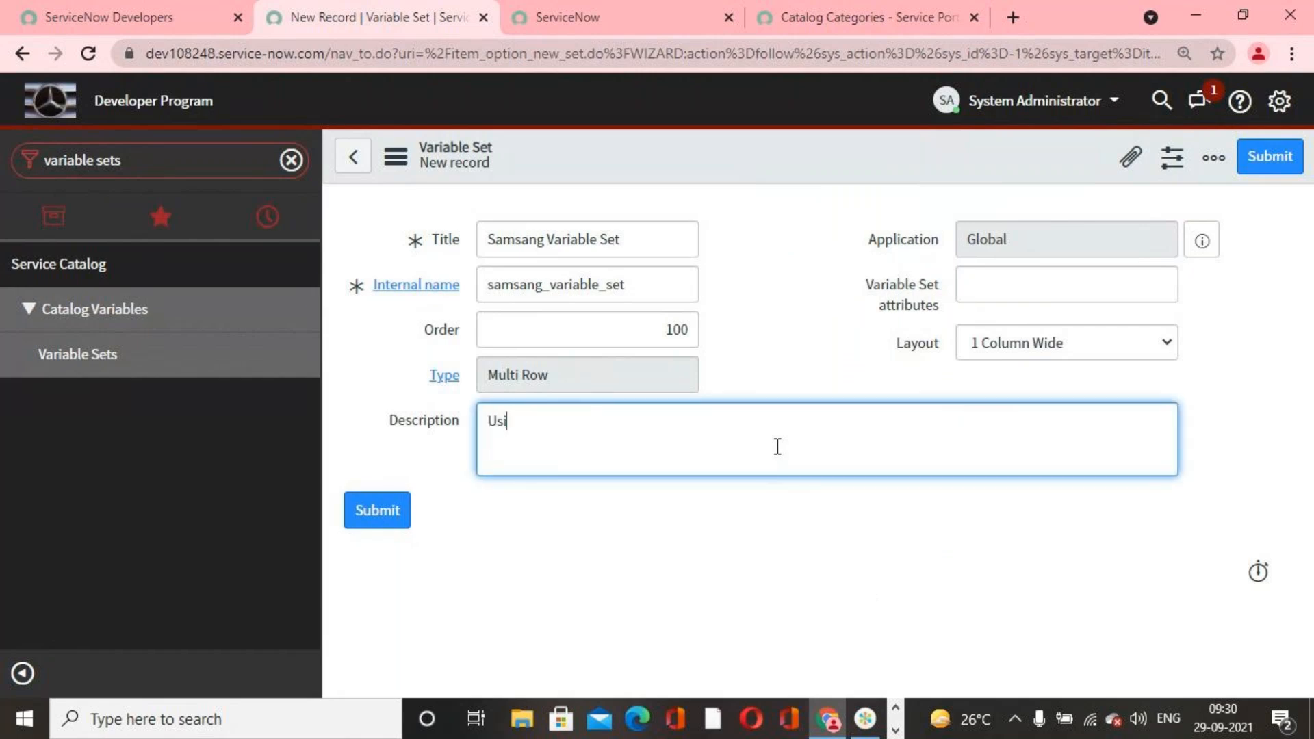
pyautogui.write('ng this variable set')
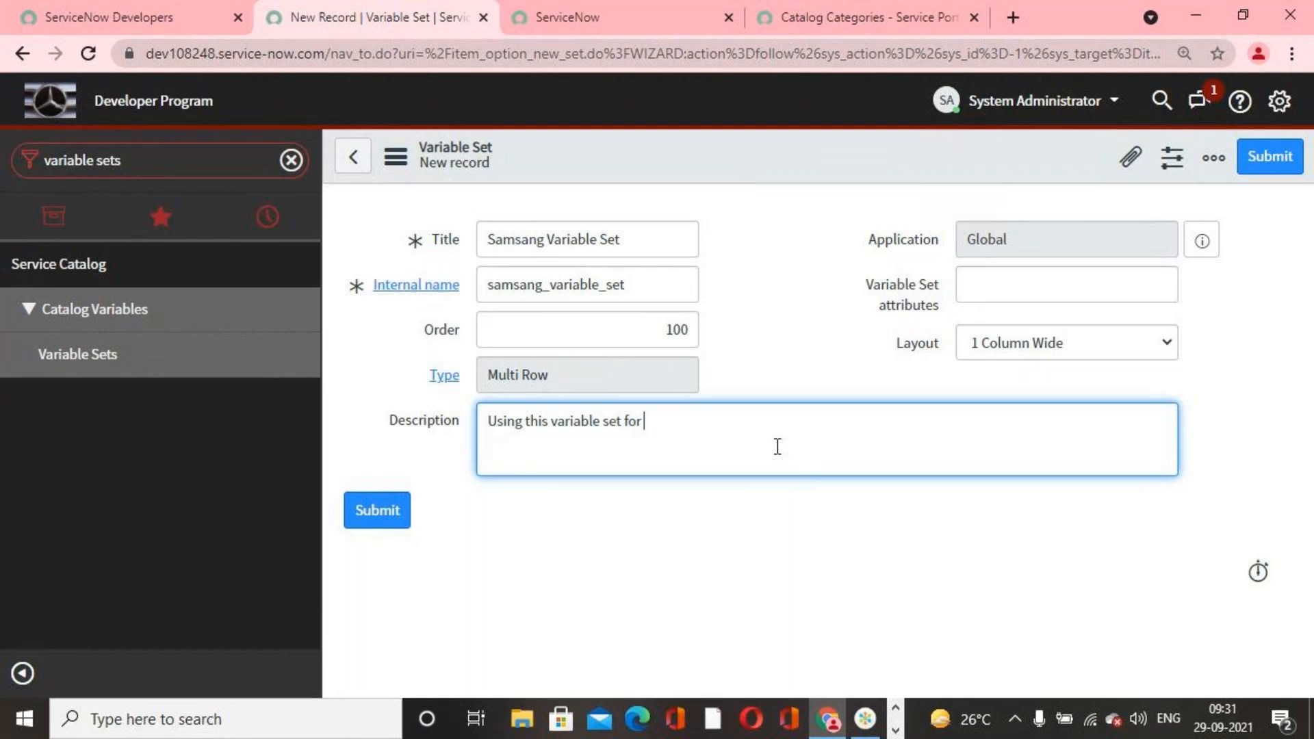
pyautogui.write('for all samsang mobiles')
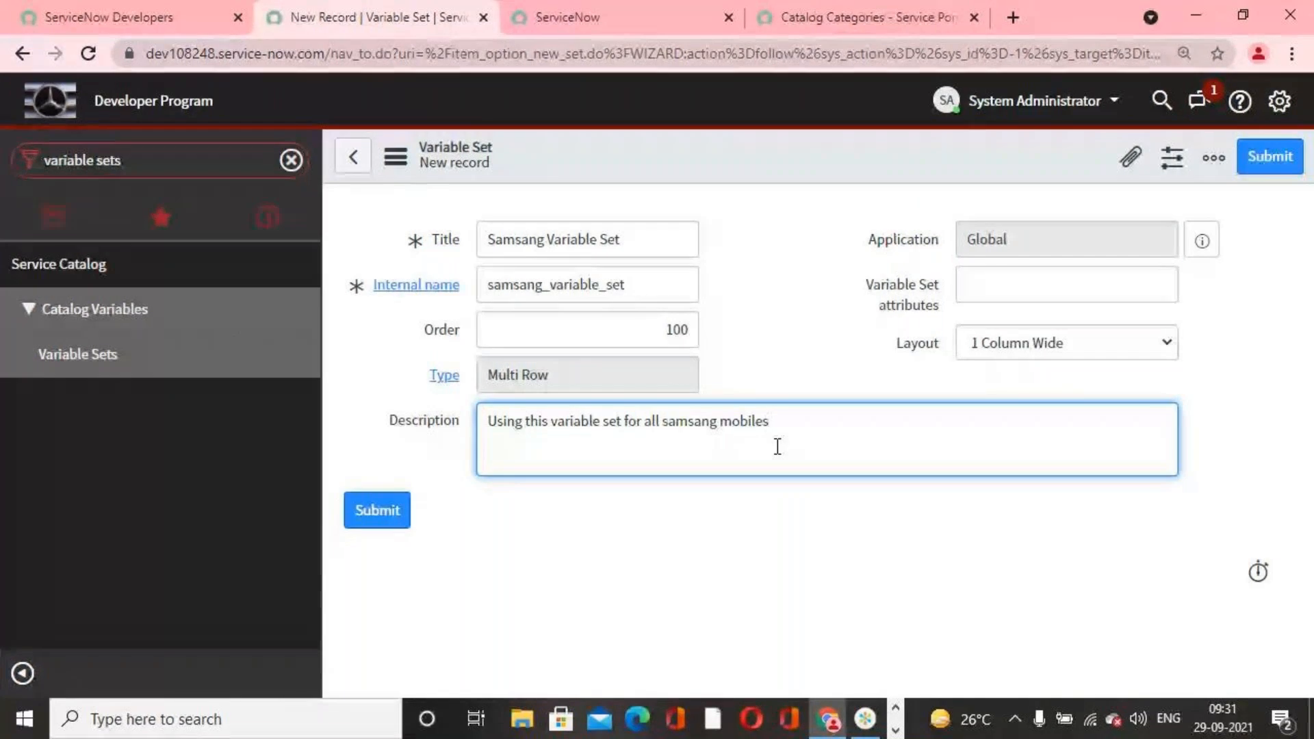
pyautogui.click(757, 340)
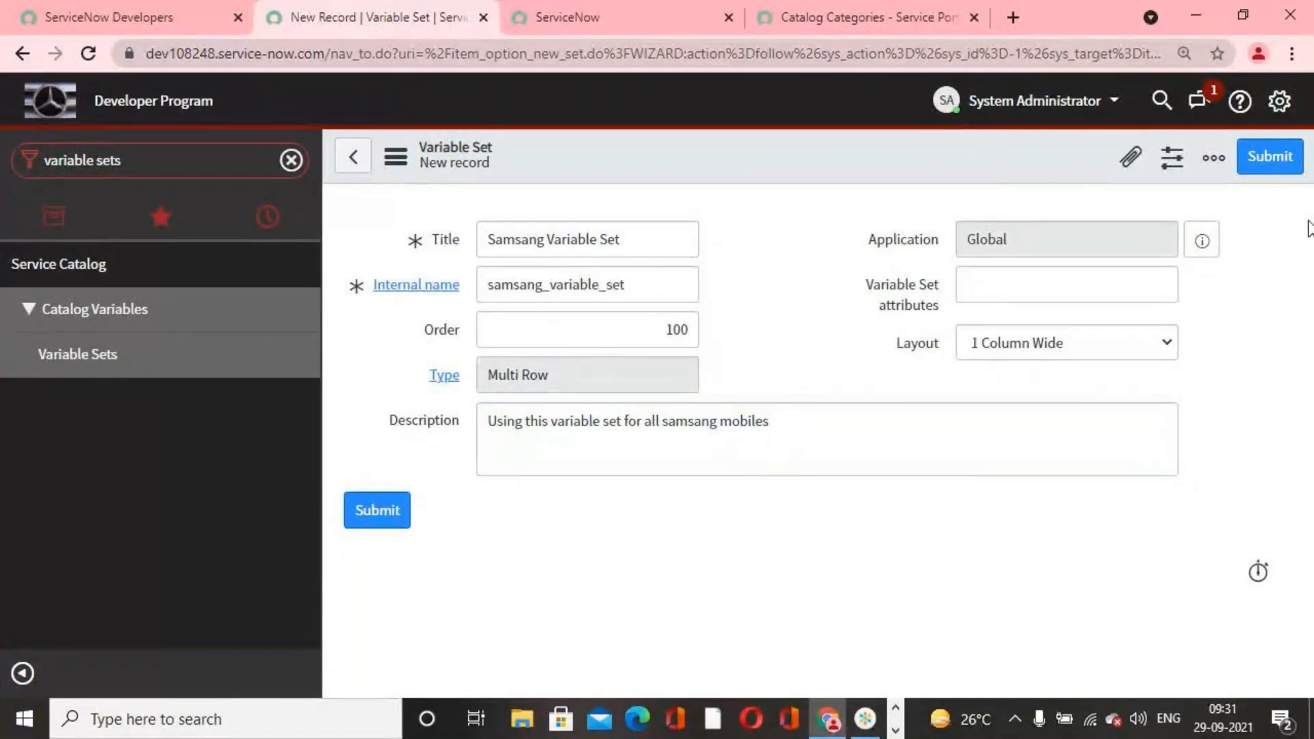
pyautogui.rightClick(847, 144)
pyautogui.click(898, 159)
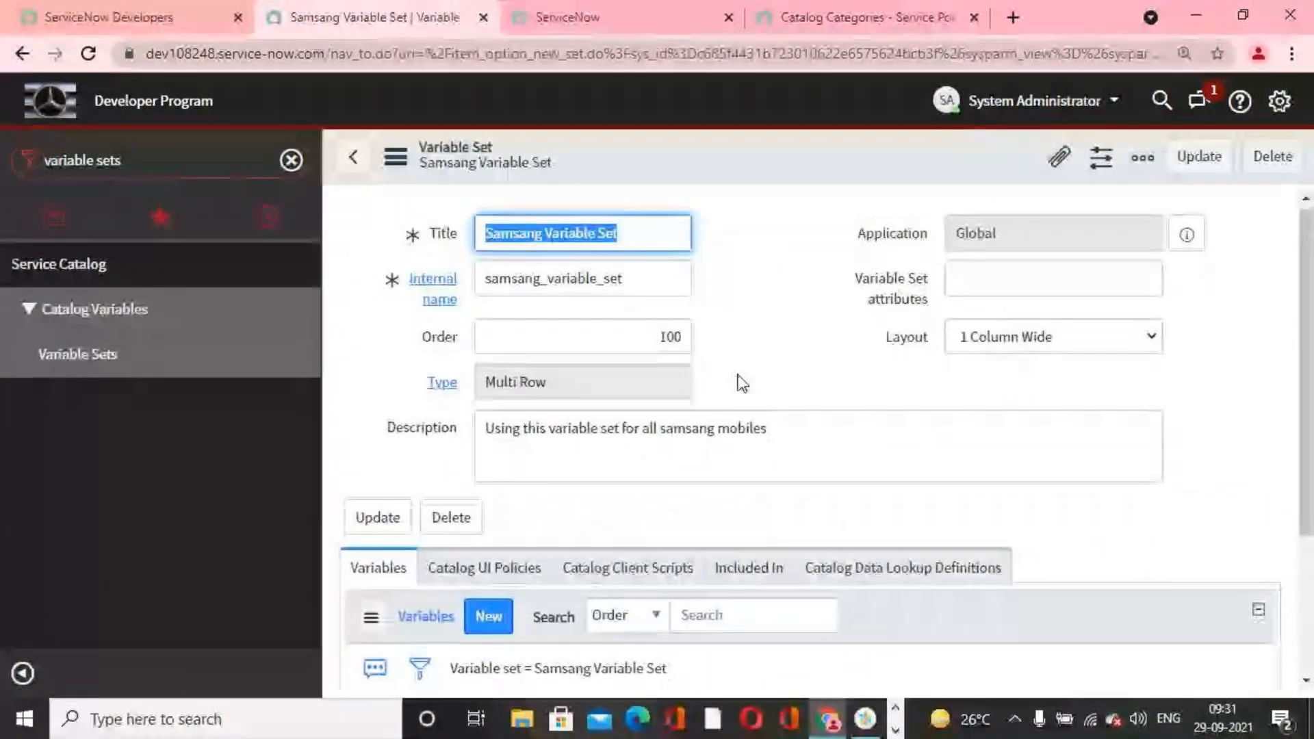
# Step: Start a new variable from the related variables list of the Samsang Variable Set
pyautogui.scroll(-3, 804, 421)
pyautogui.scroll(3, 581, 428)
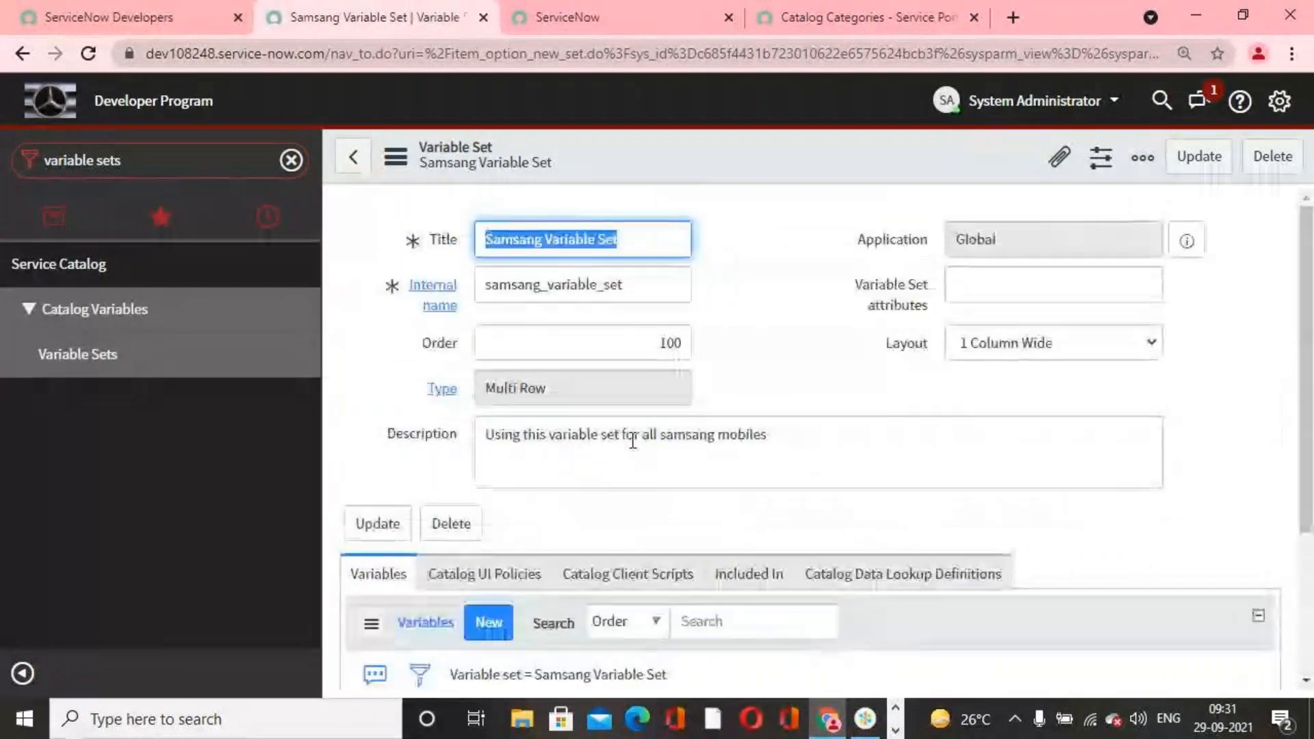
pyautogui.scroll(-3, 549, 539)
pyautogui.scroll(3, 549, 540)
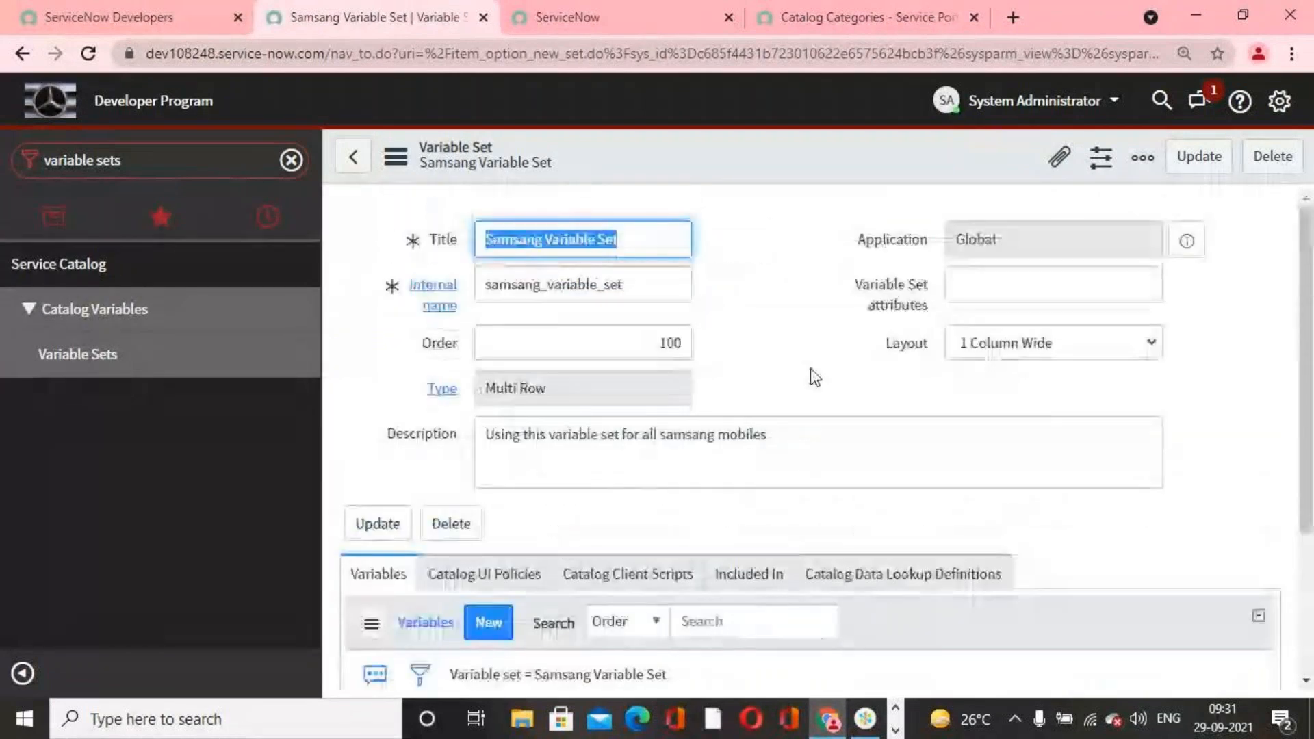
pyautogui.scroll(-3, 830, 358)
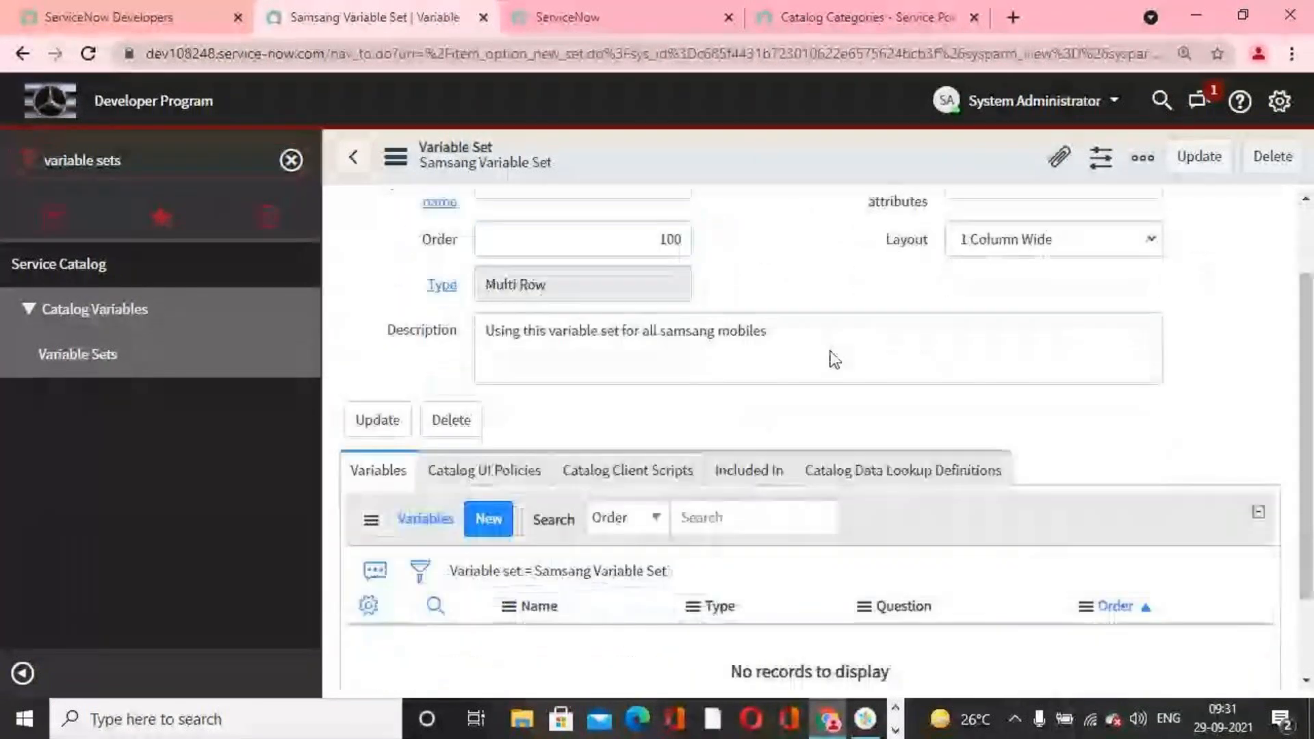
pyautogui.click(482, 420)
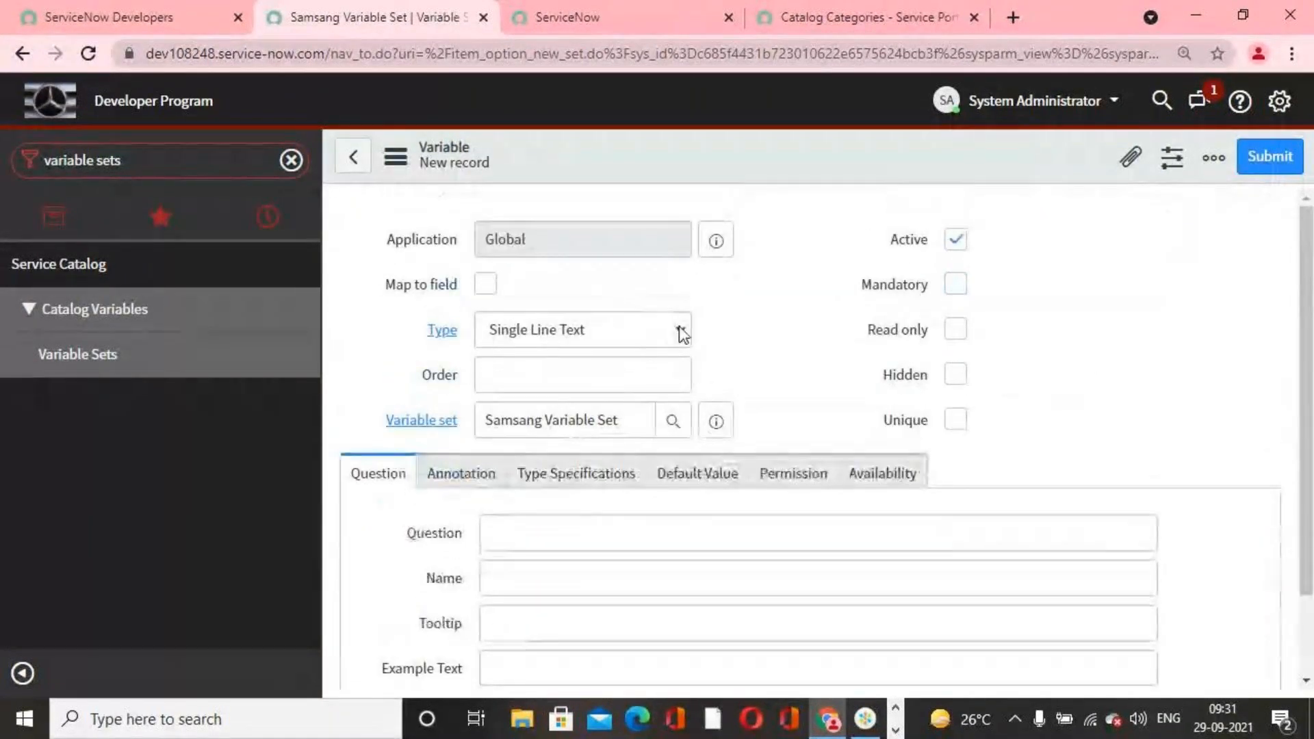
# Step: Set the new variable's question to "Samsang Mobile Model?" and let its name fill in from the question
pyautogui.click(681, 331)
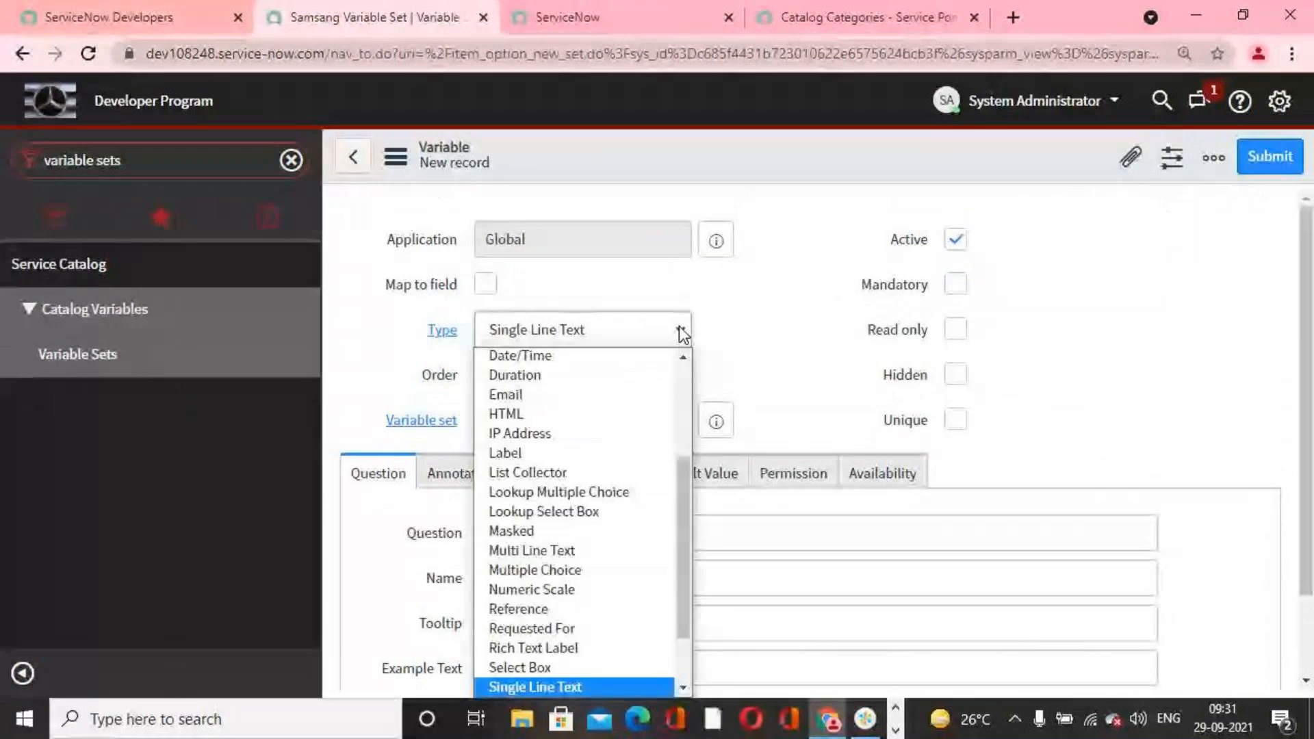
pyautogui.click(752, 535)
pyautogui.click(732, 579)
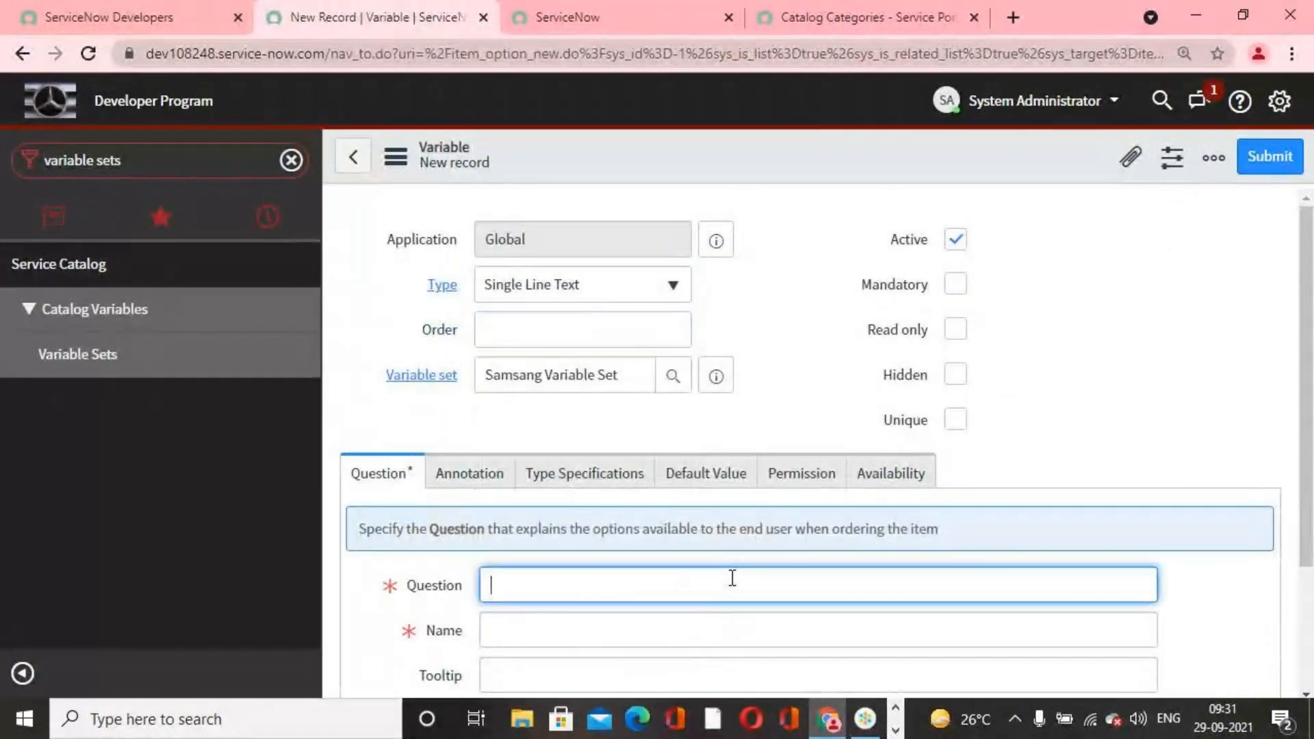
pyautogui.write('Samsang')
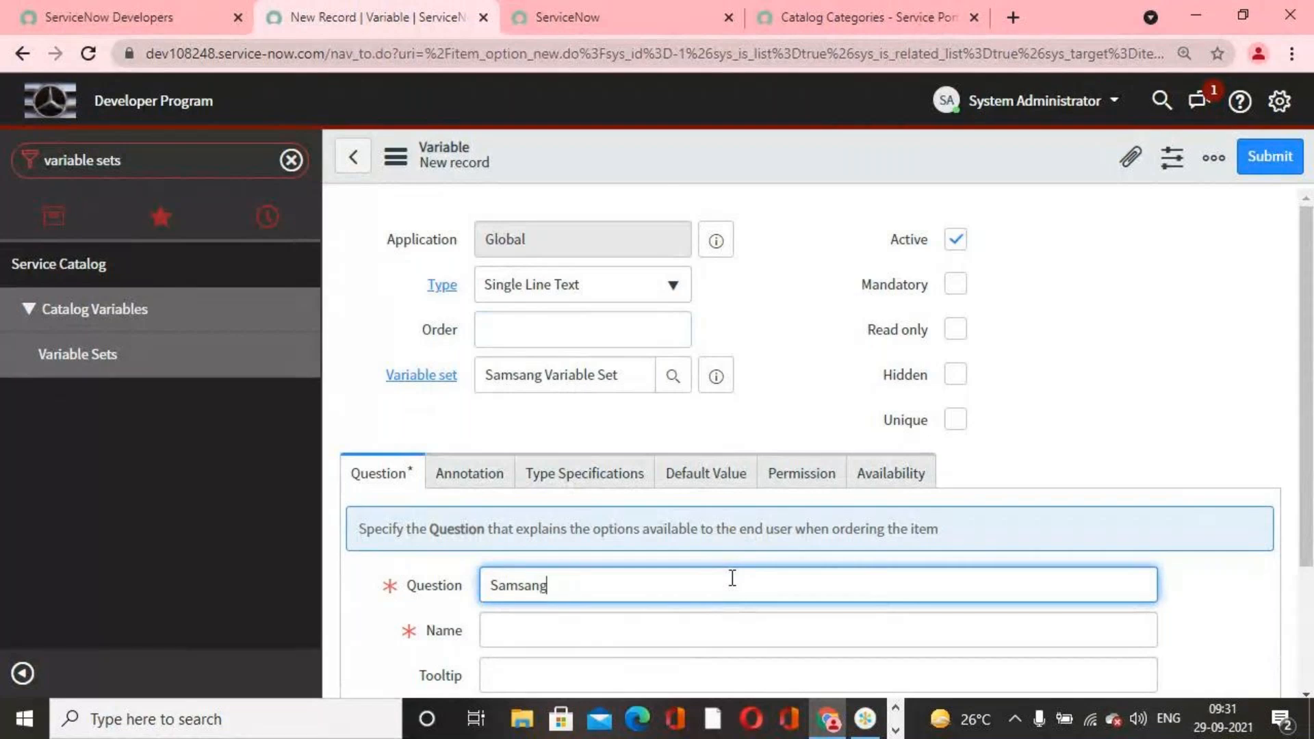
pyautogui.write(' Mo')
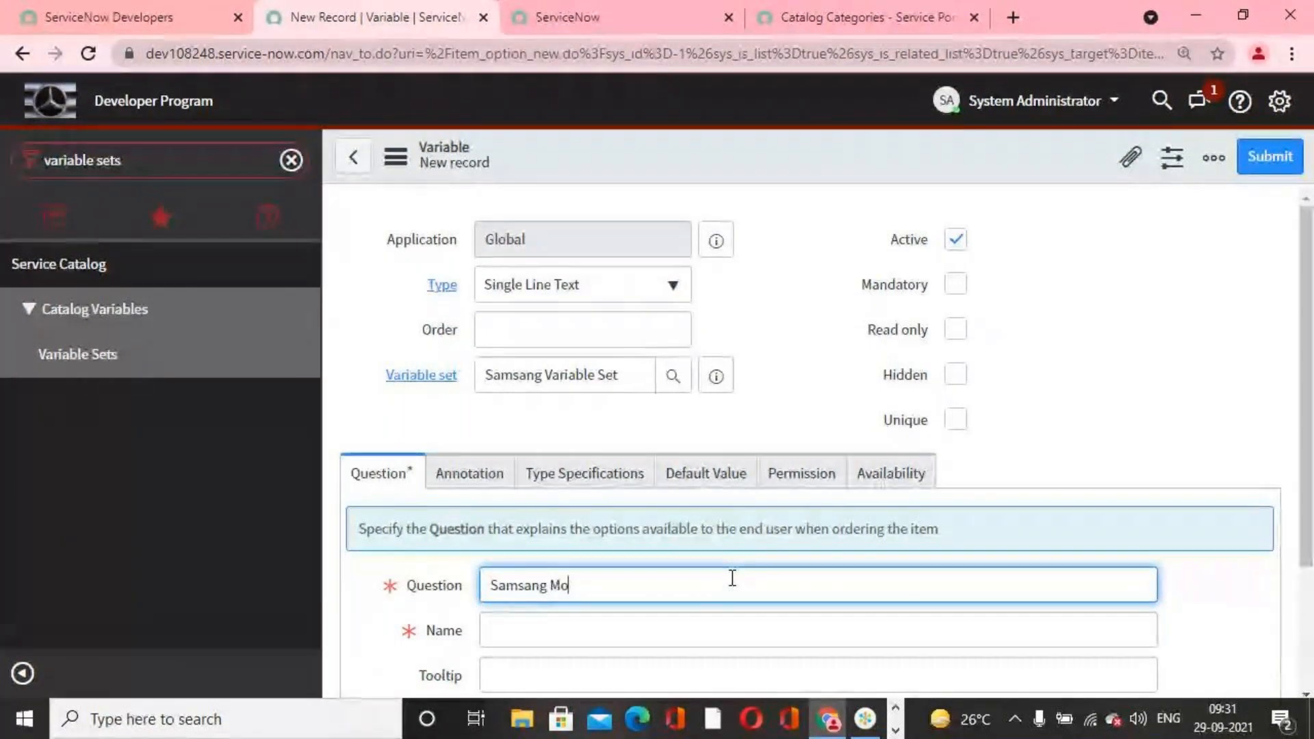
pyautogui.write('bile Model')
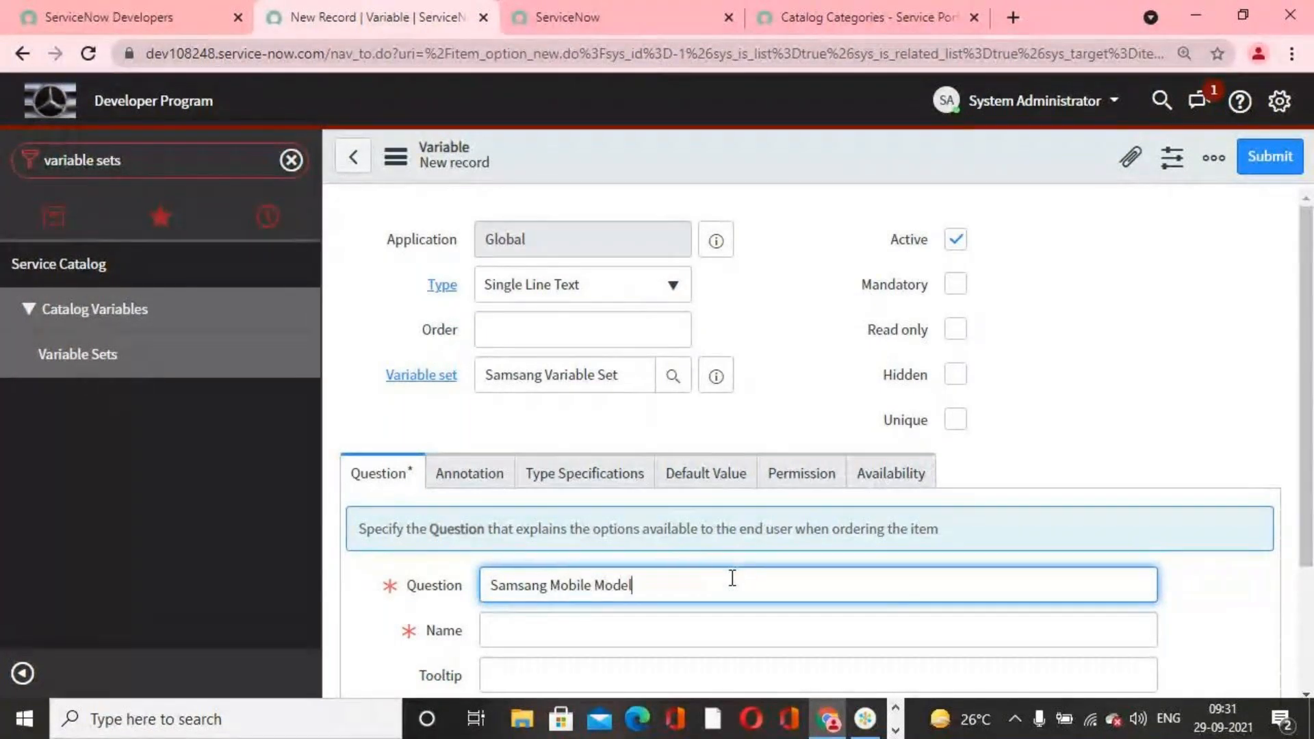
pyautogui.write('?')
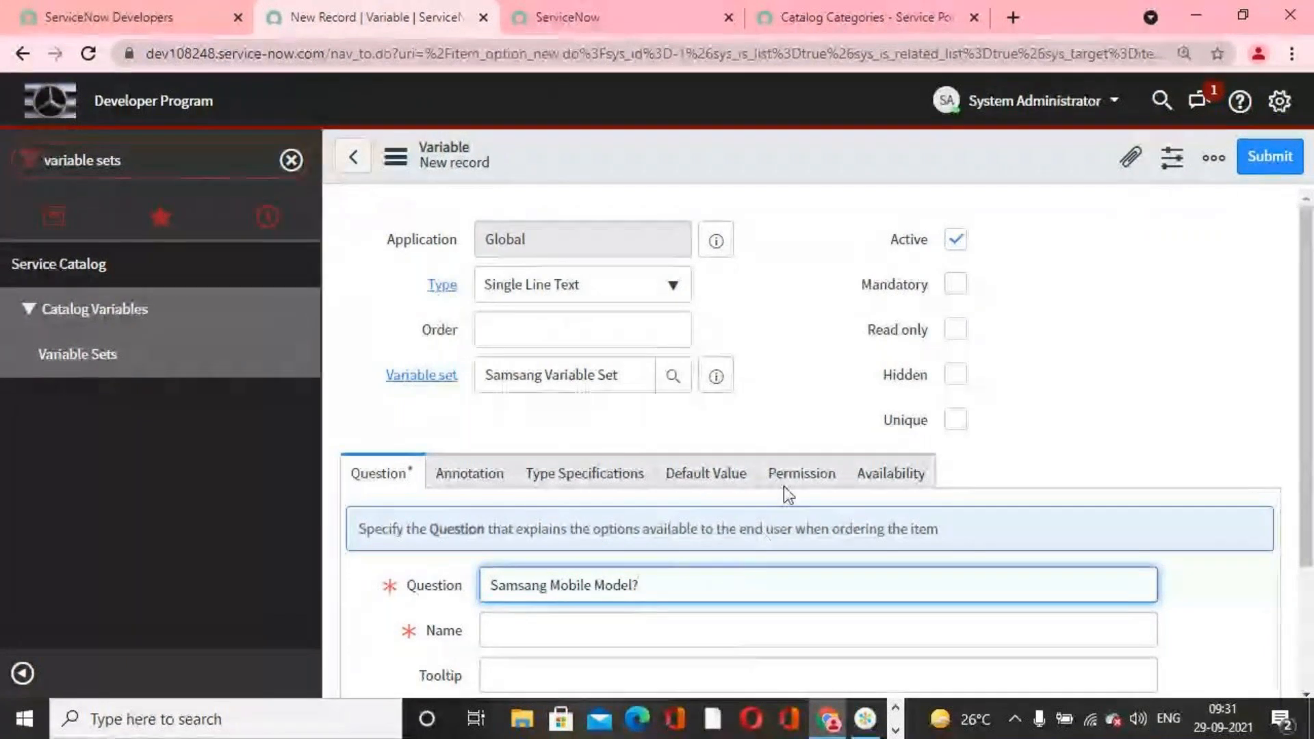
pyautogui.click(774, 400)
pyautogui.scroll(-2, 775, 400)
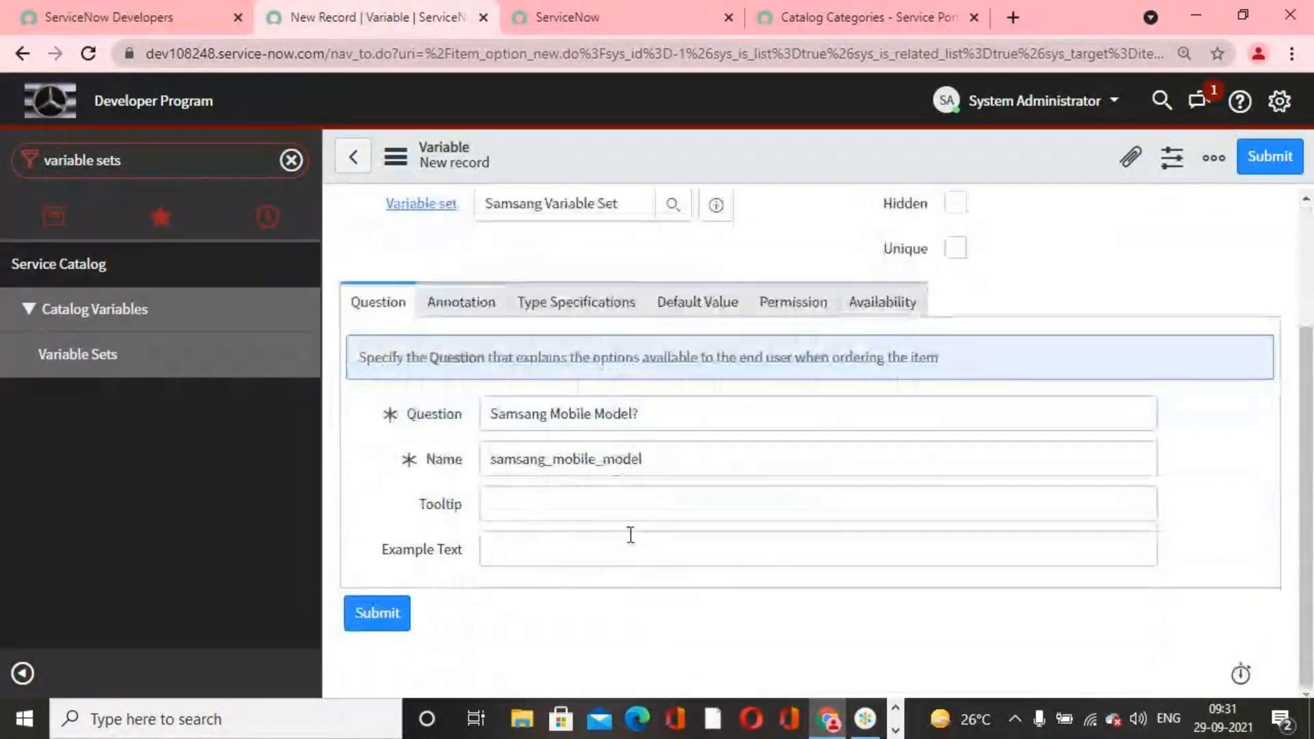
# Step: Give the variable an order of 100 and change its type to Multiple Choice
pyautogui.scroll(2, 626, 533)
pyautogui.click(557, 338)
pyautogui.write('100')
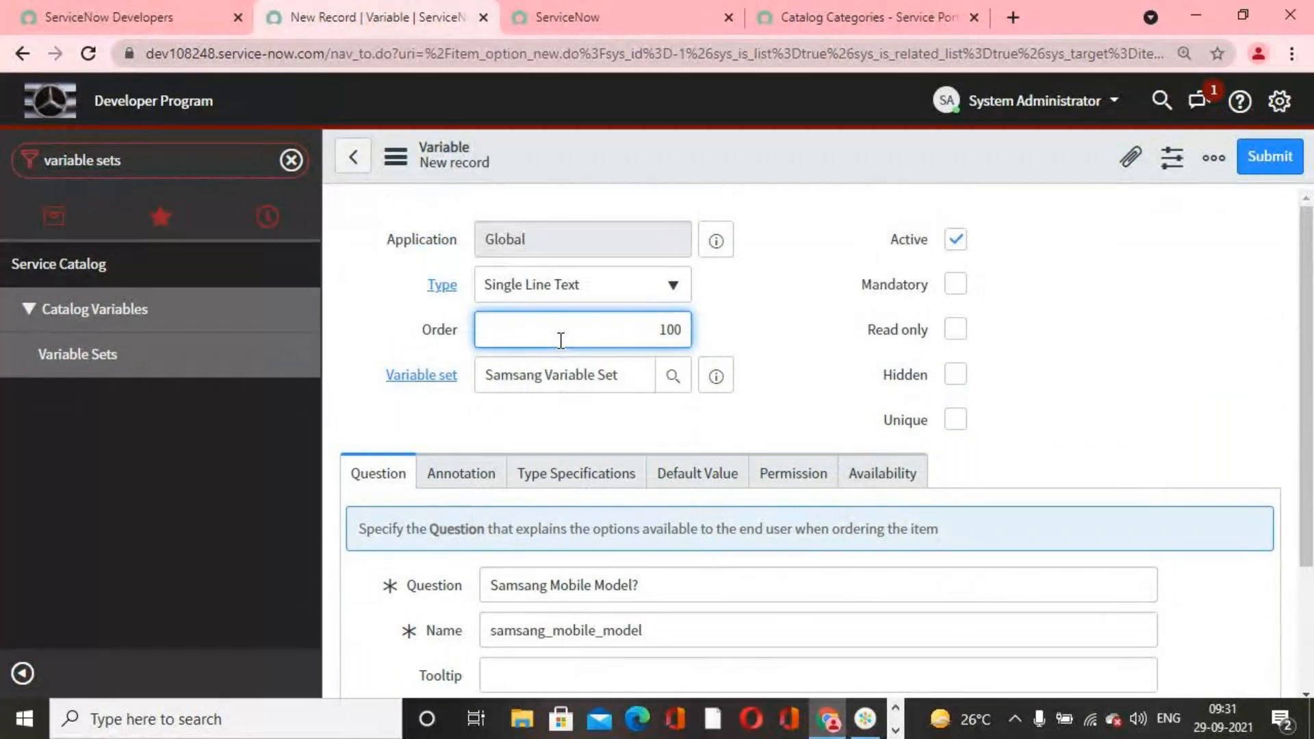
pyautogui.click(672, 285)
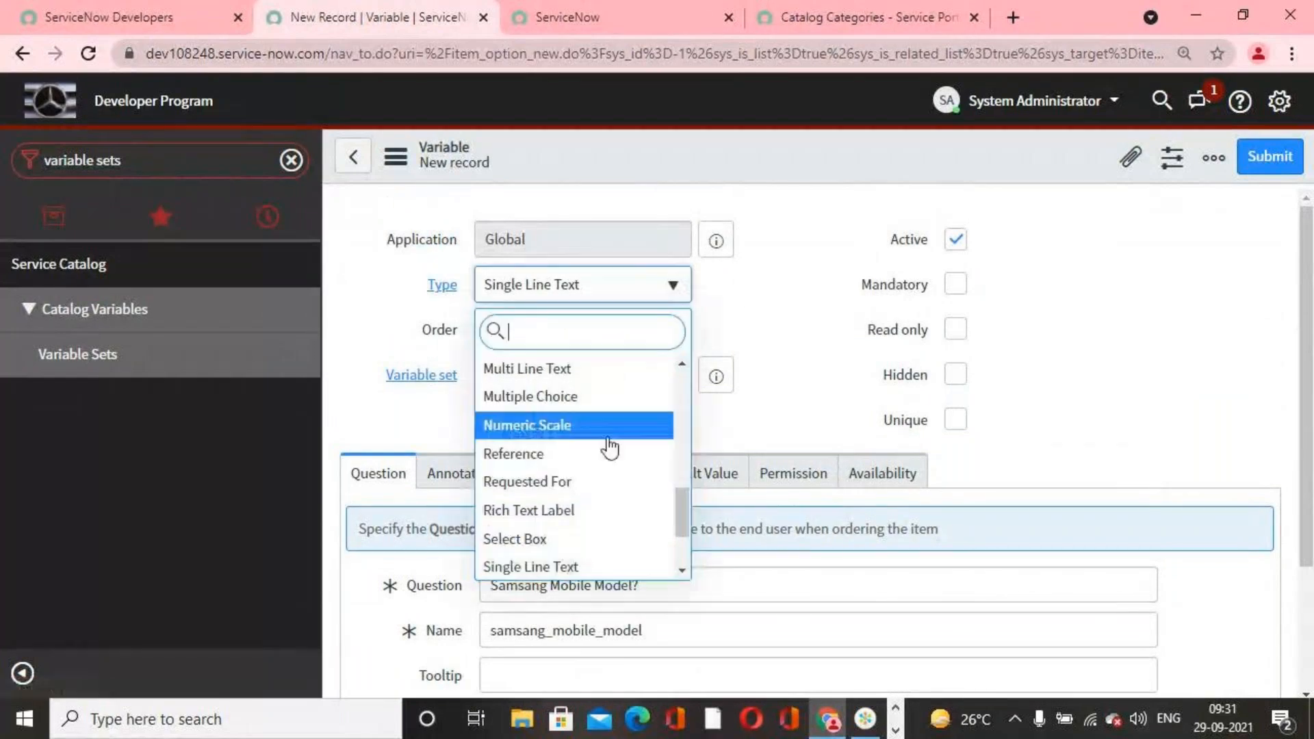
pyautogui.click(674, 405)
pyautogui.scroll(-2, 683, 432)
pyautogui.scroll(2, 683, 431)
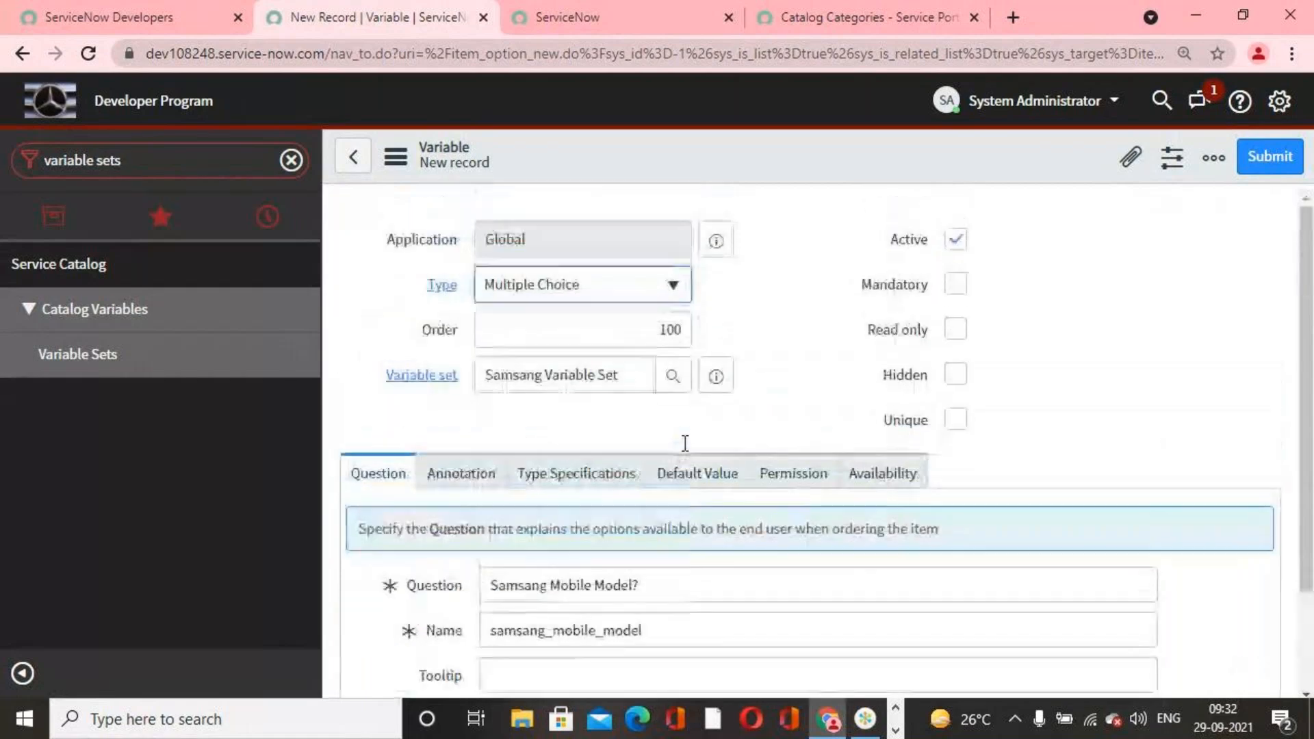
# Step: Set the variable's type specifications to include none and not select the first choice, and save the variable
pyautogui.click(540, 490)
pyautogui.scroll(-4, 539, 490)
pyautogui.click(490, 443)
pyautogui.scroll(4, 642, 507)
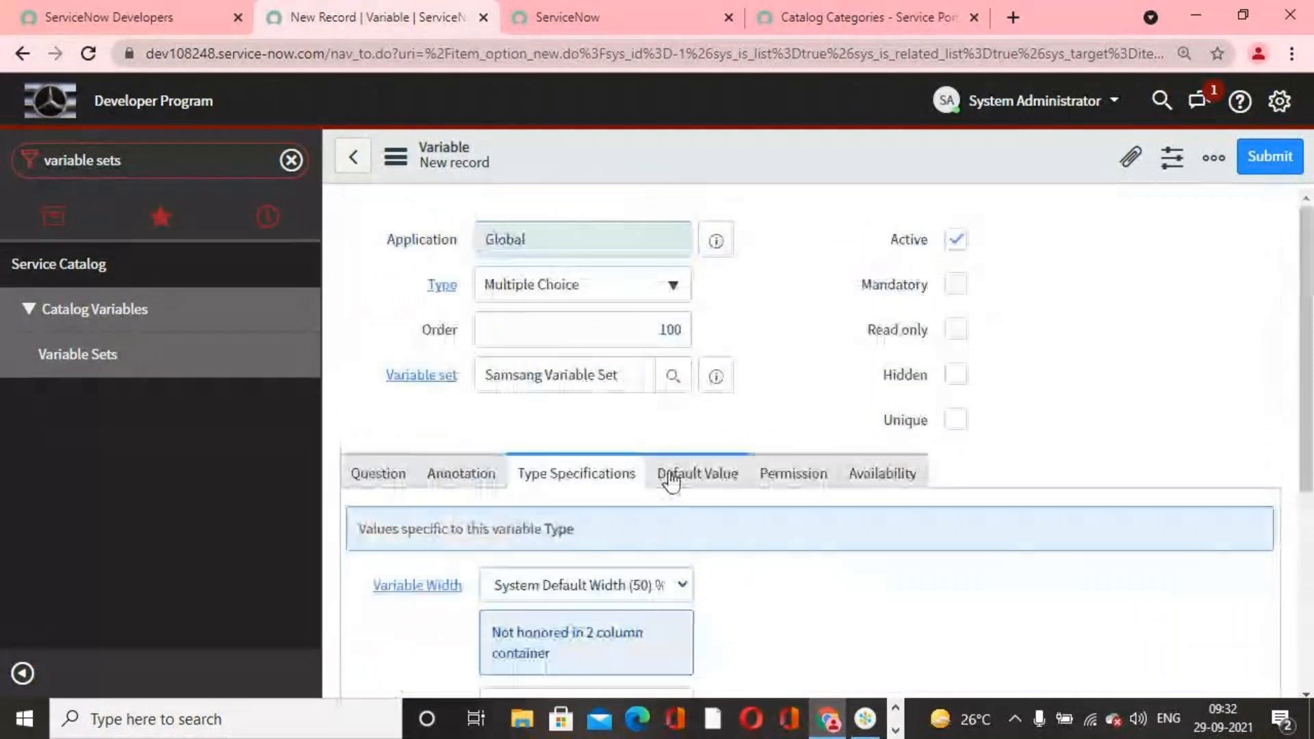
pyautogui.scroll(-4, 669, 467)
pyautogui.scroll(5, 701, 482)
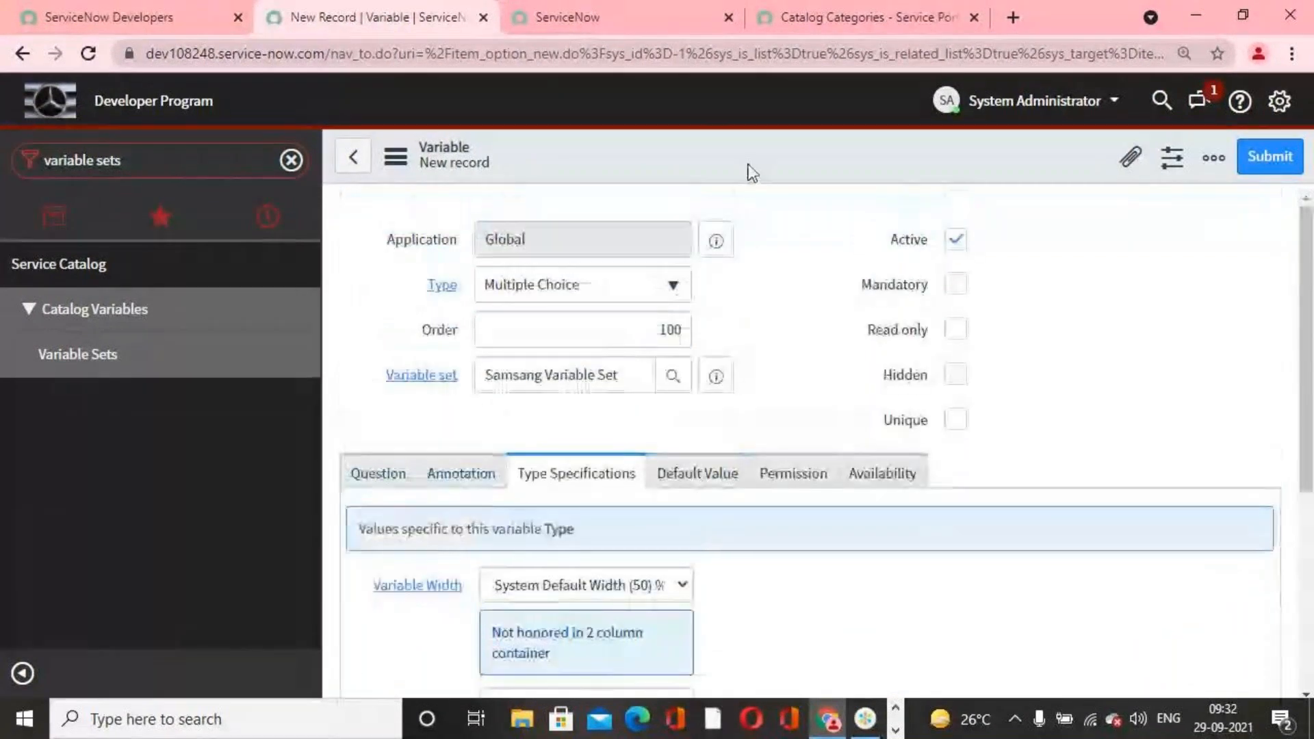
pyautogui.rightClick(746, 155)
pyautogui.click(783, 170)
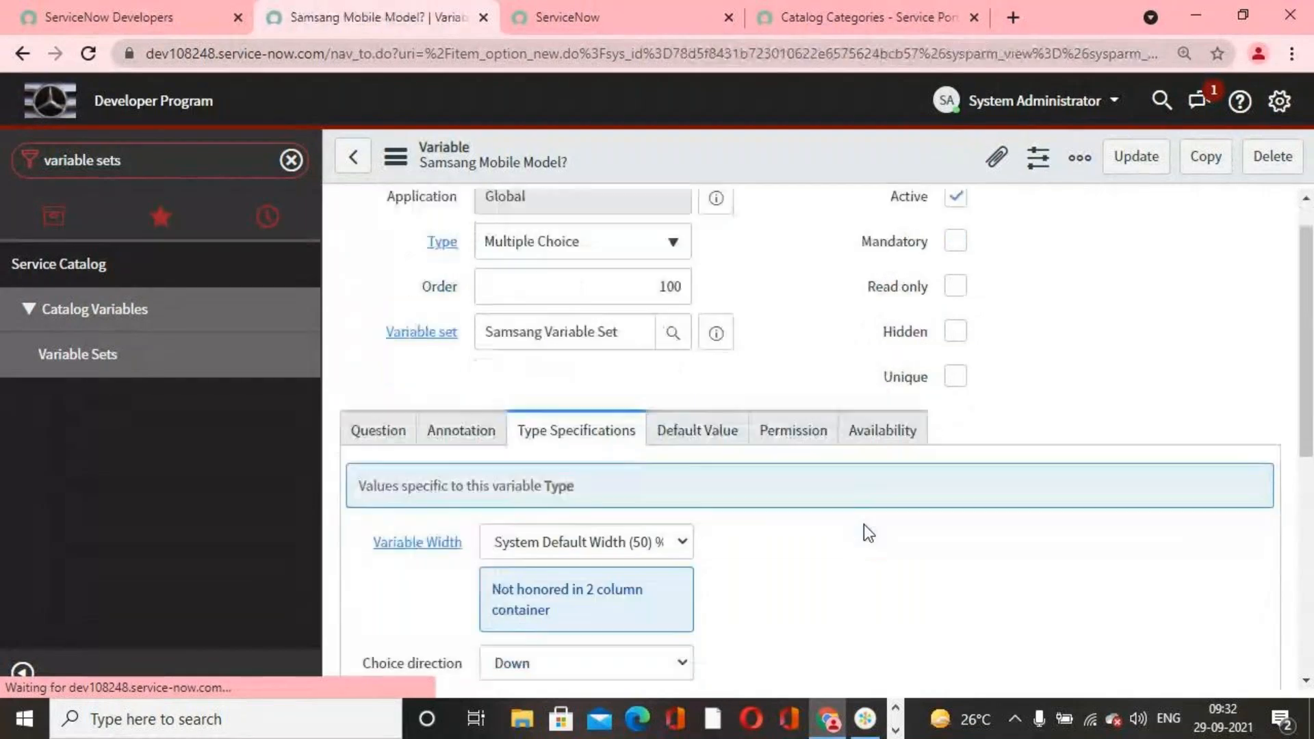
# Step: Add a question choice to the Samsang Mobile Model? variable with the text "Samsung Galaxy"
pyautogui.scroll(-6, 864, 524)
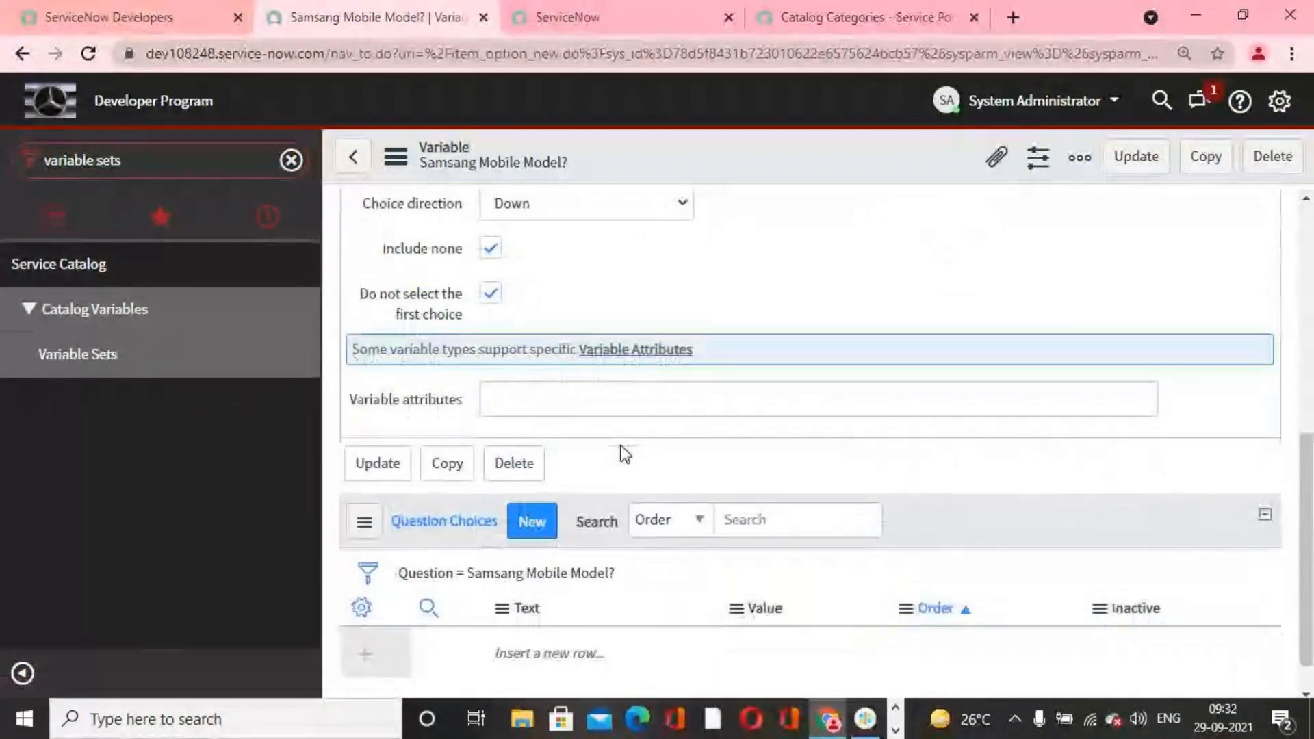
pyautogui.scroll(-1, 623, 451)
pyautogui.doubleClick(579, 609)
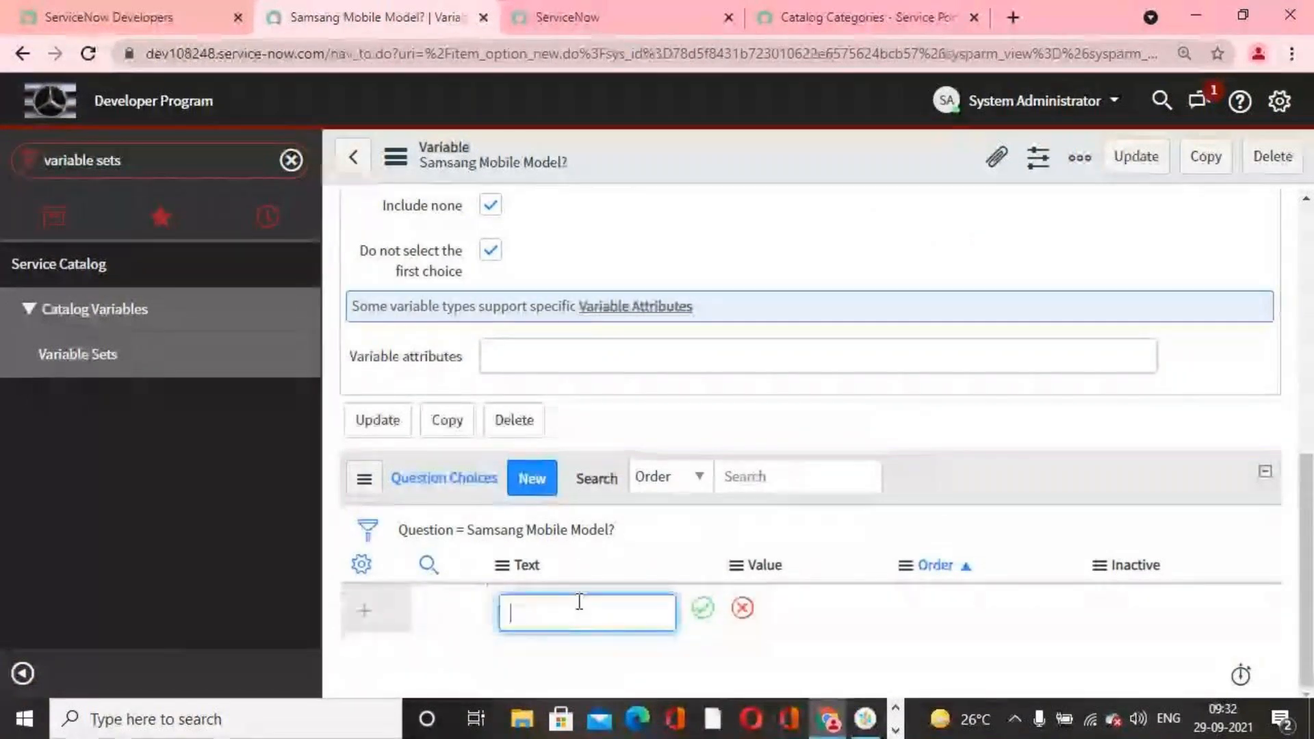
pyautogui.write('Model Re')
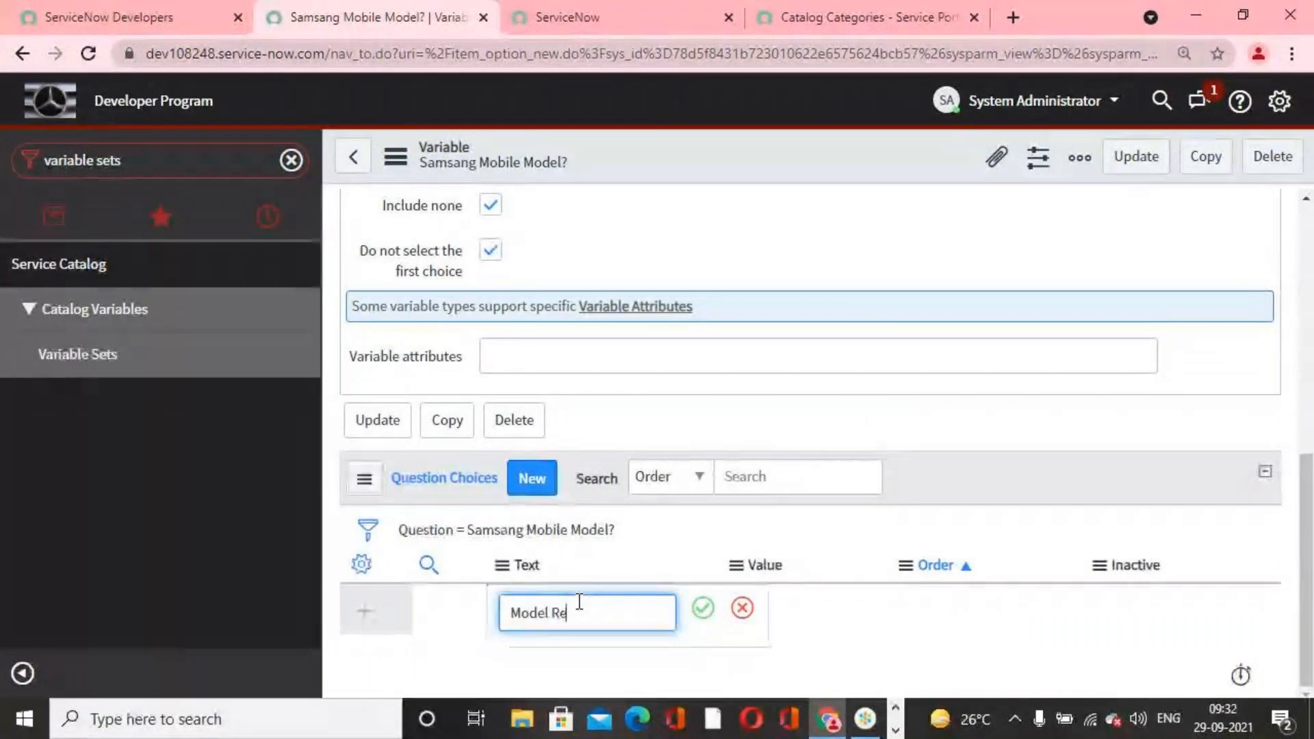
pyautogui.press('BackSpace')
pyautogui.press('BackSpace')
pyautogui.press('BackSpace')
pyautogui.press('BackSpace')
pyautogui.press('BackSpace')
pyautogui.press('BackSpace')
pyautogui.write('Samsang')
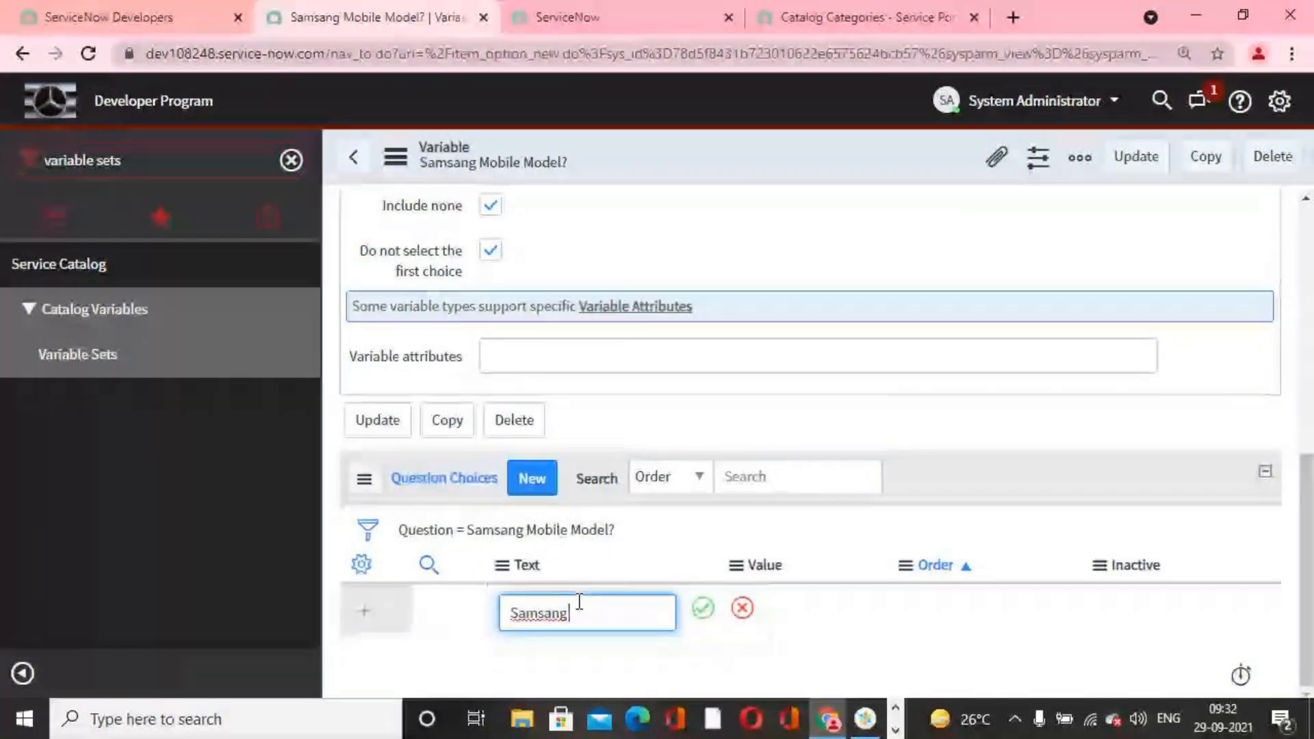
pyautogui.press('BackSpace')
pyautogui.press('BackSpace')
pyautogui.press('BackSpace')
pyautogui.write('u')
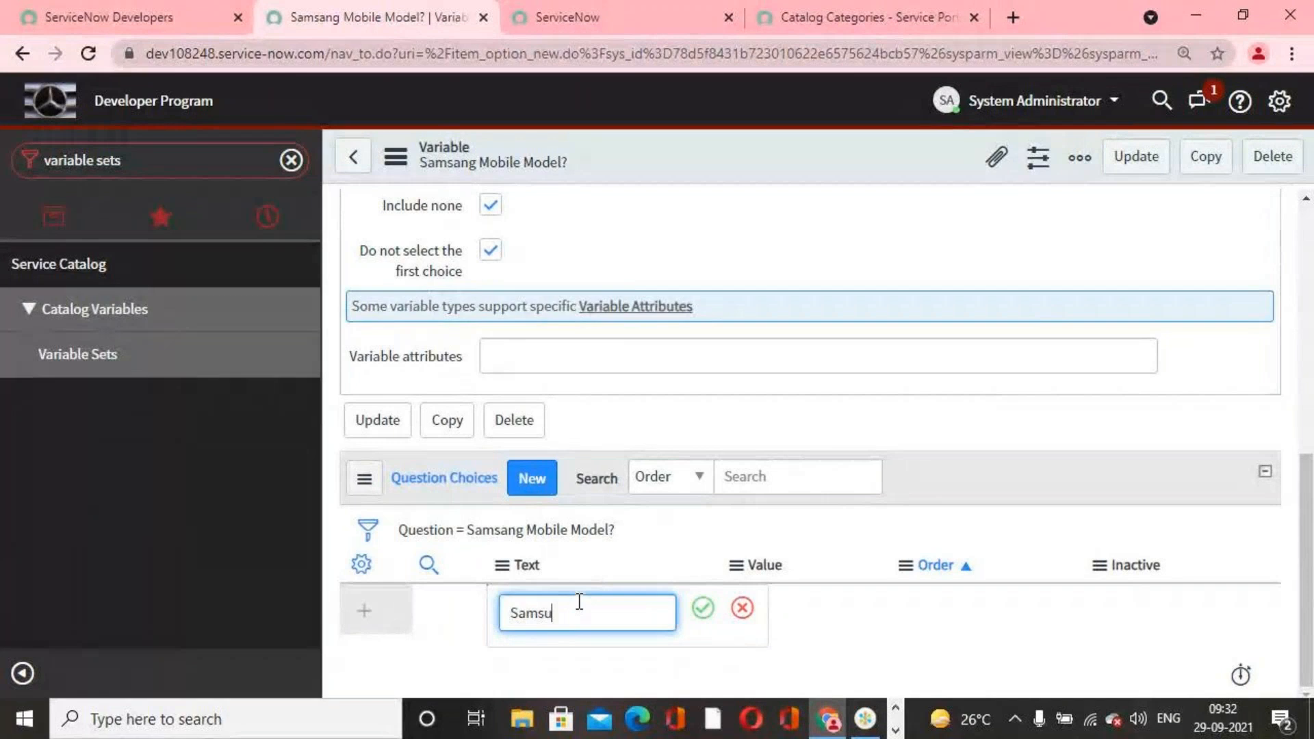
pyautogui.write('ng Galaxy')
pyautogui.moveTo(647, 617); pyautogui.dragTo(383, 601)
pyautogui.hotkey('ctrl', 'c')
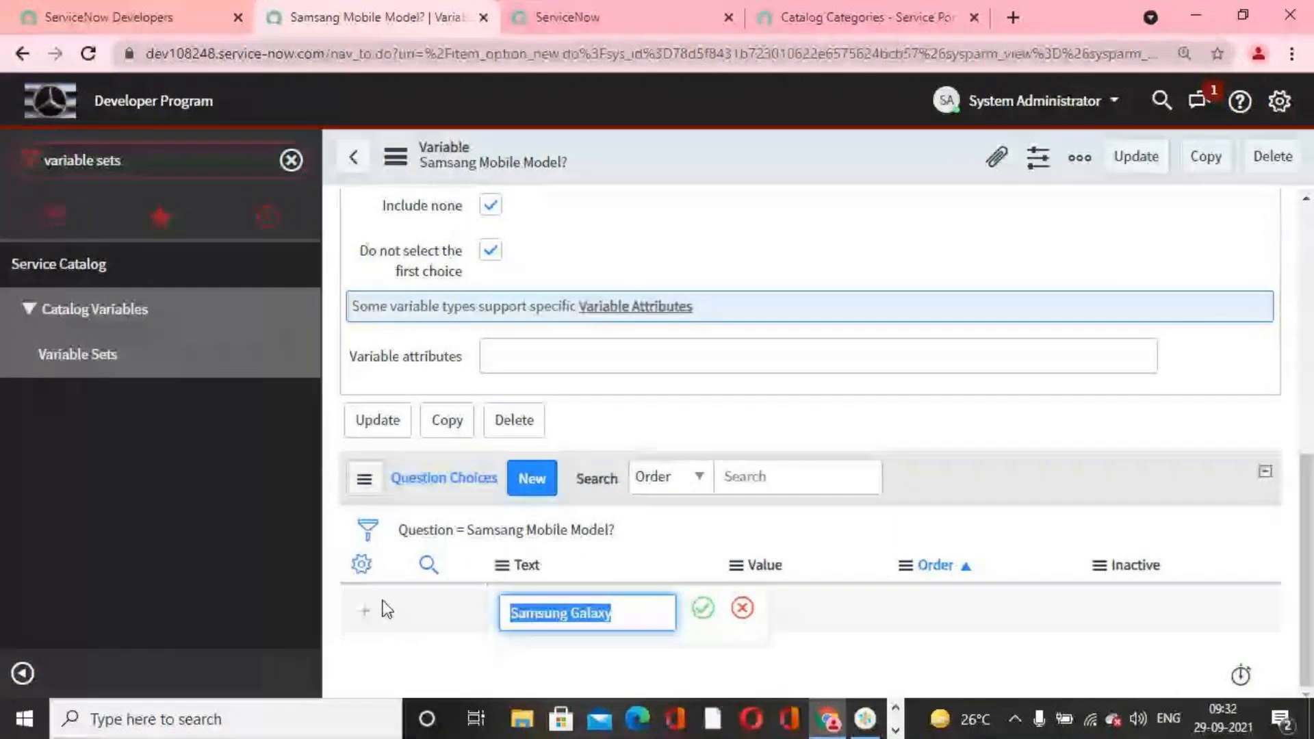
pyautogui.click(702, 609)
# Step: Set the value of the Samsung Galaxy choice to "Samsung Galaxy" and save the row
pyautogui.click(765, 610)
pyautogui.hotkey('ctrl', 'v')
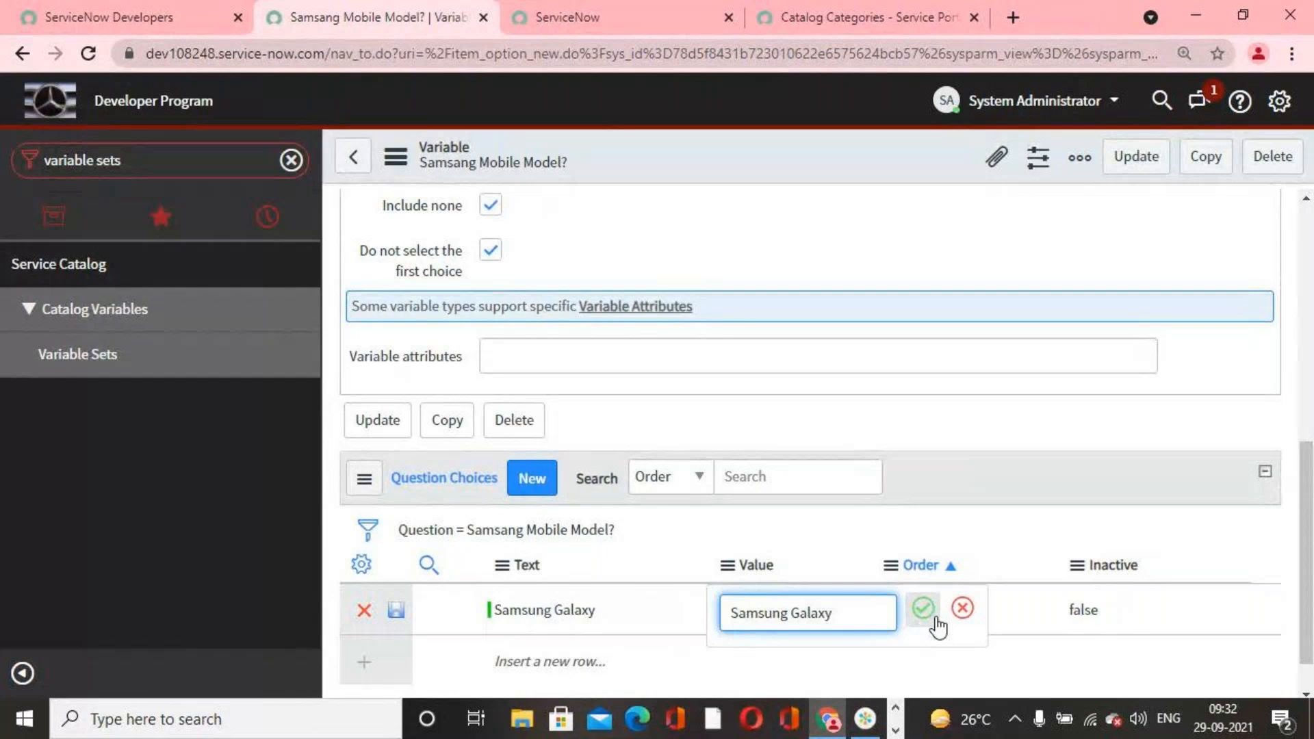
pyautogui.click(921, 613)
pyautogui.click(395, 610)
# Step: Add a second question choice with the text "Samsung Galaxy Edge"
pyautogui.scroll(-1, 670, 620)
pyautogui.click(621, 617)
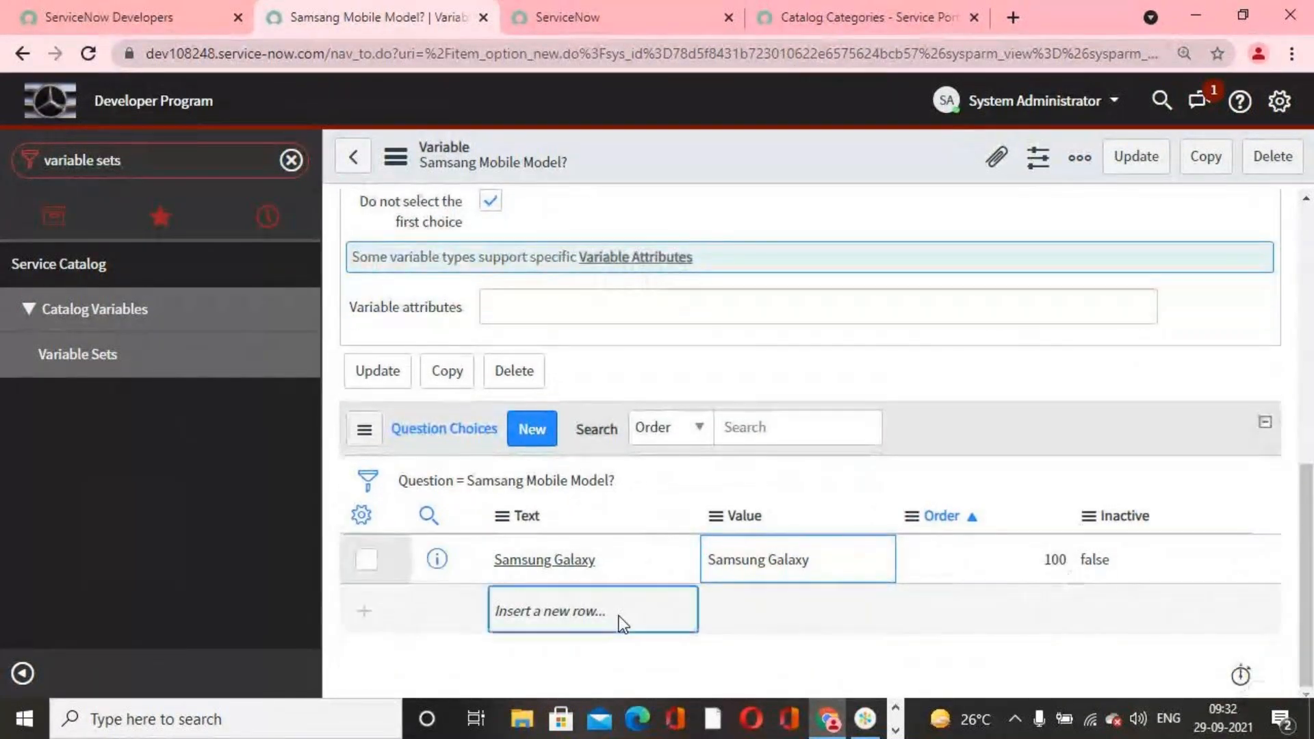
pyautogui.click(621, 618)
pyautogui.write('Samsung Gala')
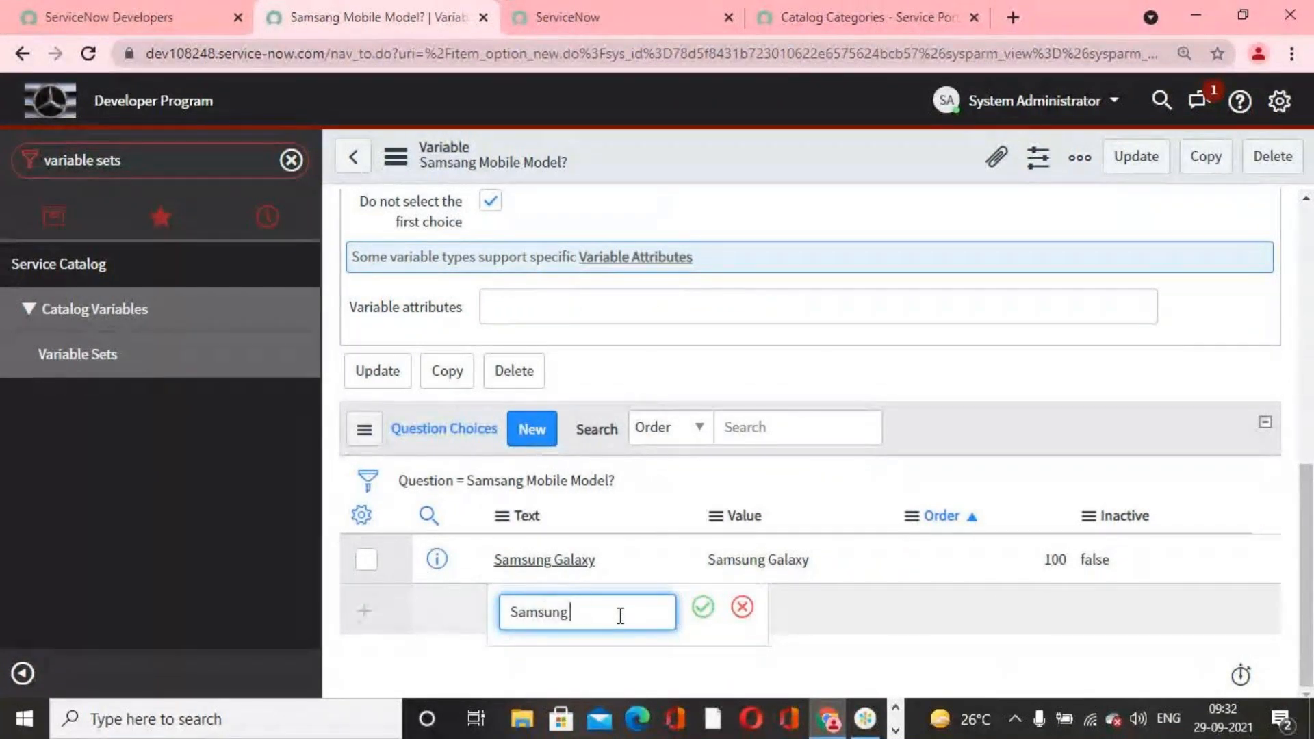
pyautogui.write('xy Edge')
pyautogui.moveTo(661, 614); pyautogui.dragTo(439, 606)
pyautogui.hotkey('ctrl', 'c')
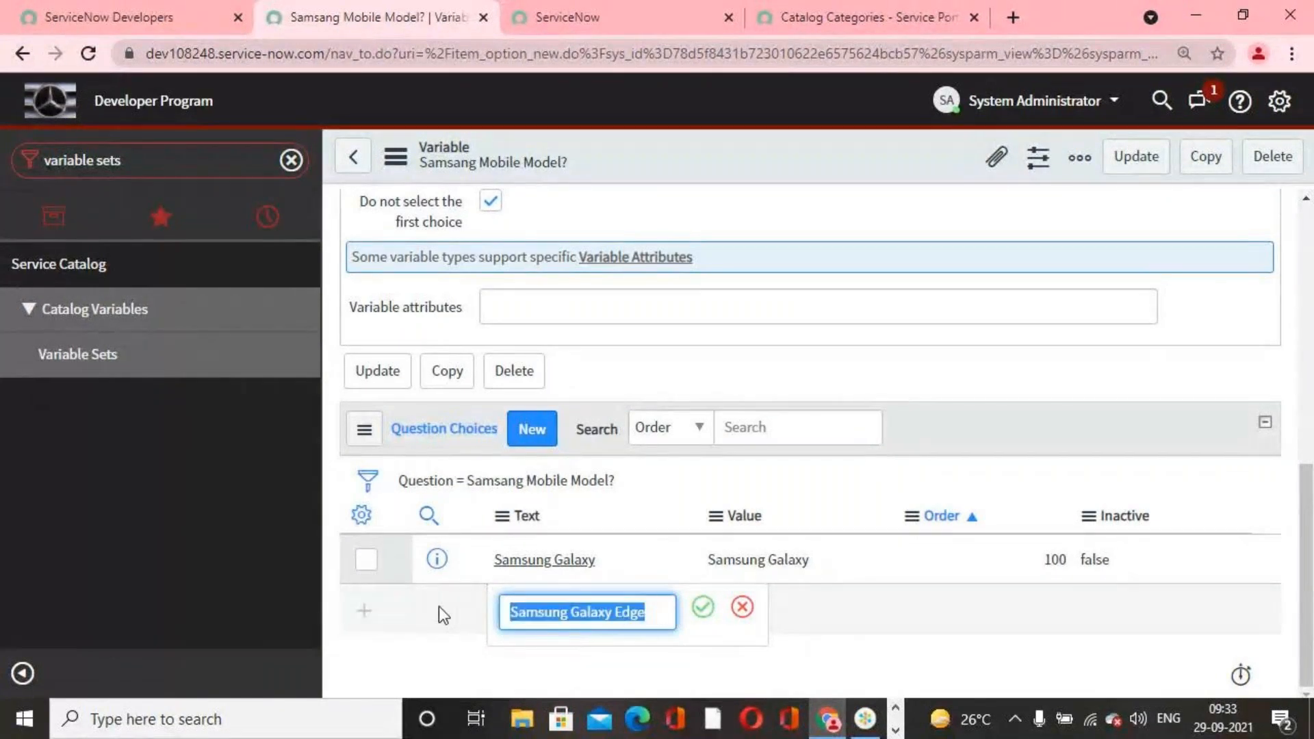
pyautogui.click(703, 614)
# Step: Give the second choice the value "Samsung Galaxy Edge" and an order of 200, and save the row
pyautogui.doubleClick(739, 609)
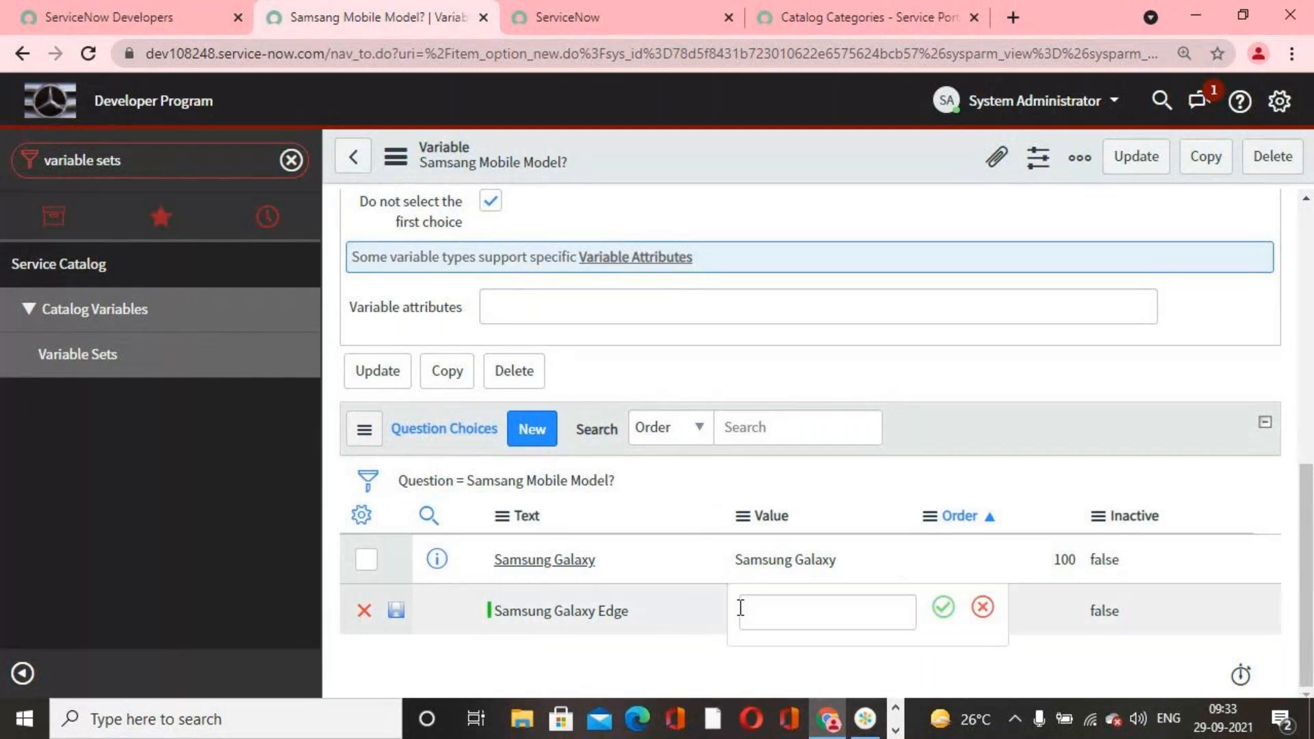
pyautogui.hotkey('ctrl', 'v')
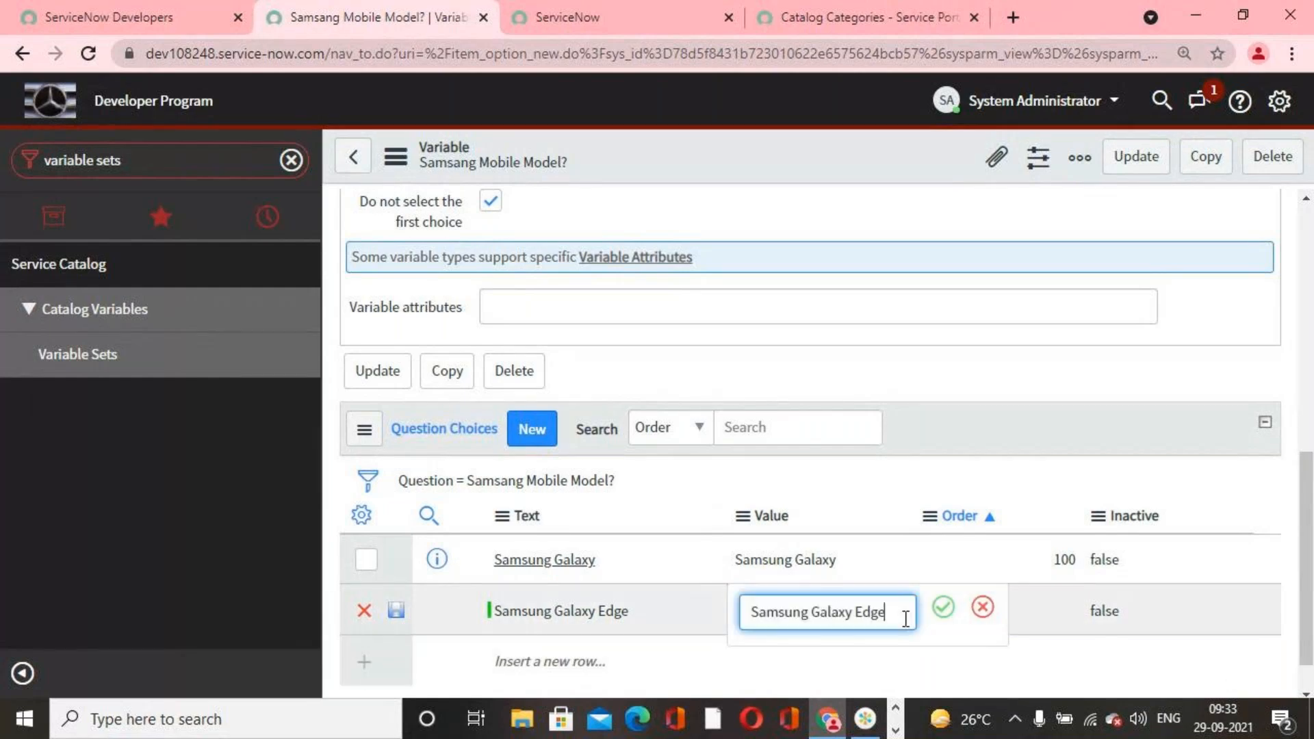
pyautogui.click(943, 607)
pyautogui.doubleClick(975, 607)
pyautogui.write('200')
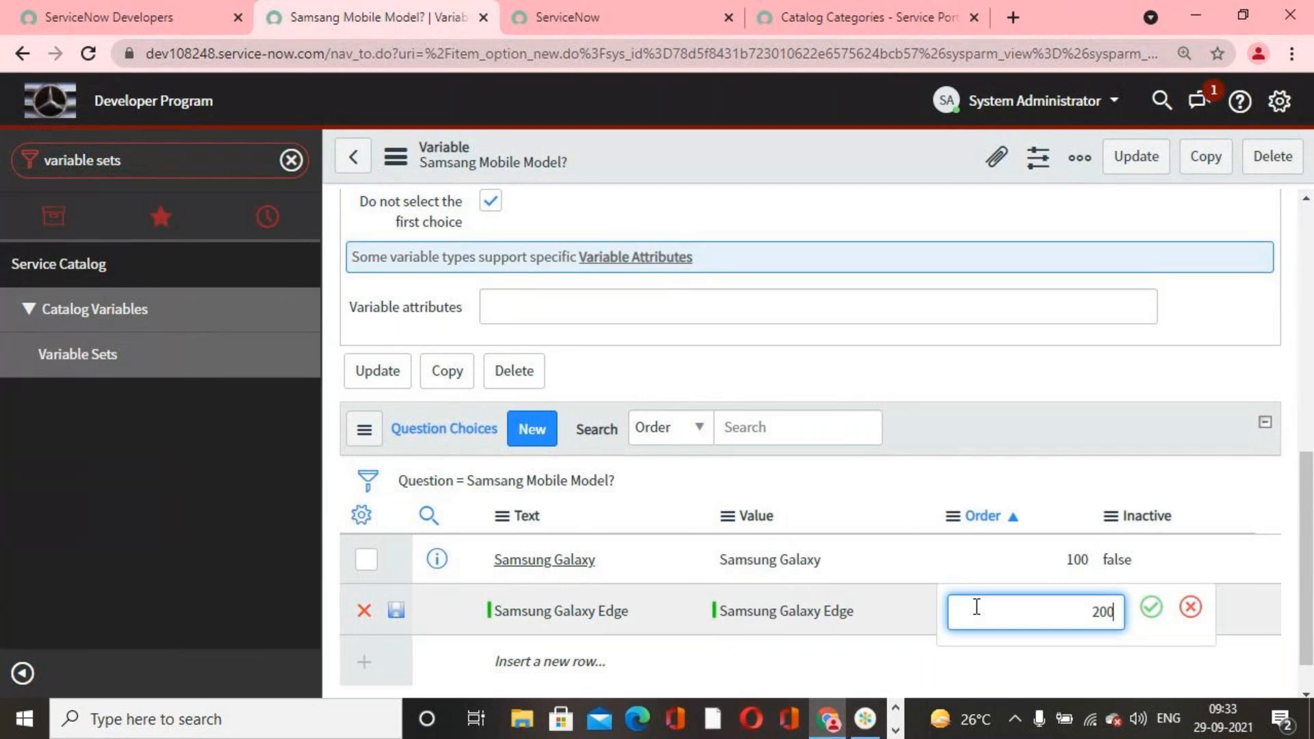
pyautogui.click(1151, 608)
# Step: Add a third question choice with the text "Samsung S11"
pyautogui.scroll(-1, 541, 627)
pyautogui.click(556, 621)
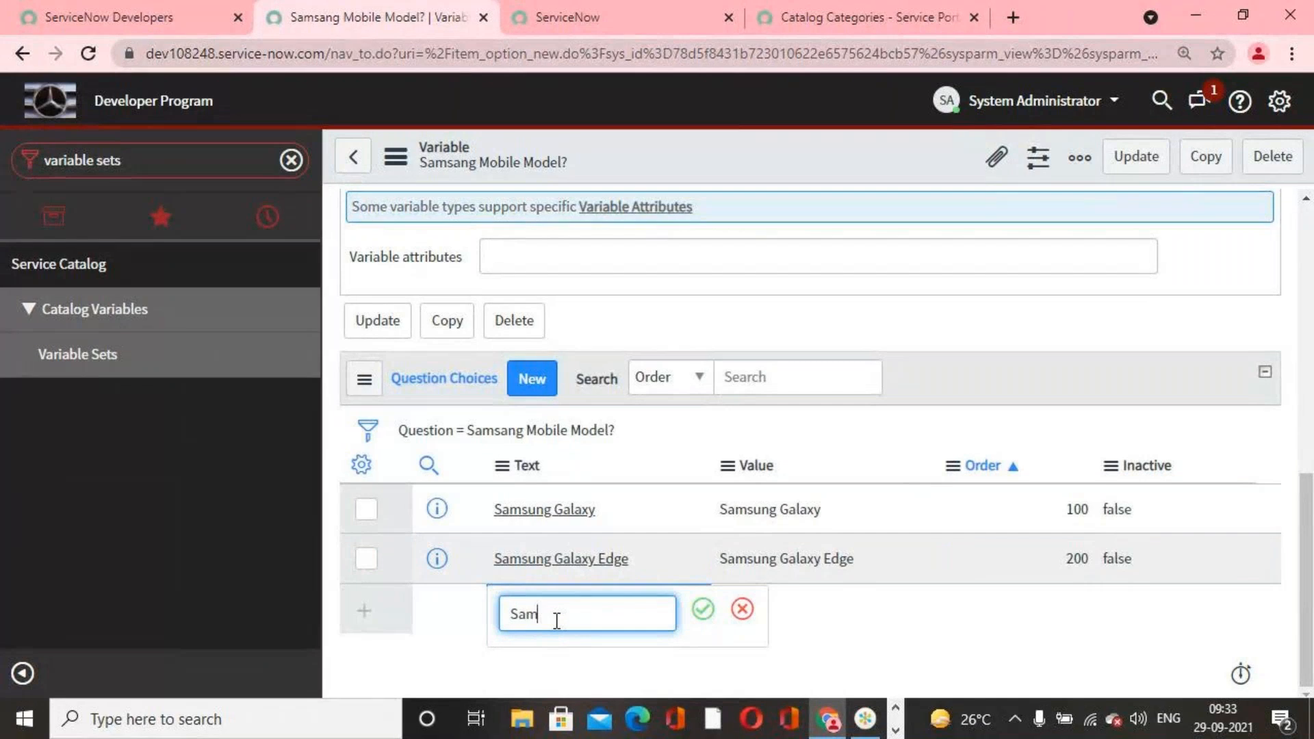
pyautogui.write('Samsung')
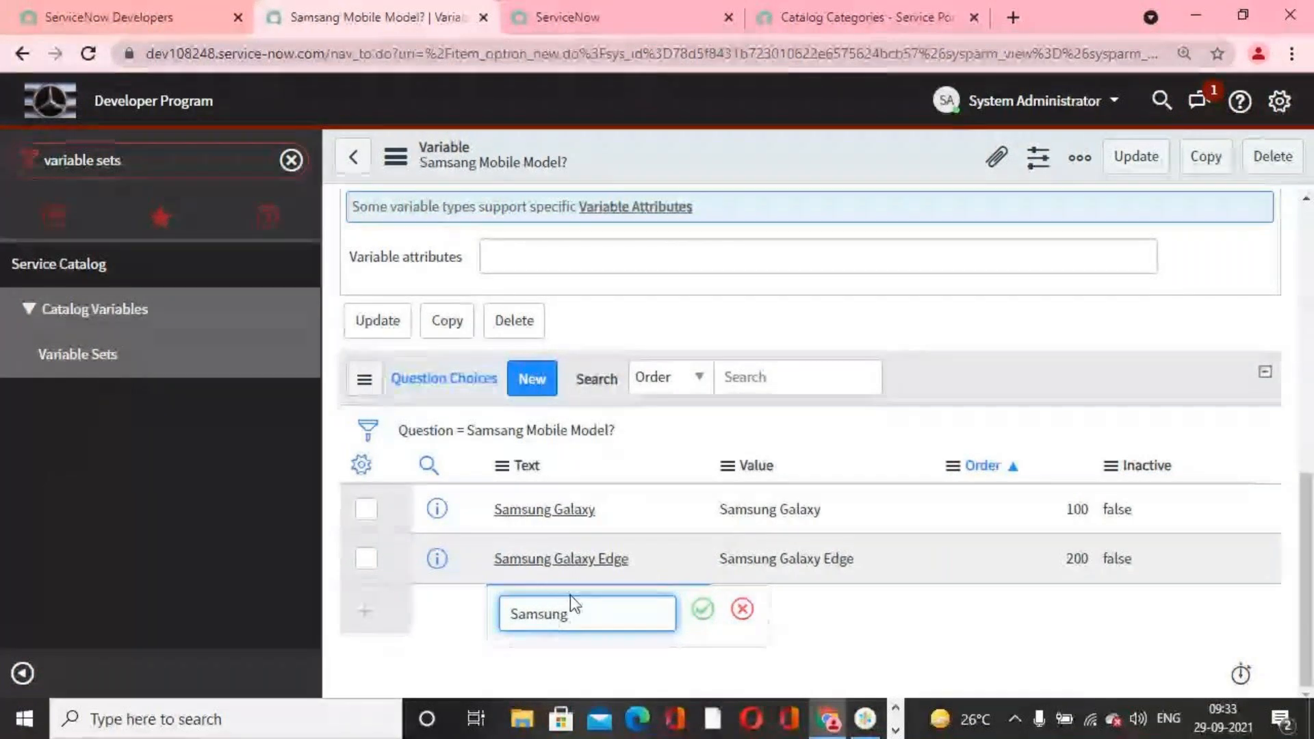
pyautogui.write(' s')
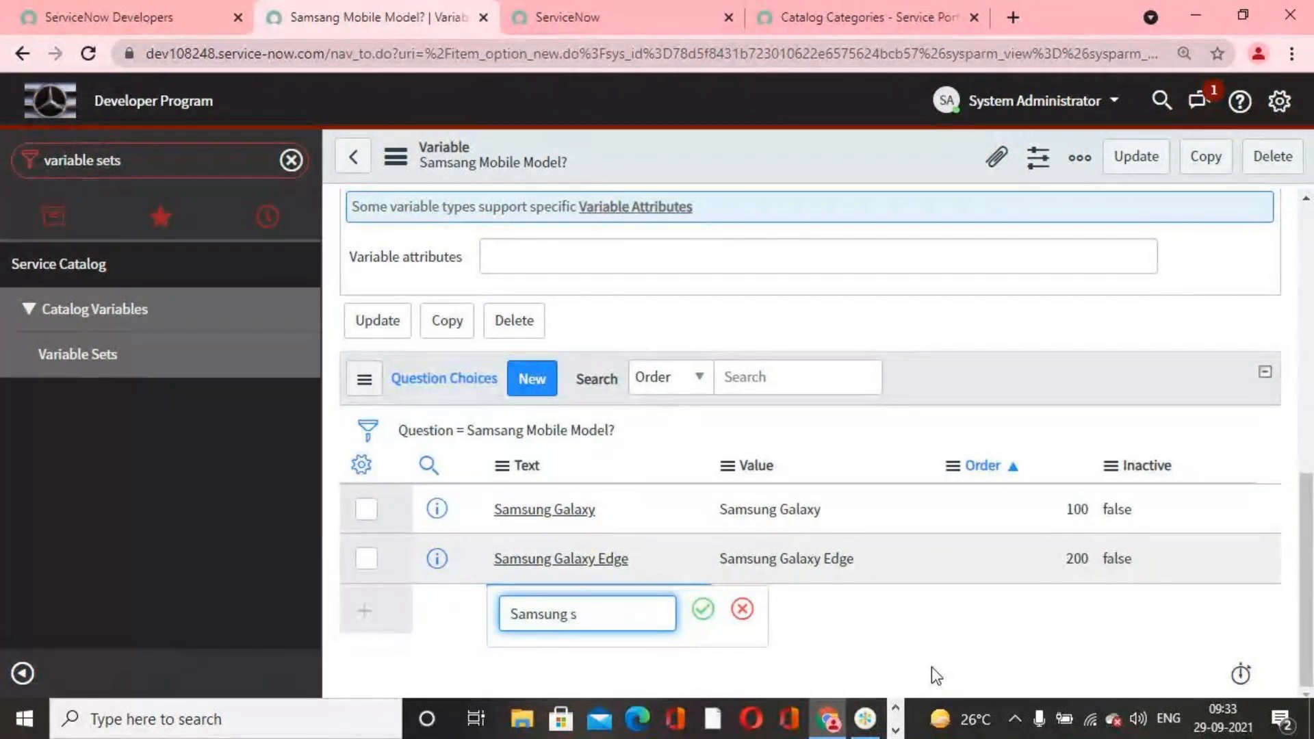
pyautogui.write('S11')
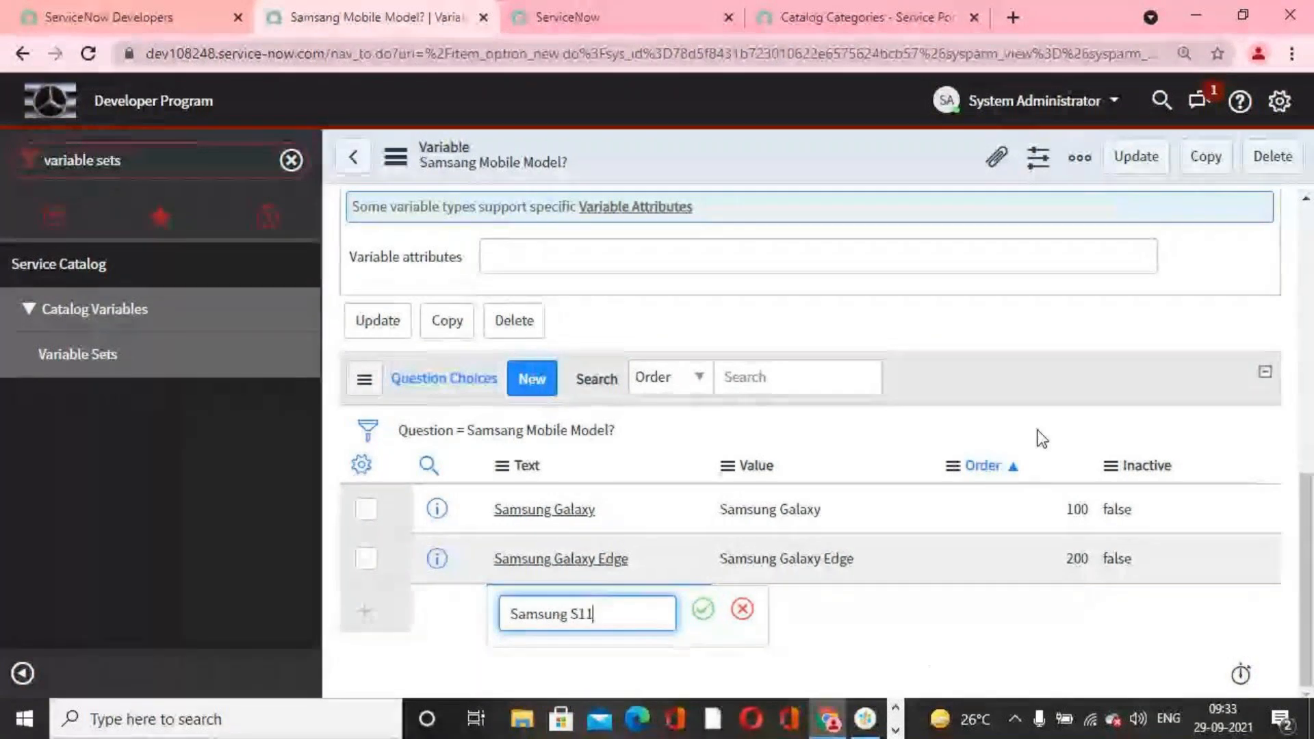
pyautogui.click(705, 610)
pyautogui.hotkey('ctrl', 'c')
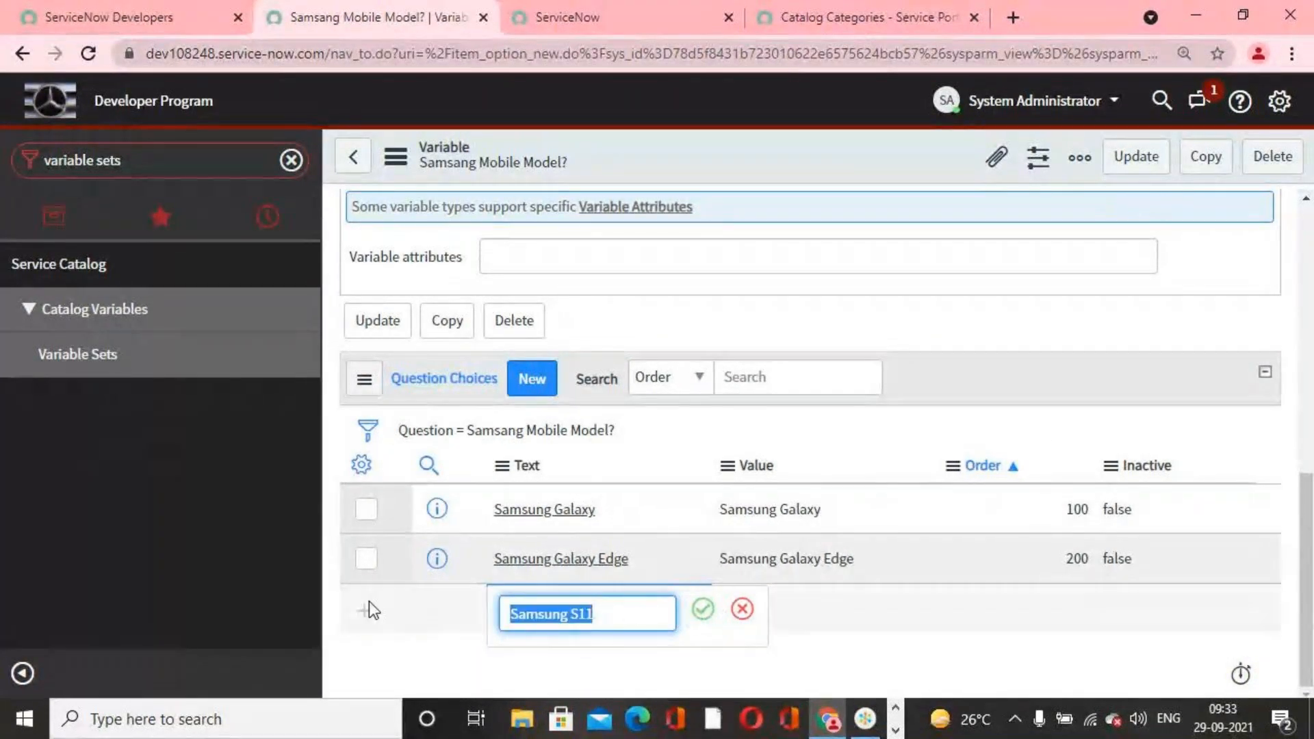
pyautogui.click(710, 611)
# Step: Give the third choice the value "Samsung S11" and an order of 300
pyautogui.doubleClick(765, 619)
pyautogui.hotkey('ctrl', 'v')
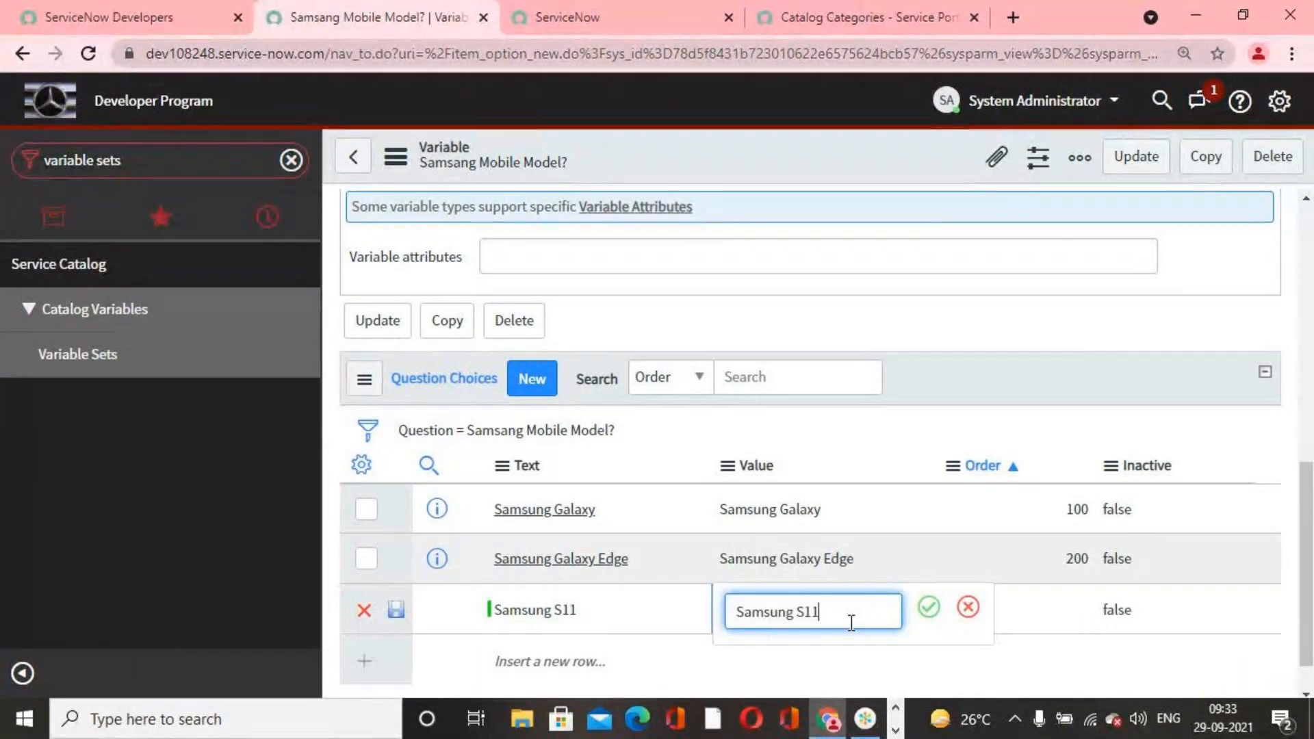
pyautogui.click(928, 608)
pyautogui.doubleClick(1022, 610)
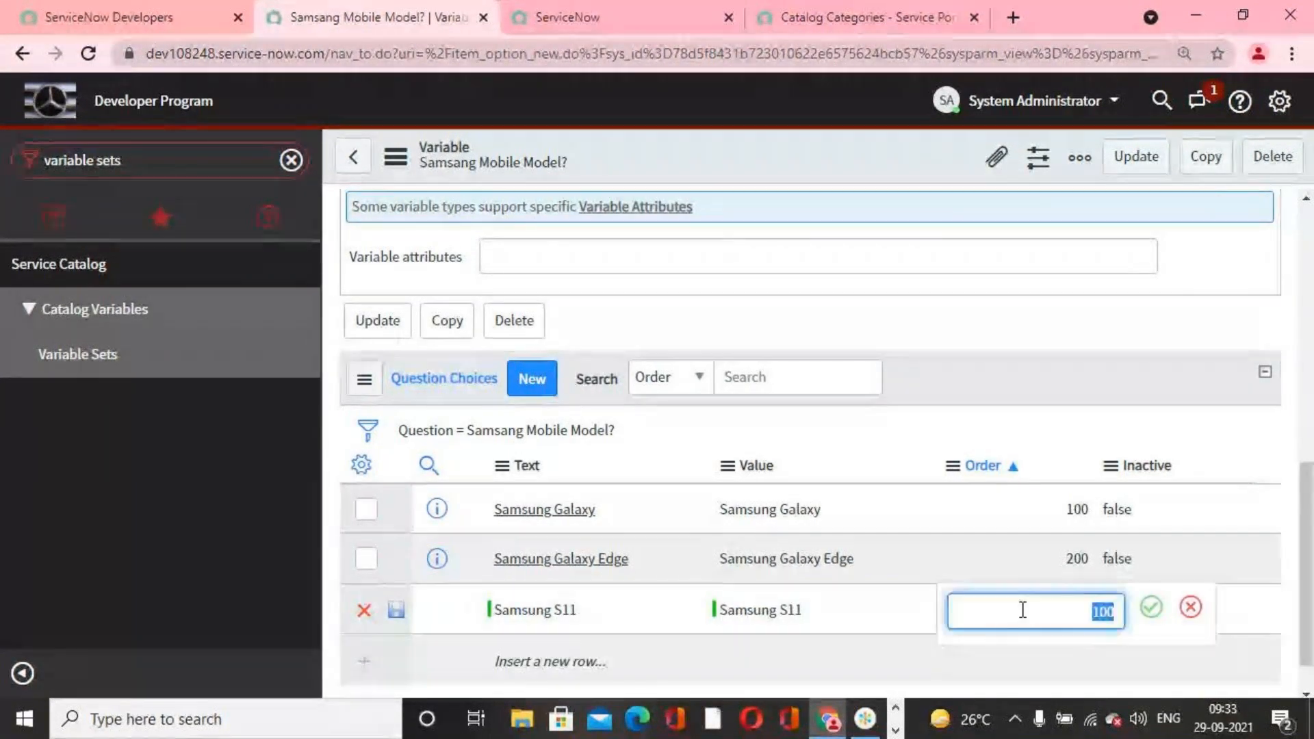
pyautogui.write('300')
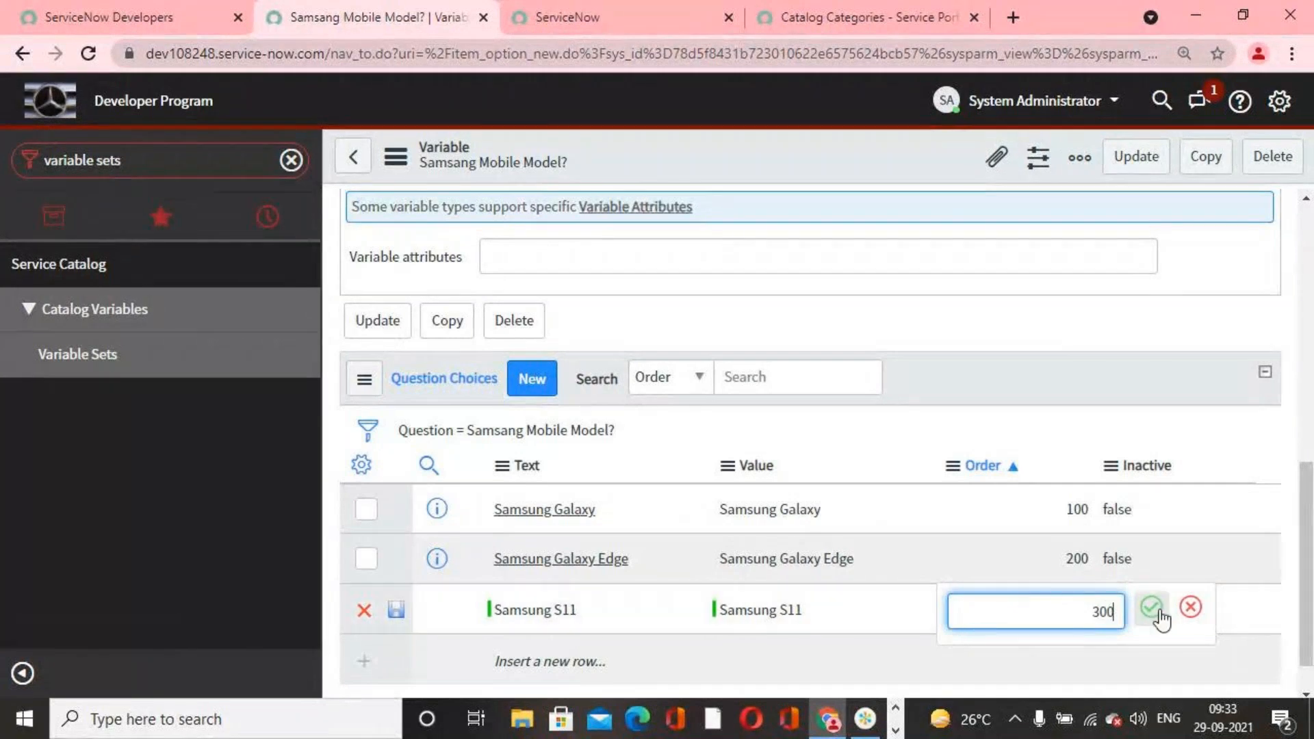
pyautogui.click(1151, 607)
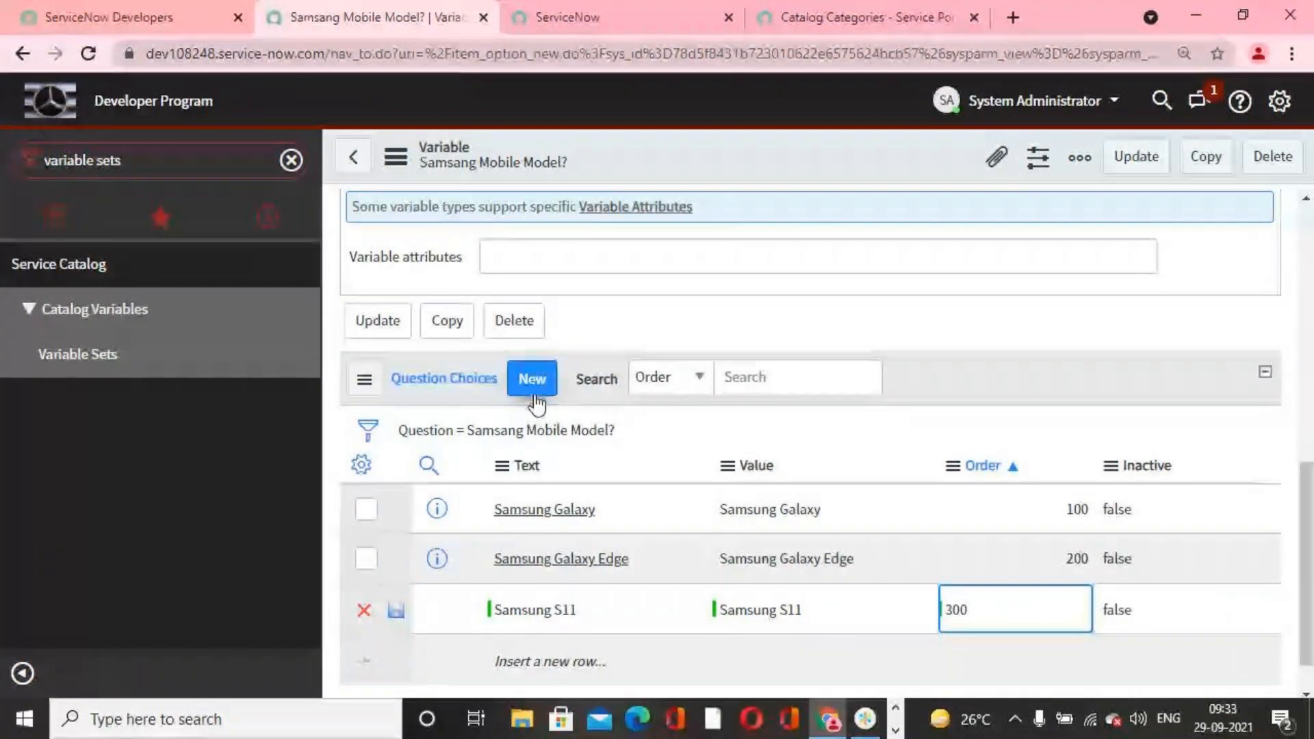
# Step: Update the Samsang Mobile Model? variable and return to the Samsang Variable Set record
pyautogui.scroll(3, 656, 627)
pyautogui.scroll(8, 652, 618)
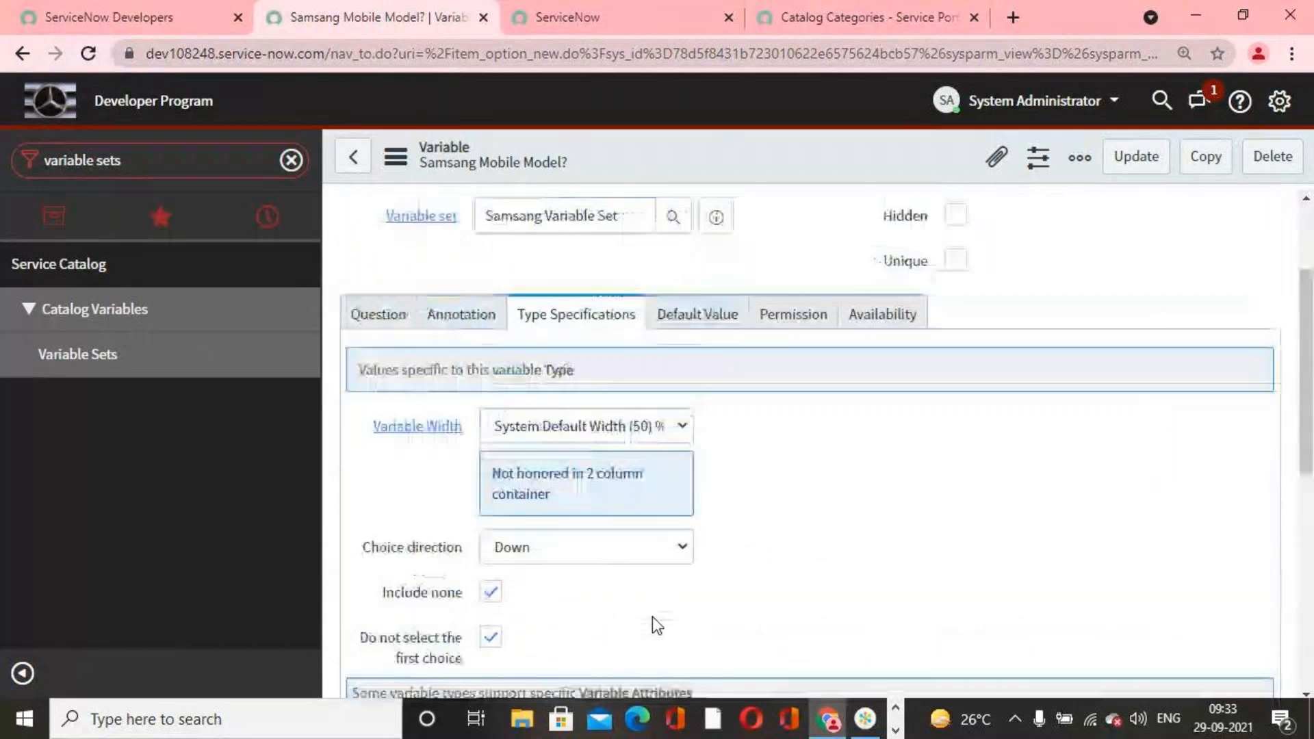
pyautogui.click(1136, 156)
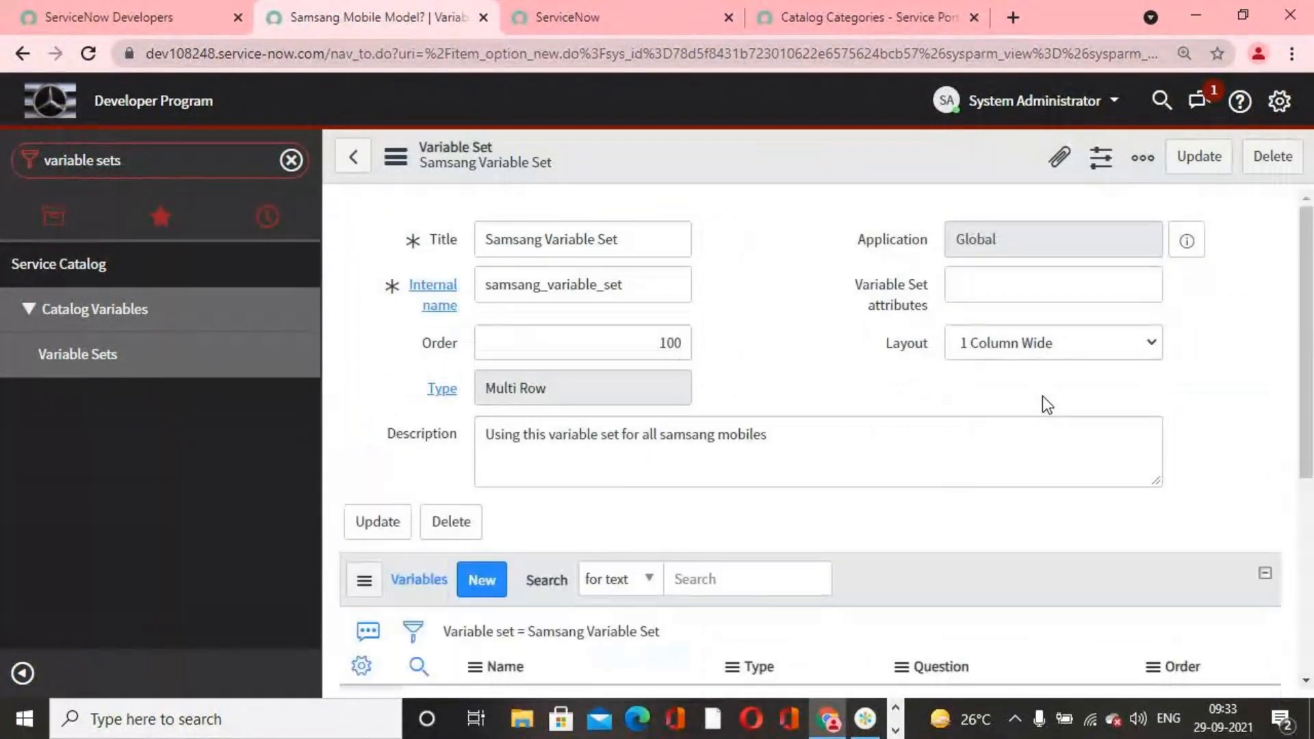
# Step: Start another new variable from the related variables list of the Samsang Variable Set
pyautogui.scroll(-3, 837, 446)
pyautogui.scroll(2, 837, 446)
pyautogui.scroll(-3, 837, 447)
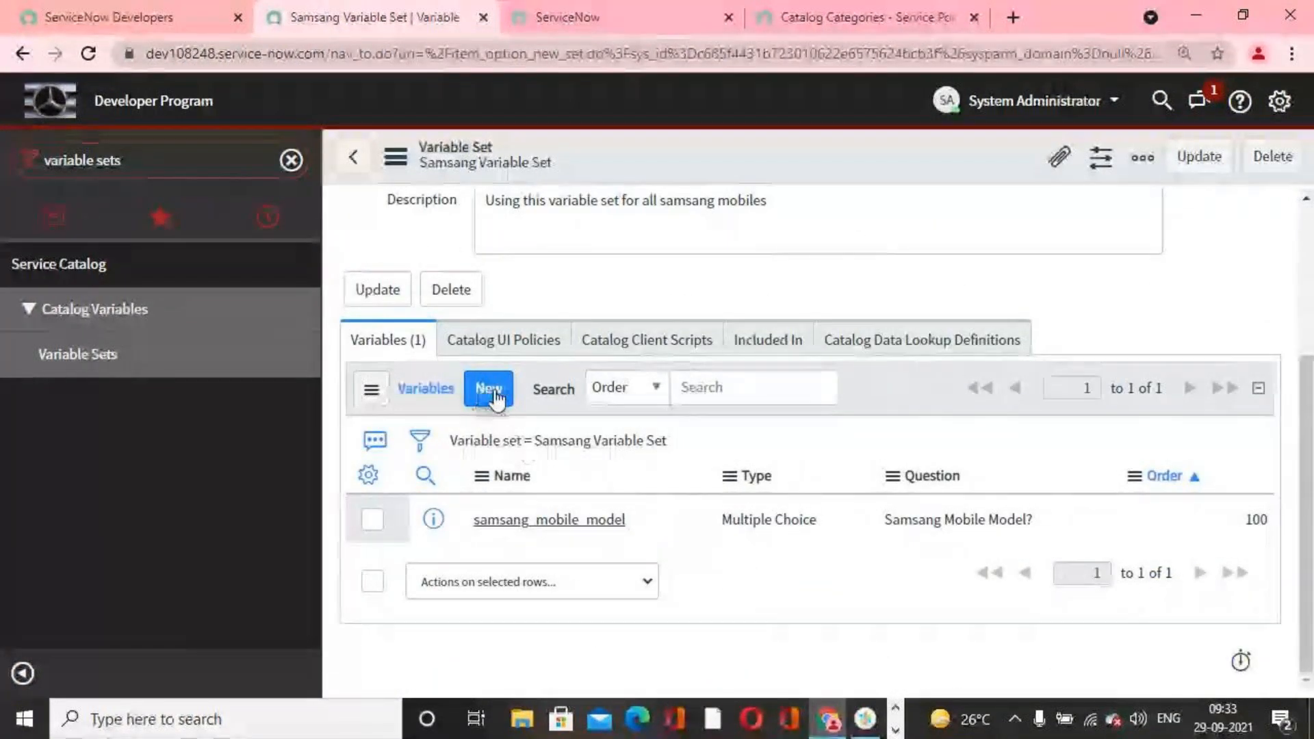
pyautogui.click(492, 395)
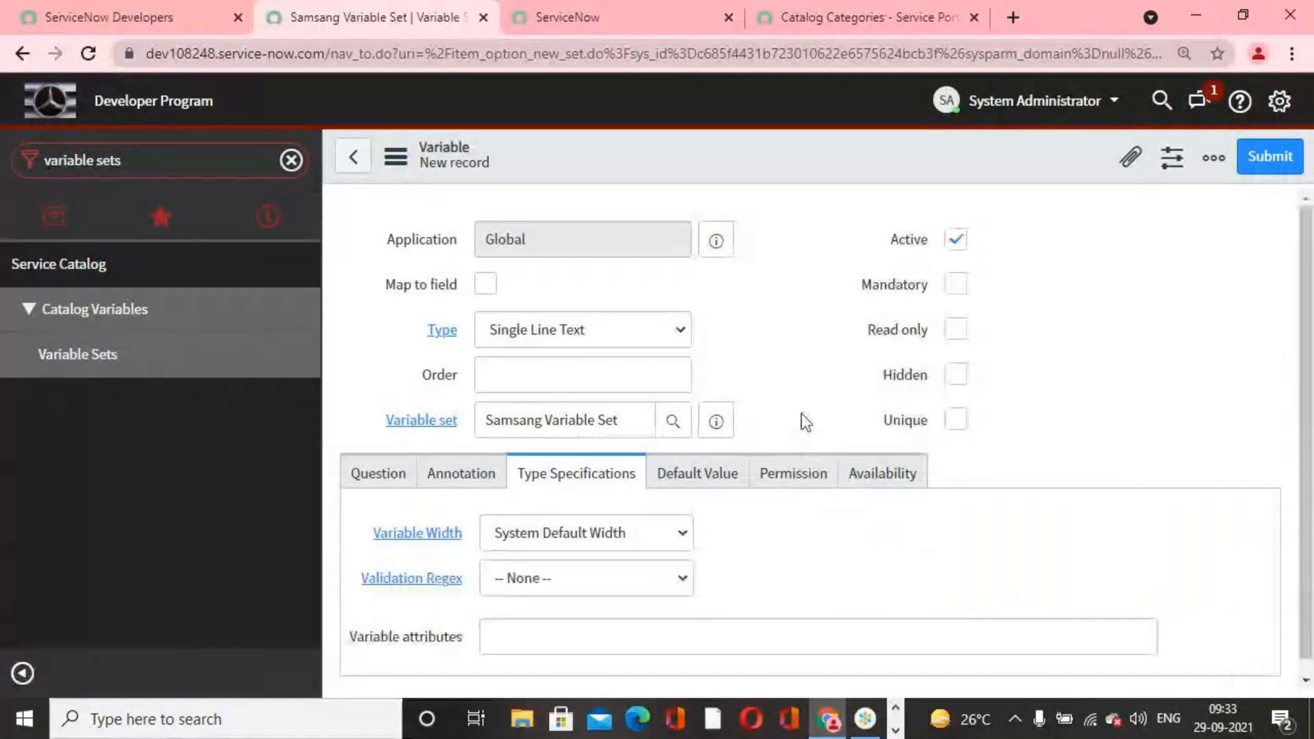
# Step: Set the question of the new variable to "Year of Released?"
pyautogui.scroll(-4, 794, 420)
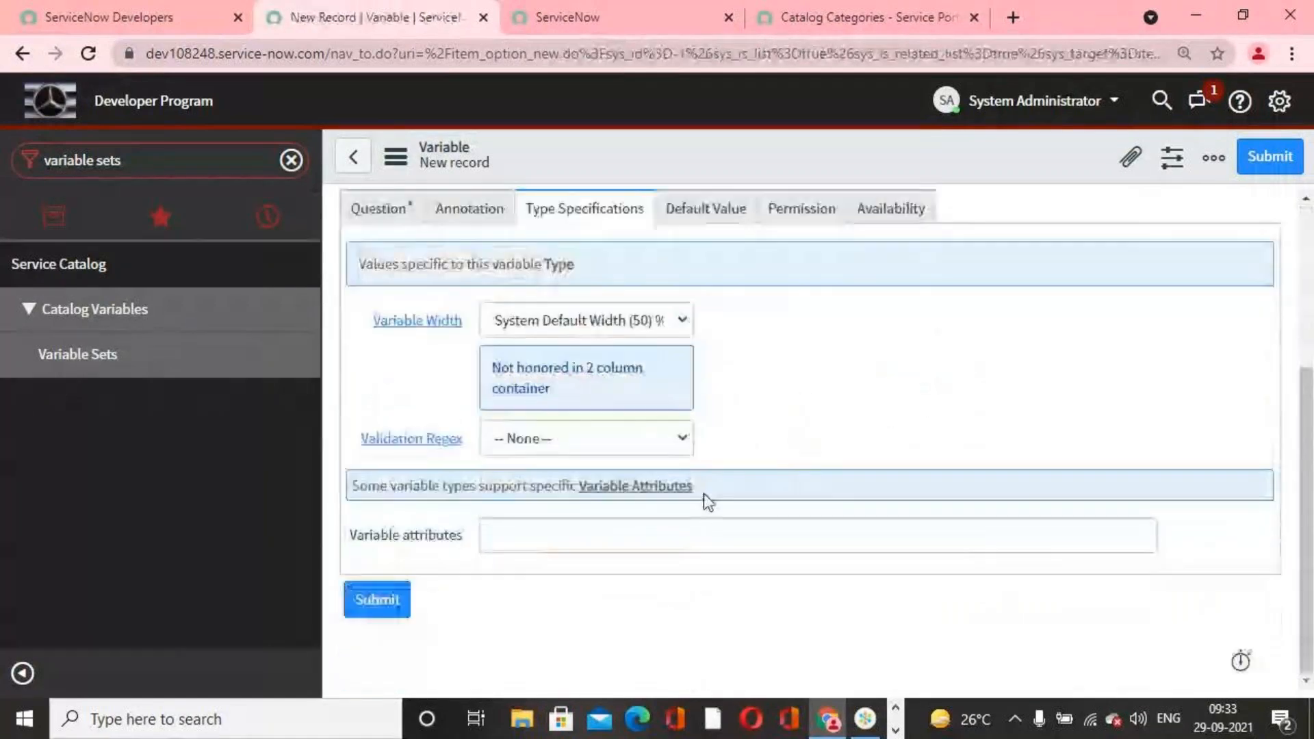
pyautogui.scroll(3, 396, 449)
pyautogui.click(388, 445)
pyautogui.scroll(-2, 537, 478)
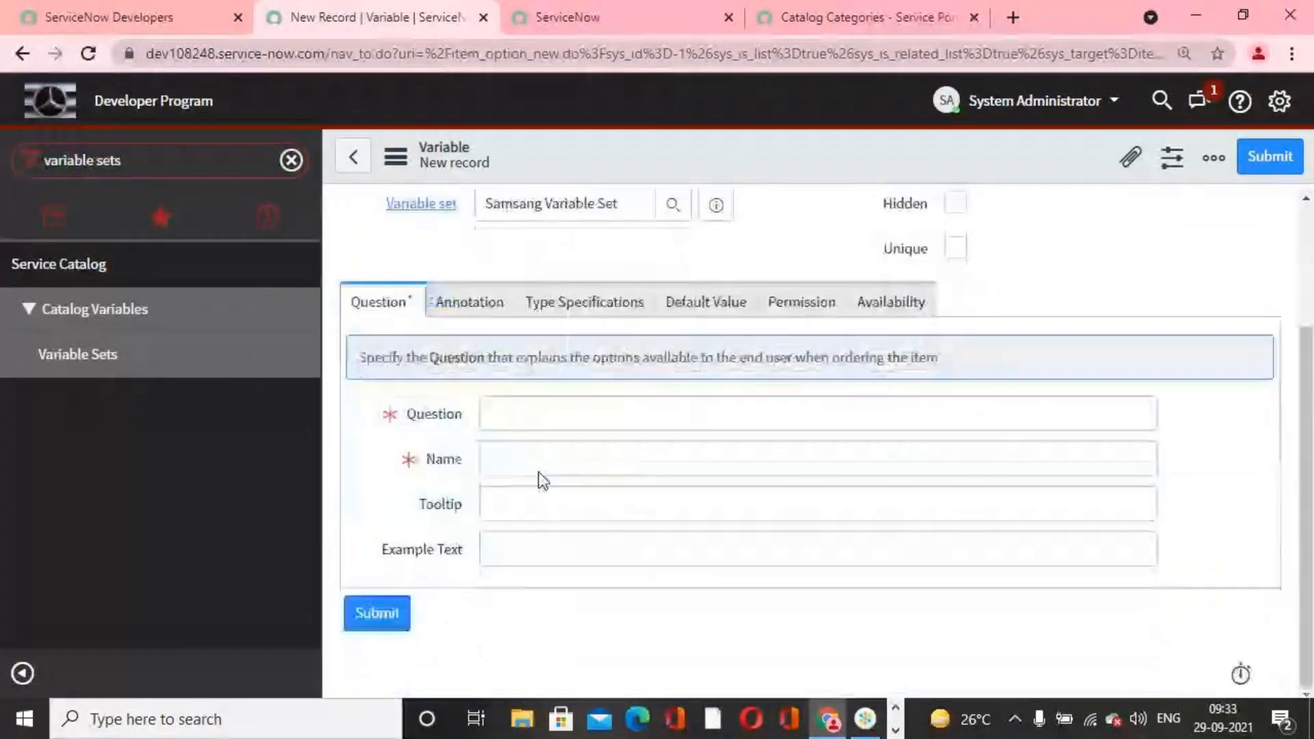
pyautogui.click(541, 421)
pyautogui.write('Year of Released?')
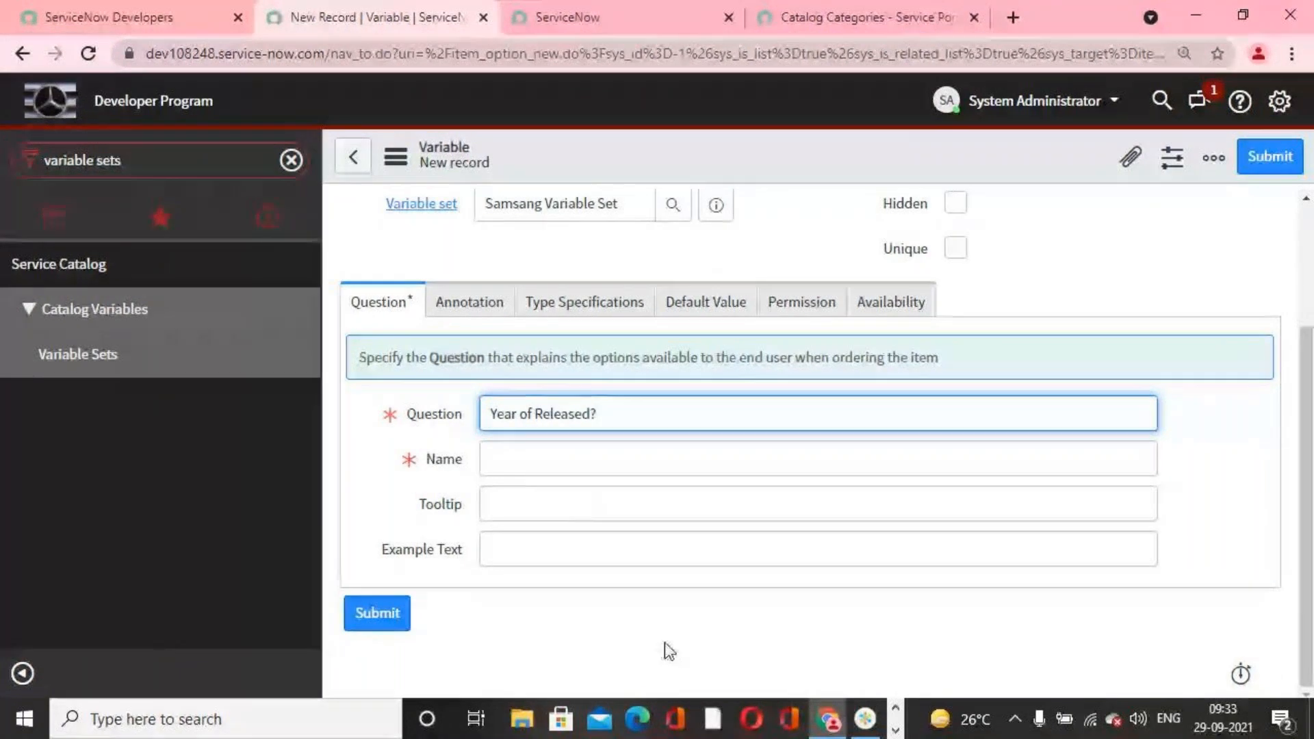
# Step: Change the type of the Year of Released? variable to Multiple Choice
pyautogui.scroll(3, 664, 642)
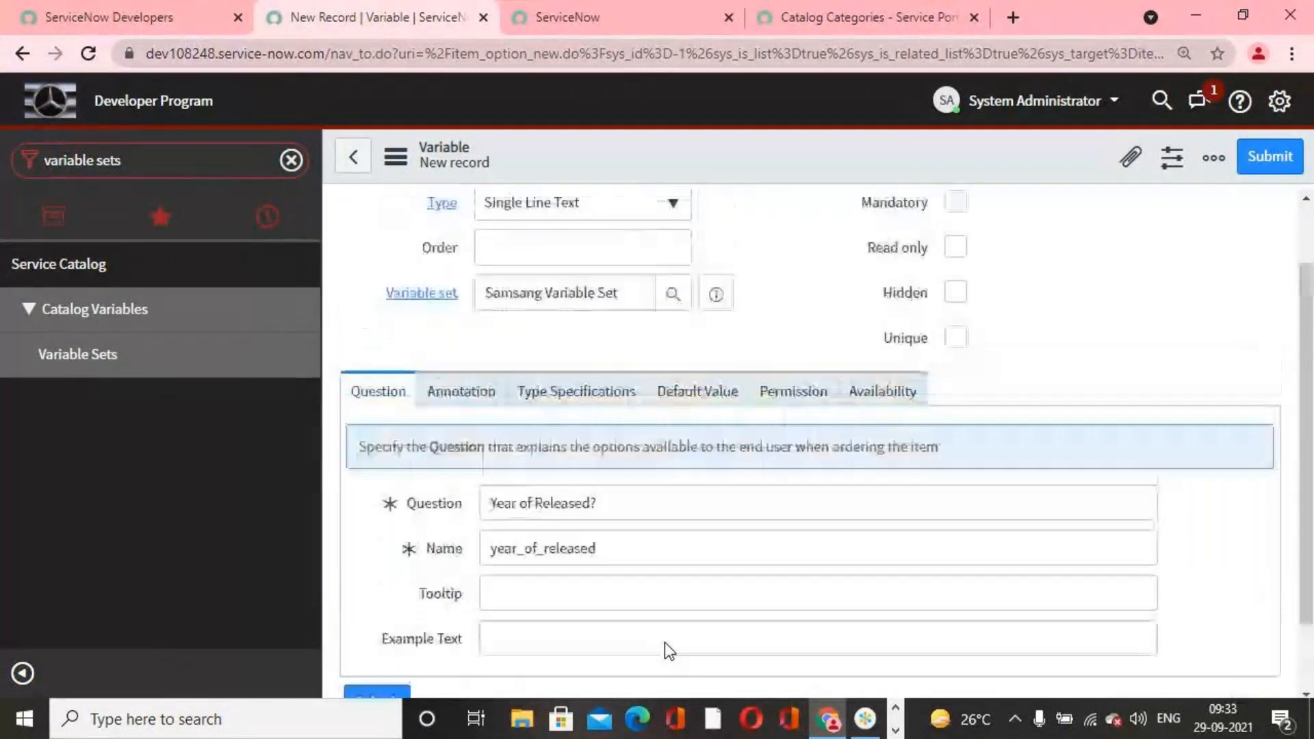
pyautogui.click(668, 291)
pyautogui.click(614, 400)
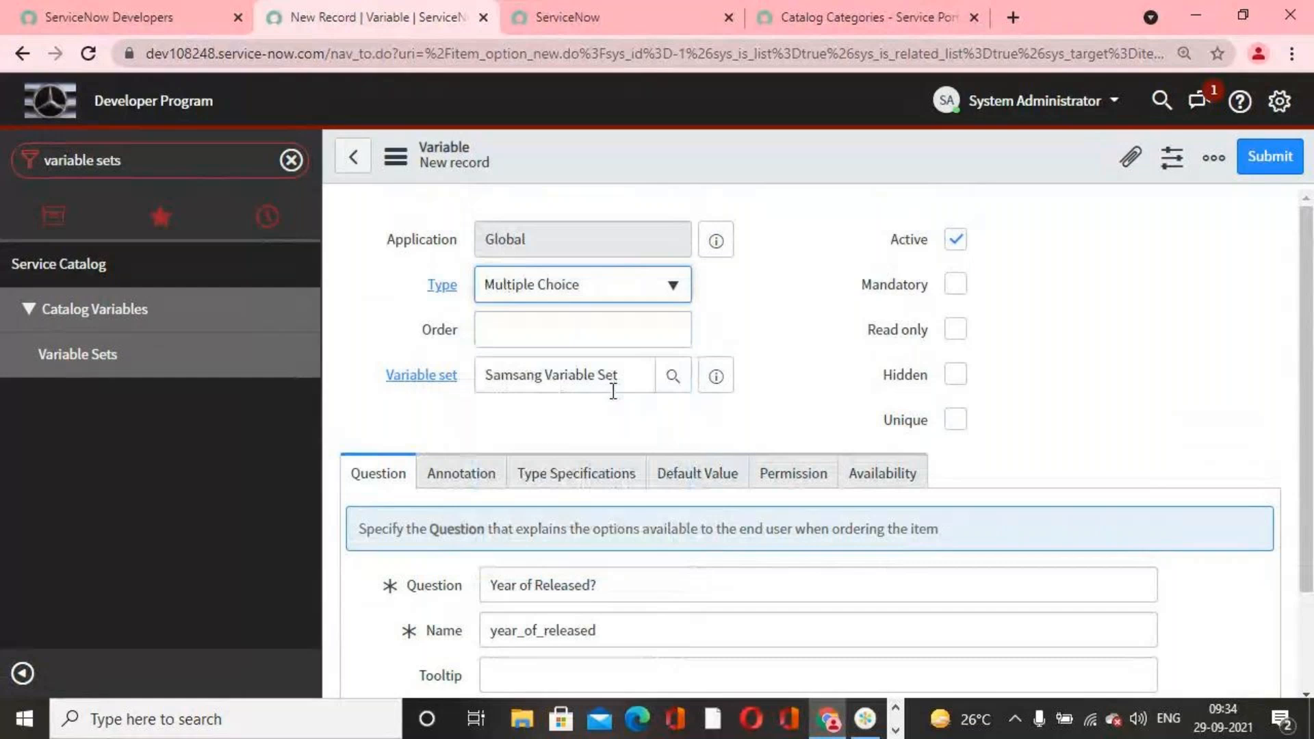
# Step: Review the Year of Released? variable form and examine the variable types available for it
pyautogui.scroll(-1, 523, 455)
pyautogui.scroll(-1, 523, 470)
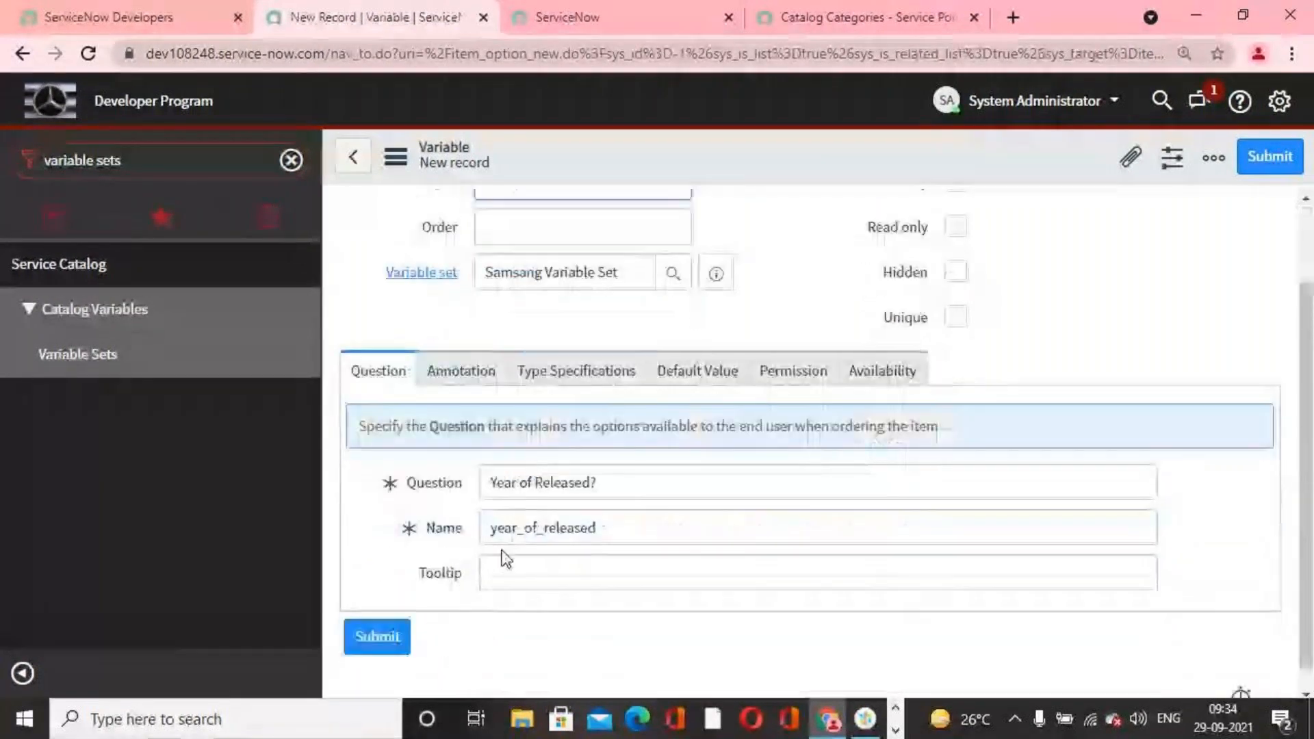
pyautogui.scroll(2, 657, 323)
pyautogui.click(655, 293)
pyautogui.scroll(-3, 597, 455)
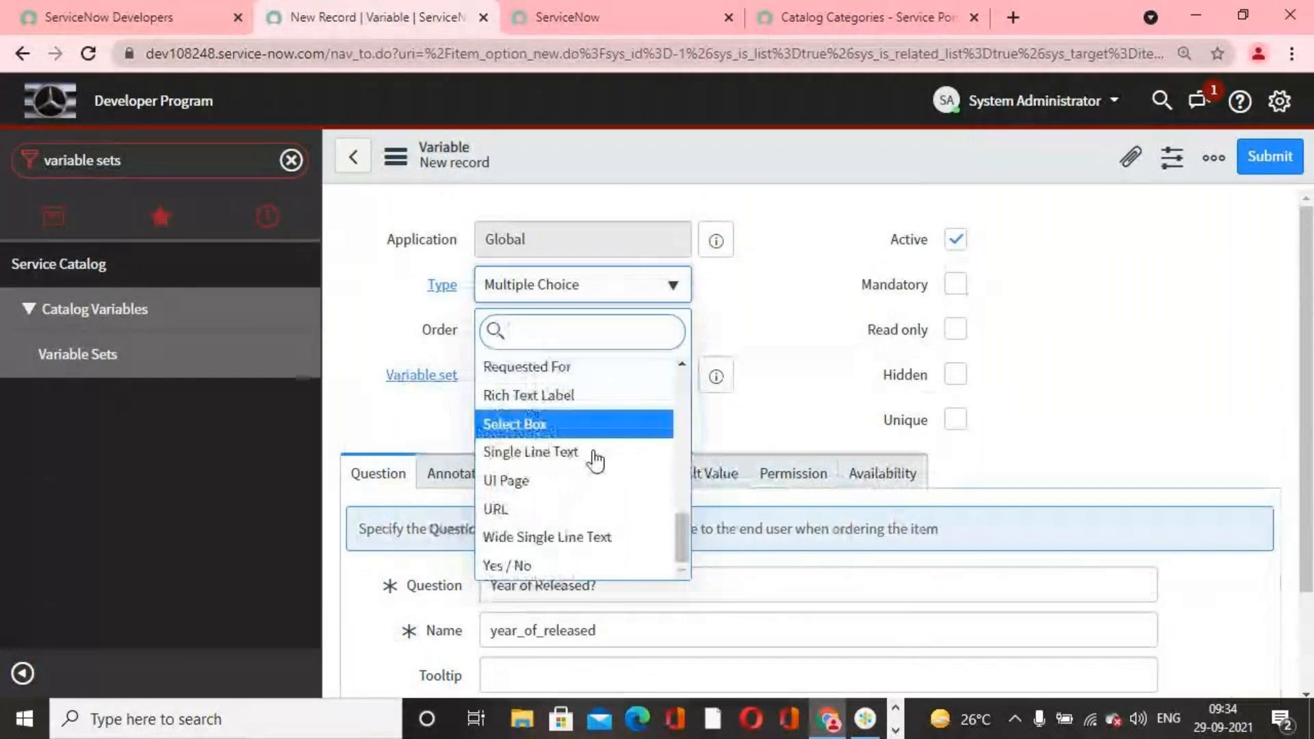
pyautogui.scroll(3, 587, 536)
pyautogui.scroll(4, 587, 536)
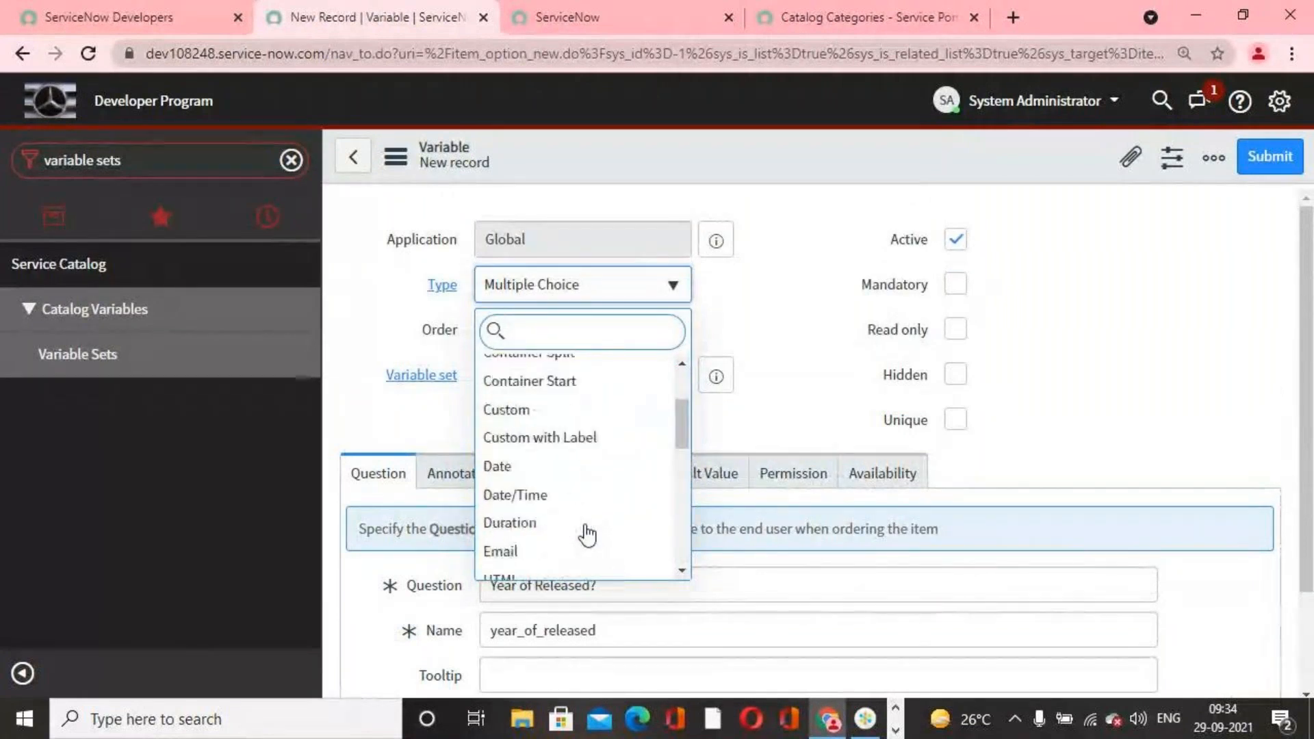
pyautogui.scroll(3, 586, 533)
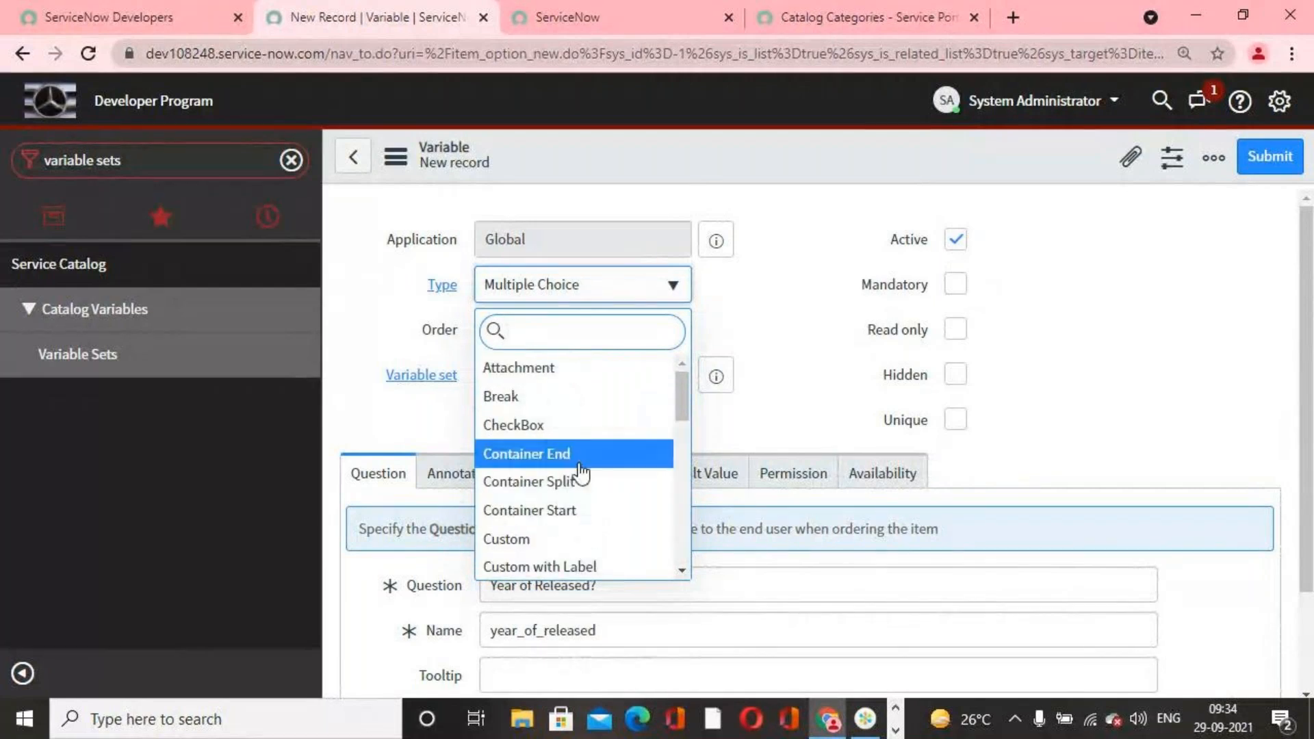
pyautogui.scroll(-2, 578, 490)
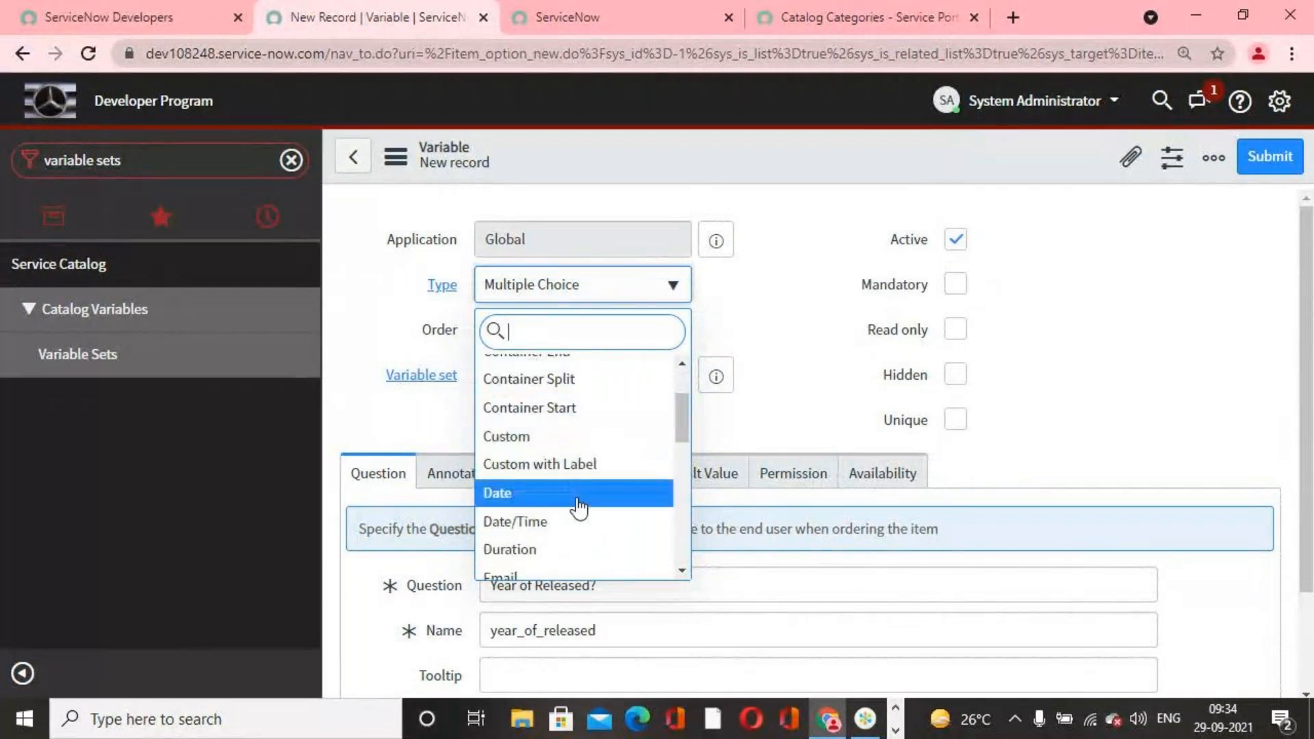
pyautogui.scroll(2, 579, 507)
# Step: Filter the variable types by "mu" and reselect Multiple Choice for the Year of Released? variable
pyautogui.write('m')
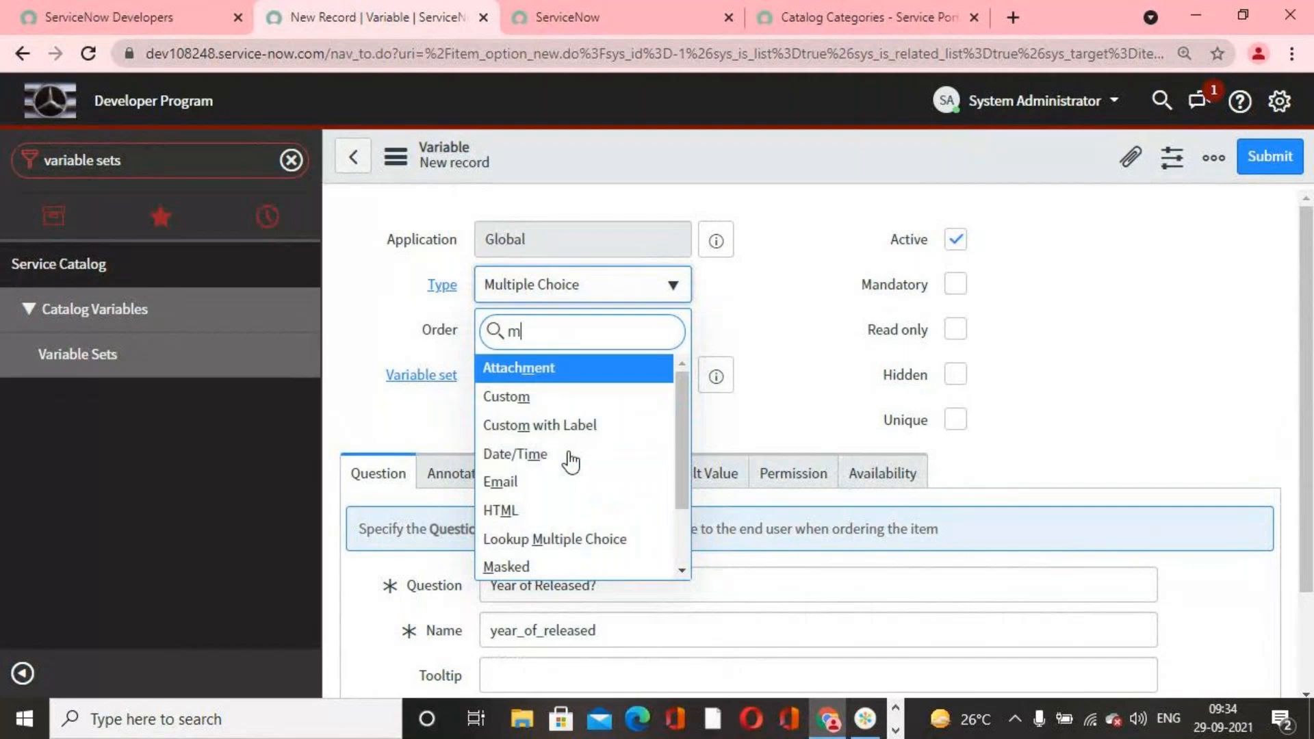
pyautogui.write('m')
pyautogui.press('BackSpace')
pyautogui.press('BackSpace')
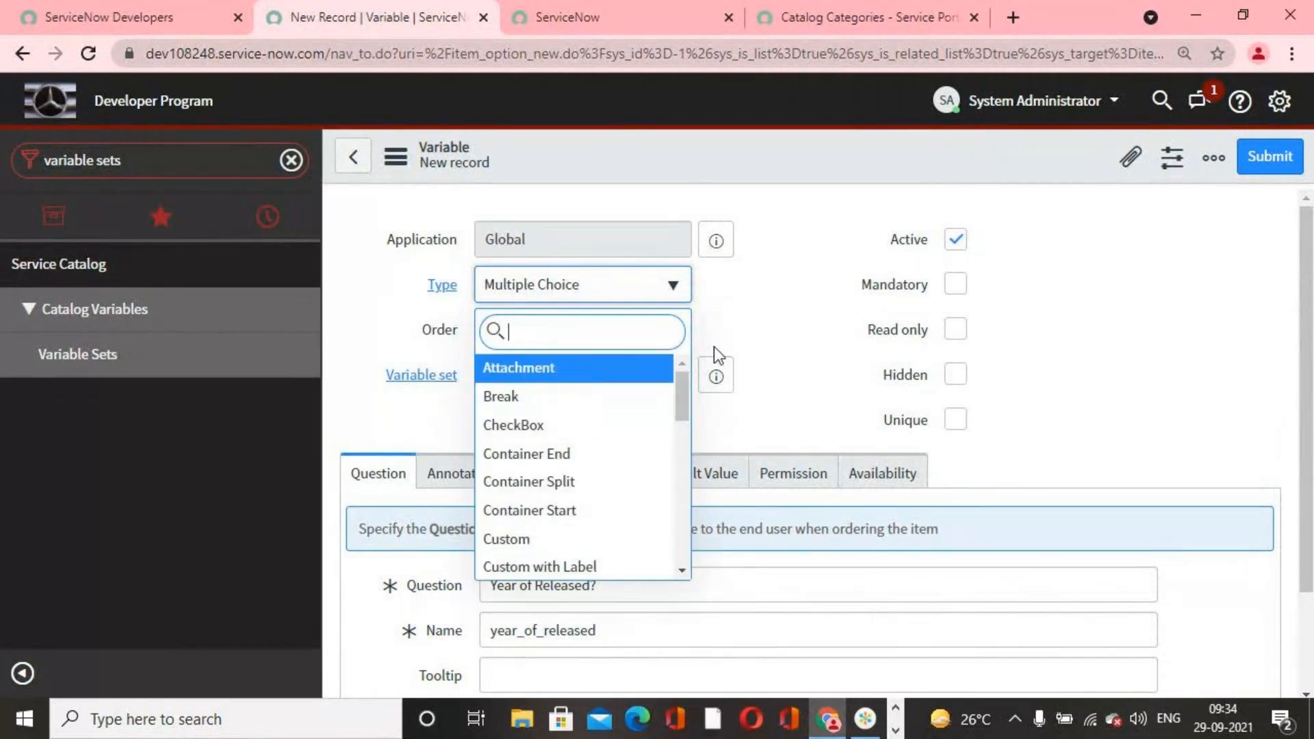
pyautogui.write('mu')
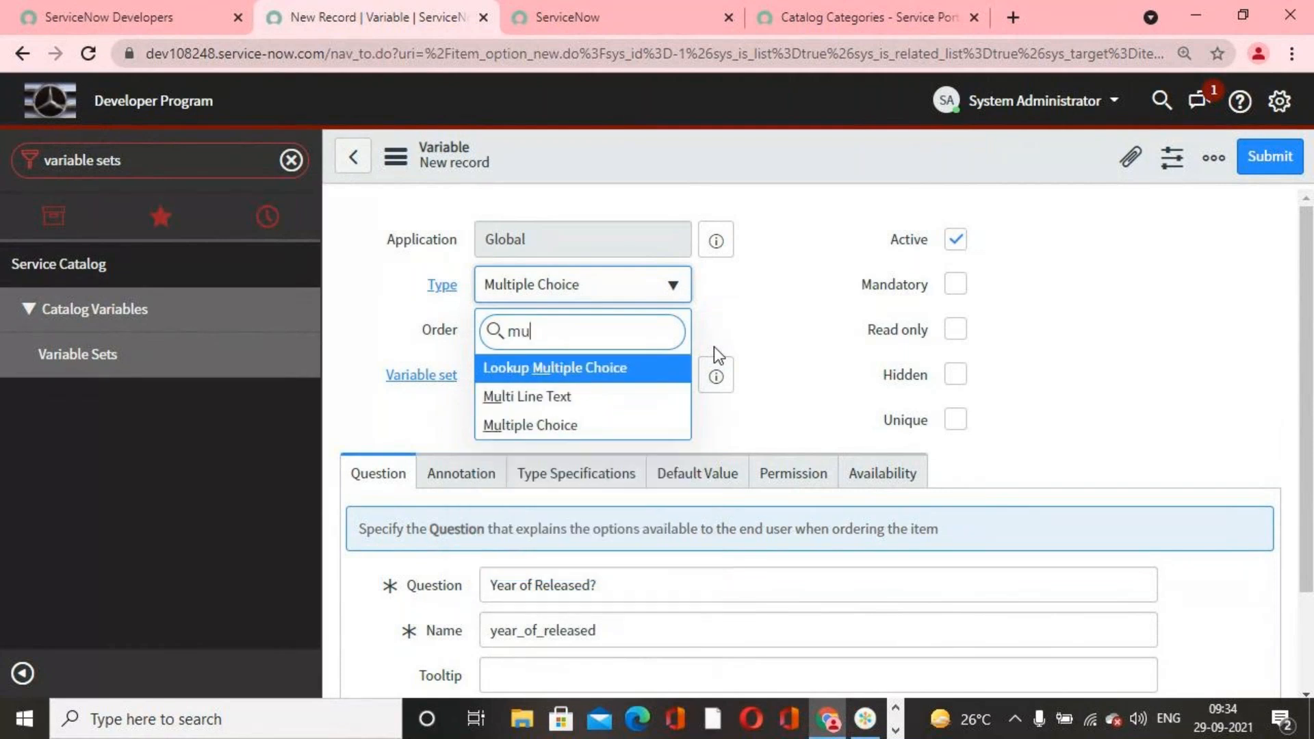
pyautogui.click(567, 427)
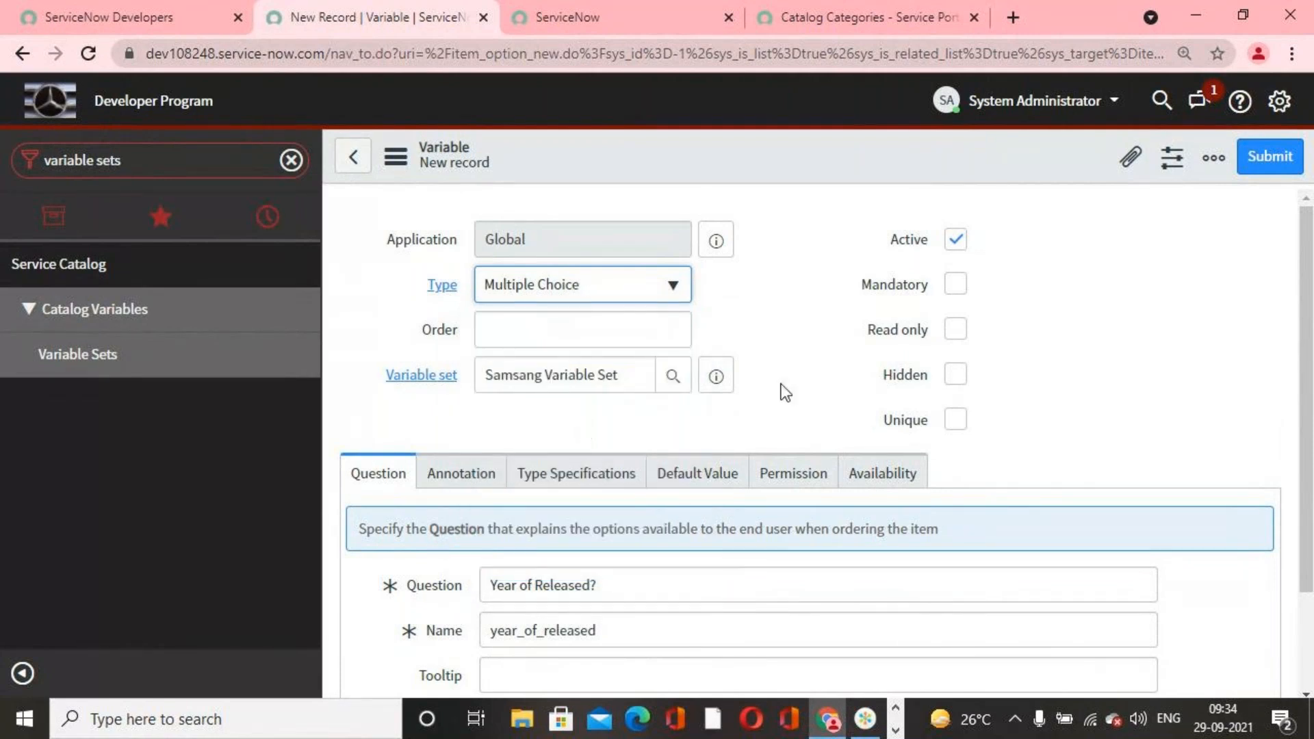
# Step: Set the order of the Year of Released? variable to 200 and save the record, staying on its form
pyautogui.click(648, 337)
pyautogui.write('200')
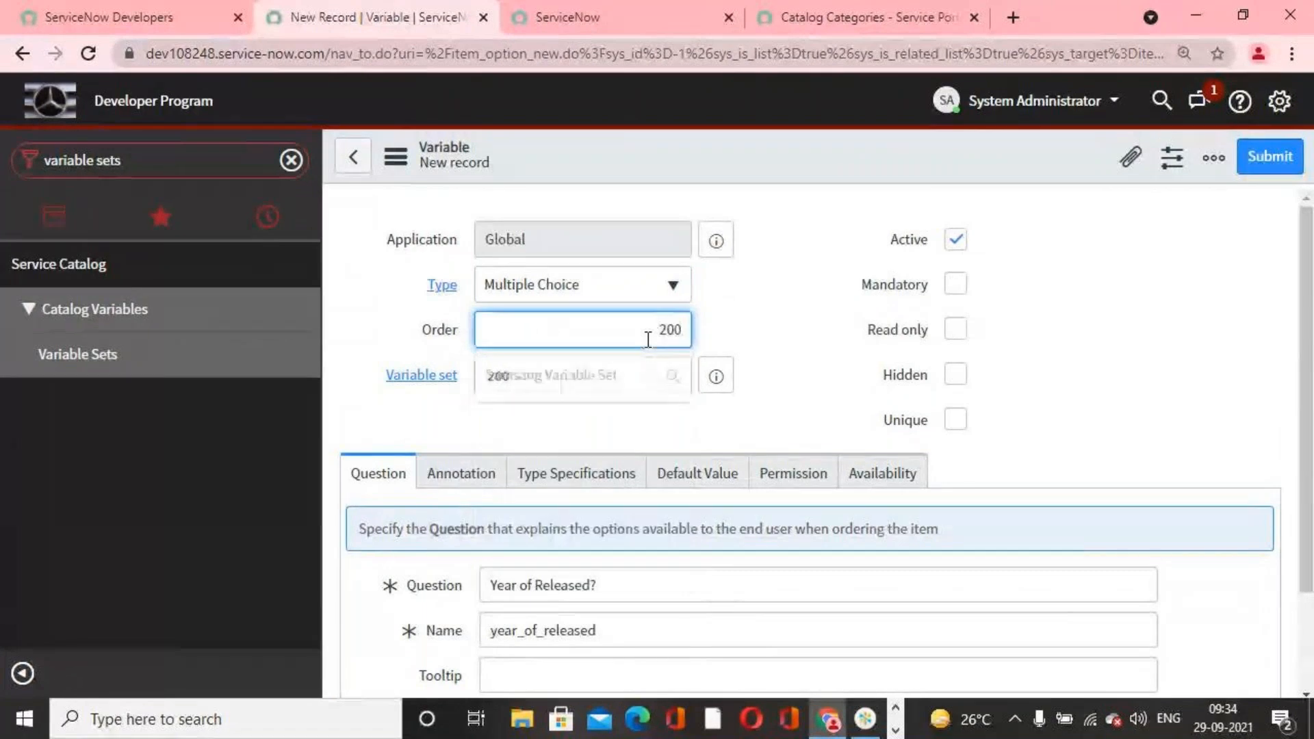
pyautogui.scroll(-2, 790, 367)
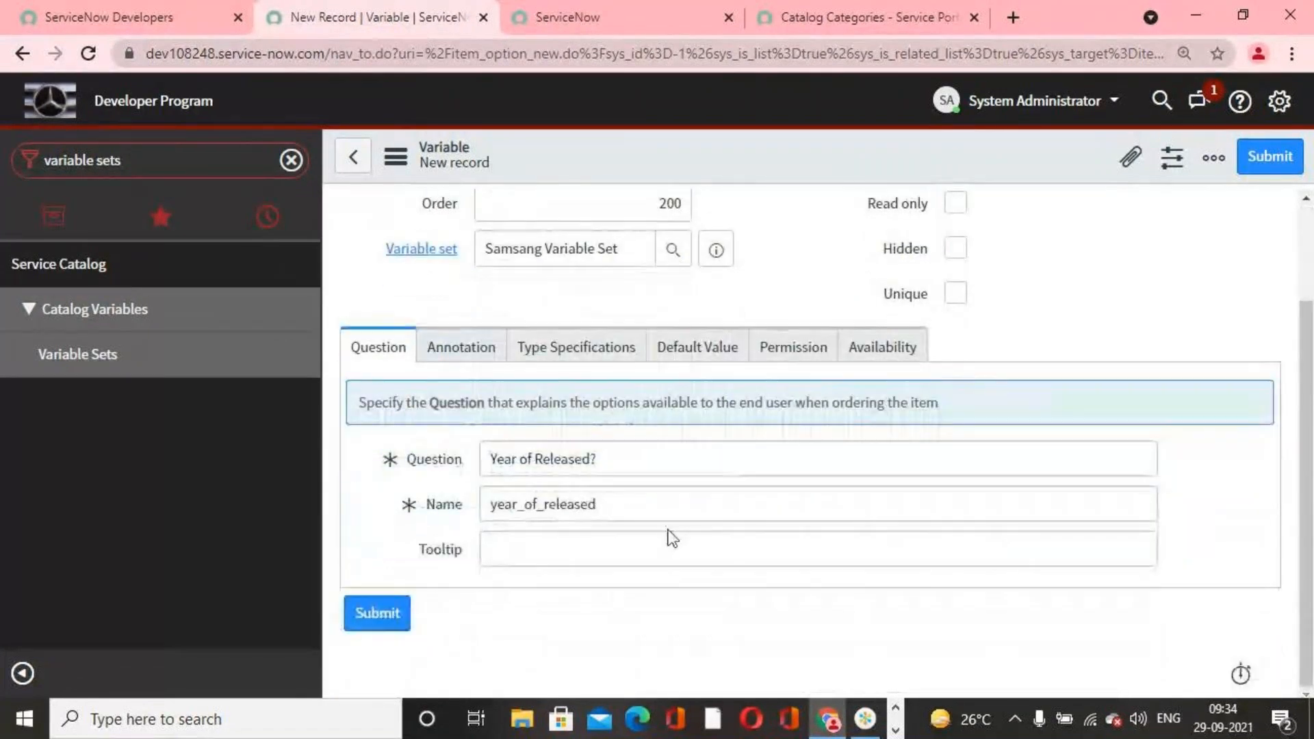
pyautogui.scroll(2, 681, 446)
pyautogui.rightClick(771, 166)
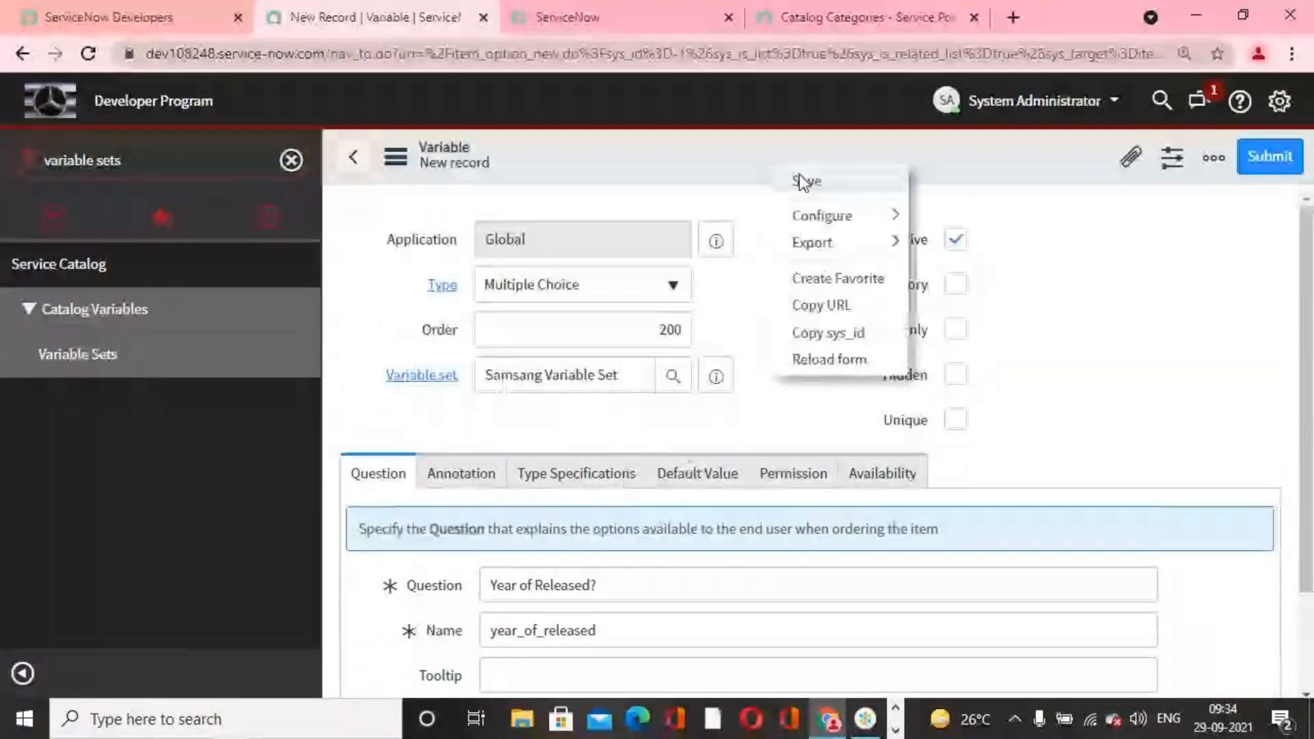
pyautogui.click(802, 177)
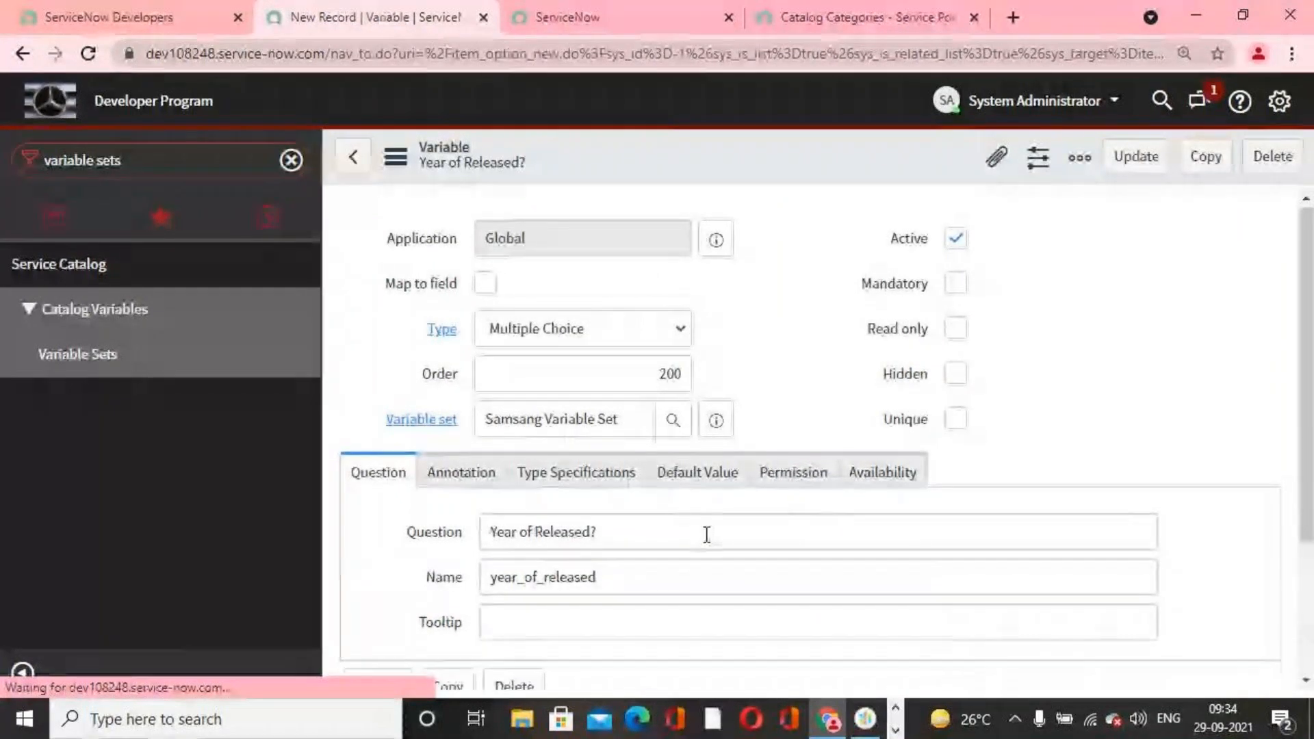
# Step: Create a question choice for Year of Released? with text 2019 and value 2019, and submit it
pyautogui.scroll(-4, 705, 534)
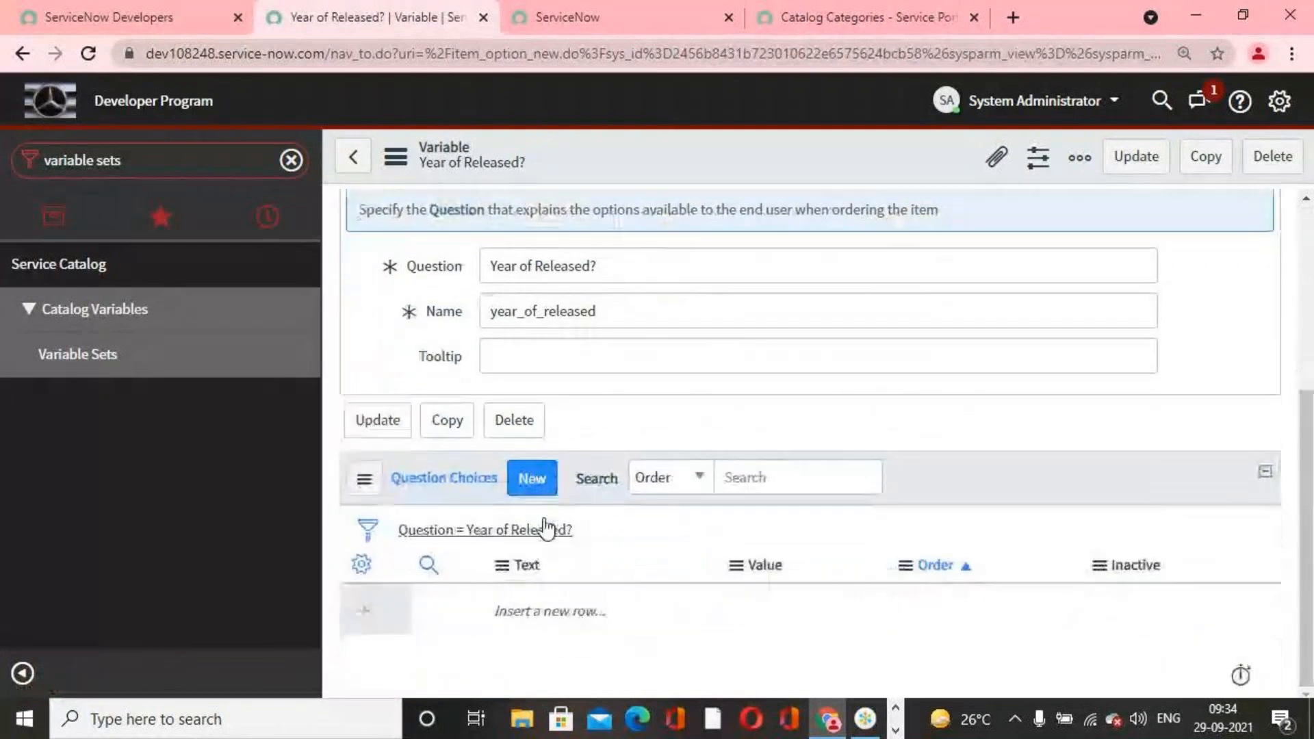
pyautogui.click(536, 483)
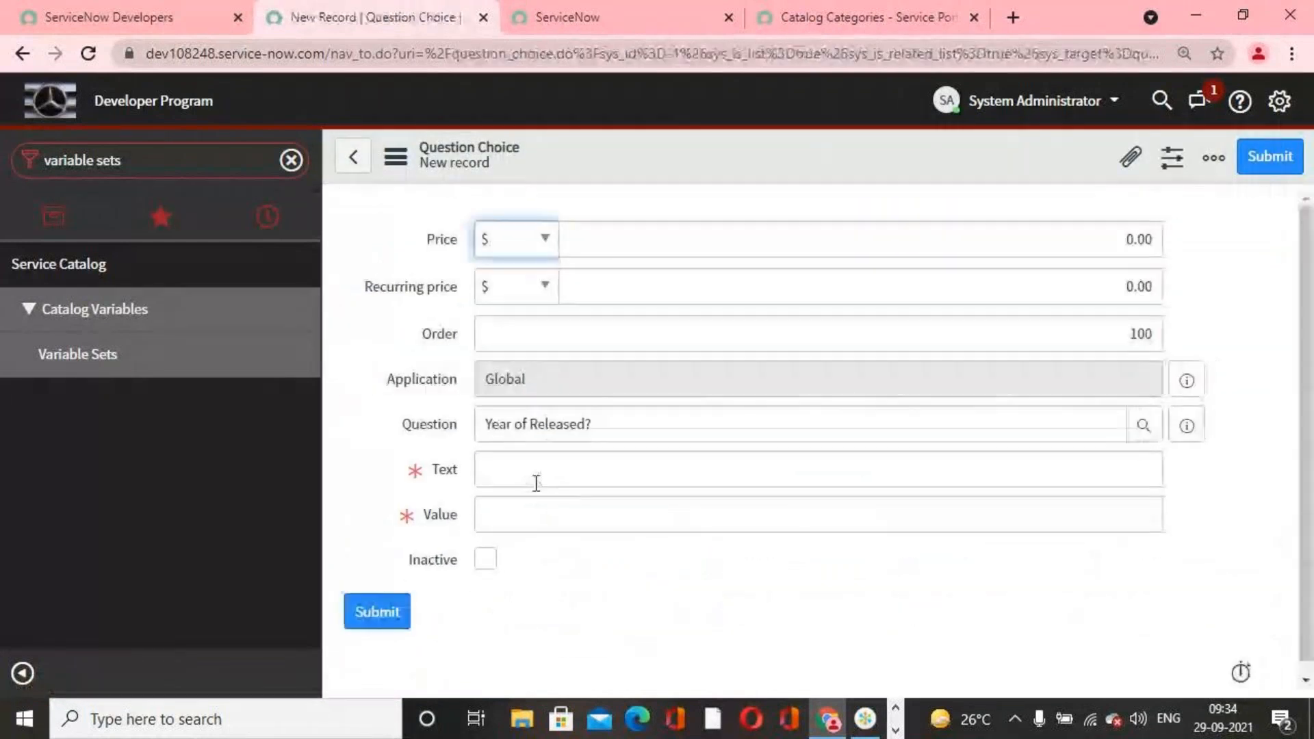
pyautogui.click(665, 482)
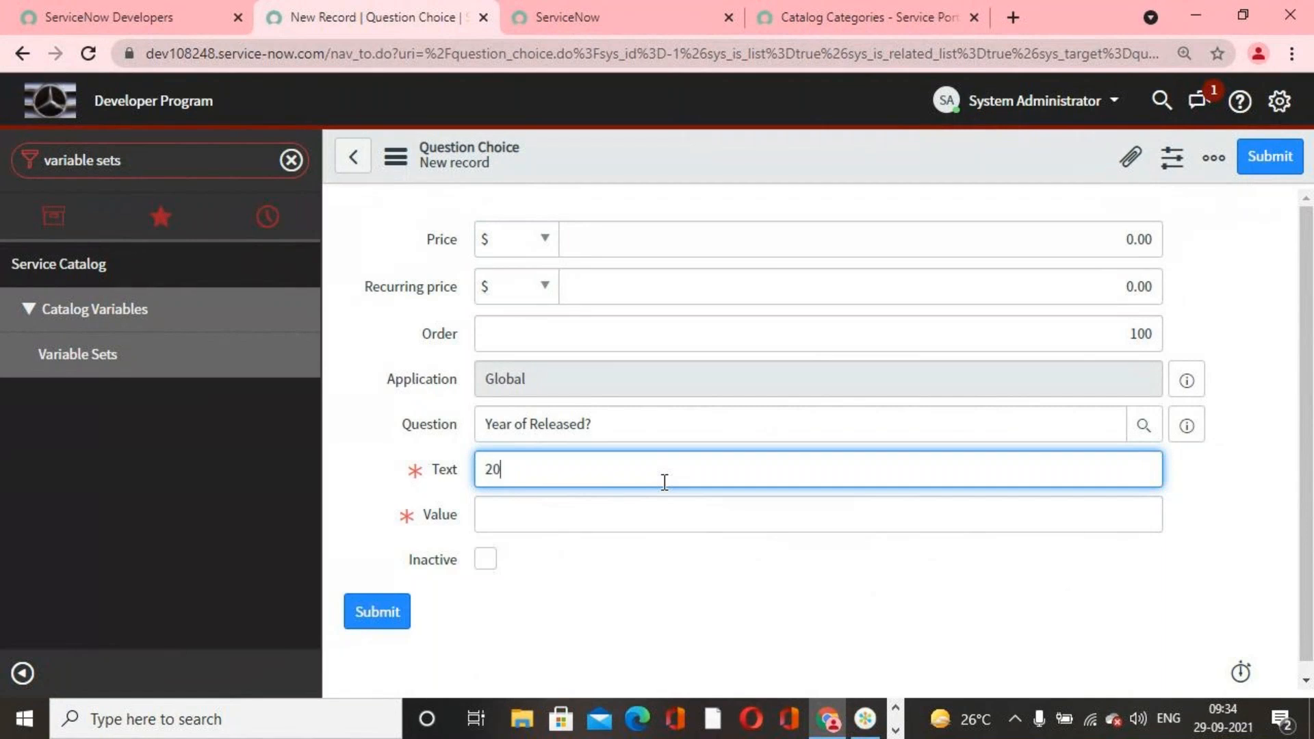
pyautogui.click(645, 526)
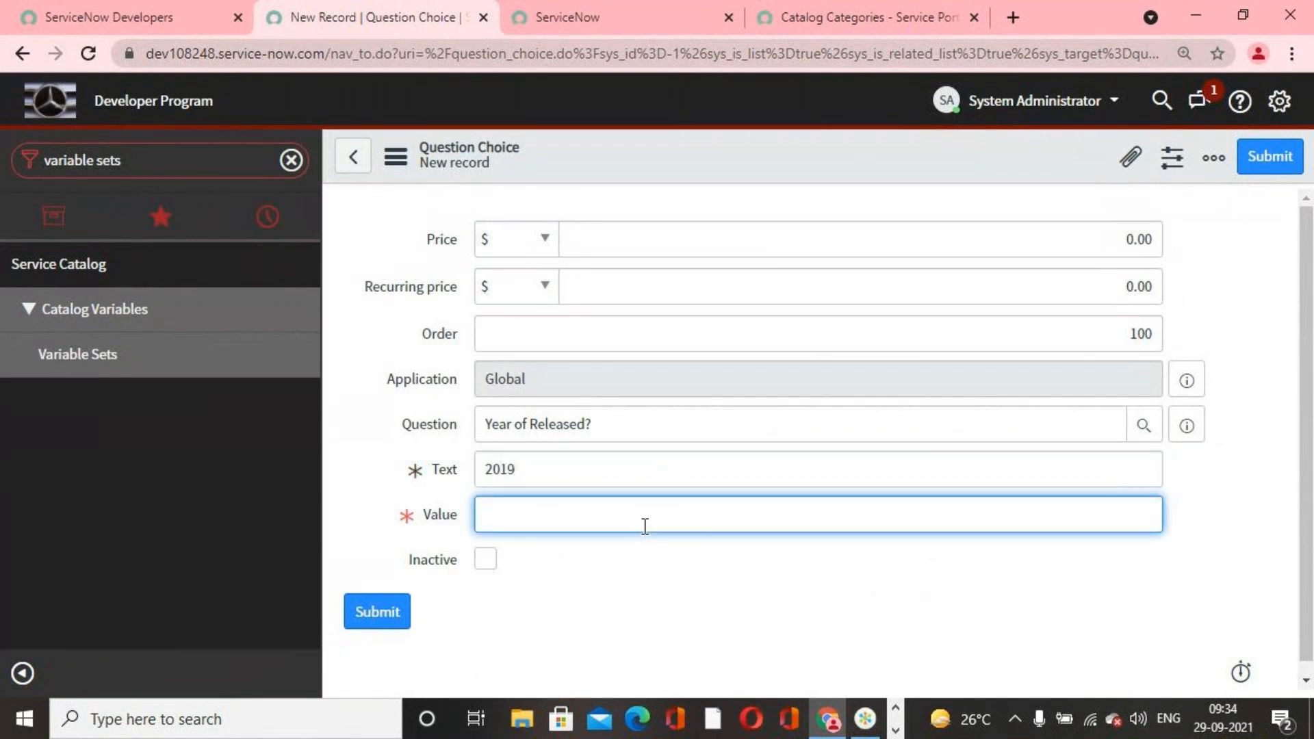
pyautogui.click(699, 586)
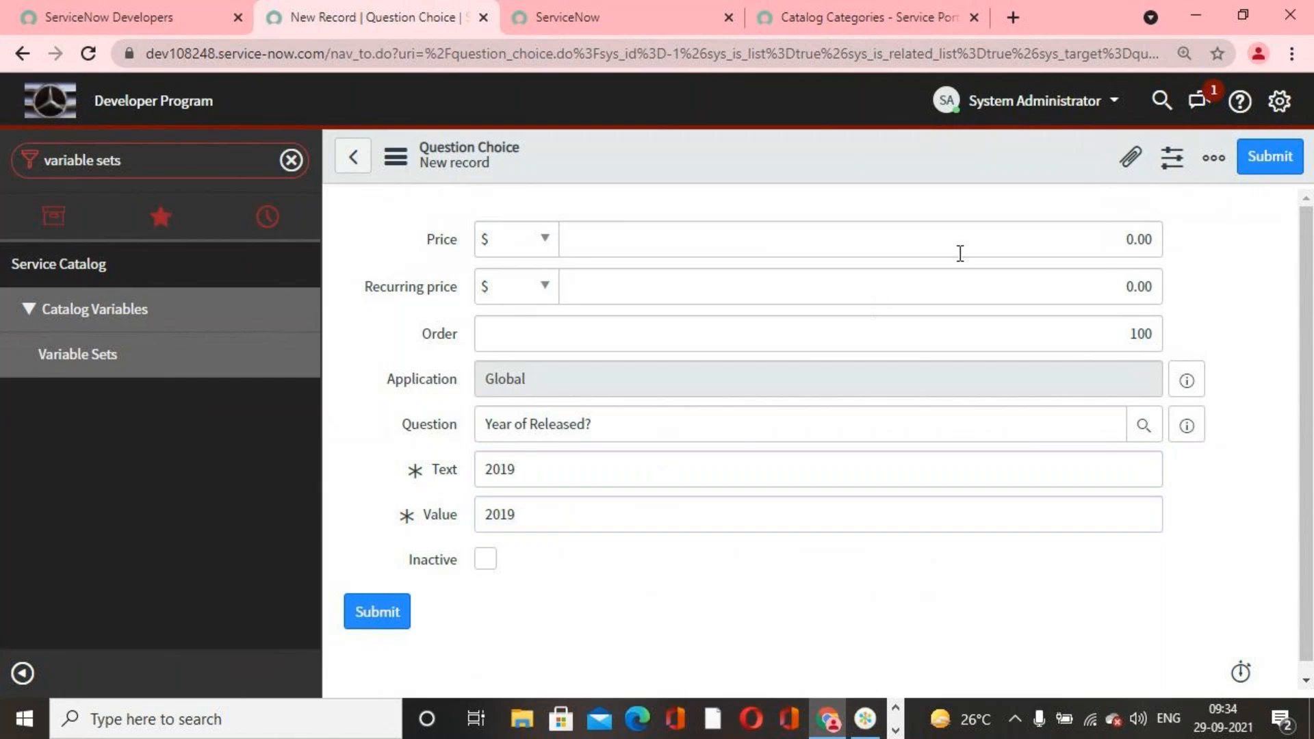
pyautogui.click(1265, 158)
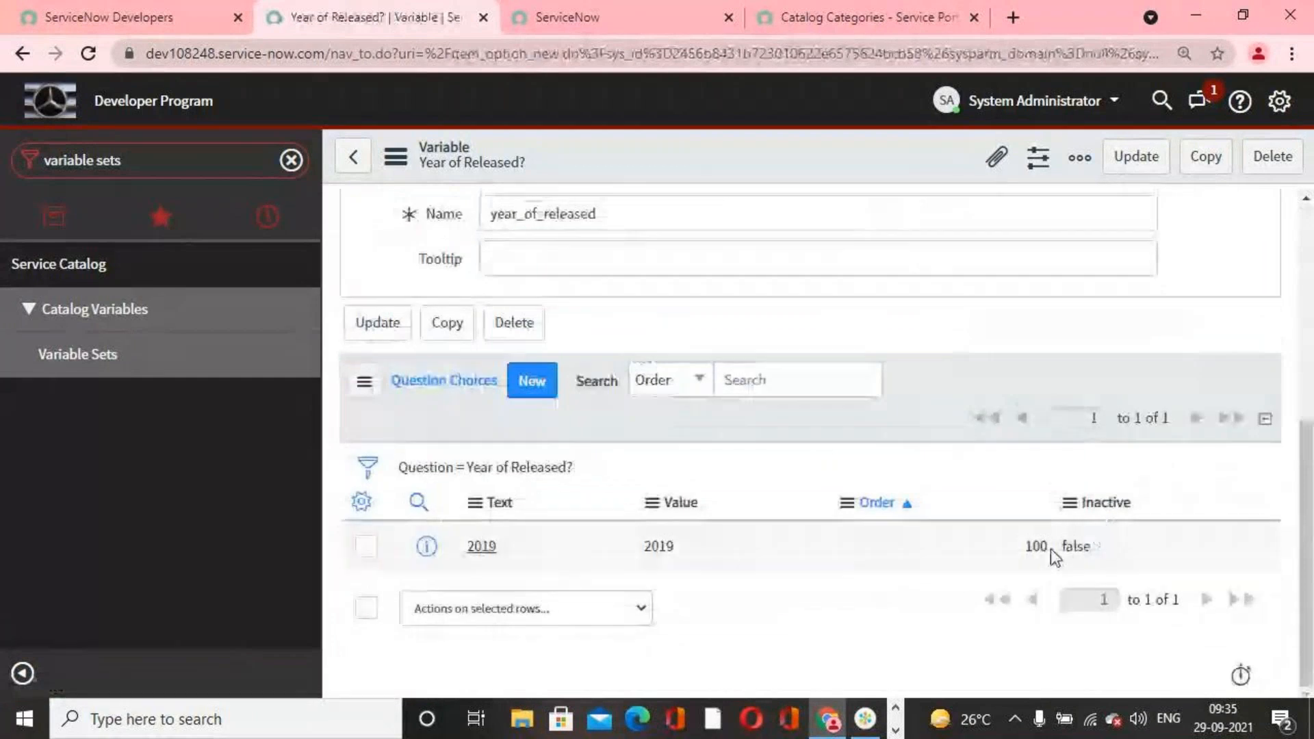
# Step: Add a question choice row with text 2020, value 2020 and order 200 directly in the Question Choices list
pyautogui.click(522, 599)
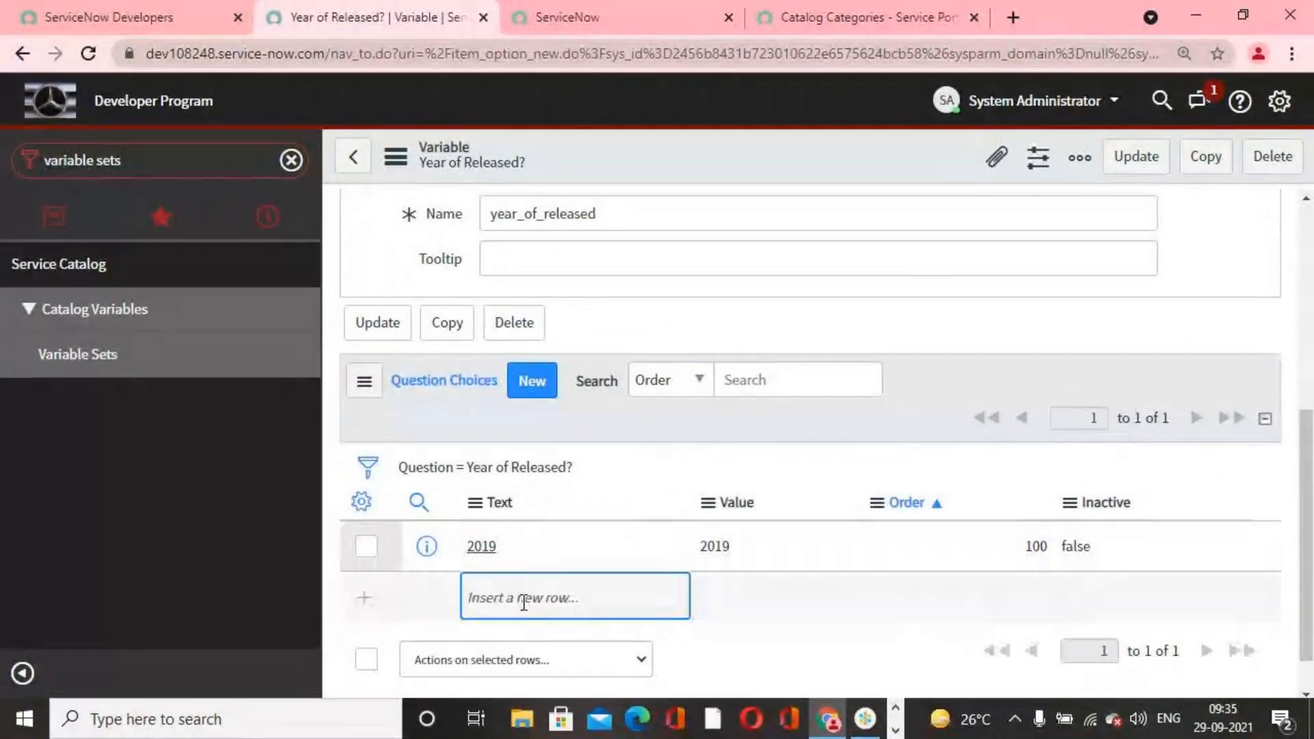
pyautogui.write('2020')
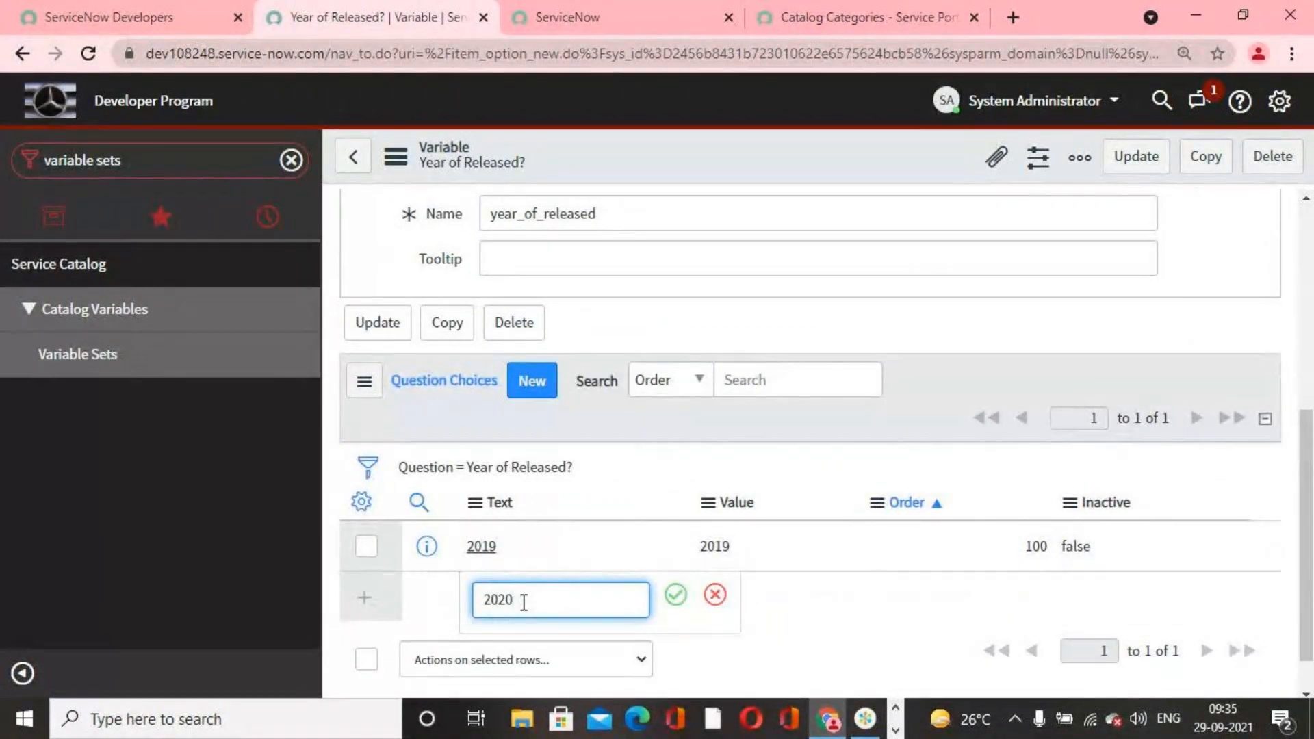
pyautogui.click(676, 595)
pyautogui.click(742, 601)
pyautogui.write('2020')
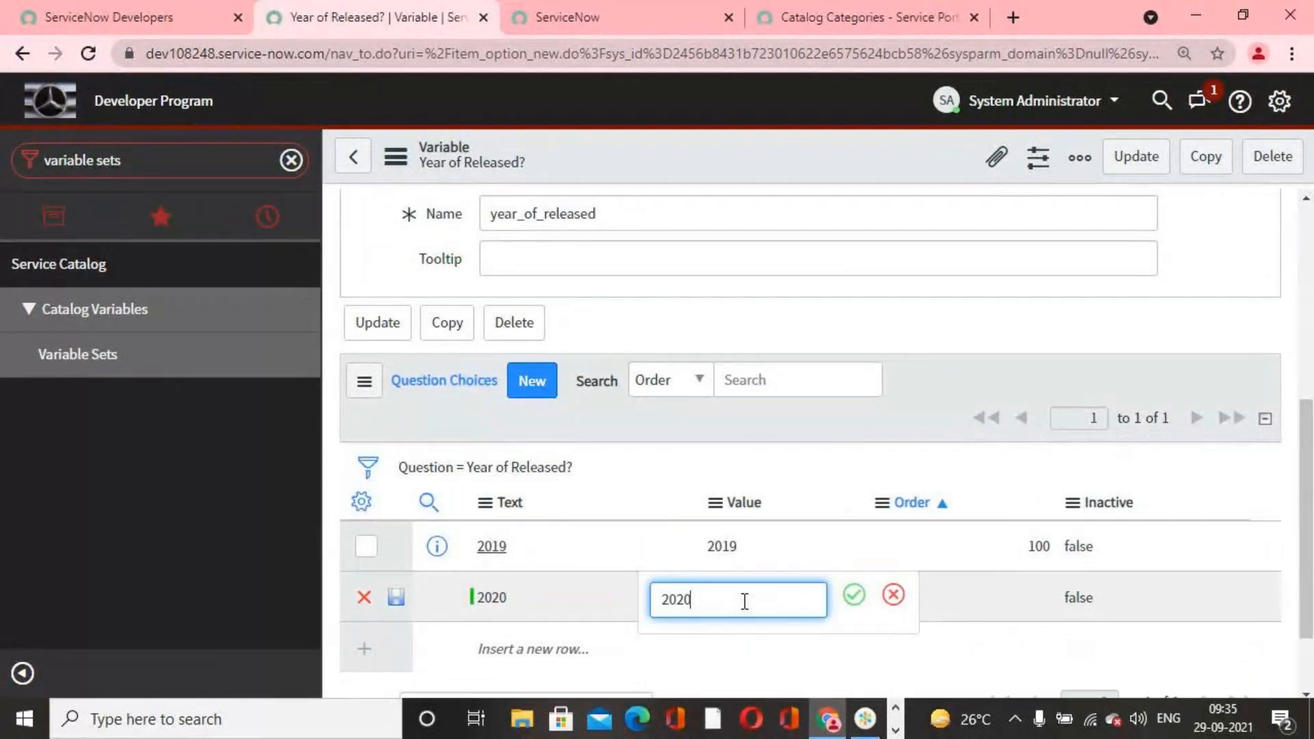
pyautogui.click(853, 595)
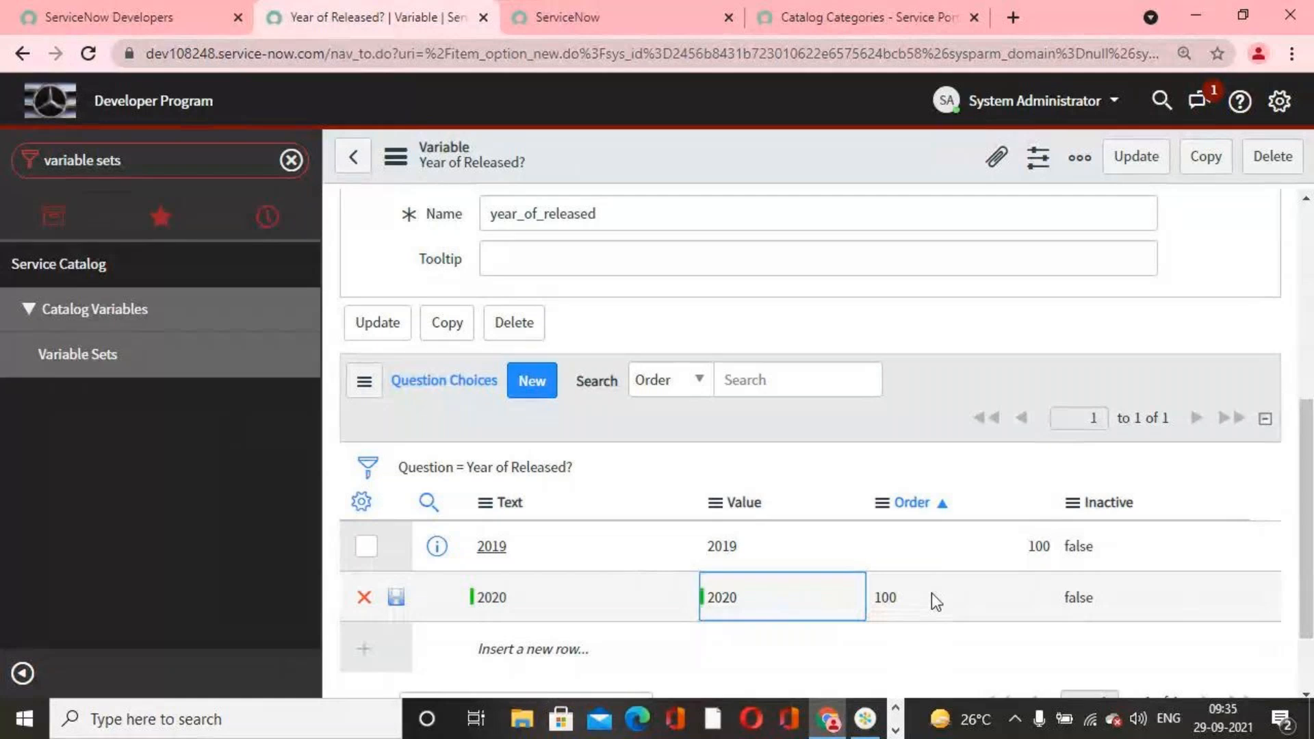
pyautogui.doubleClick(931, 592)
pyautogui.write('2')
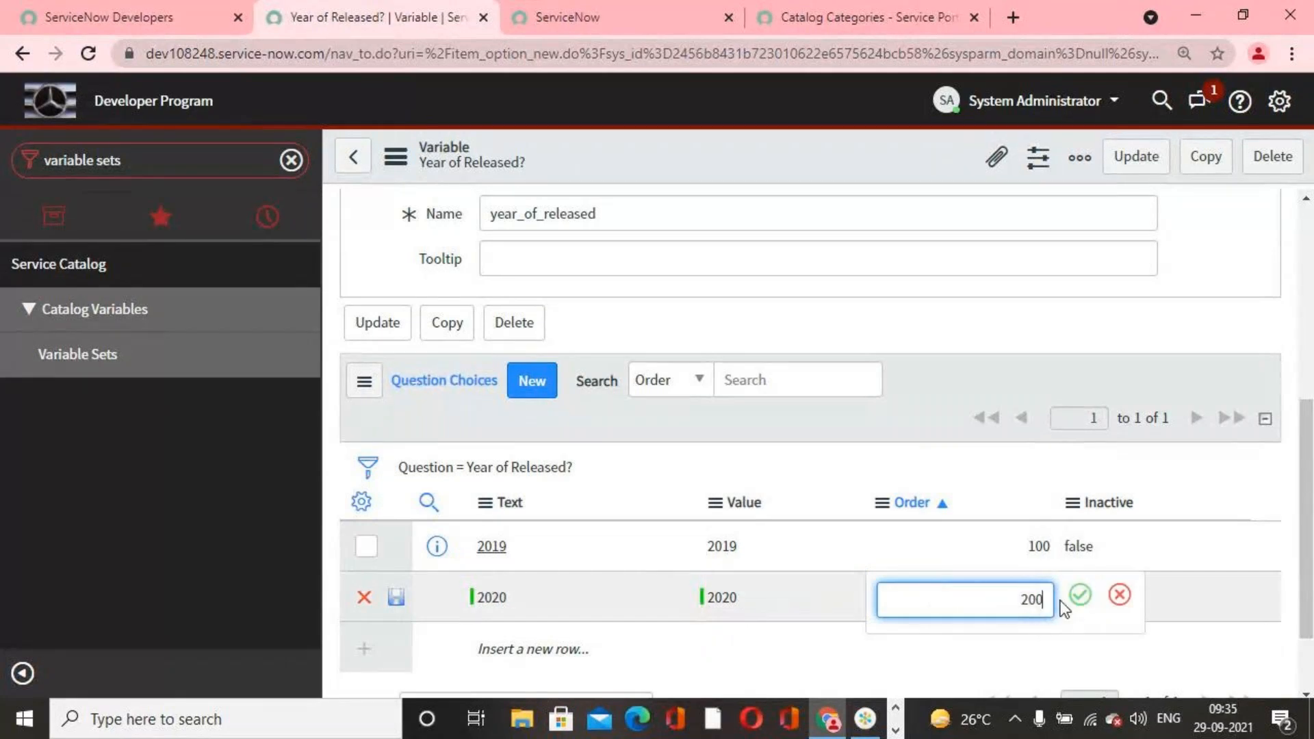
pyautogui.click(1080, 595)
# Step: Add another question choice row with text 2021, value 2021 and order 300, and save the row
pyautogui.click(595, 648)
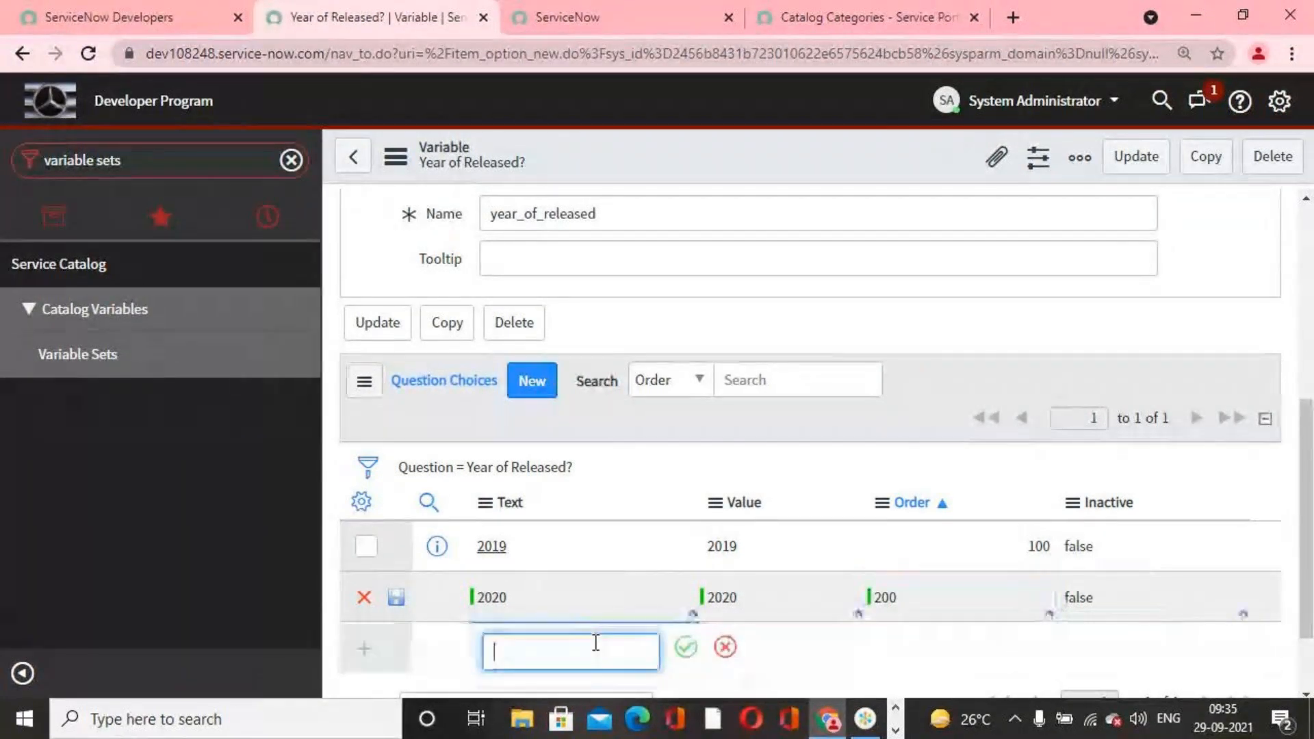
pyautogui.write('2021')
pyautogui.click(686, 647)
pyautogui.doubleClick(749, 644)
pyautogui.write('202')
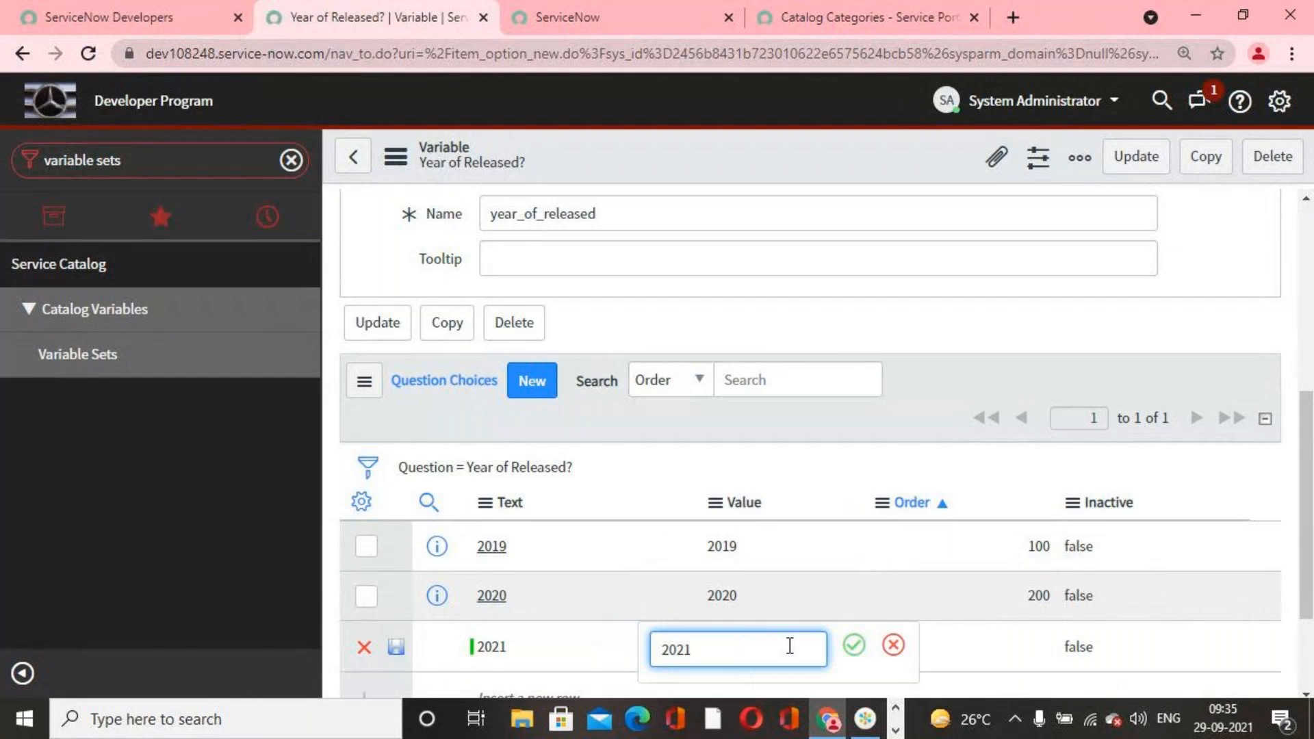
pyautogui.click(854, 645)
pyautogui.doubleClick(998, 651)
pyautogui.write('300')
pyautogui.click(1080, 645)
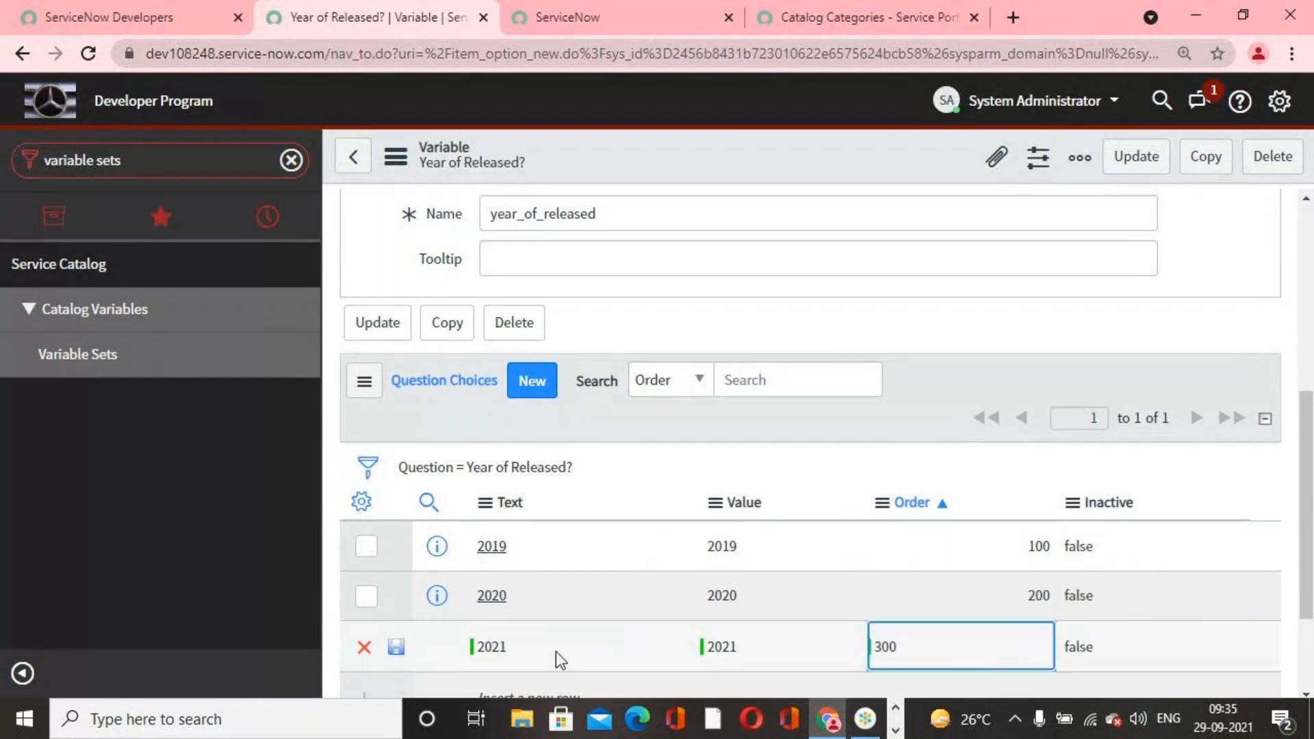
pyautogui.click(396, 647)
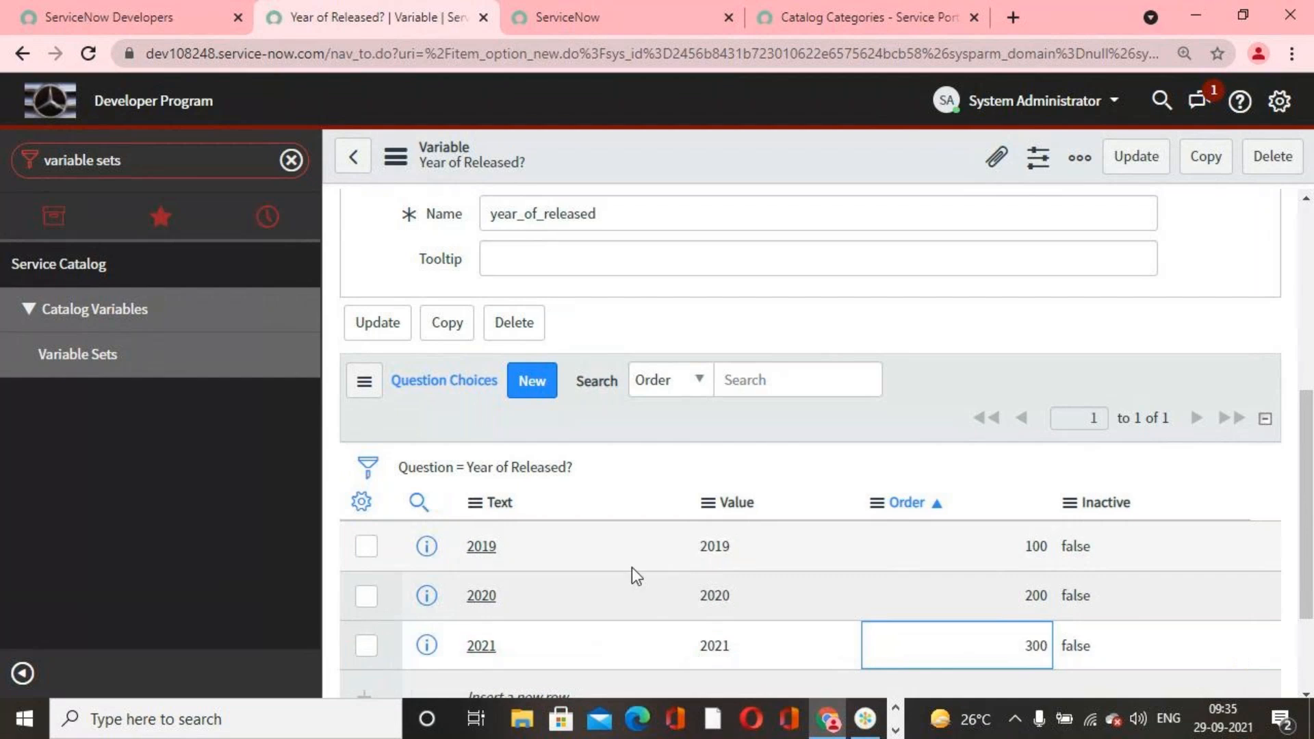
# Step: Review the Year of Released? variable and its choices, and update it to return to the Samsang Variable Set
pyautogui.scroll(-2, 615, 582)
pyautogui.scroll(4, 765, 601)
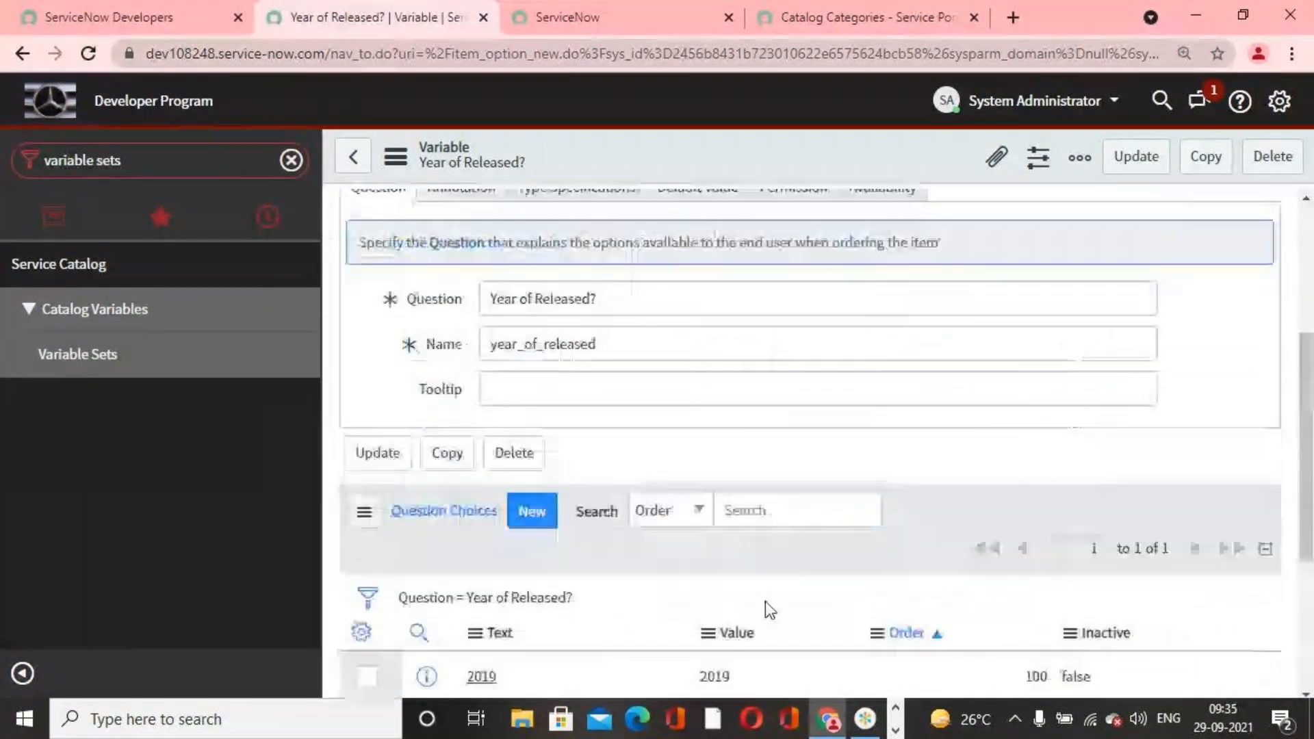
pyautogui.scroll(-5, 765, 601)
pyautogui.scroll(4, 758, 594)
pyautogui.scroll(4, 759, 596)
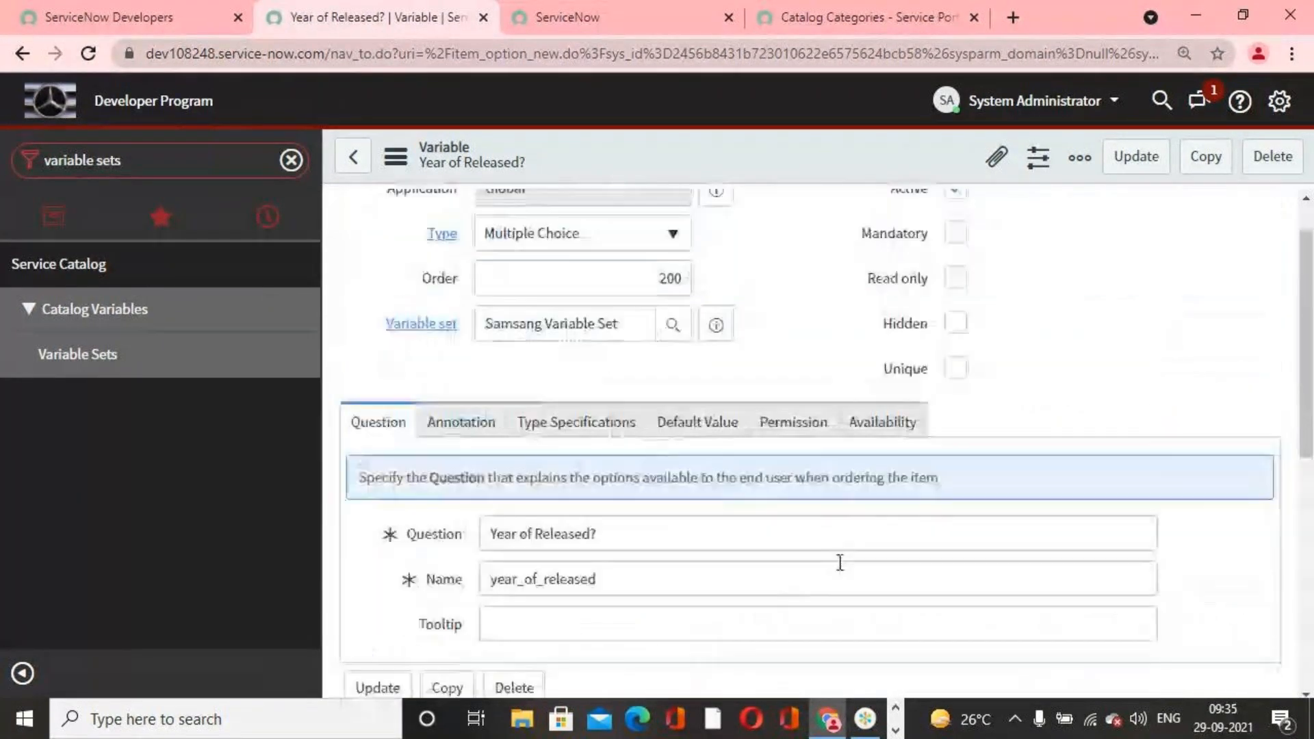
pyautogui.click(1141, 165)
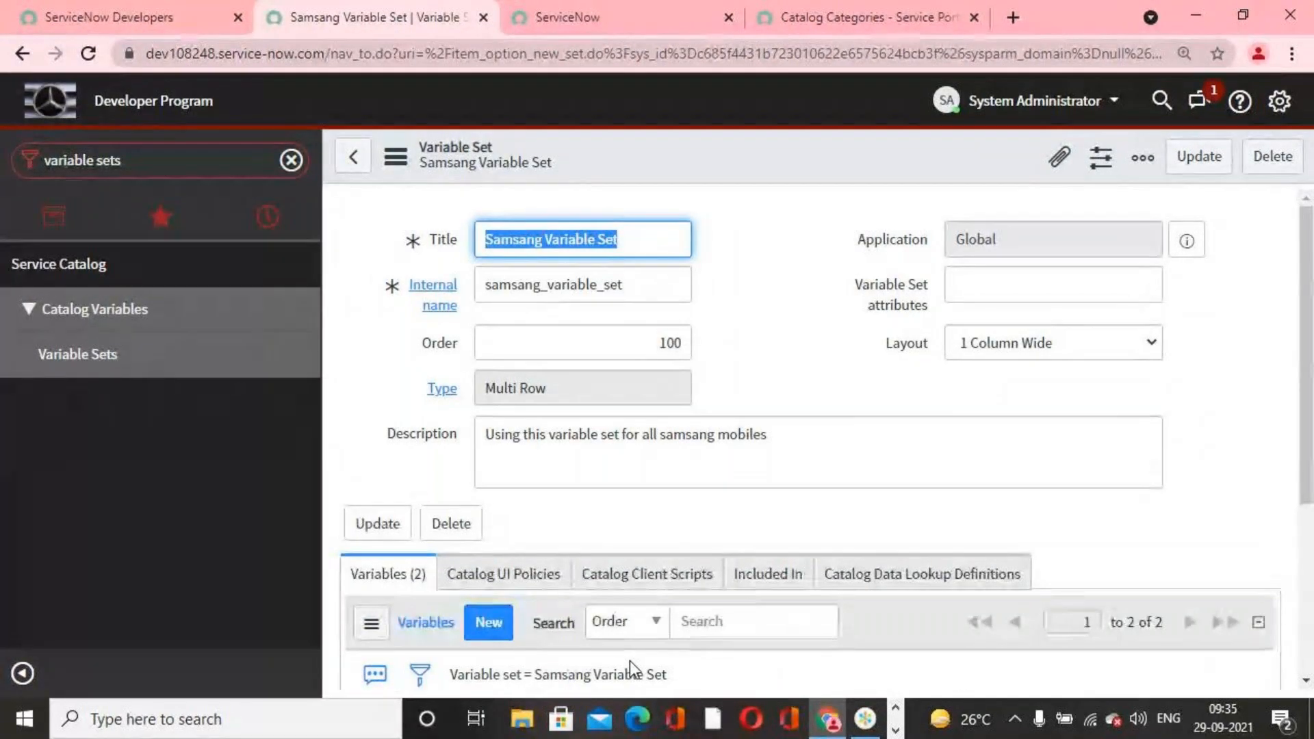
# Step: Start a third variable in the Samsang Variable Set and set its order to 300
pyautogui.scroll(-4, 602, 552)
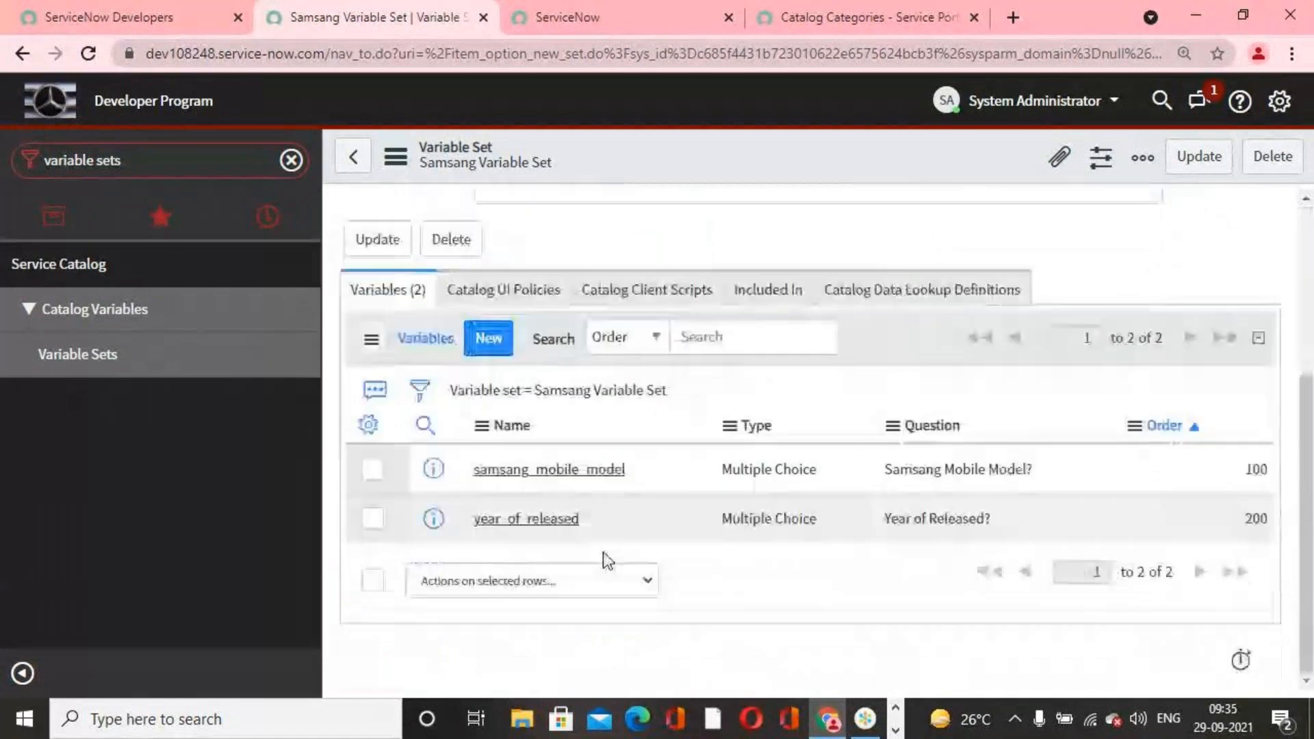
pyautogui.click(489, 338)
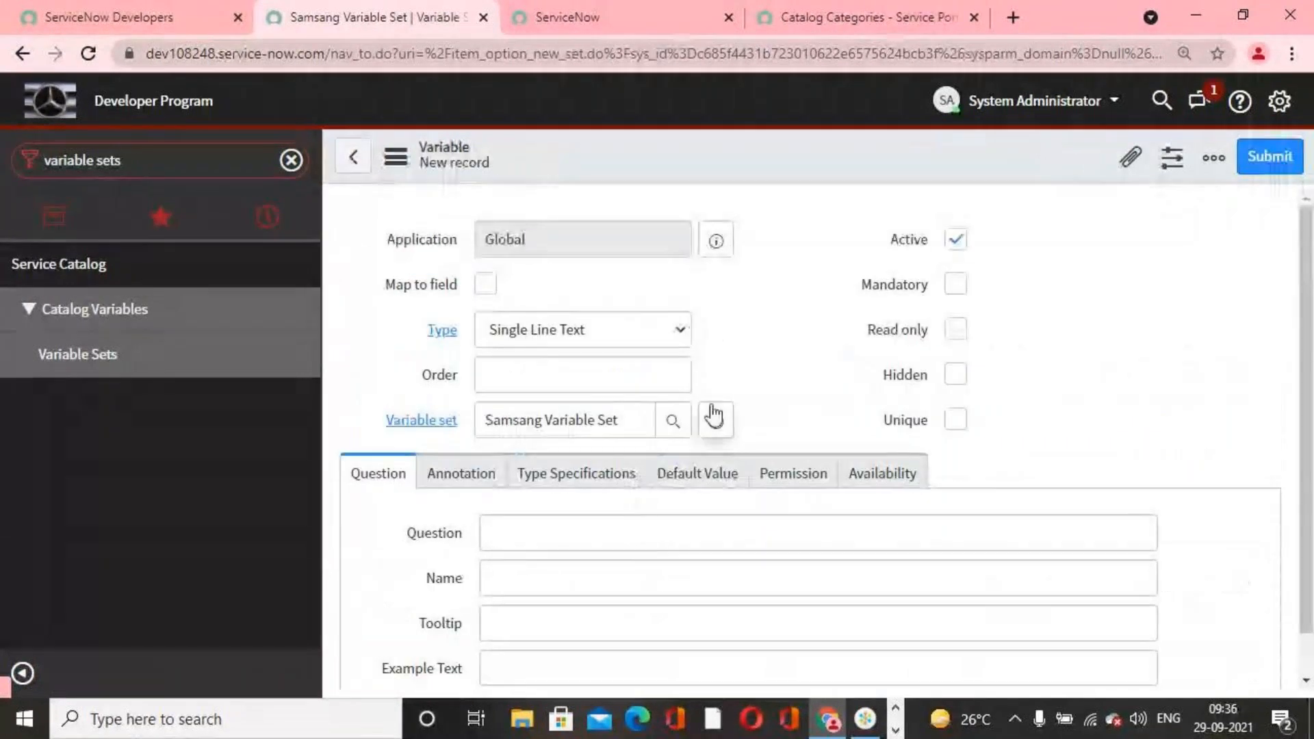
pyautogui.click(675, 377)
pyautogui.write('300')
pyautogui.click(788, 348)
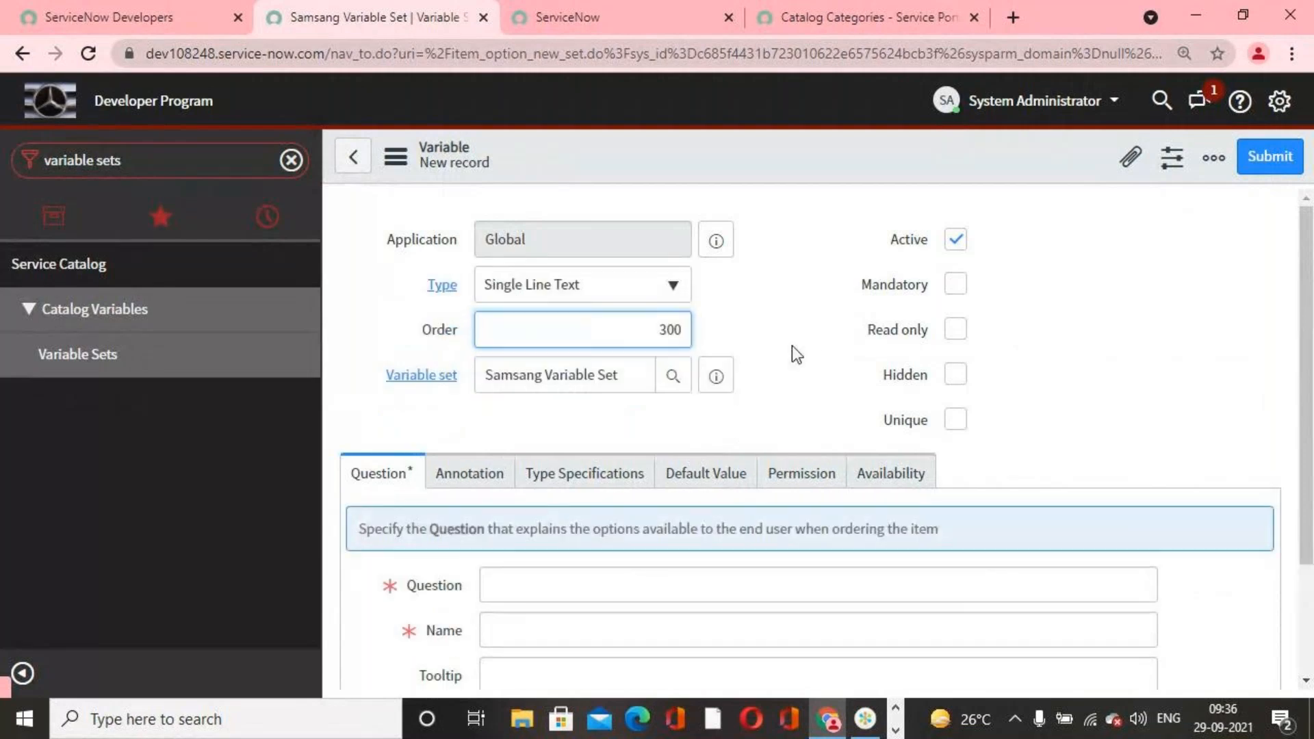
# Step: Make the new variable a Yes / No type and enter the question "Can we extend memory?" with the name can_we_extend_memory
pyautogui.click(675, 291)
pyautogui.scroll(-3, 648, 419)
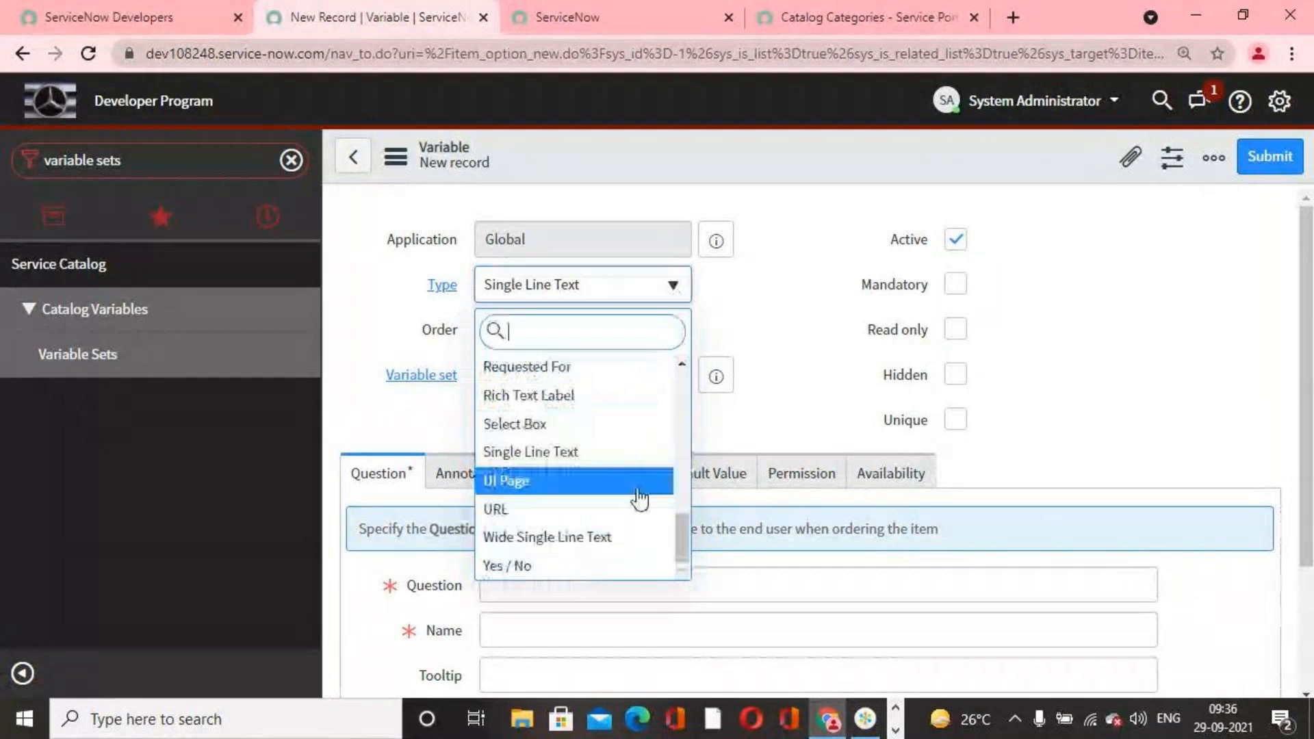
pyautogui.click(593, 566)
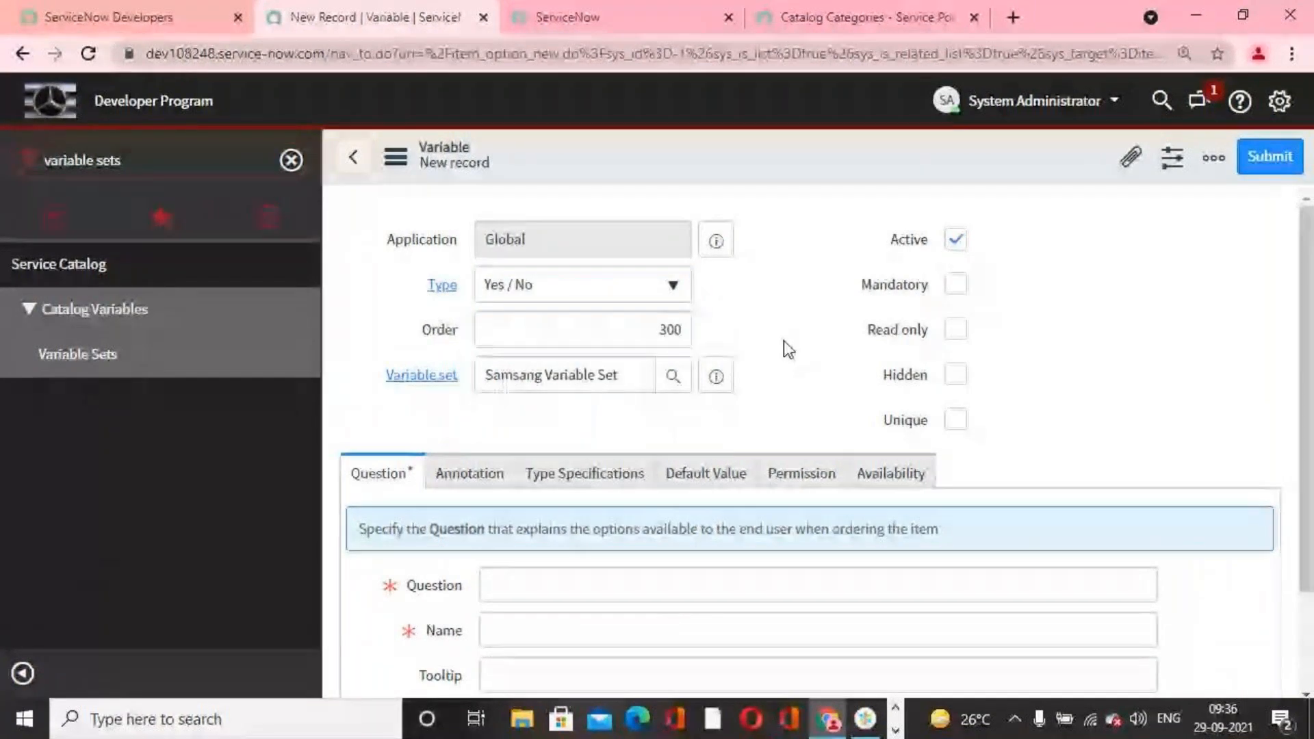
pyautogui.scroll(-2, 783, 339)
pyautogui.click(659, 458)
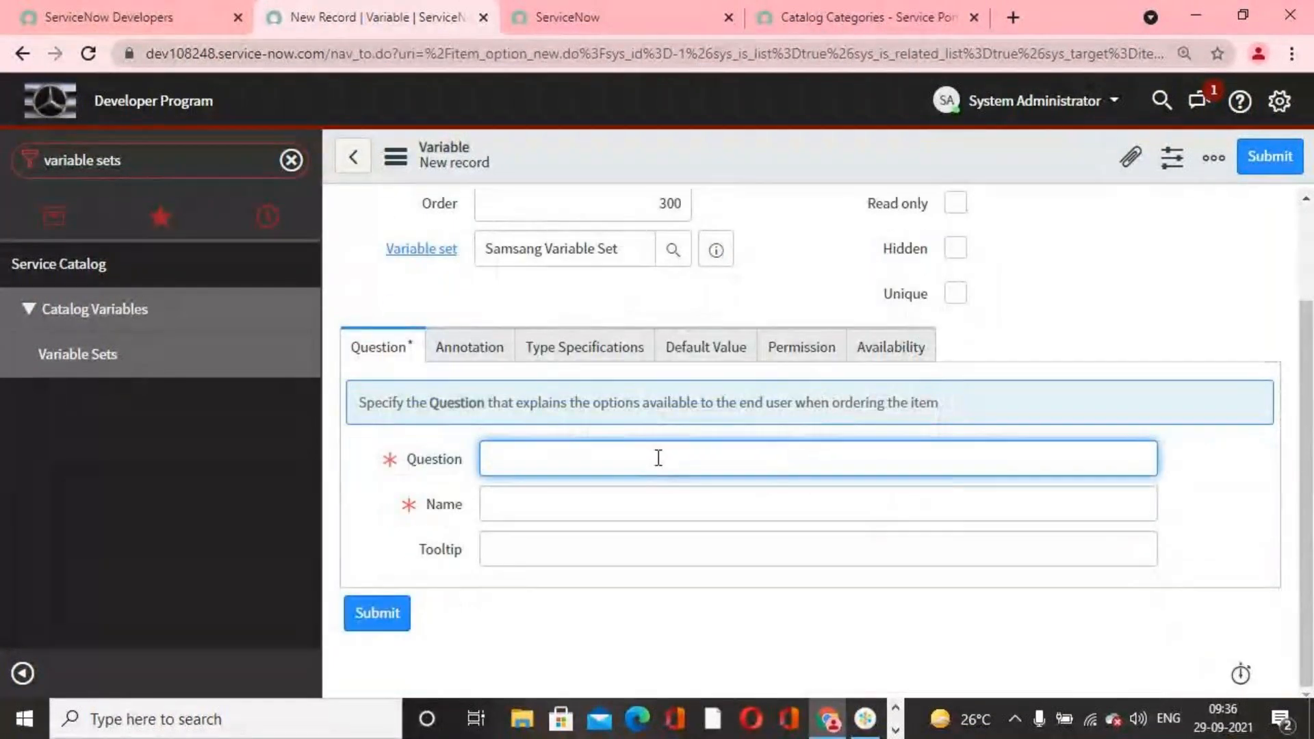
pyautogui.write('Can we')
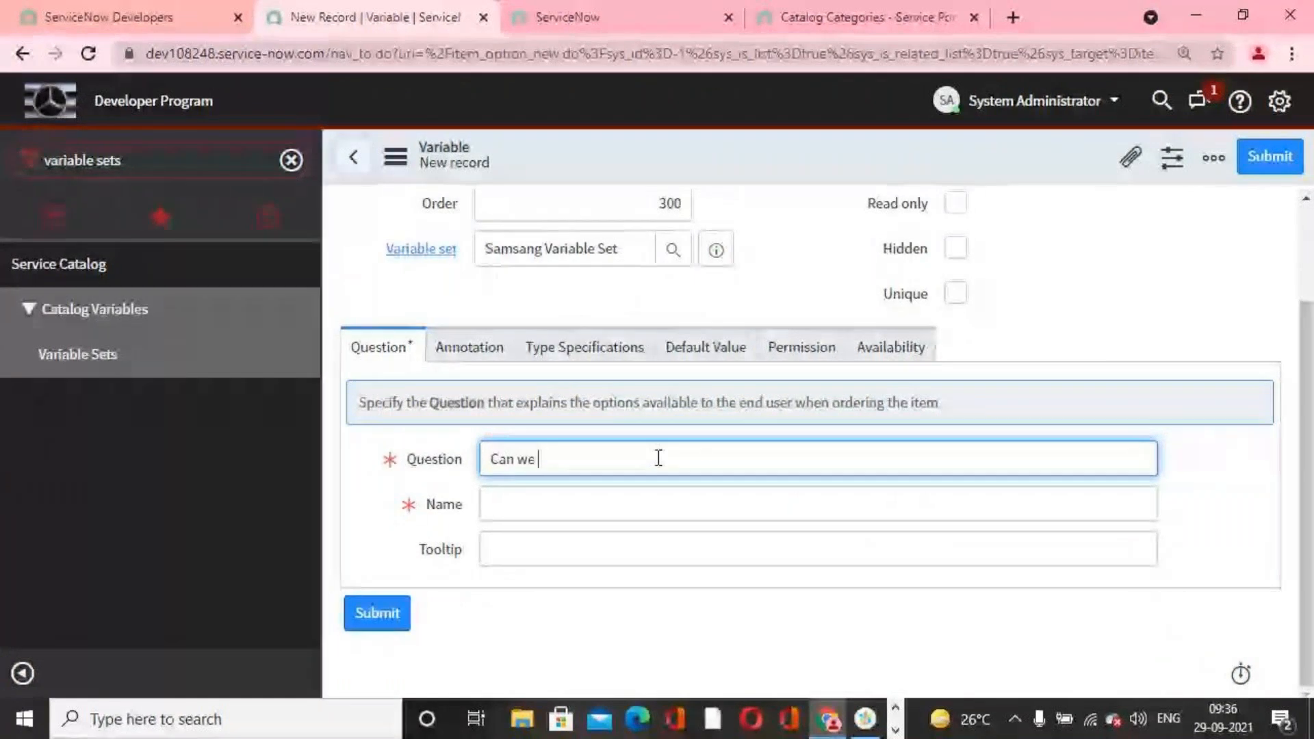
pyautogui.write(' ex')
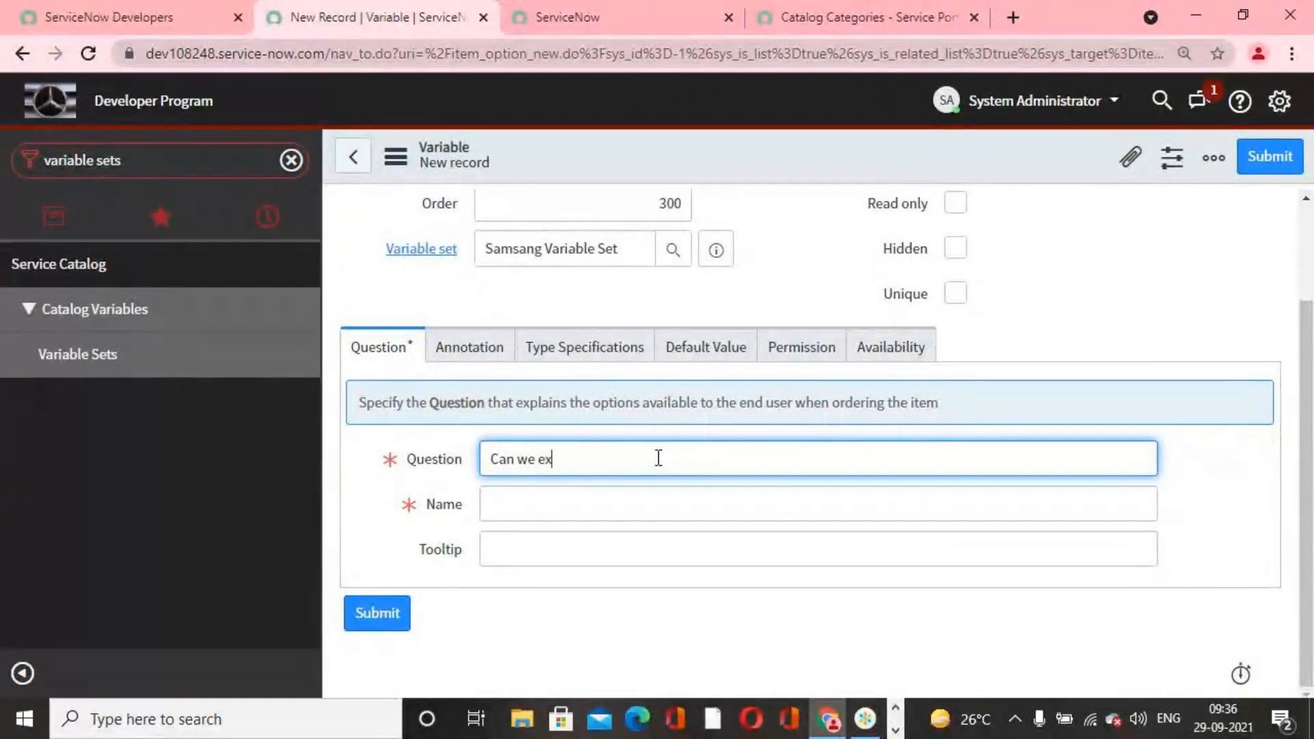
pyautogui.write('tend memory?')
pyautogui.click(635, 596)
pyautogui.scroll(2, 634, 587)
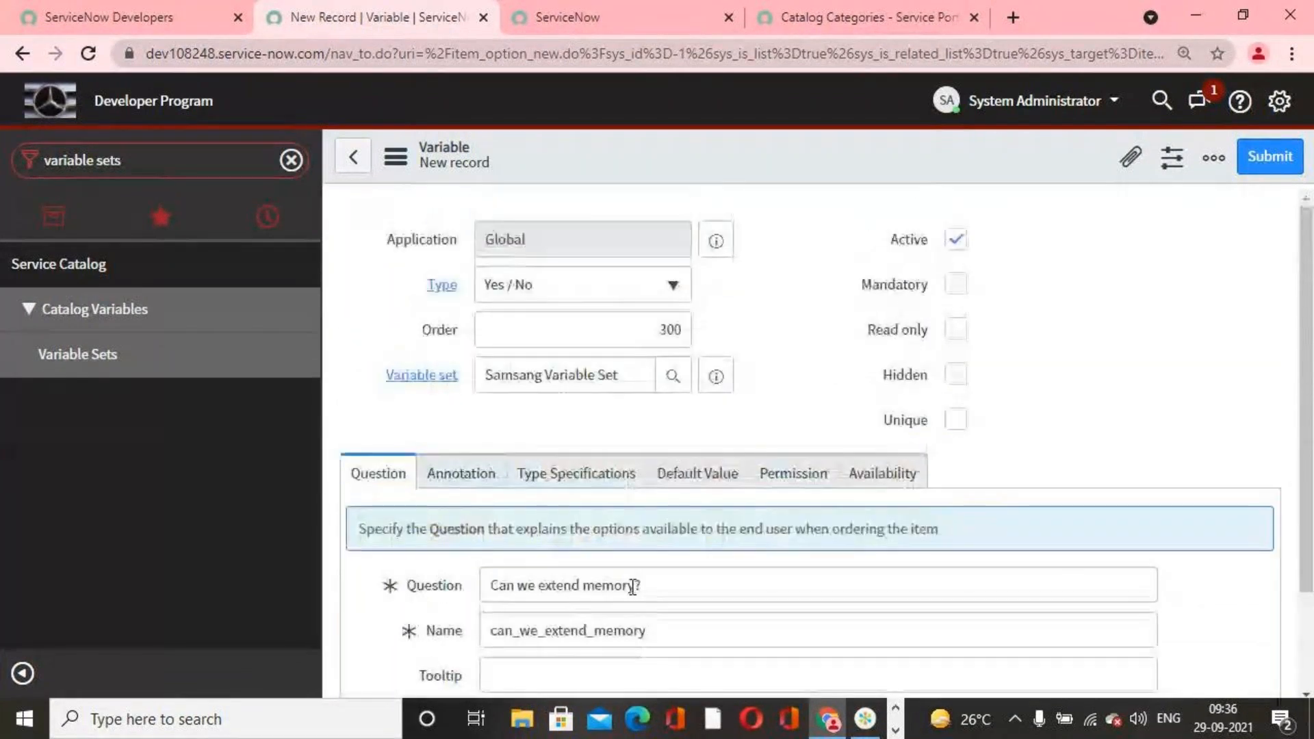
# Step: Enable Include none for the memory variable and submit it to the Samsang Variable Set
pyautogui.click(547, 483)
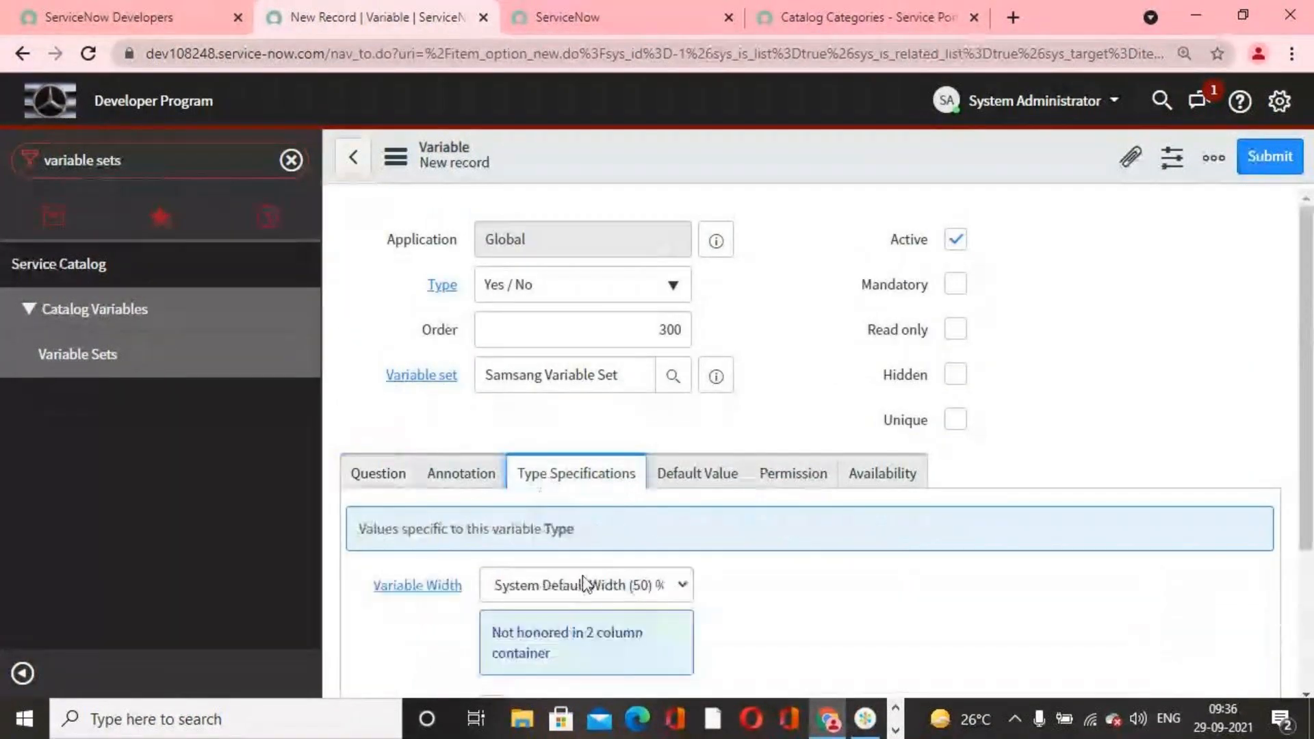
pyautogui.scroll(-3, 578, 598)
pyautogui.scroll(3, 498, 515)
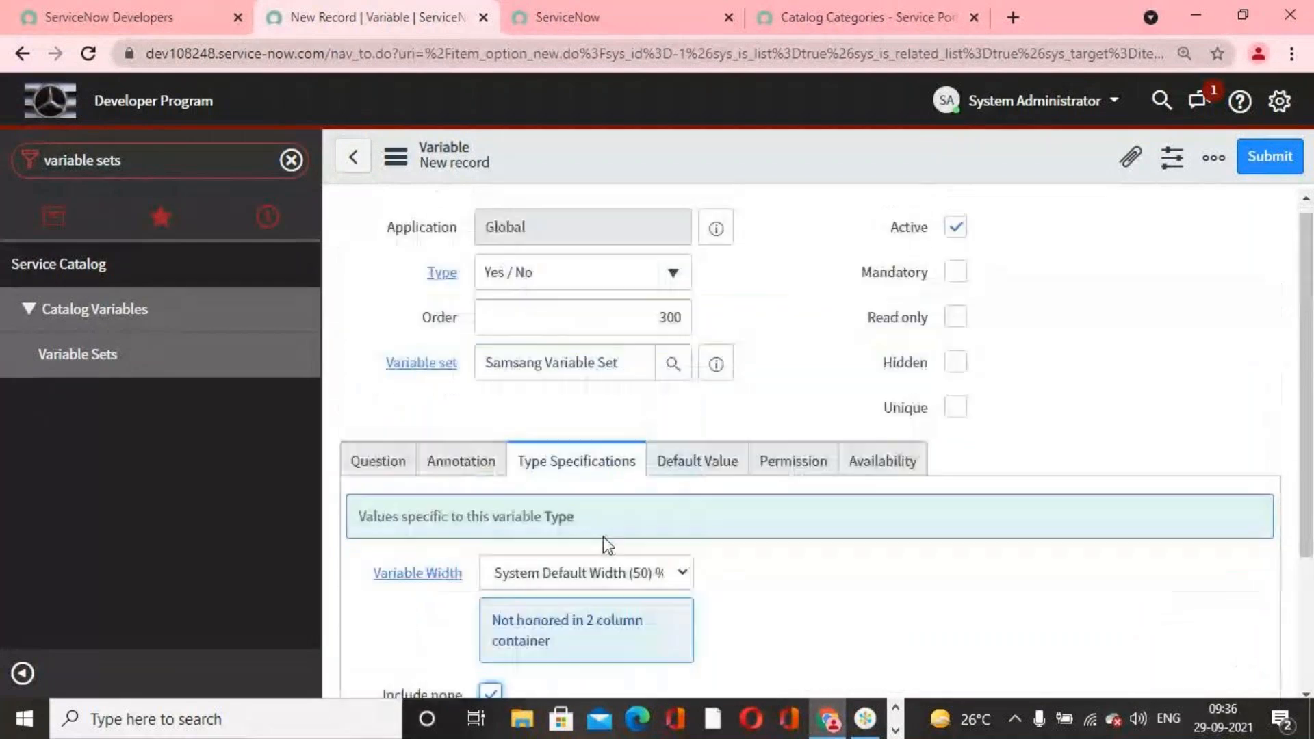
pyautogui.click(370, 473)
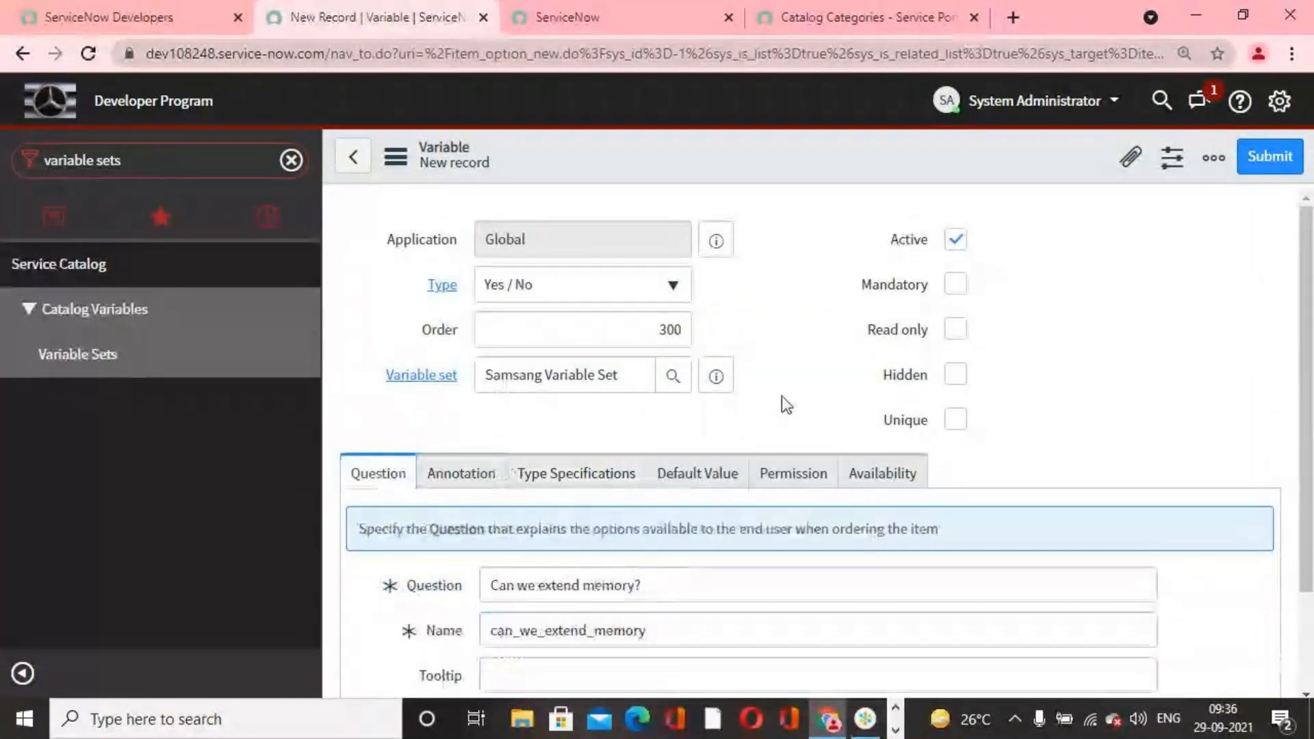
pyautogui.click(1263, 161)
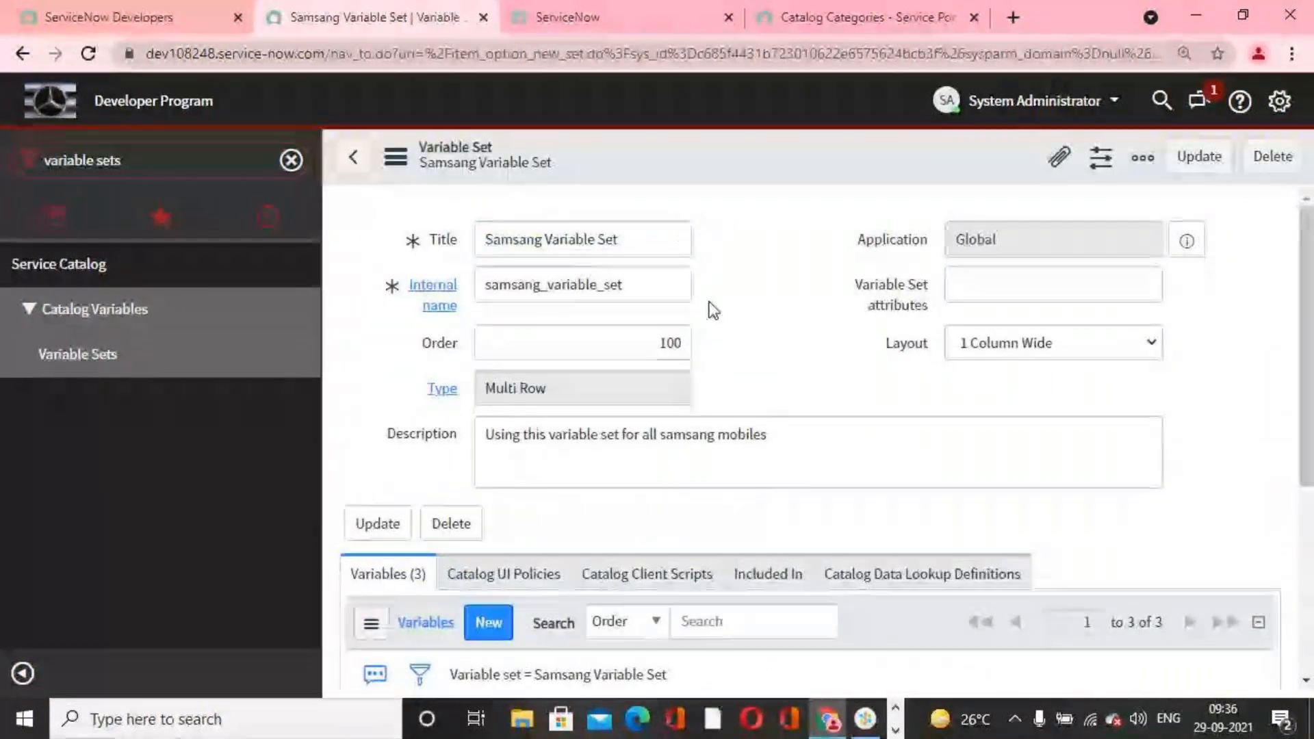
# Step: Review the variables in the Samsang Variable Set and update the set's record
pyautogui.scroll(-3, 762, 367)
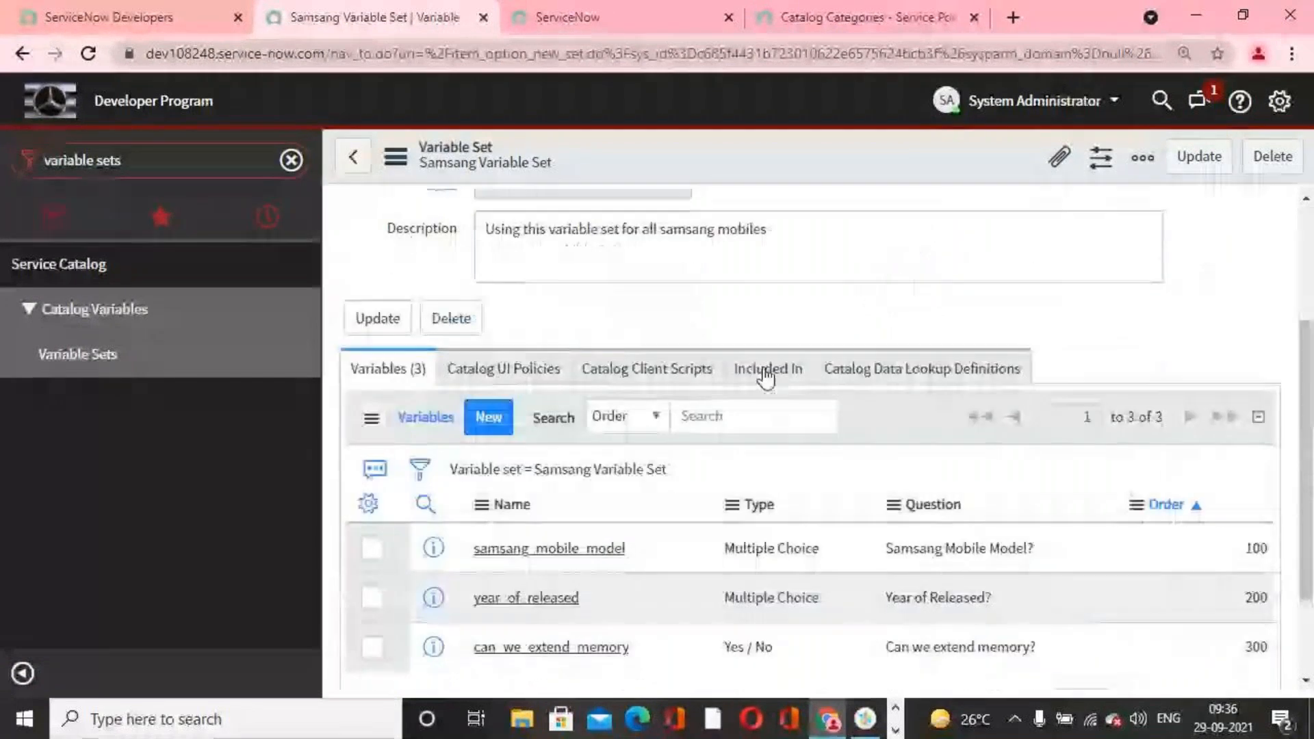
pyautogui.scroll(3, 626, 440)
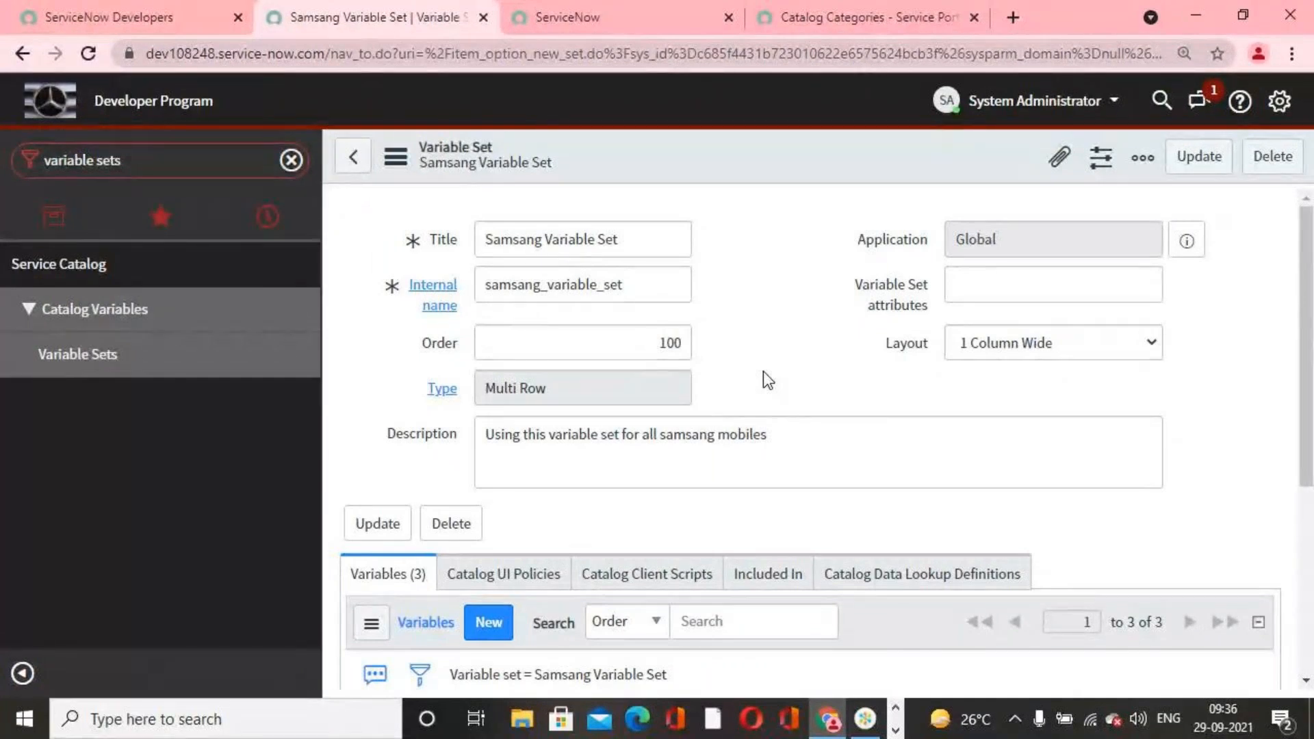
pyautogui.scroll(-3, 776, 308)
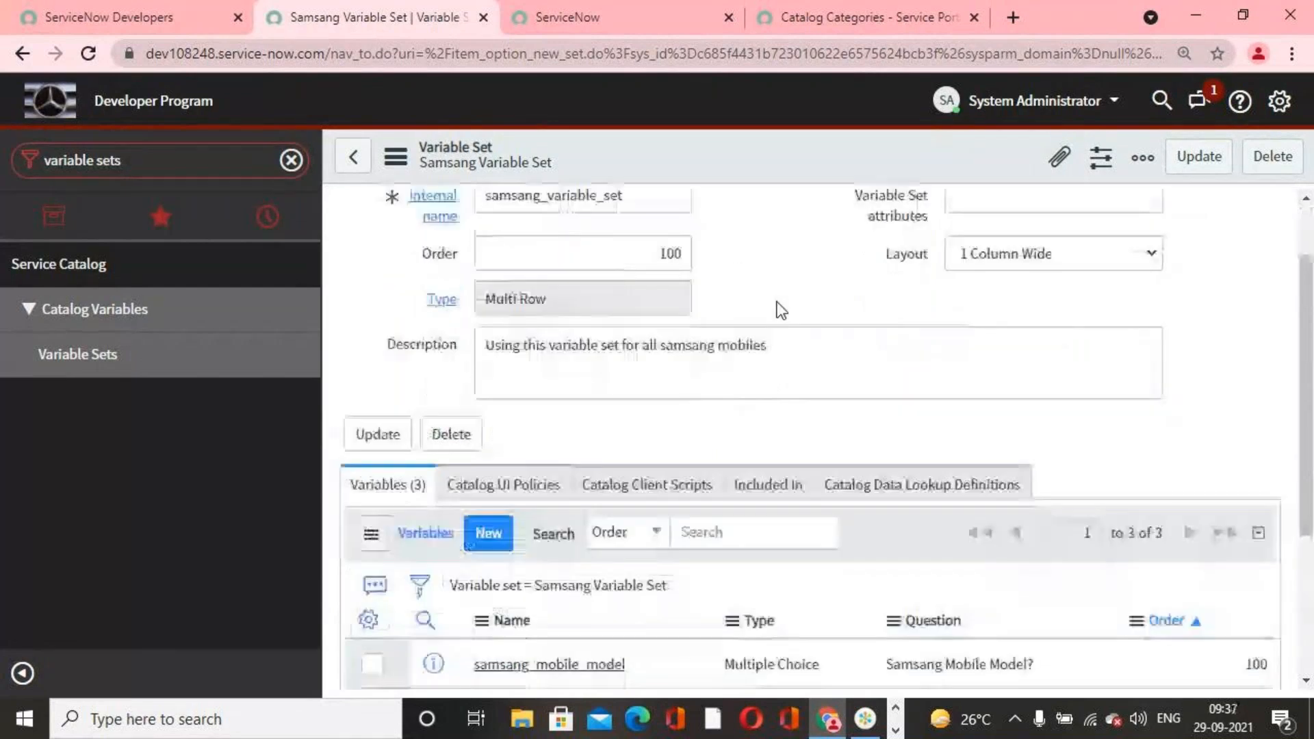
pyautogui.scroll(3, 901, 425)
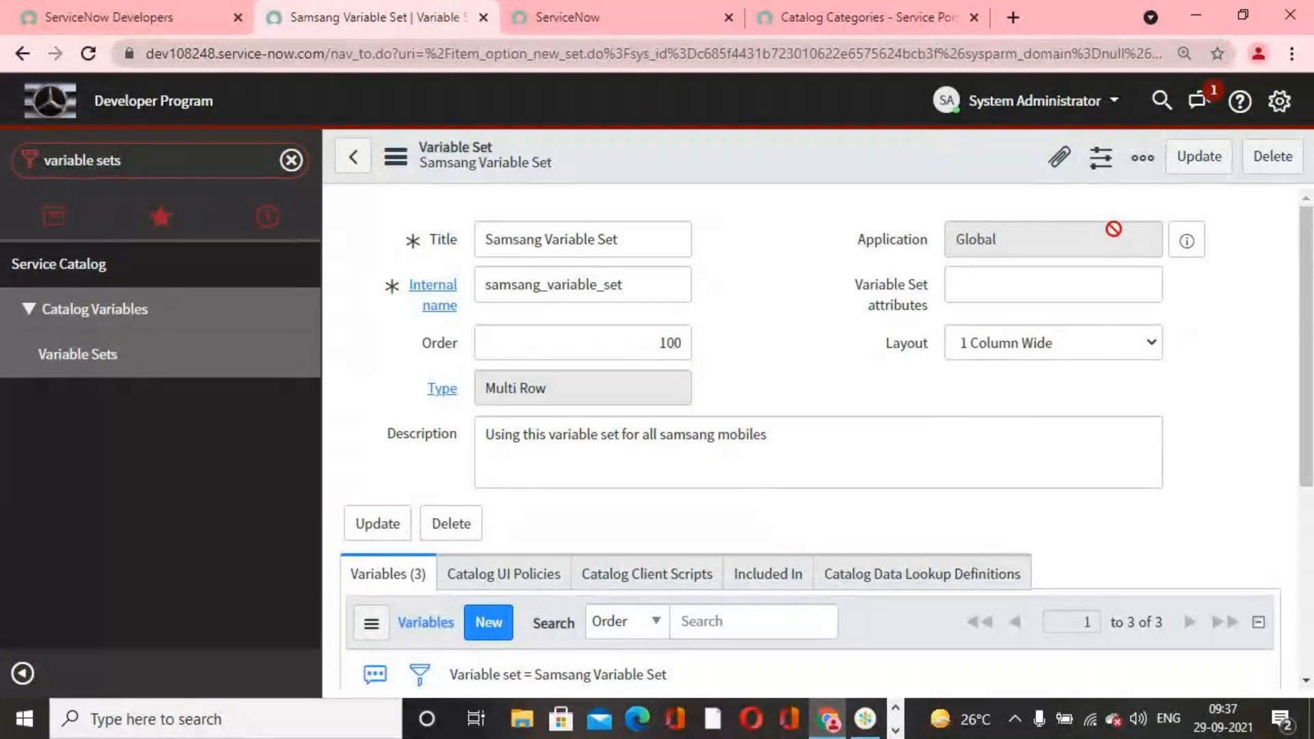
pyautogui.click(1197, 163)
# Step: Find the Maintain Items module and open its list of catalog items
pyautogui.click(239, 158)
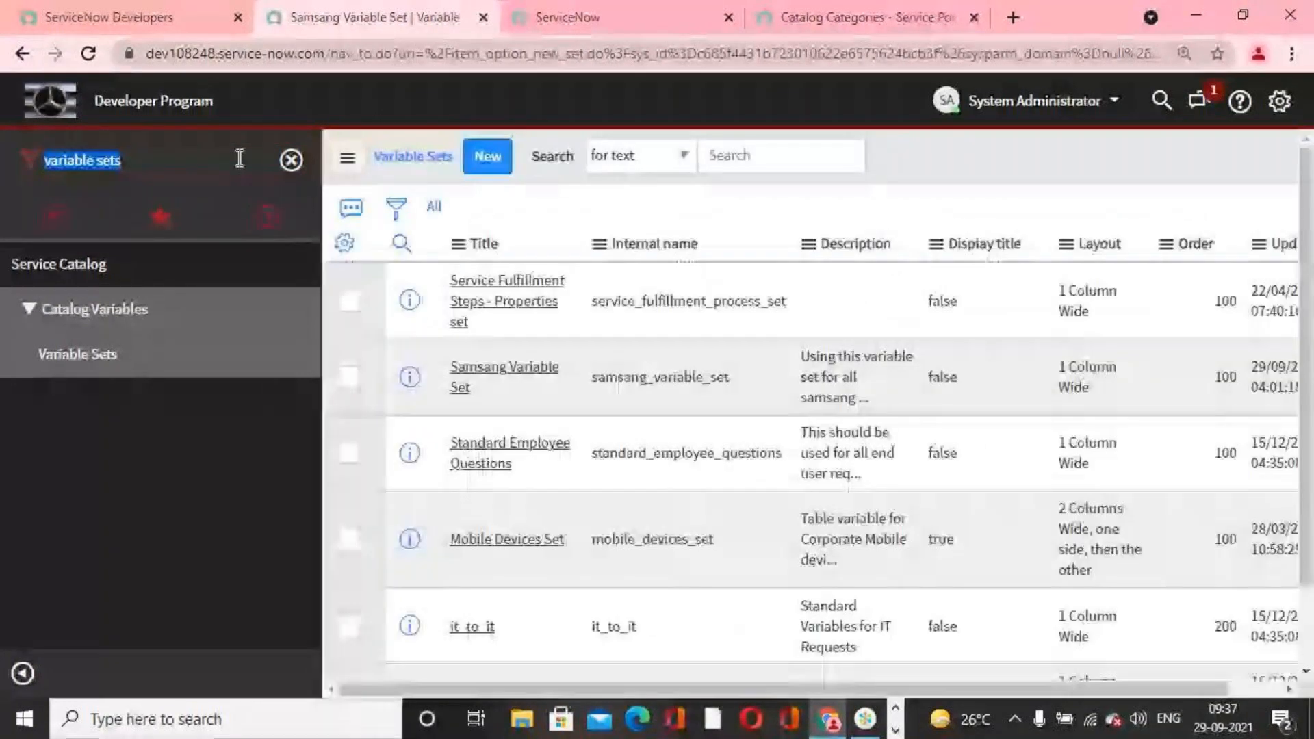
pyautogui.write('maintain item')
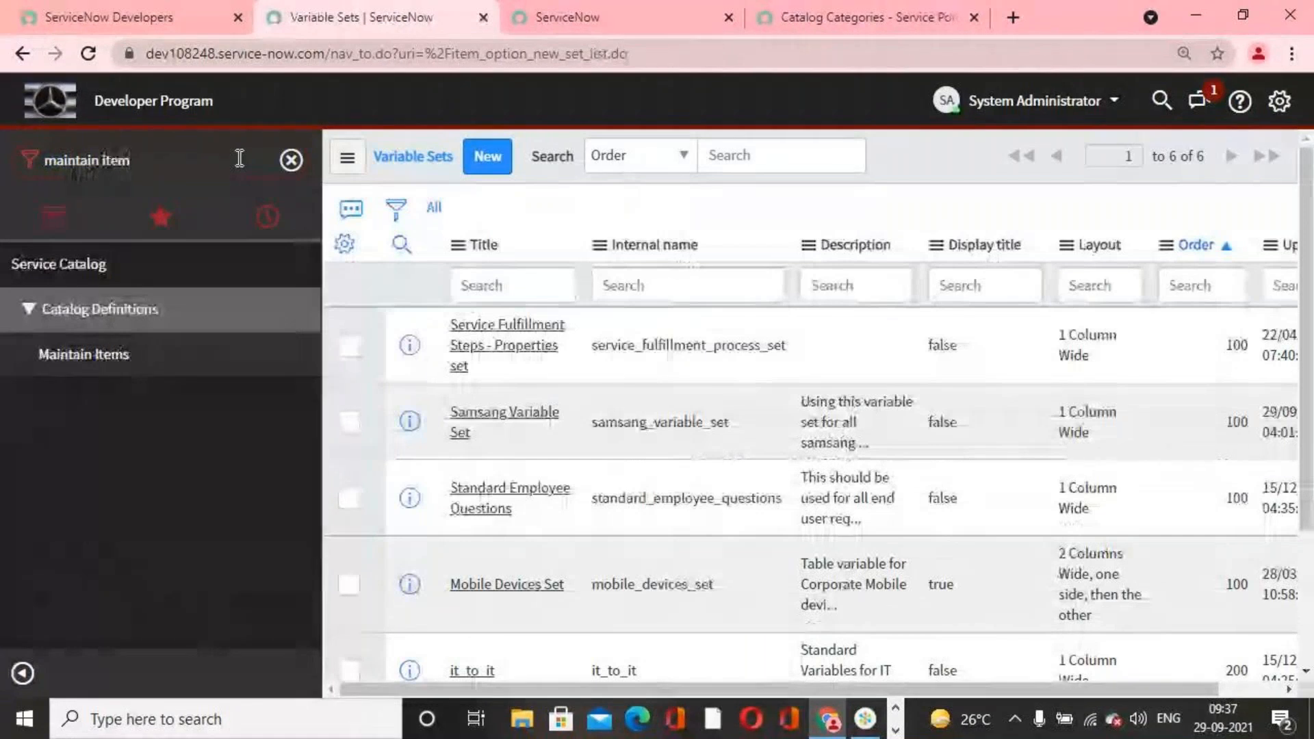
pyautogui.click(121, 373)
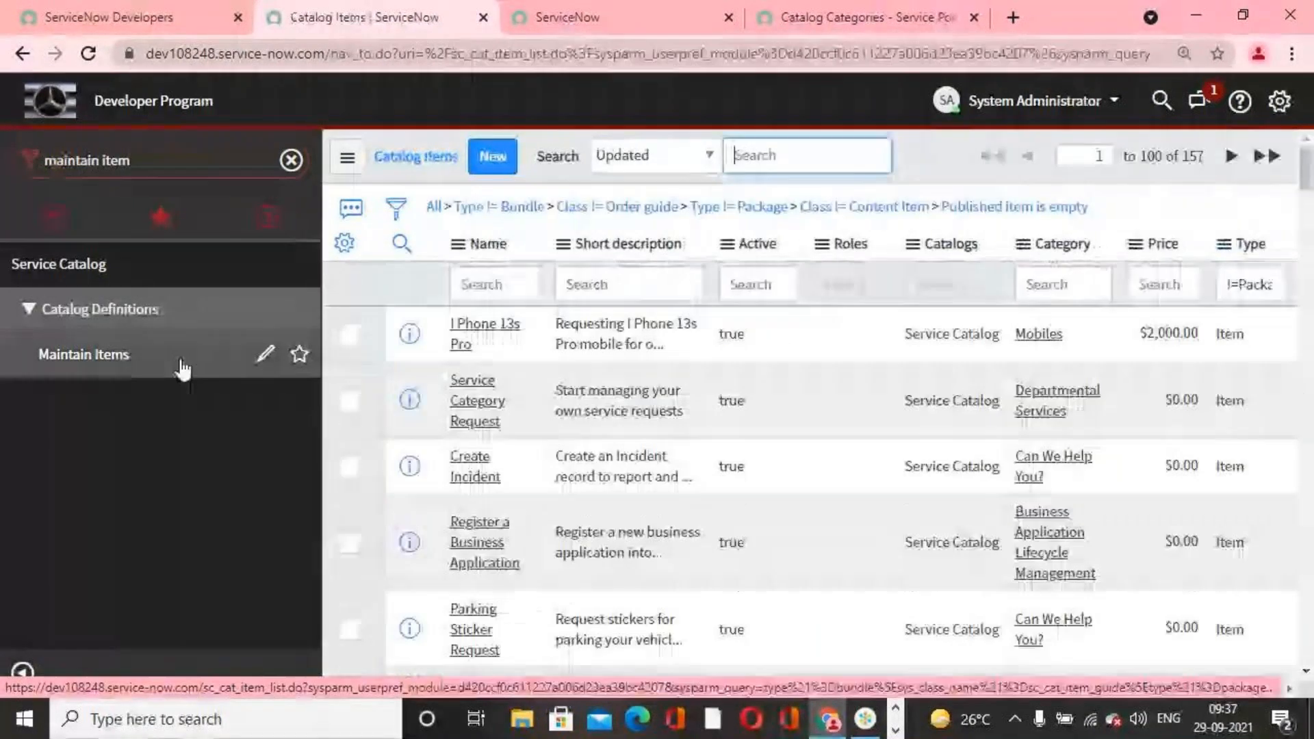
# Step: Clear the default filter conditions from the catalog items list and filter the Name column by samsung
pyautogui.click(434, 208)
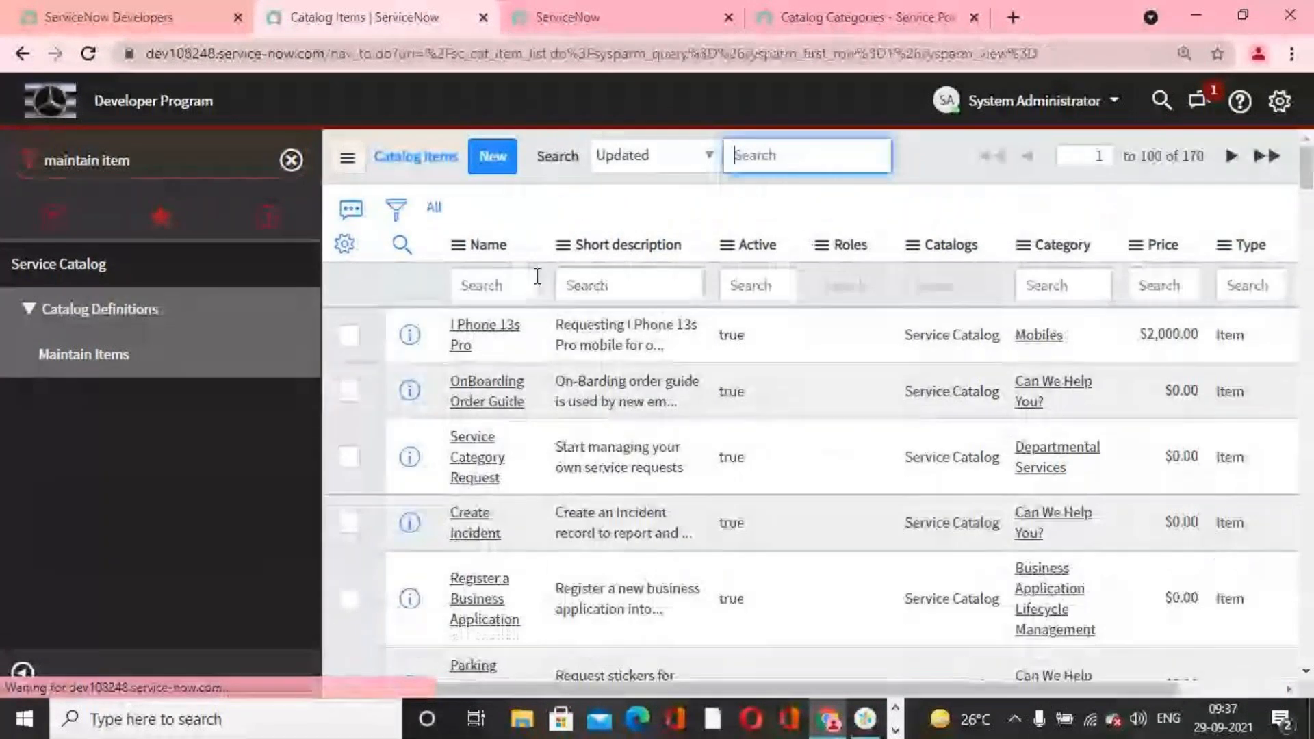
pyautogui.click(514, 280)
pyautogui.write('samsung')
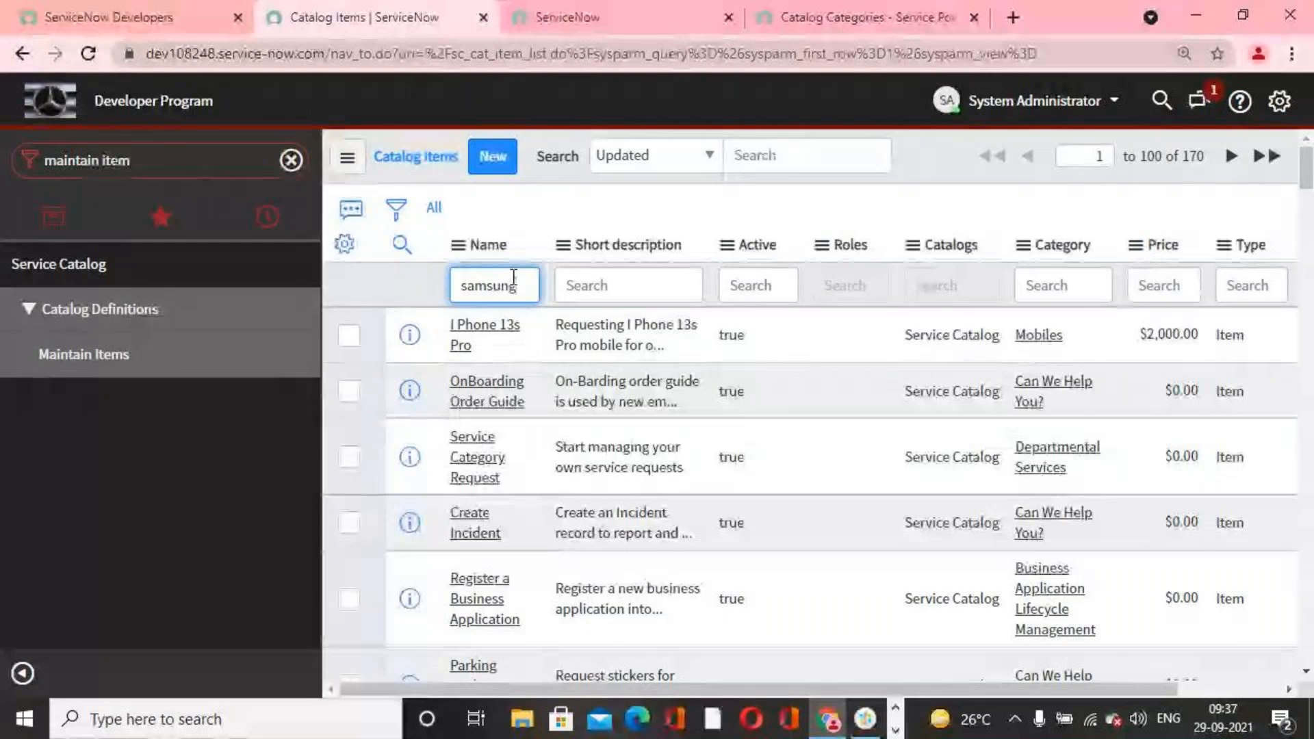
pyautogui.press('Return')
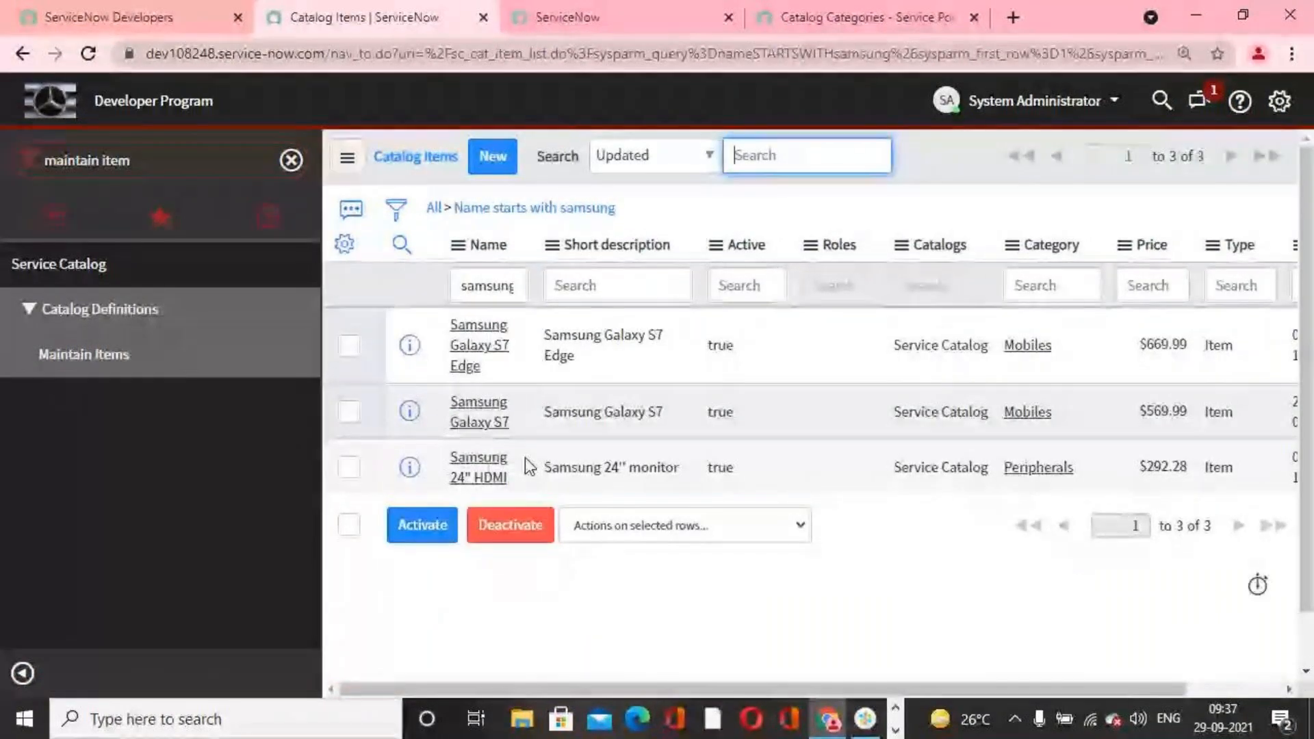
# Step: Try to edit all the listed Samsung catalog items together with Update Selected, and go back to the list
pyautogui.click(349, 345)
pyautogui.click(352, 413)
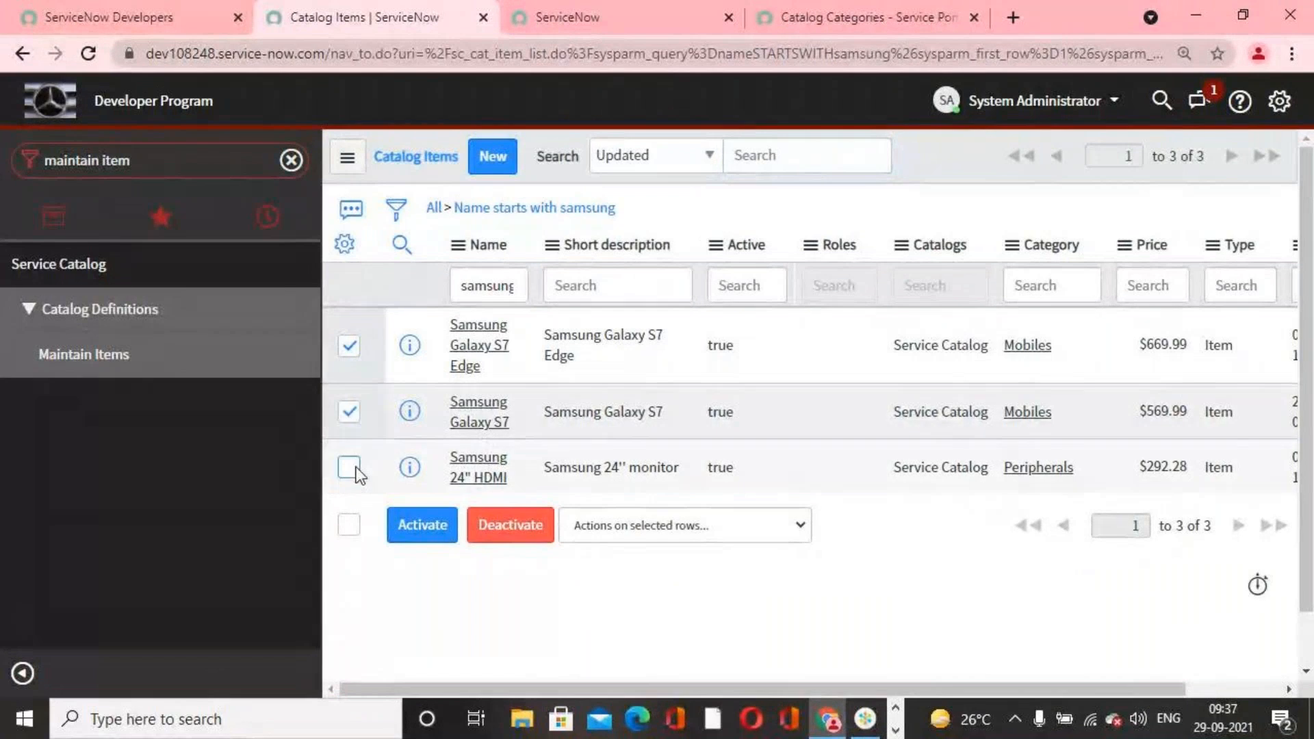
pyautogui.click(350, 468)
pyautogui.click(353, 527)
pyautogui.click(353, 527)
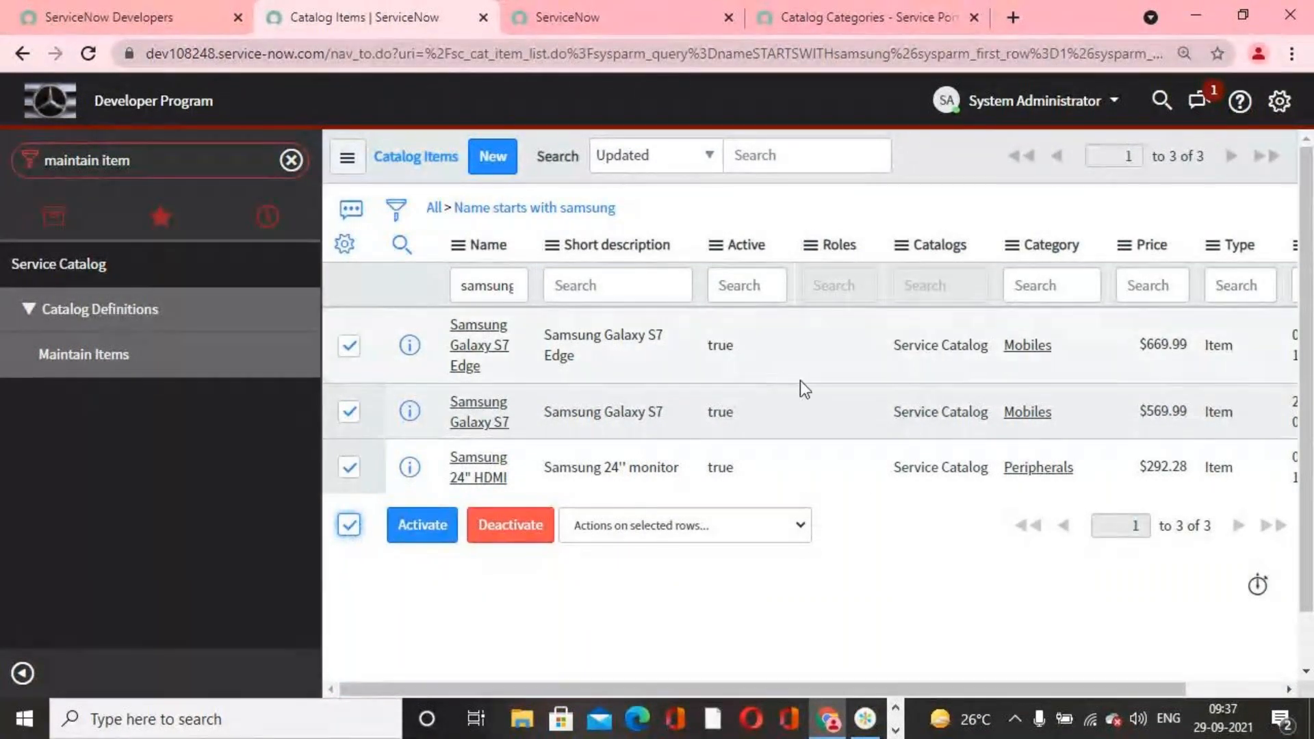
pyautogui.click(716, 246)
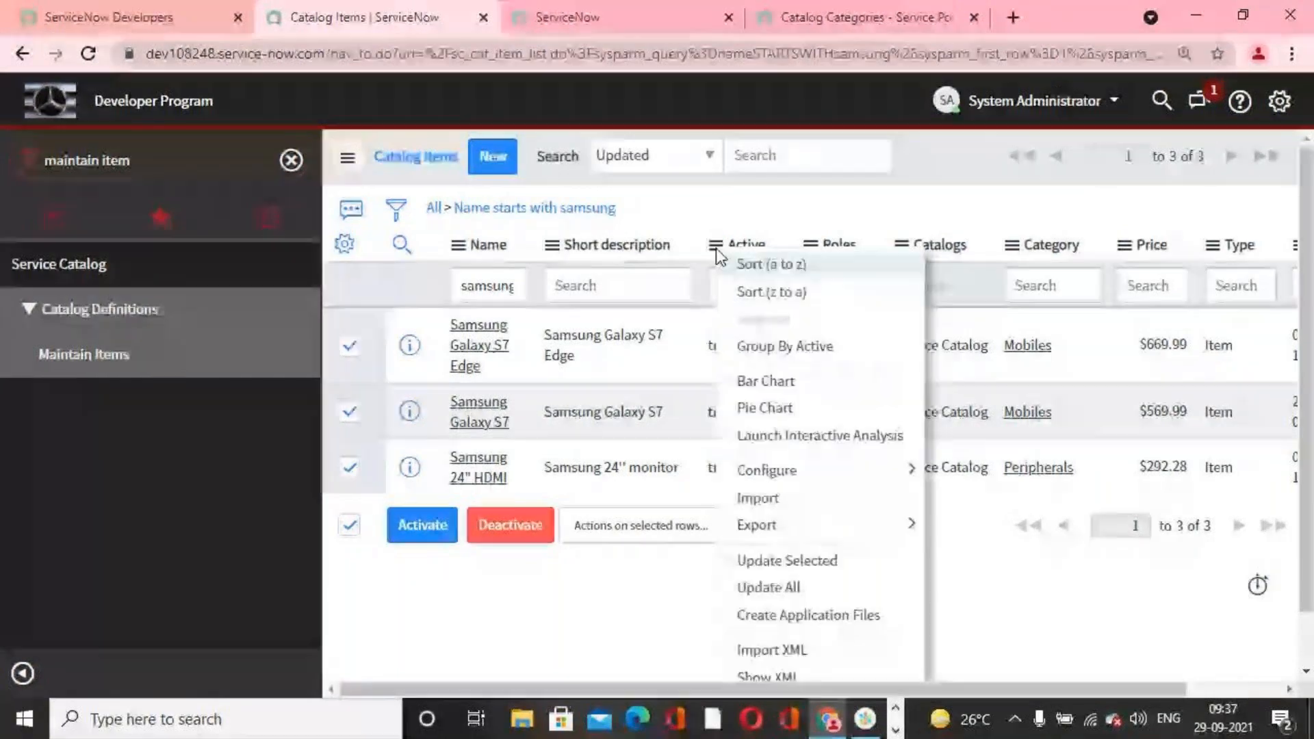
pyautogui.click(849, 549)
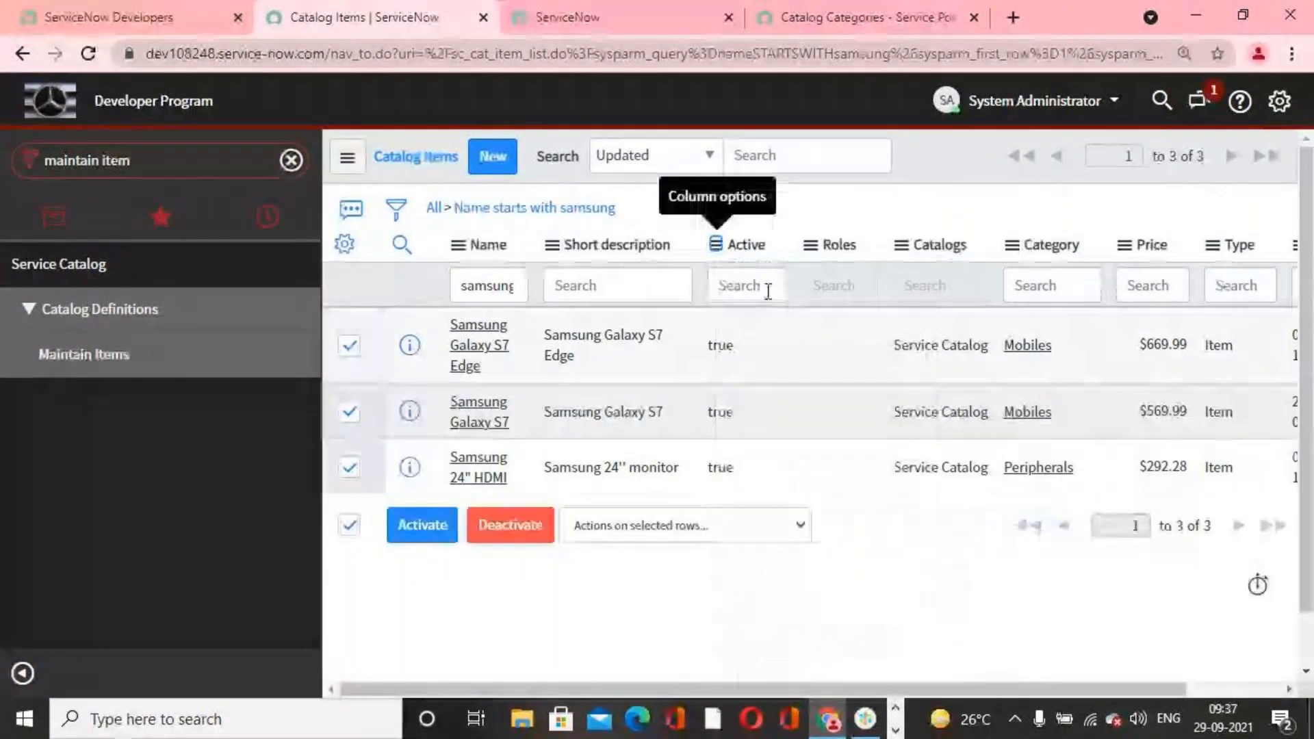
pyautogui.click(716, 246)
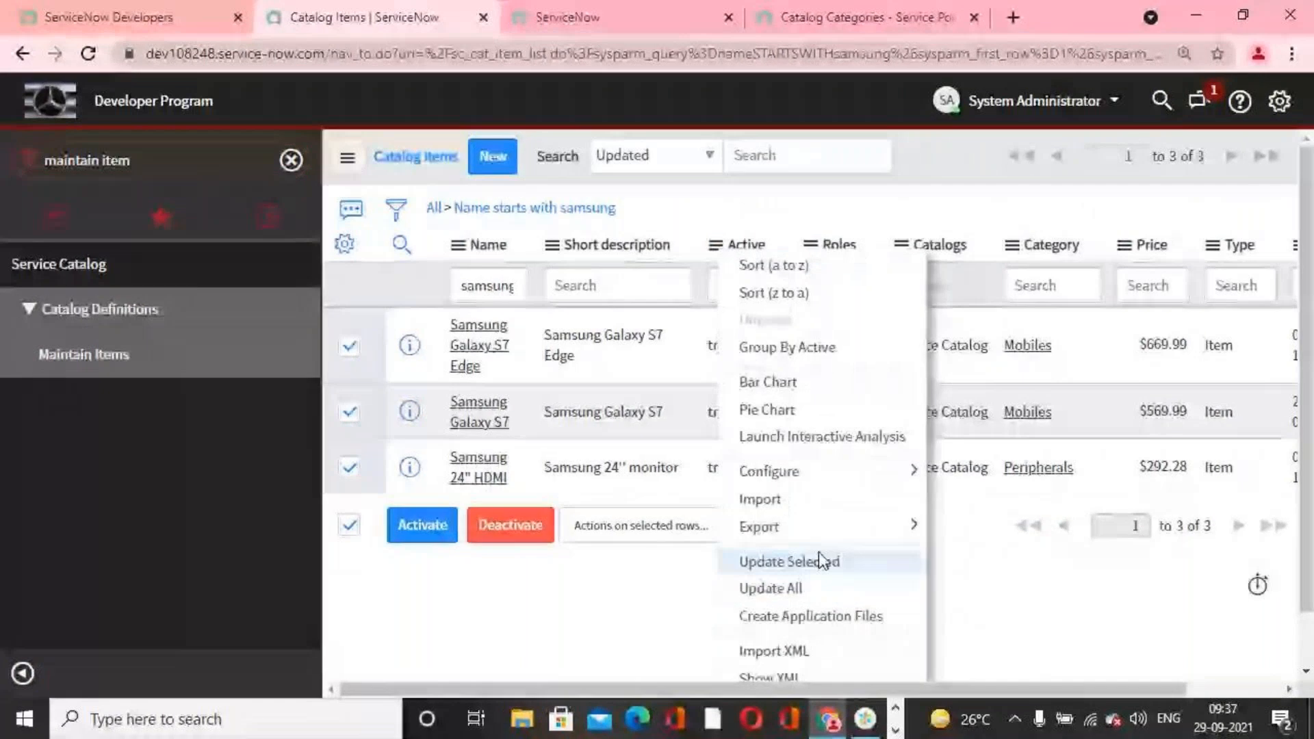
pyautogui.click(800, 557)
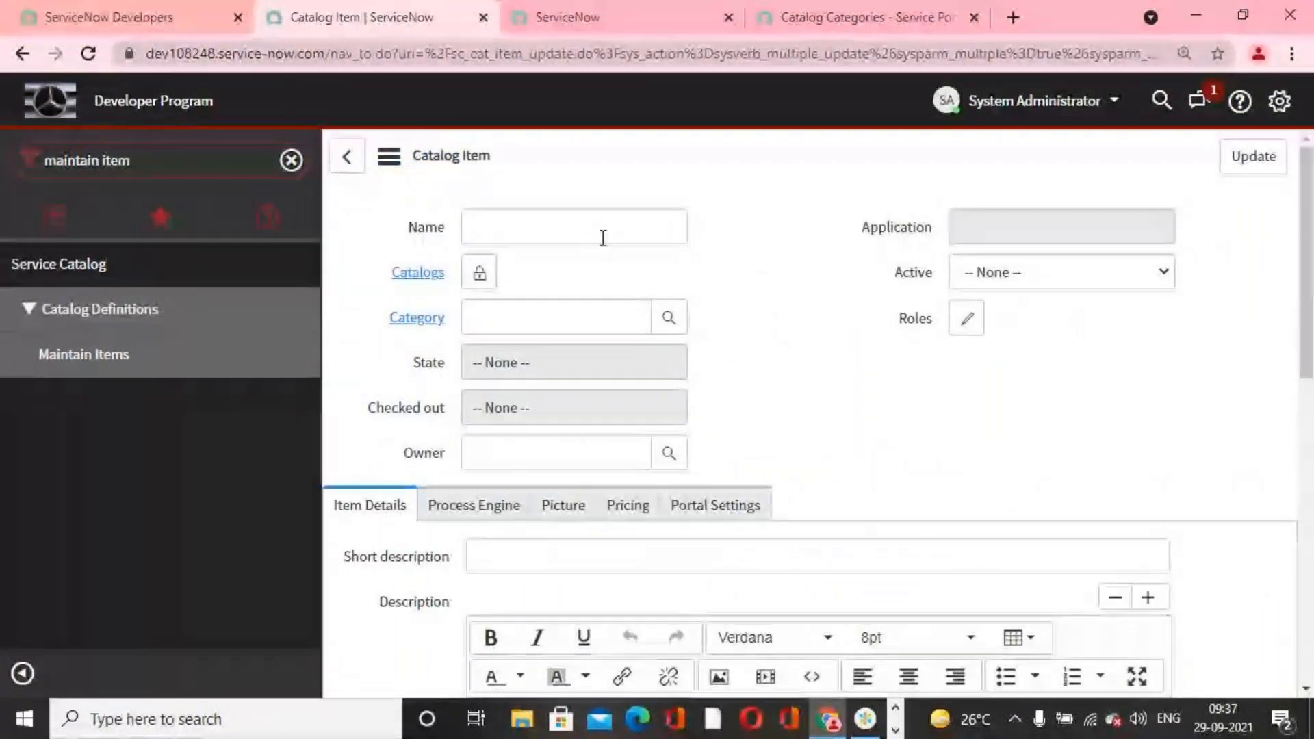
pyautogui.click(604, 237)
pyautogui.scroll(-3, 690, 524)
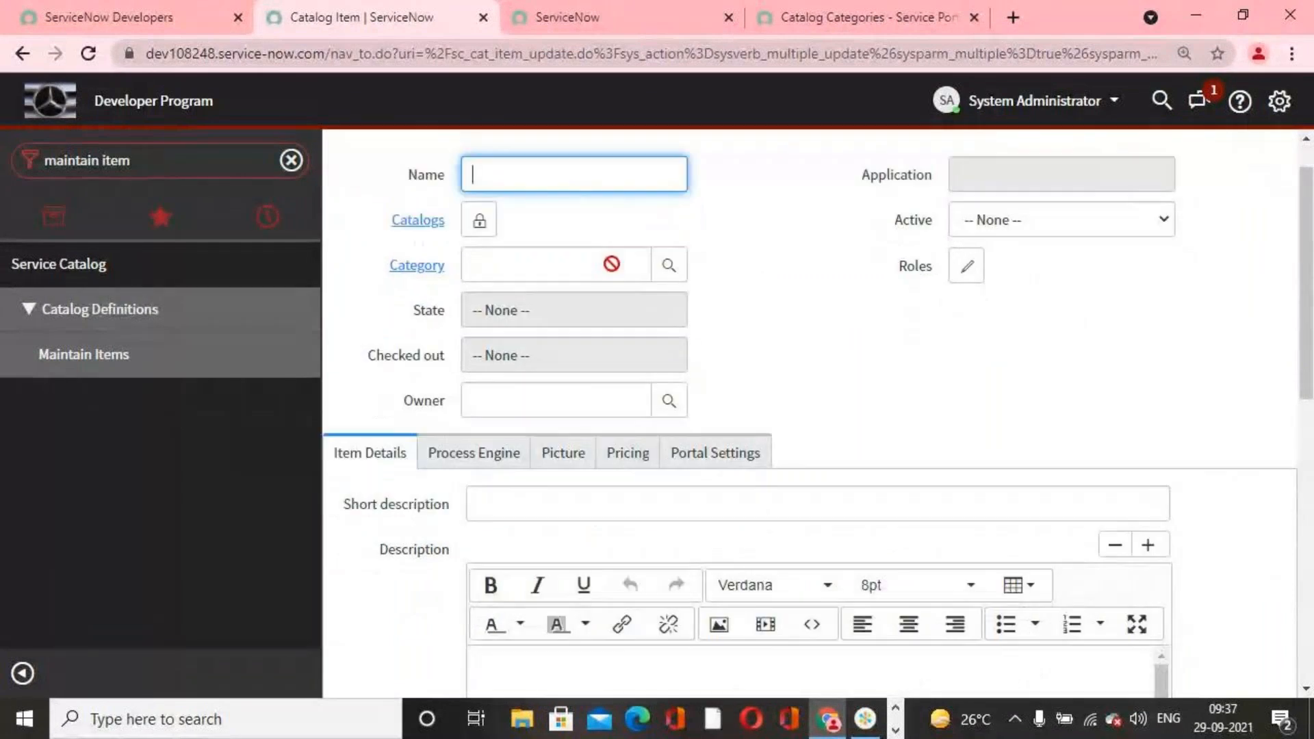
pyautogui.scroll(3, 691, 524)
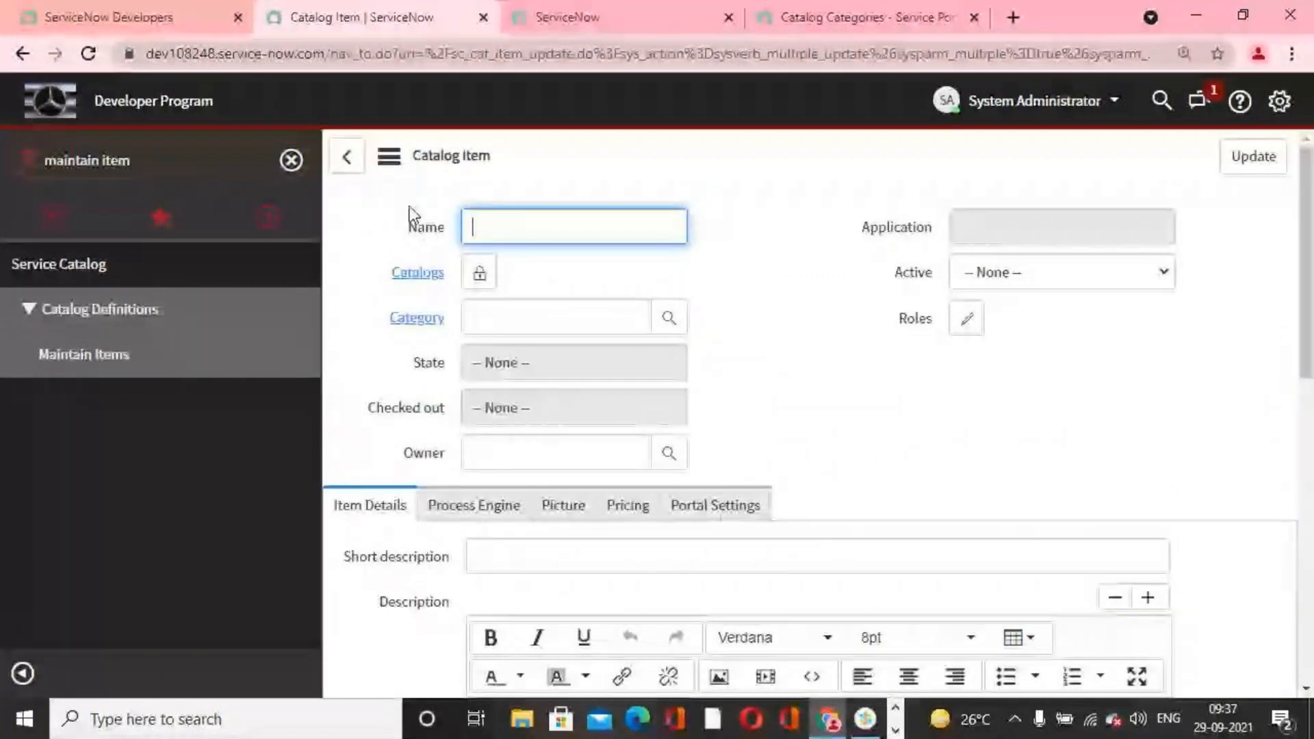
pyautogui.click(364, 171)
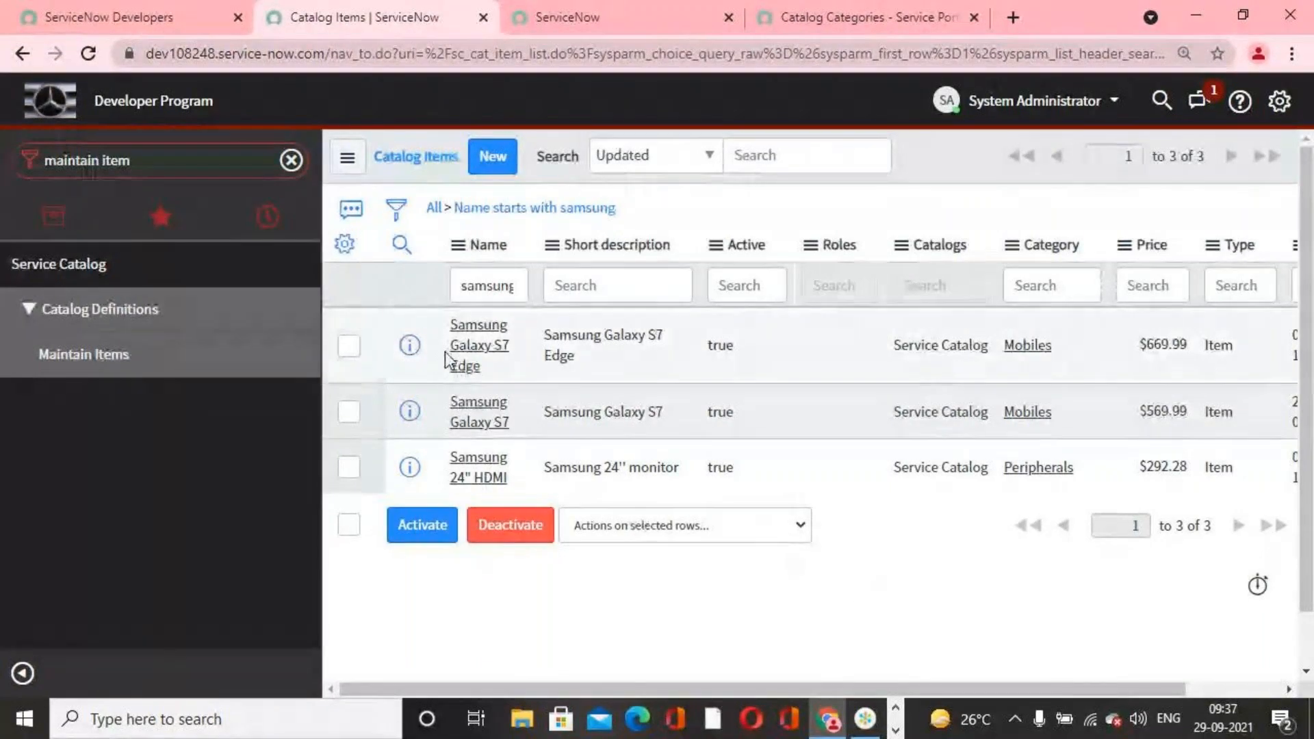
# Step: Reselect the Samsung catalog items, look through the fields of their shared update form, and leave it without updating
pyautogui.click(352, 345)
pyautogui.click(351, 413)
pyautogui.click(351, 468)
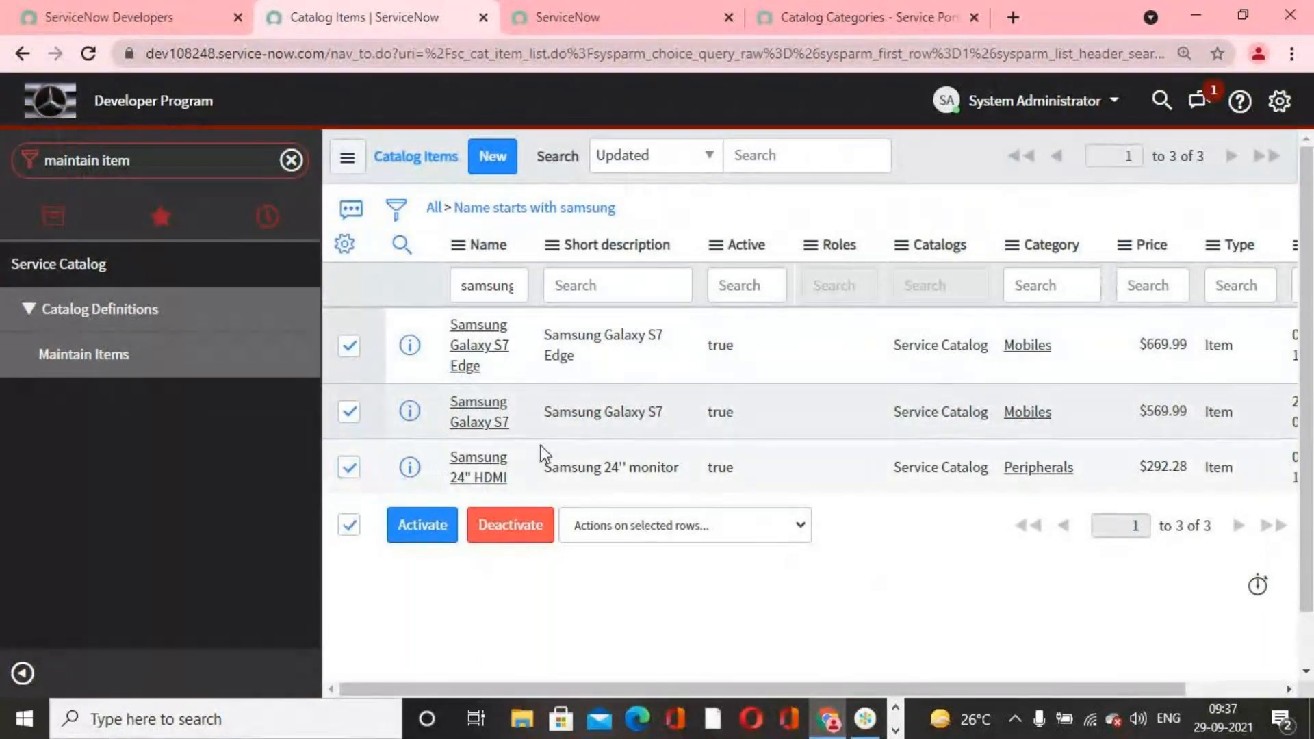
pyautogui.click(716, 245)
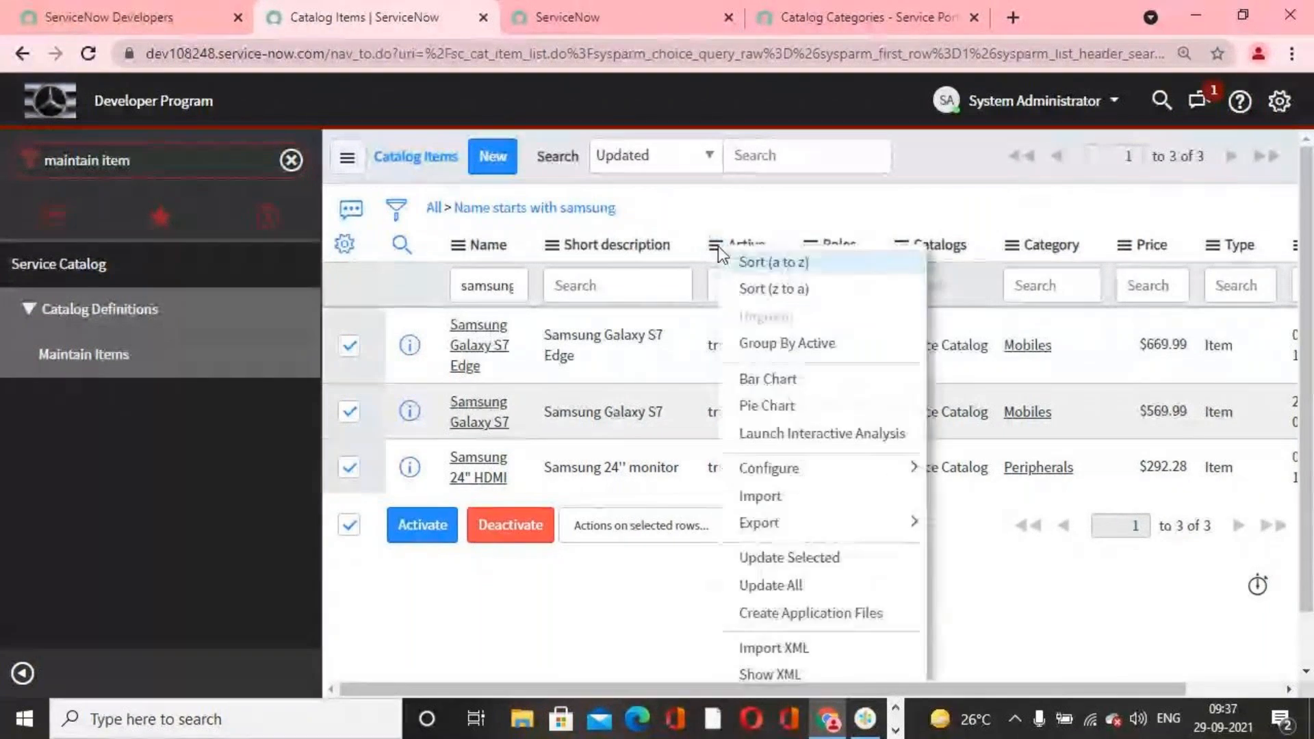
pyautogui.click(865, 562)
pyautogui.scroll(-2, 805, 445)
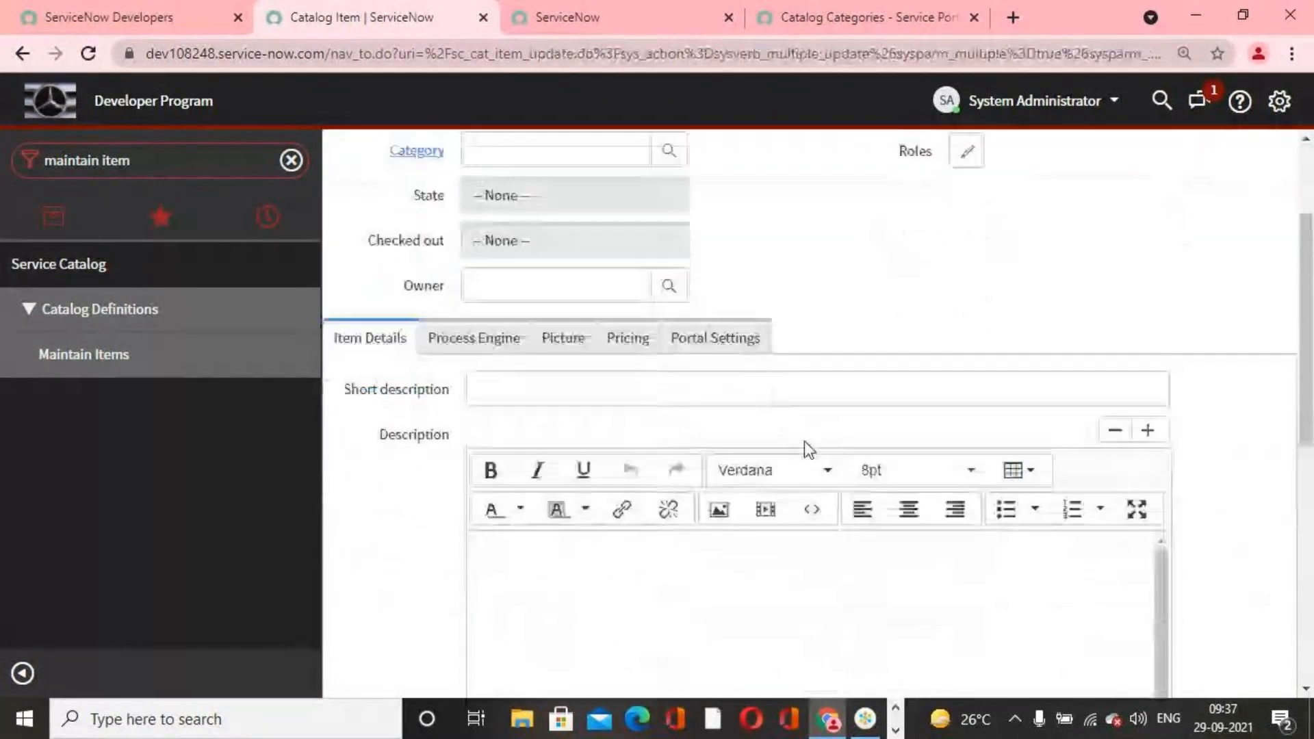
pyautogui.scroll(-5, 753, 449)
pyautogui.scroll(4, 751, 470)
pyautogui.scroll(3, 758, 489)
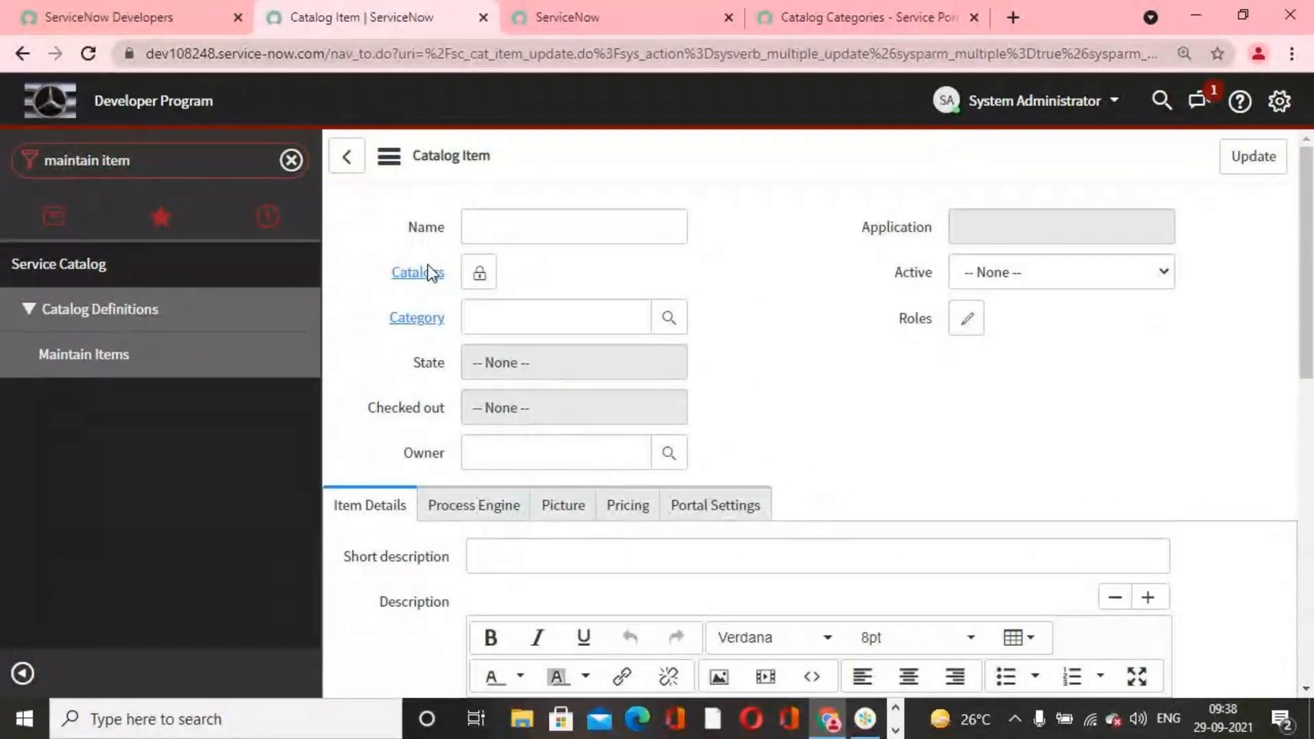
pyautogui.click(357, 165)
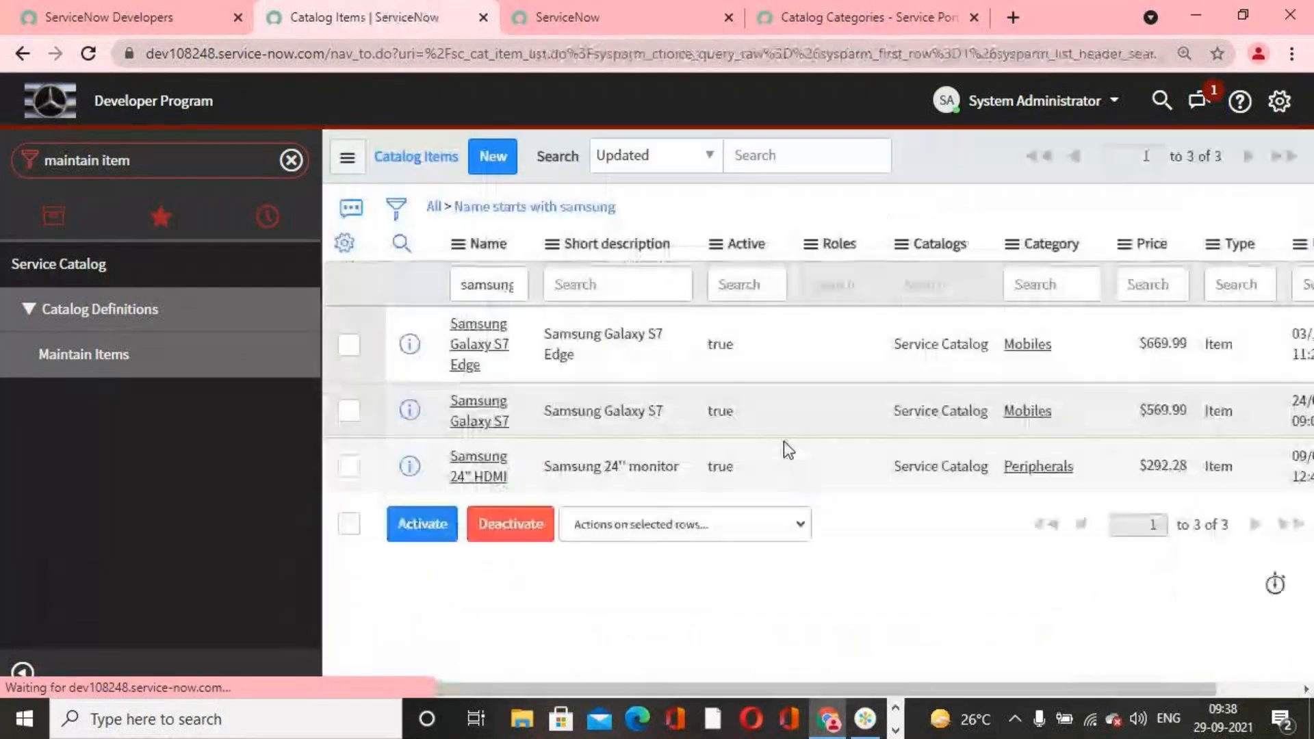
# Step: Open the Samsung Galaxy S7 Edge catalog item and show its related Variable Sets list
pyautogui.click(487, 345)
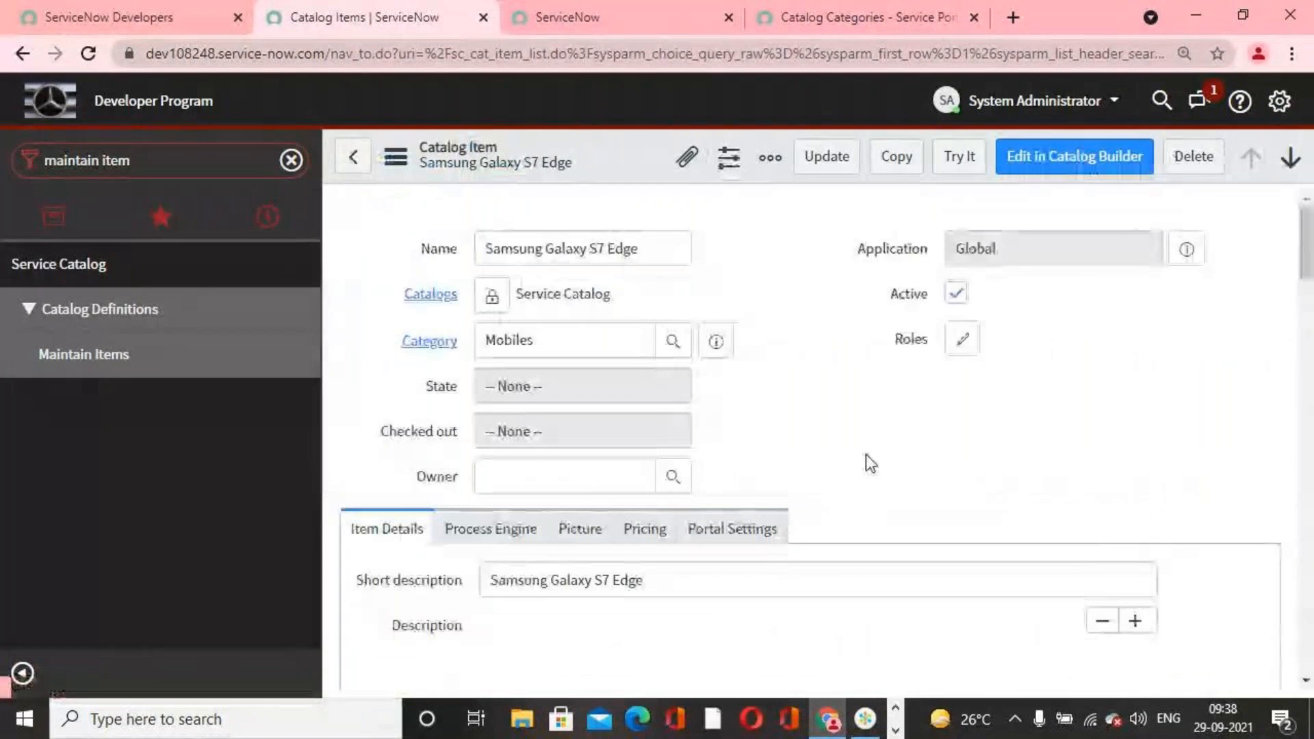
pyautogui.scroll(-4, 868, 462)
pyautogui.scroll(-5, 866, 458)
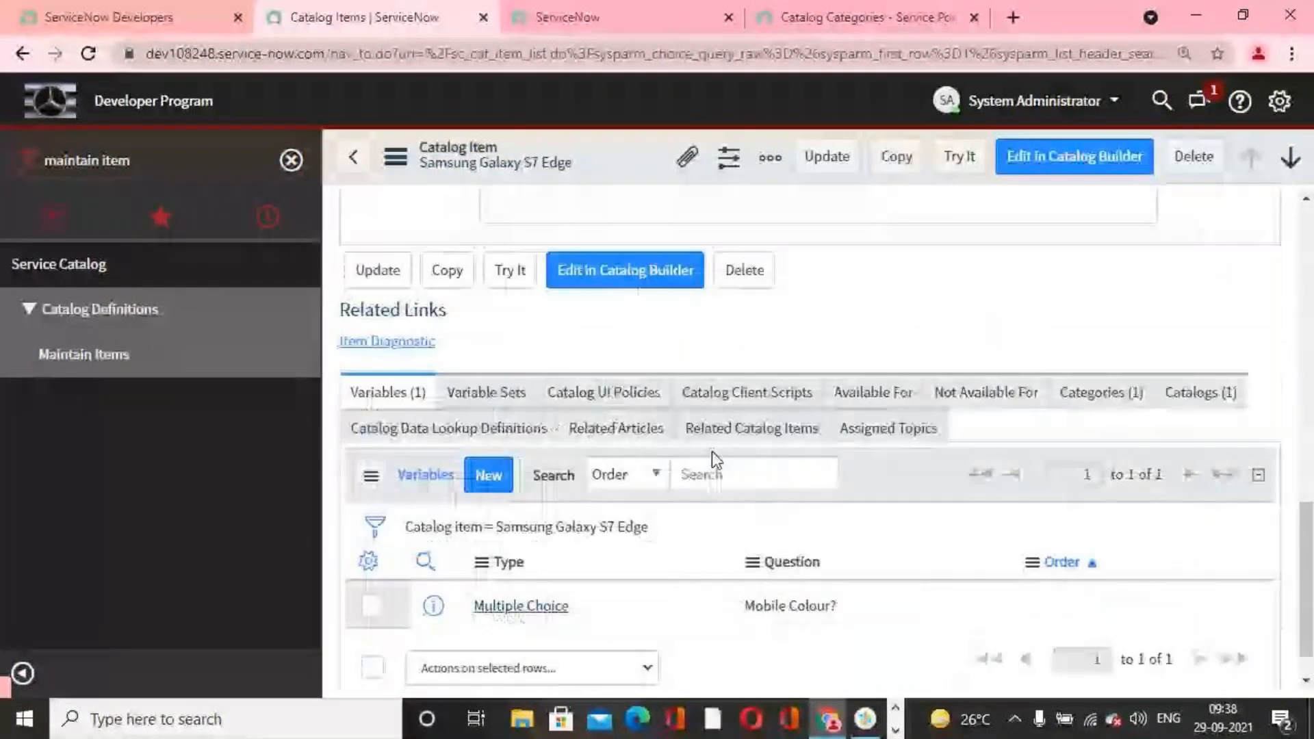
pyautogui.click(487, 342)
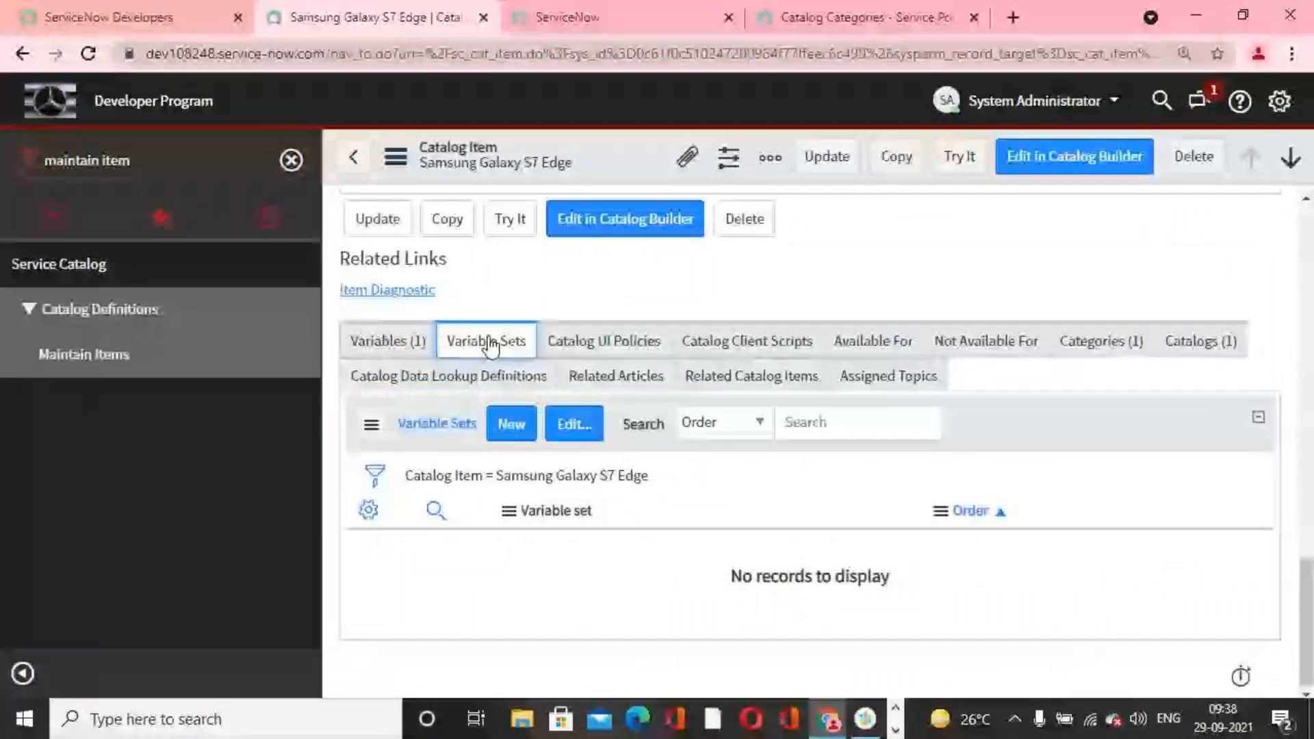
# Step: Add Samsang Variable Set to the variable sets of the Samsung Galaxy S7 Edge item and save
pyautogui.click(576, 425)
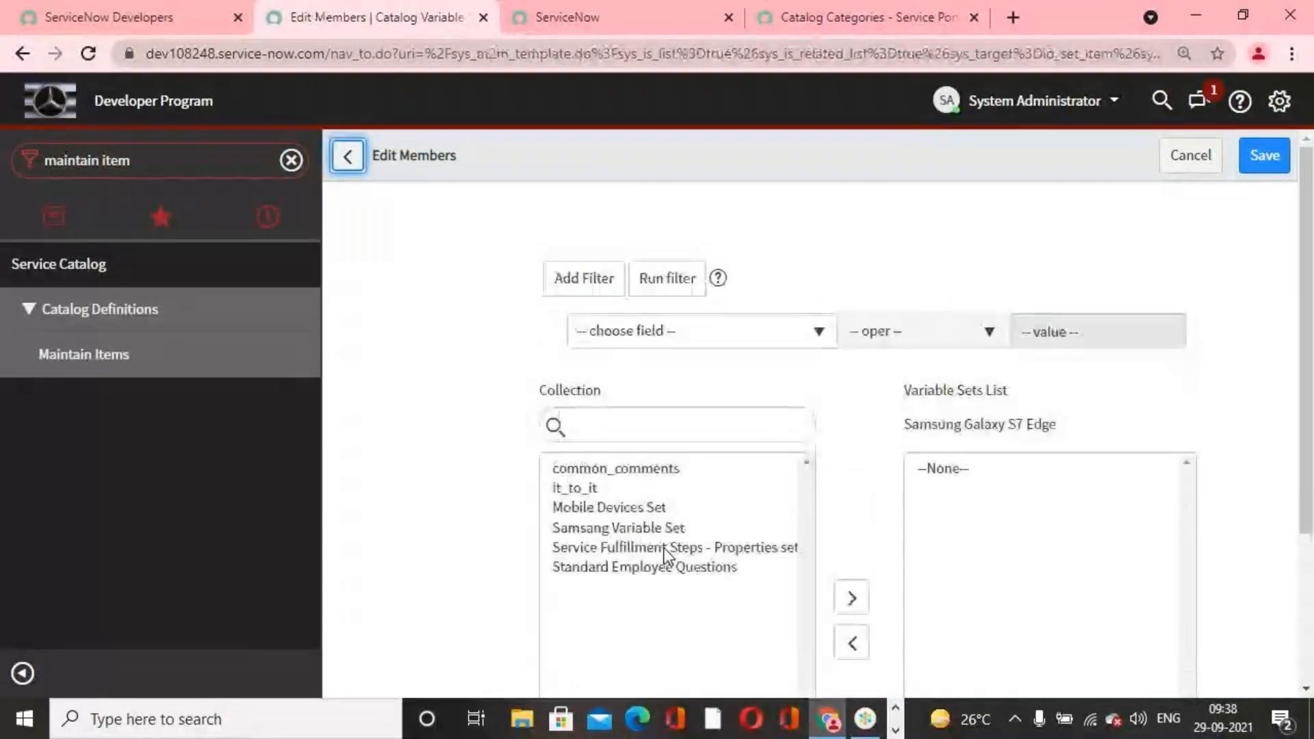
pyautogui.click(630, 528)
pyautogui.scroll(-1, 684, 534)
pyautogui.click(851, 508)
pyautogui.scroll(-2, 1056, 596)
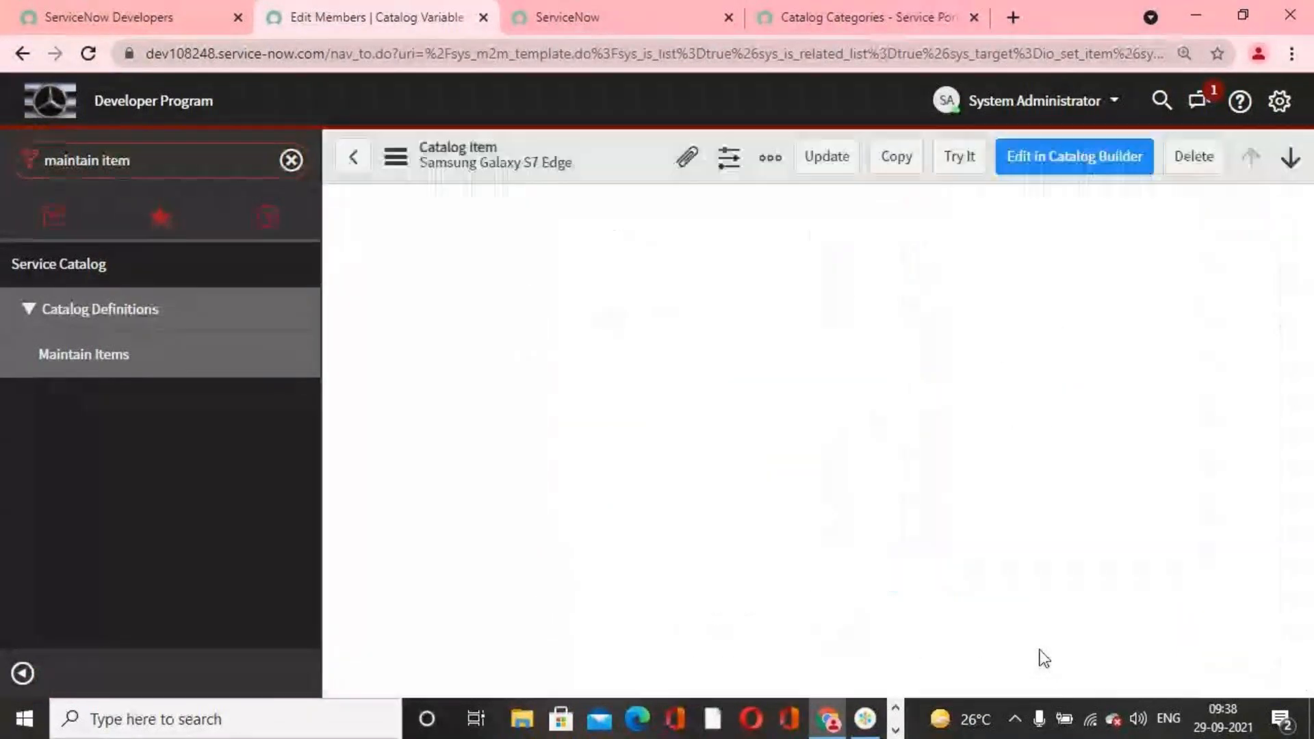
pyautogui.scroll(-10, 838, 567)
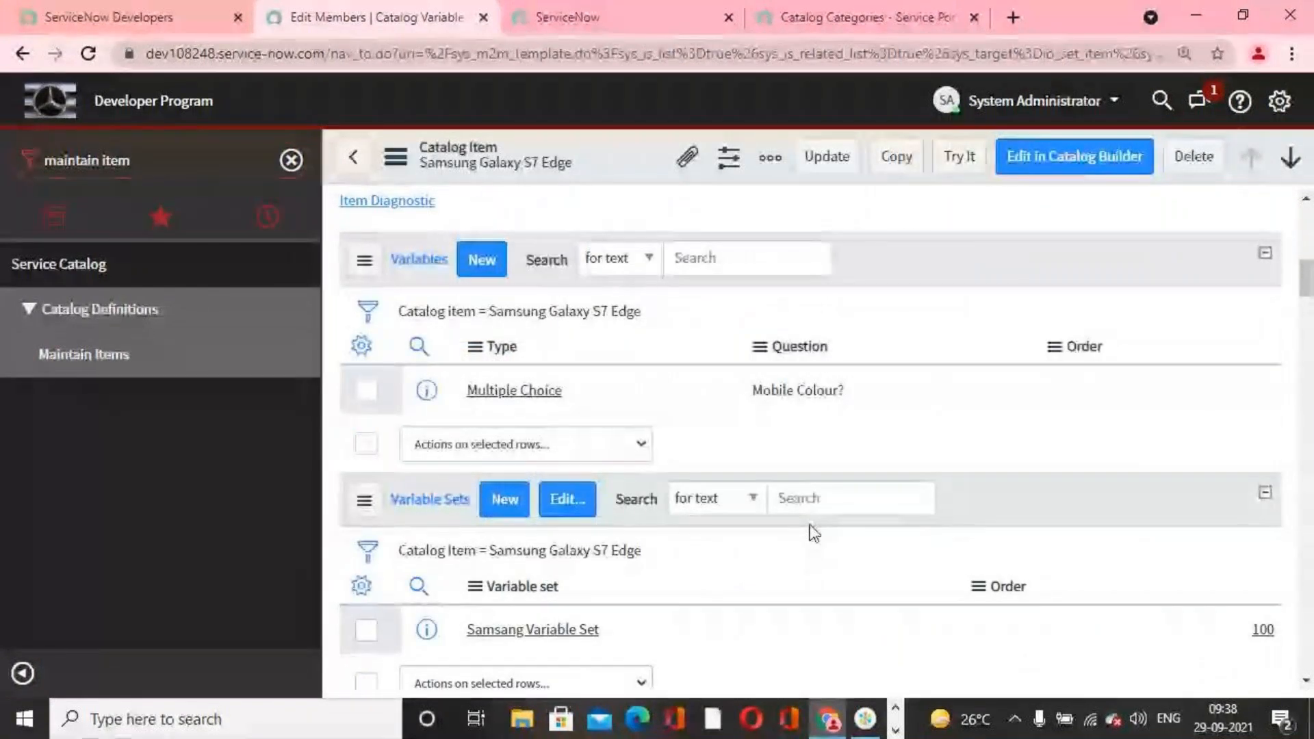
pyautogui.scroll(10, 539, 408)
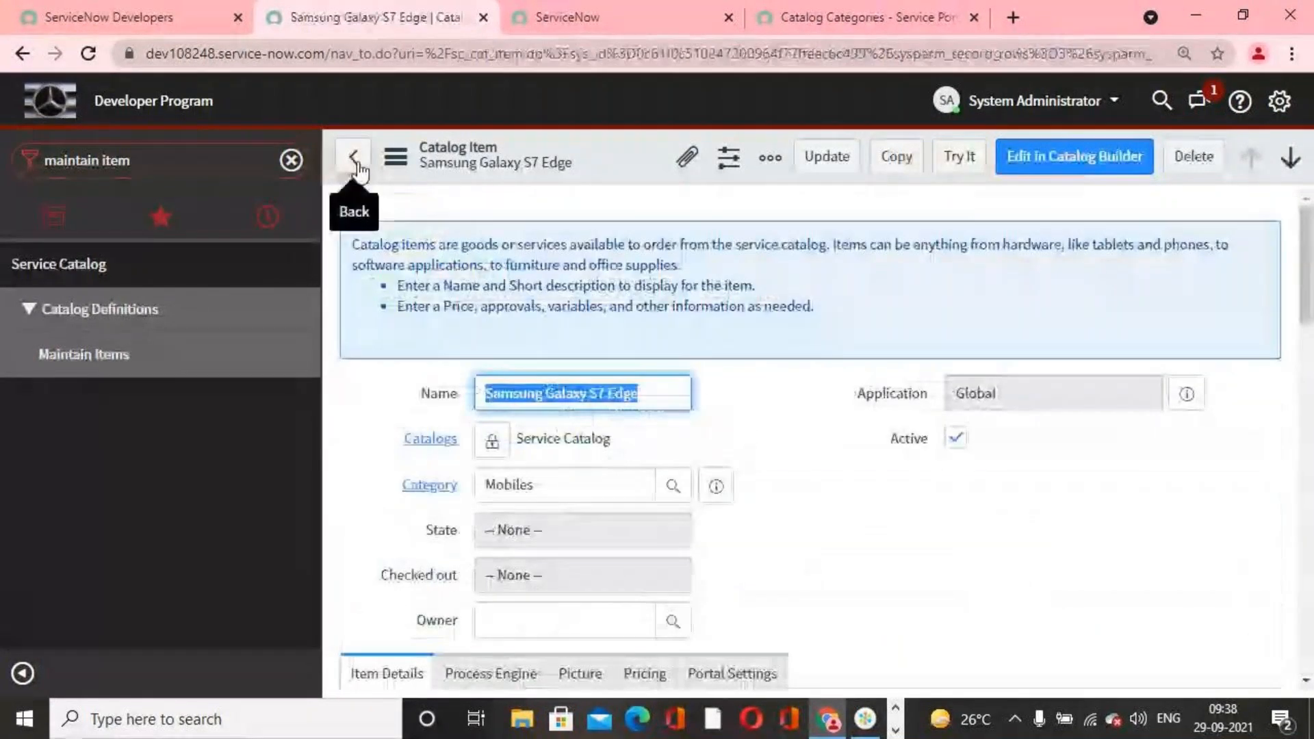
# Step: Return to the catalog items list, open Samsung Galaxy S7 and check its related Variable Sets list
pyautogui.click(353, 158)
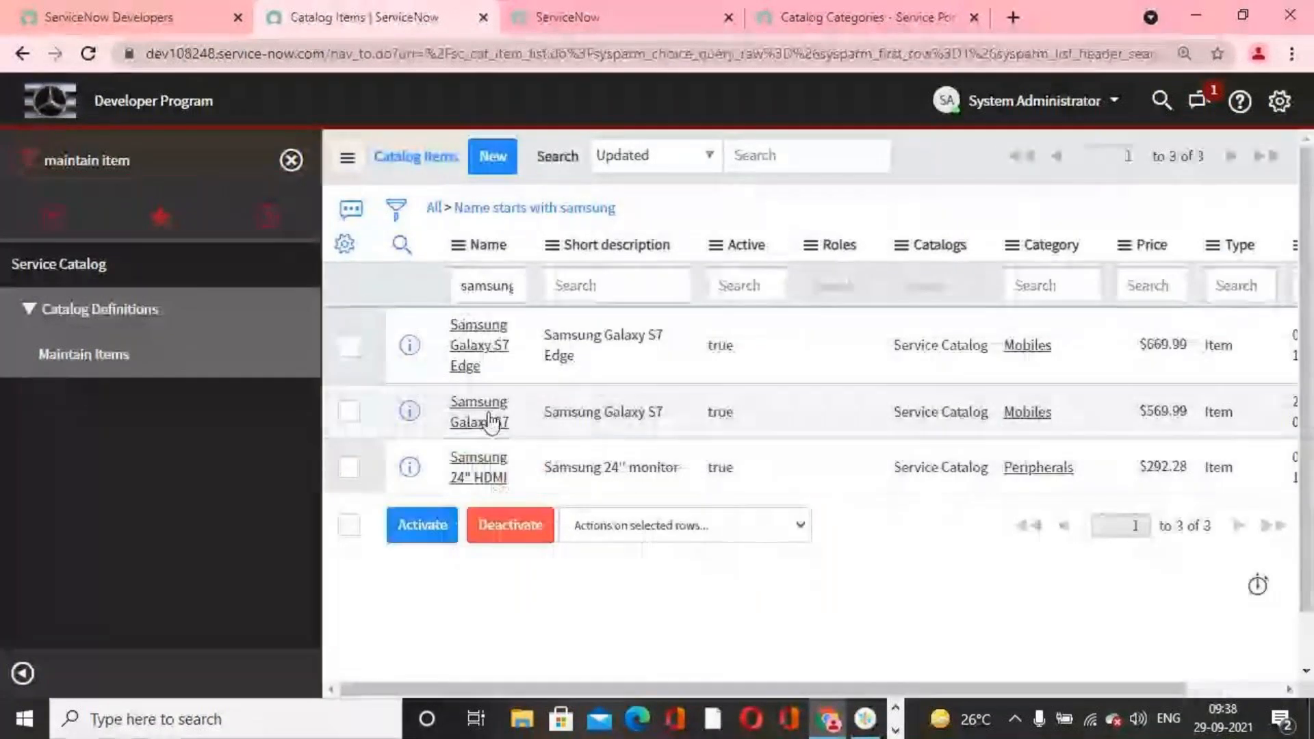
pyautogui.click(490, 420)
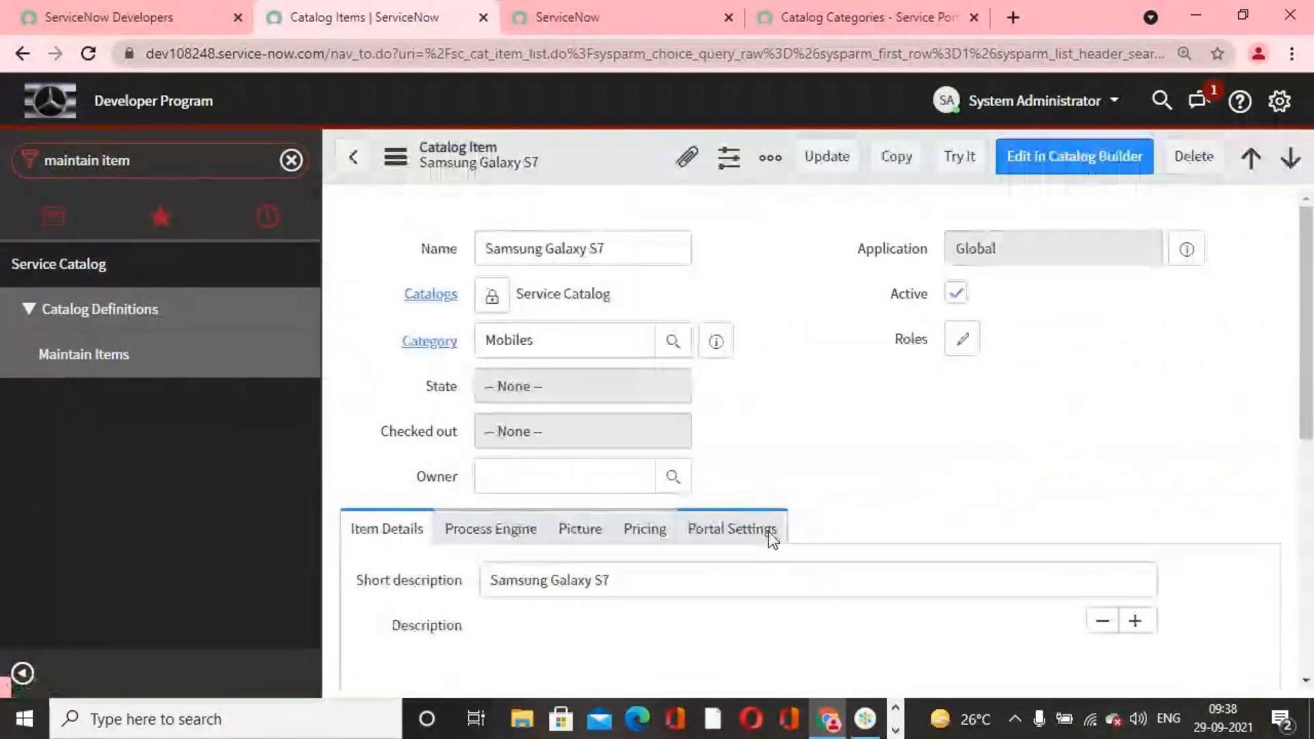
pyautogui.scroll(-9, 772, 540)
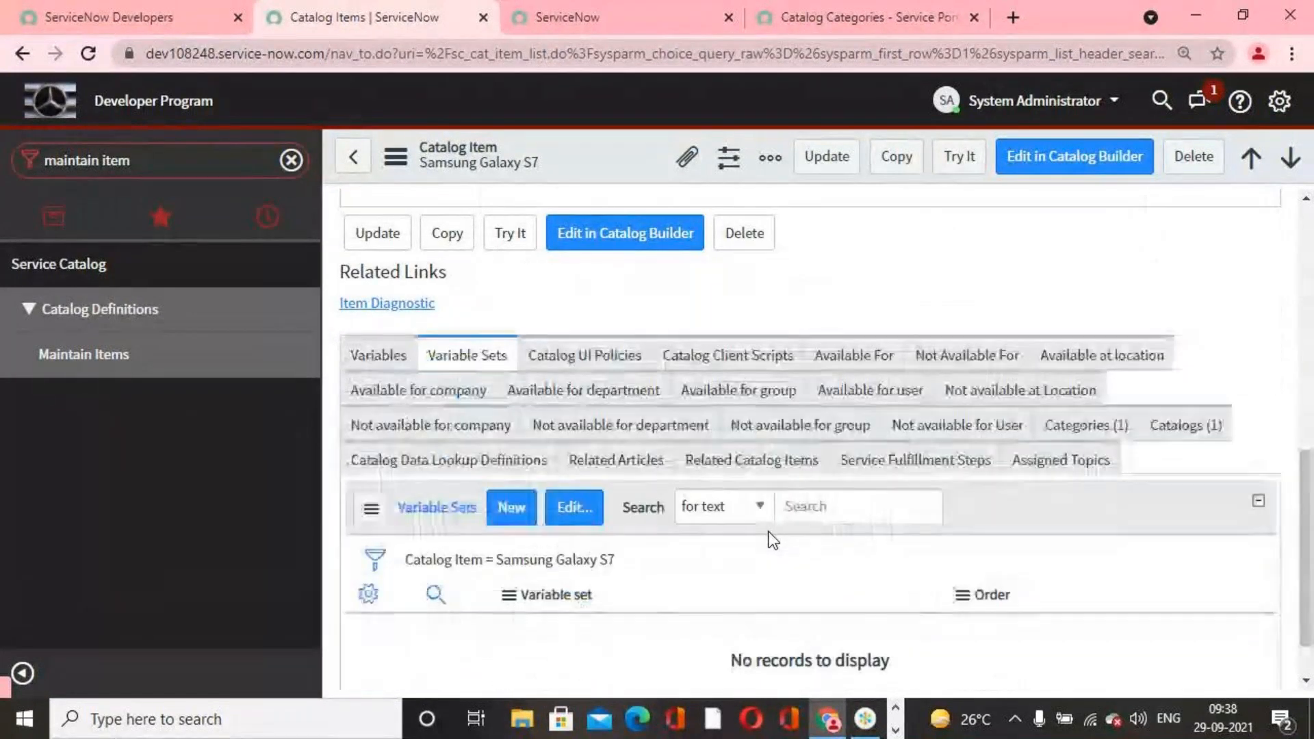
pyautogui.scroll(-5, 773, 541)
pyautogui.scroll(-10, 771, 541)
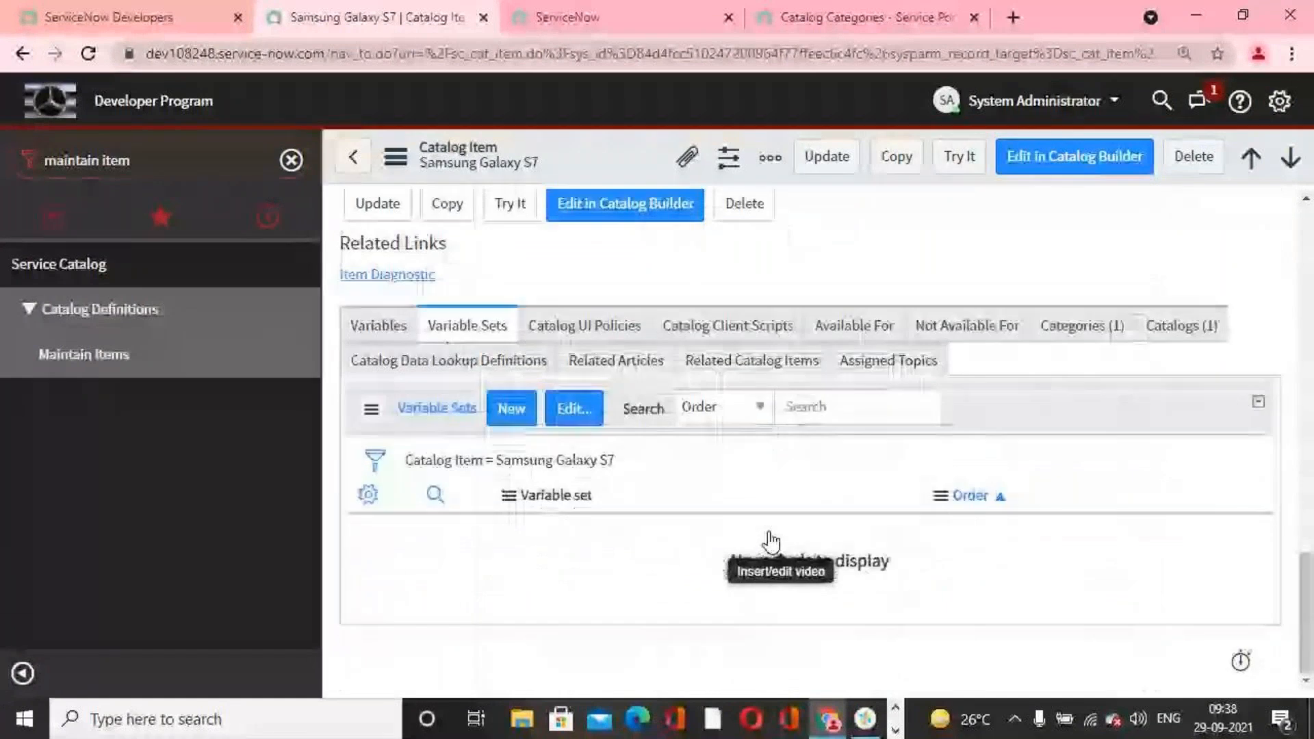
pyautogui.scroll(2, 517, 510)
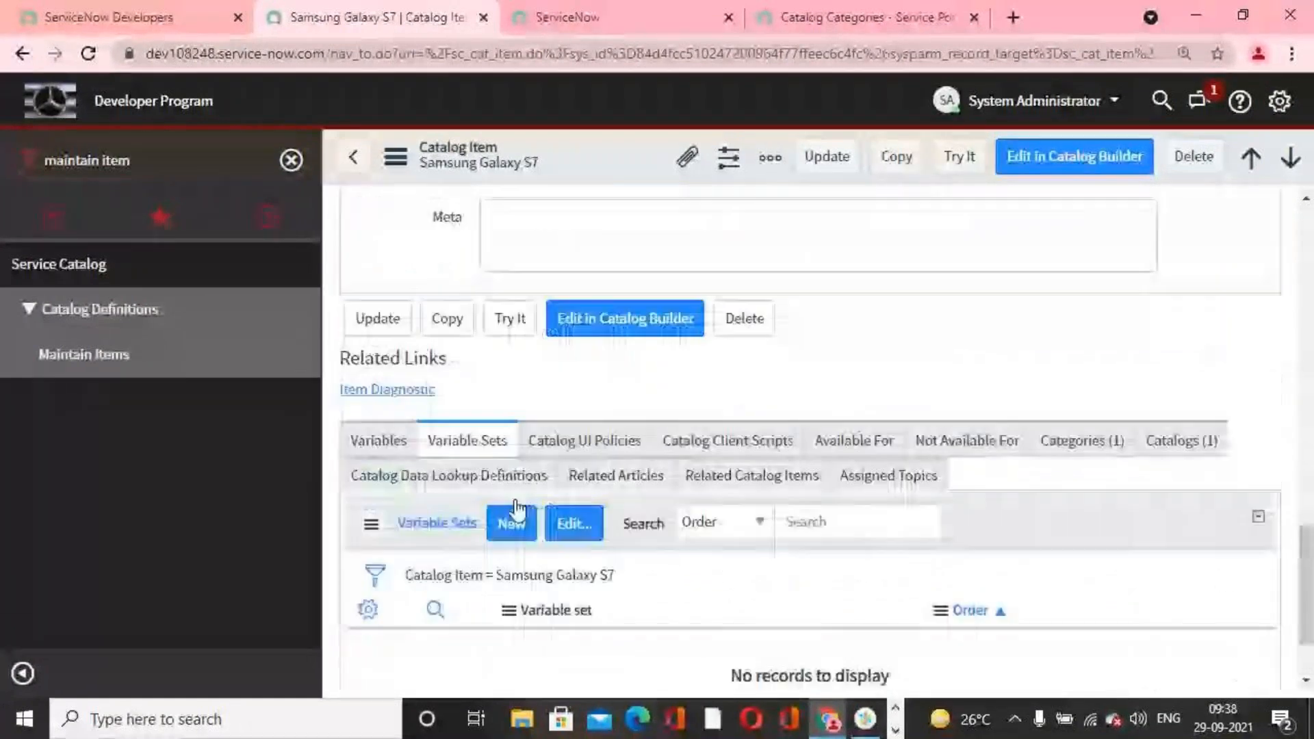
pyautogui.scroll(15, 834, 541)
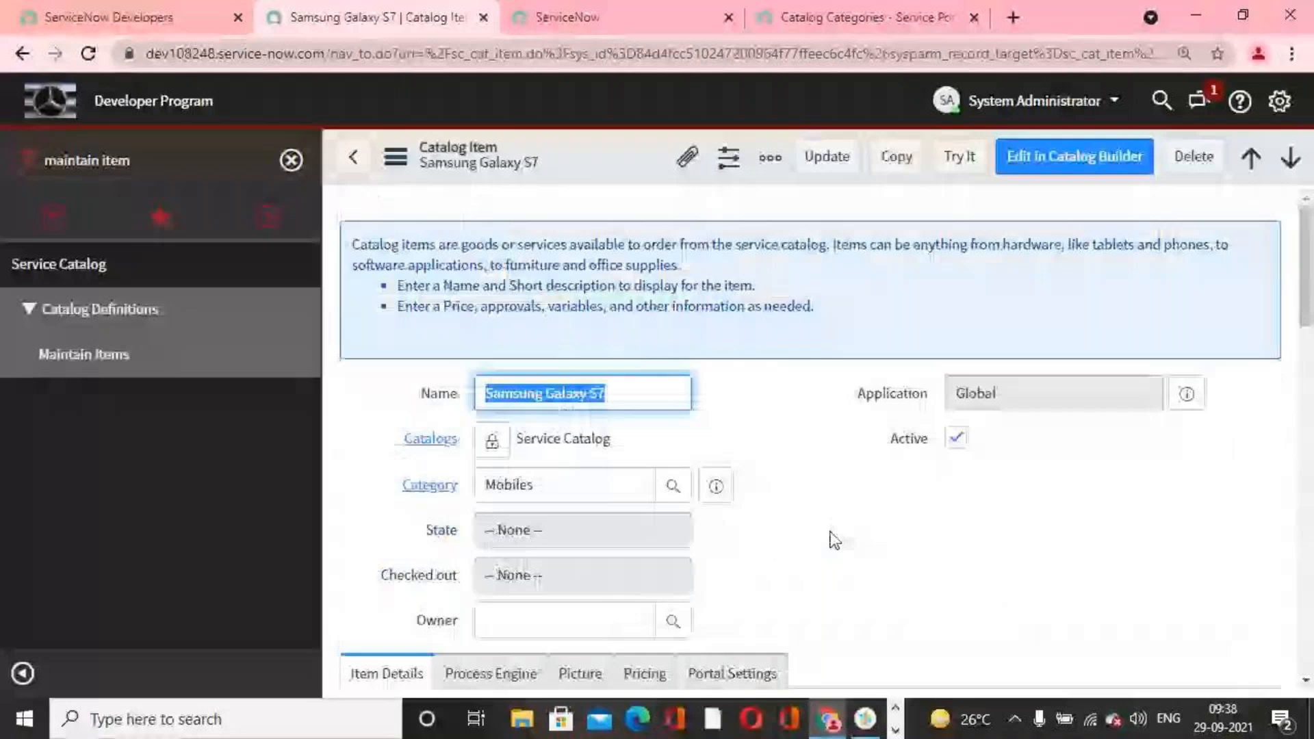
# Step: Find the Variable Sets module by filtering for variable se, and open the Samsang Variable Set record
pyautogui.click(153, 168)
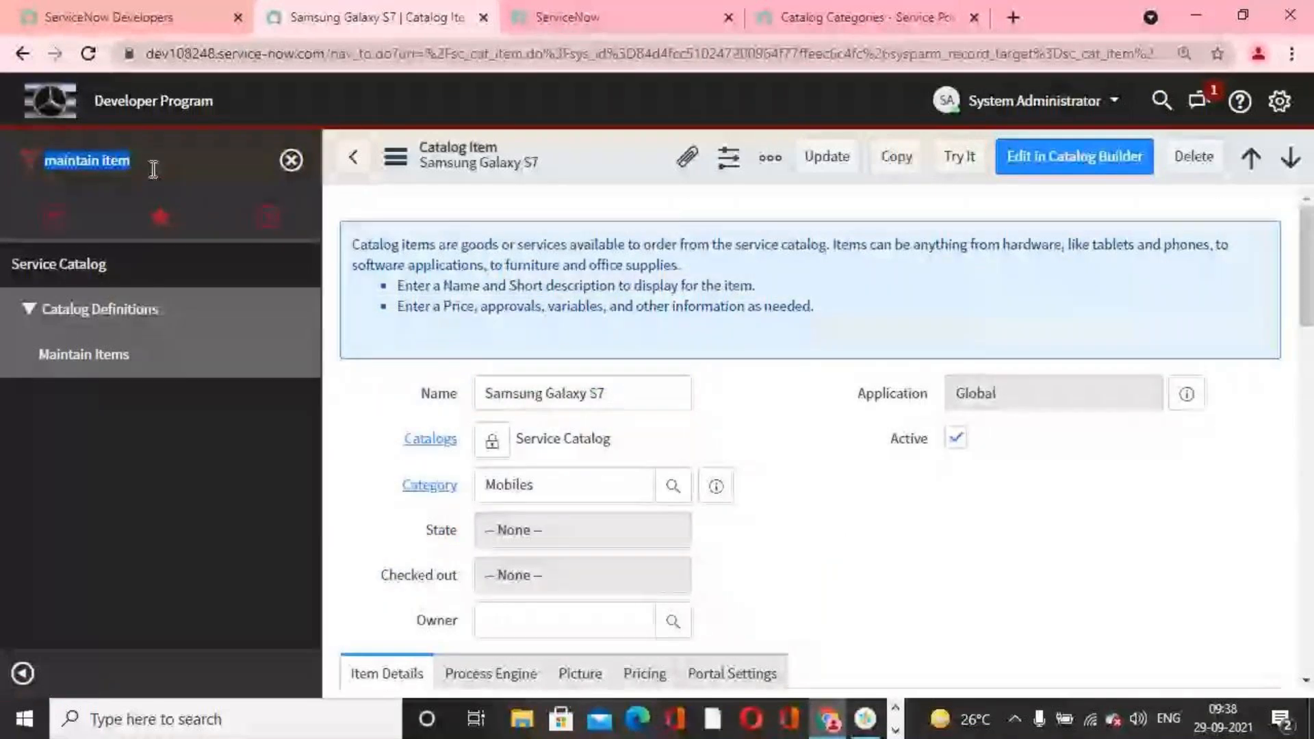
pyautogui.write('vara')
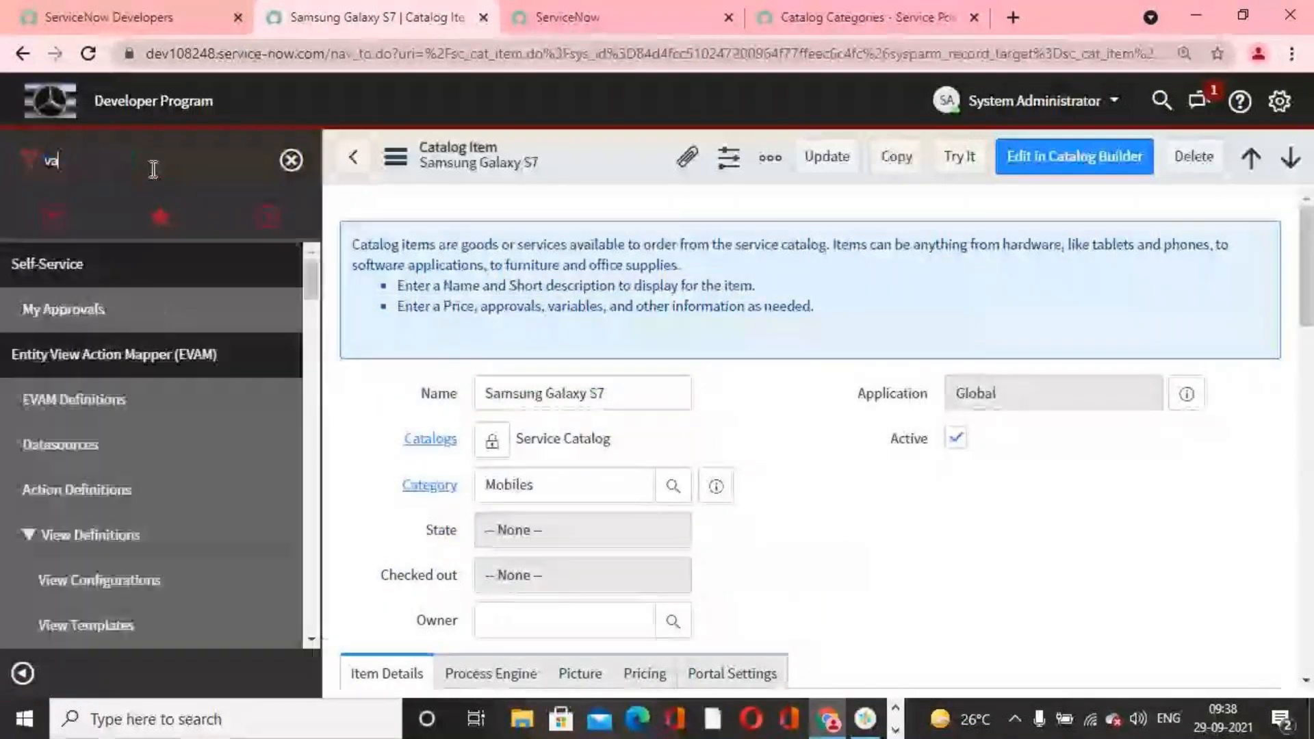
pyautogui.press('BackSpace')
pyautogui.press('BackSpace')
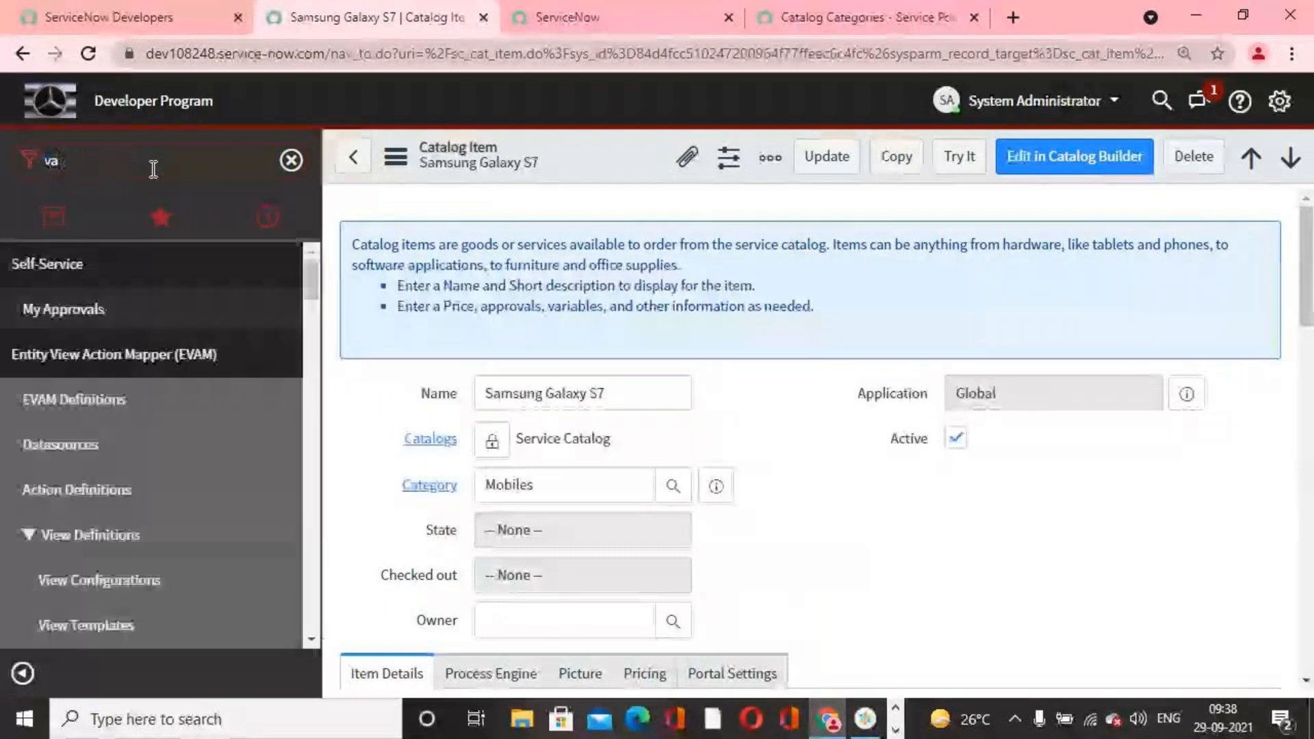
pyautogui.write('riable')
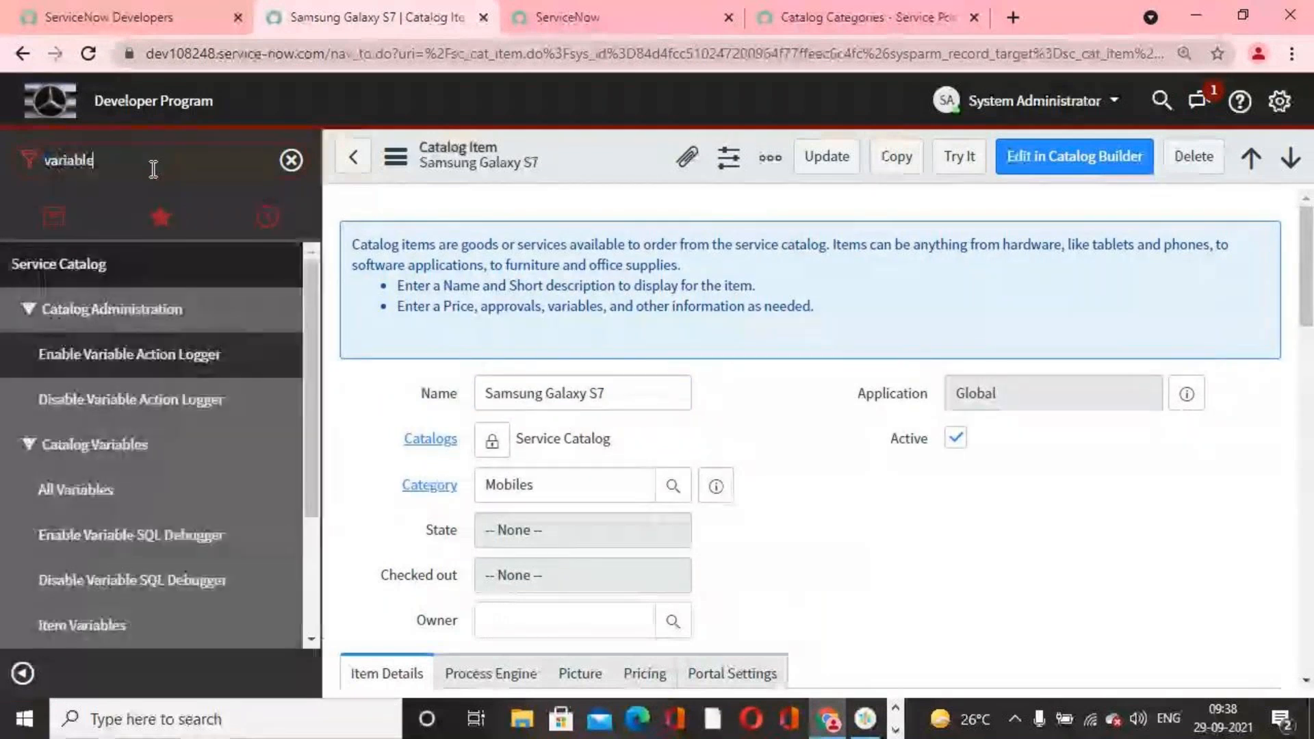
pyautogui.write(' se')
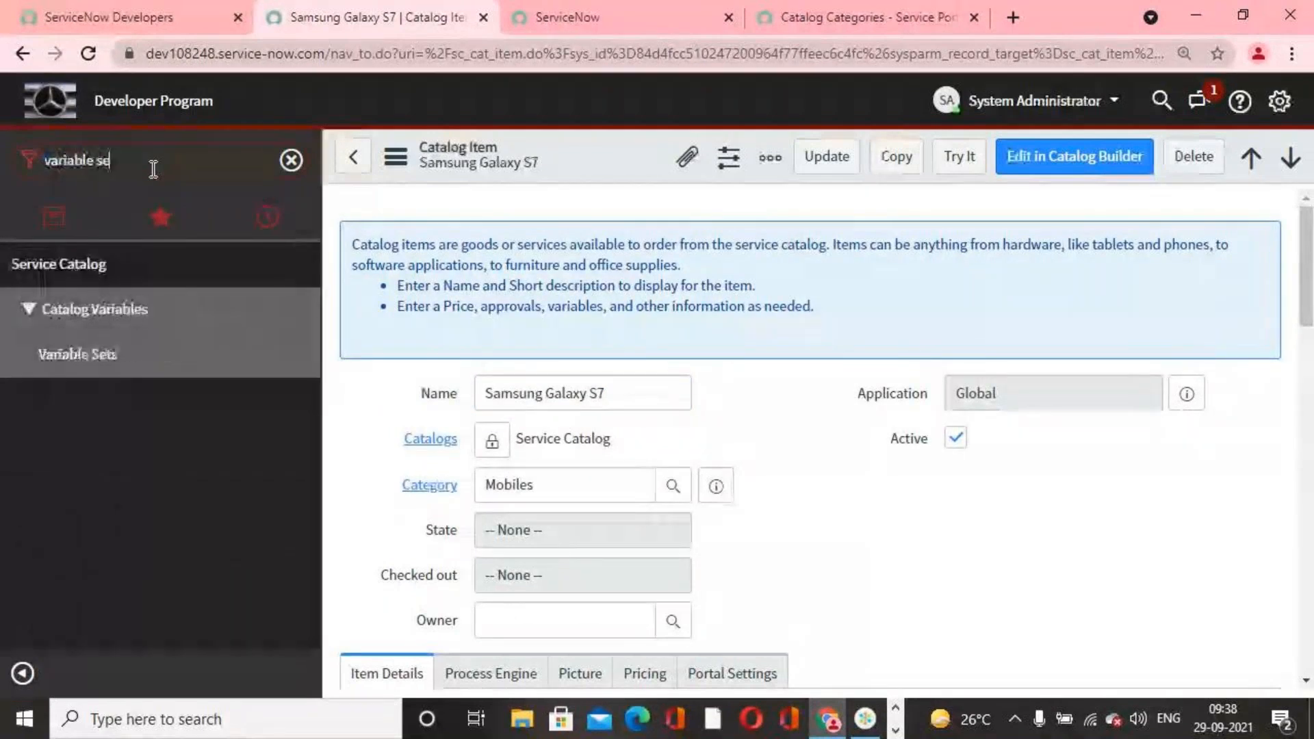
pyautogui.click(119, 370)
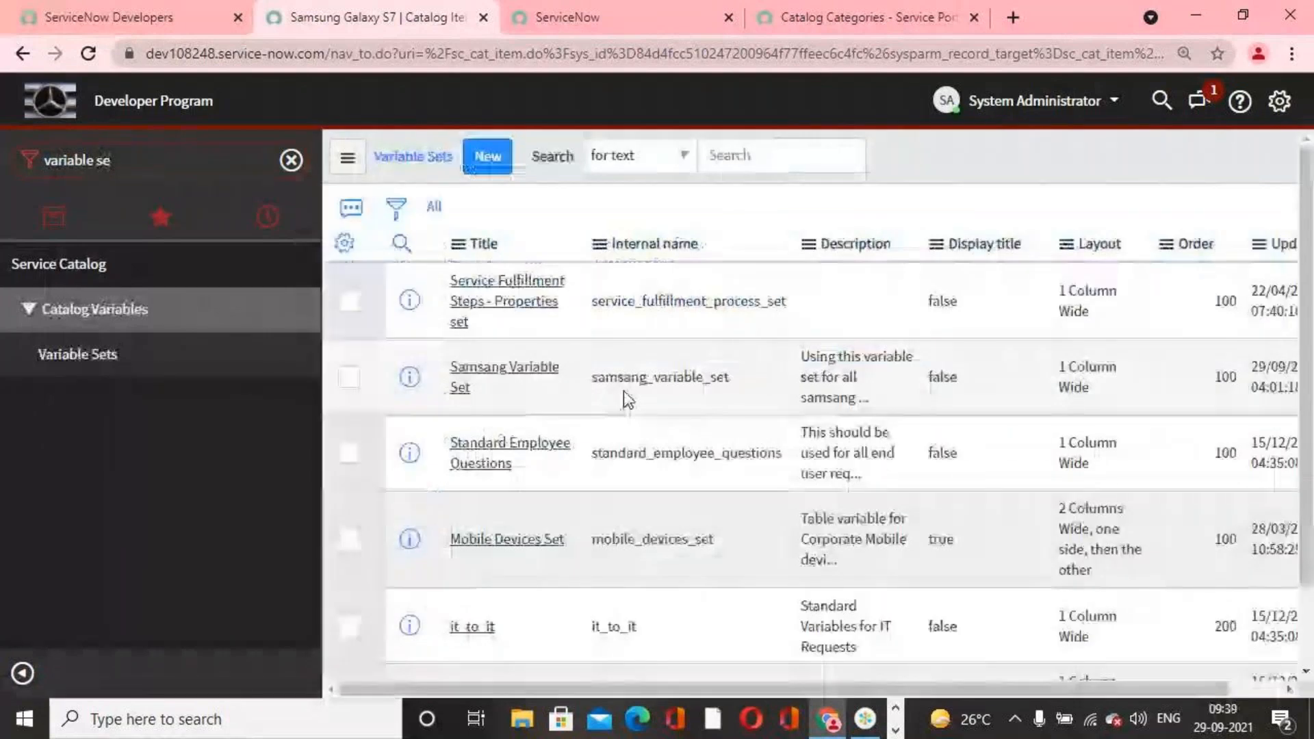
pyautogui.click(524, 417)
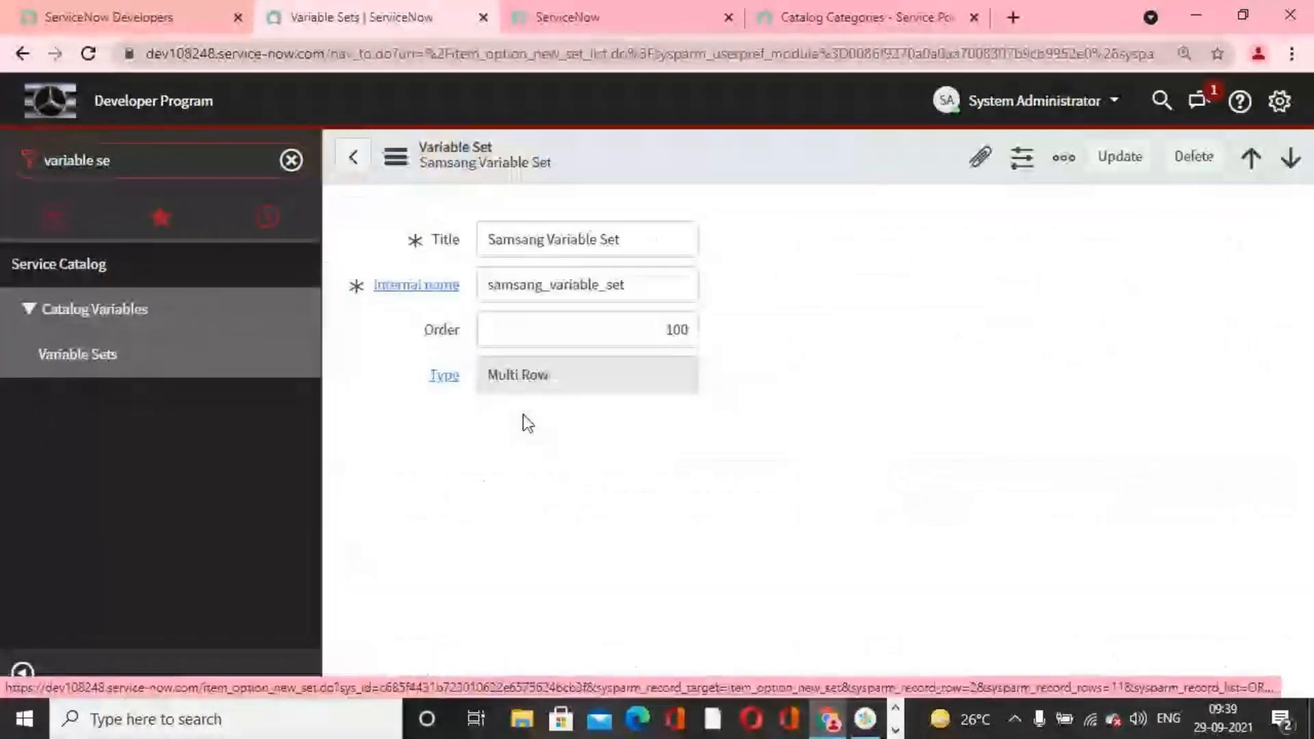
# Step: Edit the Included In list of the Samsang Variable Set, search the collection for samsung and add Samsung Galaxy S7
pyautogui.scroll(-3, 611, 353)
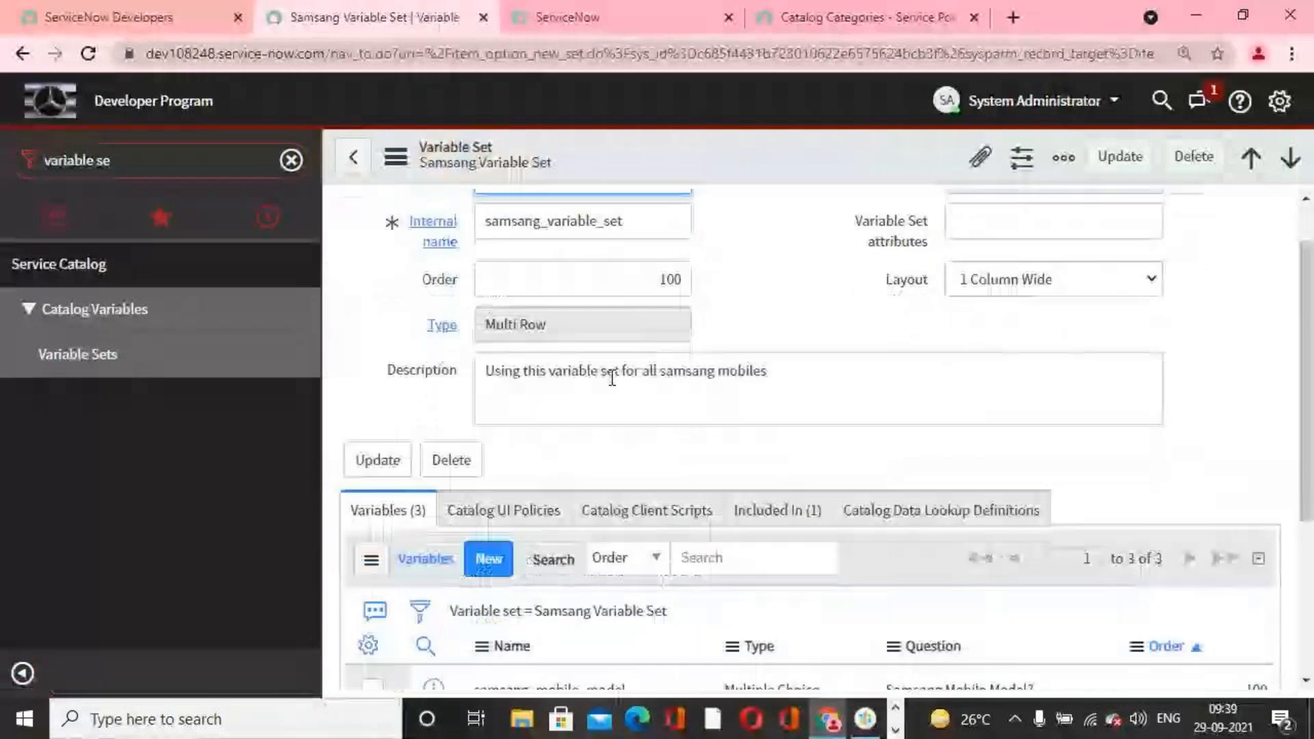
pyautogui.click(774, 370)
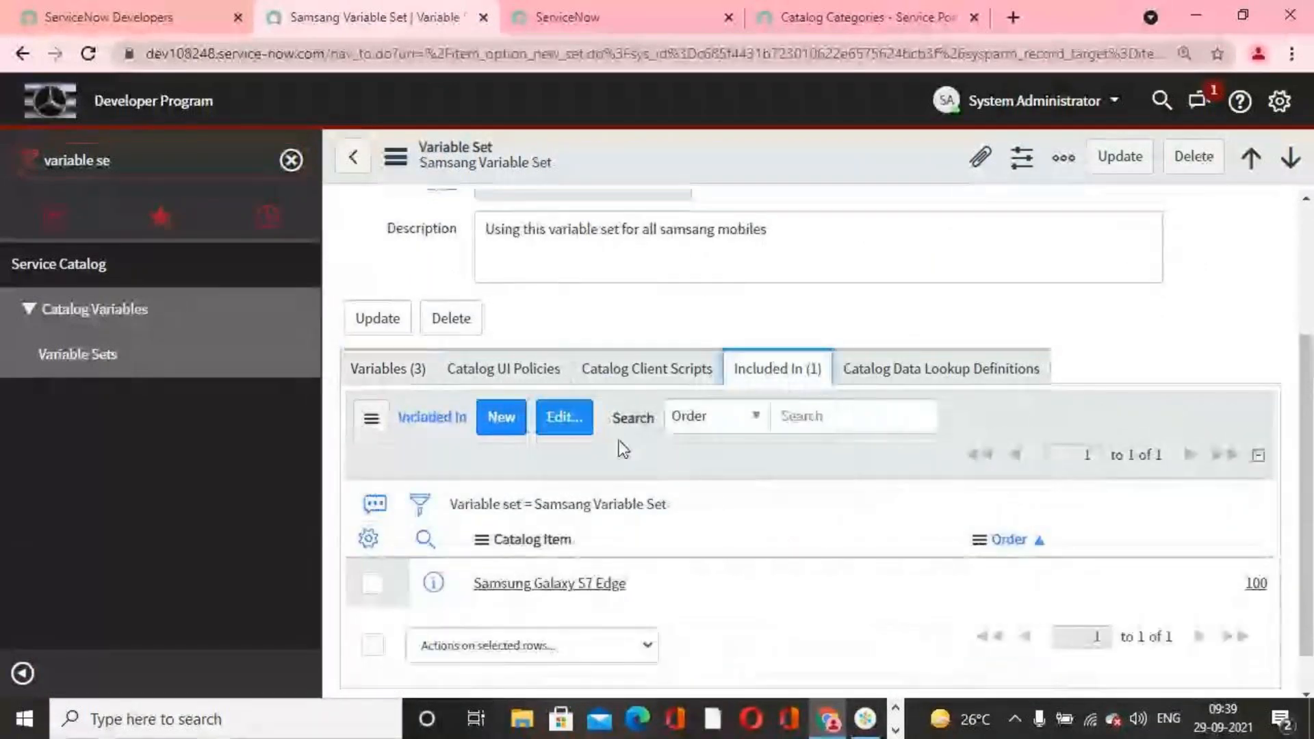
pyautogui.click(576, 418)
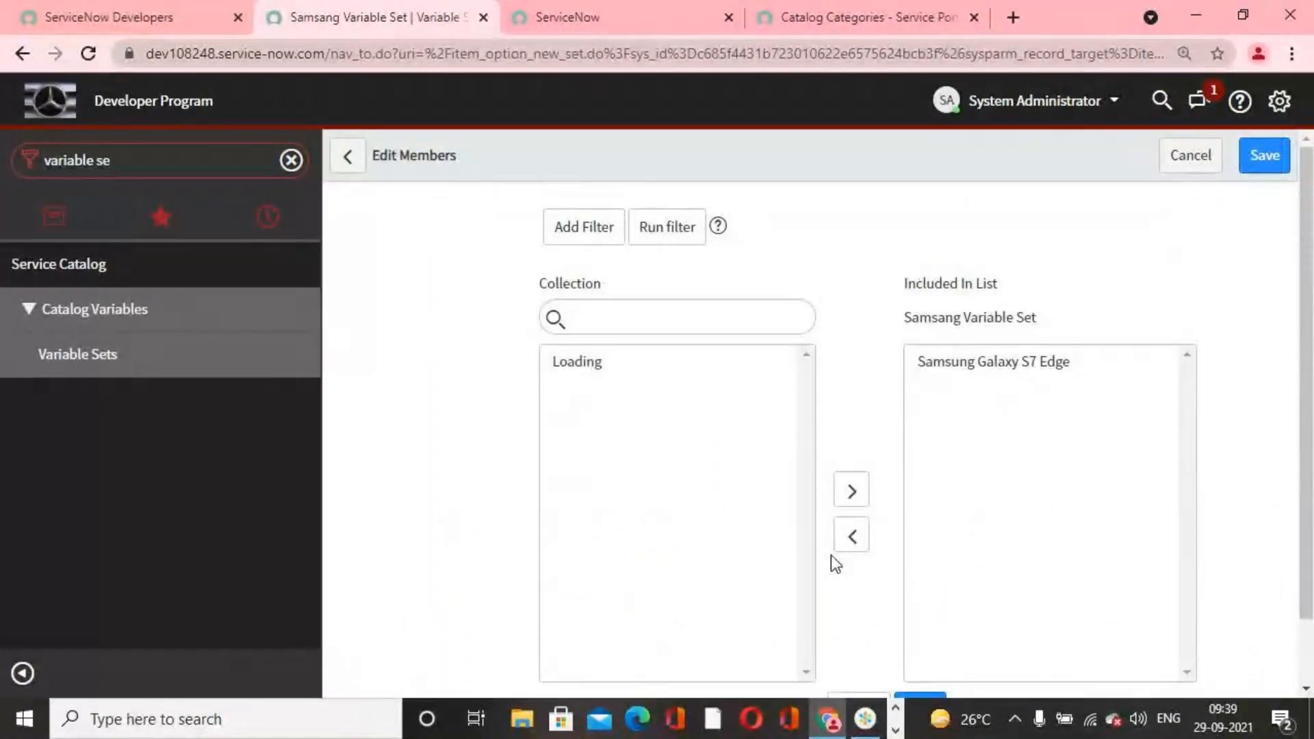
pyautogui.scroll(-3, 742, 435)
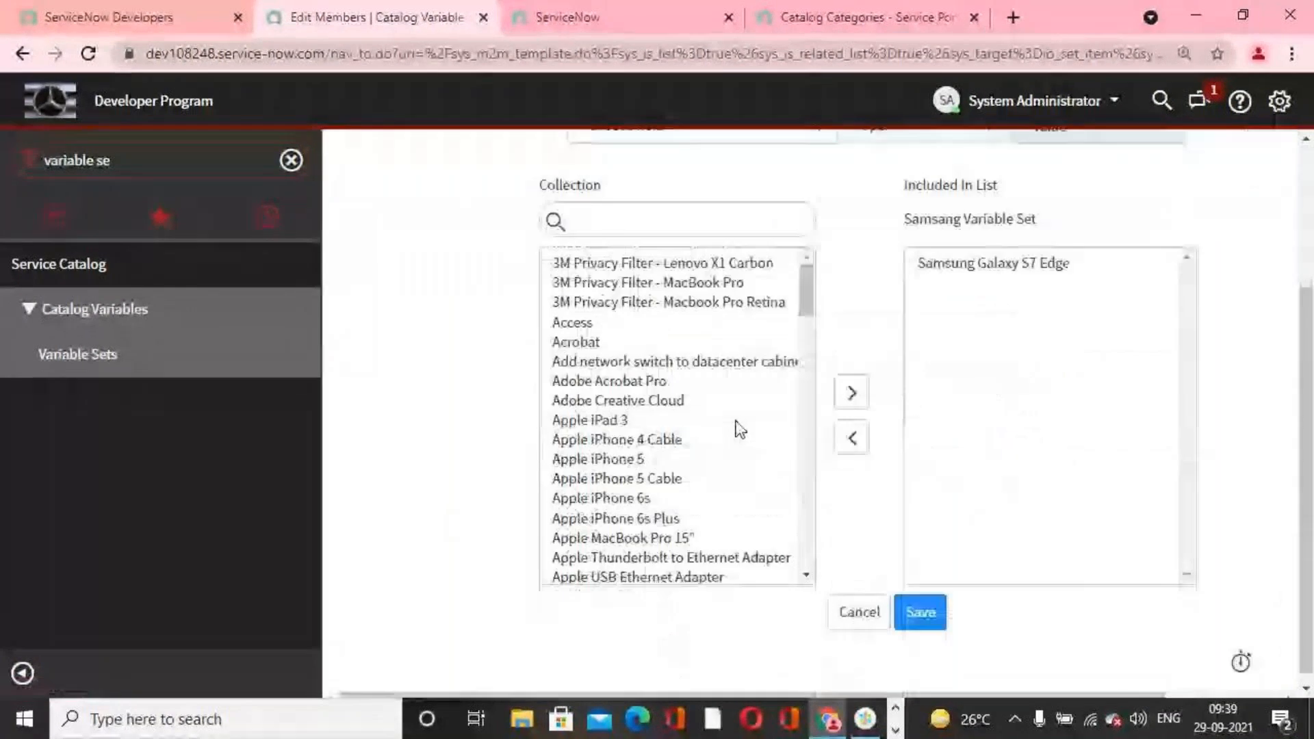
pyautogui.click(683, 226)
pyautogui.write('sams')
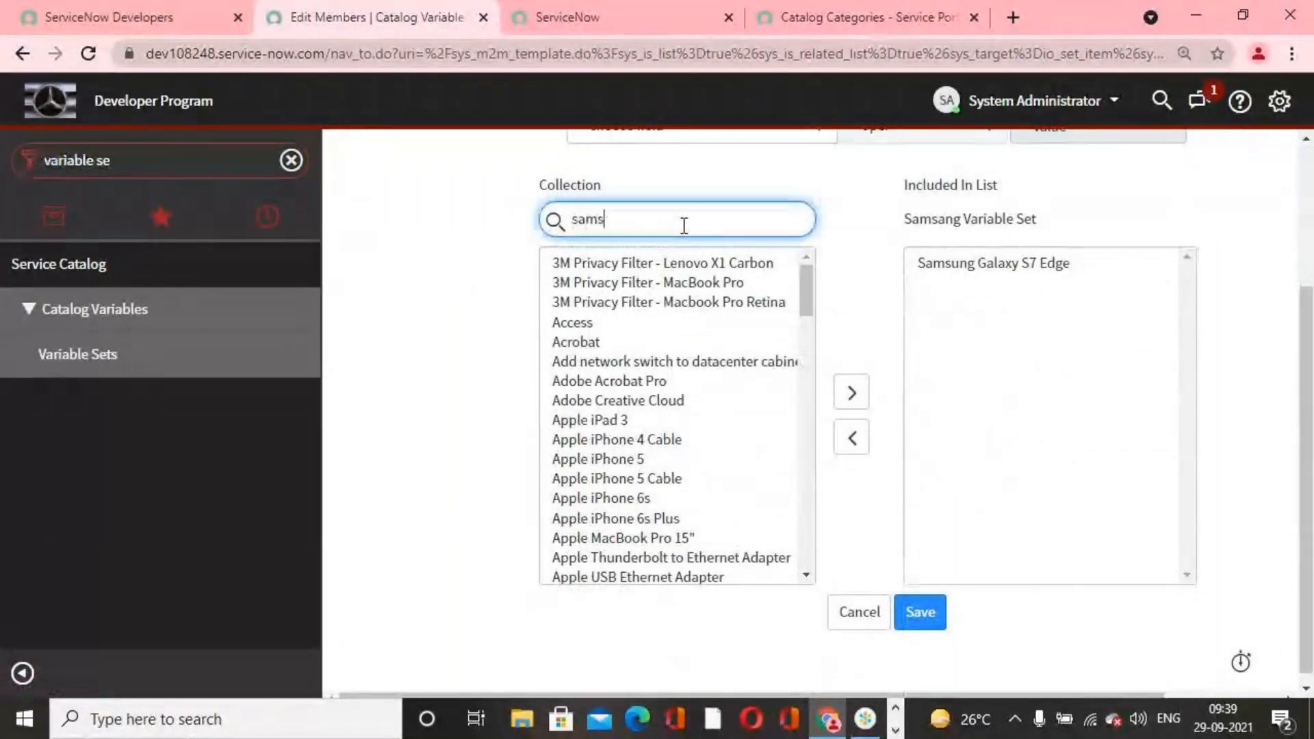
pyautogui.write('ung')
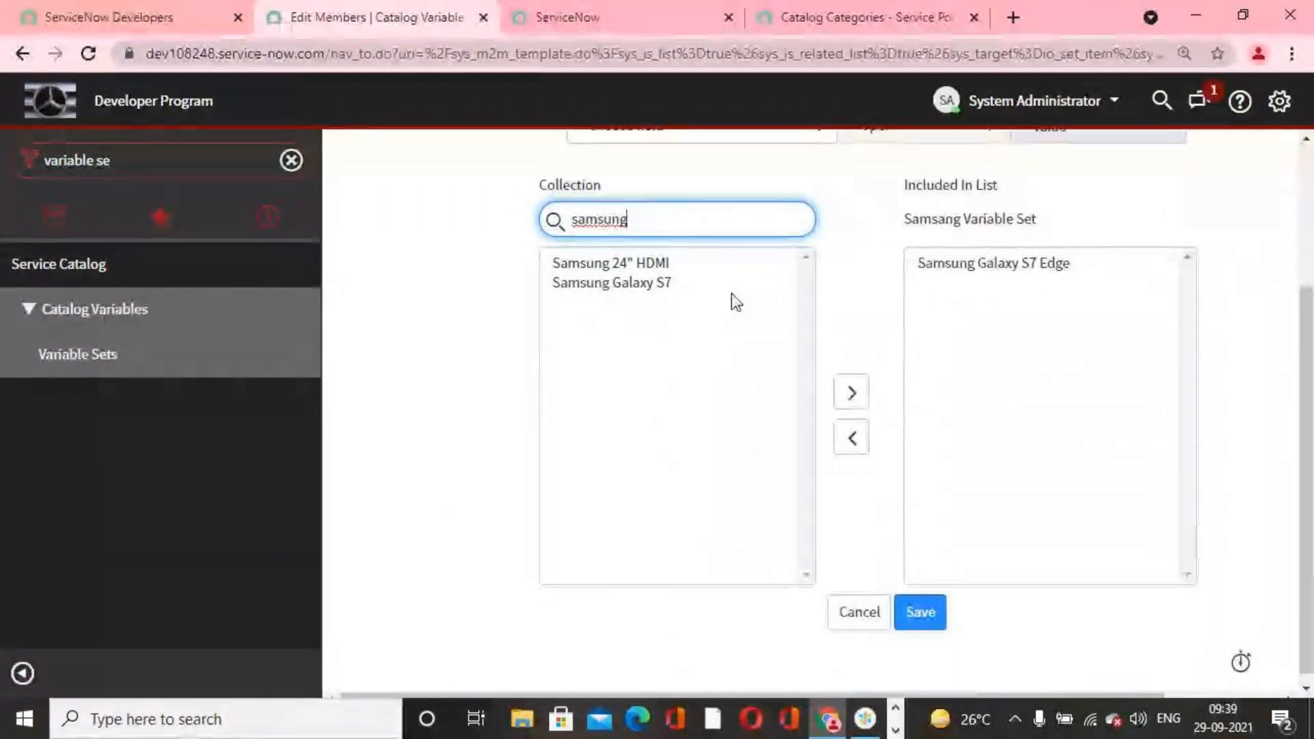
pyautogui.doubleClick(656, 284)
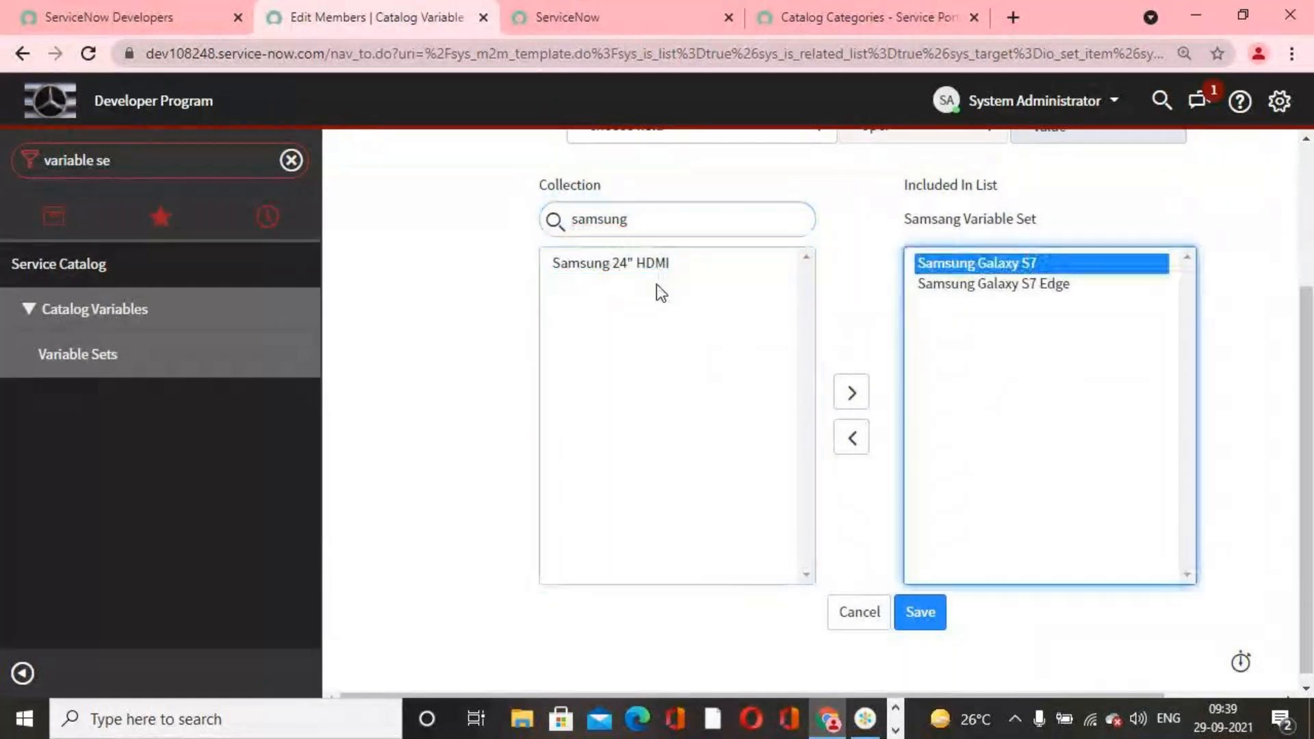
# Step: Add Samsung 24" HDMI to the Included In list as well, and save the member changes
pyautogui.scroll(2, 650, 265)
pyautogui.click(705, 274)
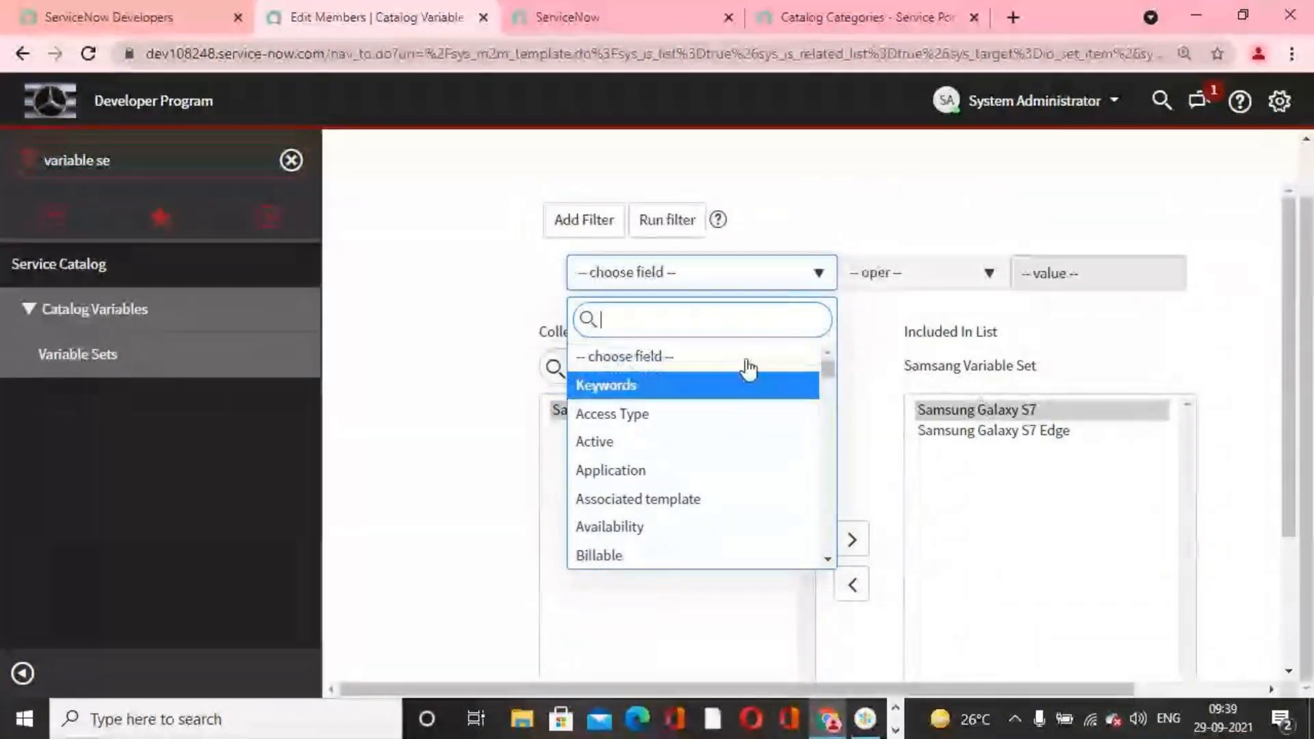
pyautogui.click(871, 381)
pyautogui.click(719, 410)
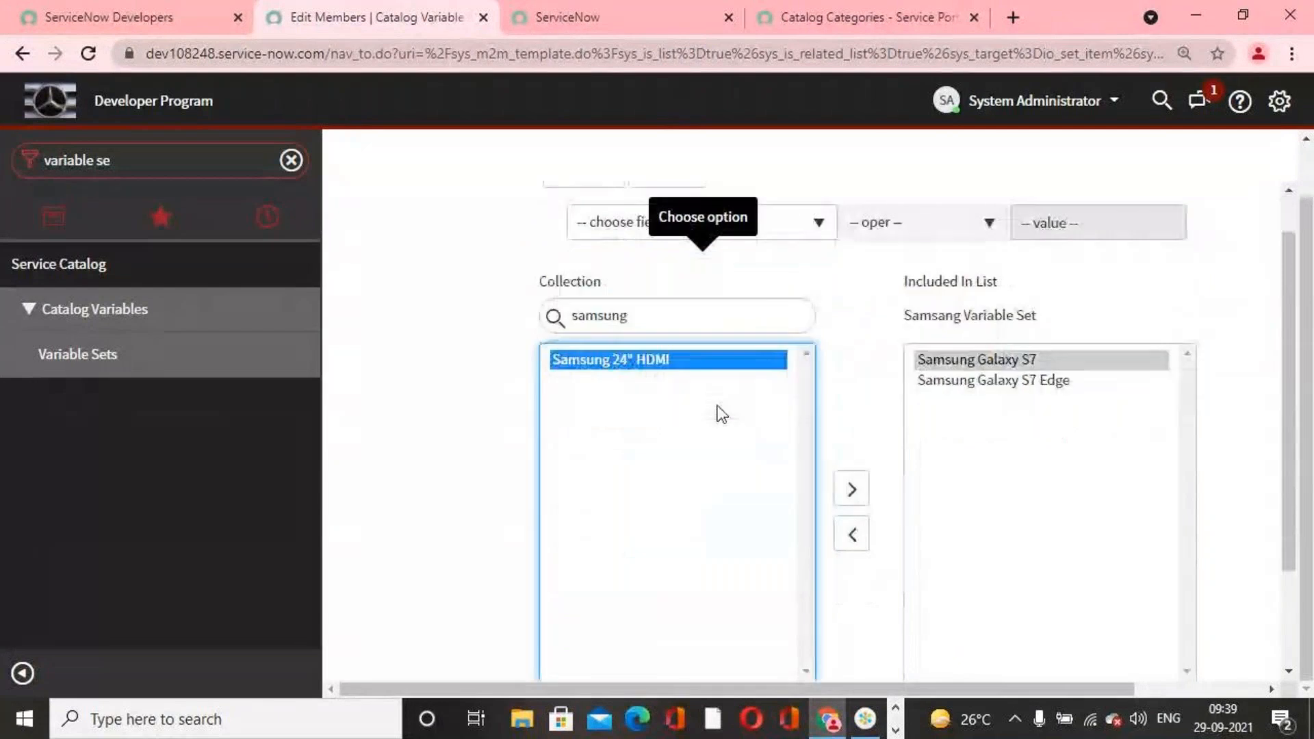
pyautogui.doubleClick(716, 359)
pyautogui.scroll(-2, 810, 441)
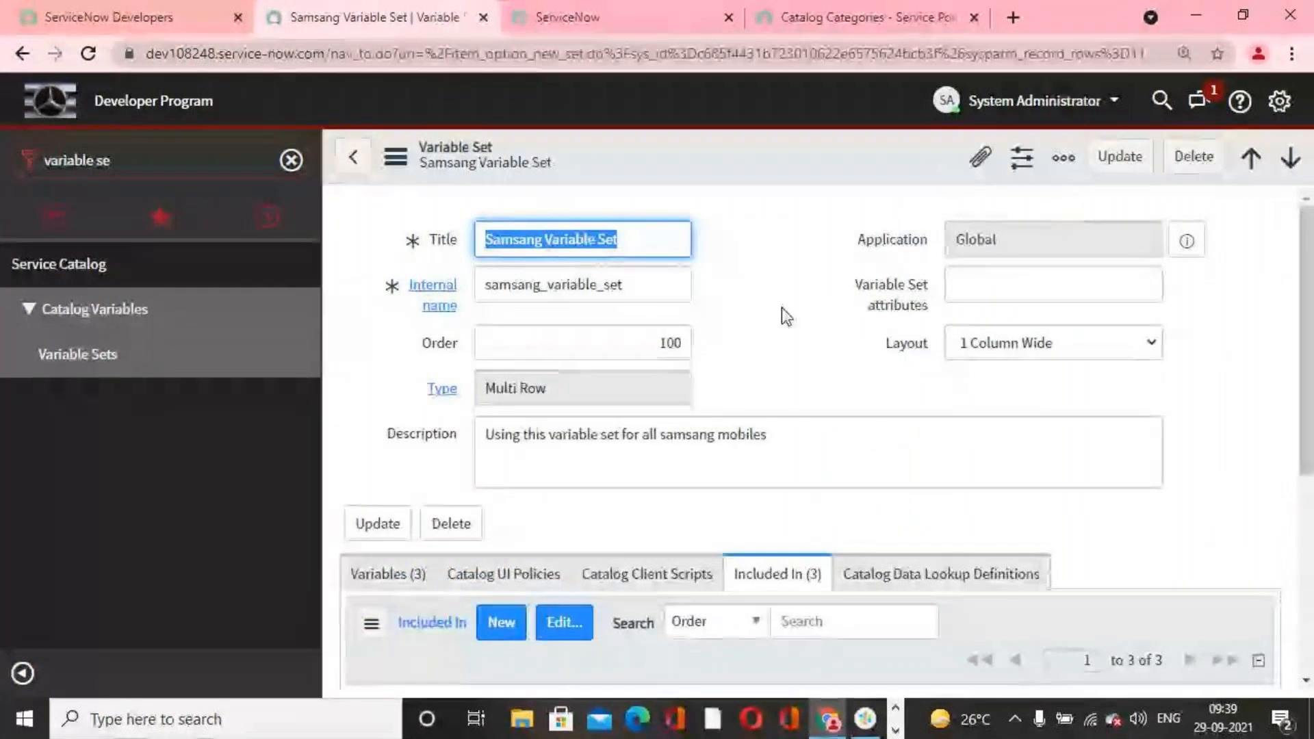
# Step: Review the catalog items that include the Samsang Variable Set, and the variables it contains
pyautogui.scroll(-5, 859, 361)
pyautogui.scroll(5, 886, 446)
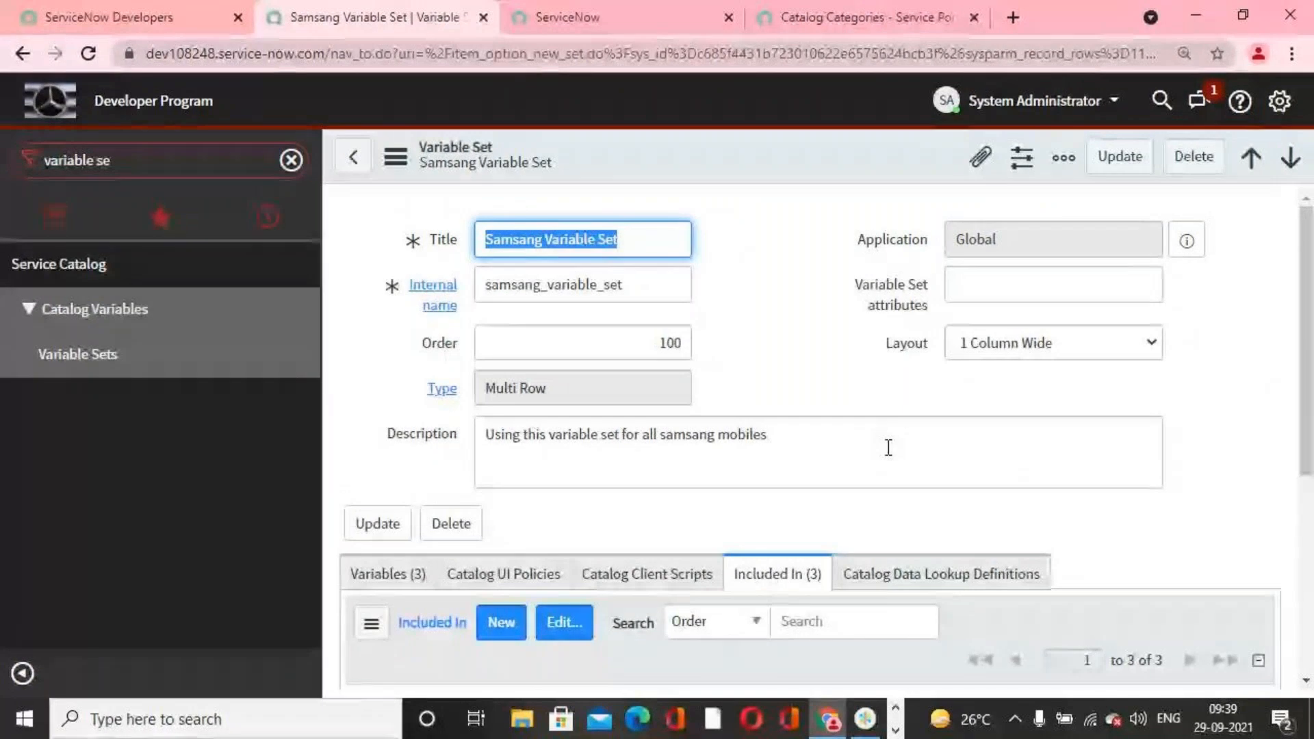
pyautogui.click(794, 341)
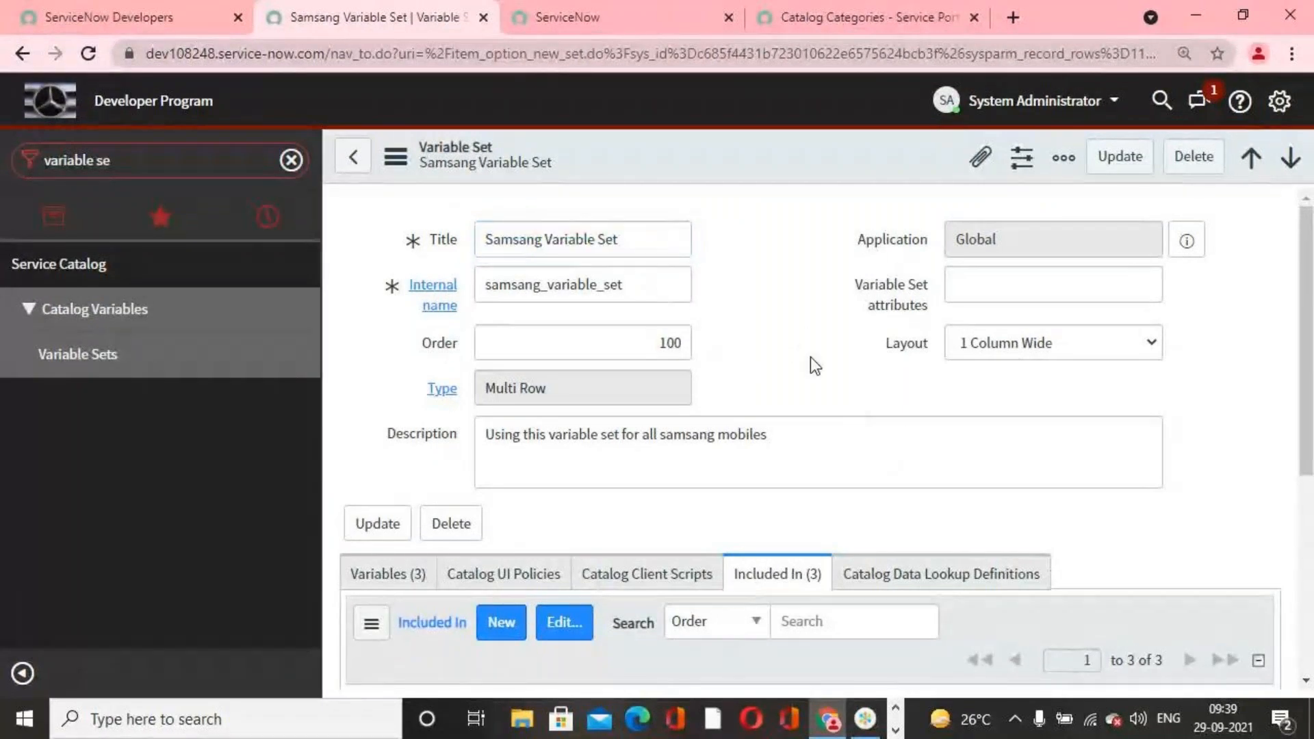
pyautogui.scroll(-5, 815, 362)
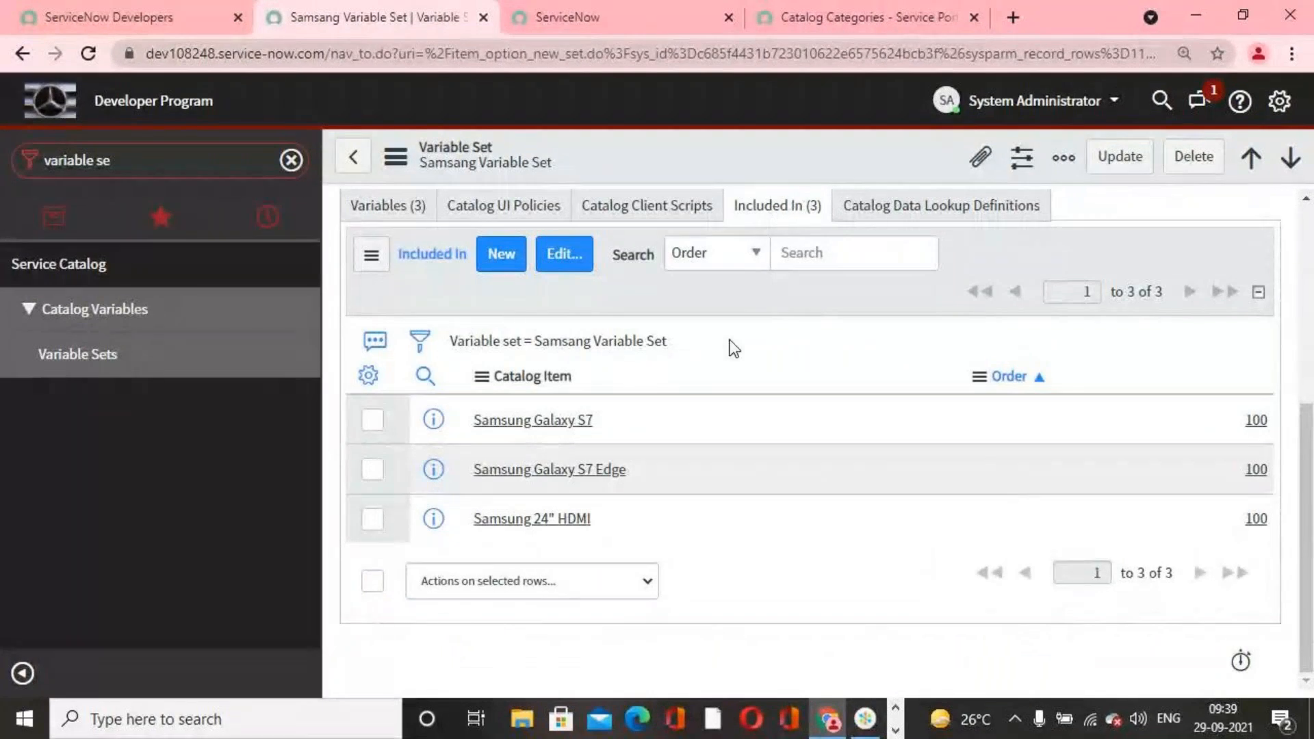
pyautogui.scroll(5, 775, 231)
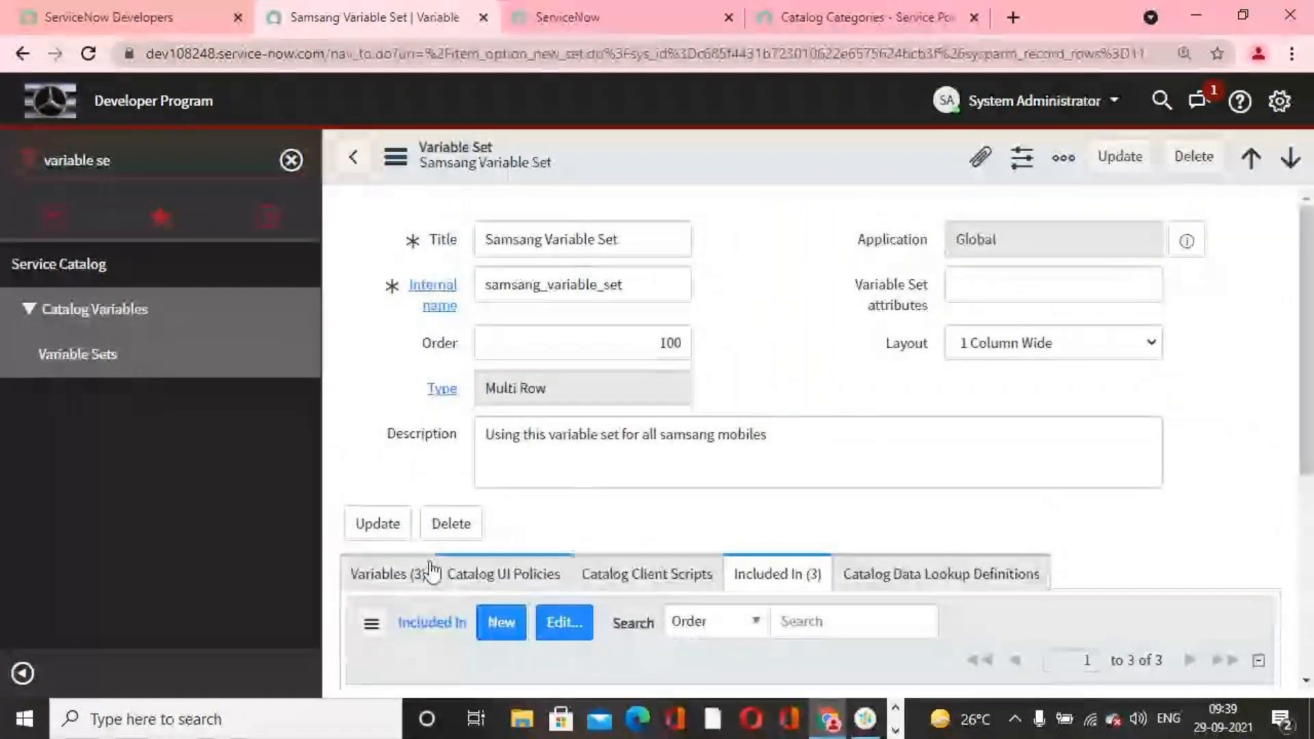
pyautogui.click(387, 574)
pyautogui.scroll(-5, 754, 488)
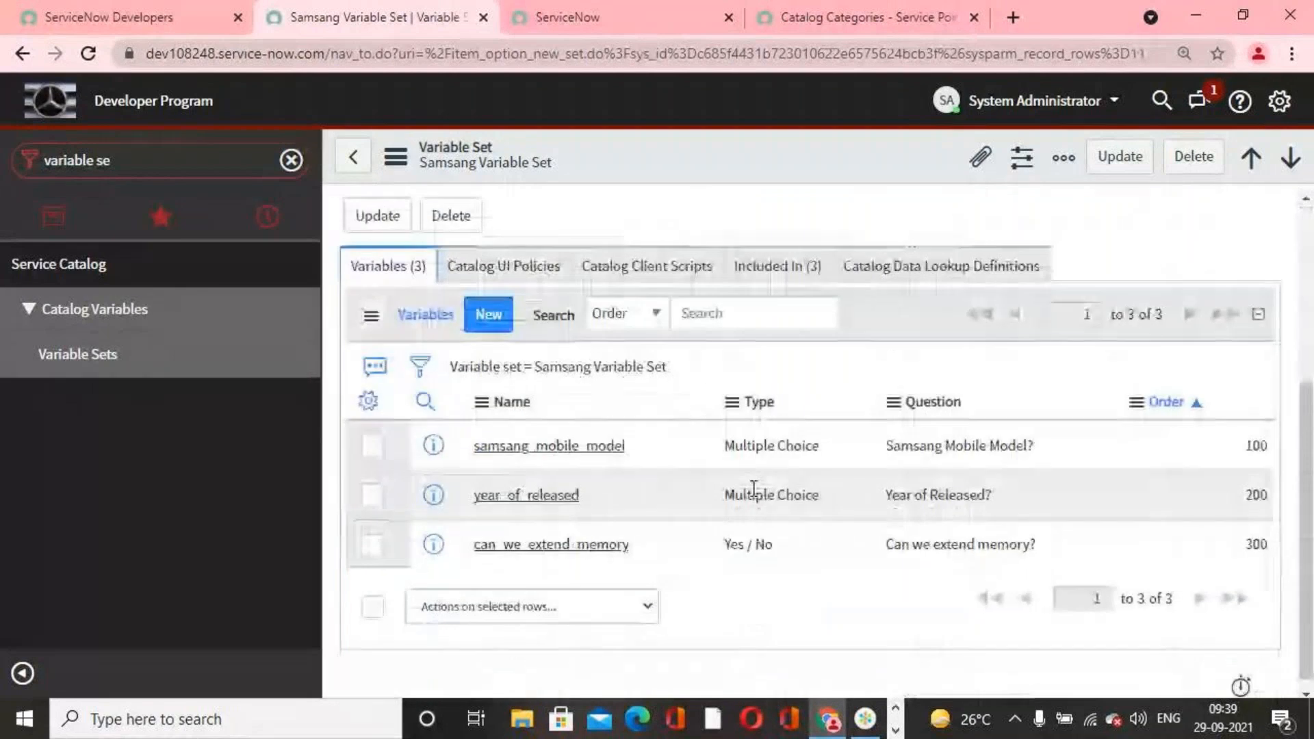
# Step: Filter the application navigator for mainta to list the catalog maintenance modules
pyautogui.scroll(4, 725, 479)
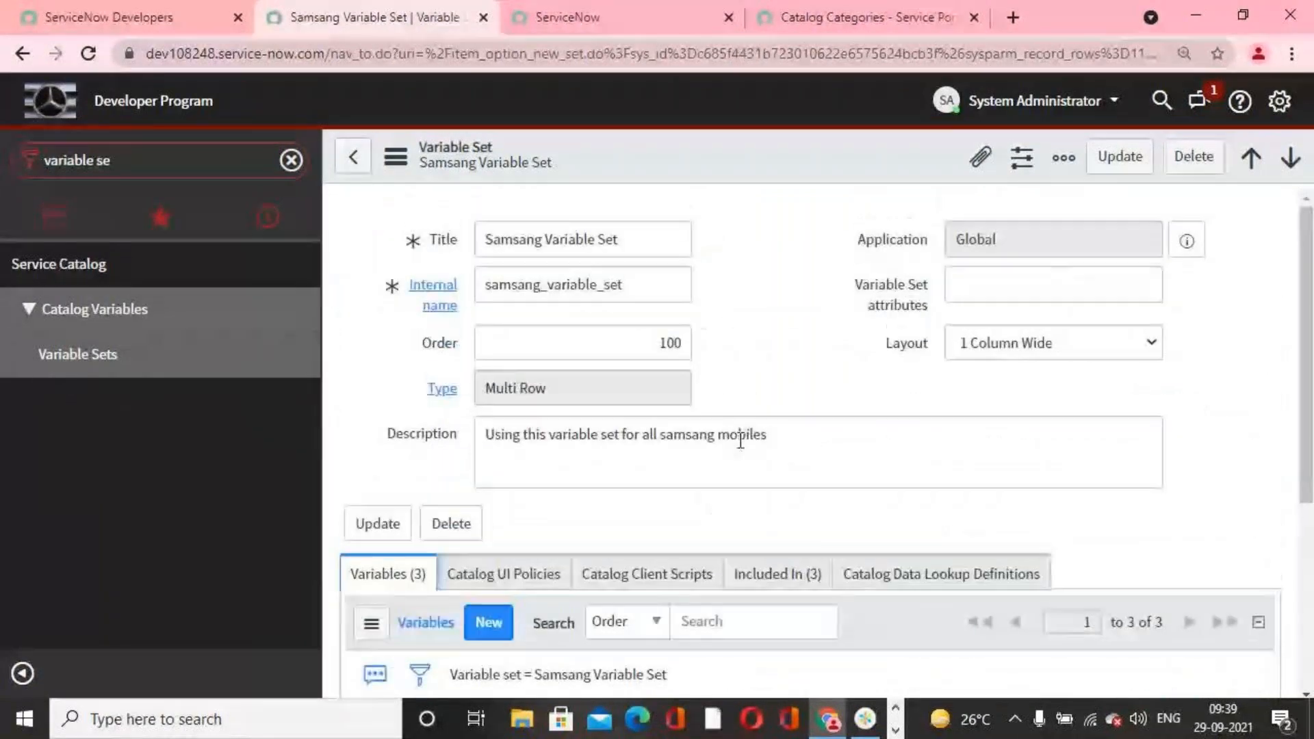
pyautogui.click(185, 164)
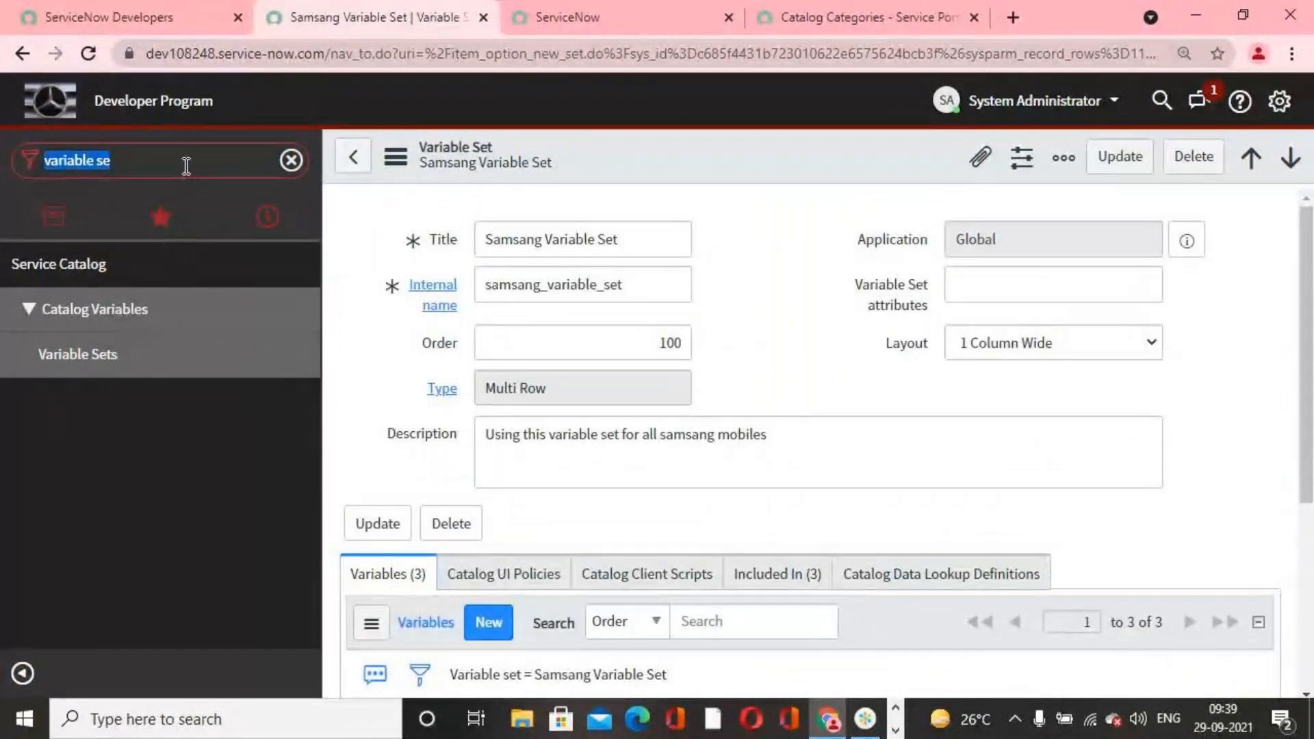
pyautogui.write('main')
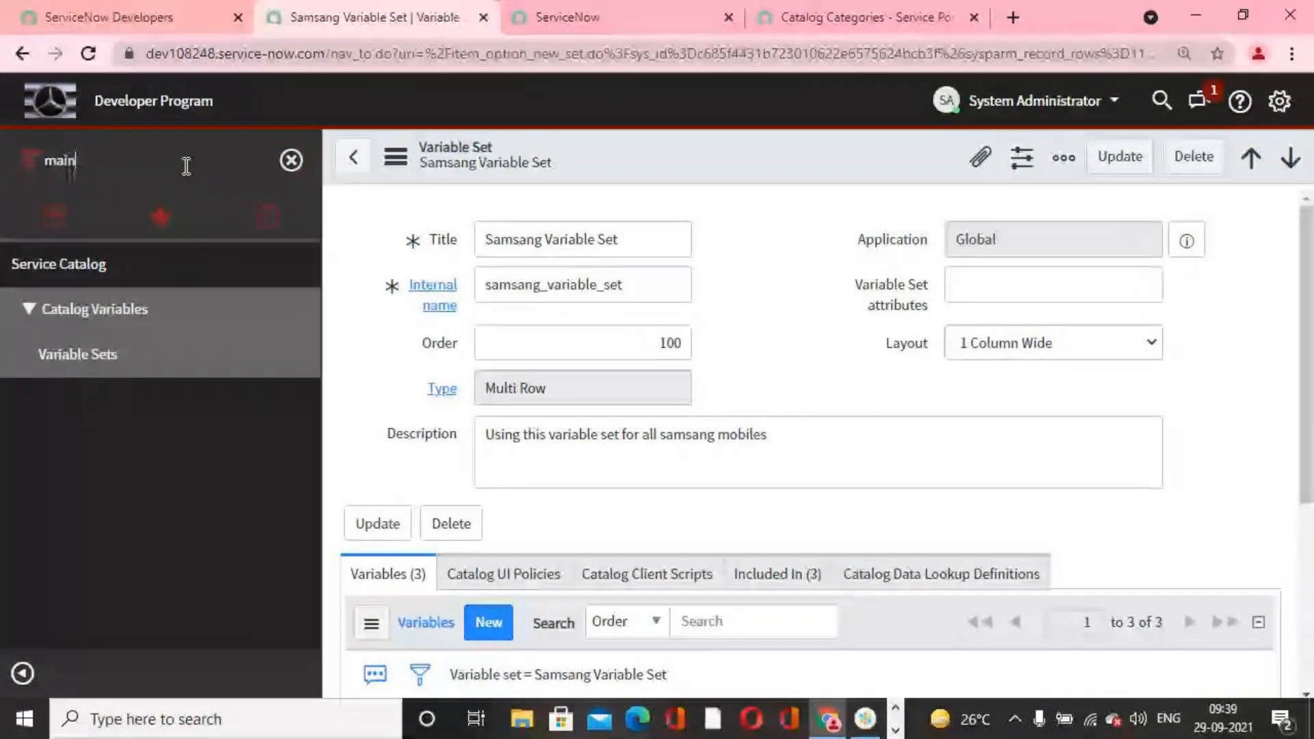
pyautogui.write('ta')
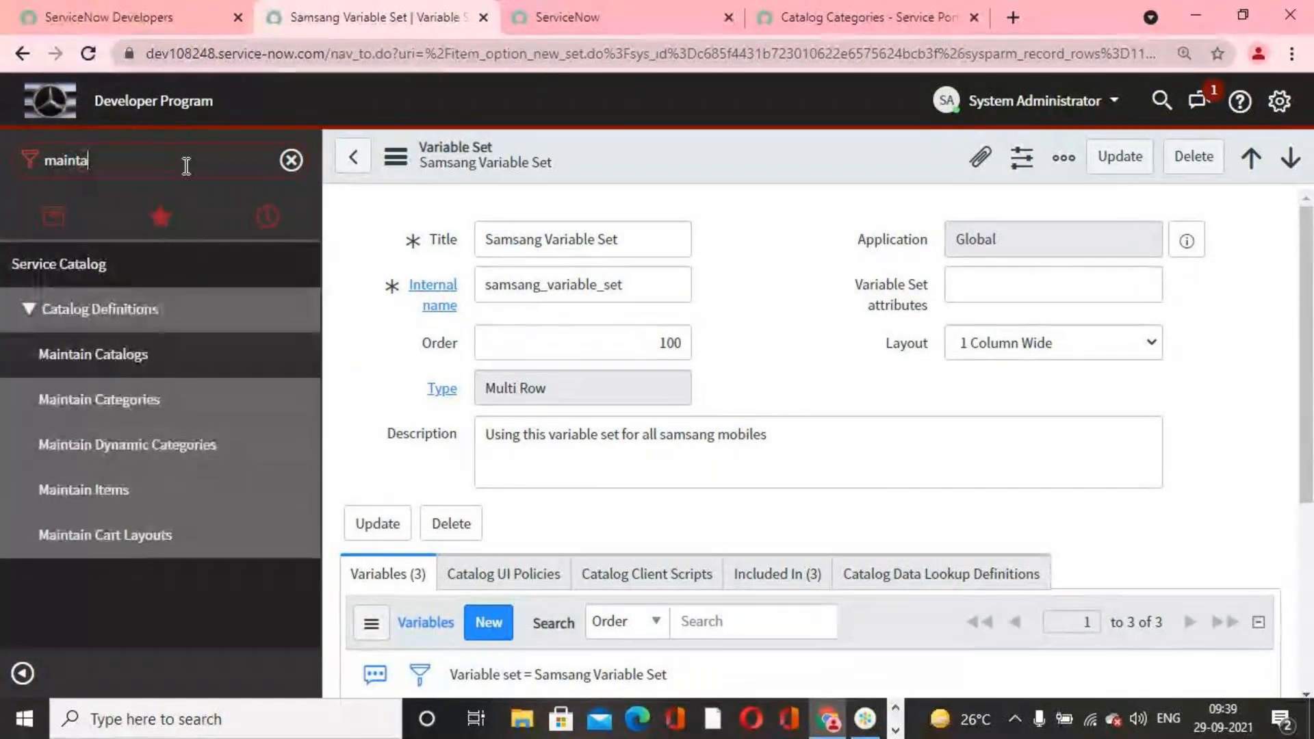
# Step: Switch to the Service Portal, browse the catalog by categories and open the Samsung Galaxy S7 Edge item down to its Samsang Variable Set
pyautogui.click(821, 15)
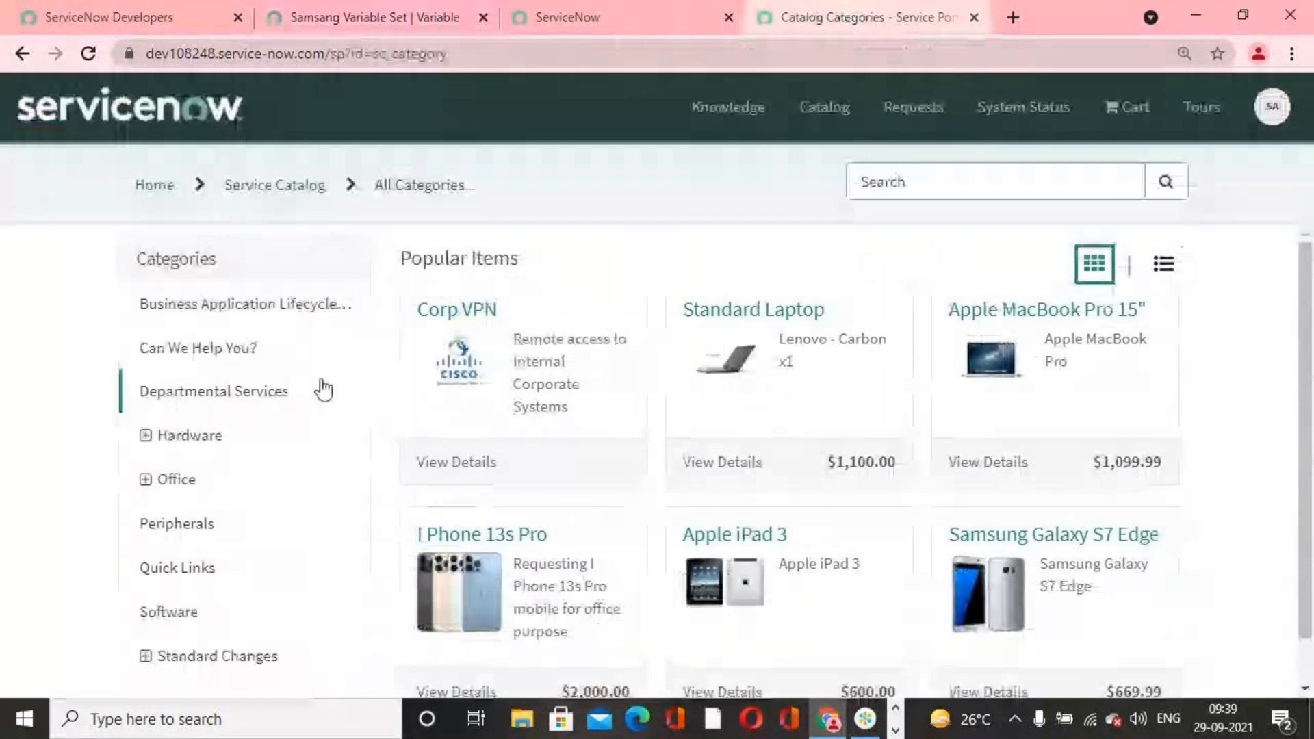
pyautogui.click(825, 107)
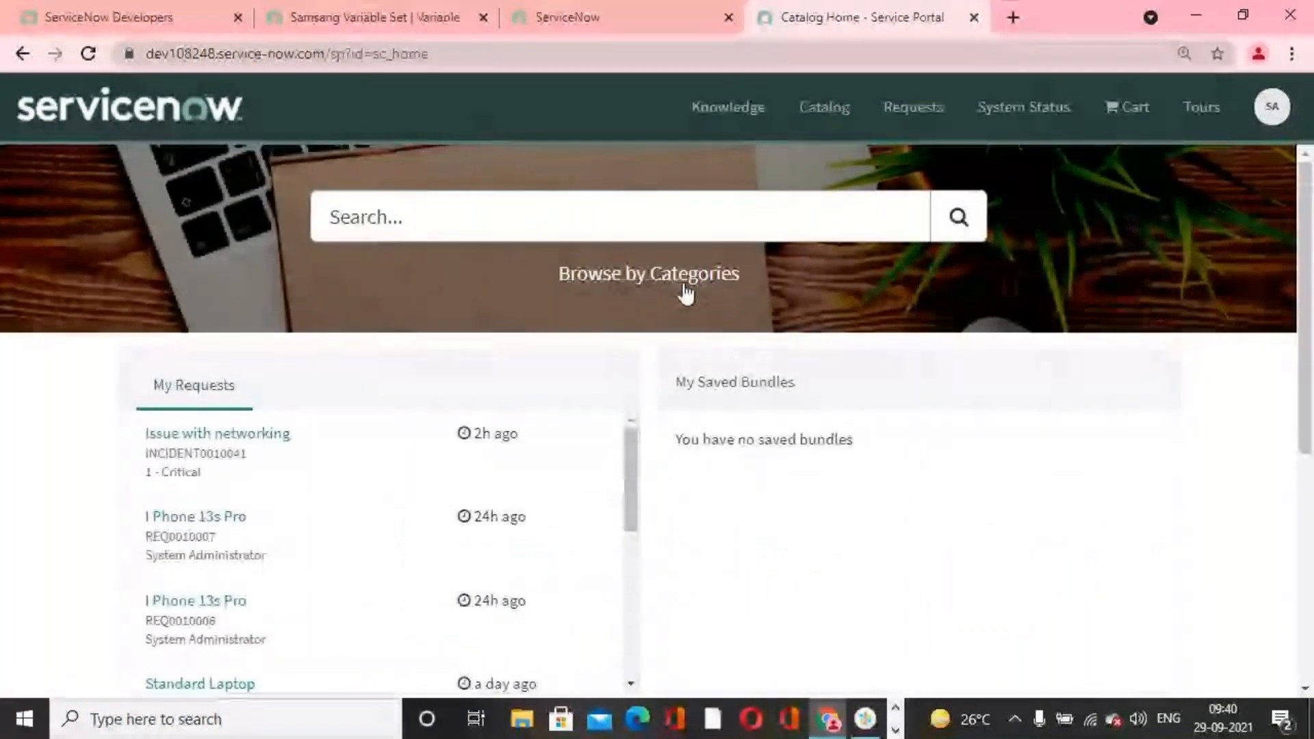
pyautogui.click(680, 277)
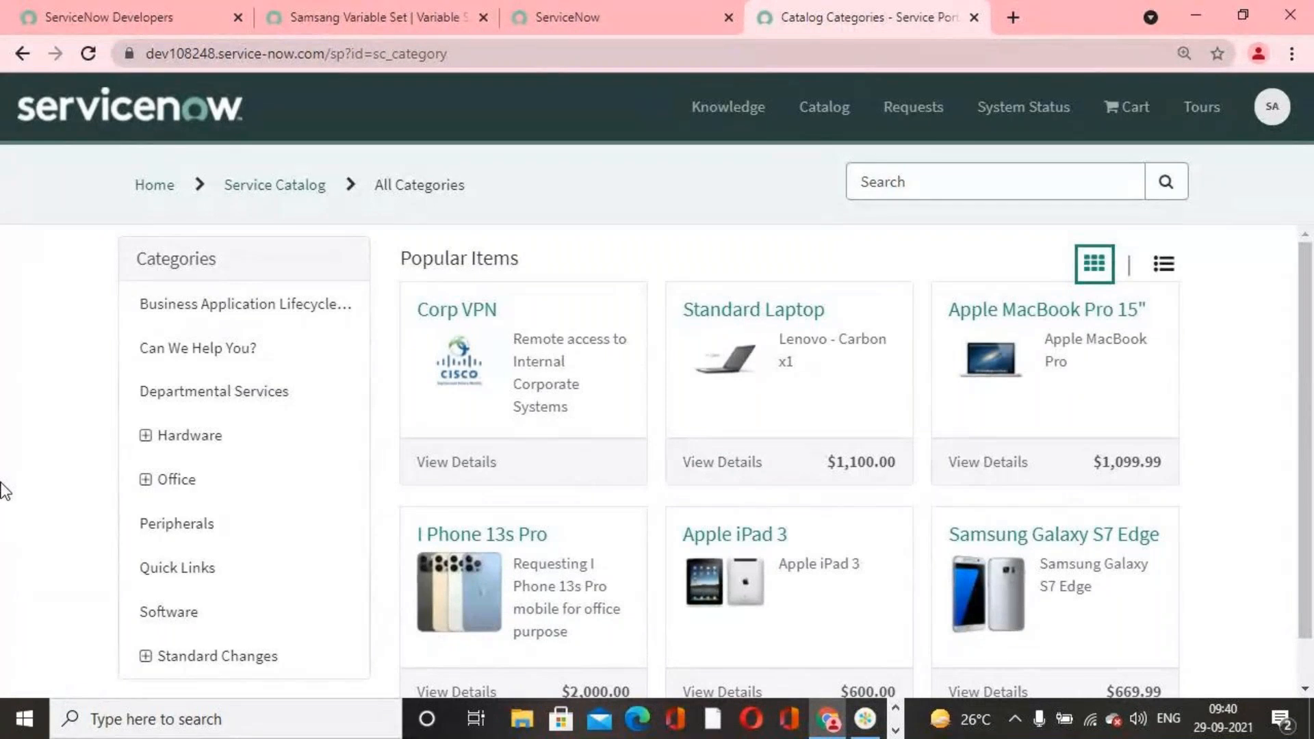
pyautogui.click(1070, 542)
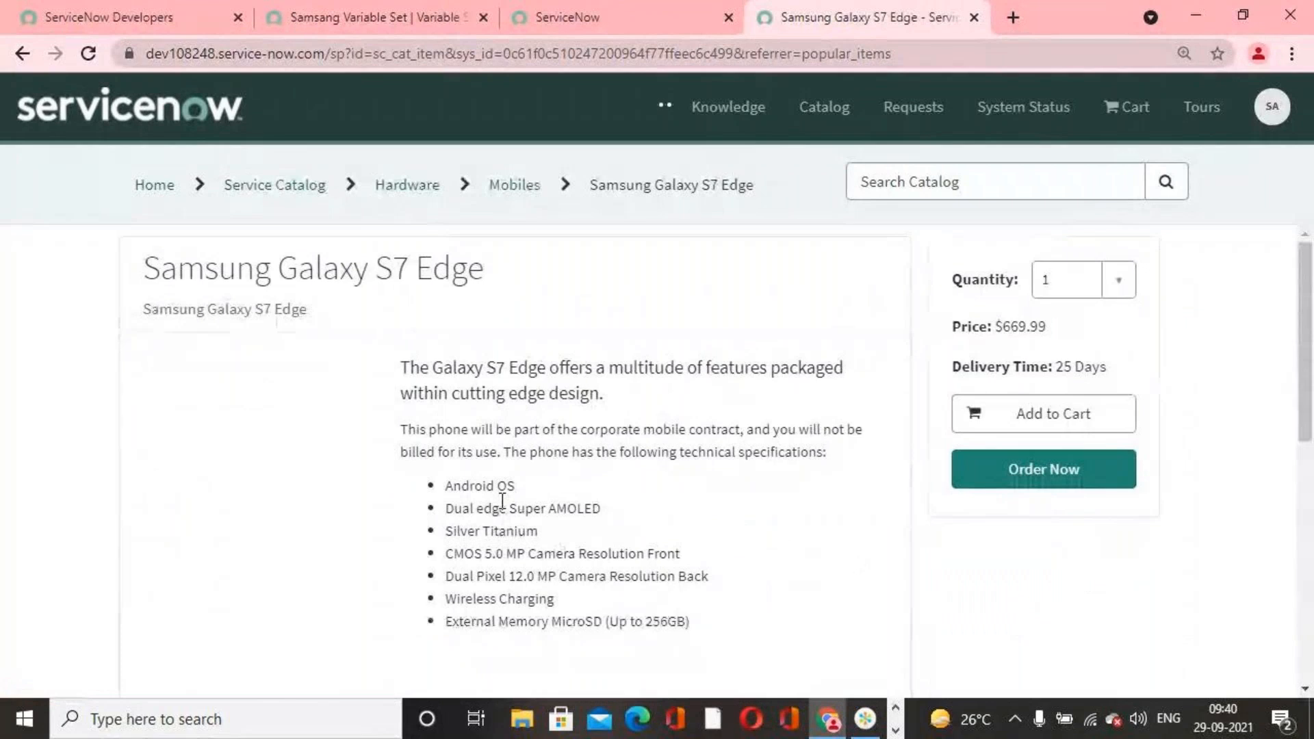
pyautogui.scroll(-6, 503, 508)
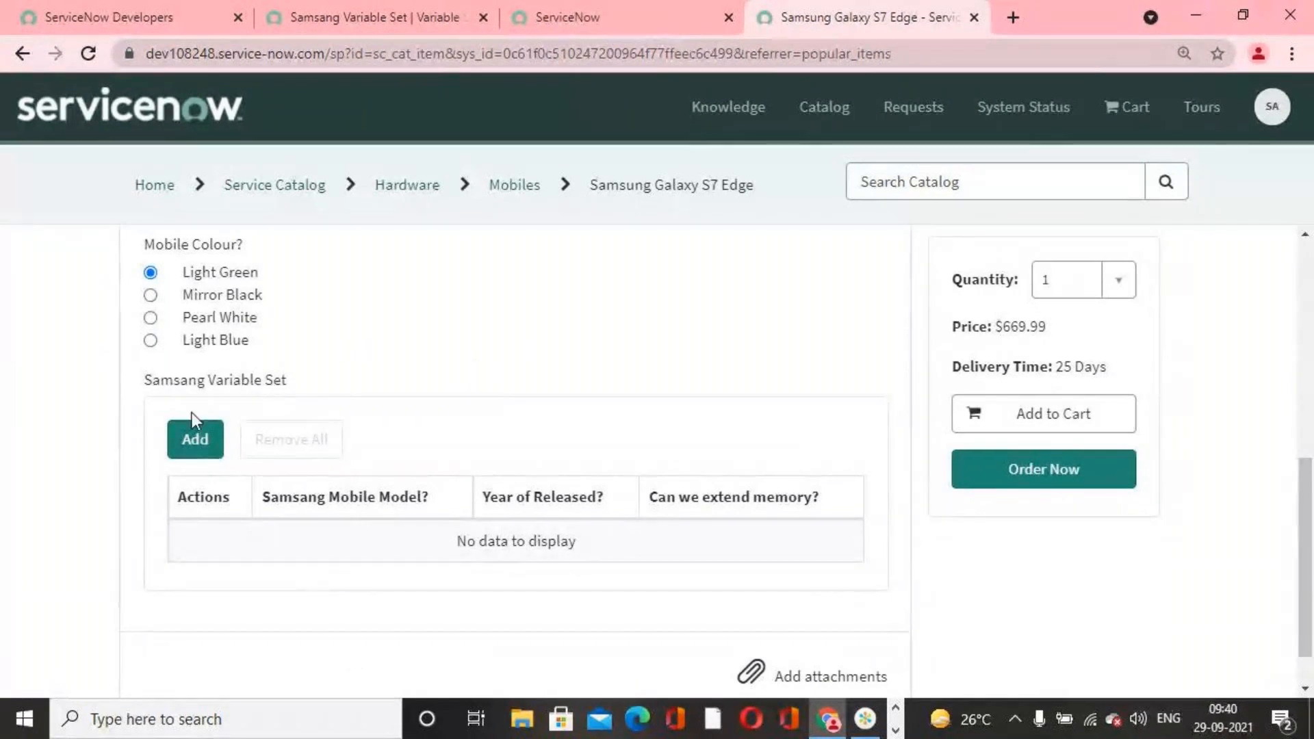
# Step: Add a row to the Samsang Variable Set with model Samsung Galaxy, release year 2020 and memory extension Yes
pyautogui.click(195, 439)
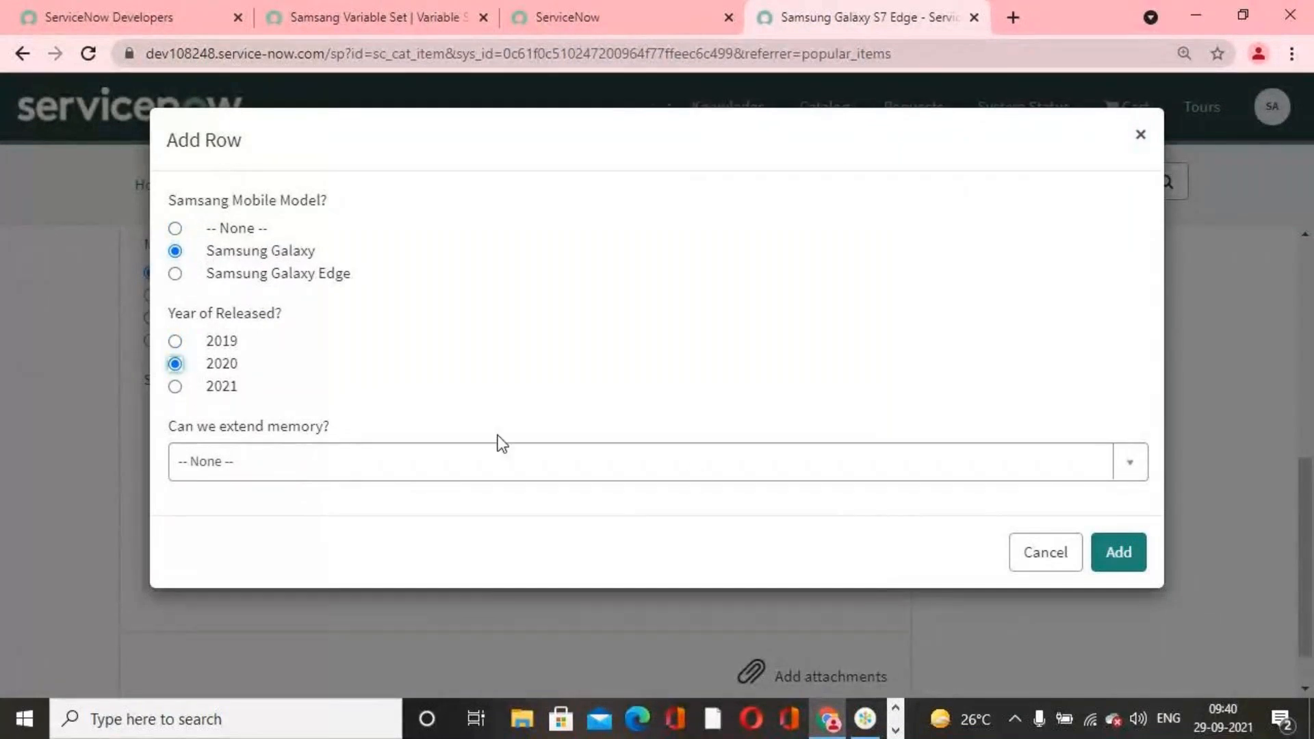
pyautogui.click(1007, 471)
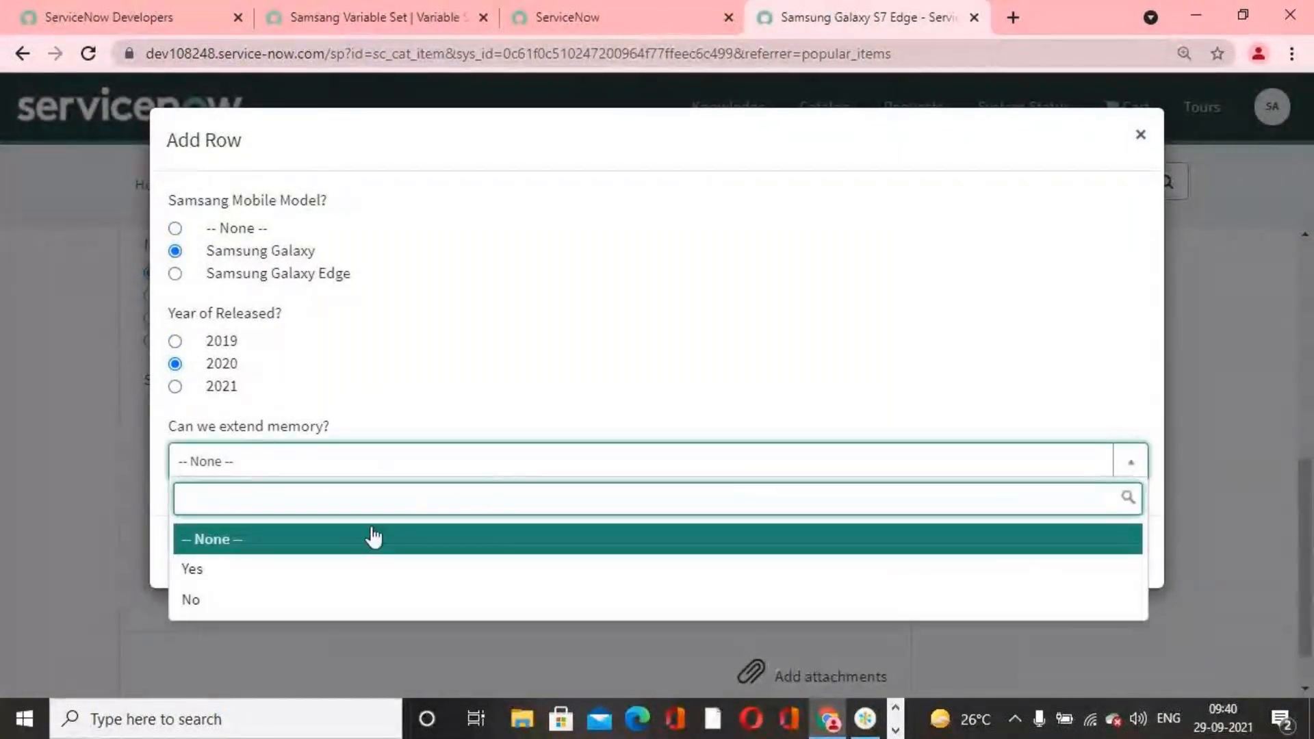
pyautogui.click(294, 575)
pyautogui.click(1115, 556)
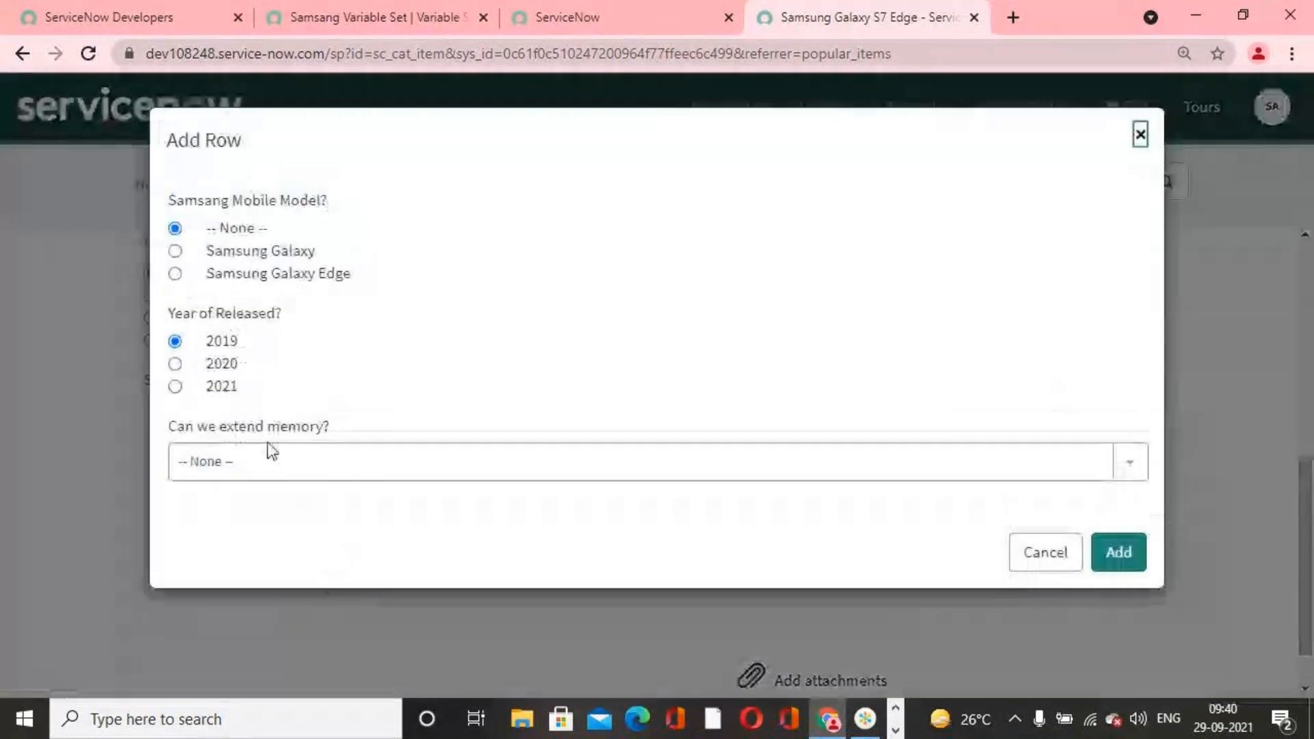
# Step: Add a second variable set row with model Samsung Galaxy Edge, release year 2021 and memory extension Yes
pyautogui.click(176, 385)
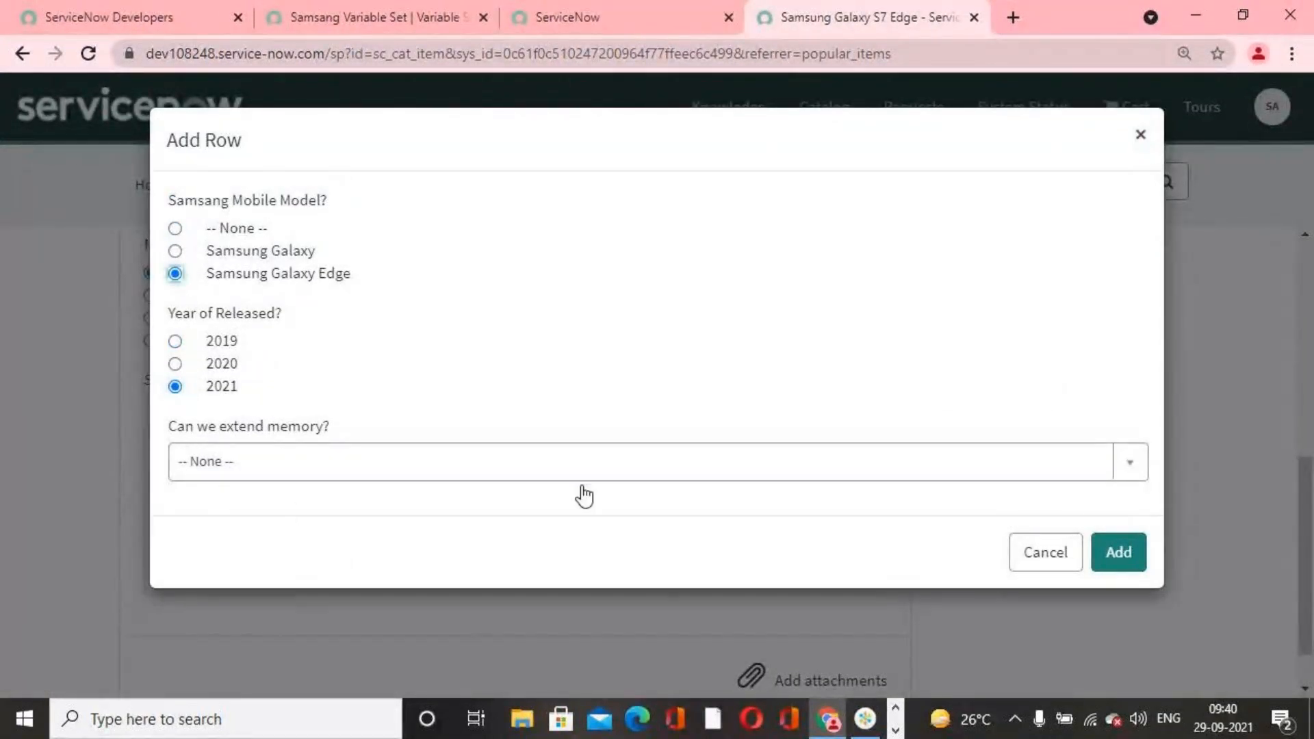
pyautogui.click(874, 466)
pyautogui.click(523, 569)
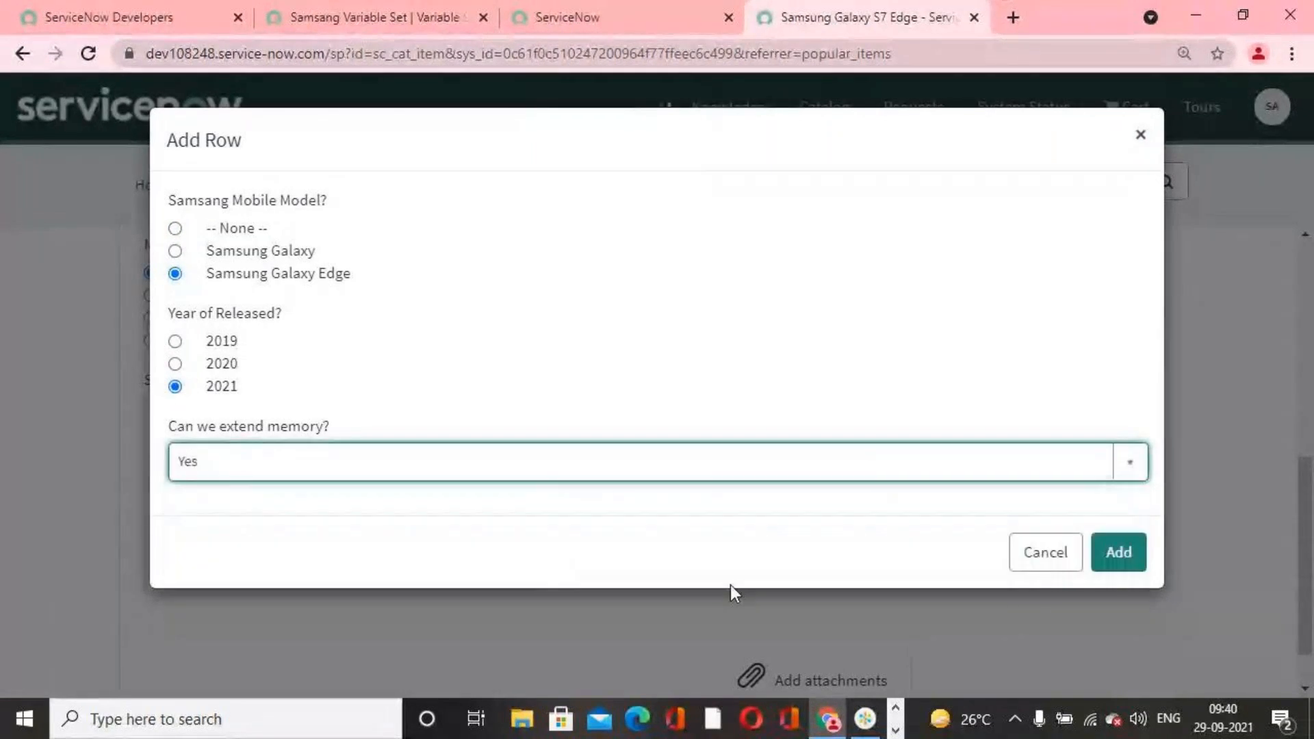
pyautogui.click(1141, 556)
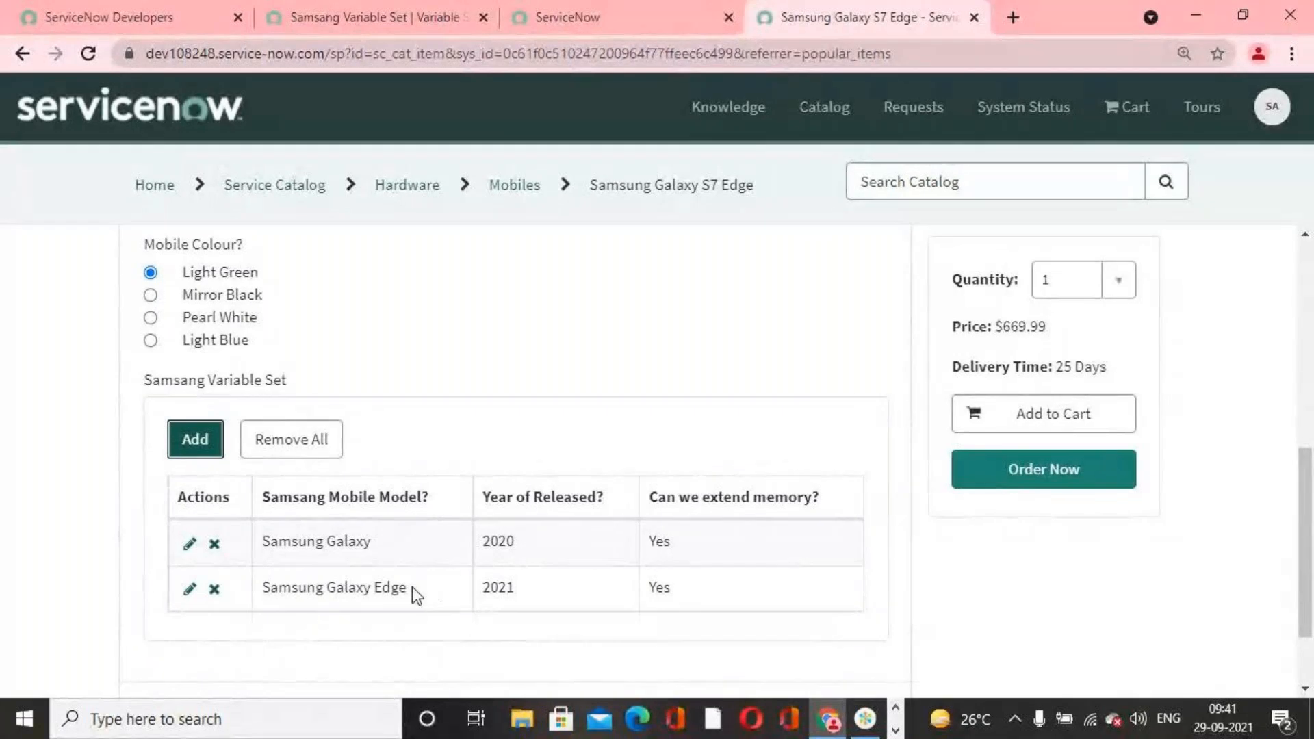
# Step: Order the Samsung Galaxy S7 Edge with the entered rows and complete the checkout
pyautogui.scroll(3, 945, 561)
pyautogui.scroll(-3, 946, 560)
pyautogui.click(1046, 471)
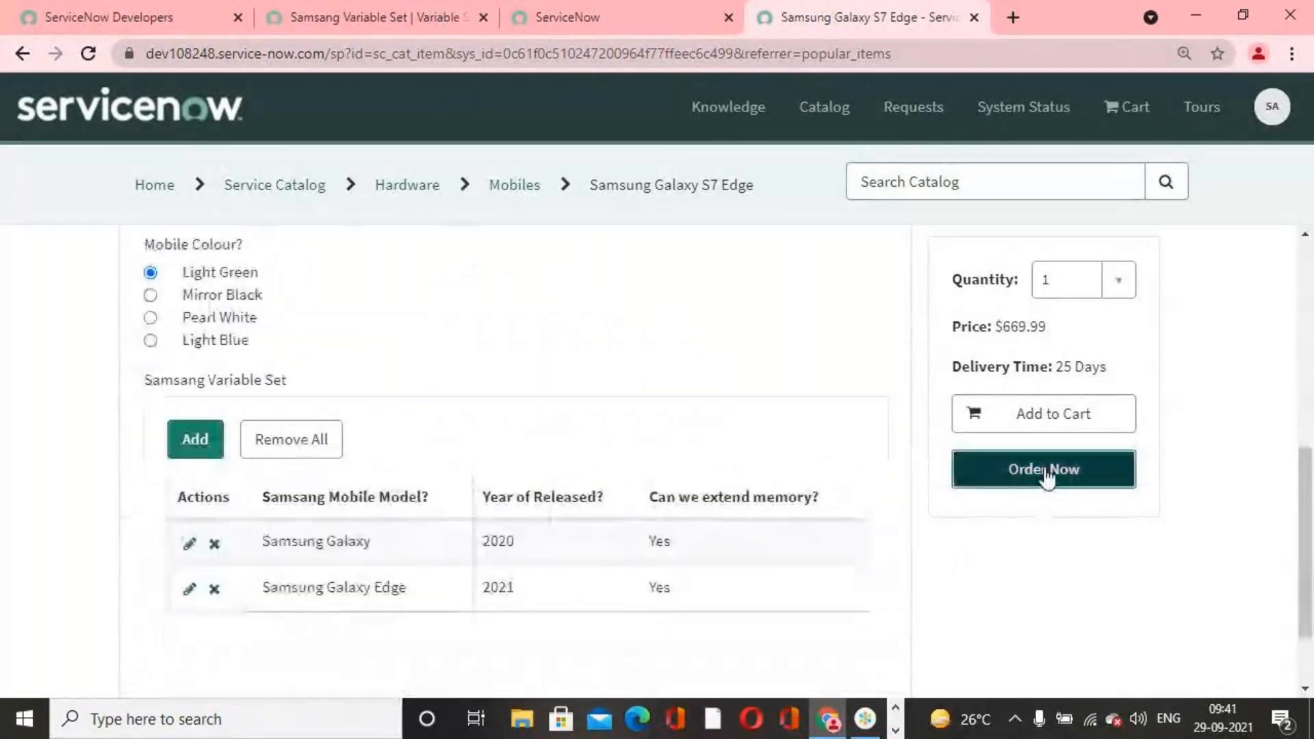
pyautogui.click(957, 429)
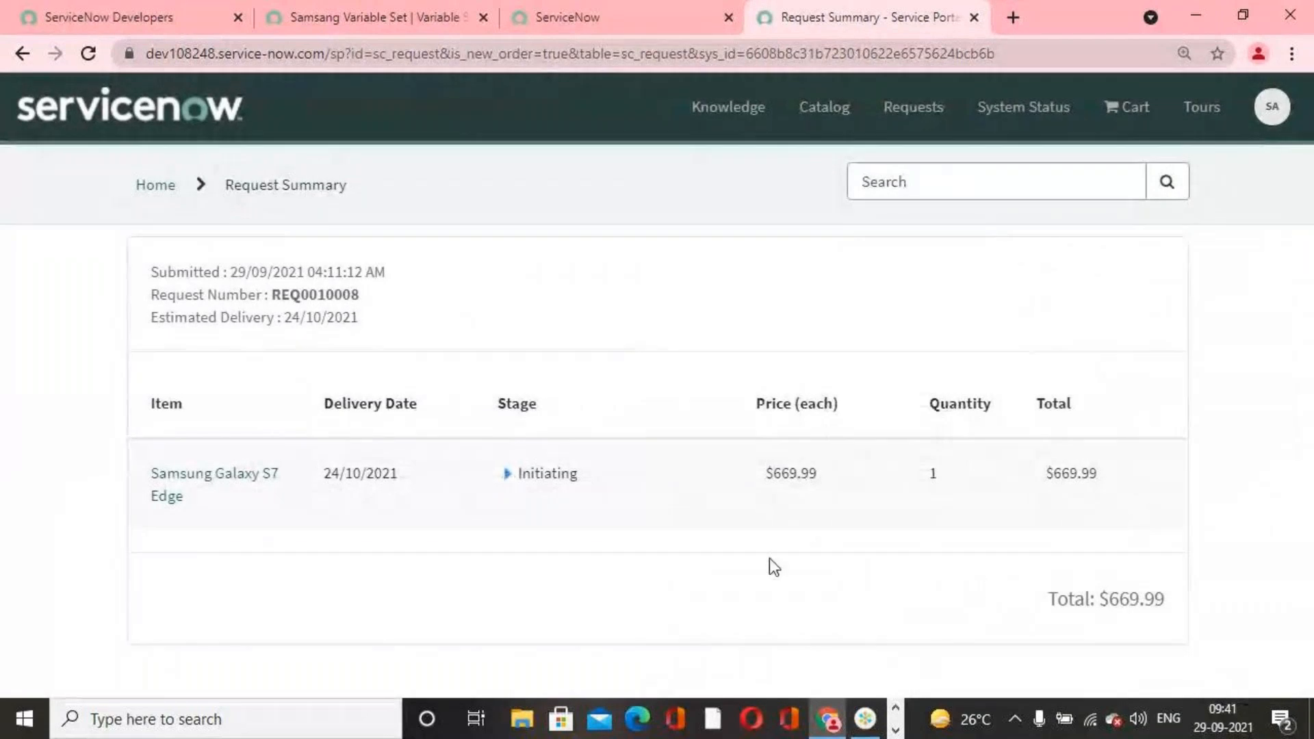
# Step: Expand the ordered item's stages in the request summary, review the approval and fulfillment stages, and collapse them again
pyautogui.click(507, 473)
pyautogui.scroll(-5, 742, 502)
pyautogui.scroll(1, 742, 502)
pyautogui.scroll(4, 746, 510)
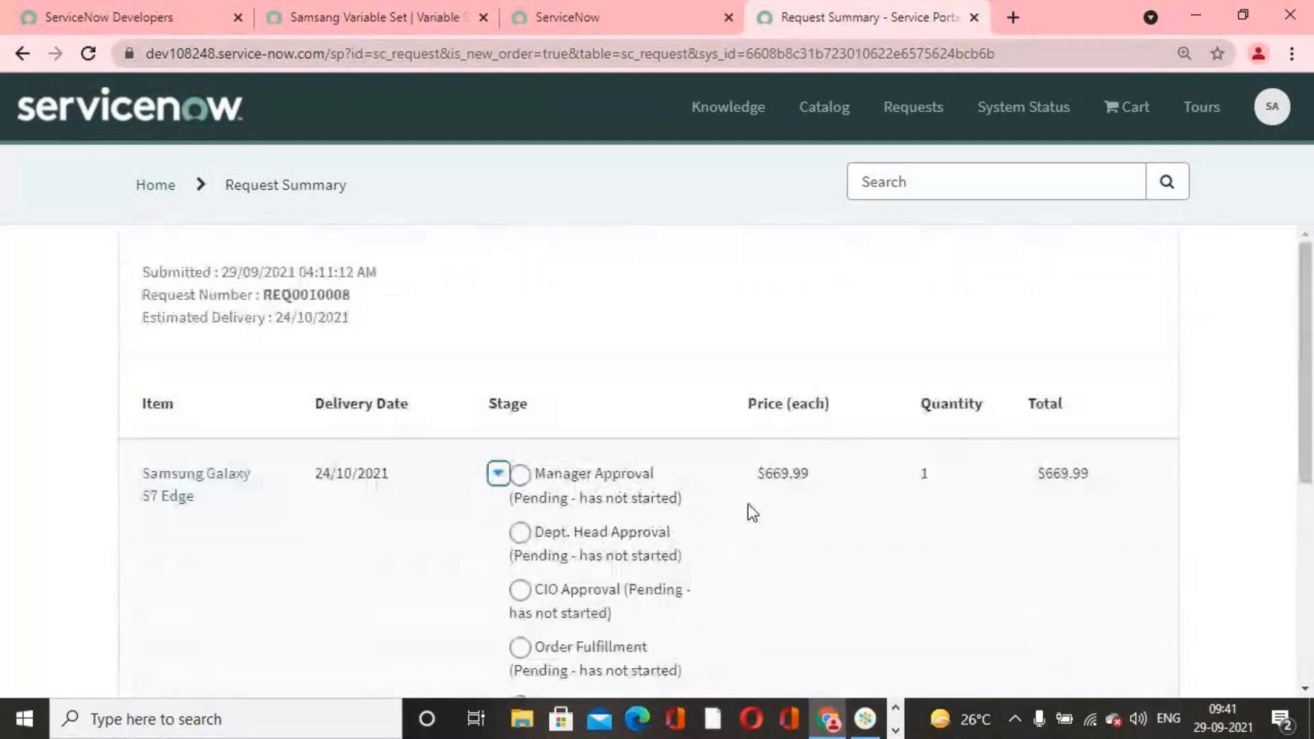
pyautogui.click(505, 474)
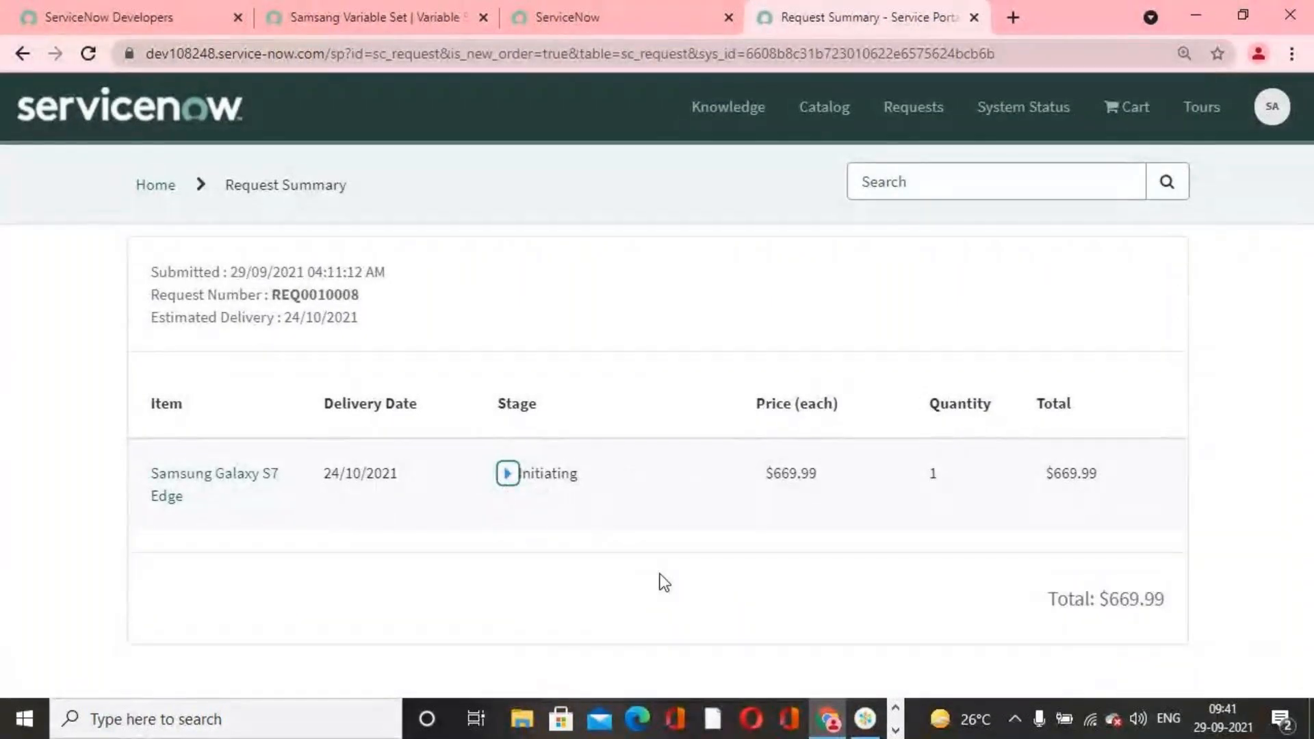
# Step: Return to the Samsang Variable Set record and review its details and variables
pyautogui.click(615, 22)
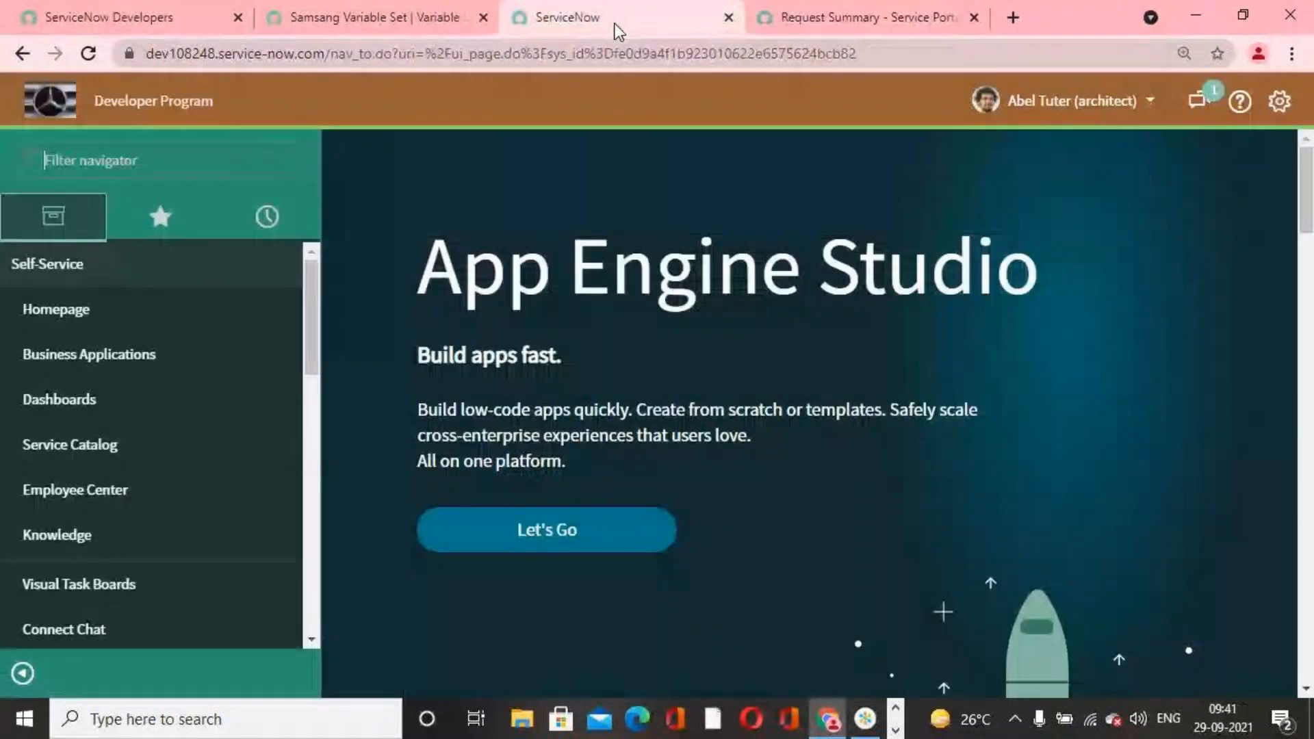
pyautogui.click(401, 26)
pyautogui.scroll(-5, 781, 523)
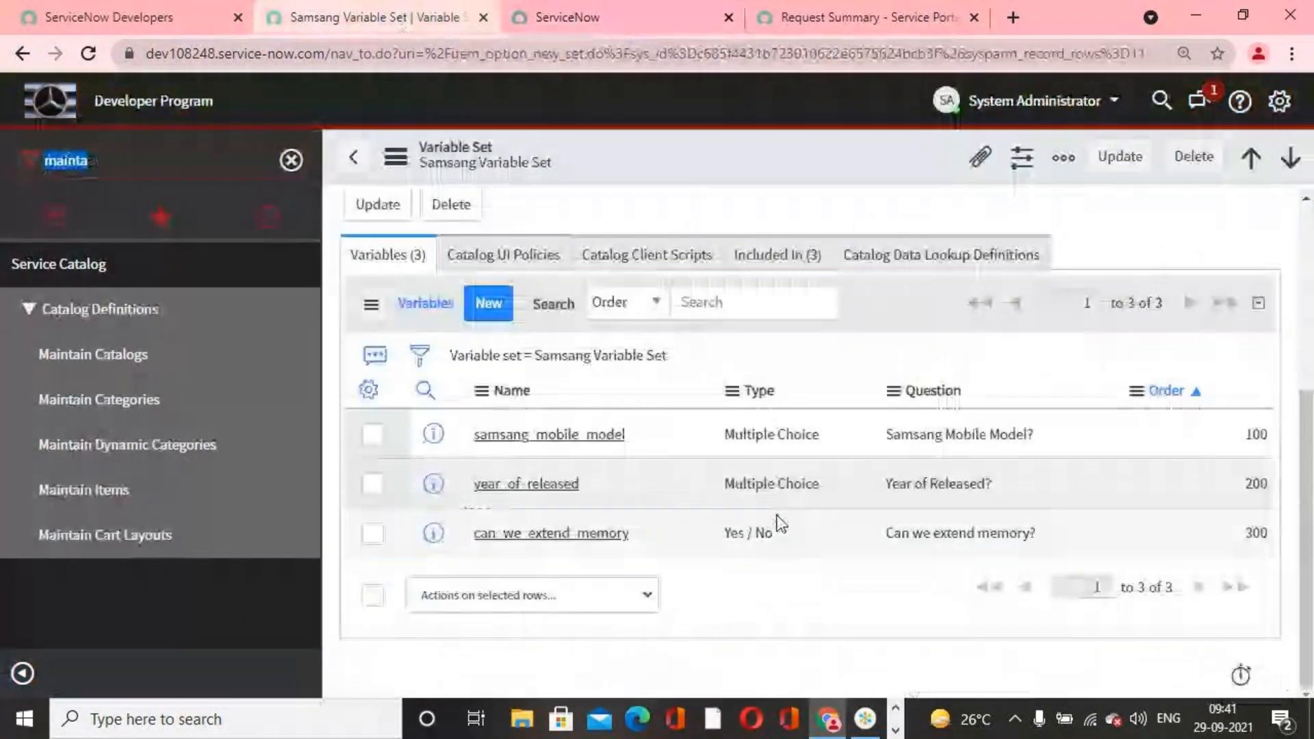
pyautogui.scroll(5, 741, 578)
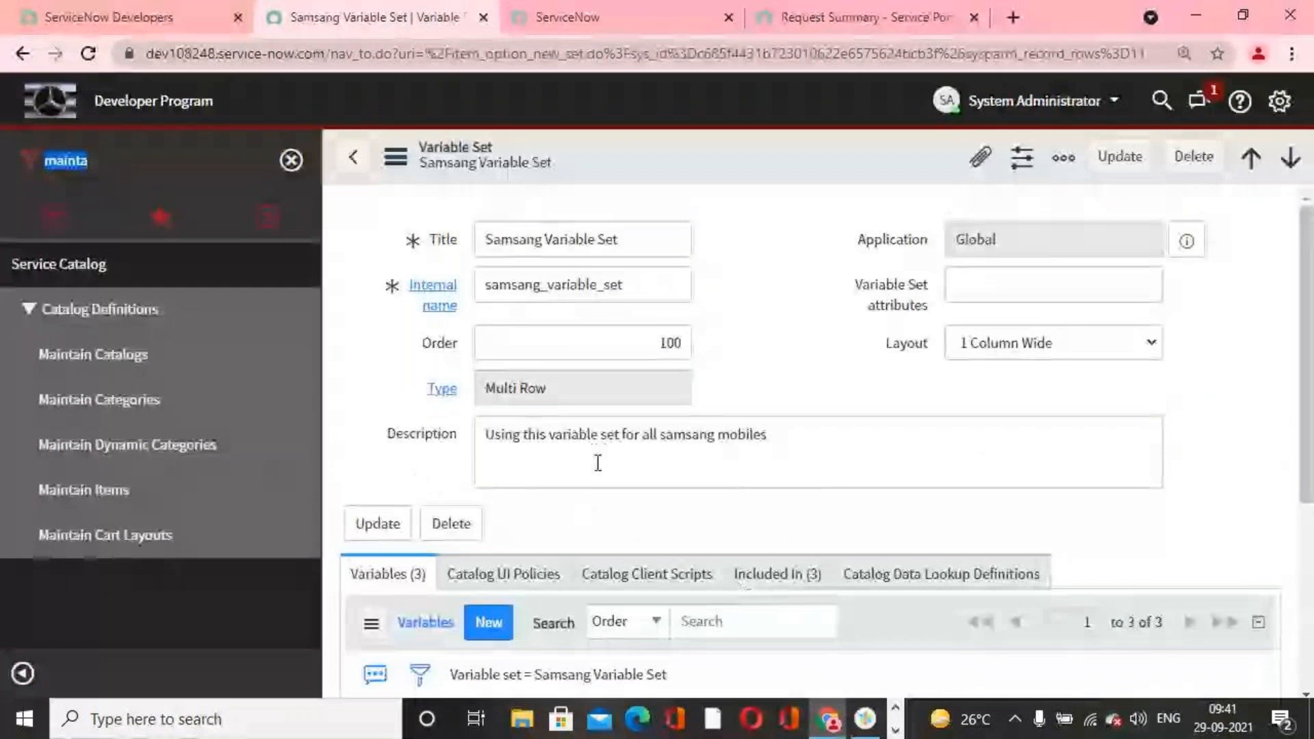
pyautogui.scroll(-5, 954, 381)
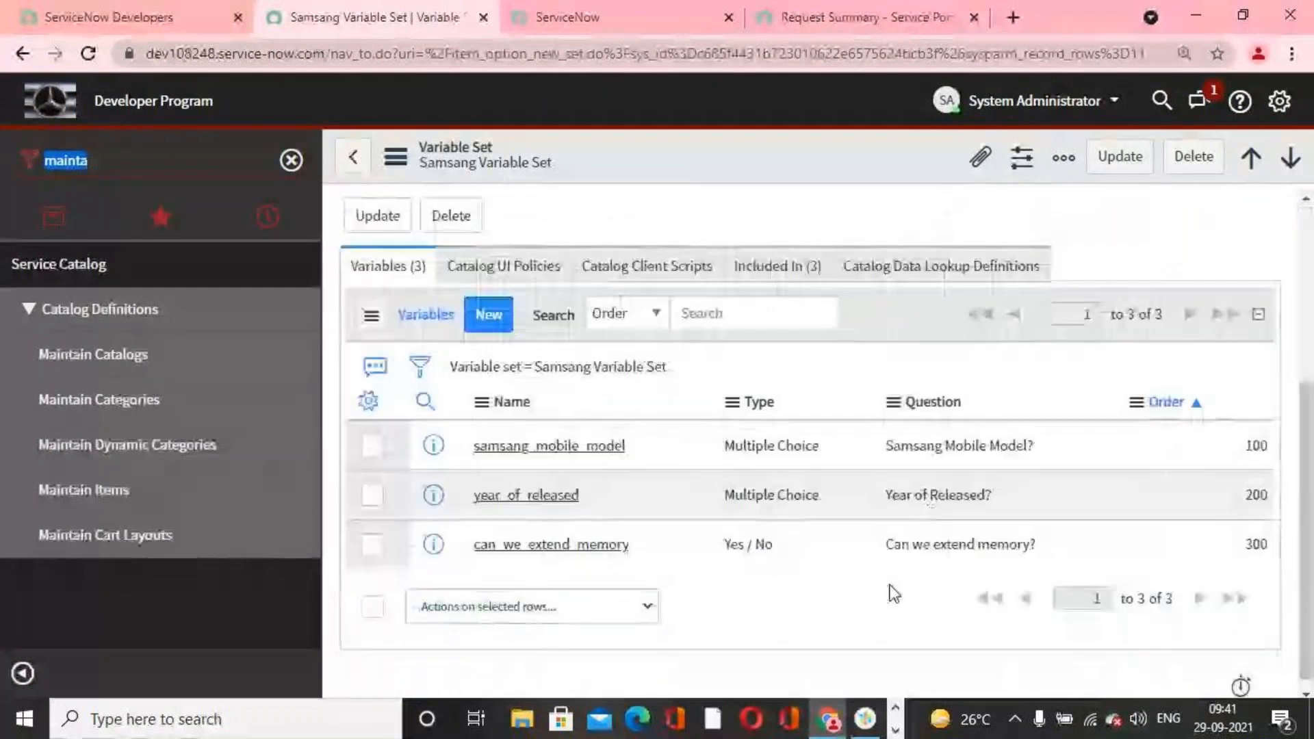
pyautogui.scroll(5, 894, 592)
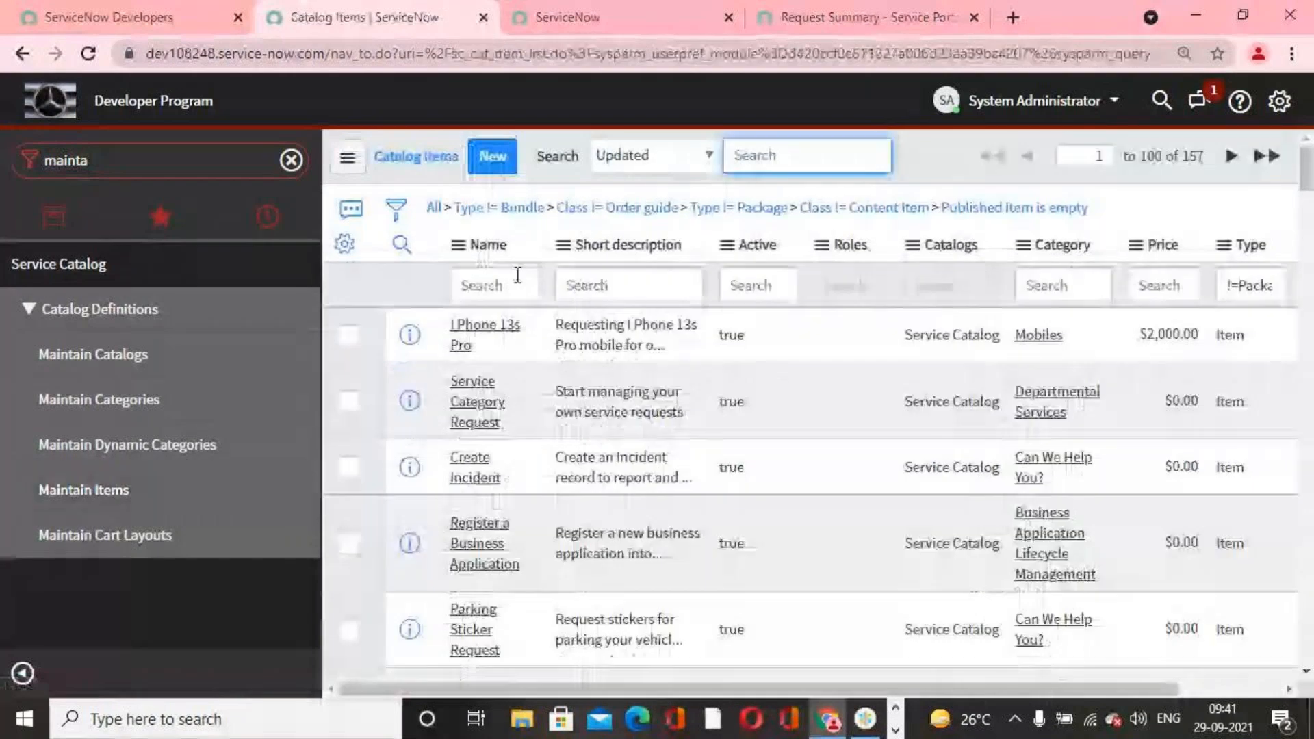
# Step: Filter the Maintain Items list by the name samsung and open the Samsung Galaxy S7 catalog item
pyautogui.click(511, 279)
pyautogui.write('samsun')
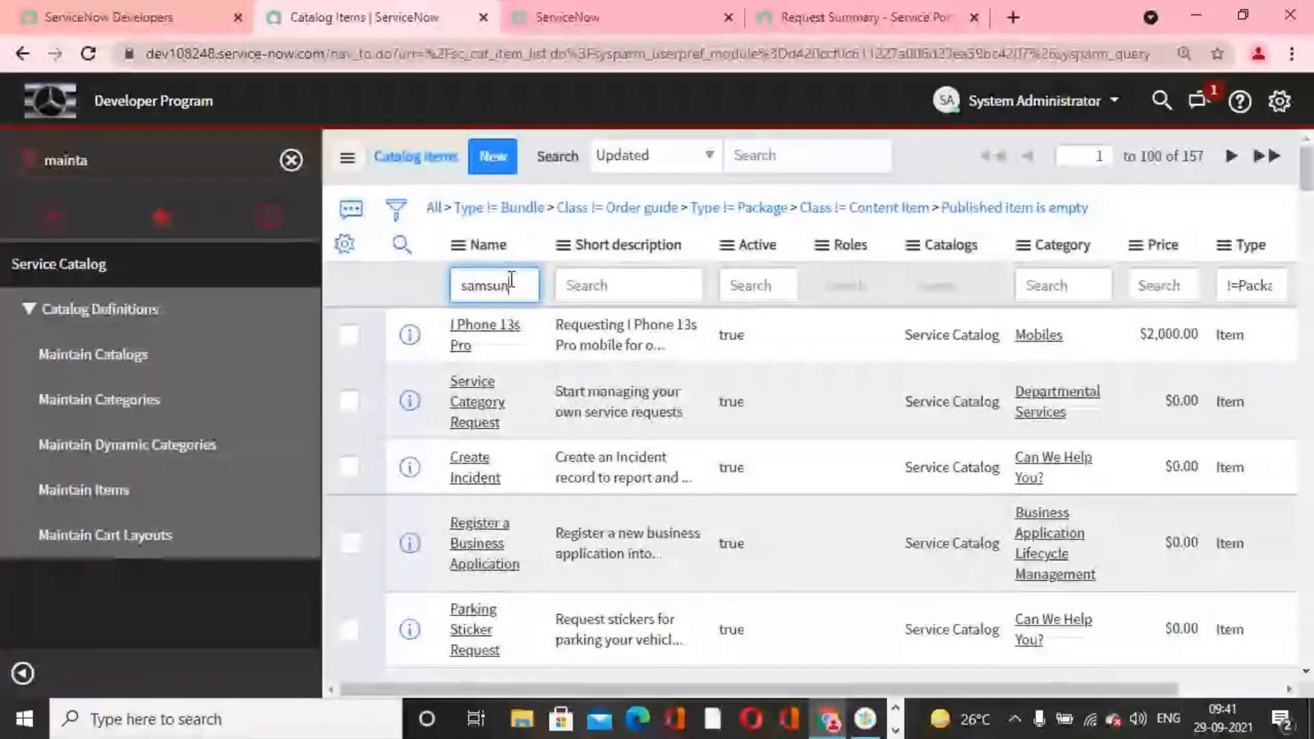
pyautogui.write('g')
pyautogui.press('Return')
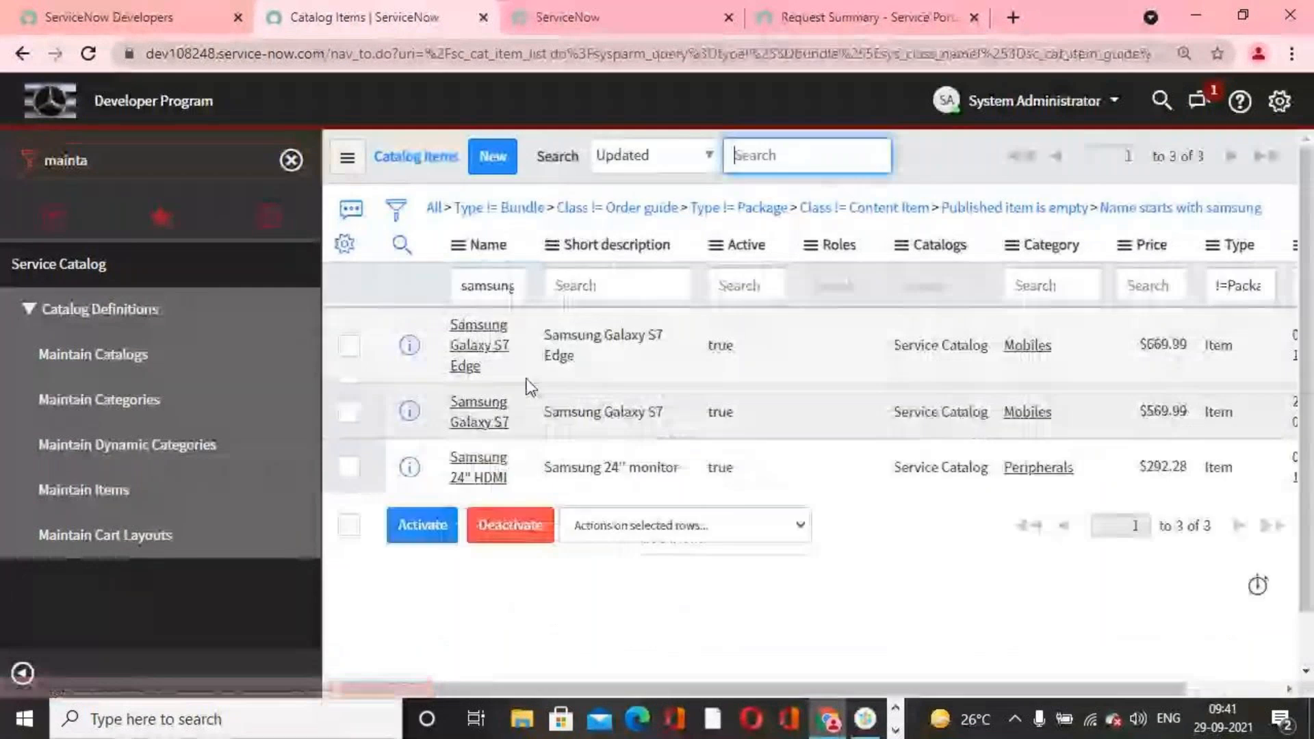
pyautogui.click(469, 426)
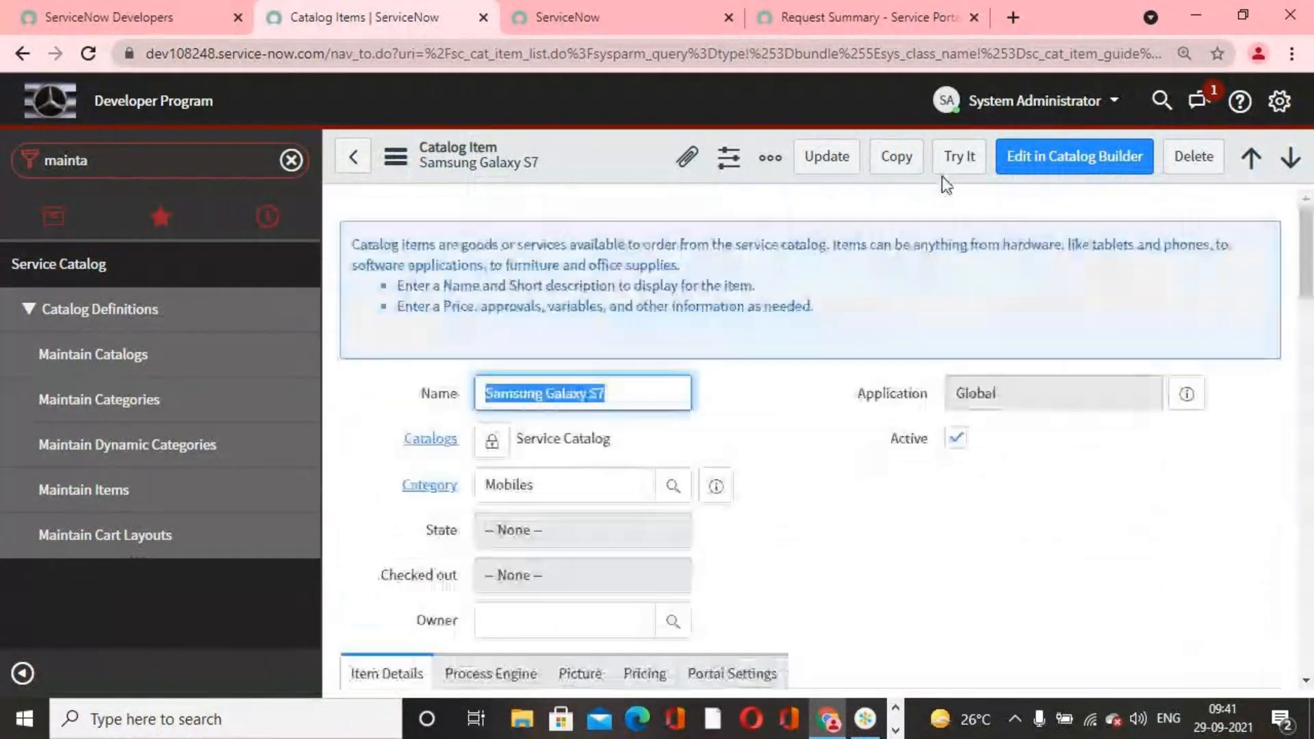
# Step: Preview the Samsung Galaxy S7 order form with Try It and check its Samsang Variable Set section
pyautogui.click(957, 159)
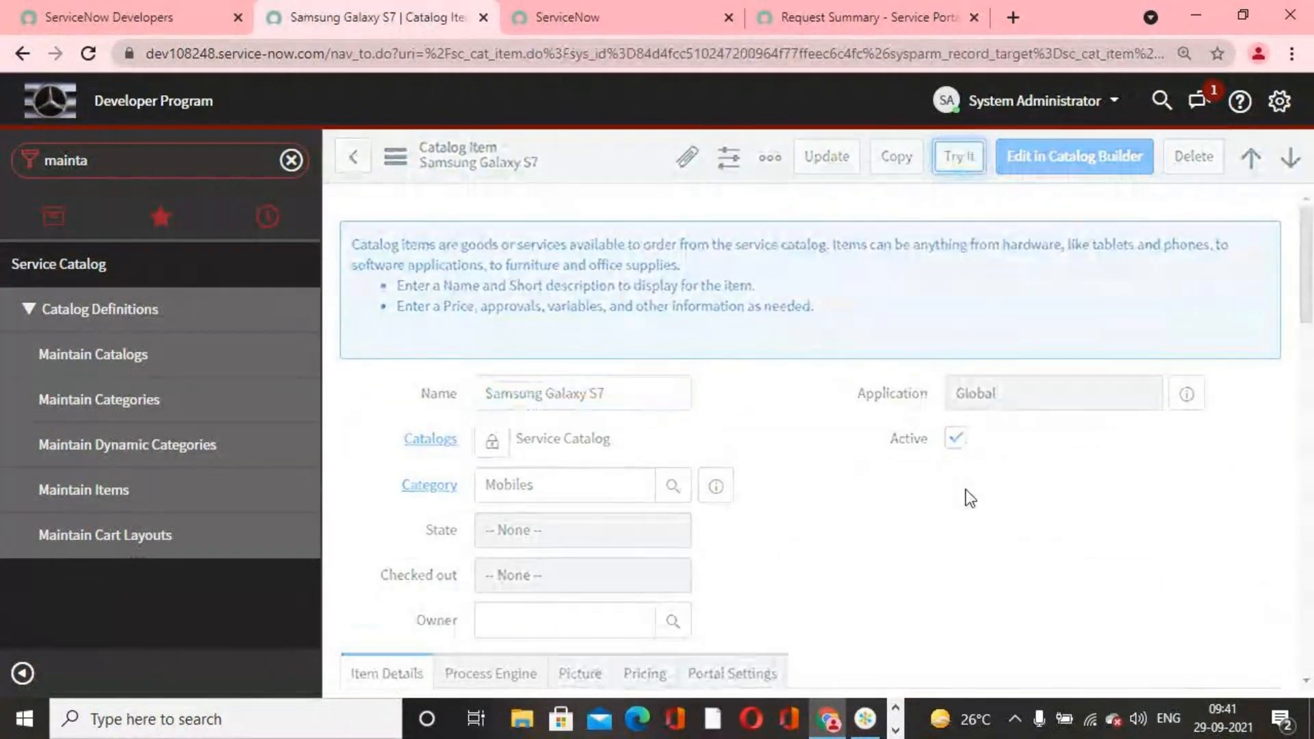
pyautogui.scroll(-2, 910, 497)
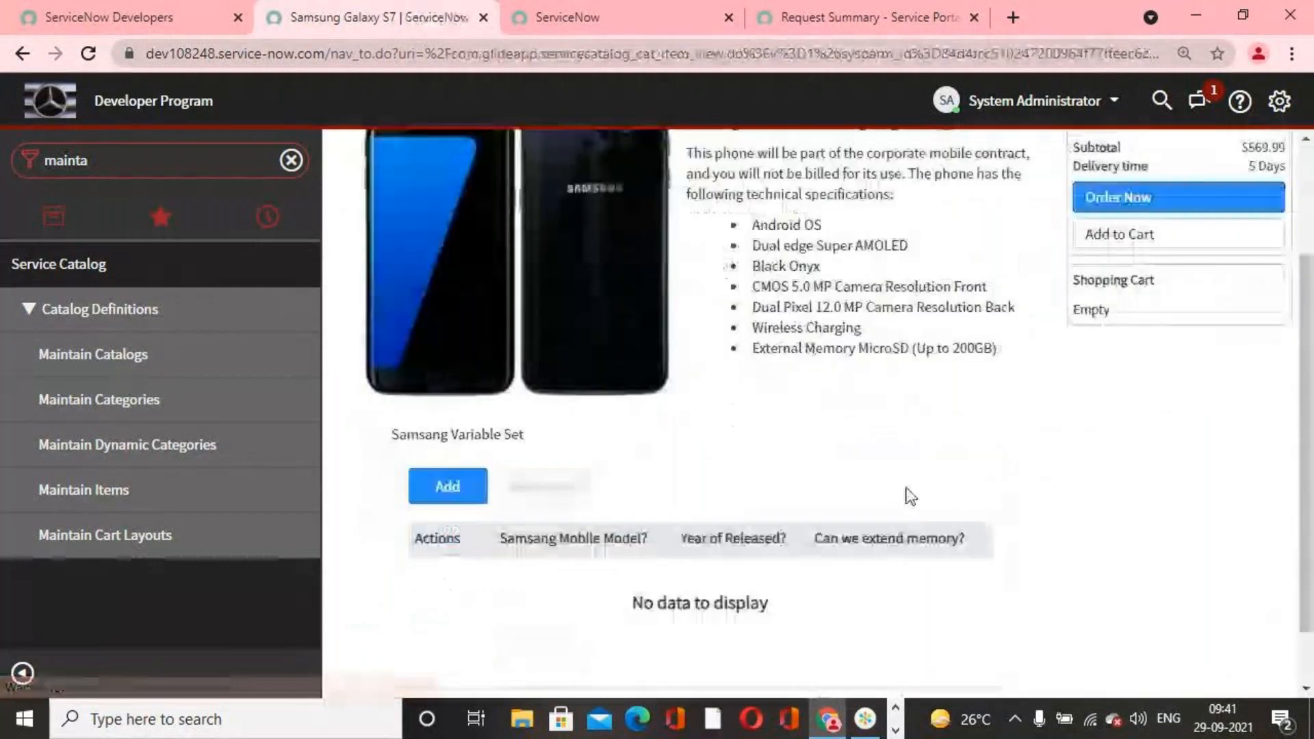
pyautogui.scroll(2, 769, 495)
# Step: Filter the catalog items for samsung again and try the Samsung 24" HDMI item to check its Samsang Variable Set section
pyautogui.click(347, 159)
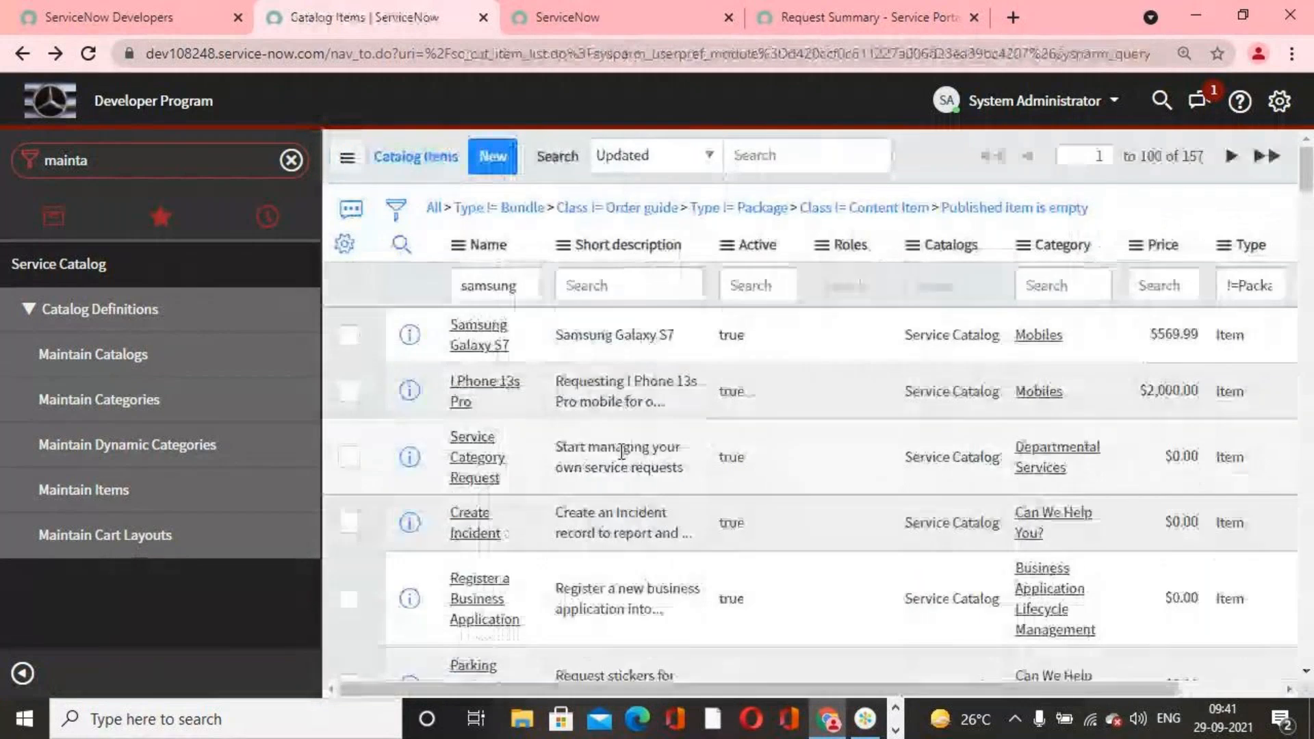
pyautogui.click(534, 287)
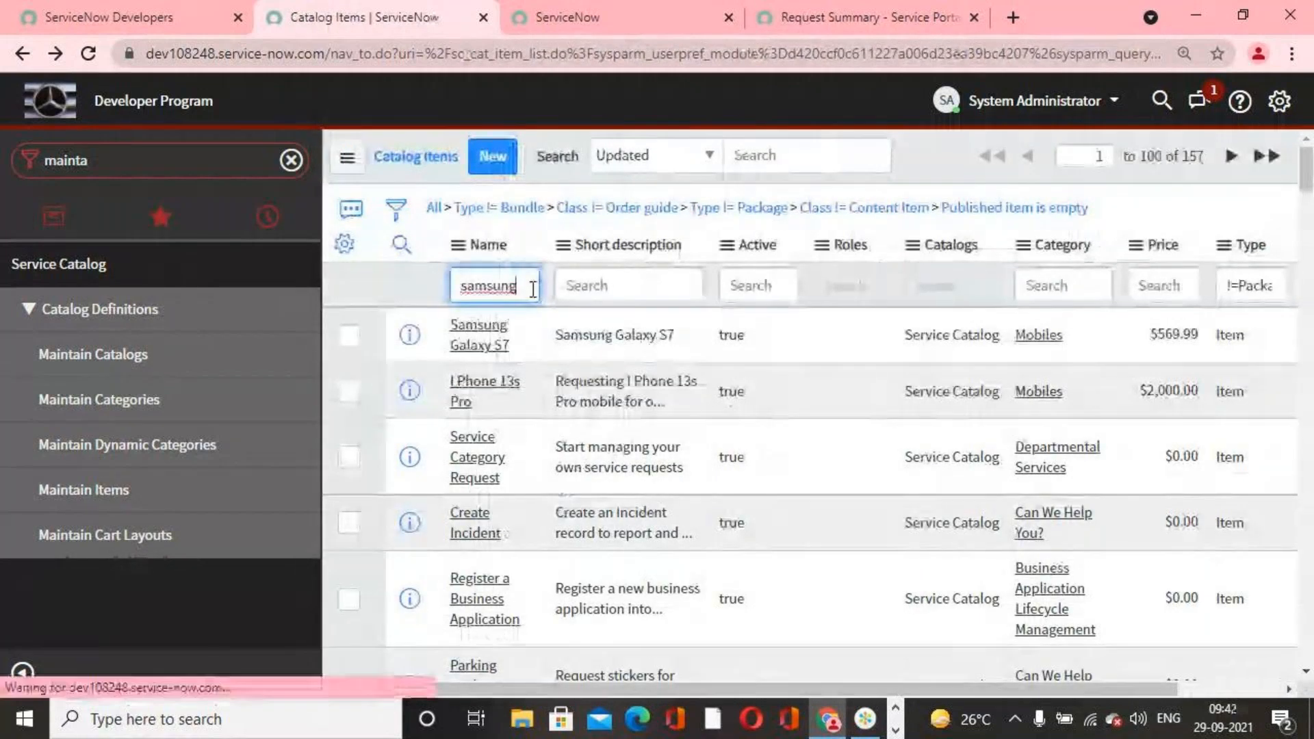
pyautogui.press('Return')
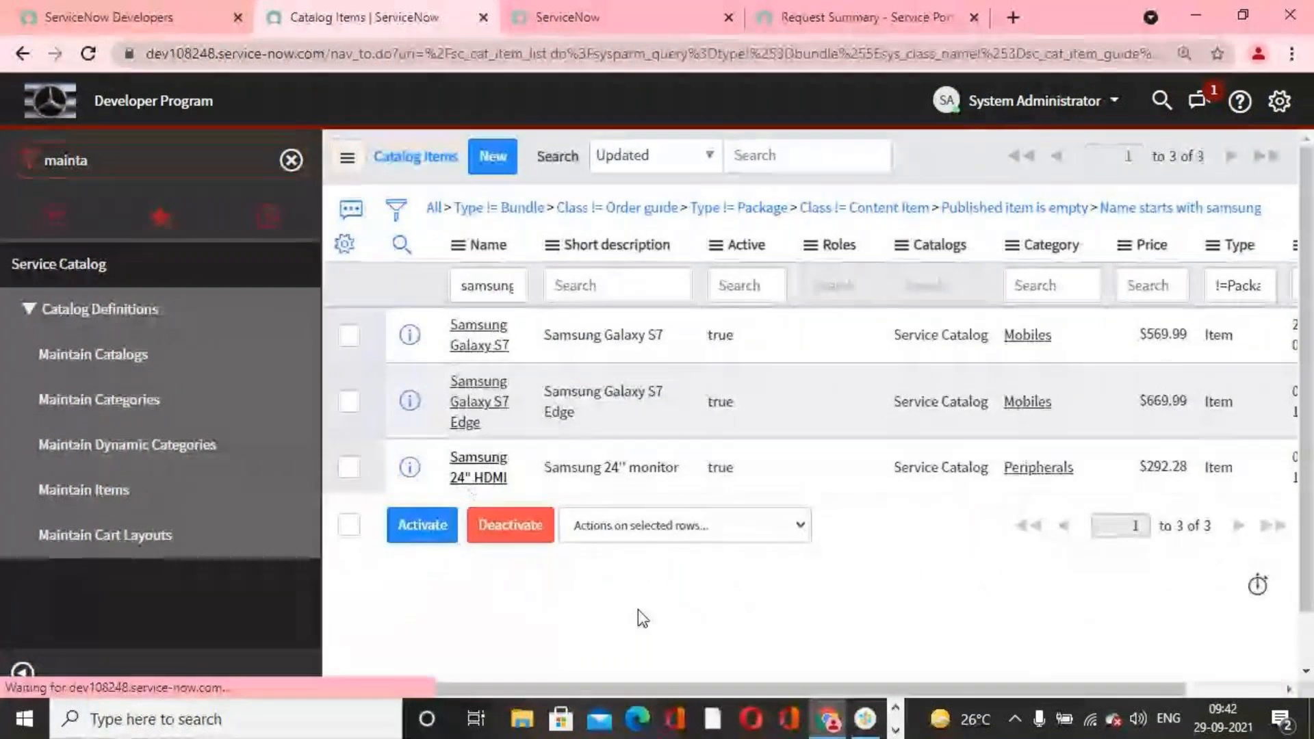
pyautogui.click(477, 477)
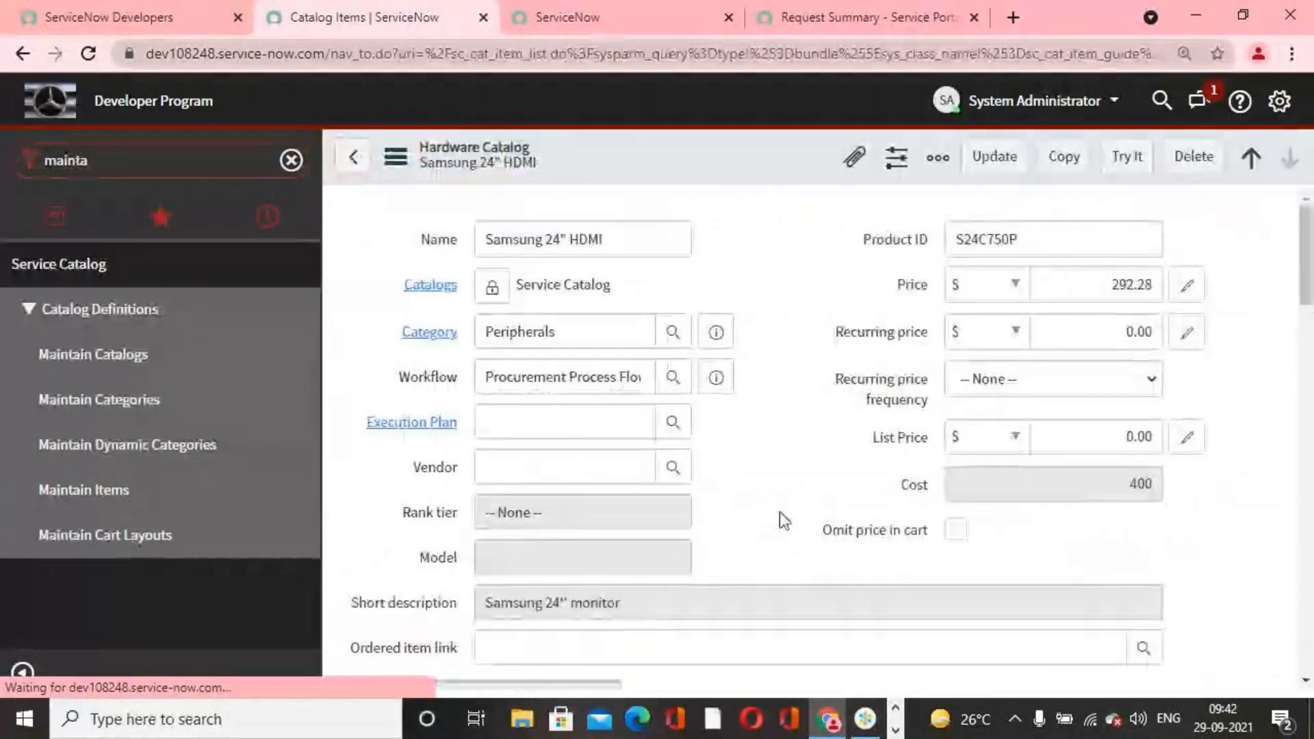
pyautogui.click(1127, 156)
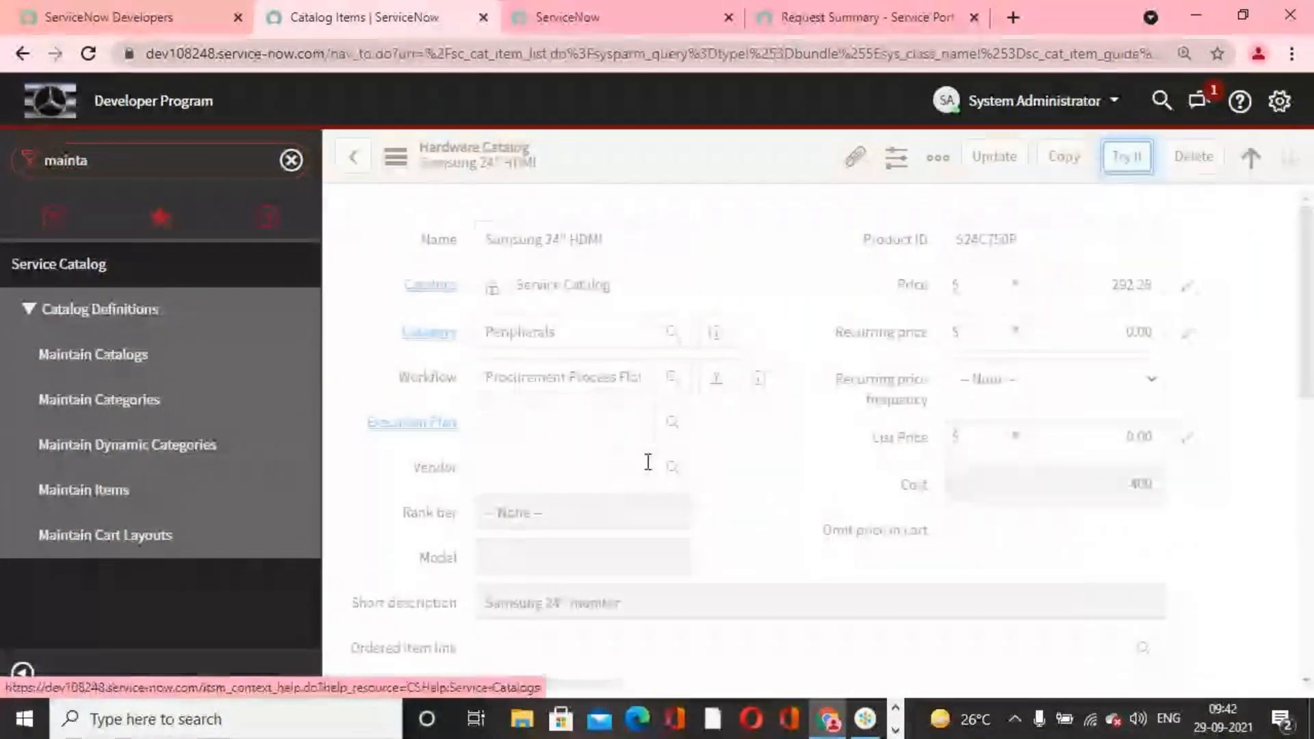
pyautogui.scroll(-3, 779, 498)
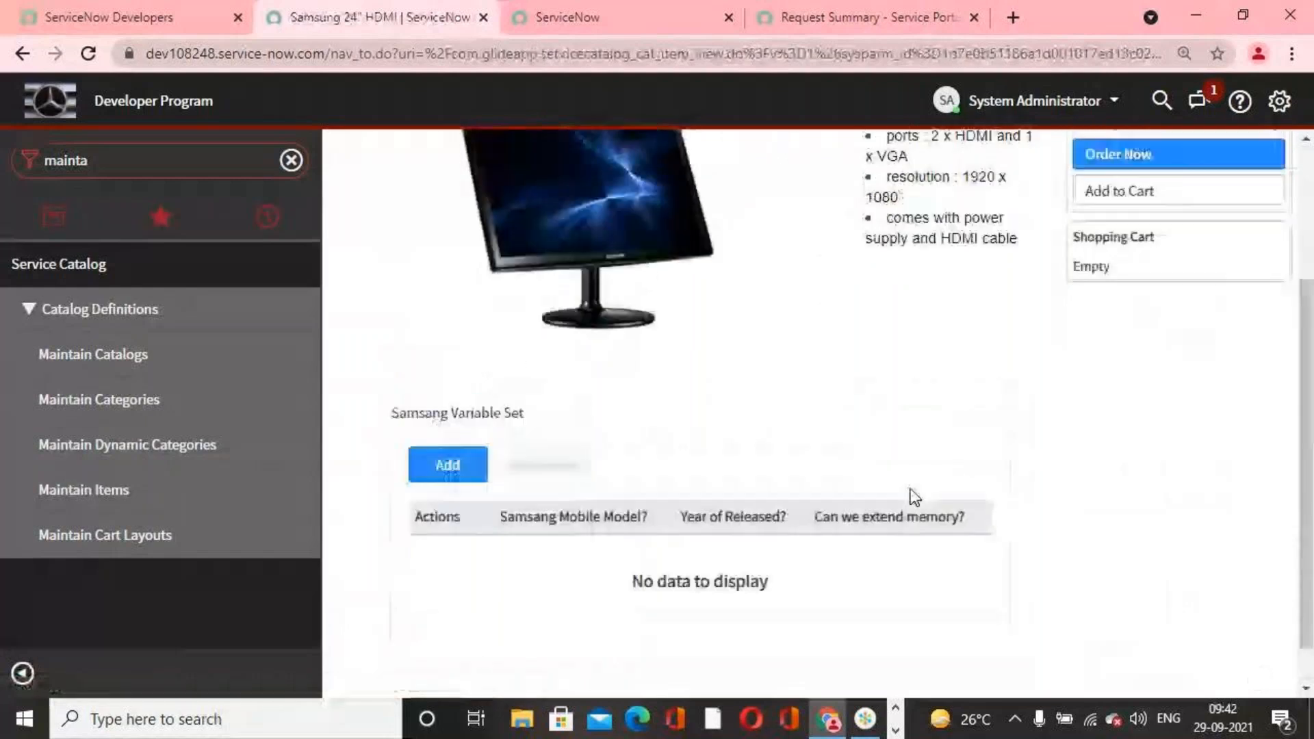
# Step: Filter the navigator for variable sets and open the Variable Sets list
pyautogui.scroll(3, 911, 489)
pyautogui.scroll(-4, 910, 489)
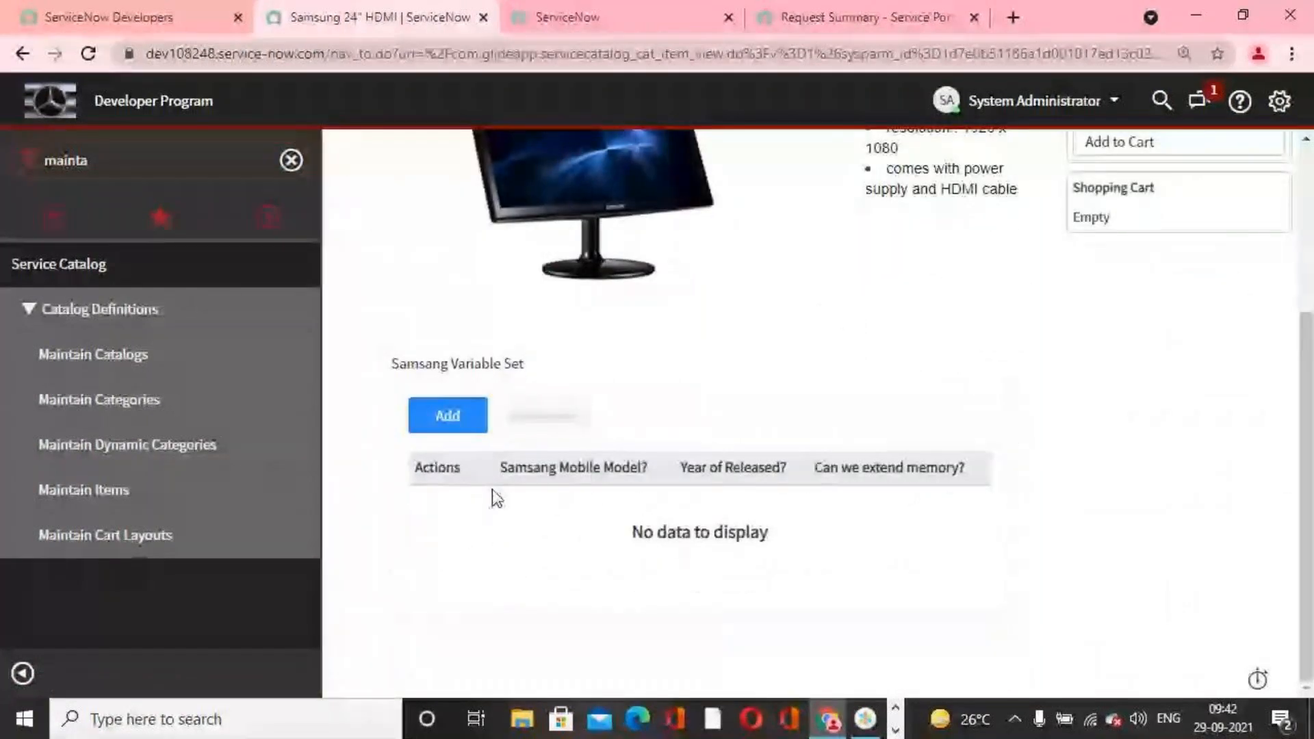
pyautogui.scroll(4, 411, 493)
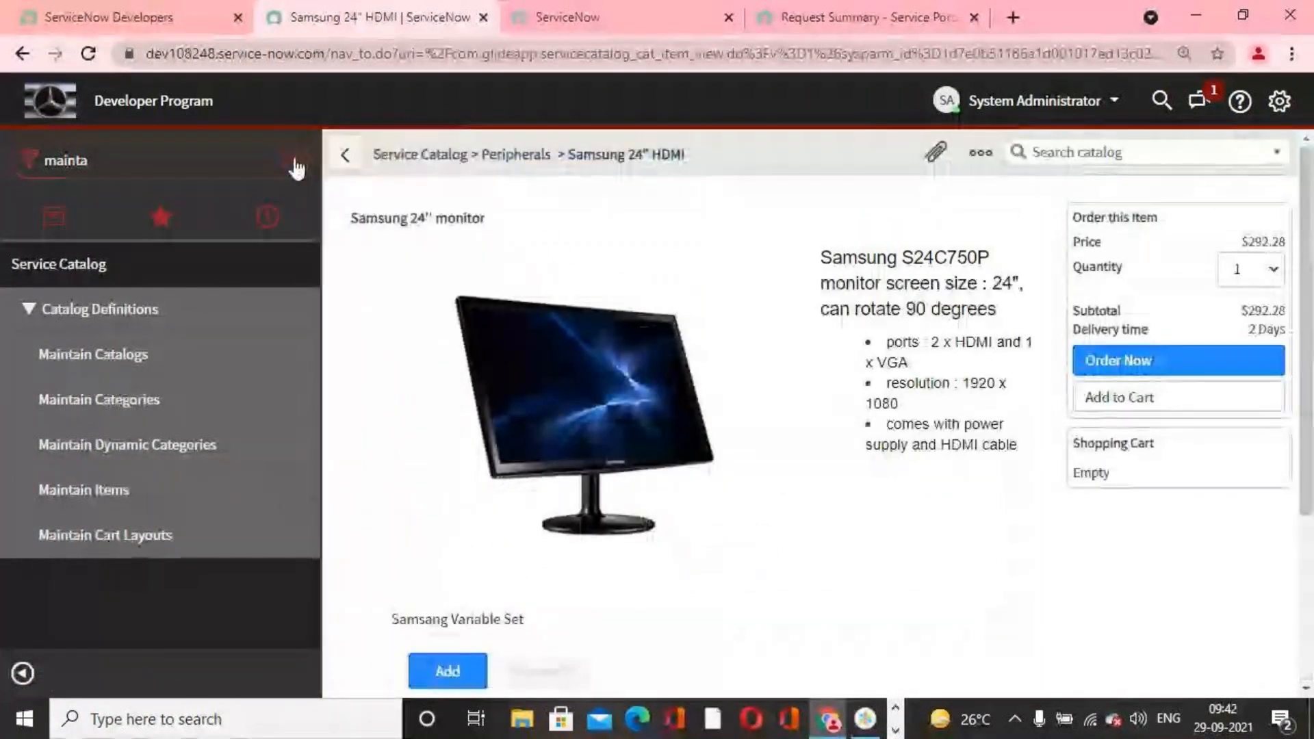
pyautogui.click(296, 167)
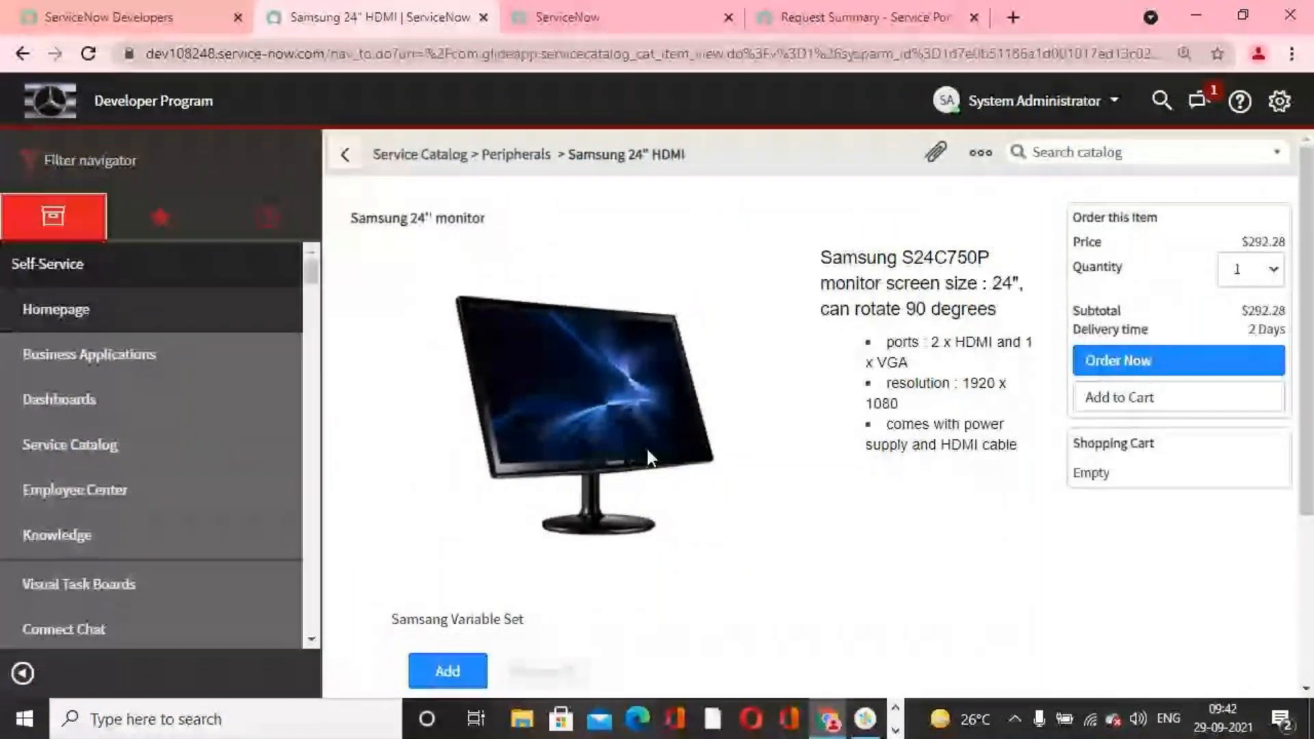
pyautogui.scroll(-3, 647, 449)
pyautogui.scroll(3, 594, 424)
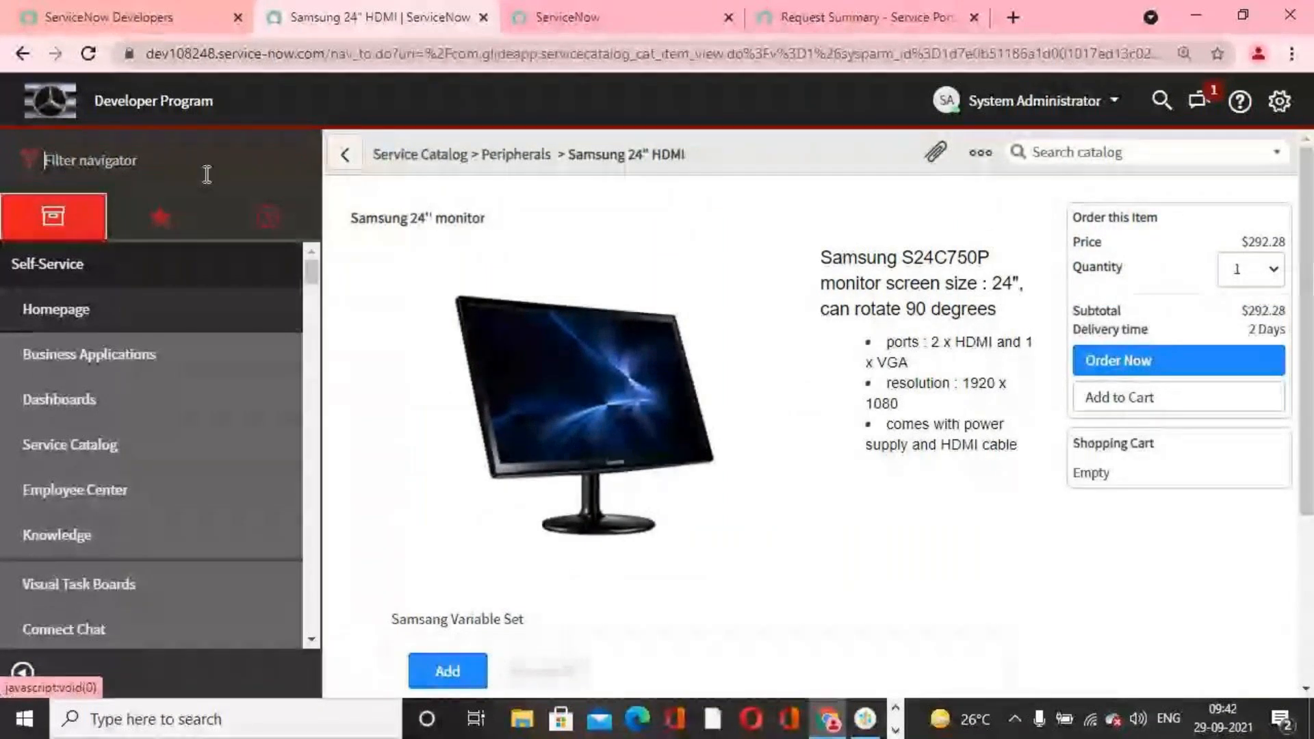
pyautogui.write('vara')
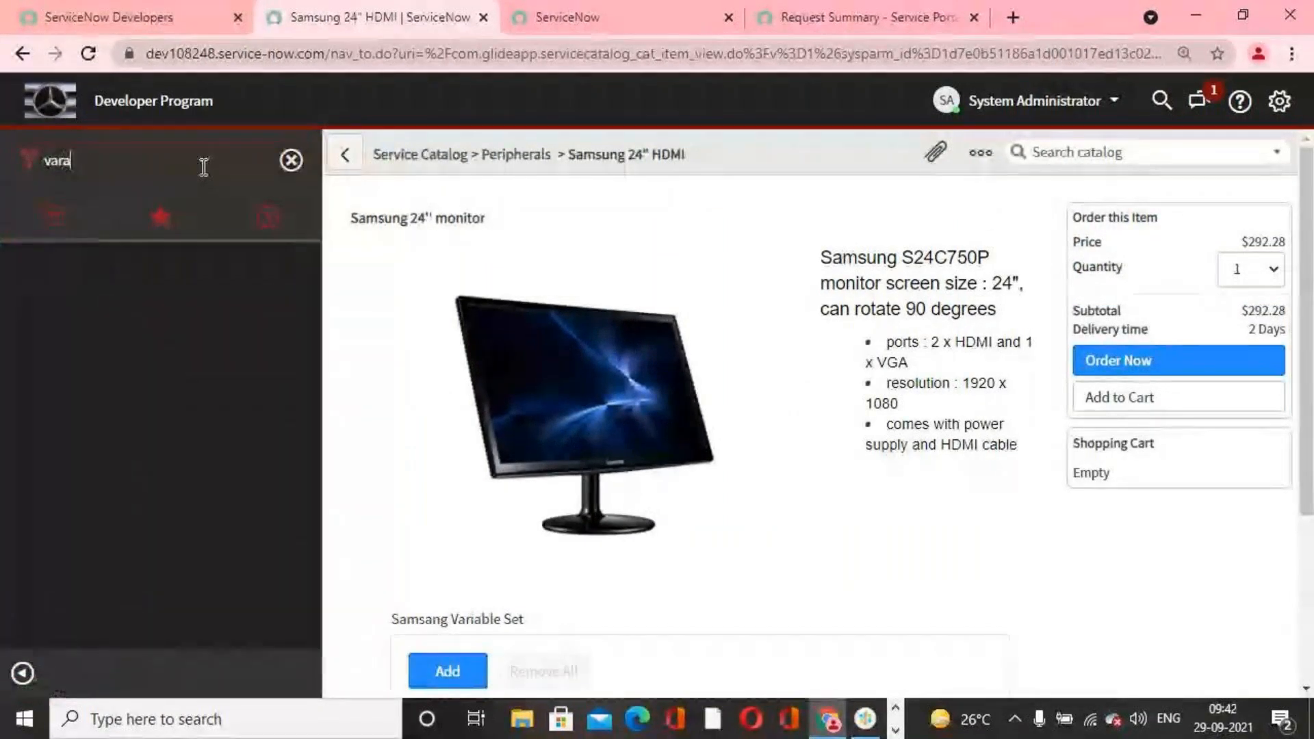
pyautogui.press('BackSpace')
pyautogui.write('iable sets')
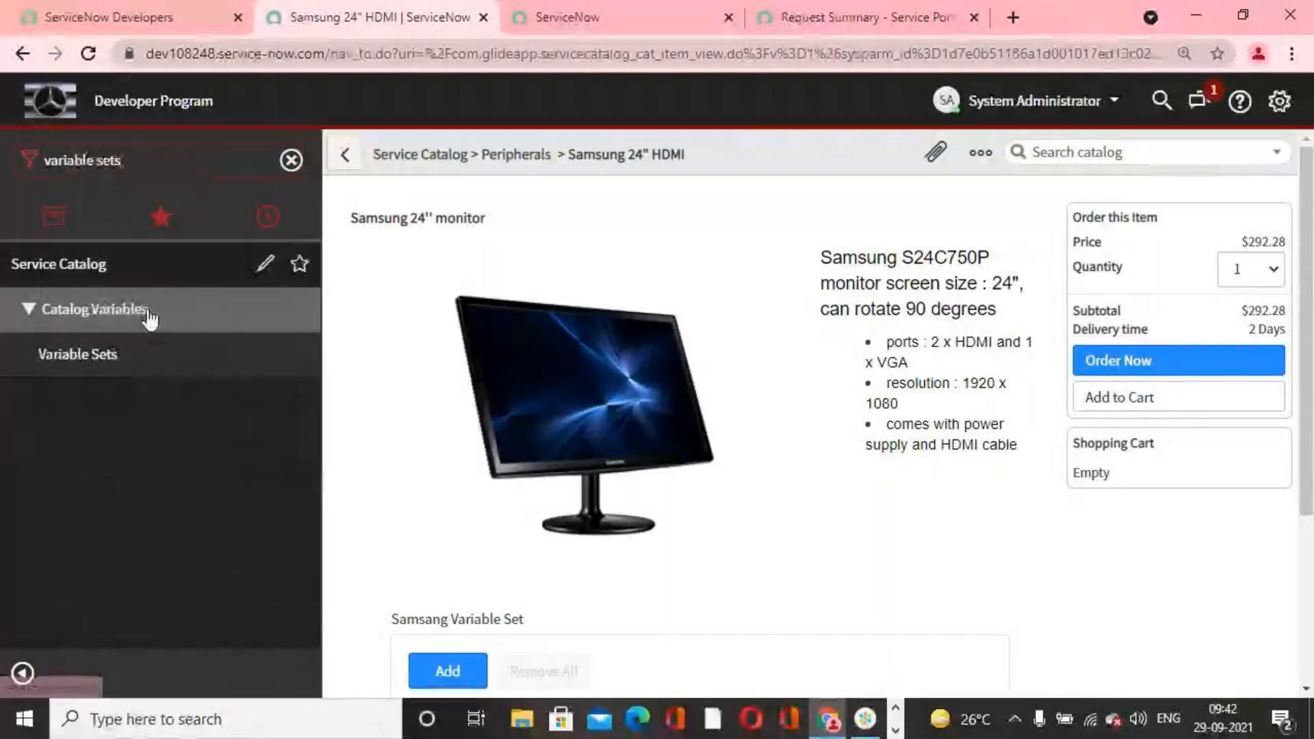
pyautogui.click(81, 358)
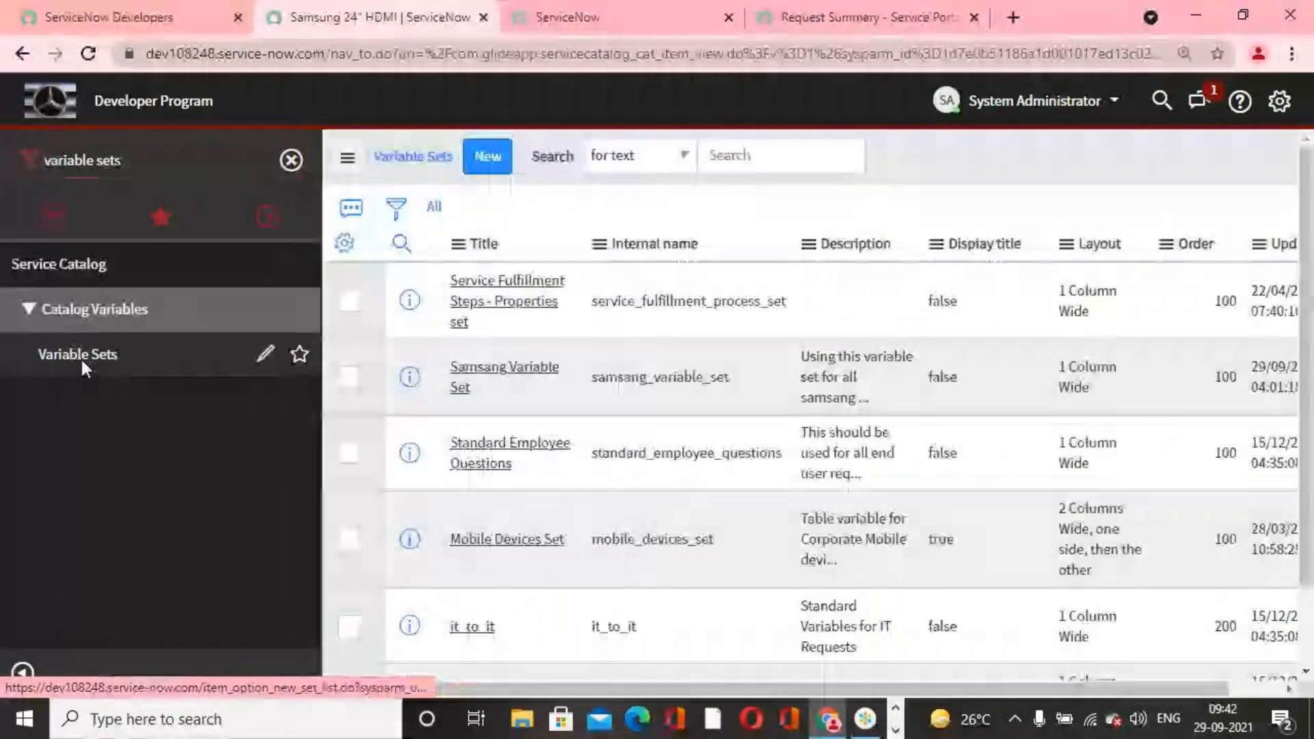
# Step: Open the Samsang Variable Set record from the list and open its year_of_released variable
pyautogui.scroll(-3, 594, 487)
pyautogui.scroll(3, 610, 516)
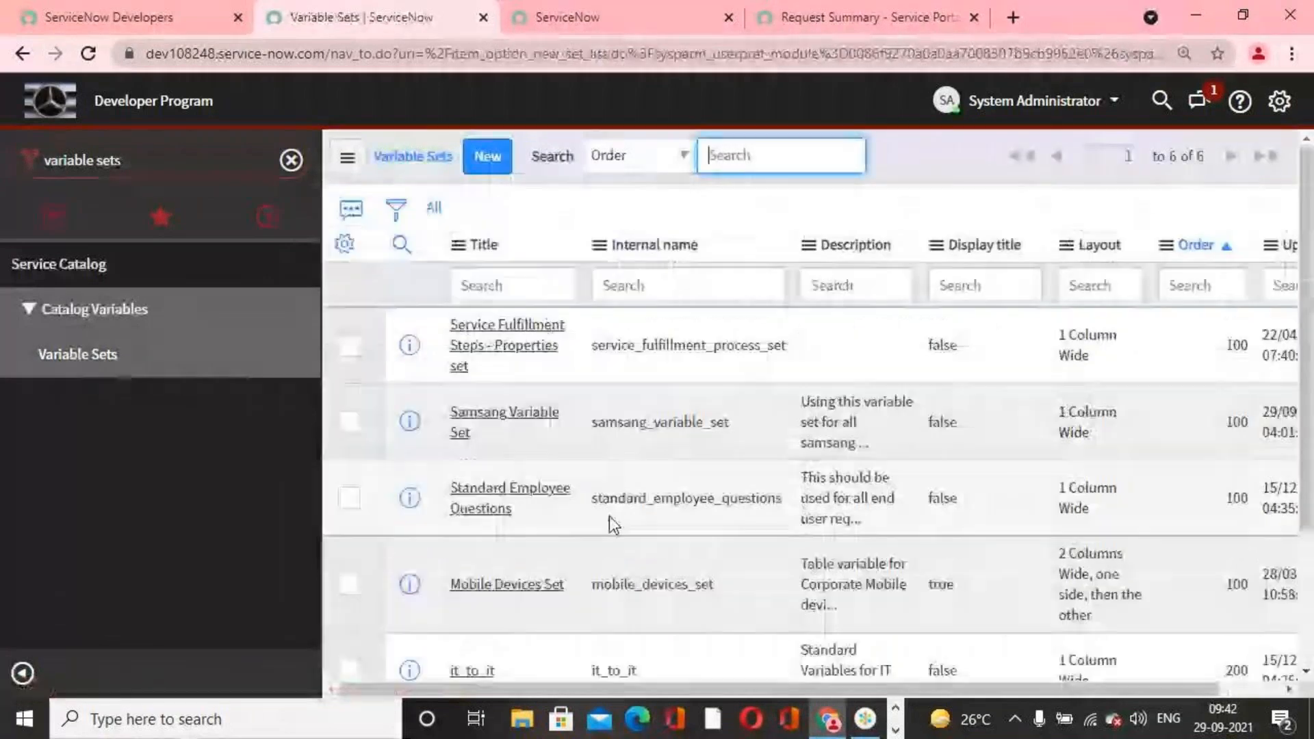
pyautogui.scroll(-2, 609, 516)
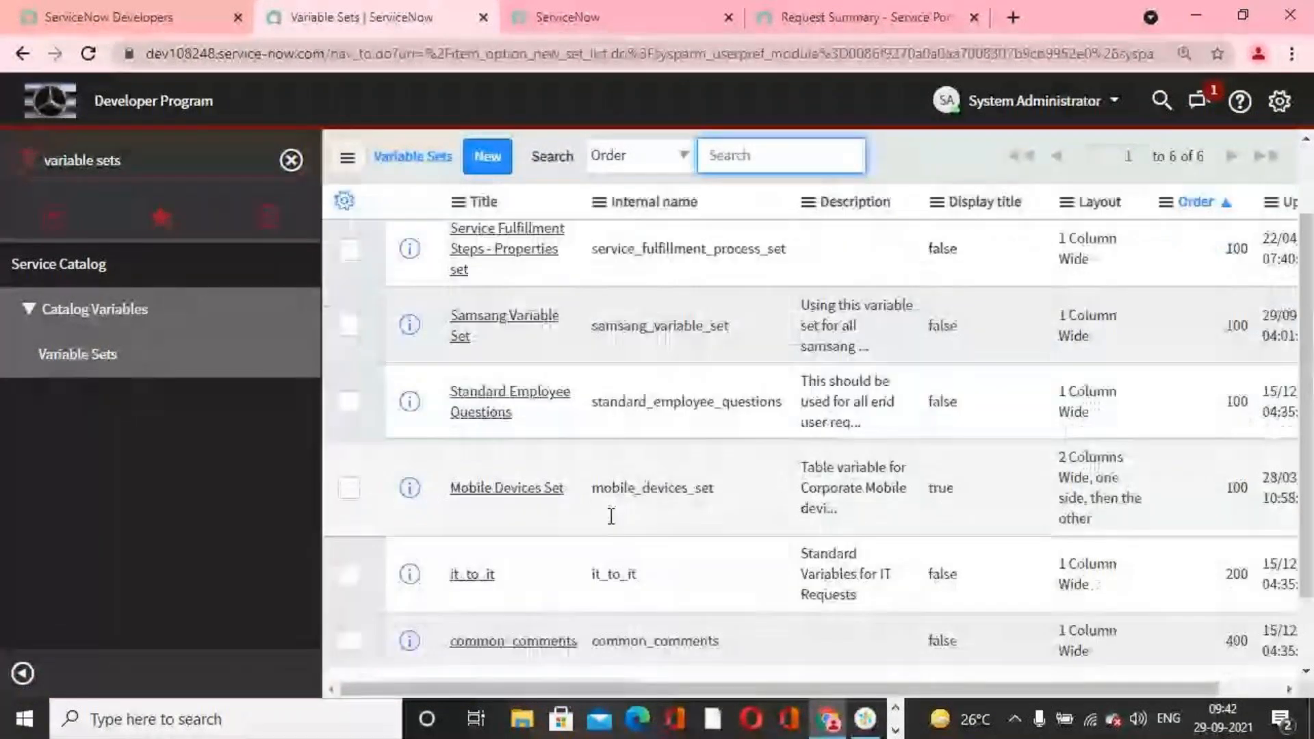
pyautogui.scroll(2, 611, 516)
pyautogui.click(507, 427)
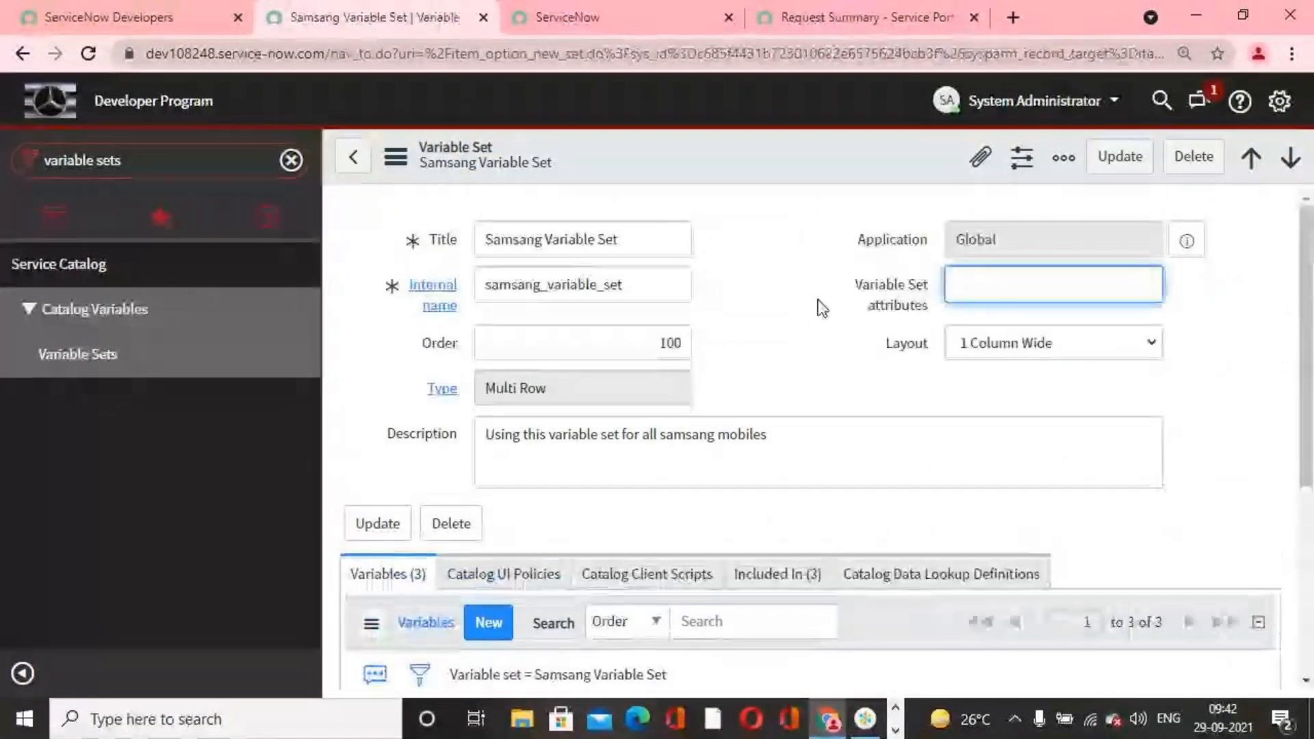
pyautogui.scroll(-5, 821, 321)
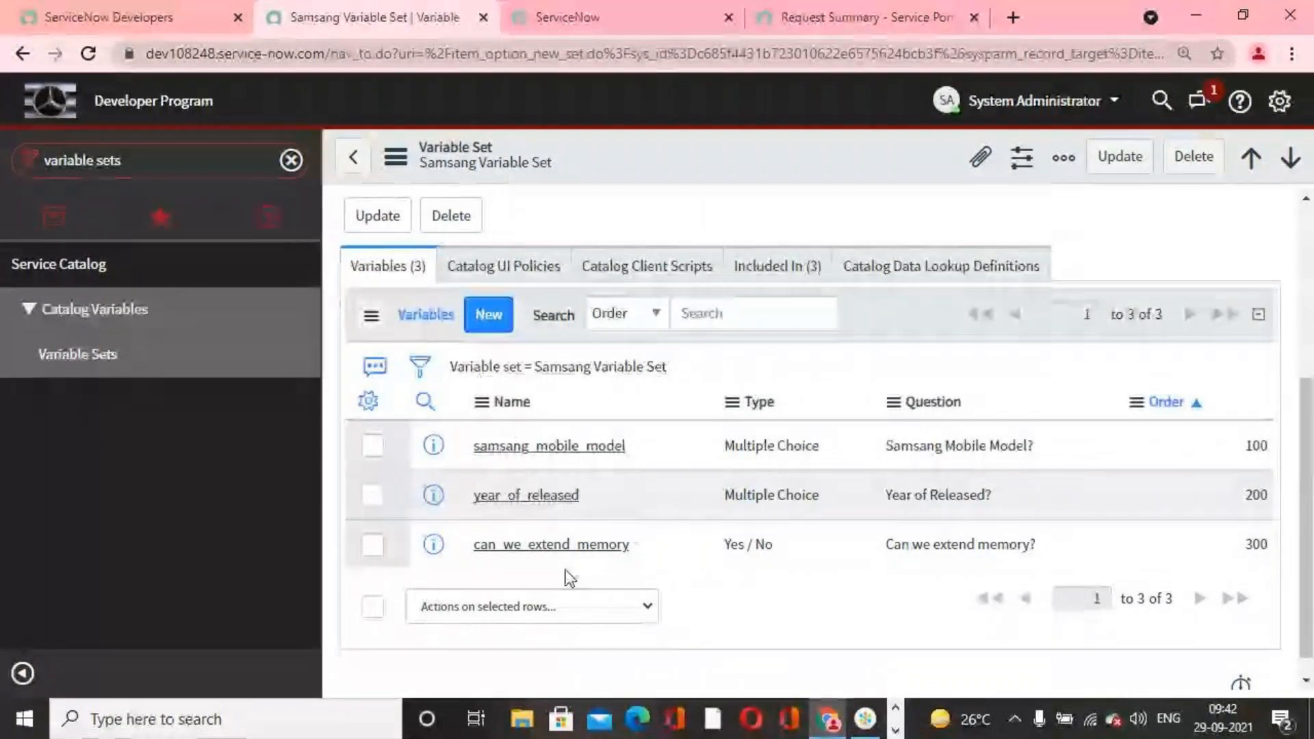
pyautogui.click(549, 500)
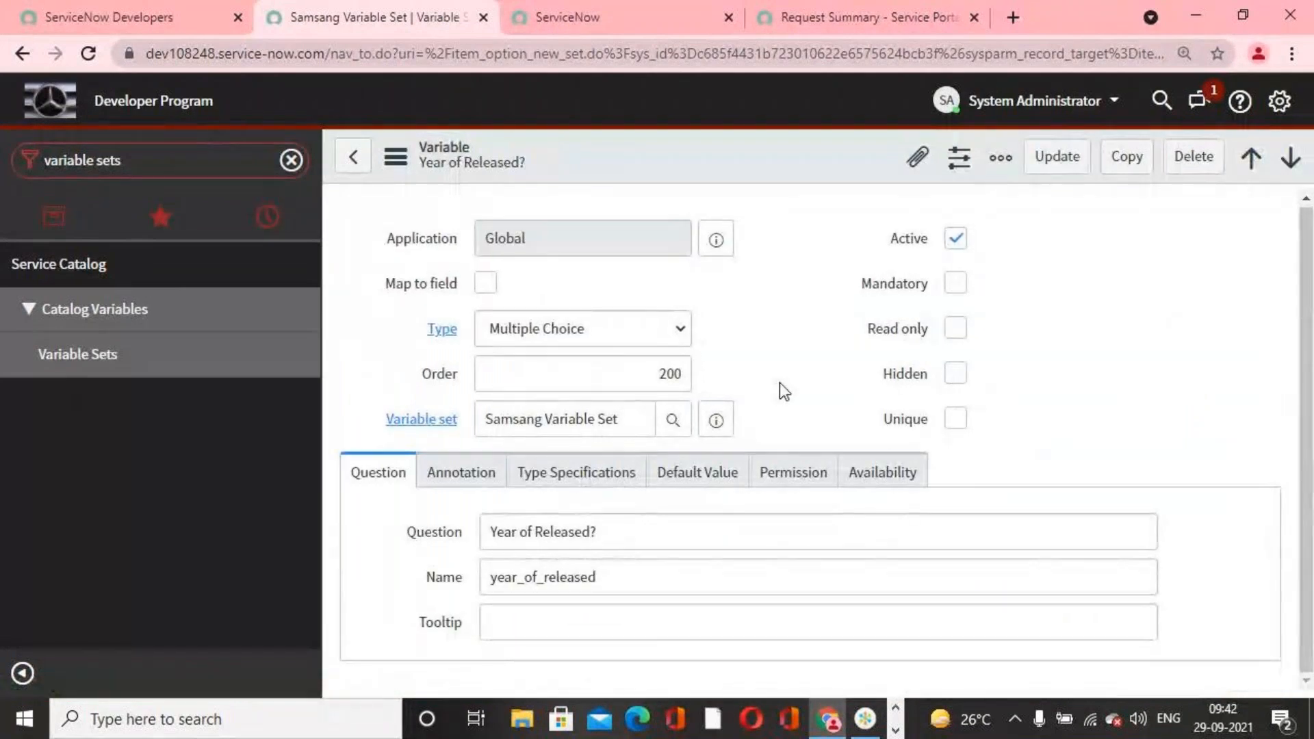
# Step: Add a question choice to the Year of Released? variable with text 2022, value 2022 and order 400
pyautogui.scroll(-5, 802, 387)
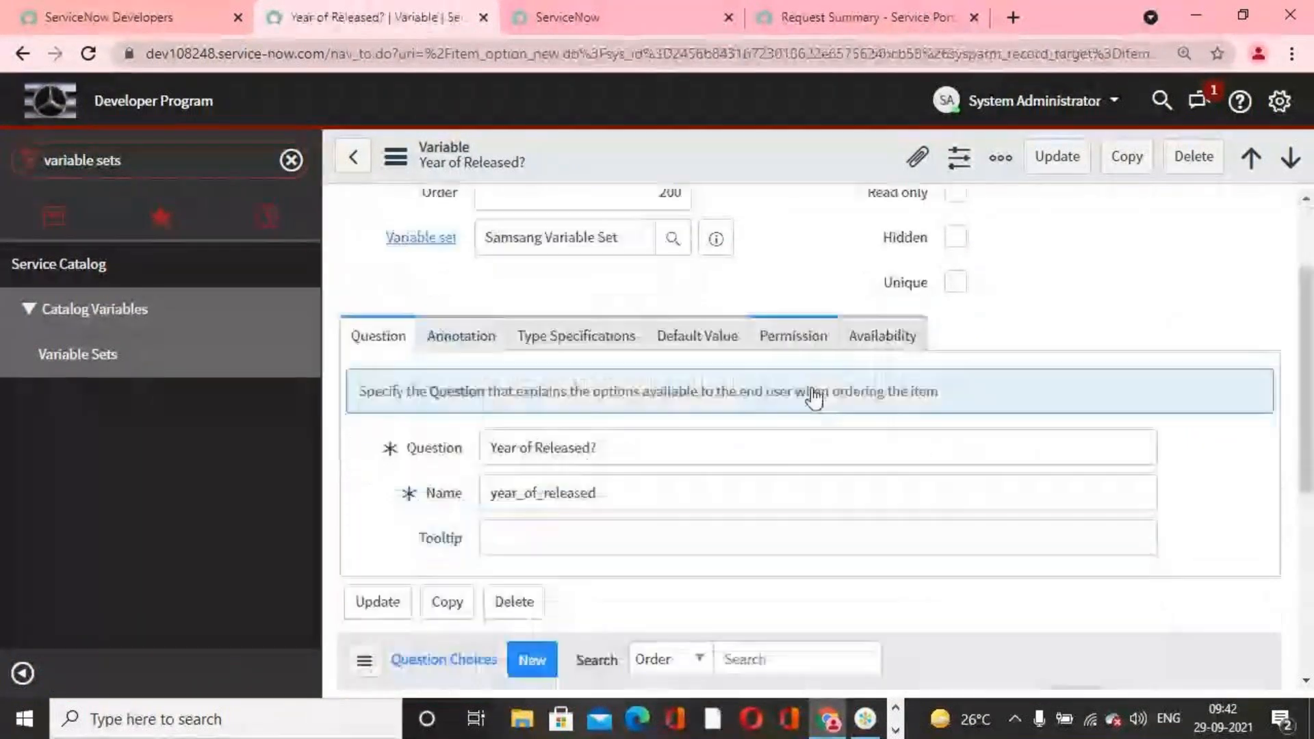
pyautogui.scroll(-3, 813, 398)
pyautogui.click(514, 595)
pyautogui.write('2021')
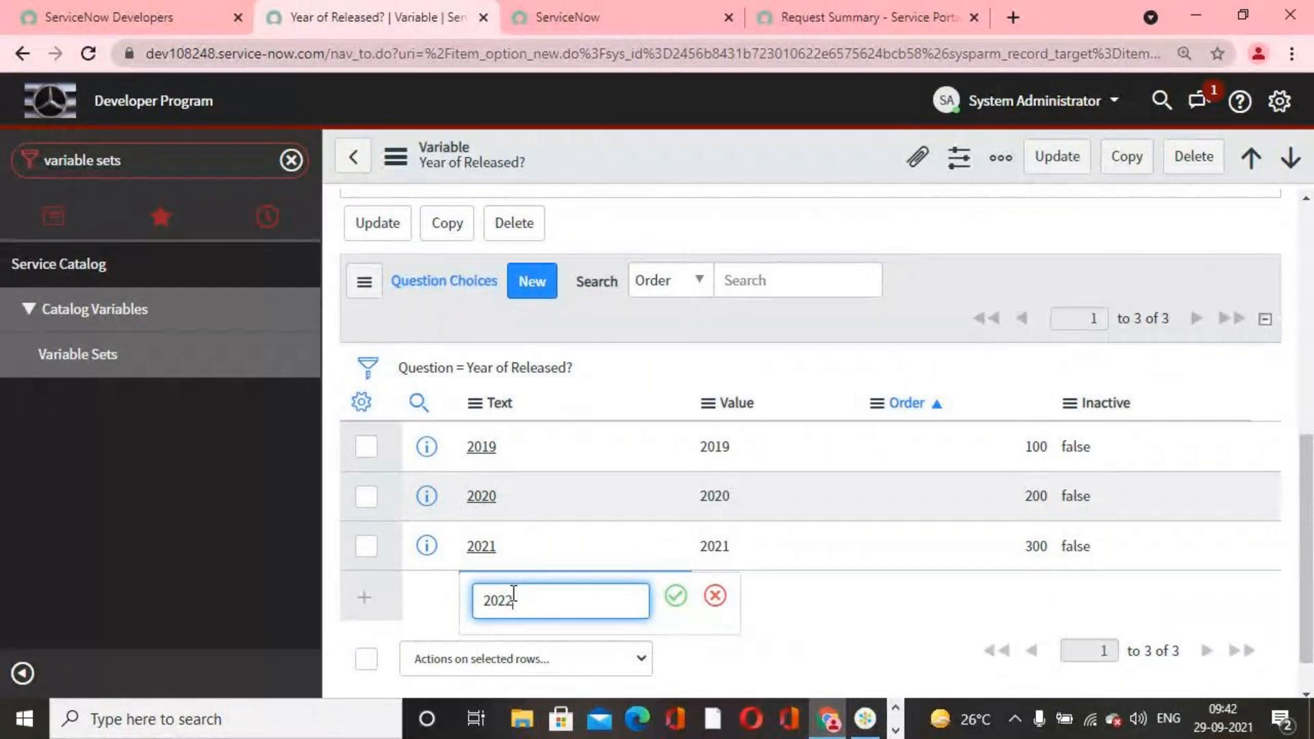
pyautogui.click(675, 596)
pyautogui.doubleClick(708, 603)
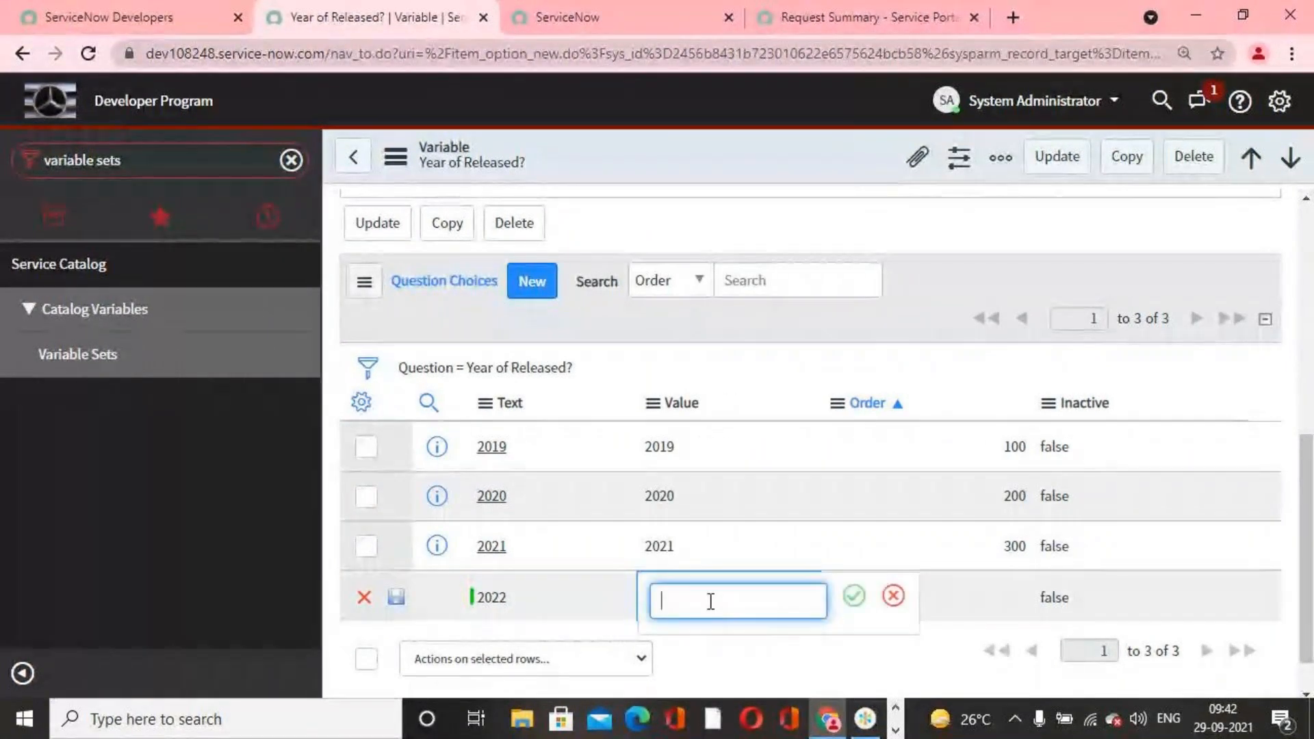
pyautogui.write('2022')
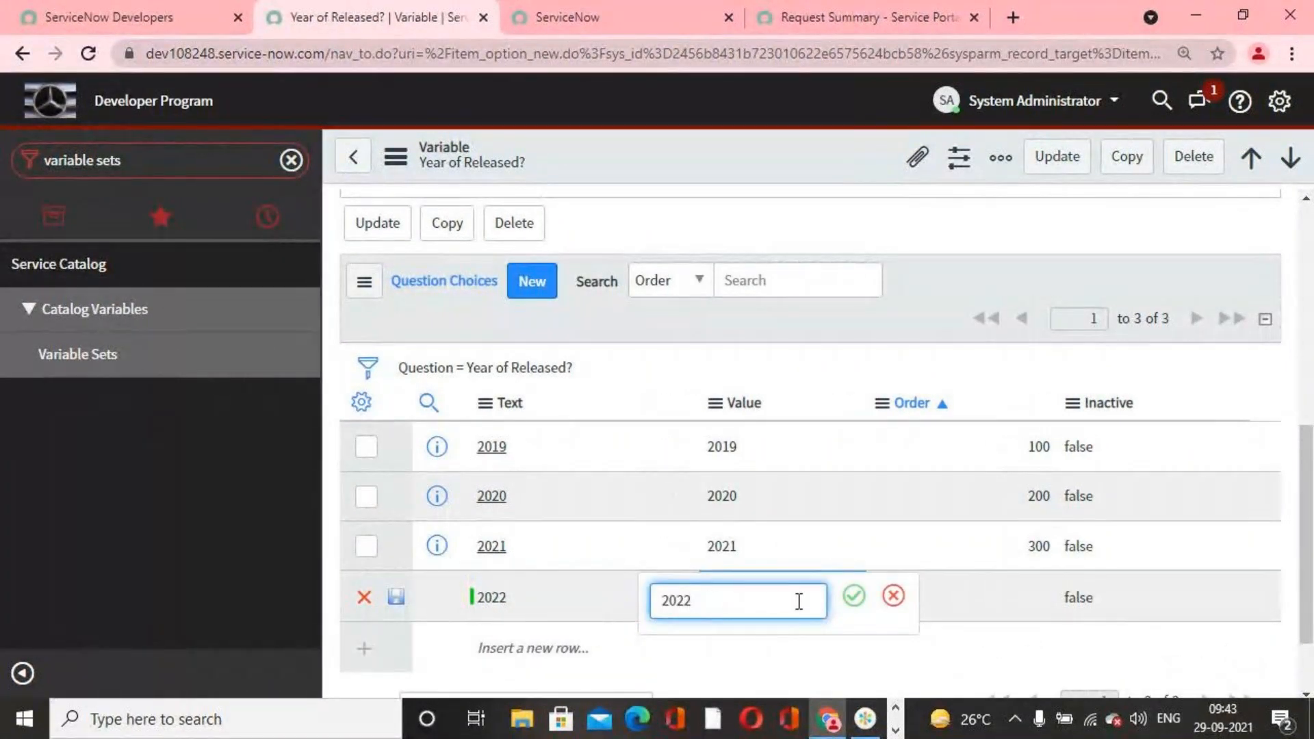
pyautogui.click(855, 595)
pyautogui.doubleClick(1016, 582)
pyautogui.write('400')
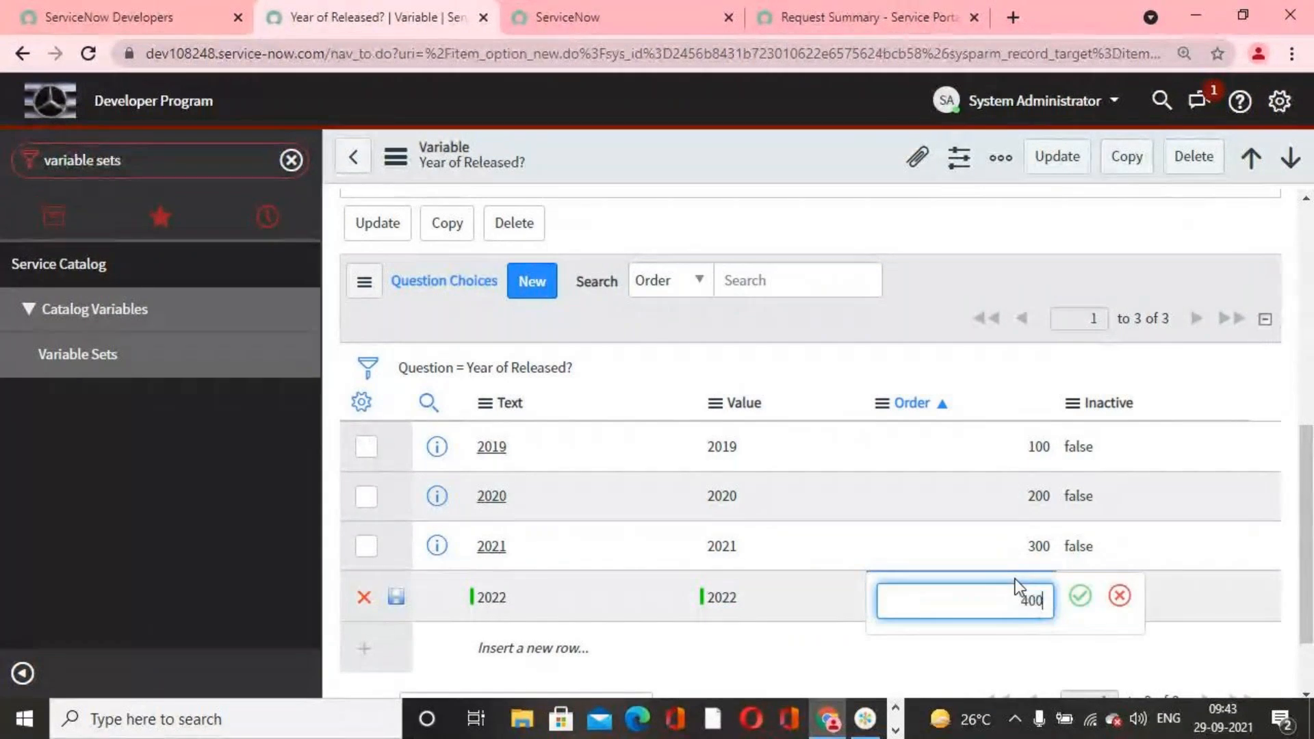
pyautogui.click(1087, 601)
pyautogui.press('Return')
# Step: Update the Year of Released? variable and the Samsang Variable Set record
pyautogui.scroll(10, 792, 581)
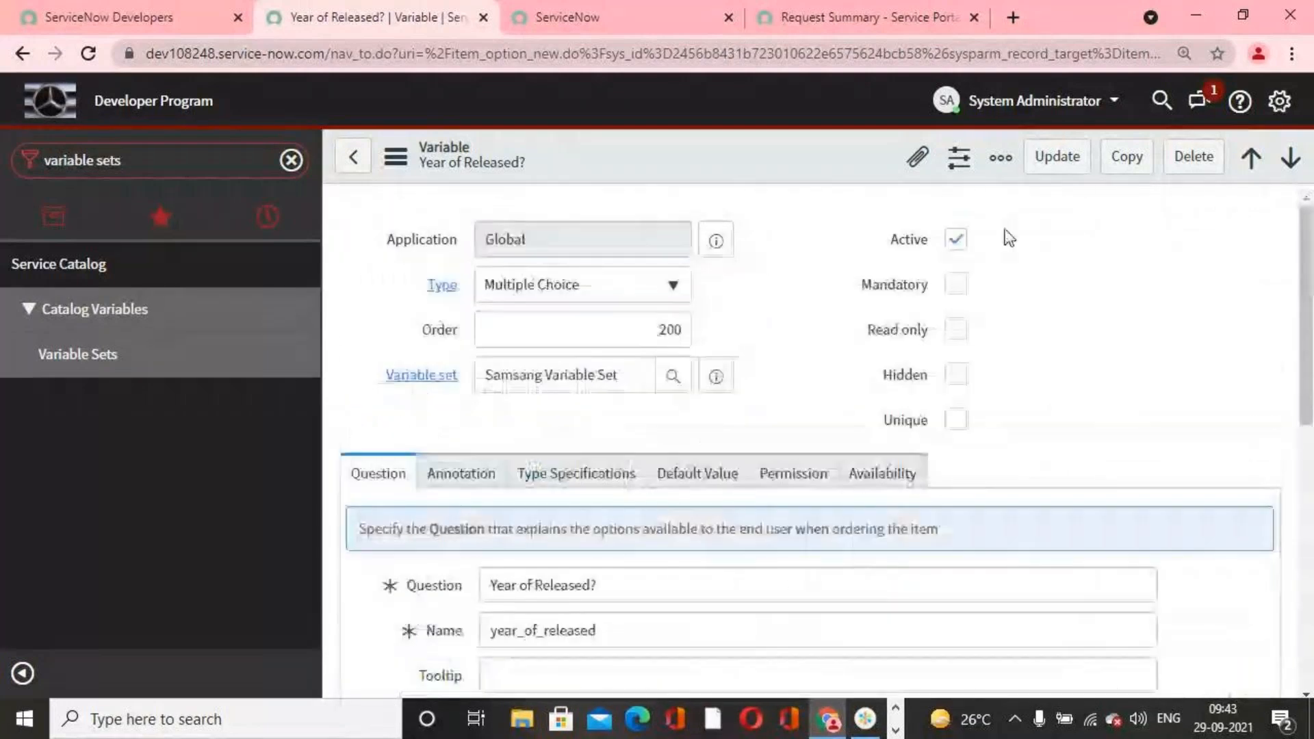
pyautogui.click(1047, 162)
pyautogui.scroll(-5, 766, 388)
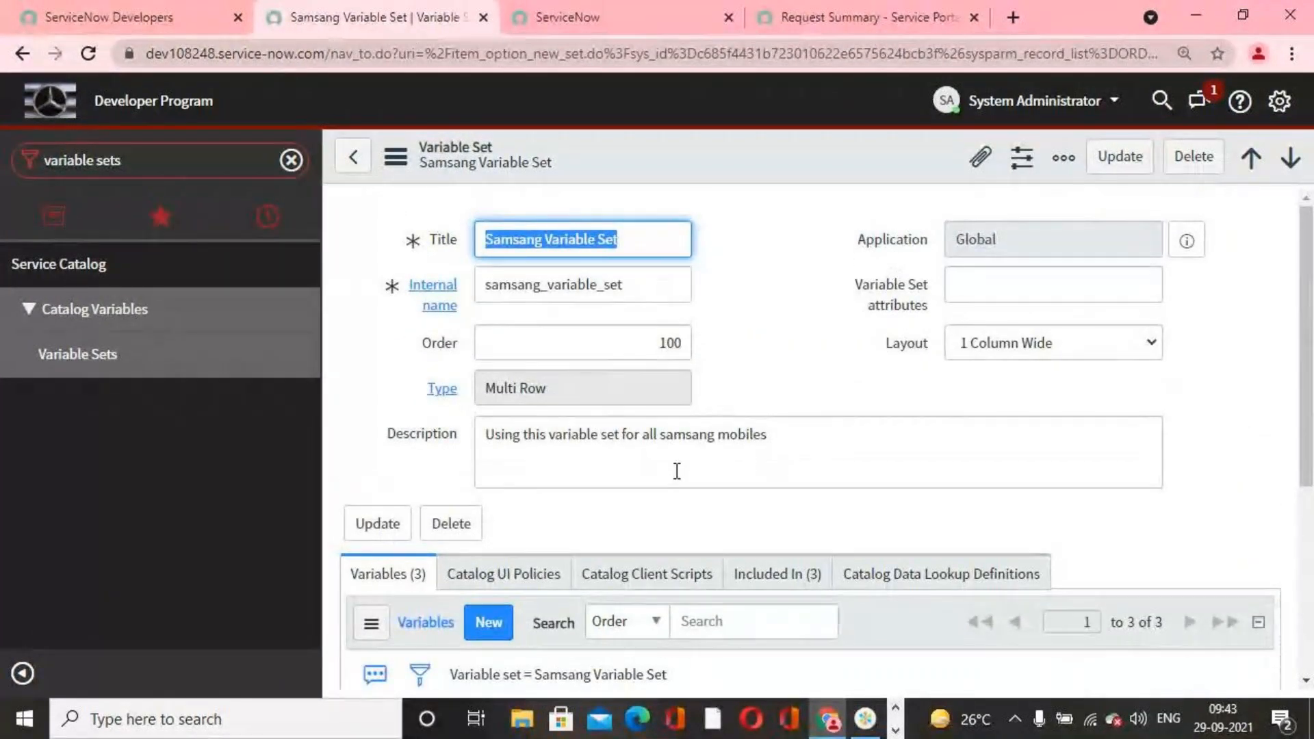
pyautogui.click(1123, 163)
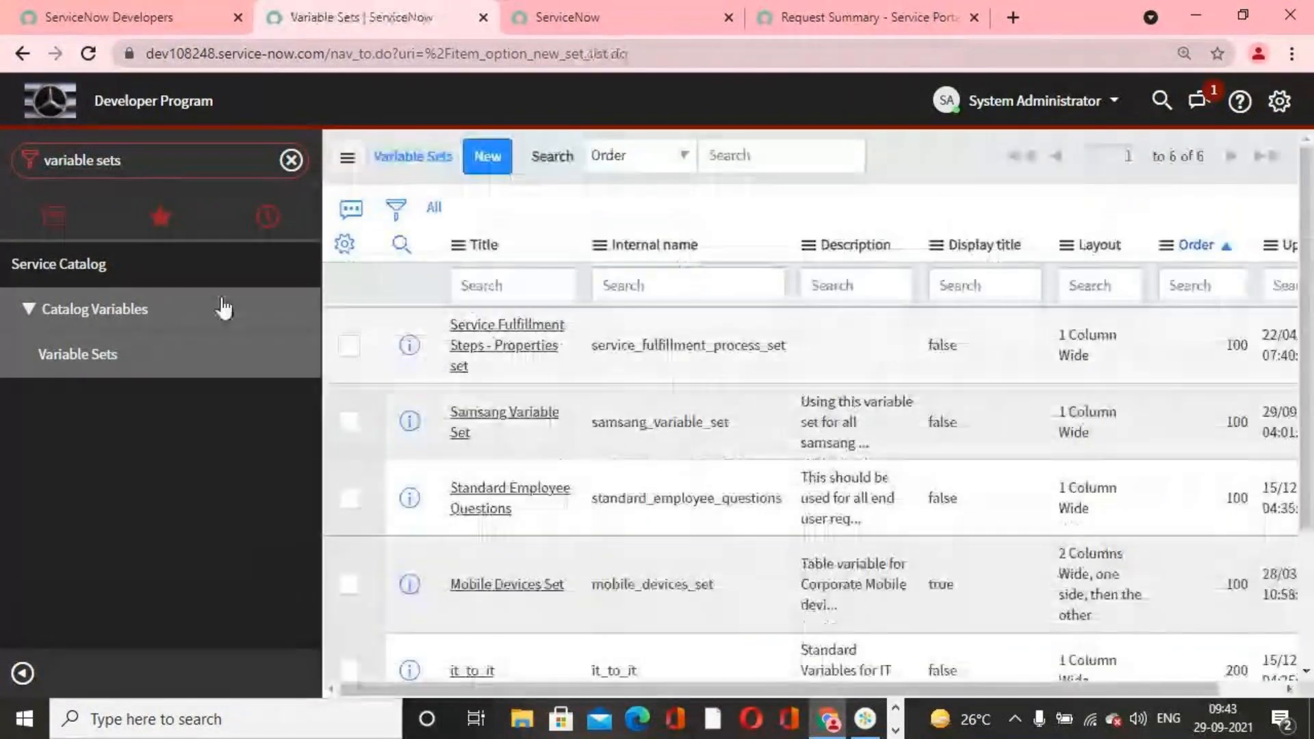
# Step: Find Maintain Items in the navigator, open the Samsung 24" HDMI item and preview it with Try It
pyautogui.click(171, 168)
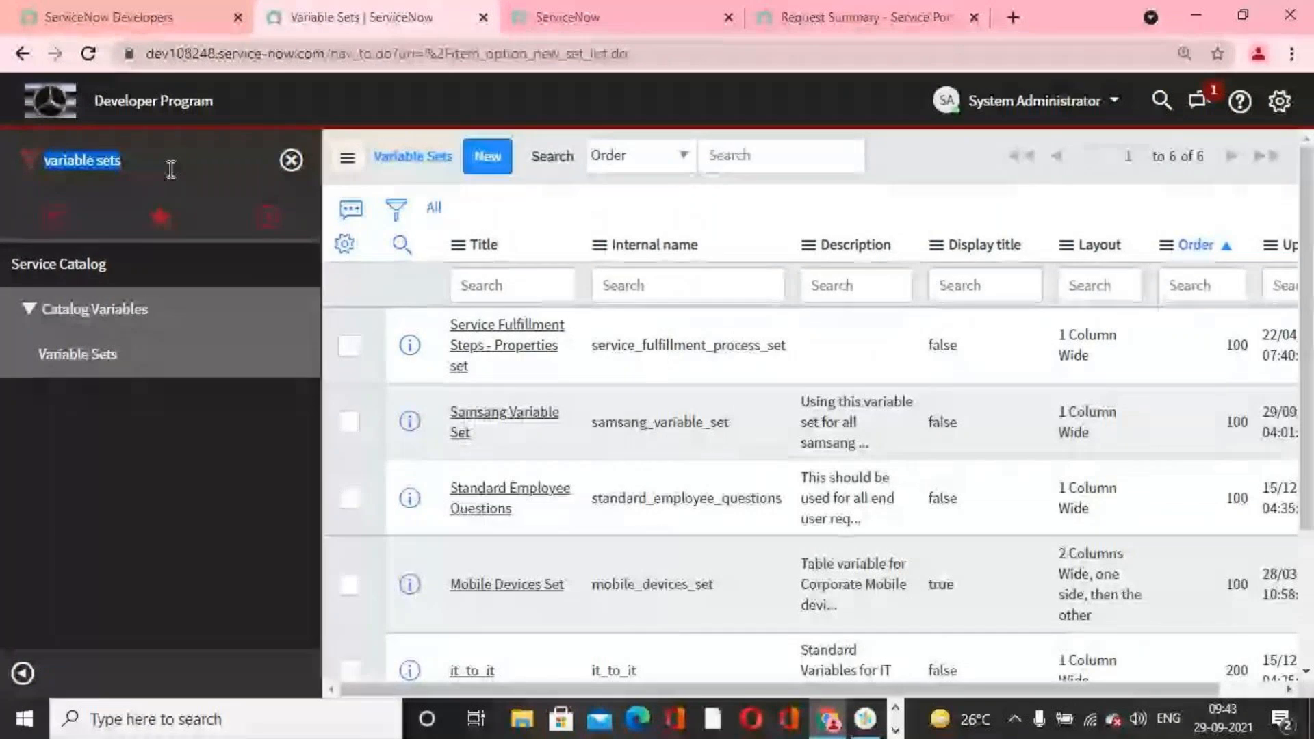
pyautogui.write('maintain ite')
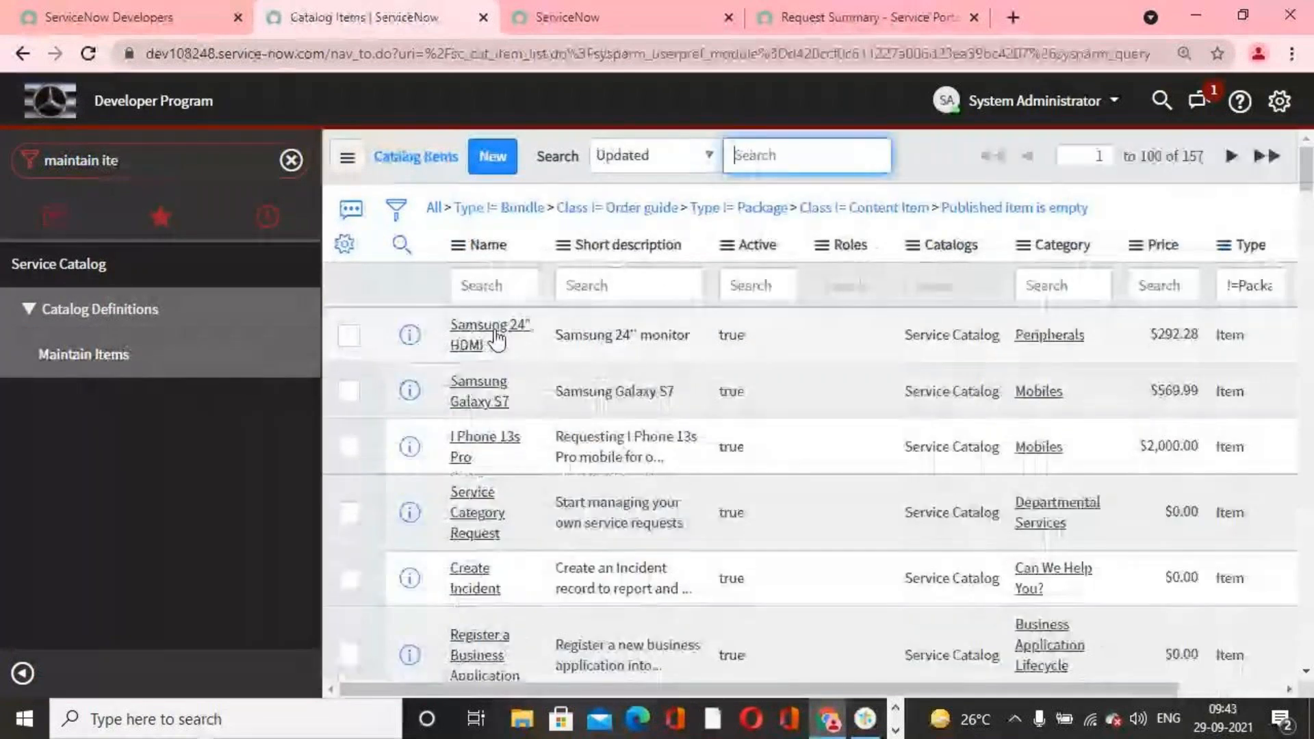
pyautogui.click(478, 258)
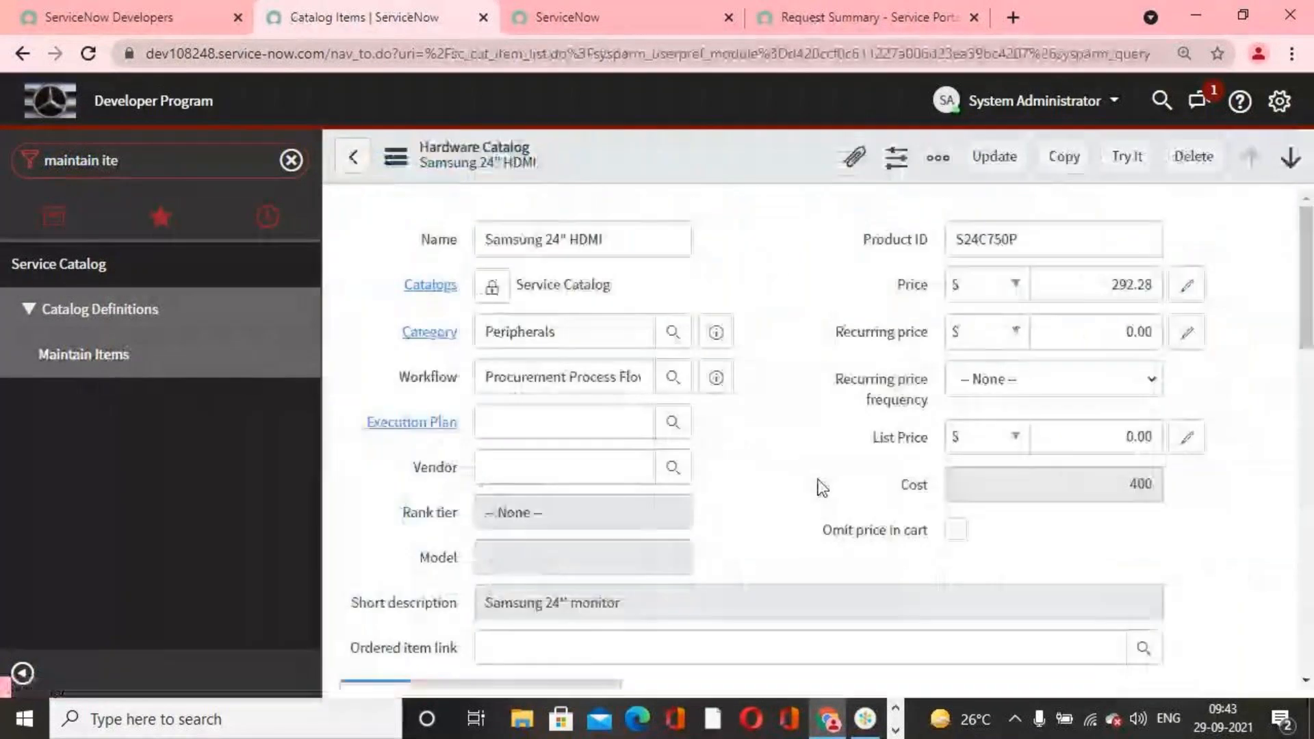
pyautogui.scroll(-5, 819, 479)
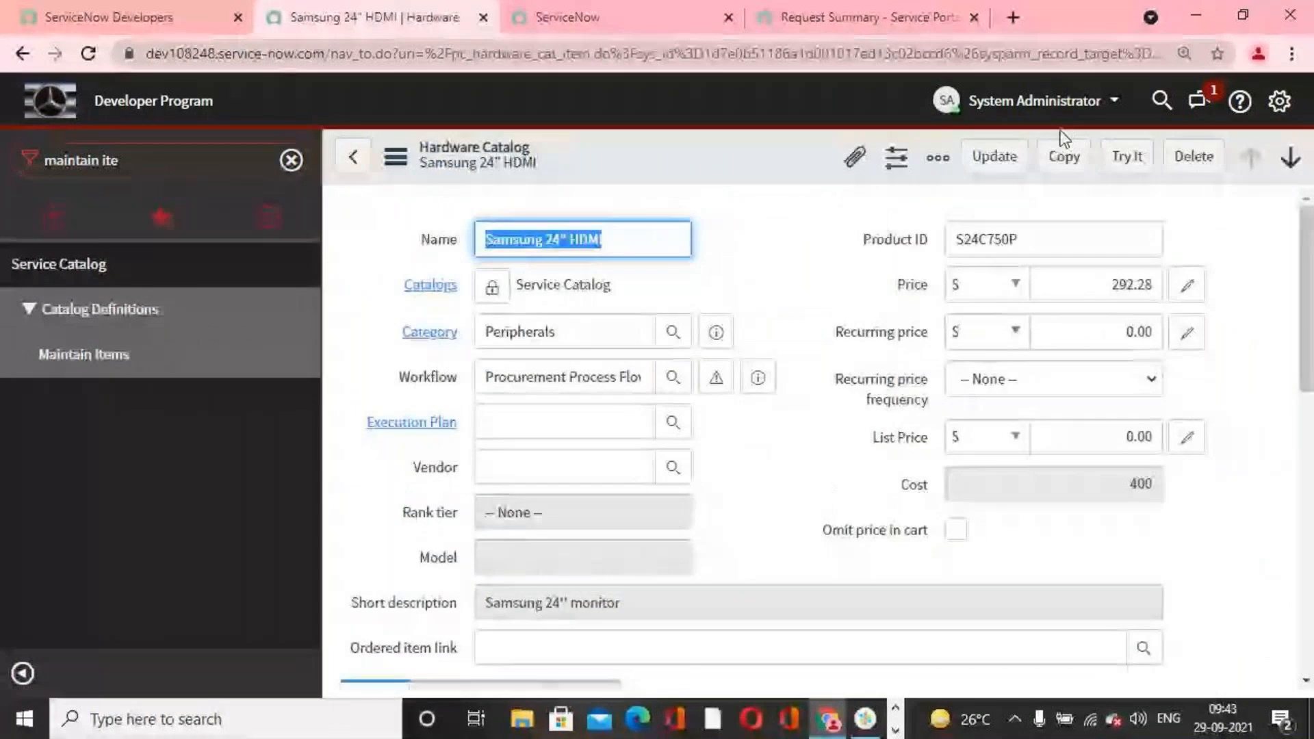
pyautogui.click(1123, 159)
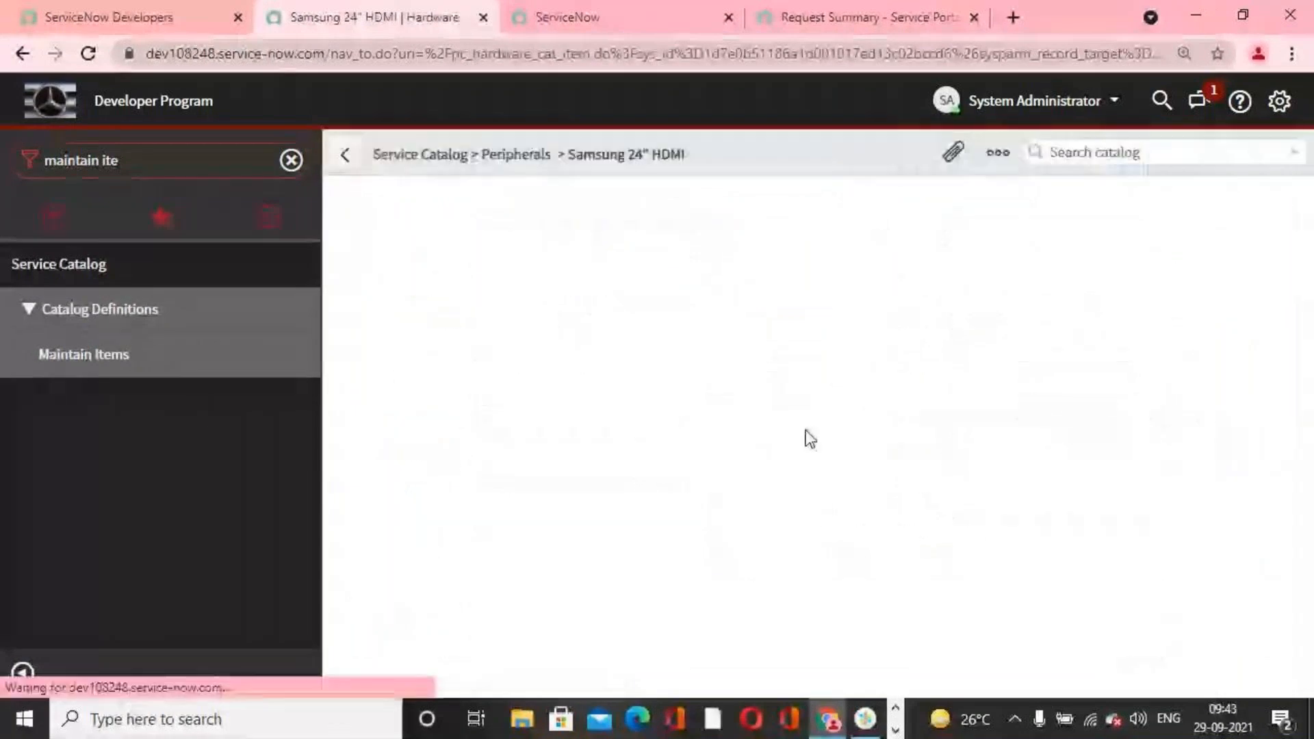
# Step: Start adding a Samsang Variable Set row on the monitor's order form, check the Year of Released? choices and close without adding
pyautogui.scroll(-4, 810, 438)
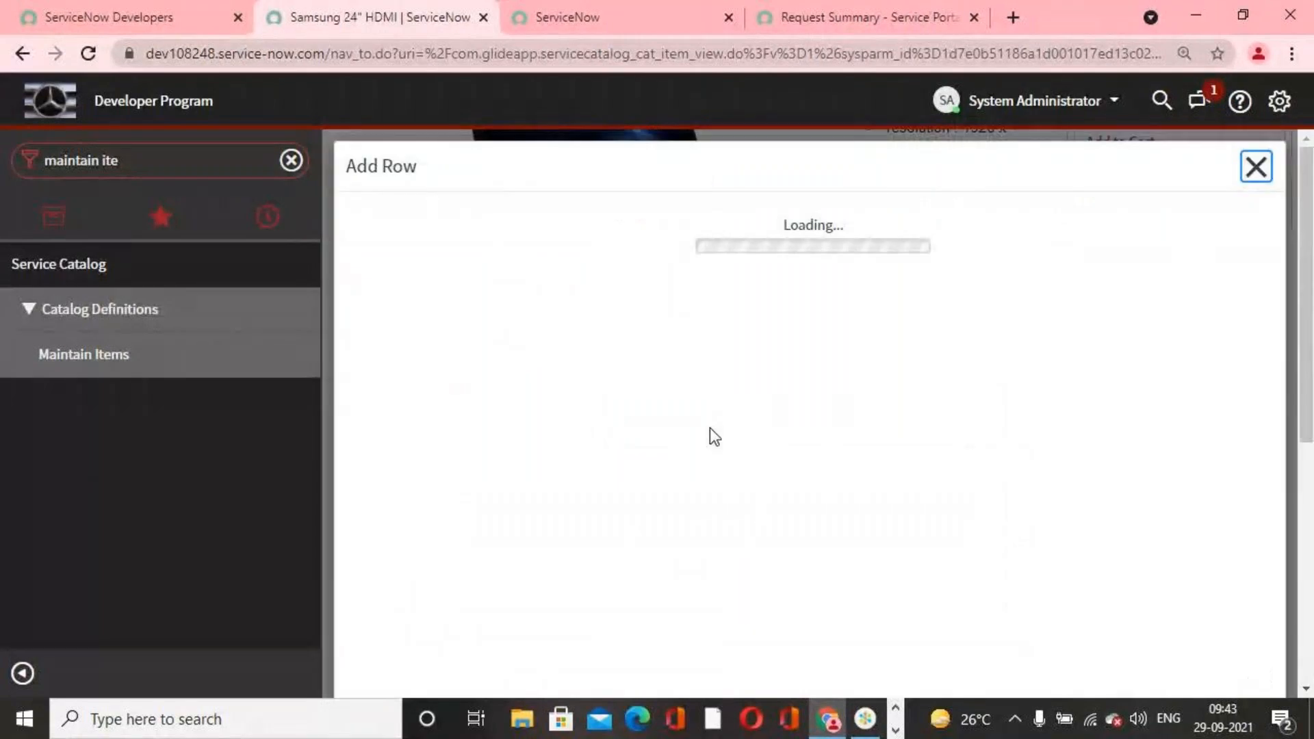
pyautogui.scroll(-2, 582, 451)
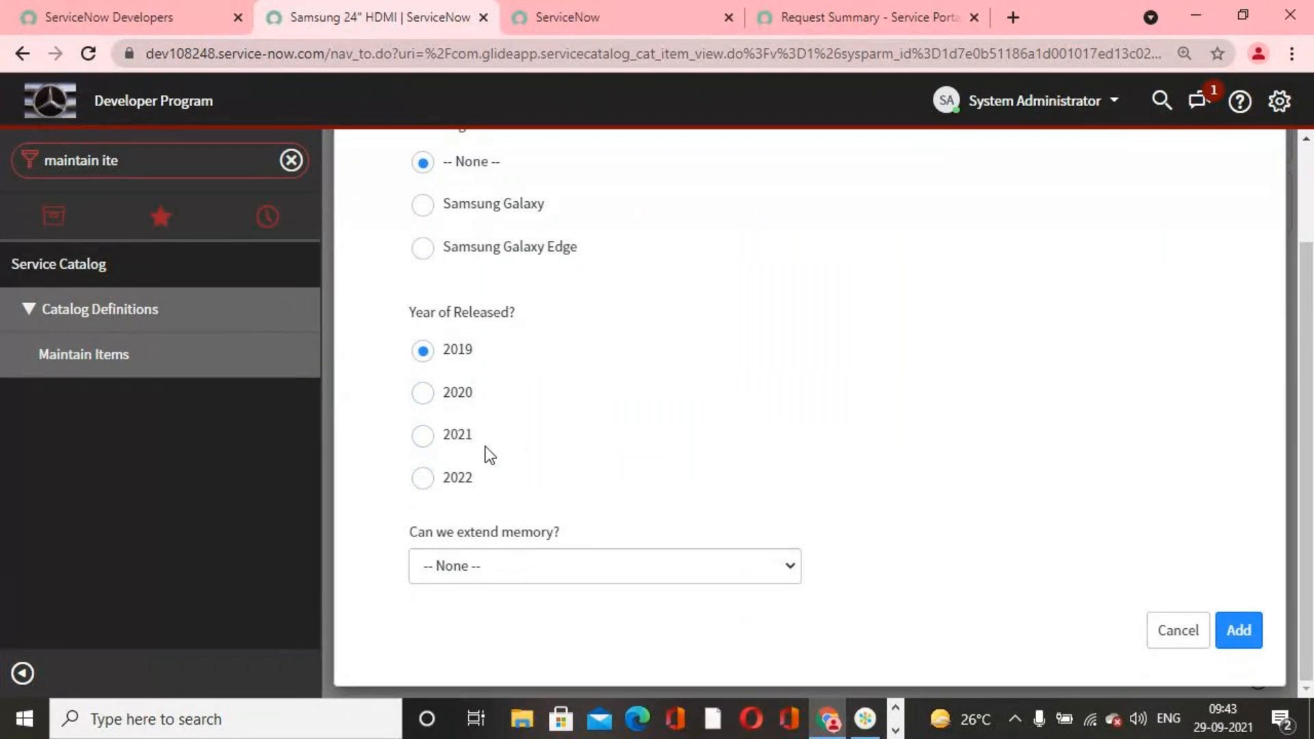
pyautogui.scroll(2, 597, 487)
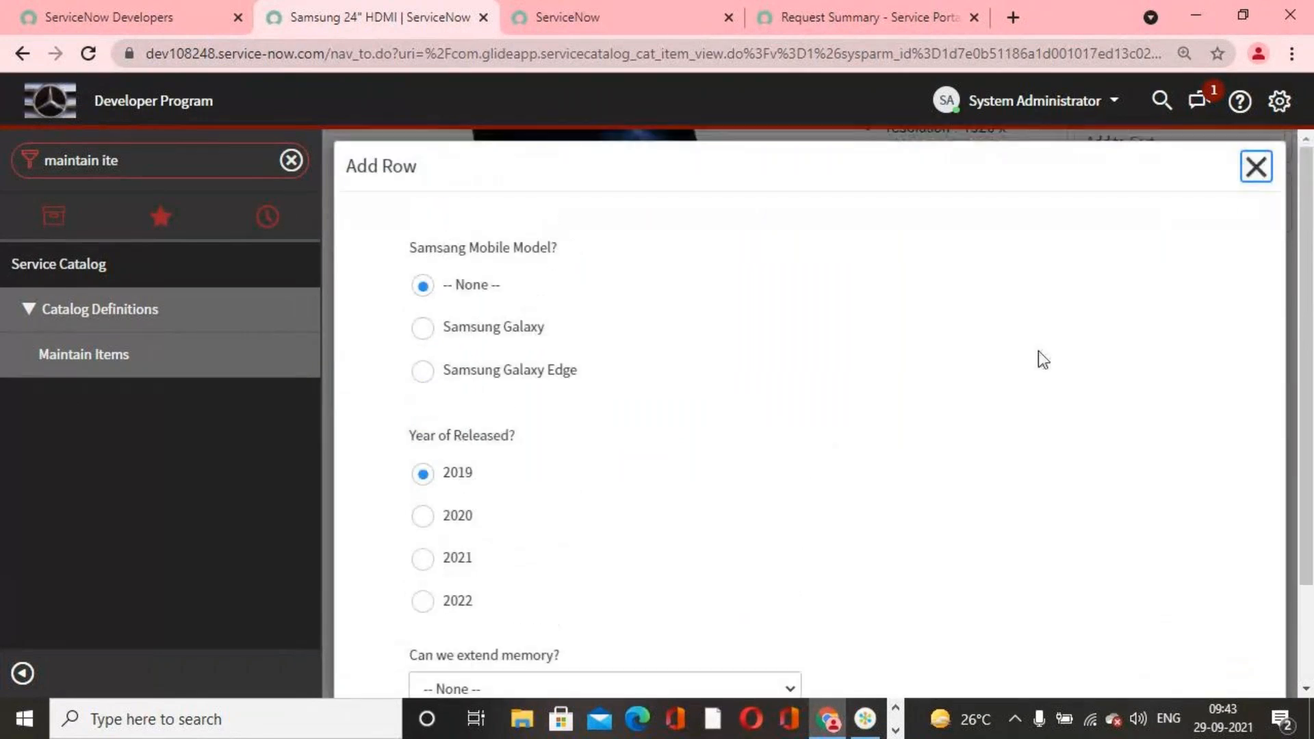
pyautogui.click(1254, 168)
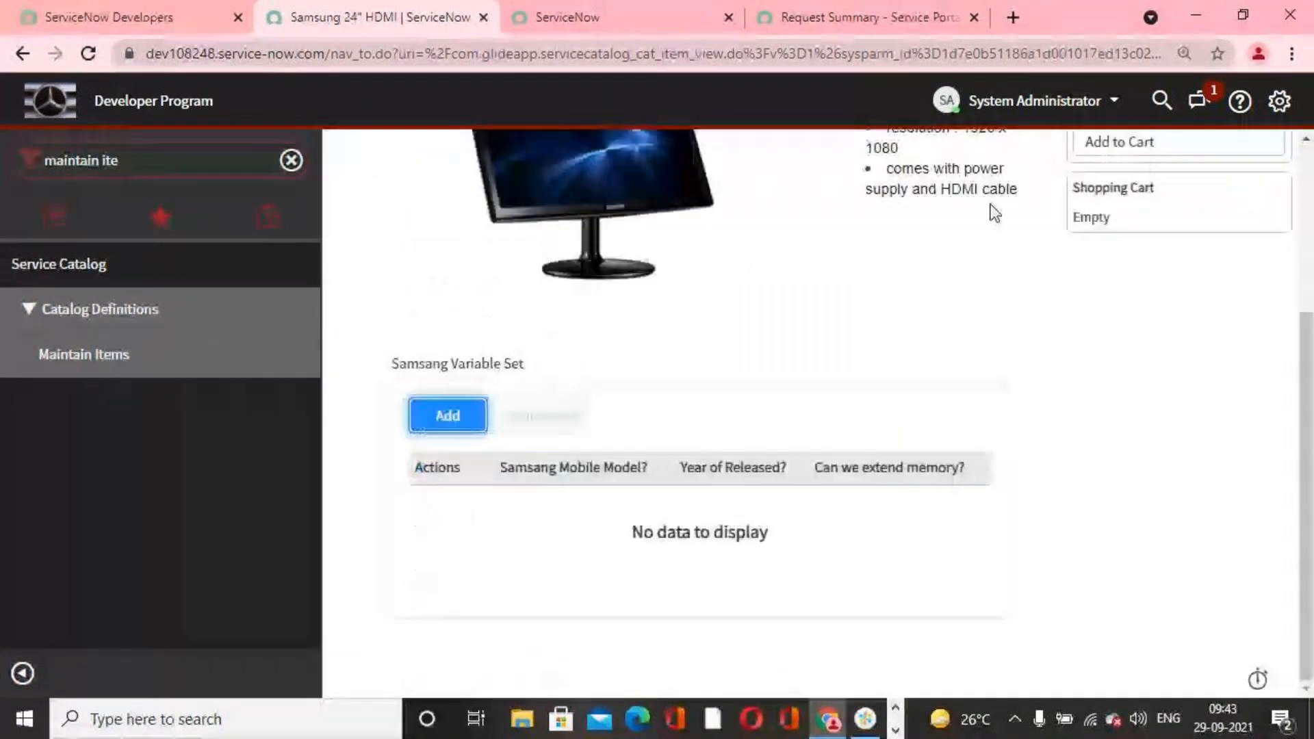
# Step: Return to the Maintain Items list, open the Samsung Galaxy S7 item and preview it with Try It
pyautogui.click(100, 363)
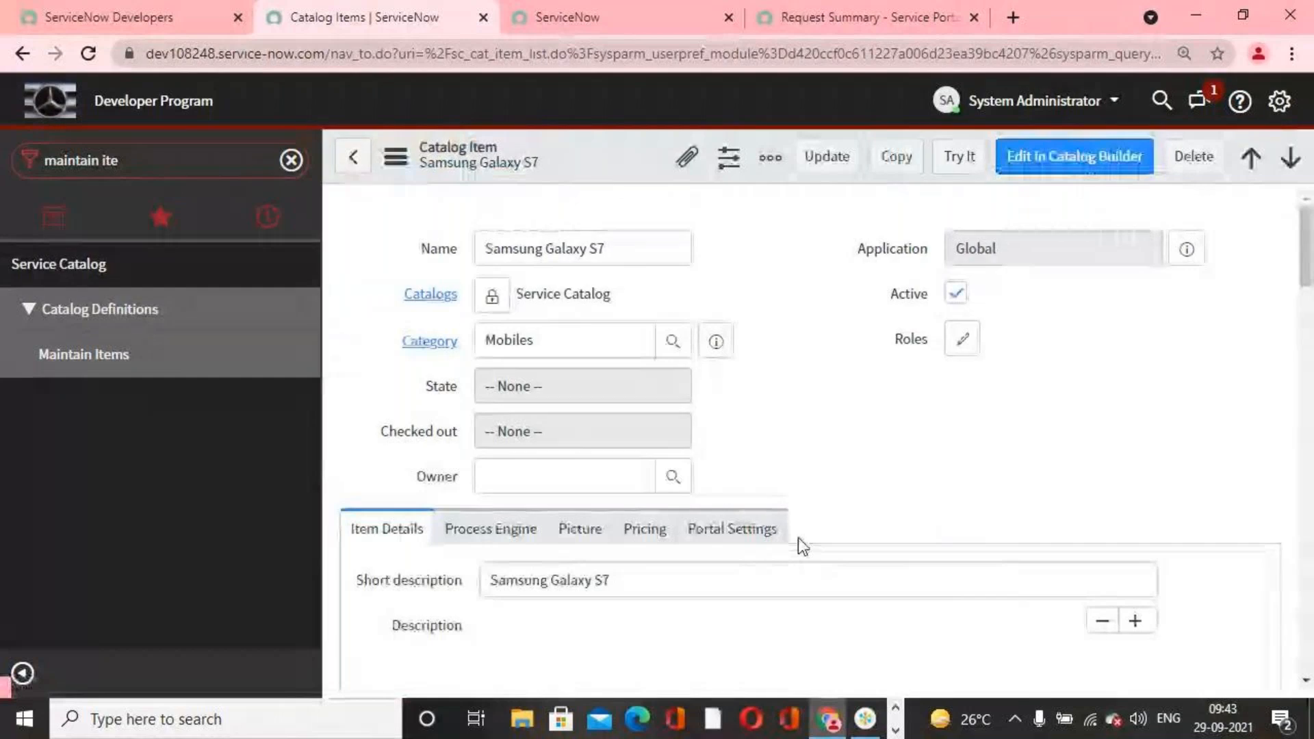
pyautogui.scroll(-1, 828, 445)
pyautogui.scroll(1, 837, 430)
pyautogui.click(969, 161)
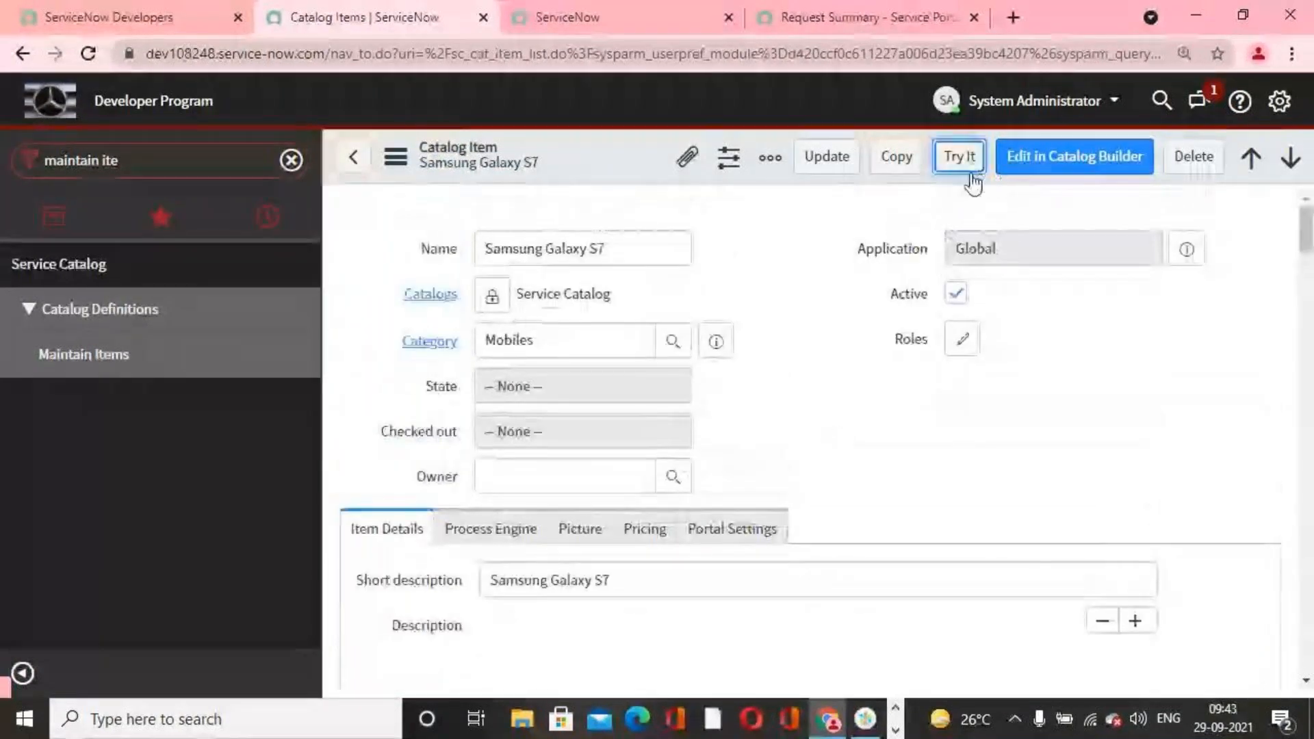
# Step: Check the Year of Released? choices in the Samsung Galaxy S7's Add Row form, close it and go back to the previous page
pyautogui.scroll(-3, 646, 512)
pyautogui.click(448, 416)
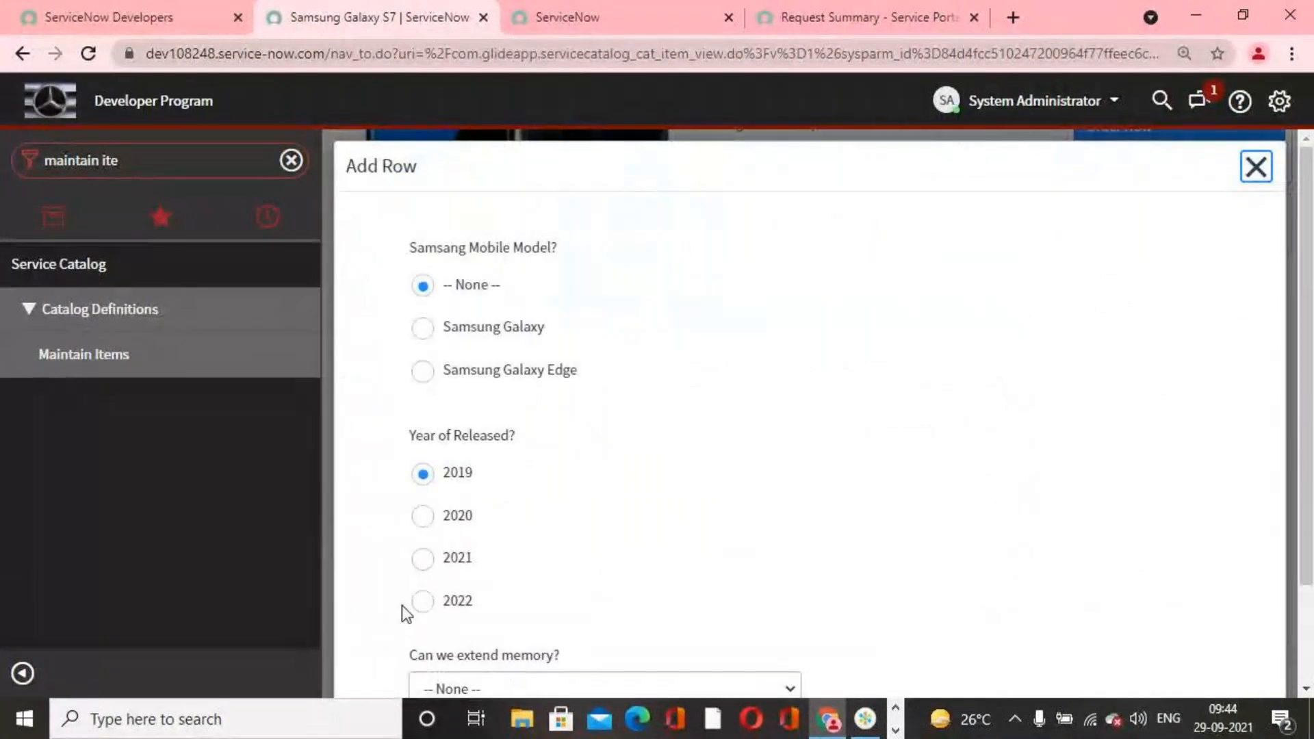
pyautogui.click(1256, 168)
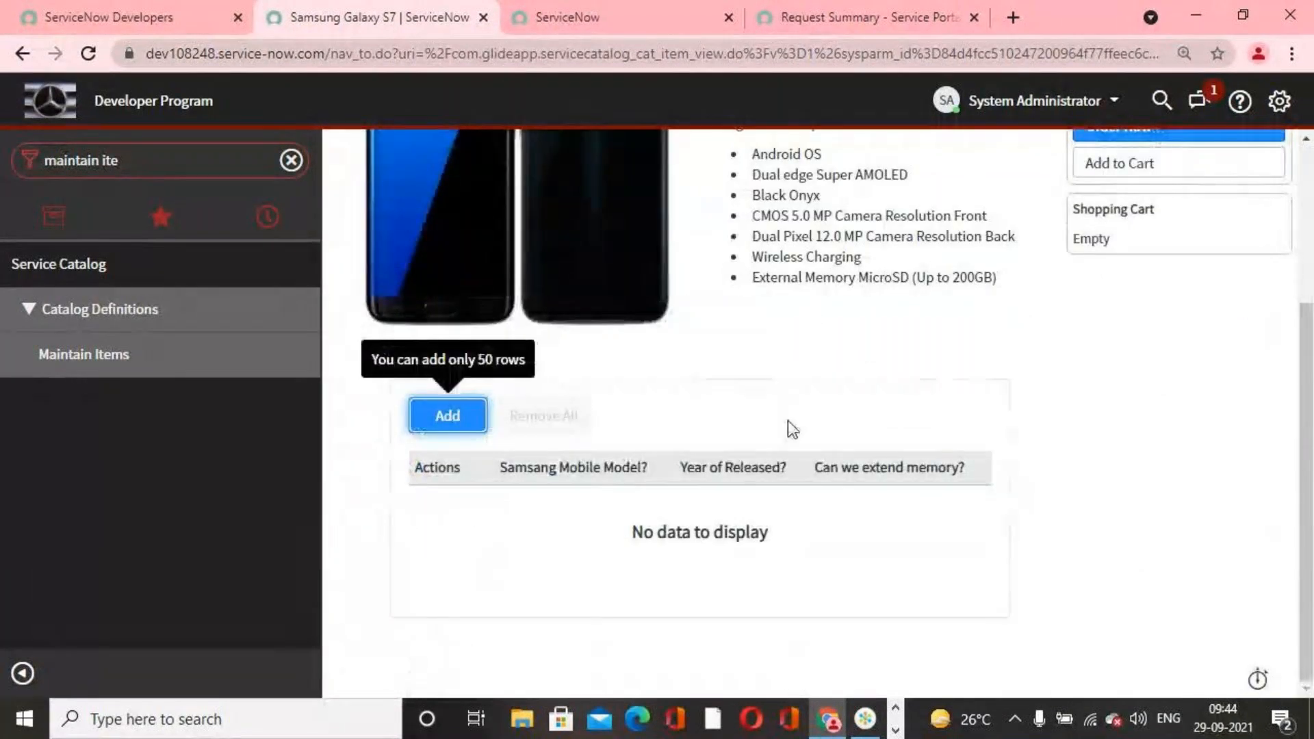
pyautogui.scroll(4, 788, 422)
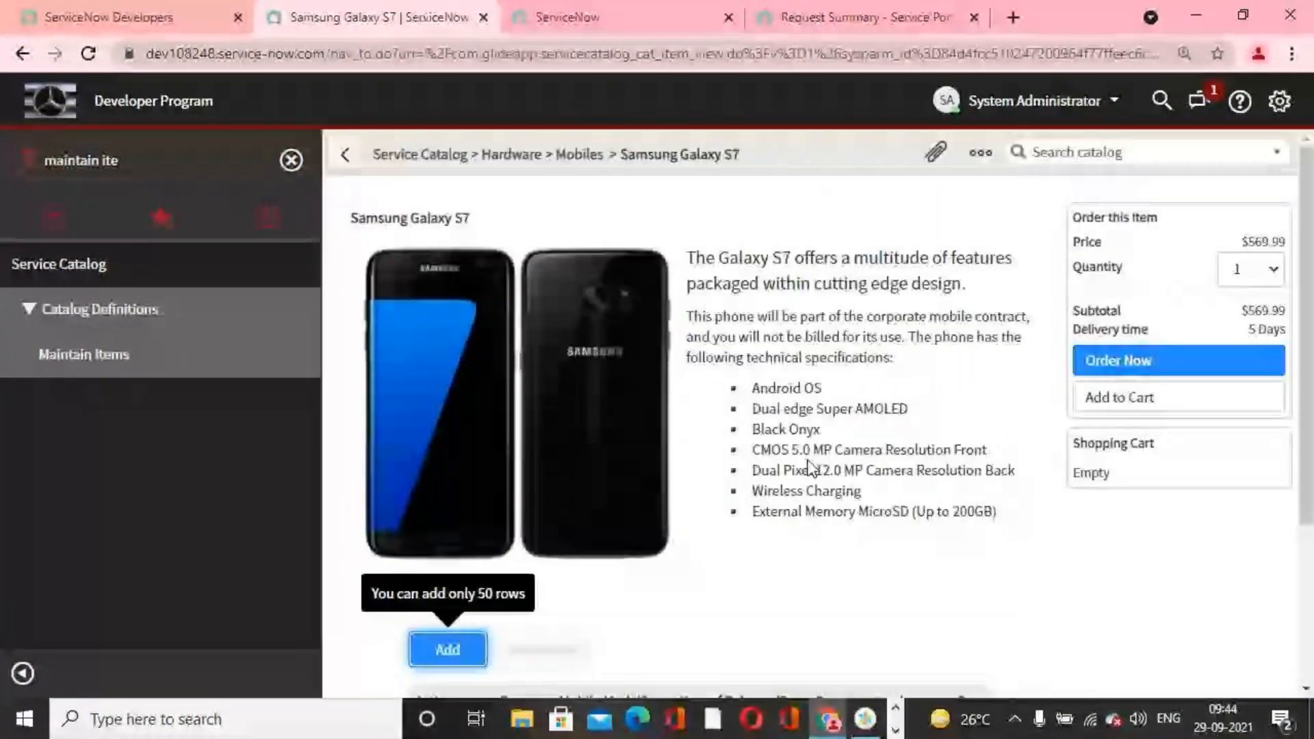
pyautogui.click(345, 154)
pyautogui.scroll(3, 486, 299)
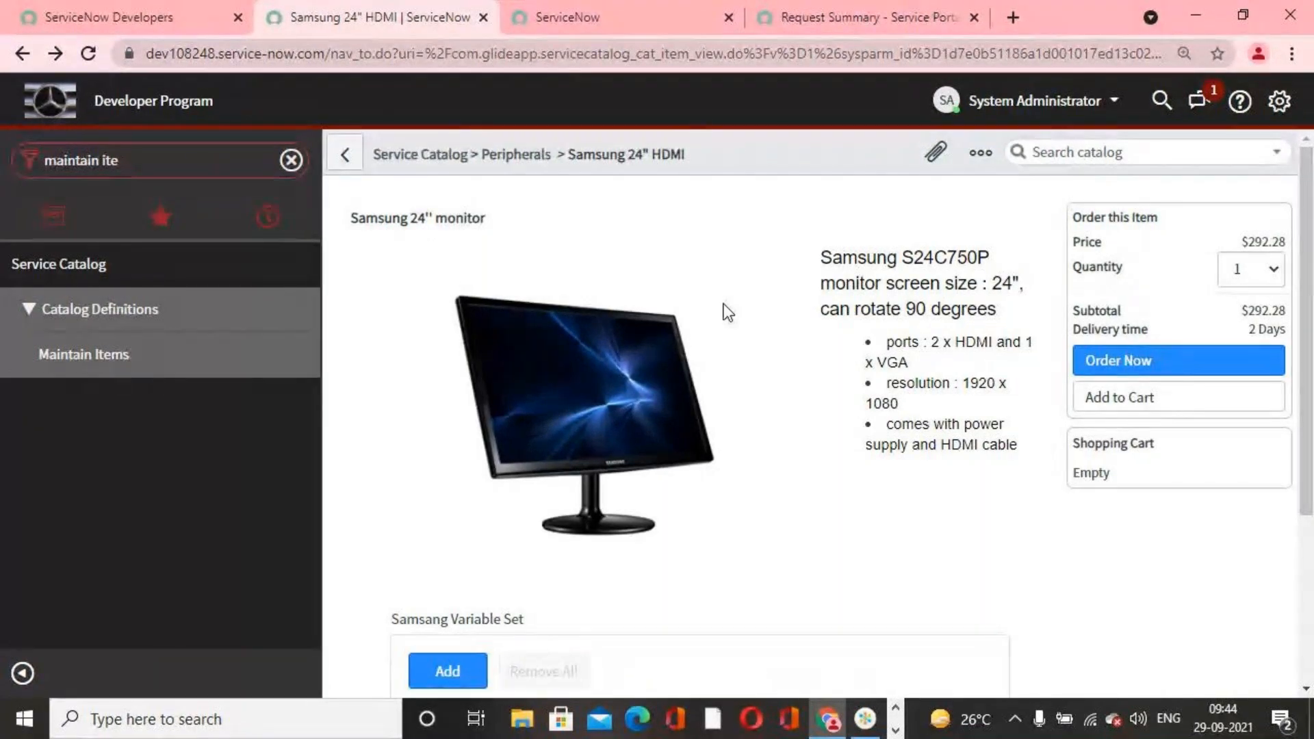
# Step: Leave the Samsung 24" HDMI item, find Variable Sets in the navigator and open the Samsang Variable Set record
pyautogui.click(345, 154)
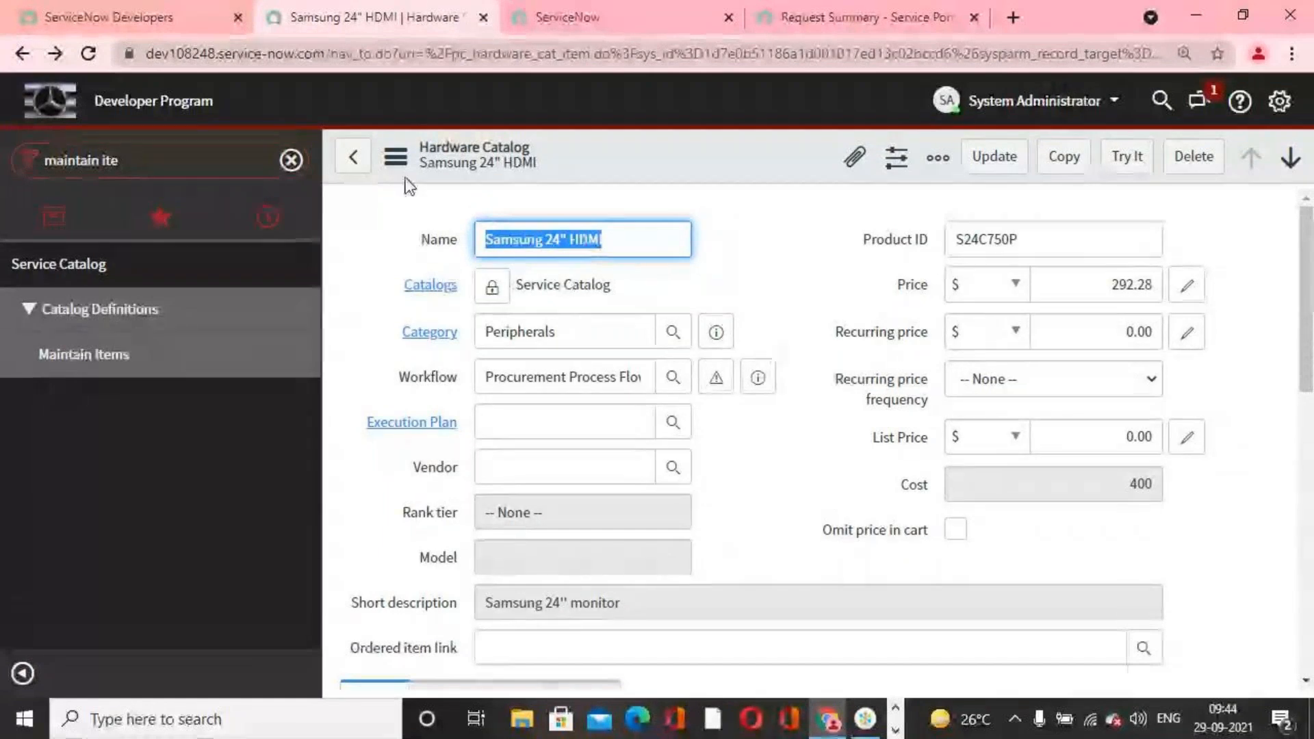
pyautogui.click(353, 156)
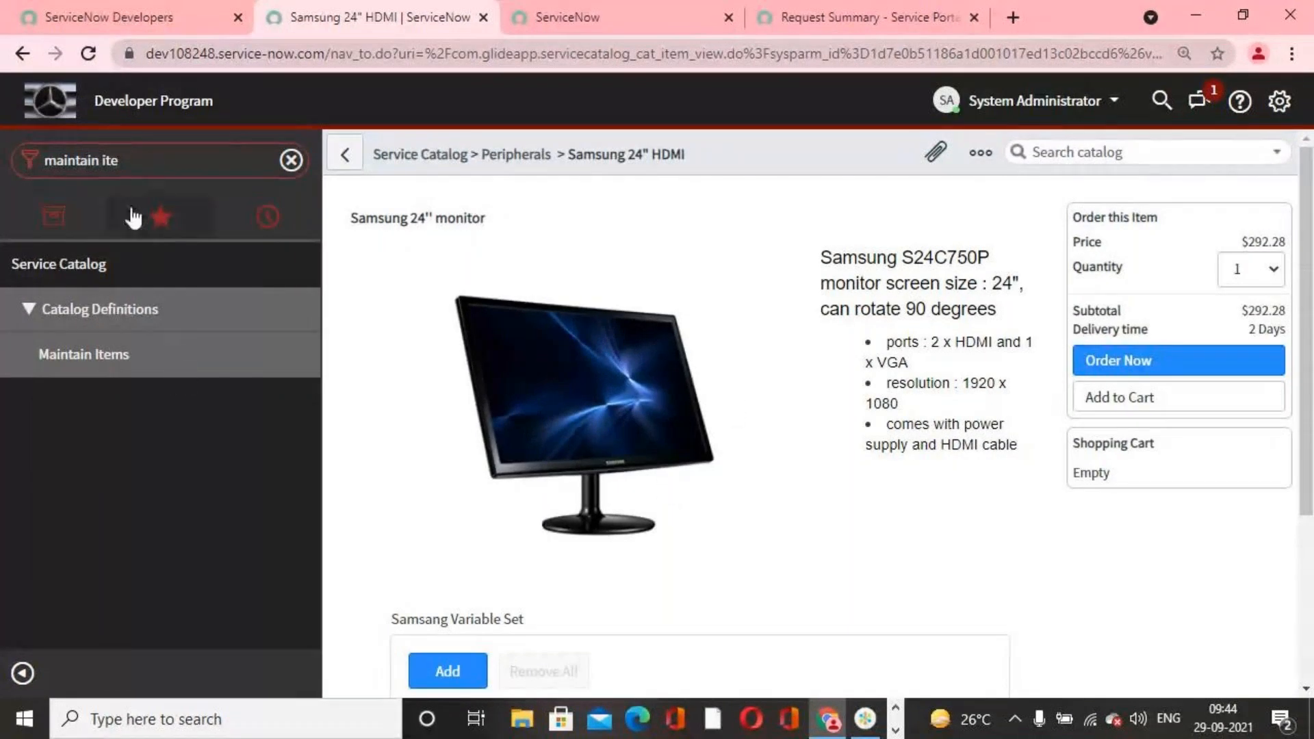
pyautogui.click(152, 163)
pyautogui.write('vari')
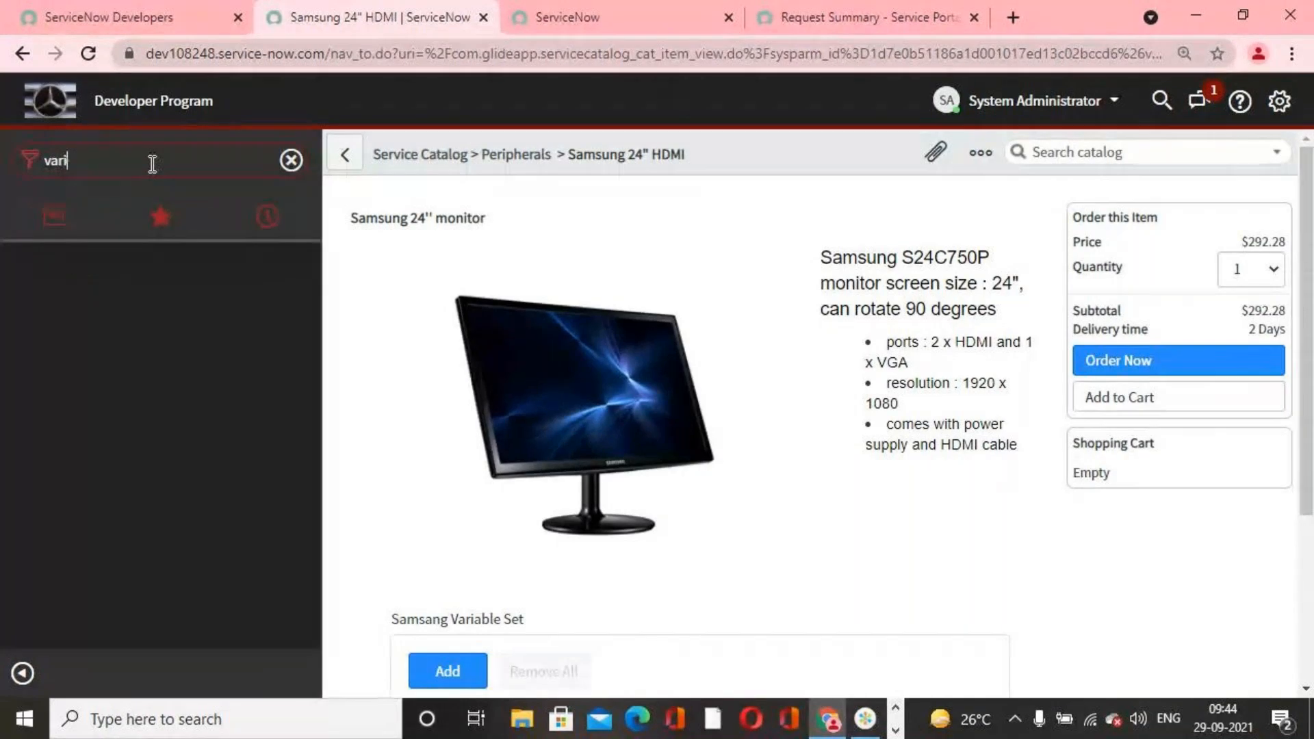
pyautogui.write('vele')
pyautogui.press('BackSpace')
pyautogui.press('BackSpace')
pyautogui.press('BackSpace')
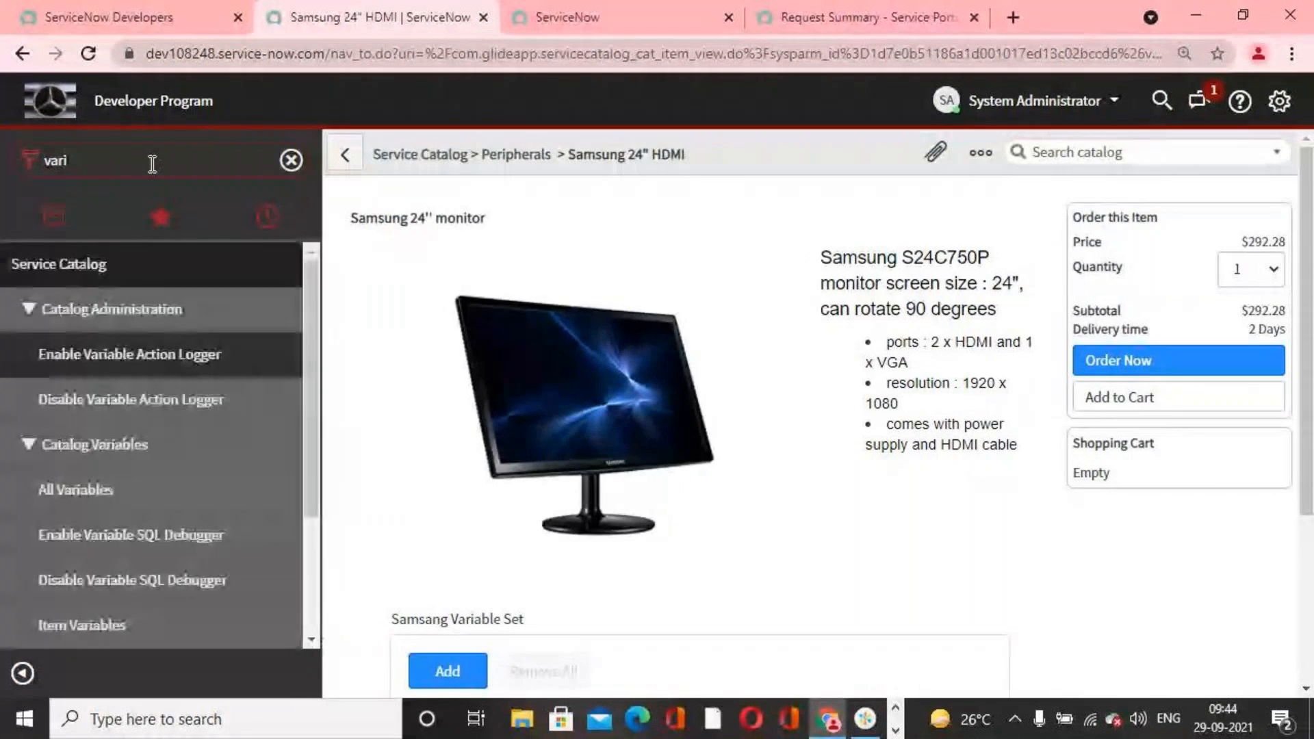
pyautogui.write('able s')
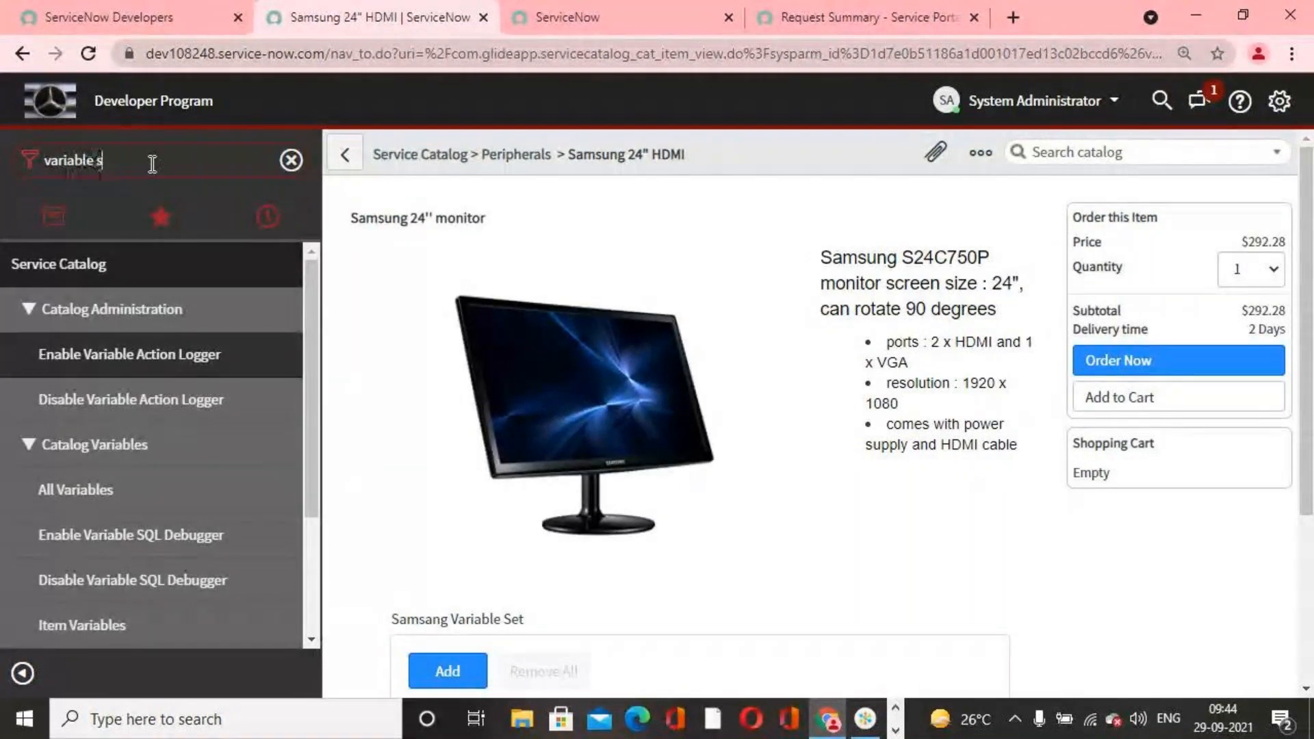
pyautogui.write('e')
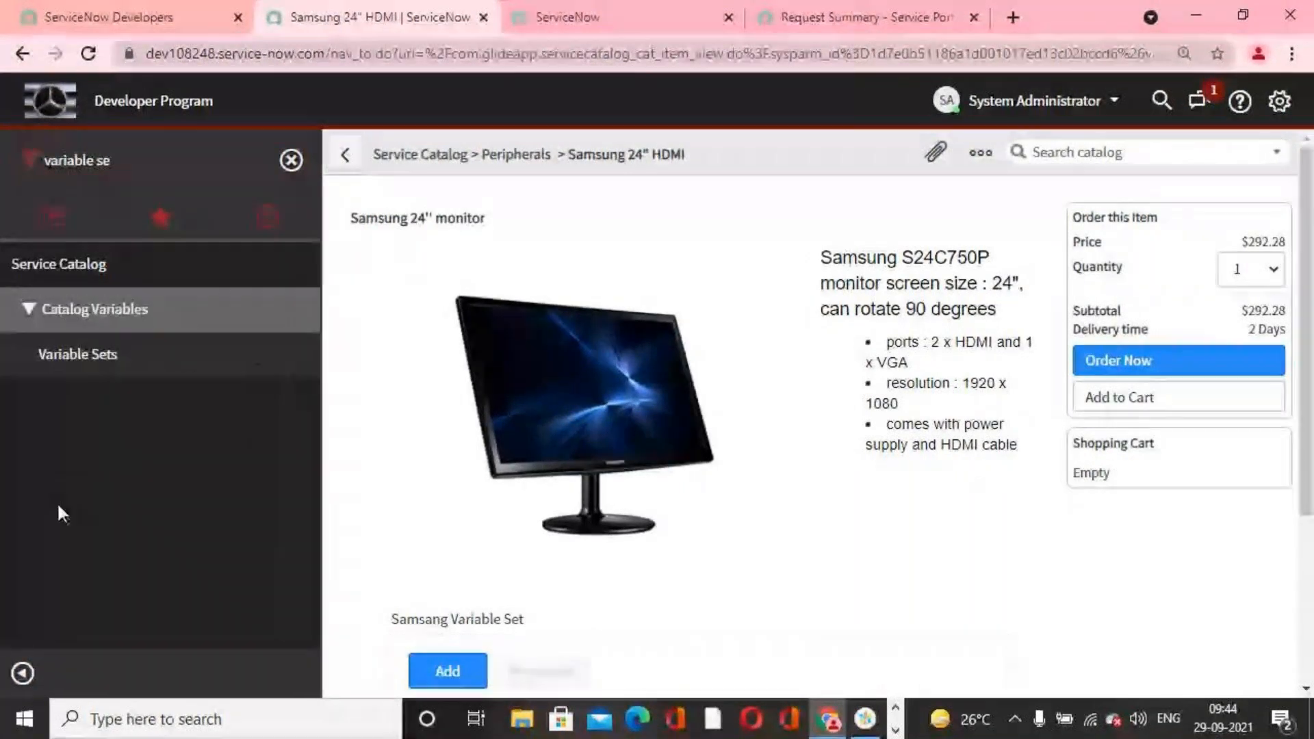
pyautogui.click(143, 362)
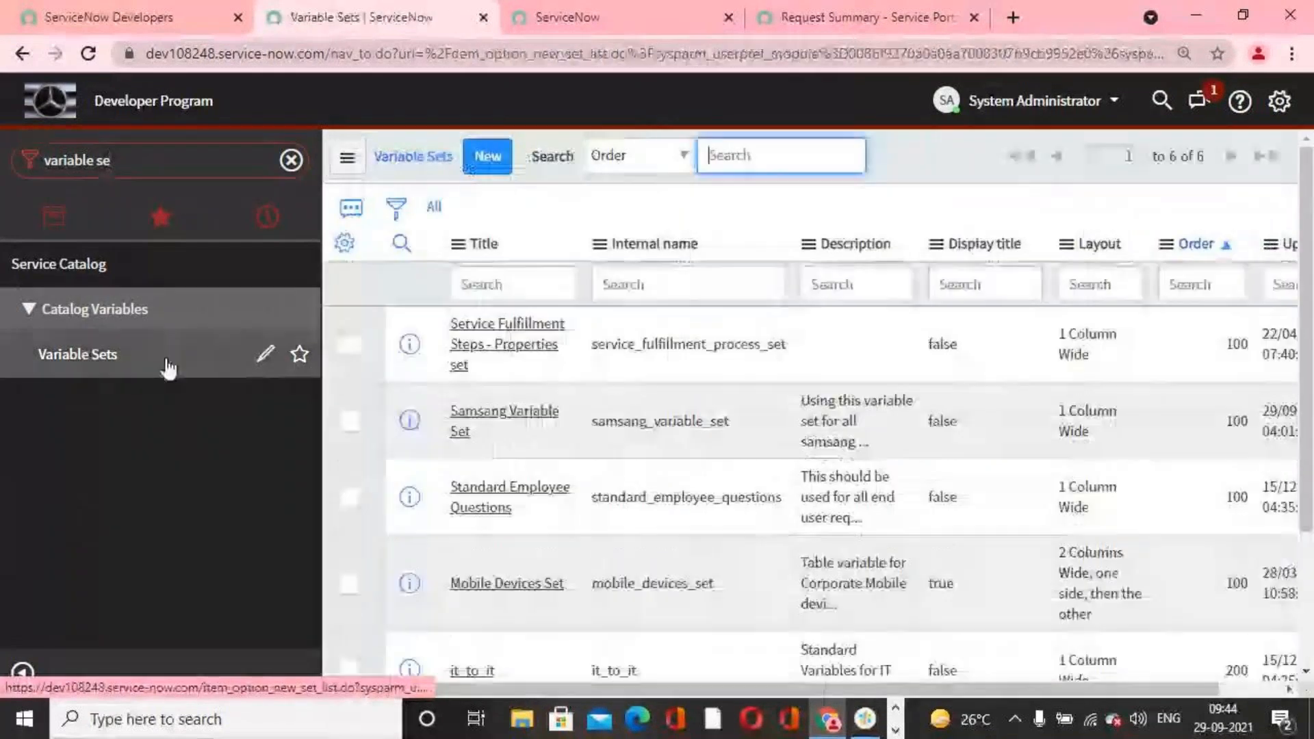
pyautogui.click(518, 416)
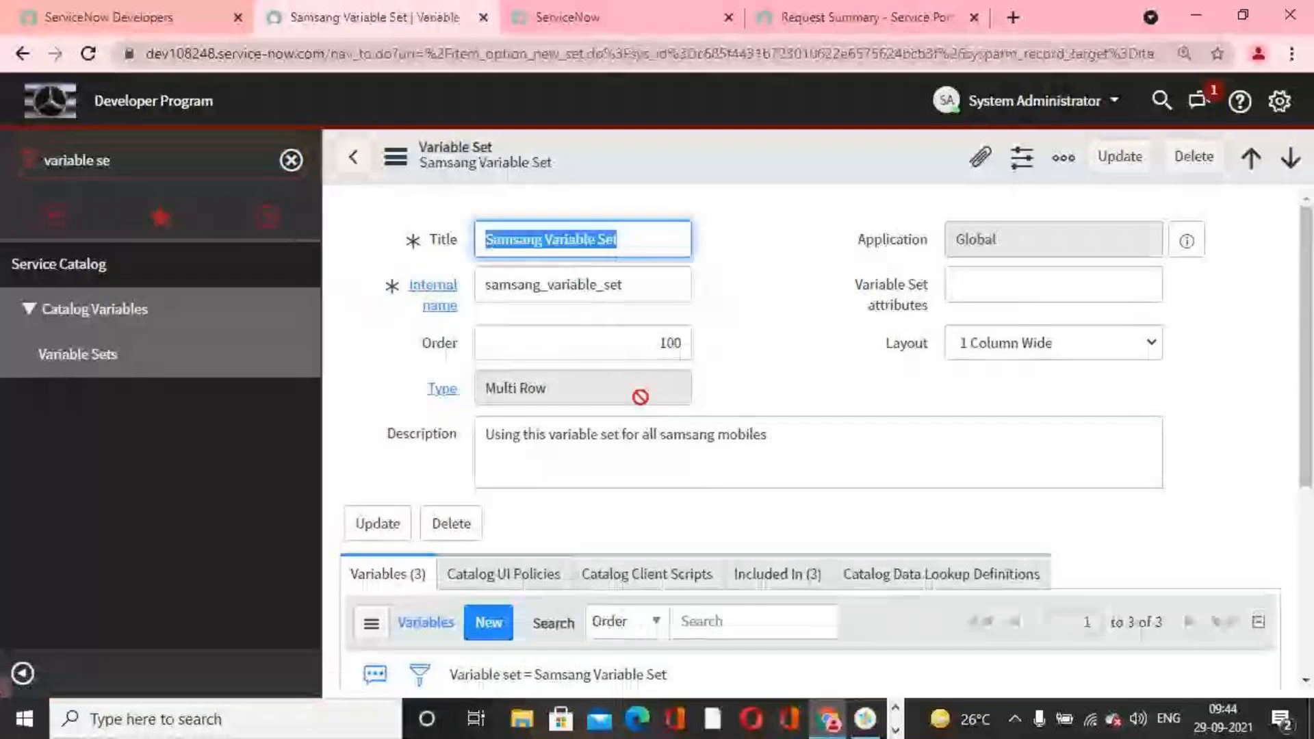
# Step: Check which catalog items the Samsang Variable Set is included in, and return to the Variable Sets list
pyautogui.scroll(-2, 693, 440)
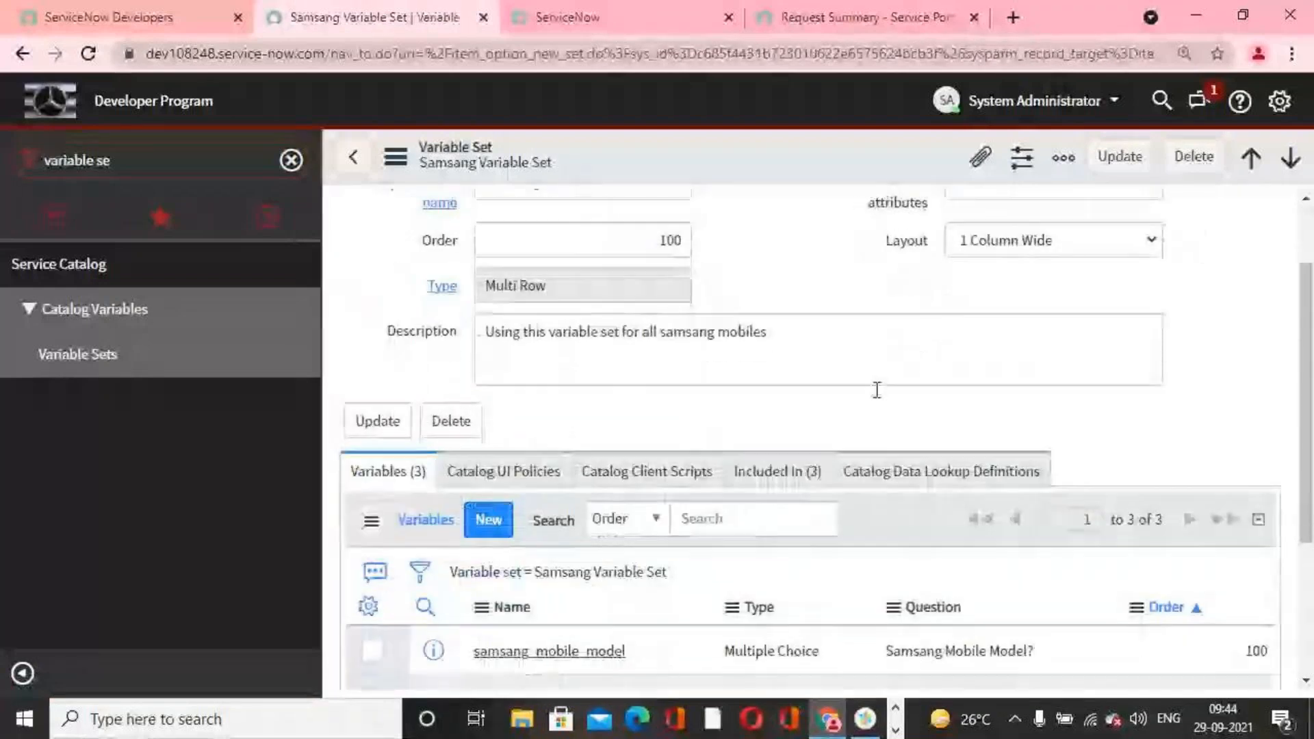
pyautogui.click(796, 473)
pyautogui.scroll(-4, 836, 470)
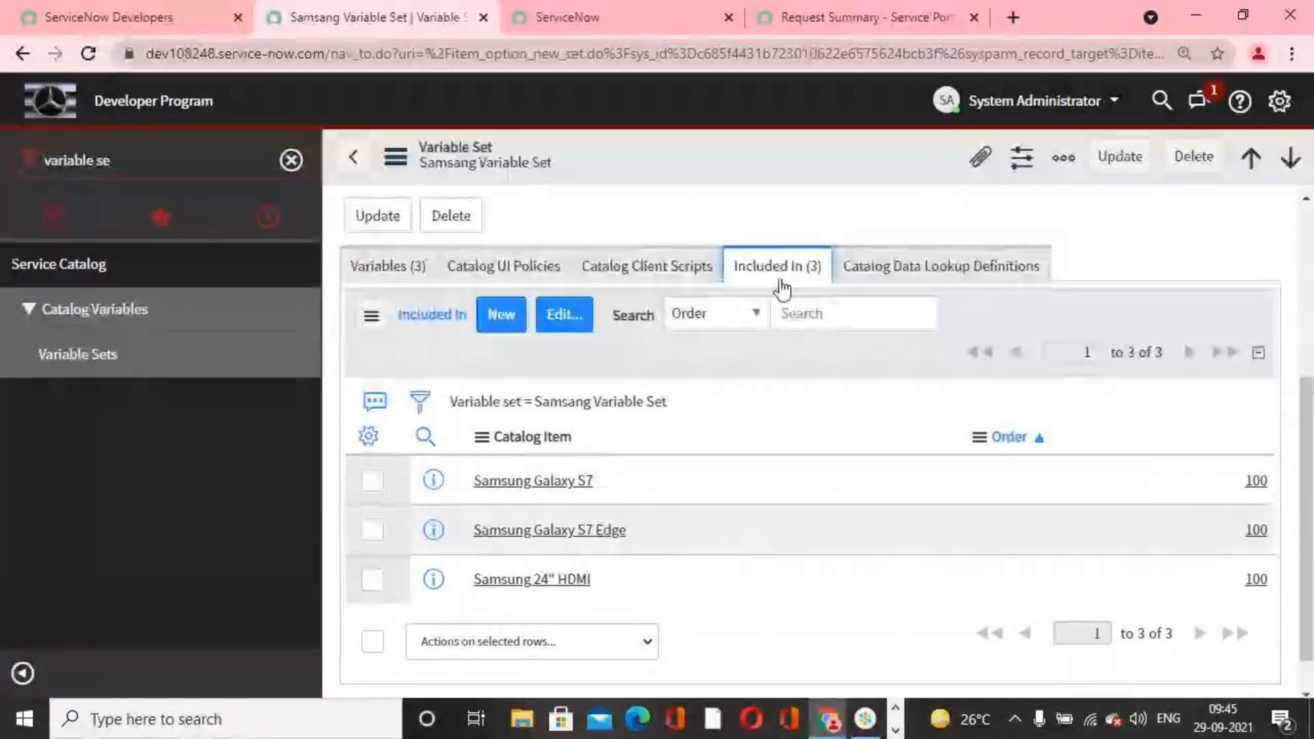
pyautogui.scroll(1, 675, 551)
pyautogui.scroll(3, 675, 552)
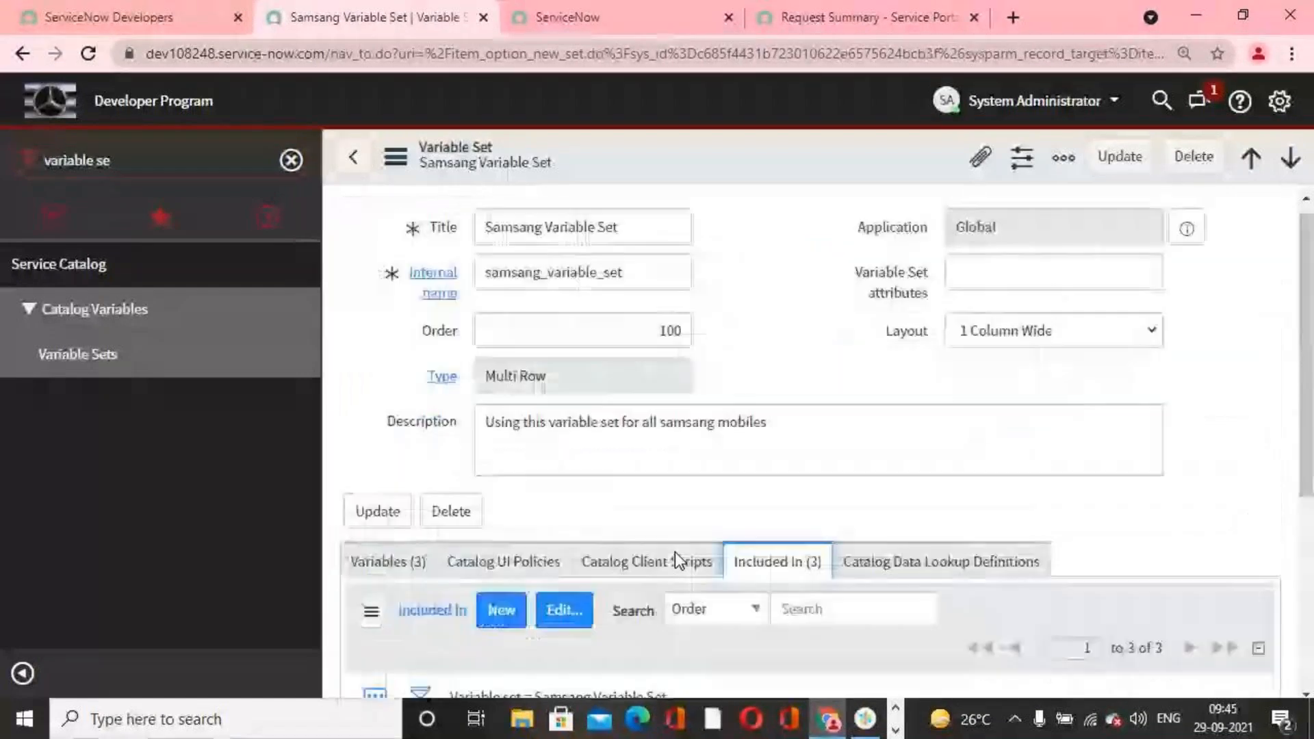
pyautogui.click(353, 157)
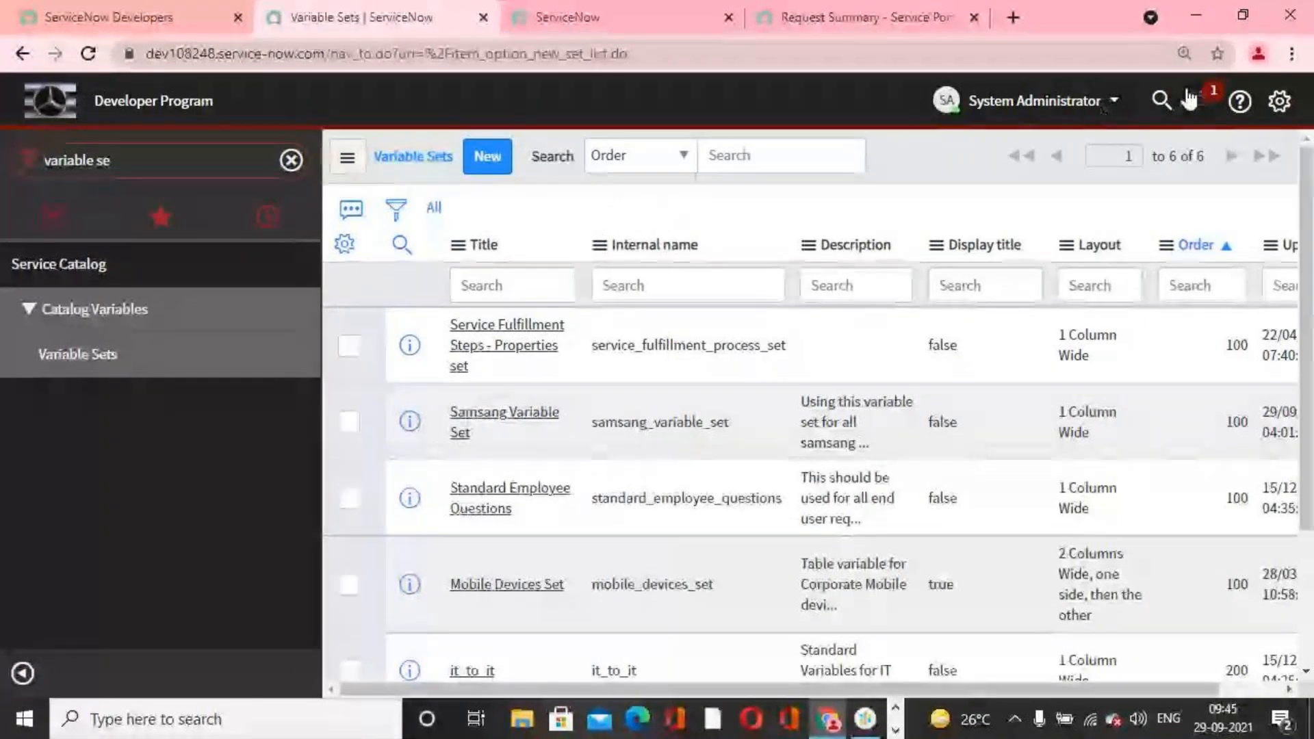
pyautogui.click(1196, 100)
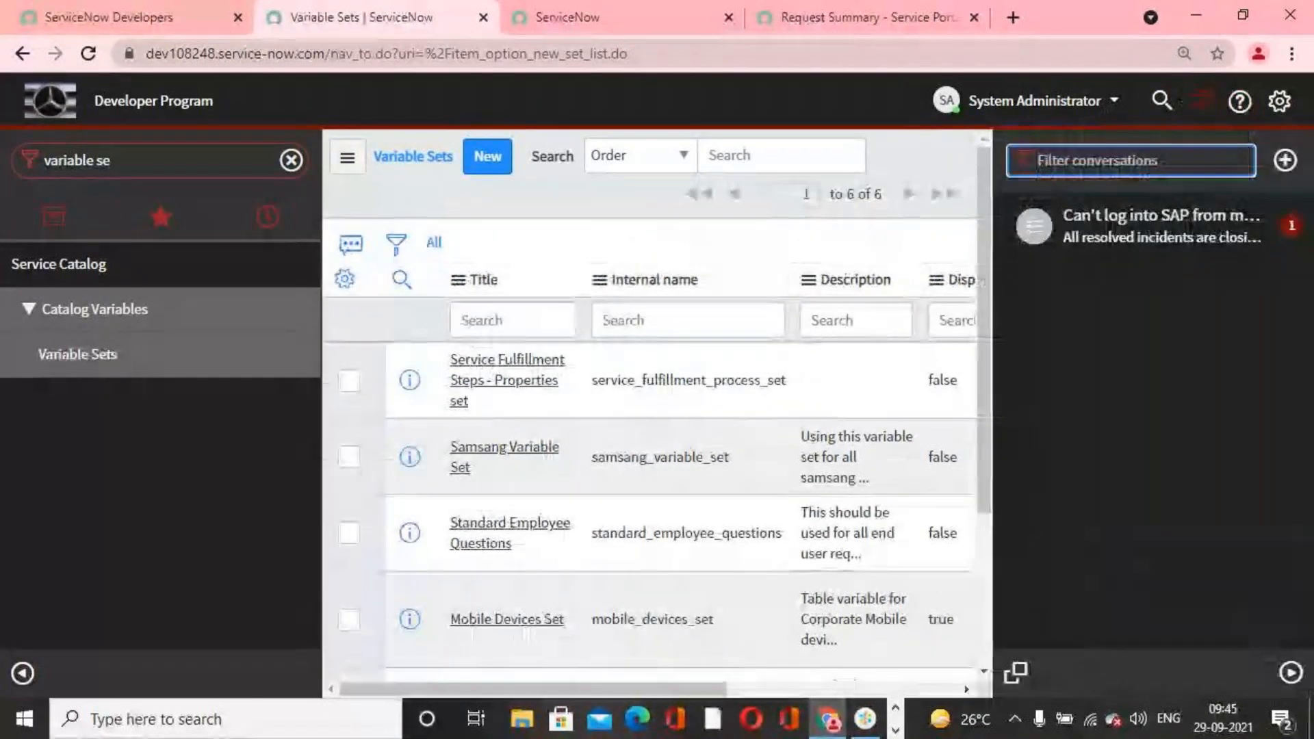
pyautogui.click(1196, 100)
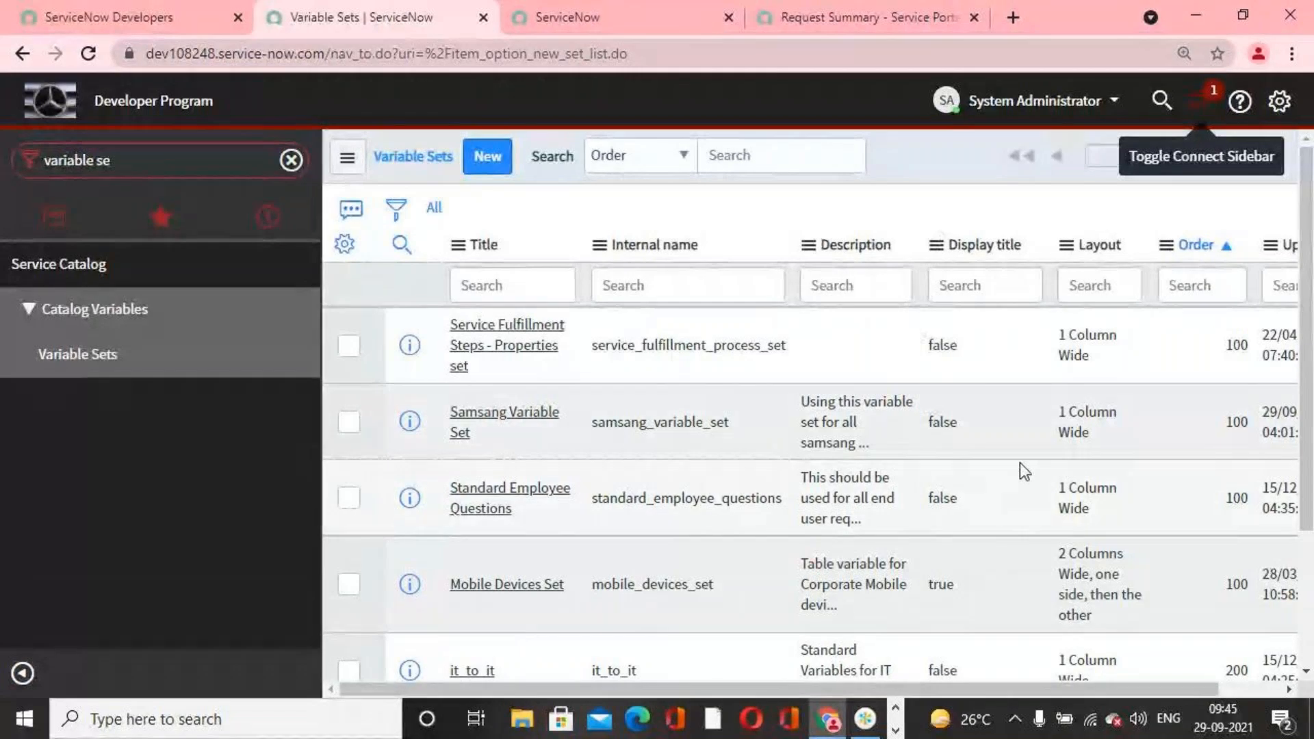
pyautogui.click(861, 730)
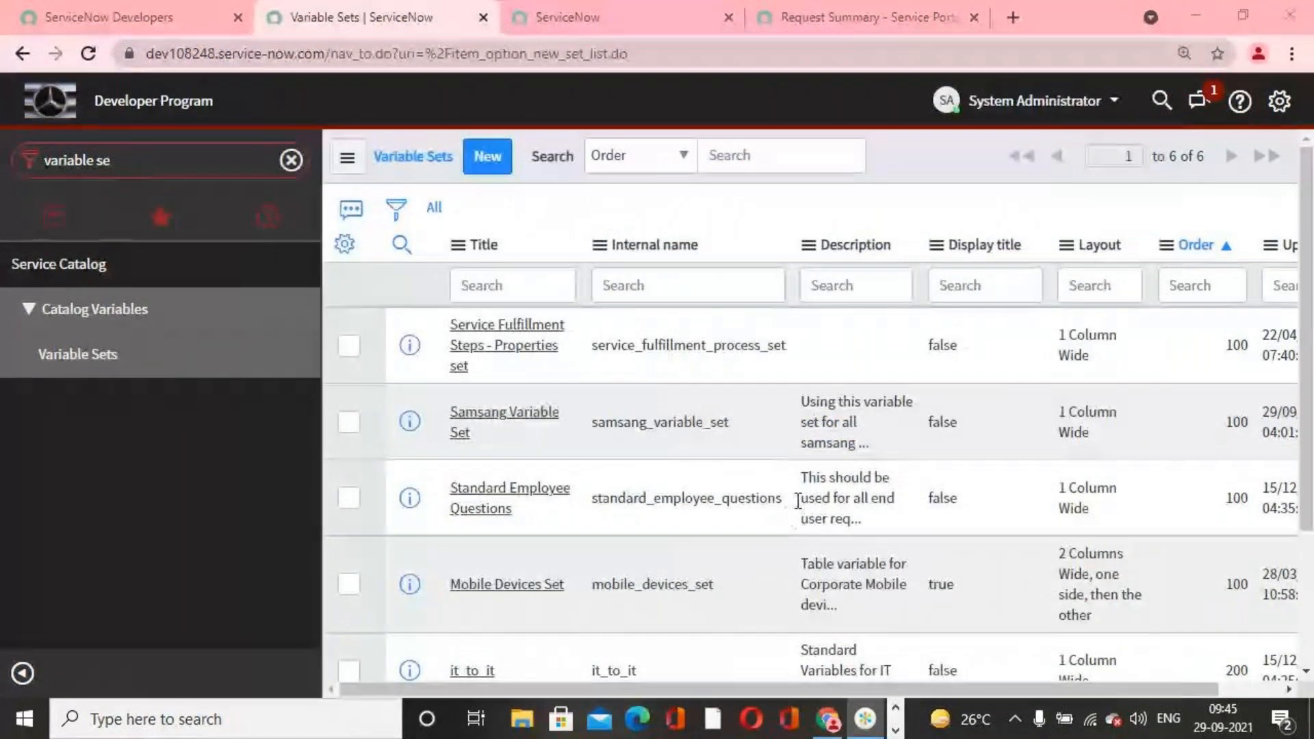
pyautogui.scroll(-3, 1006, 541)
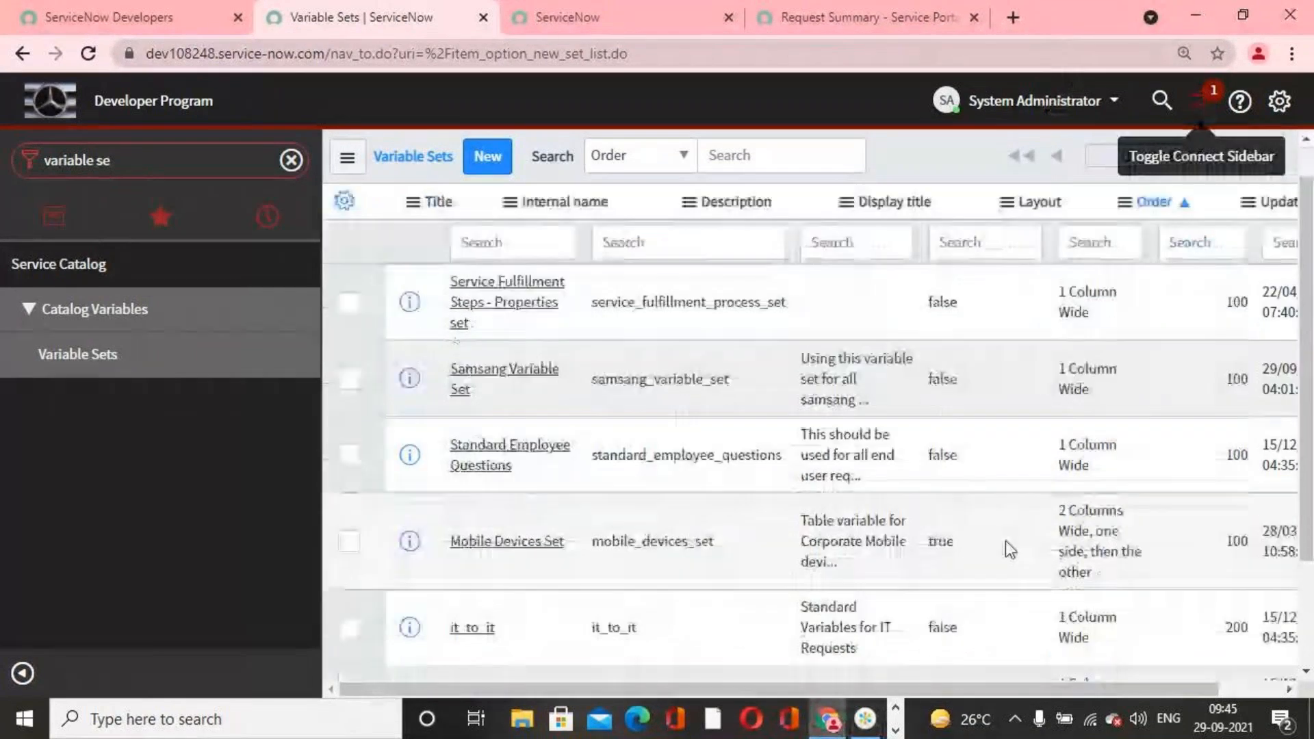
pyautogui.scroll(3, 1006, 542)
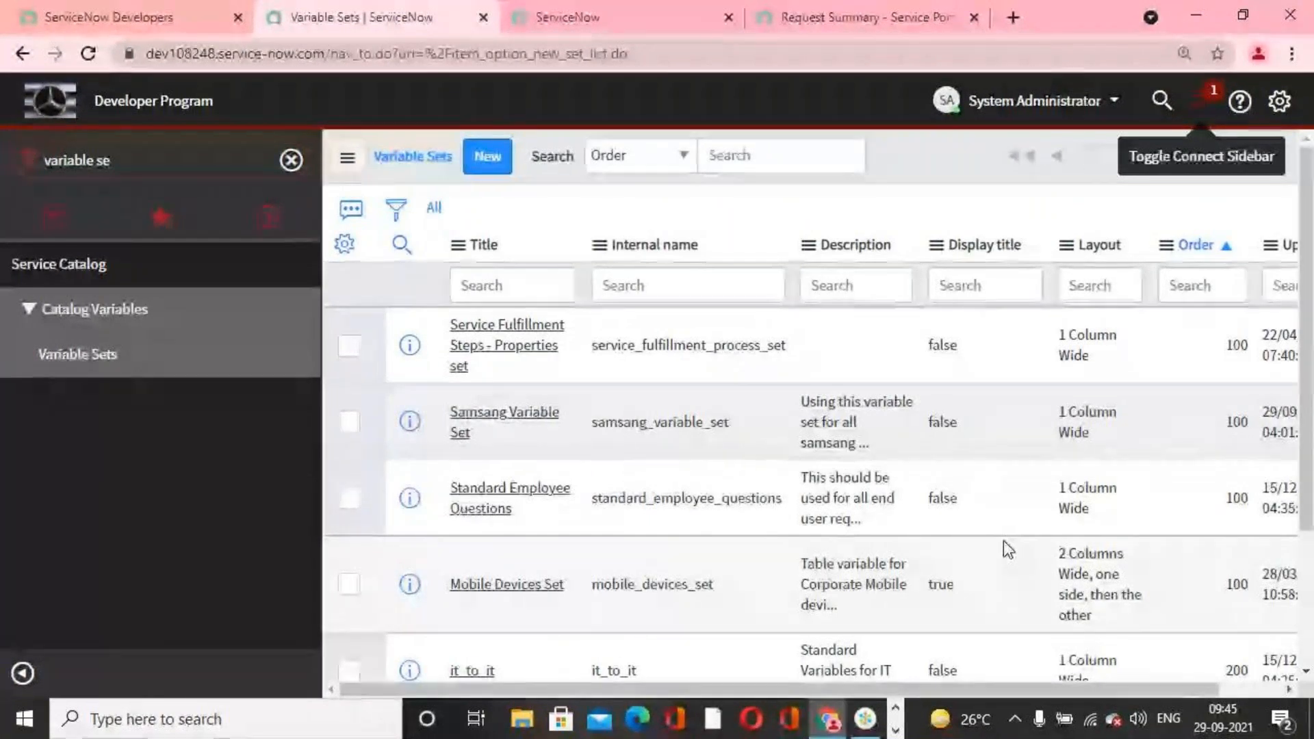
pyautogui.click(896, 731)
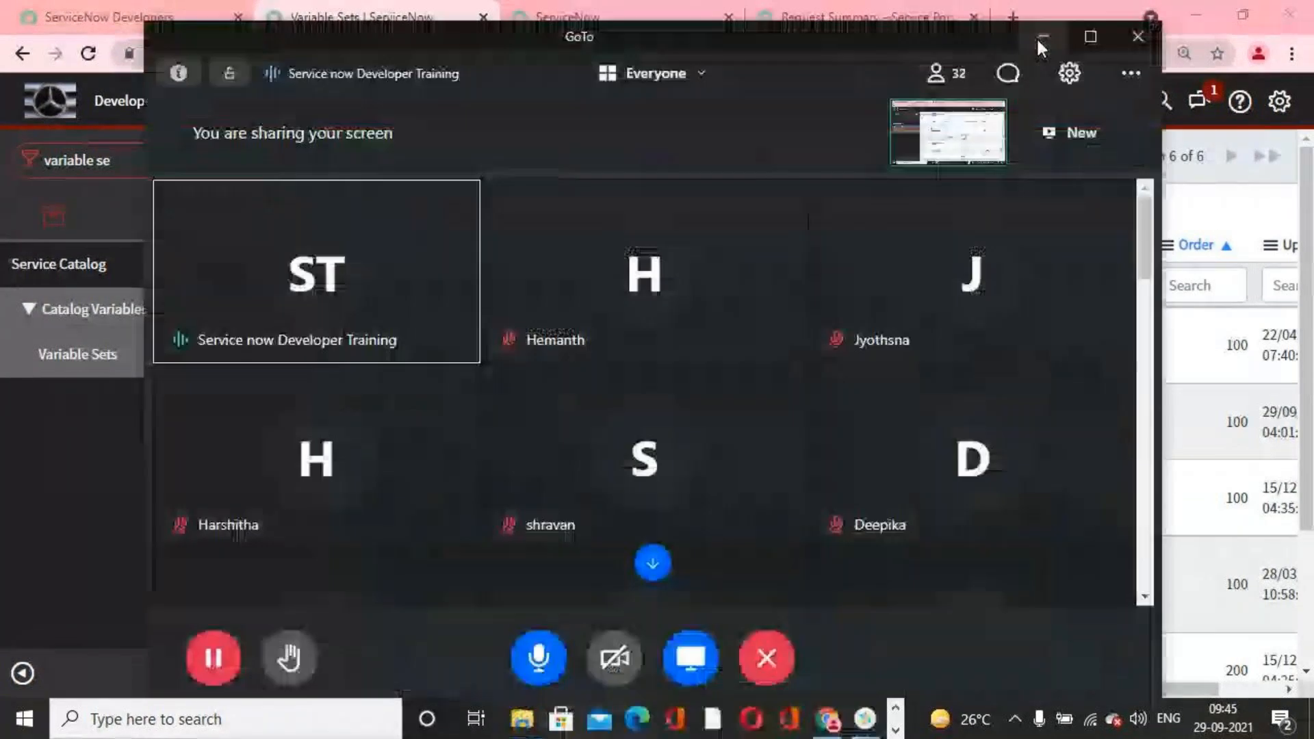
pyautogui.click(1039, 39)
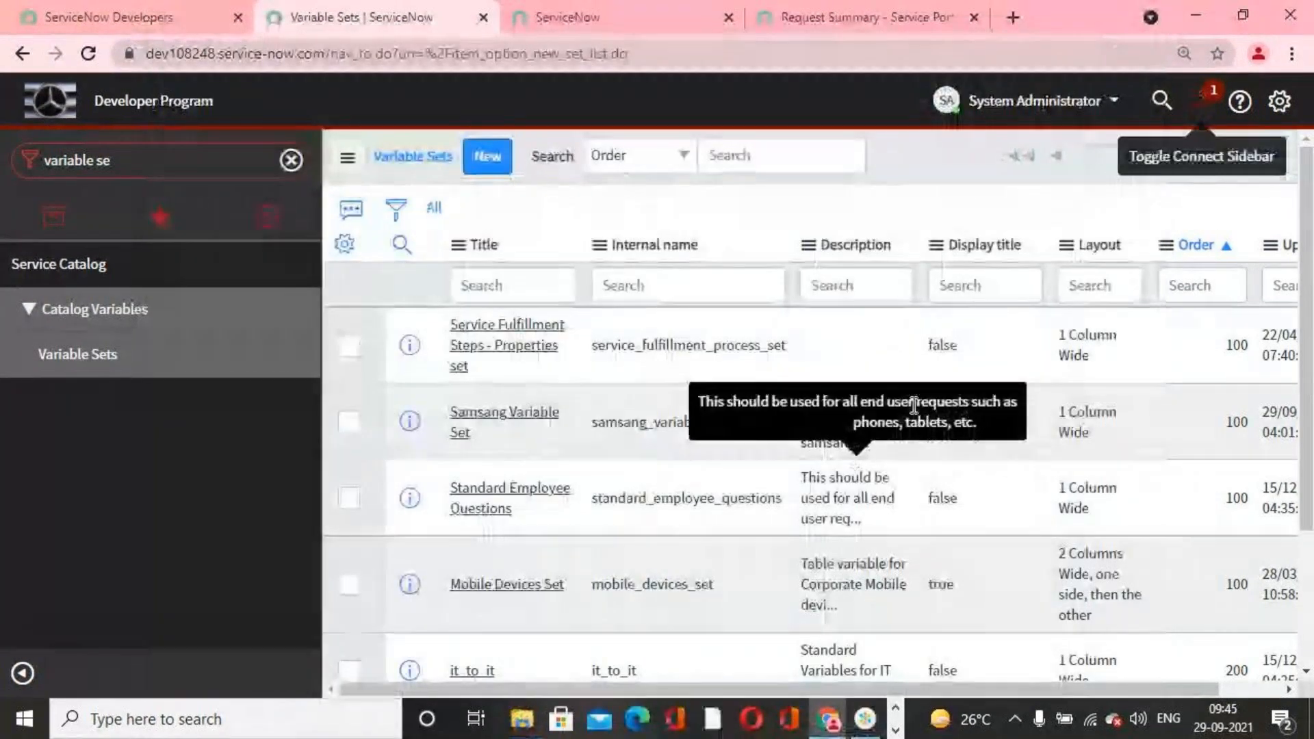
pyautogui.scroll(-3, 821, 520)
pyautogui.click(841, 726)
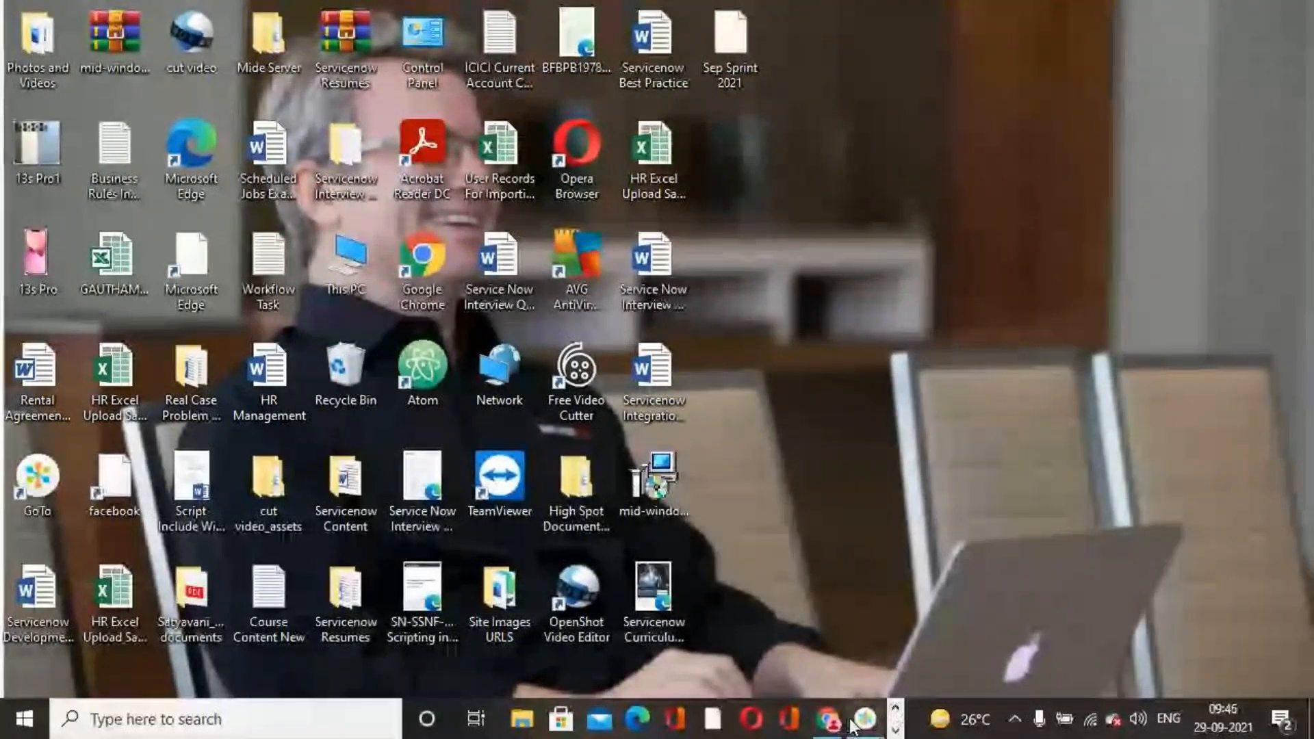
pyautogui.click(828, 719)
# Step: Search the navigator for the Maintain Items module and the Record Producers module, without opening either
pyautogui.click(291, 160)
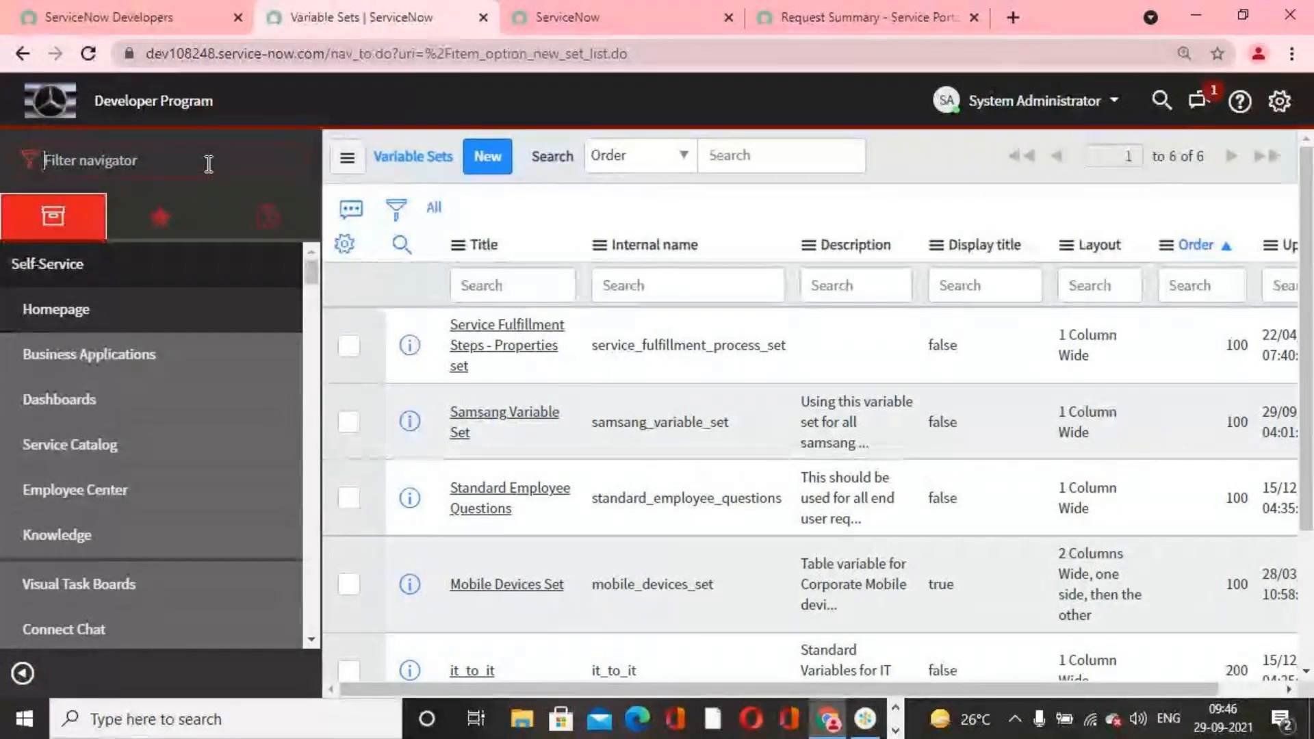
pyautogui.write('mainta')
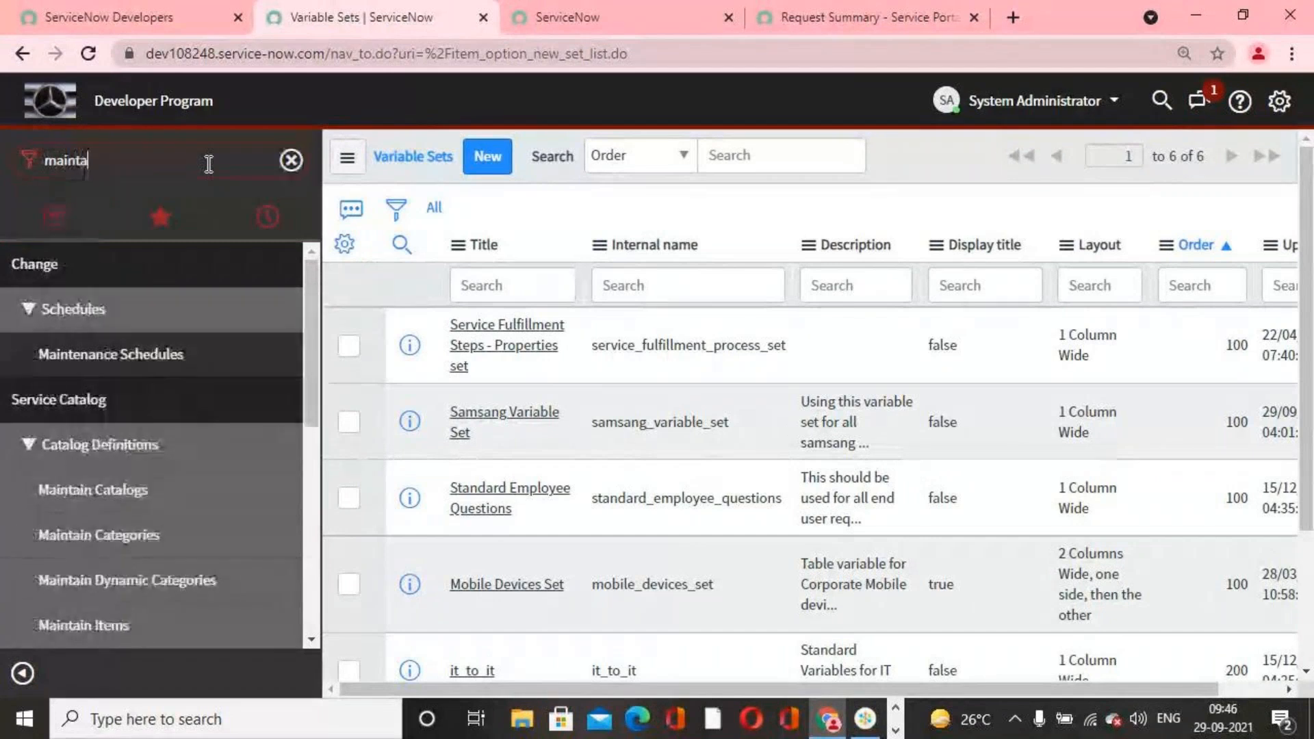
pyautogui.write('in item')
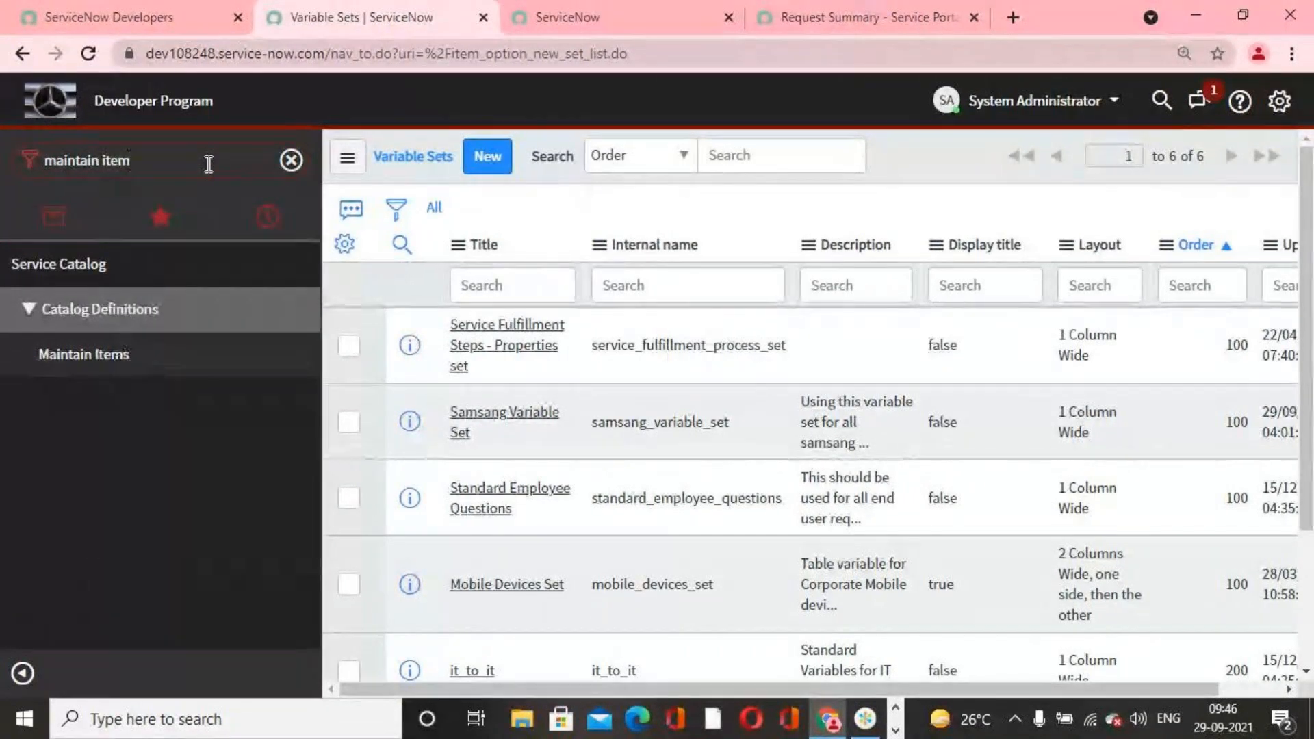
pyautogui.press('BackSpace')
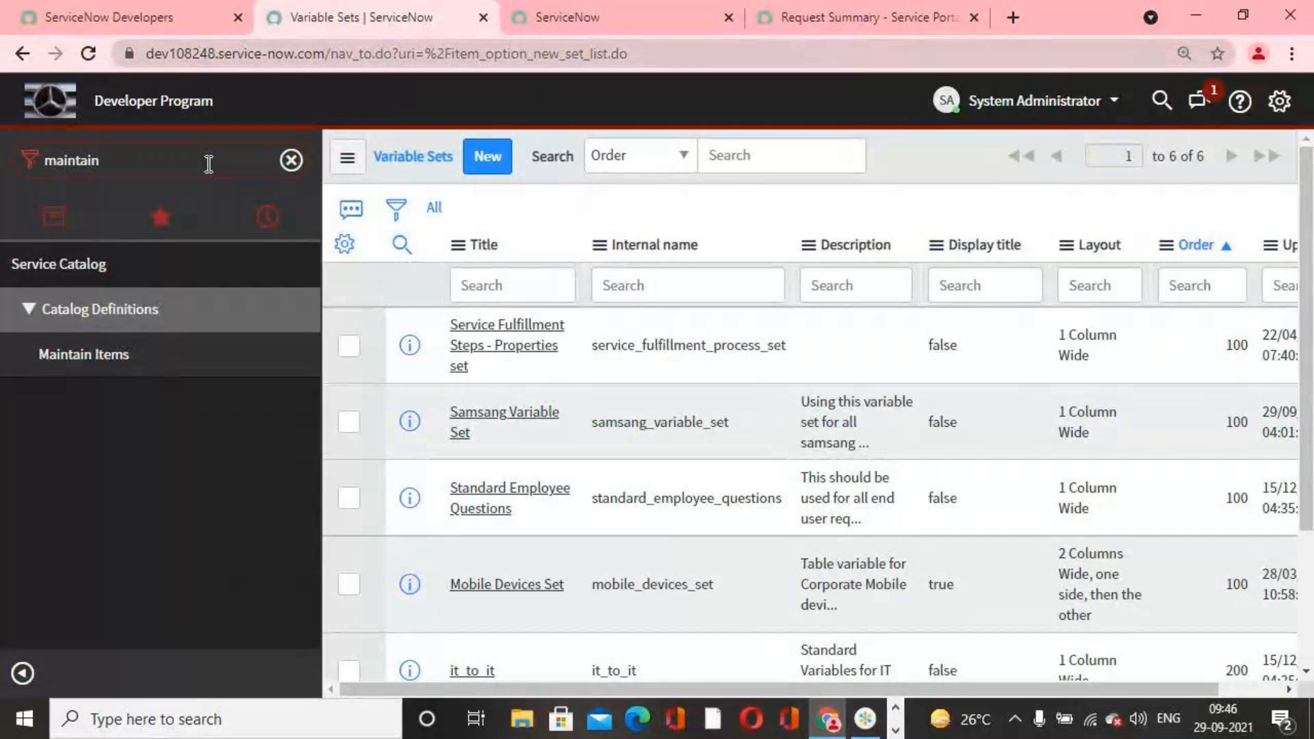
pyautogui.write('record')
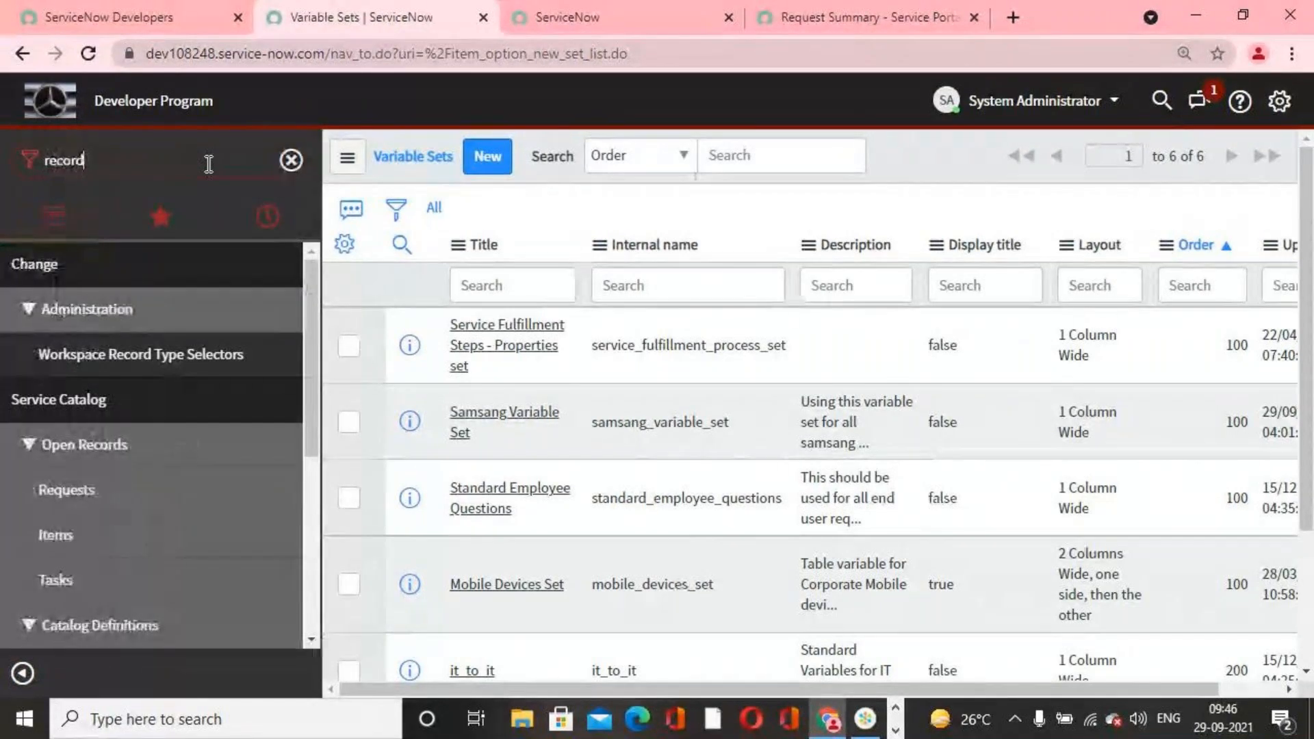
pyautogui.write(' pr')
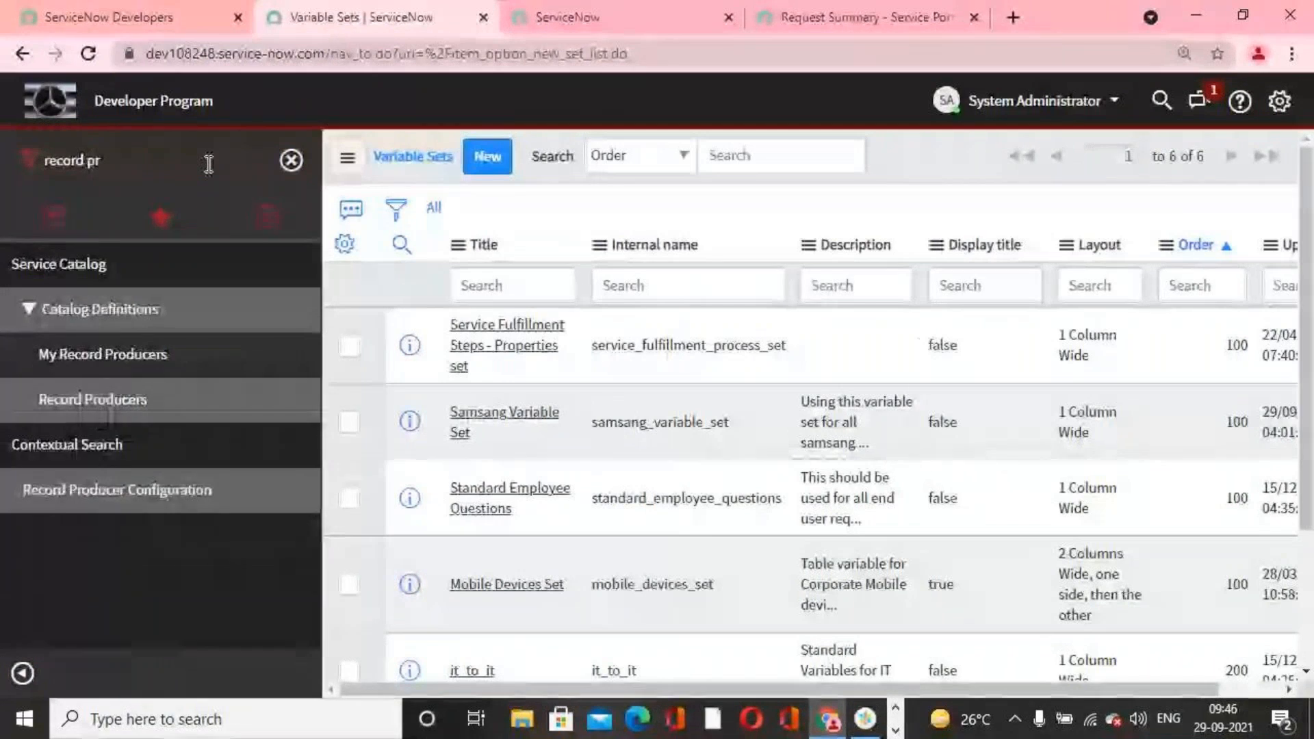
pyautogui.press('BackSpace')
pyautogui.press('BackSpace')
pyautogui.press('BackSpace')
pyautogui.press('BackSpace')
pyautogui.press('BackSpace')
pyautogui.press('BackSpace')
pyautogui.press('BackSpace')
pyautogui.press('BackSpace')
pyautogui.press('BackSpace')
# Step: Find Order Guides in the navigator, open the OnBoarding Order Guide and look through its settings and variables
pyautogui.write('o')
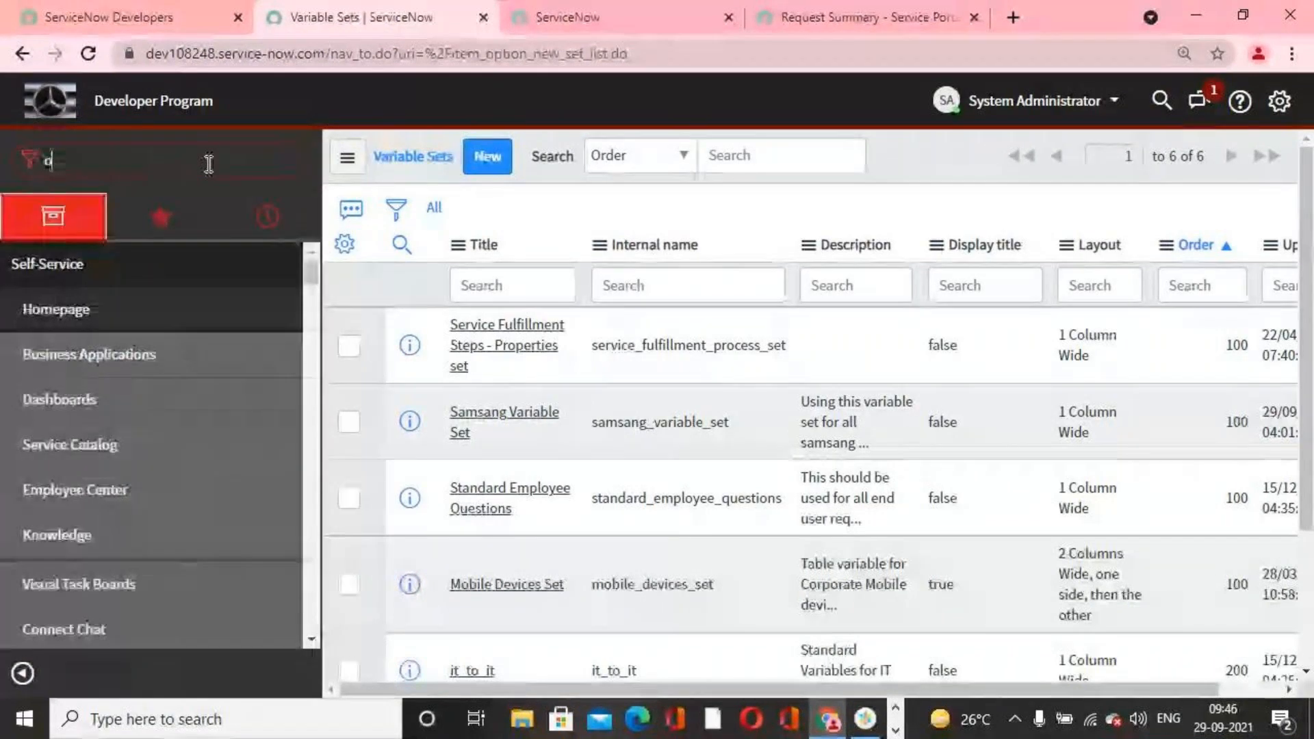
pyautogui.write('rder g')
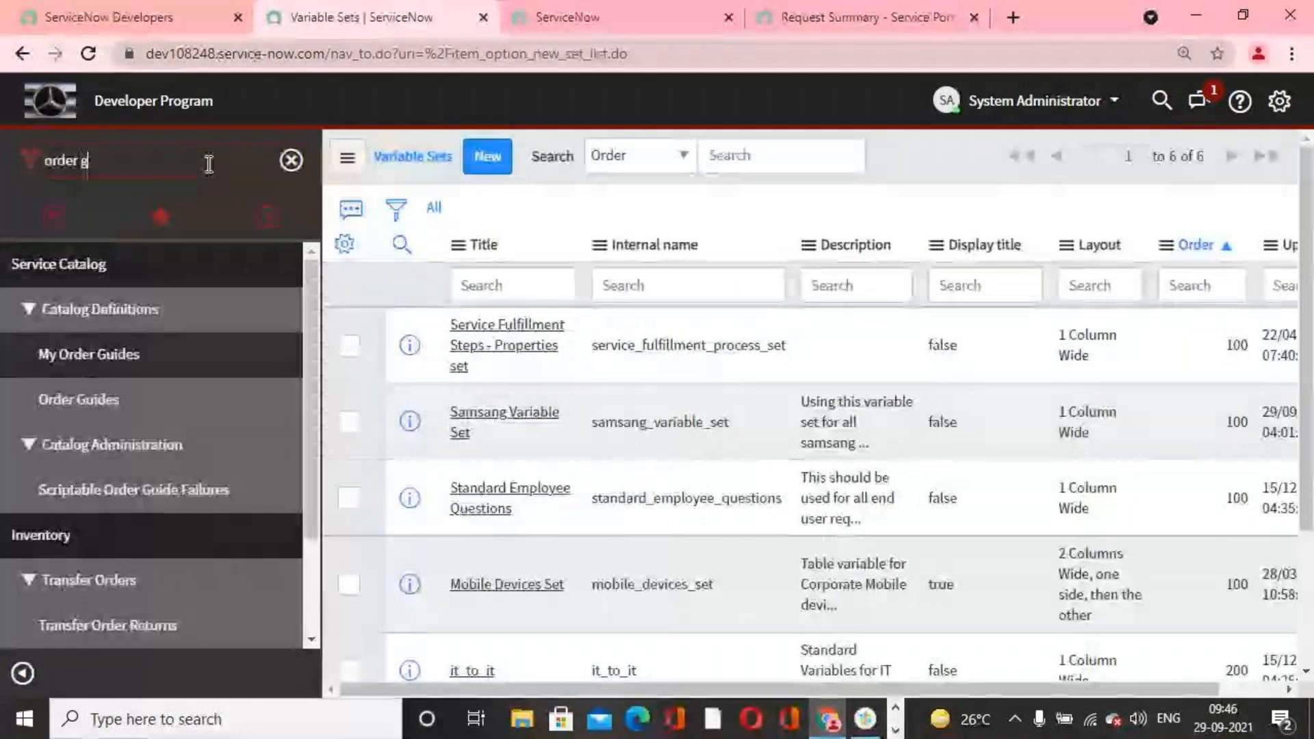
pyautogui.click(118, 411)
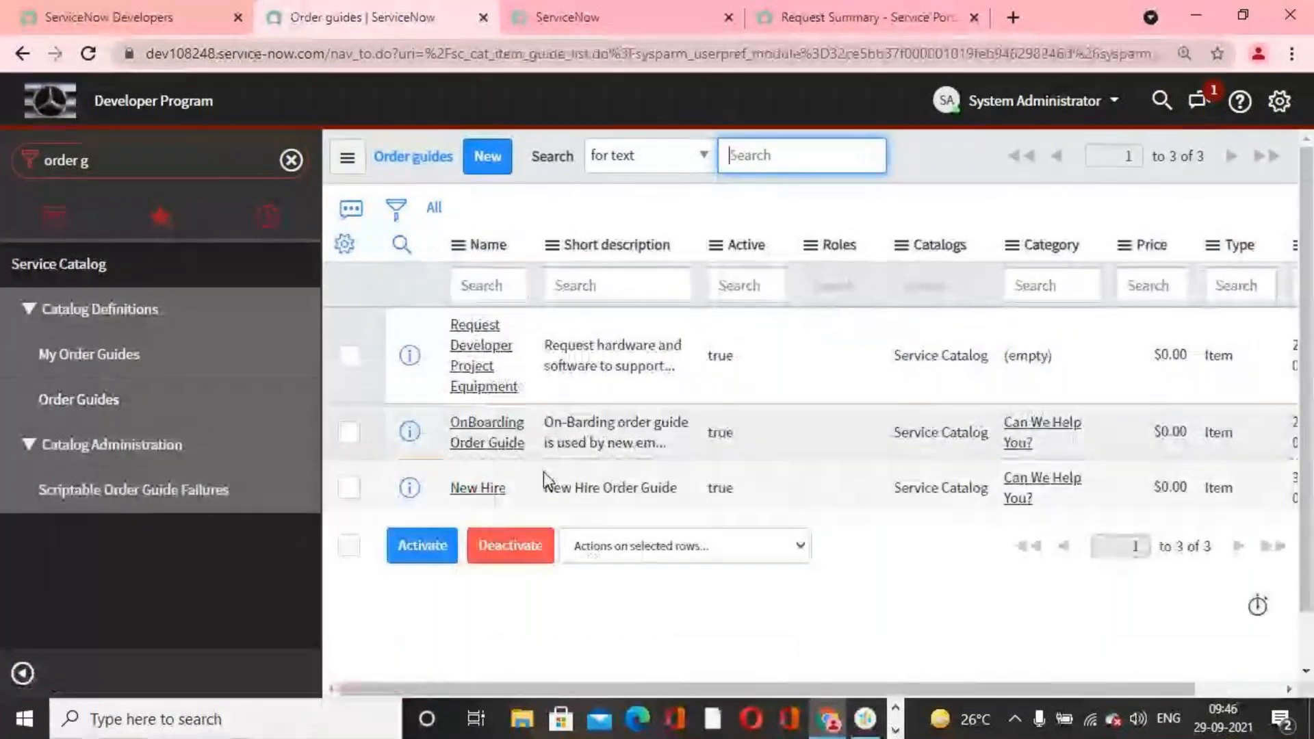
pyautogui.click(506, 441)
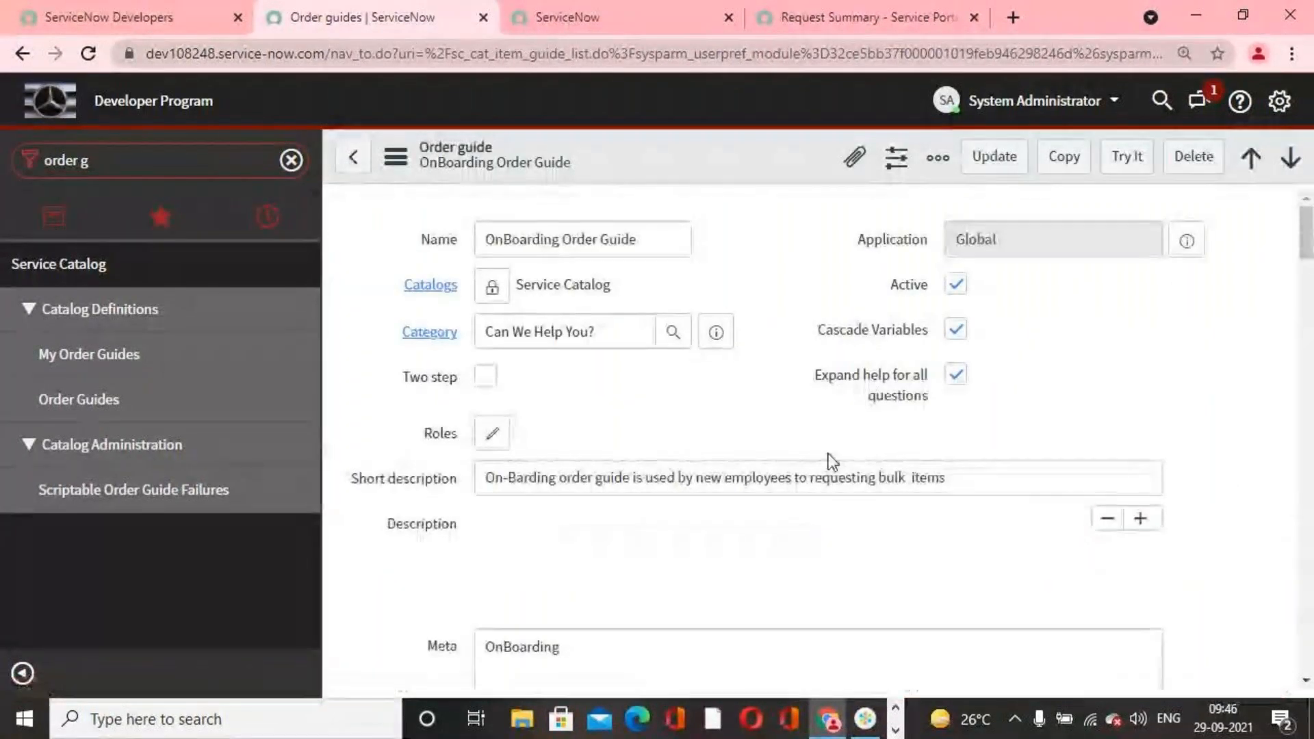
pyautogui.scroll(-6, 831, 462)
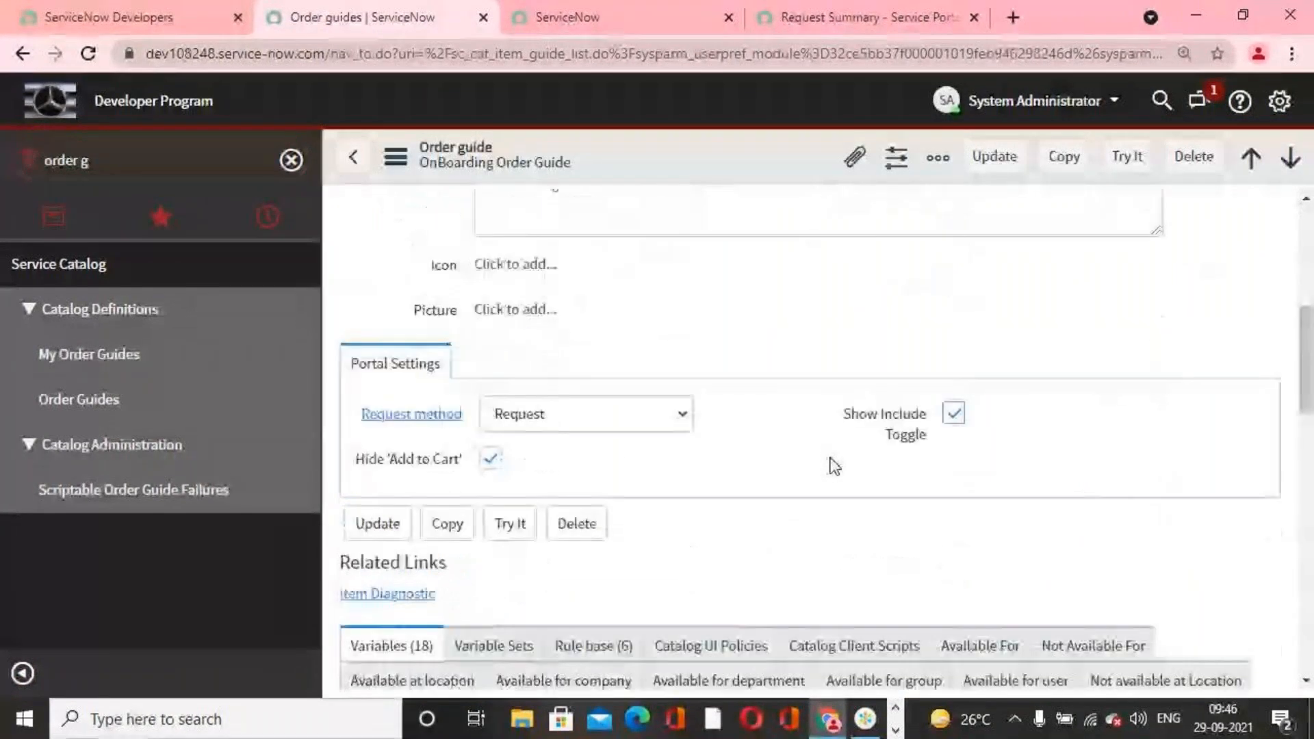
pyautogui.scroll(-6, 831, 462)
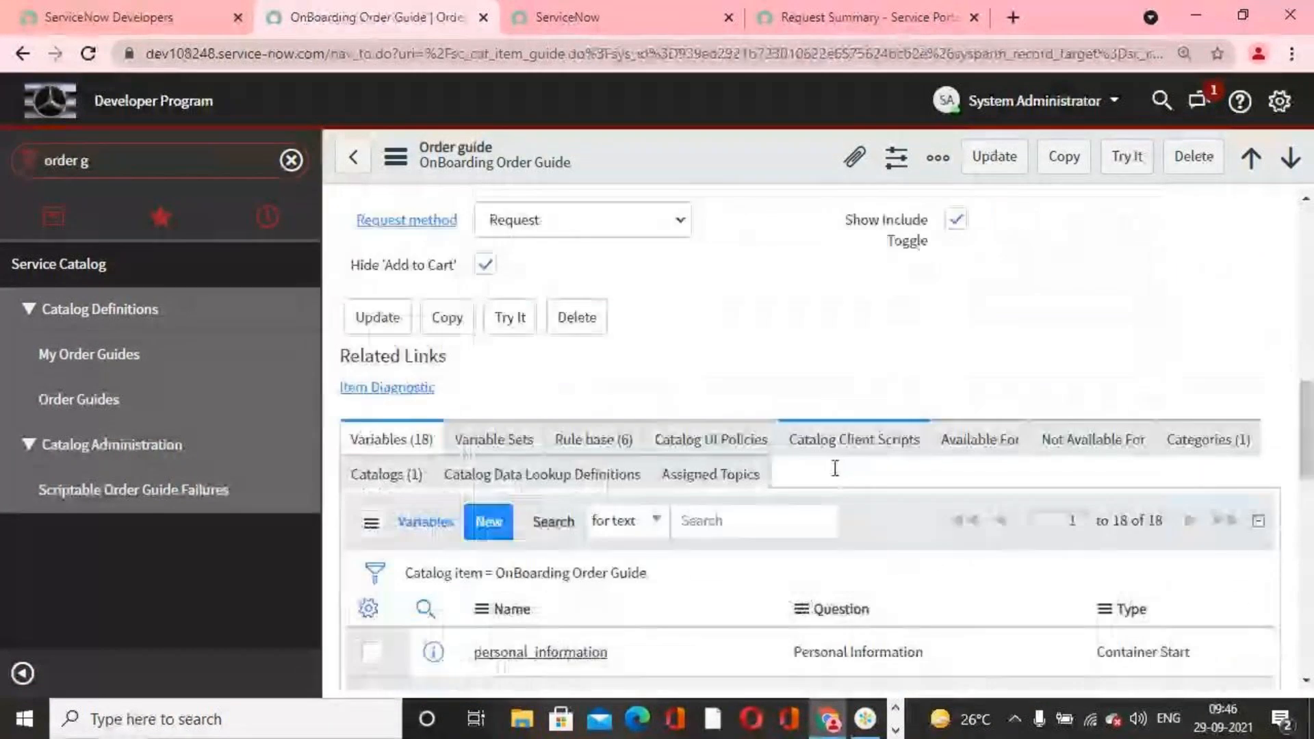
pyautogui.scroll(-2, 835, 469)
pyautogui.scroll(11, 846, 487)
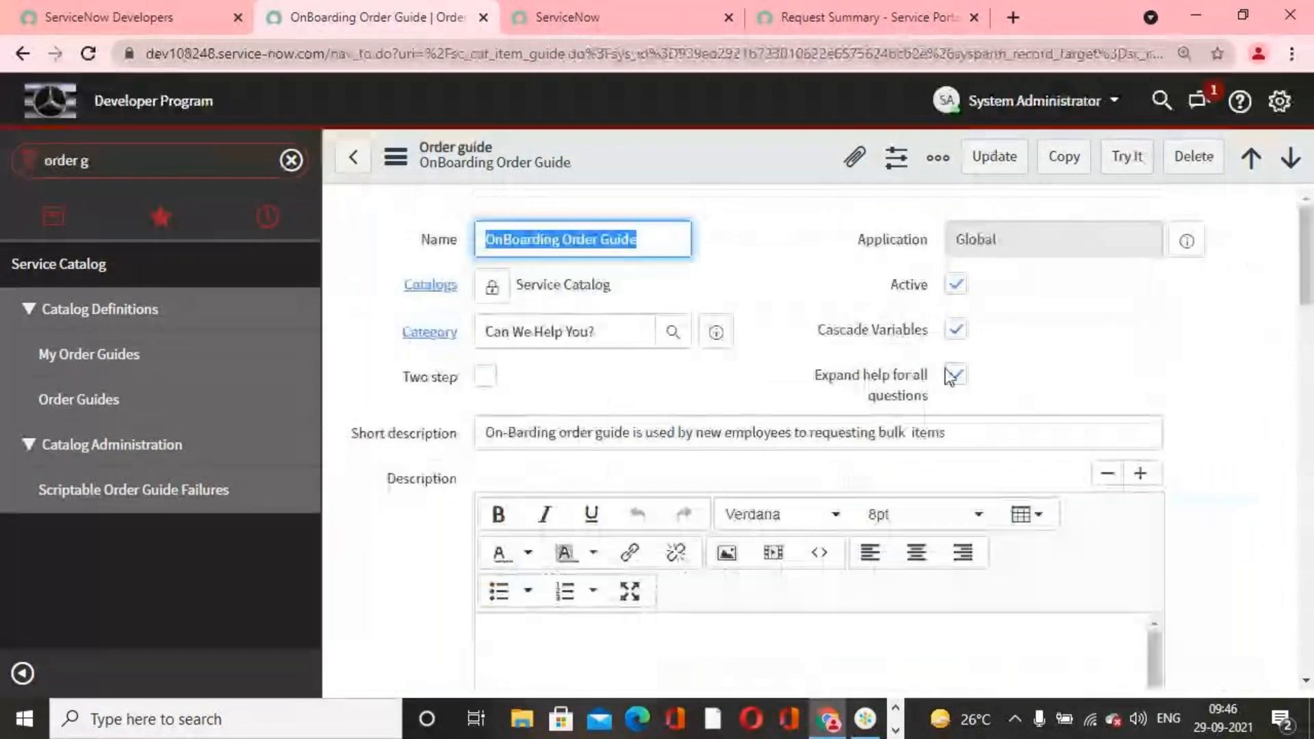
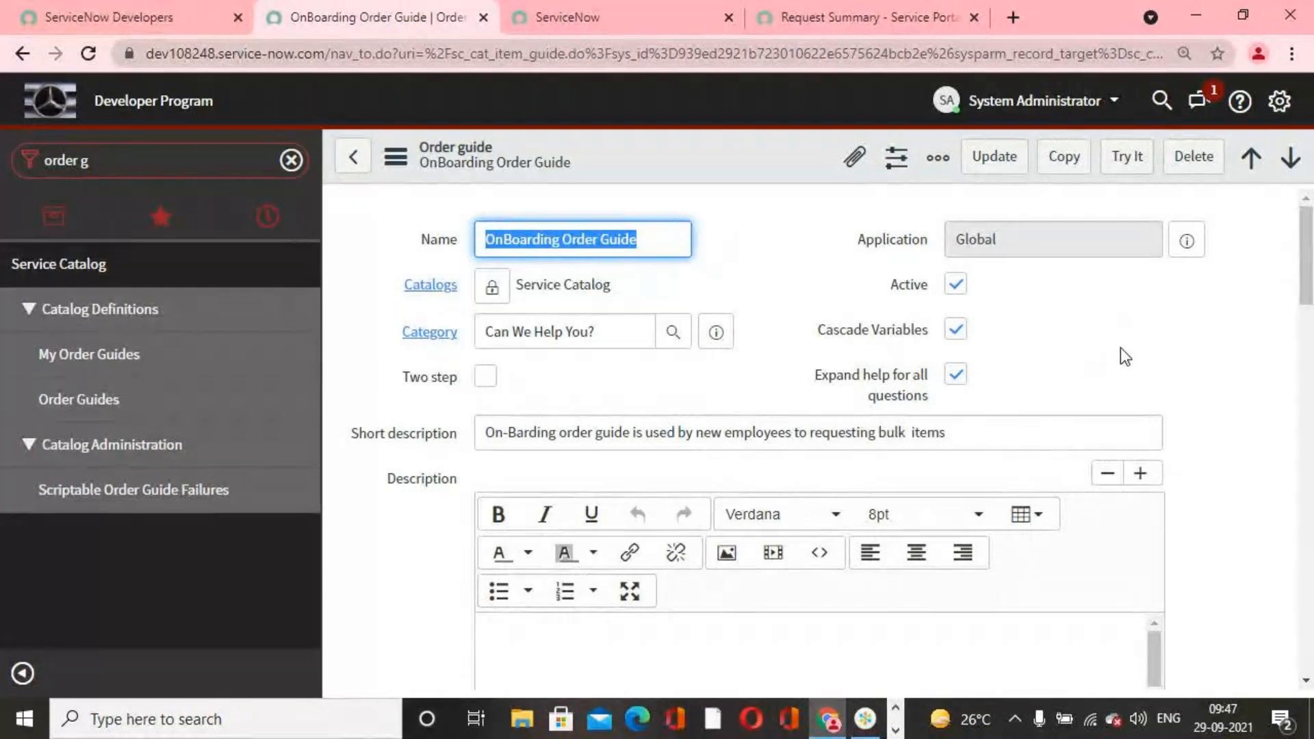
# Step: Examine the OnBoarding Order Guide's portal settings and the questions and types in its variables list
pyautogui.scroll(-7, 1120, 348)
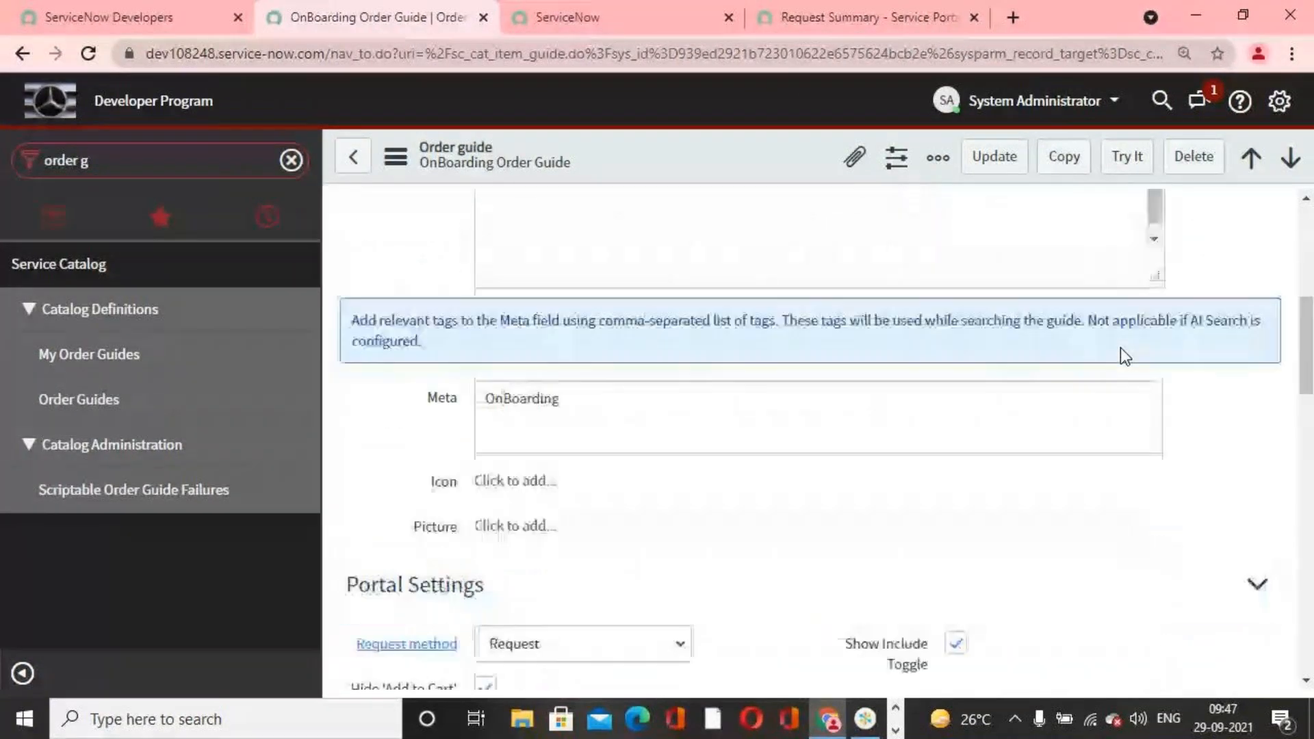
pyautogui.scroll(-10, 1120, 348)
pyautogui.scroll(5, 1120, 348)
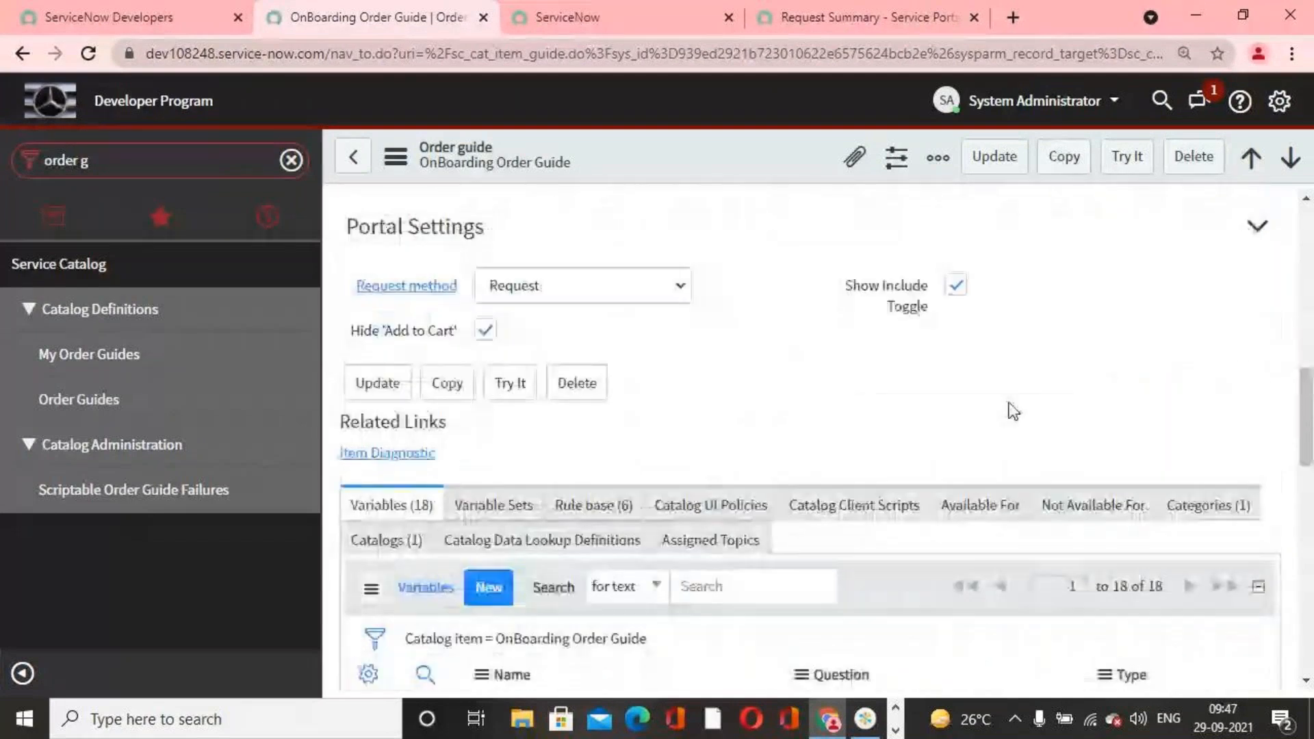
pyautogui.scroll(5, 882, 427)
pyautogui.scroll(-9, 881, 424)
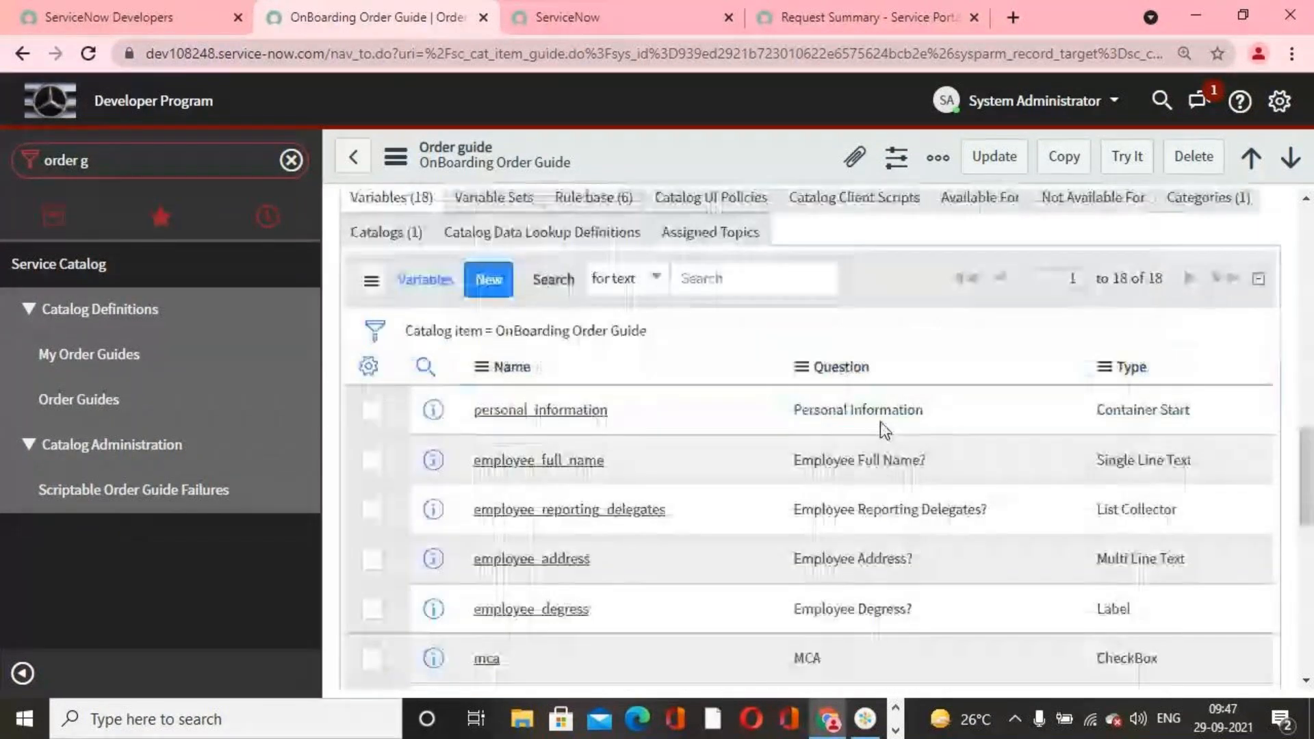
pyautogui.scroll(-2, 880, 422)
pyautogui.scroll(1, 921, 434)
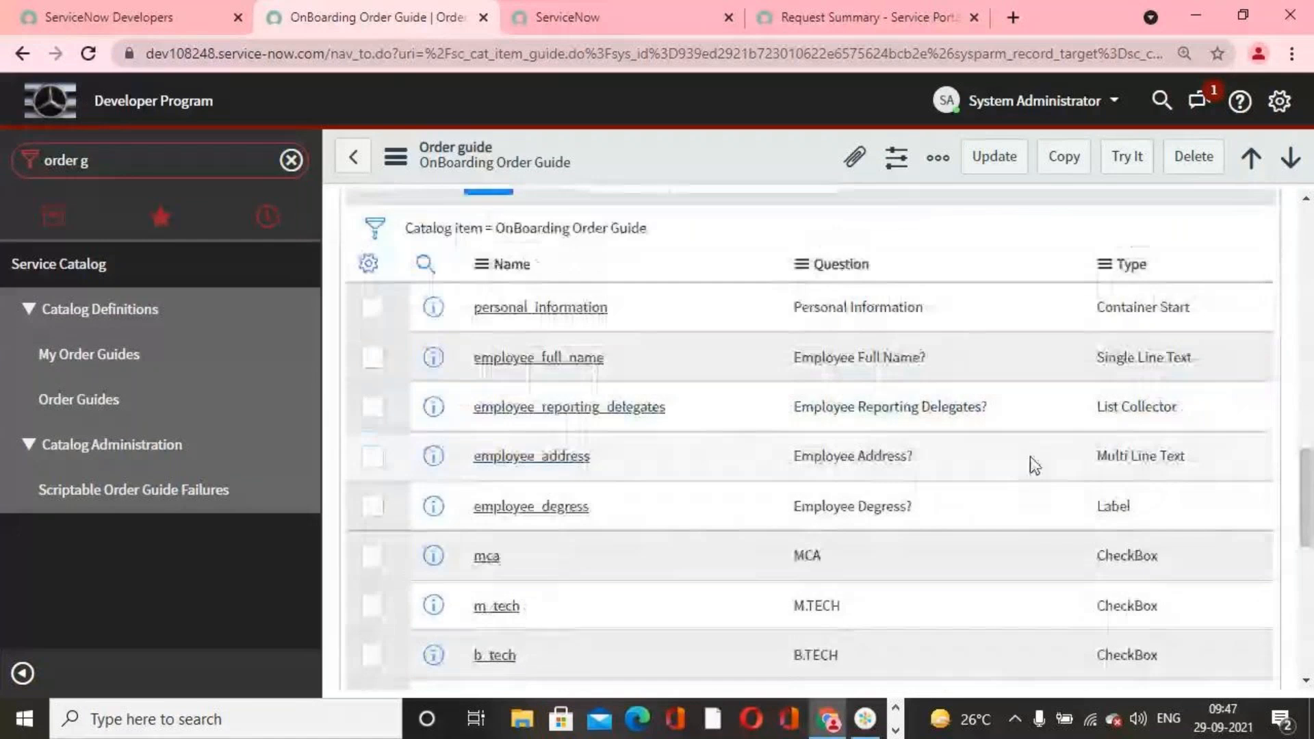
pyautogui.scroll(-5, 1119, 383)
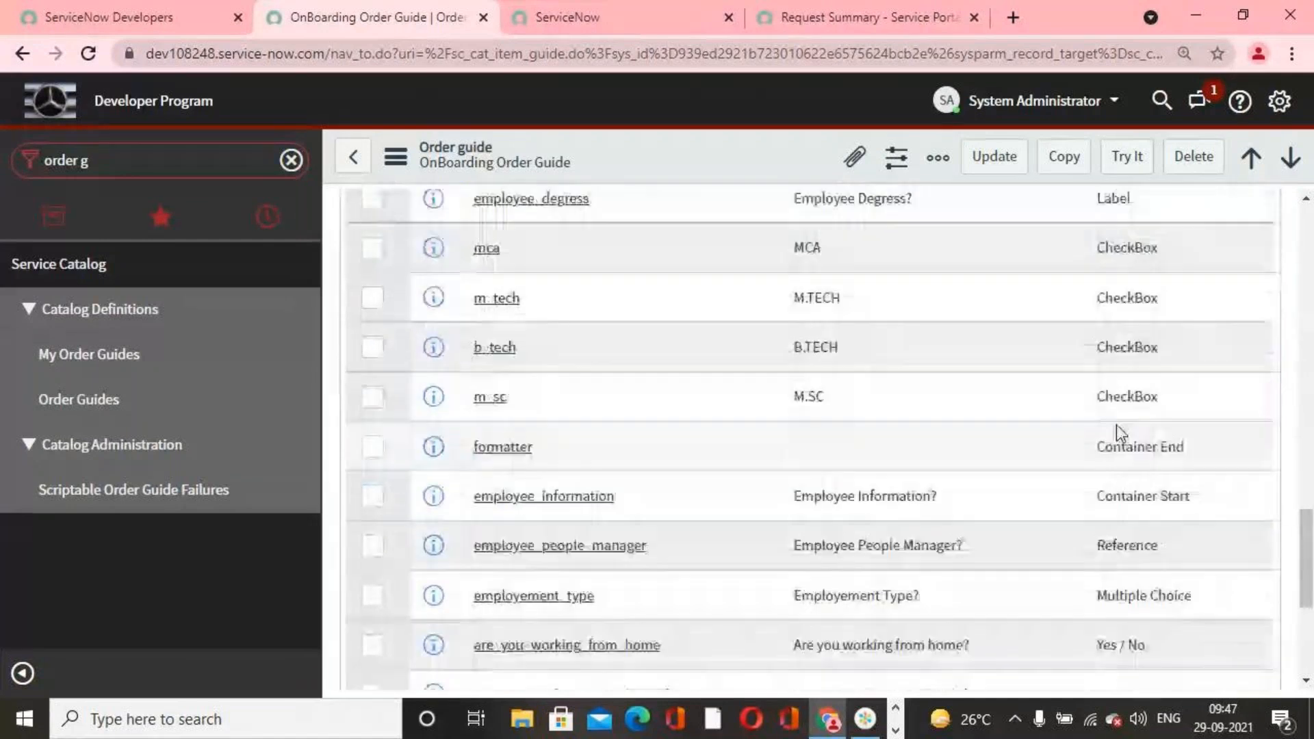
pyautogui.scroll(-2, 1119, 431)
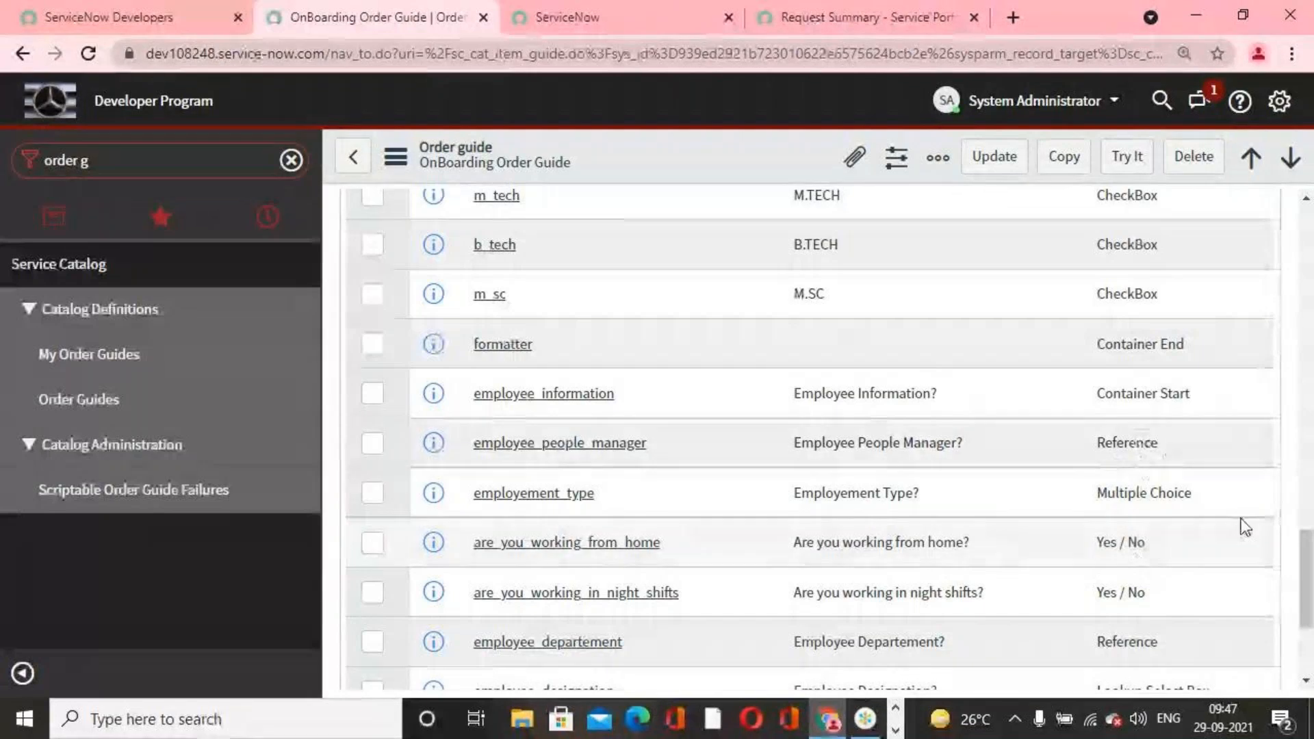
pyautogui.scroll(12, 1168, 507)
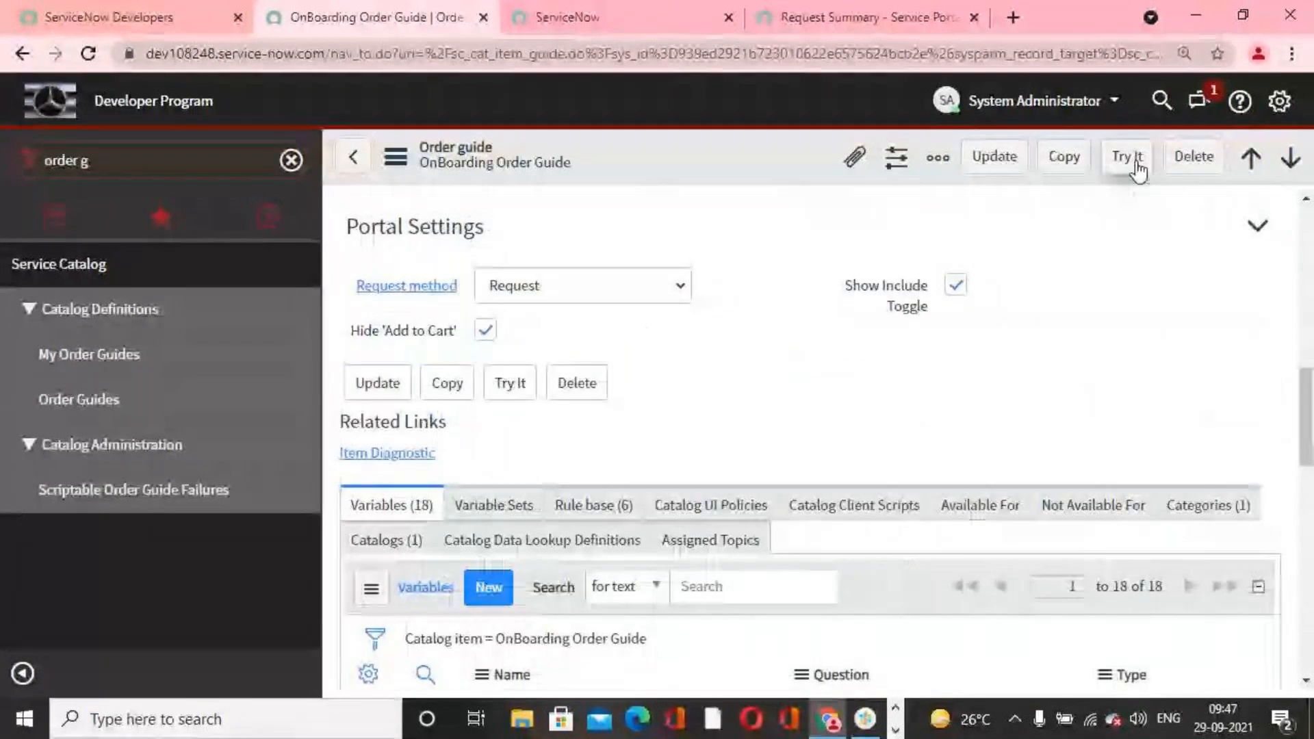
# Step: Preview the OnBoarding Order Guide with Try It and look through its Personal Information and Employee Information questions
pyautogui.click(1137, 161)
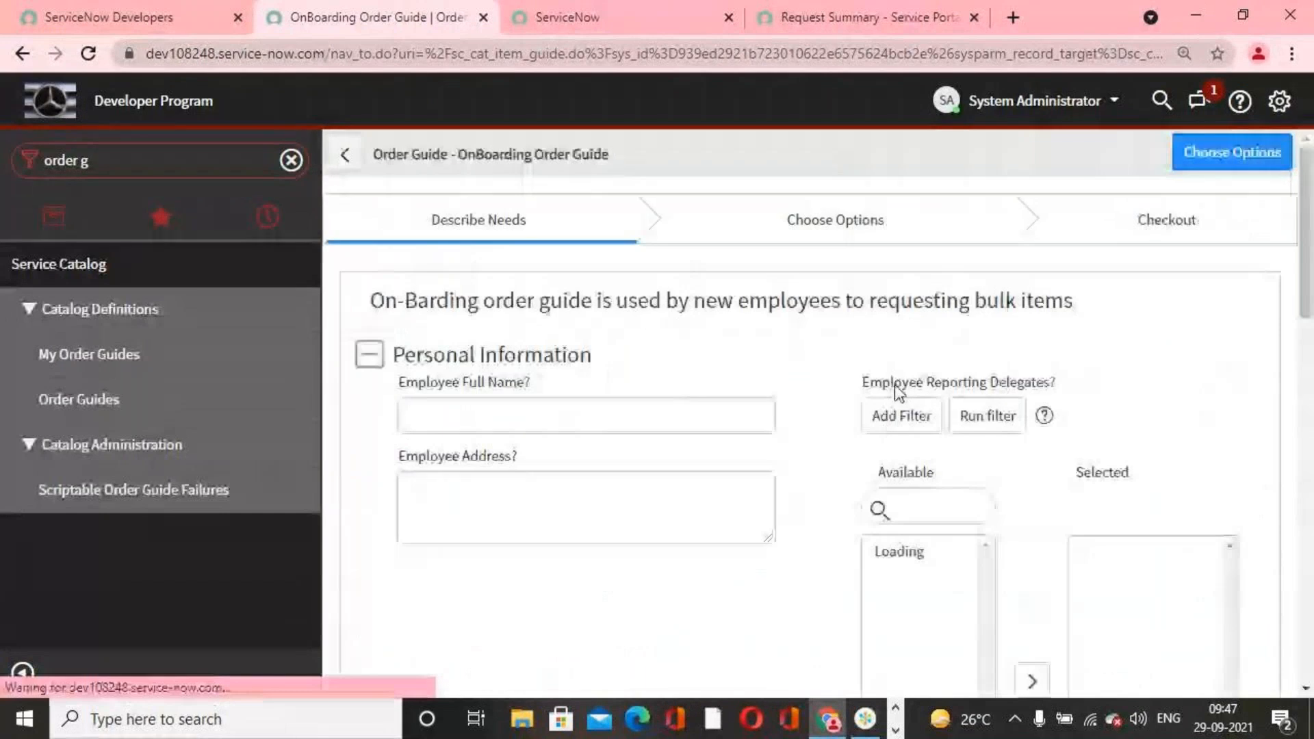
pyautogui.scroll(-2, 807, 425)
pyautogui.scroll(-5, 781, 467)
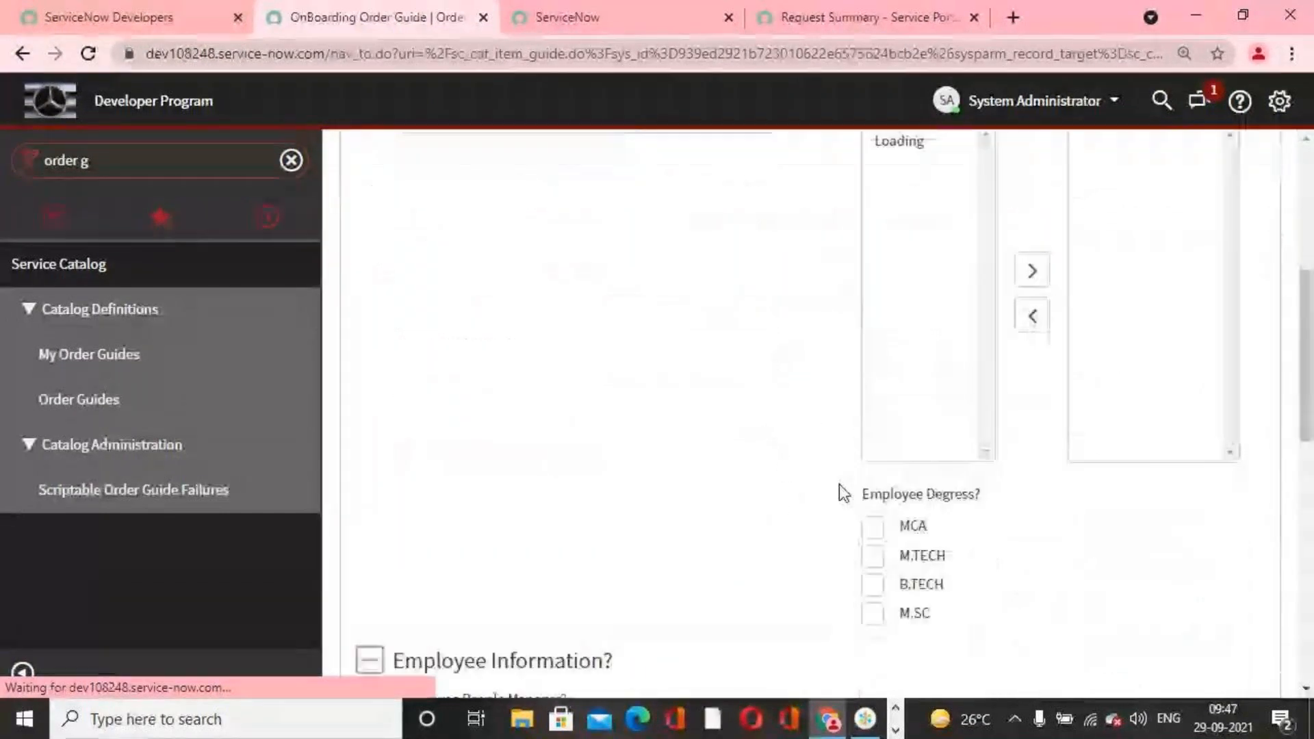
pyautogui.scroll(-8, 842, 493)
pyautogui.scroll(3, 771, 404)
# Step: Check how many users the Employee People Manager lookup offers, close it and review the remaining questions
pyautogui.click(781, 400)
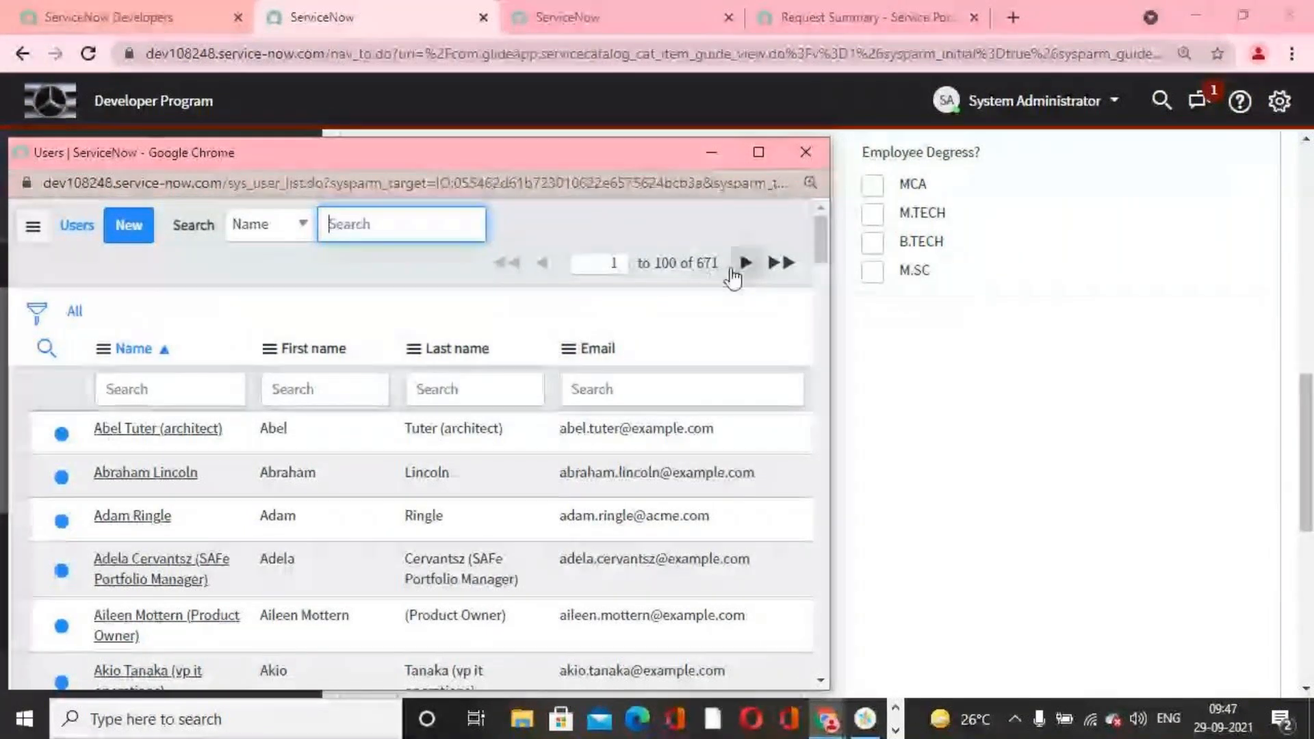
pyautogui.click(700, 263)
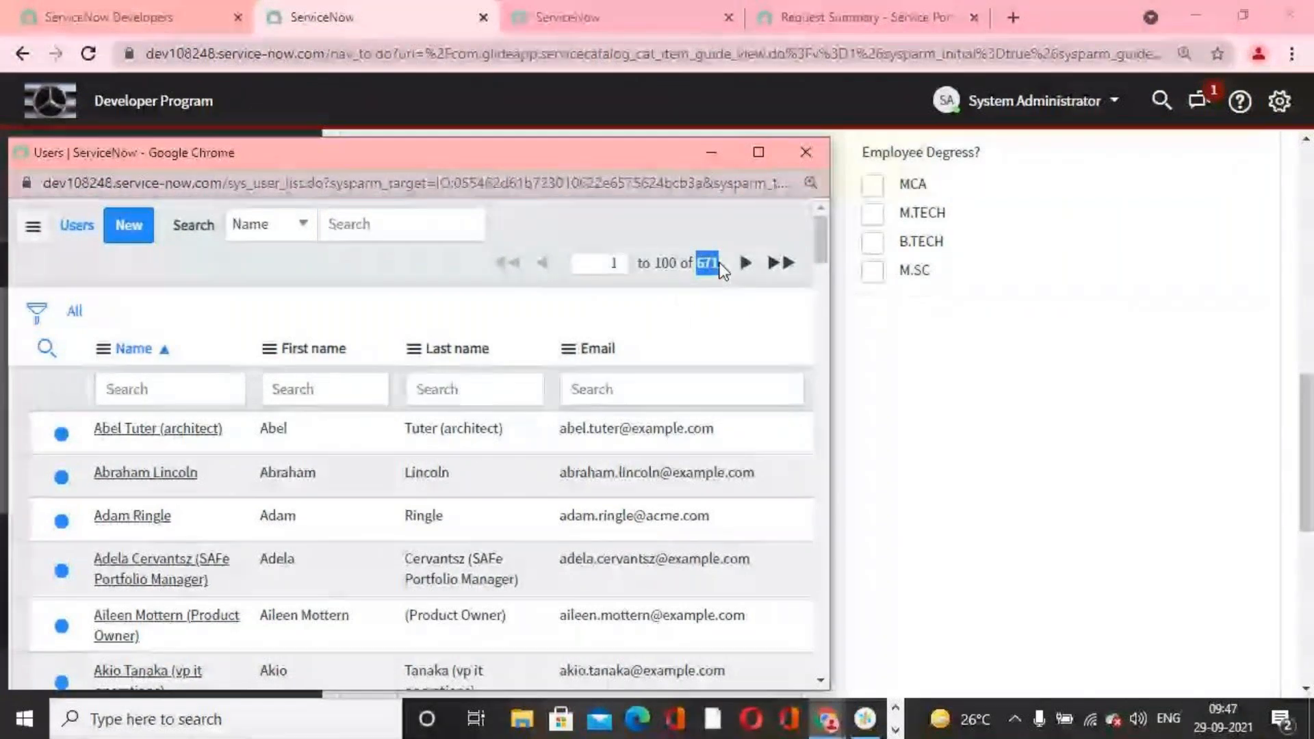
pyautogui.click(806, 152)
pyautogui.scroll(-5, 875, 437)
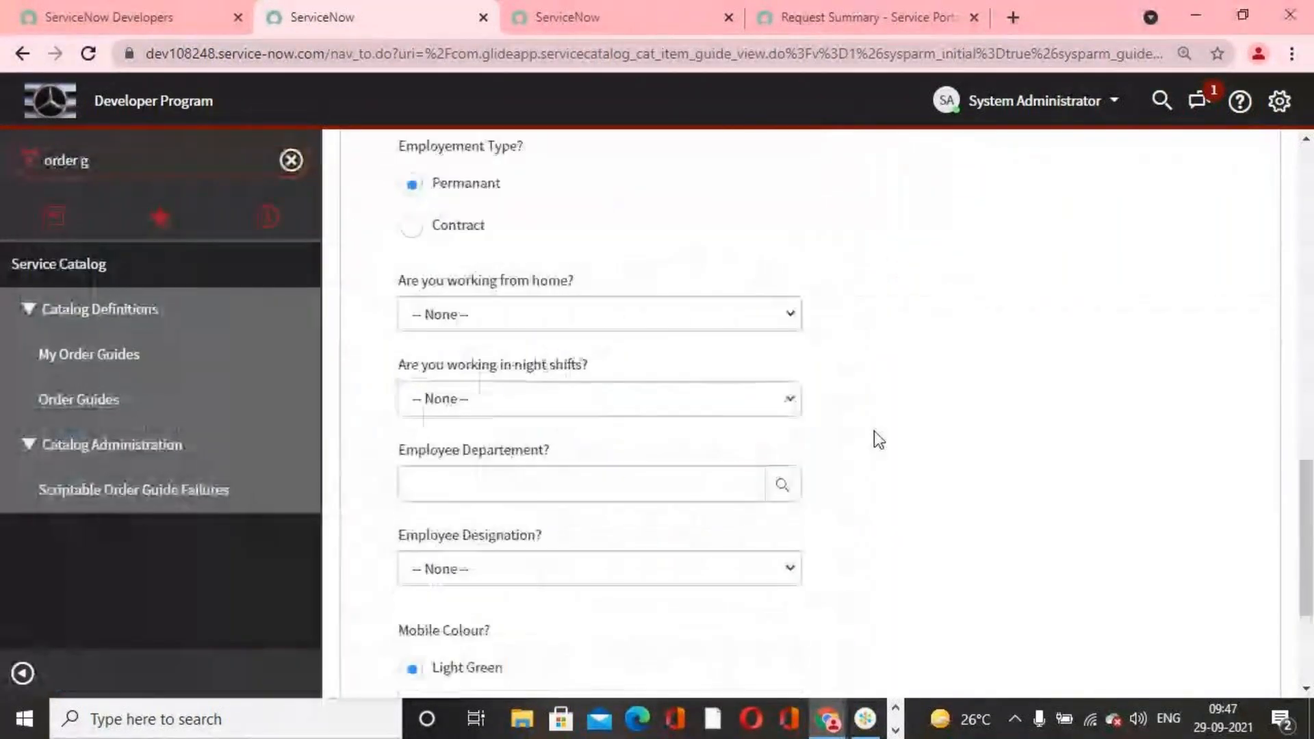
pyautogui.scroll(12, 875, 437)
pyautogui.scroll(5, 873, 437)
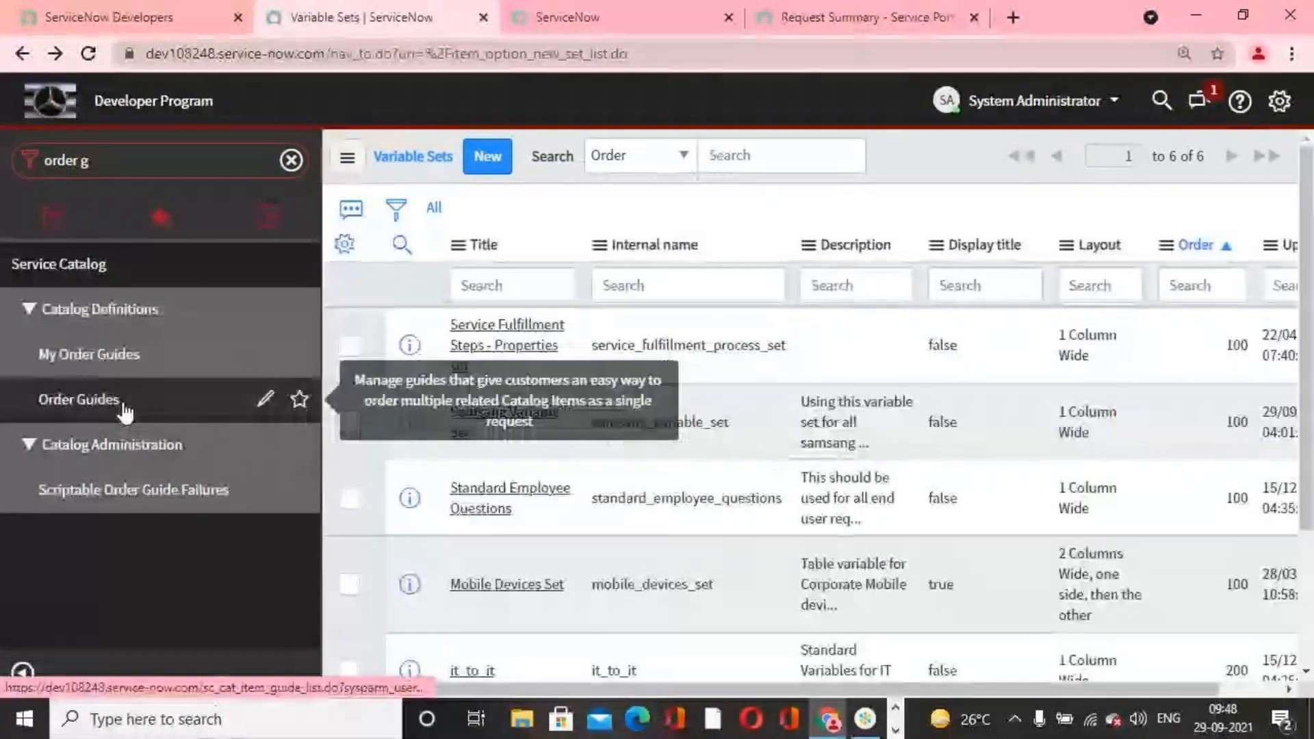
# Step: Reopen the OnBoarding Order Guide from the Order Guides list and open its employee_people_manager variable
pyautogui.click(124, 405)
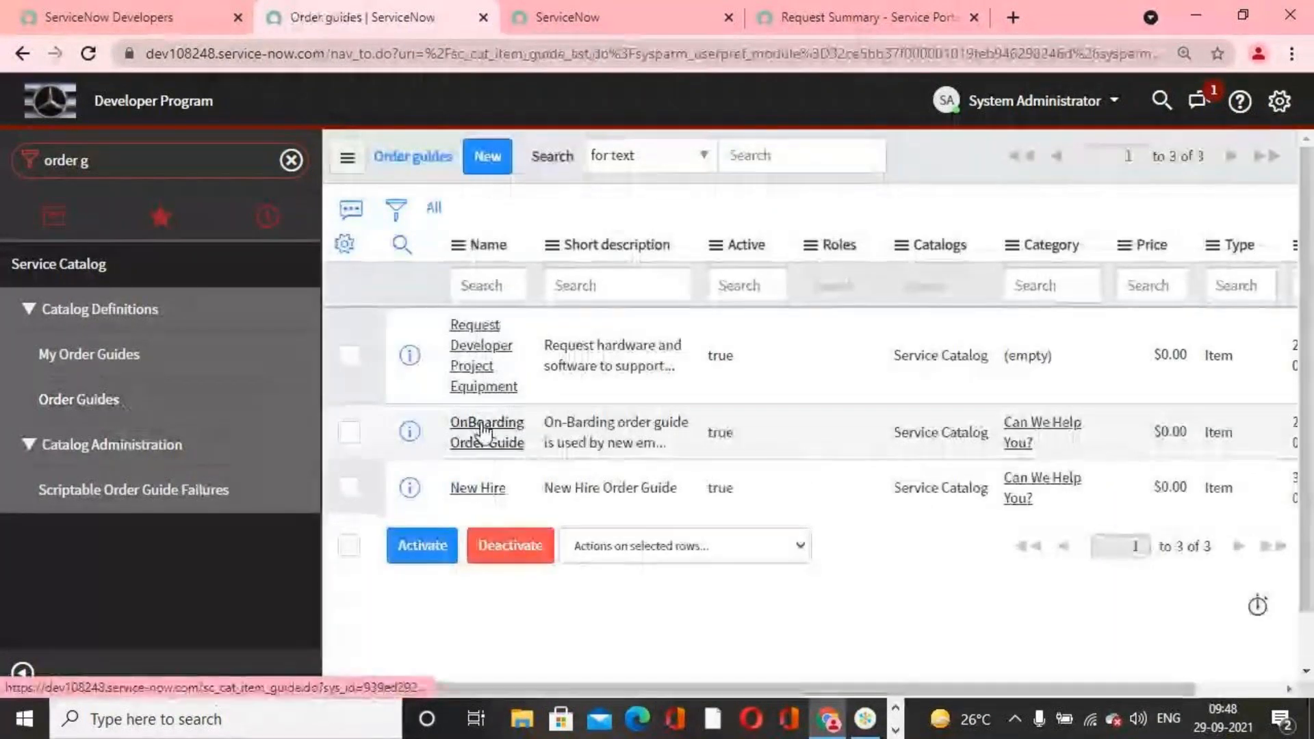
pyautogui.click(483, 431)
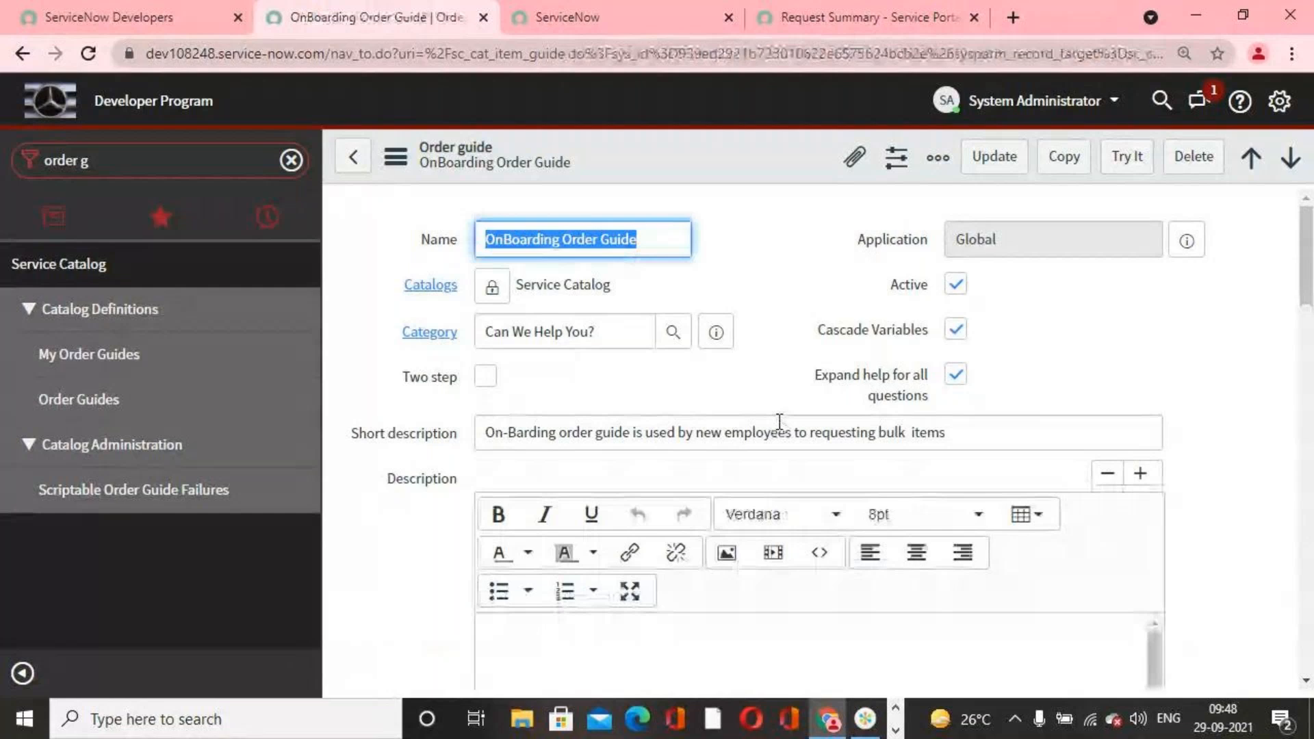
pyautogui.scroll(-2, 779, 426)
pyautogui.scroll(-7, 784, 436)
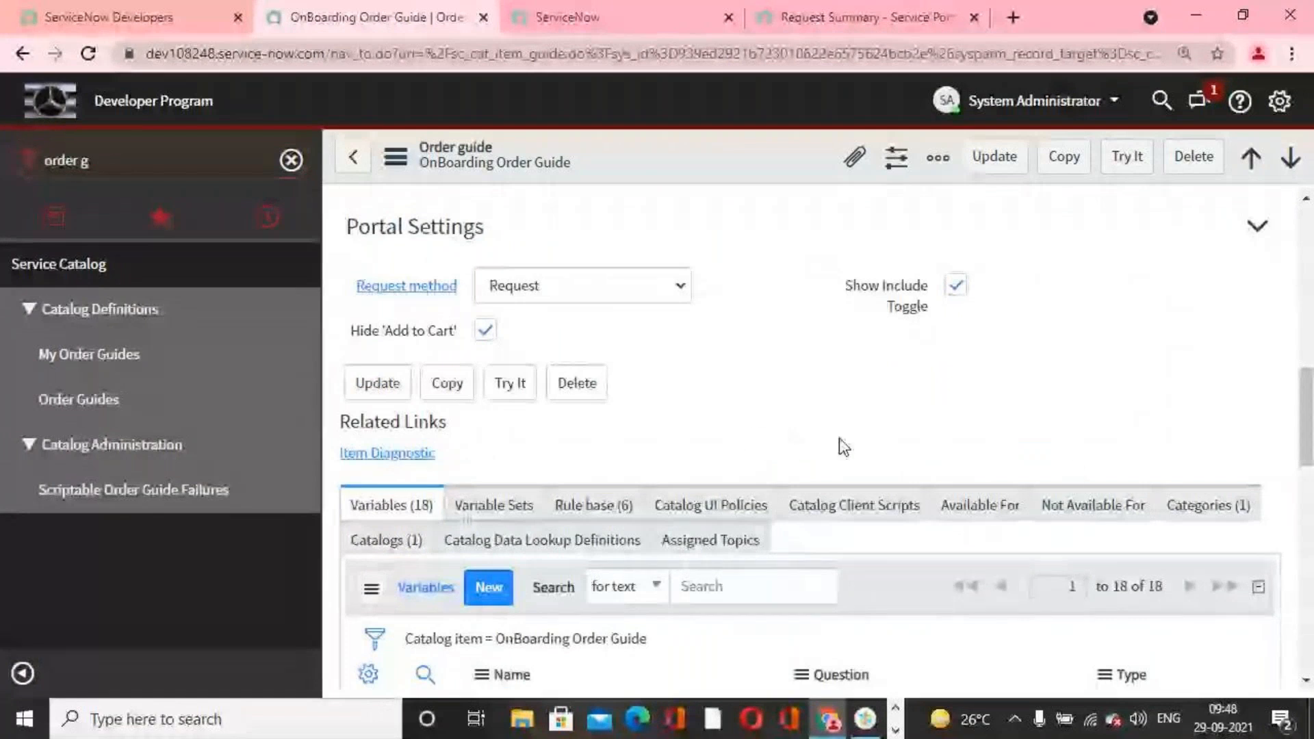
pyautogui.scroll(-5, 700, 421)
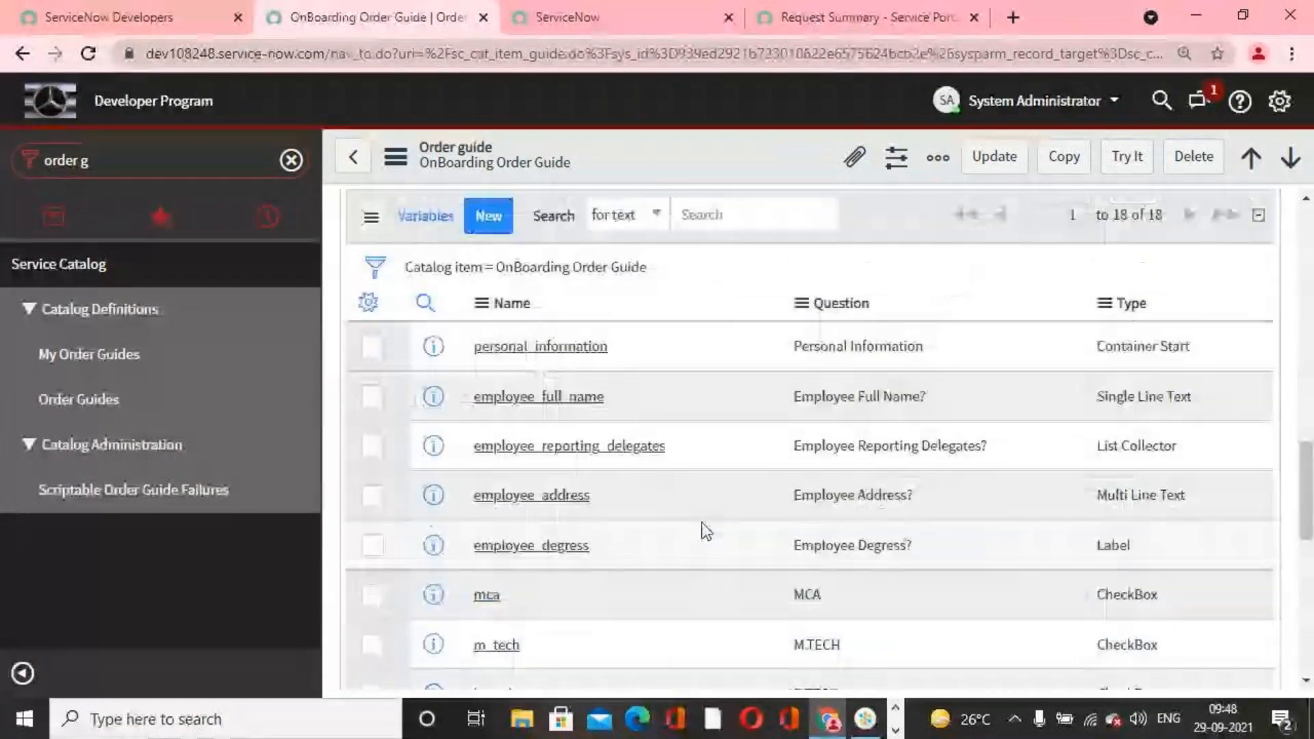
pyautogui.scroll(4, 701, 523)
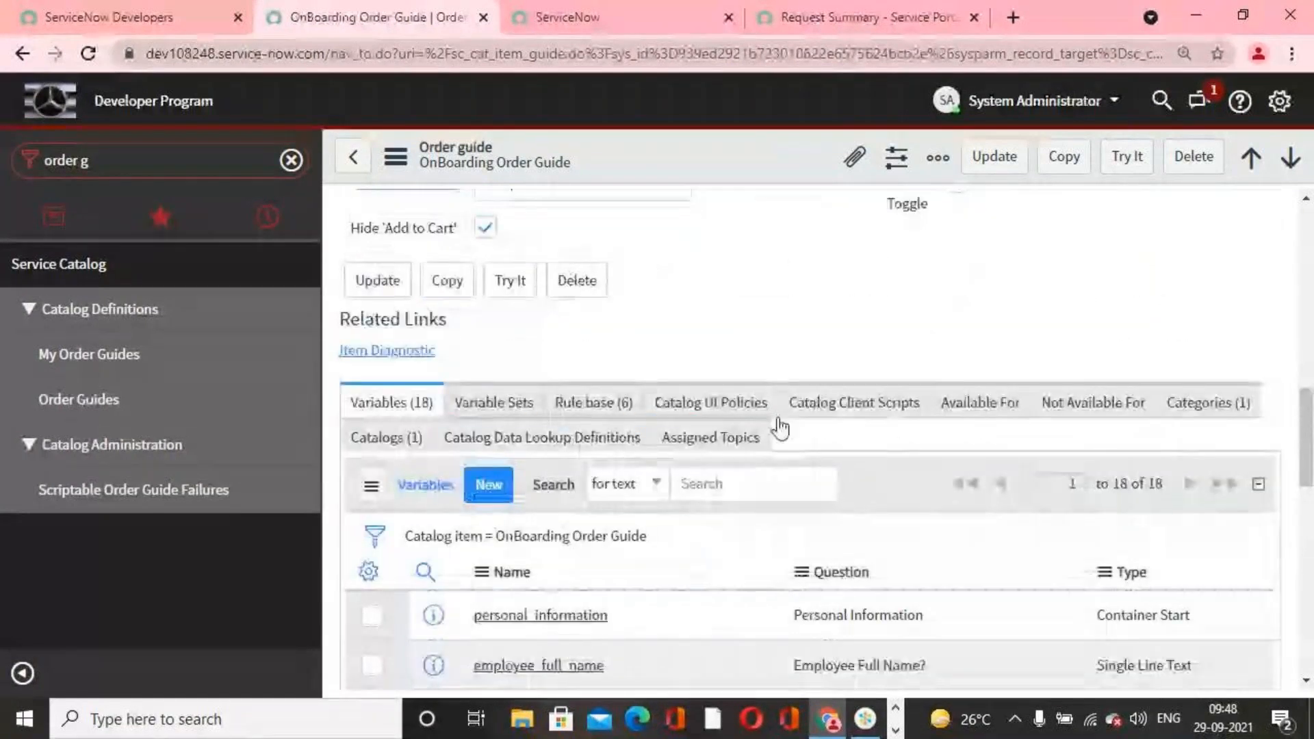
pyautogui.scroll(2, 780, 429)
pyautogui.scroll(-9, 724, 429)
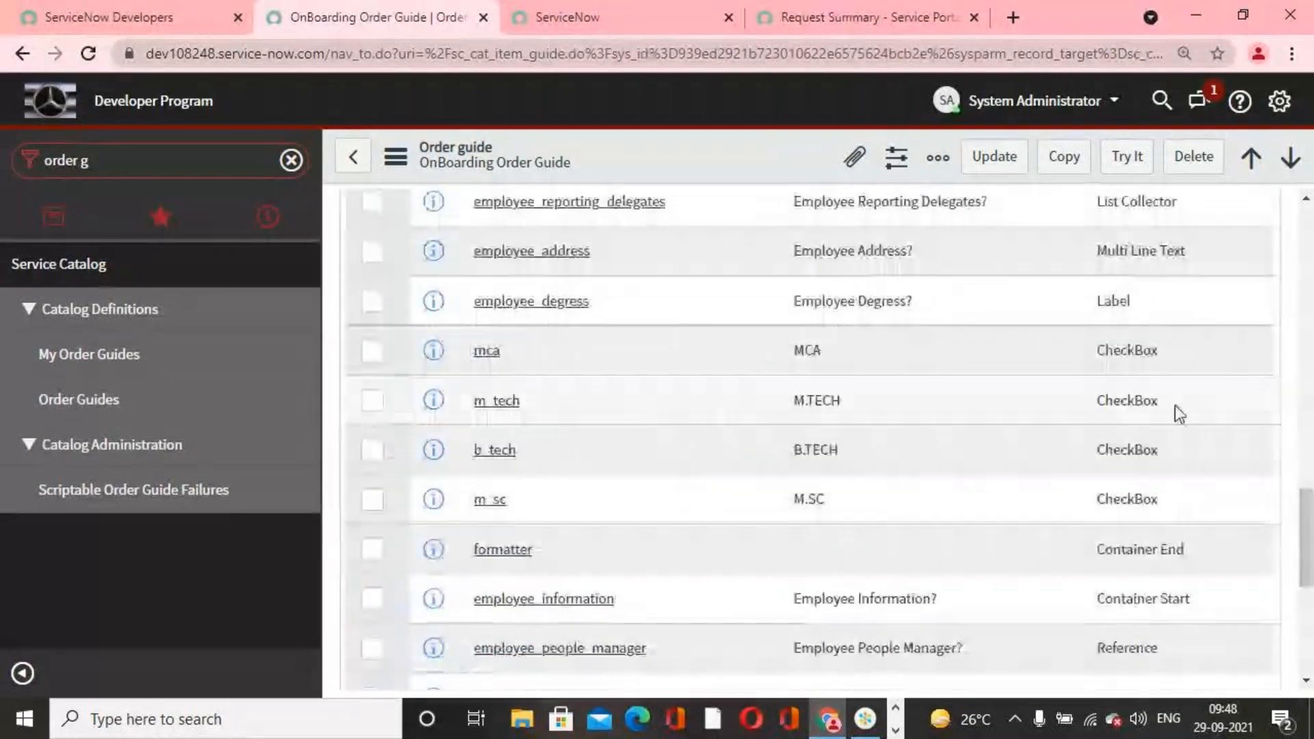
pyautogui.scroll(3, 1175, 408)
pyautogui.scroll(-4, 1160, 438)
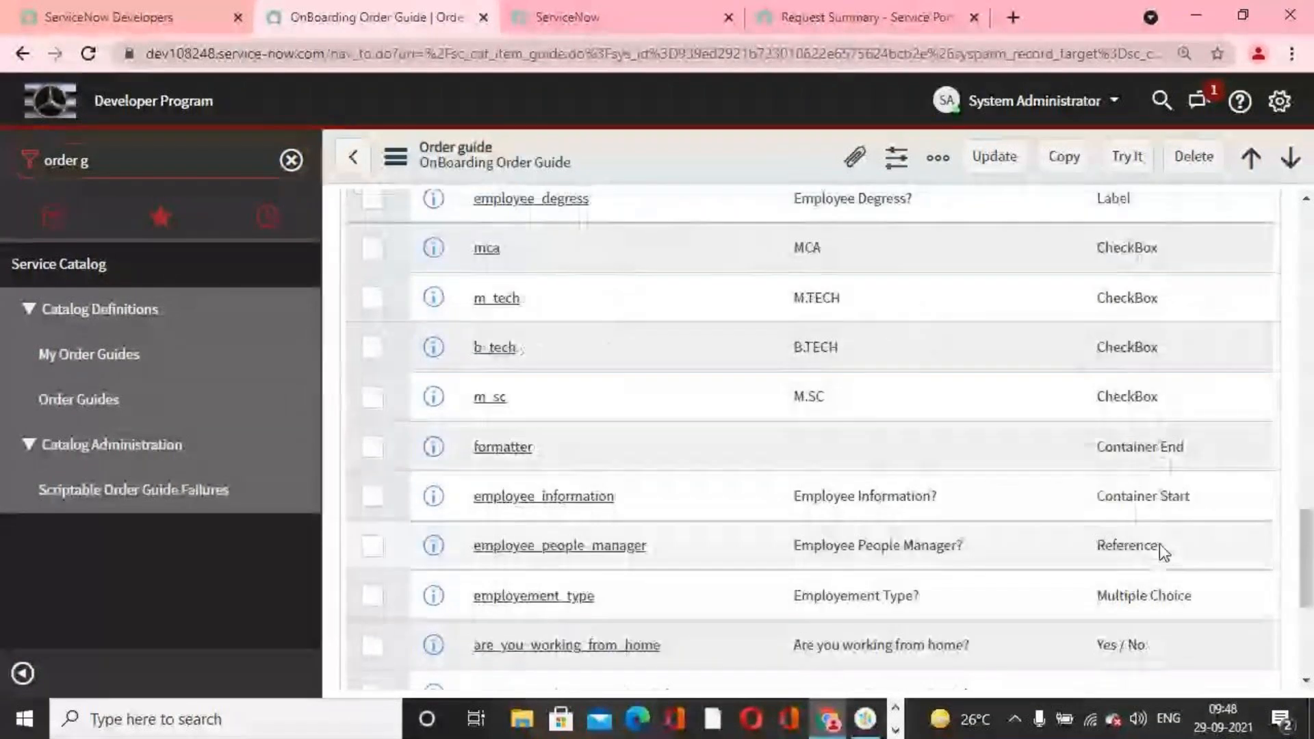
pyautogui.click(538, 548)
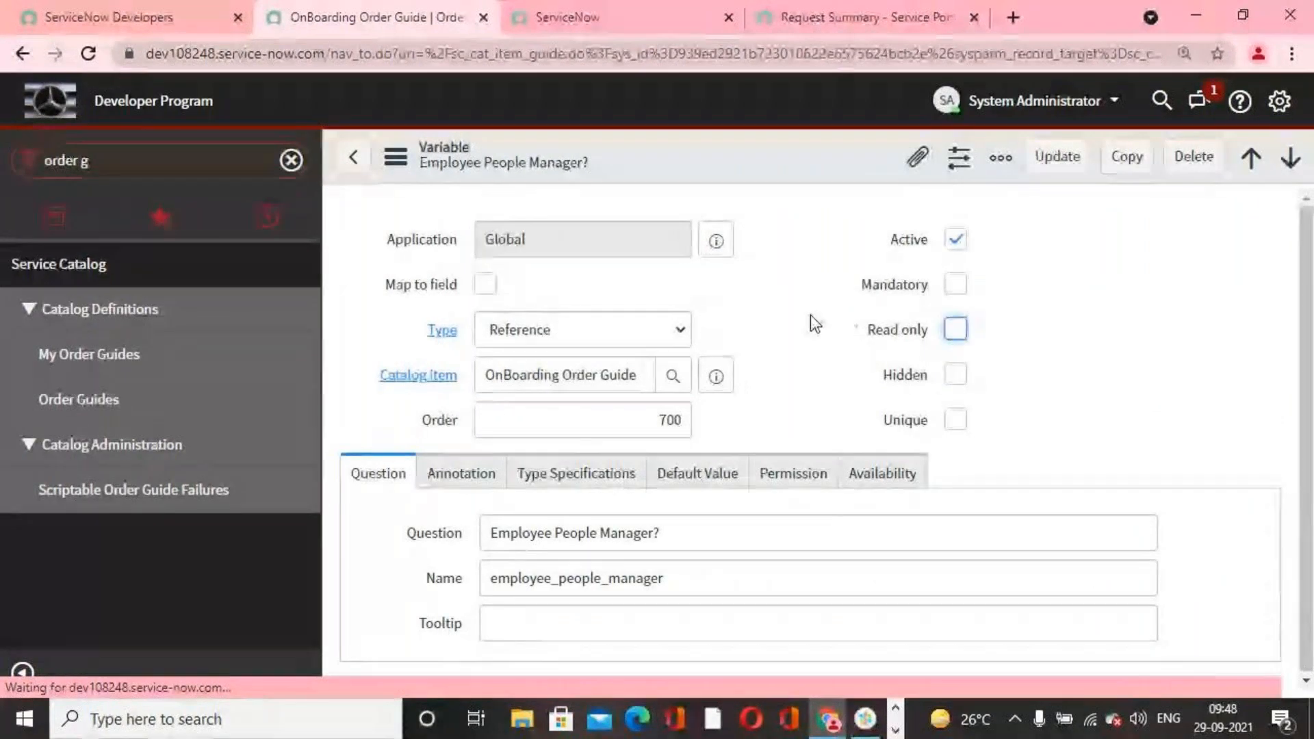
# Step: In the variable's type specifications, set the simple reference qualifier condition to Department is IT and save the variable
pyautogui.scroll(-1, 795, 393)
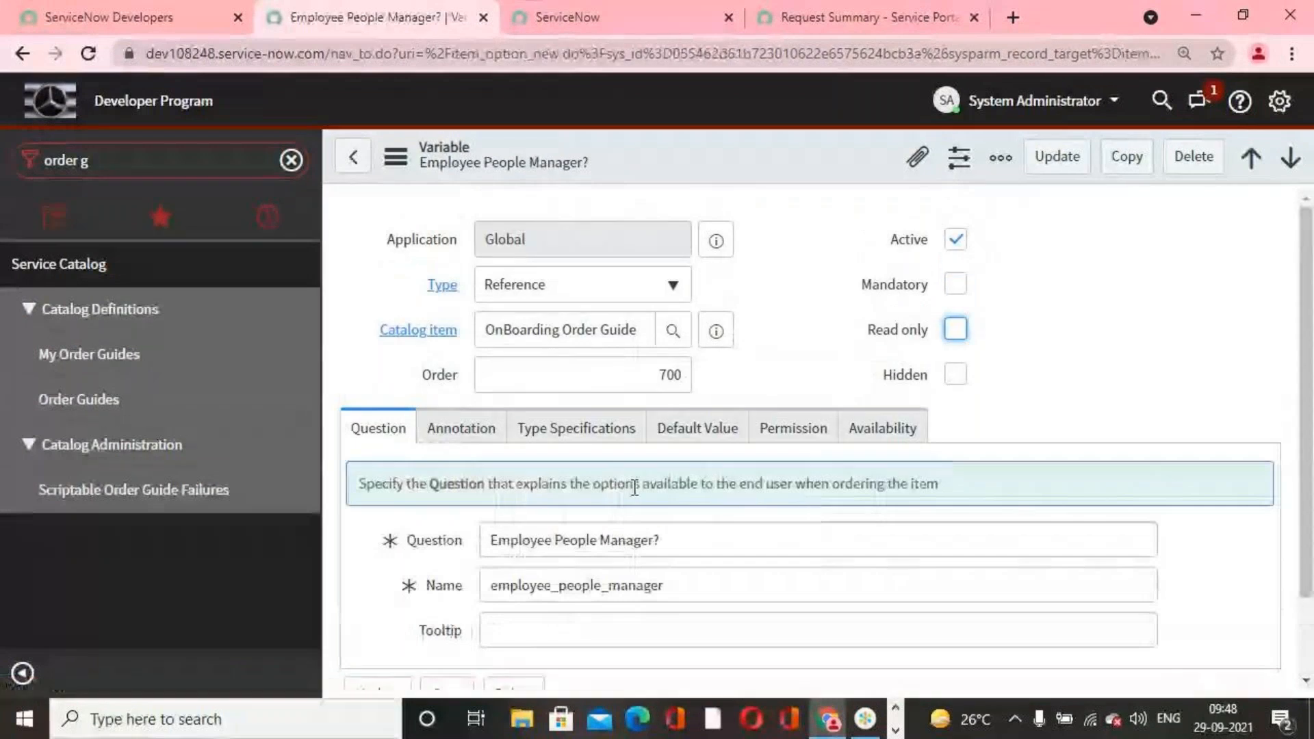
pyautogui.scroll(-2, 662, 473)
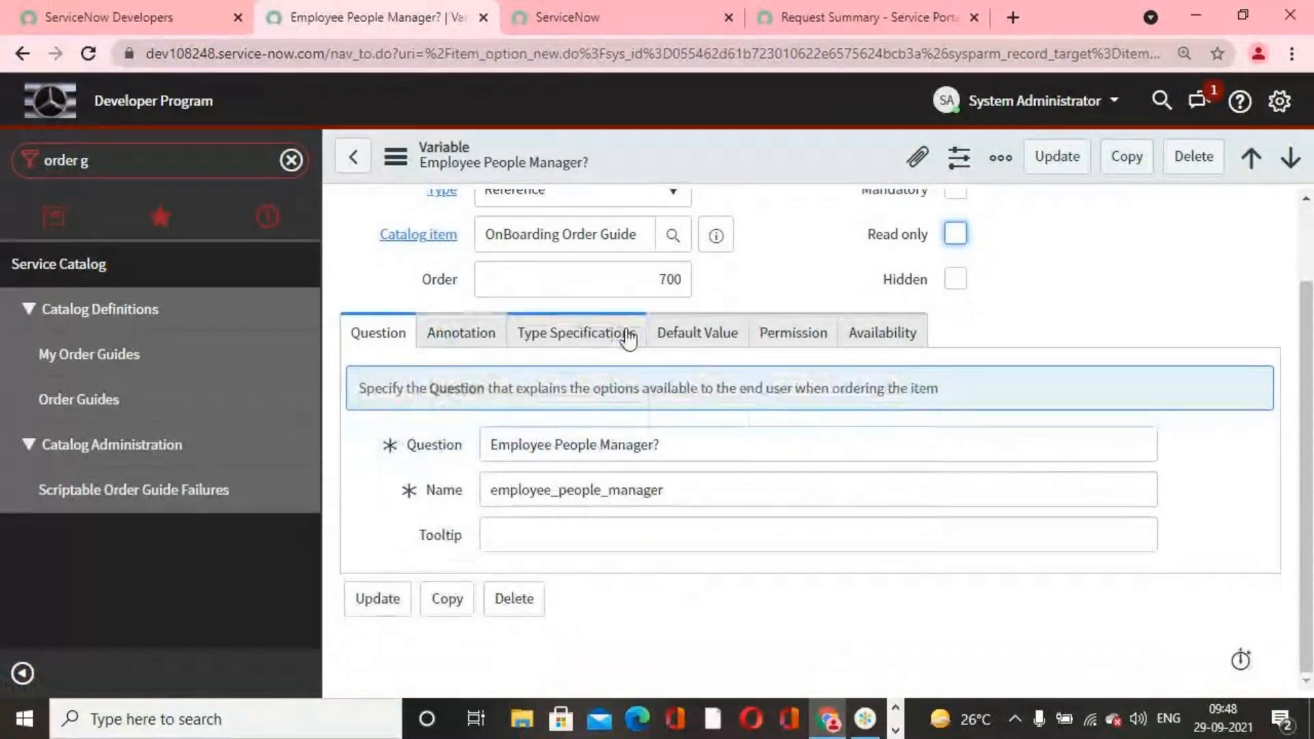
pyautogui.click(599, 333)
pyautogui.scroll(-3, 871, 476)
pyautogui.scroll(-2, 871, 475)
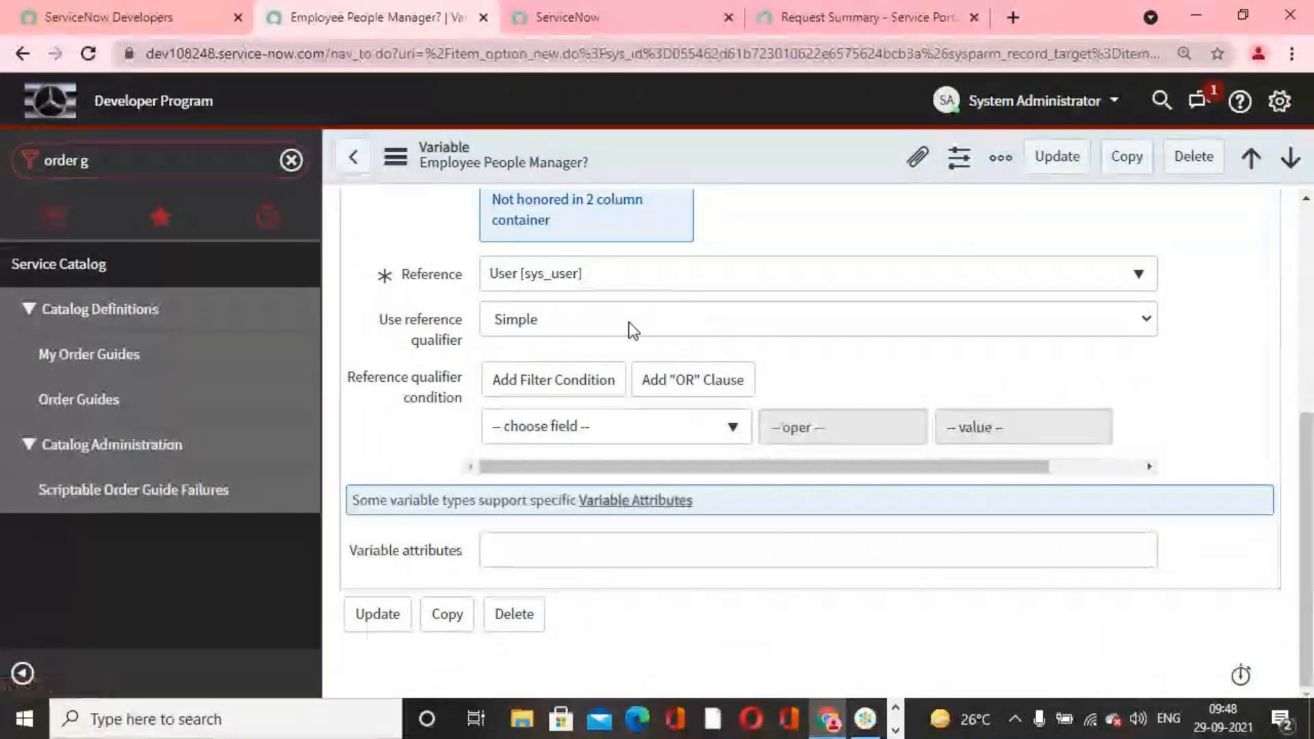
pyautogui.click(734, 441)
pyautogui.write('depart')
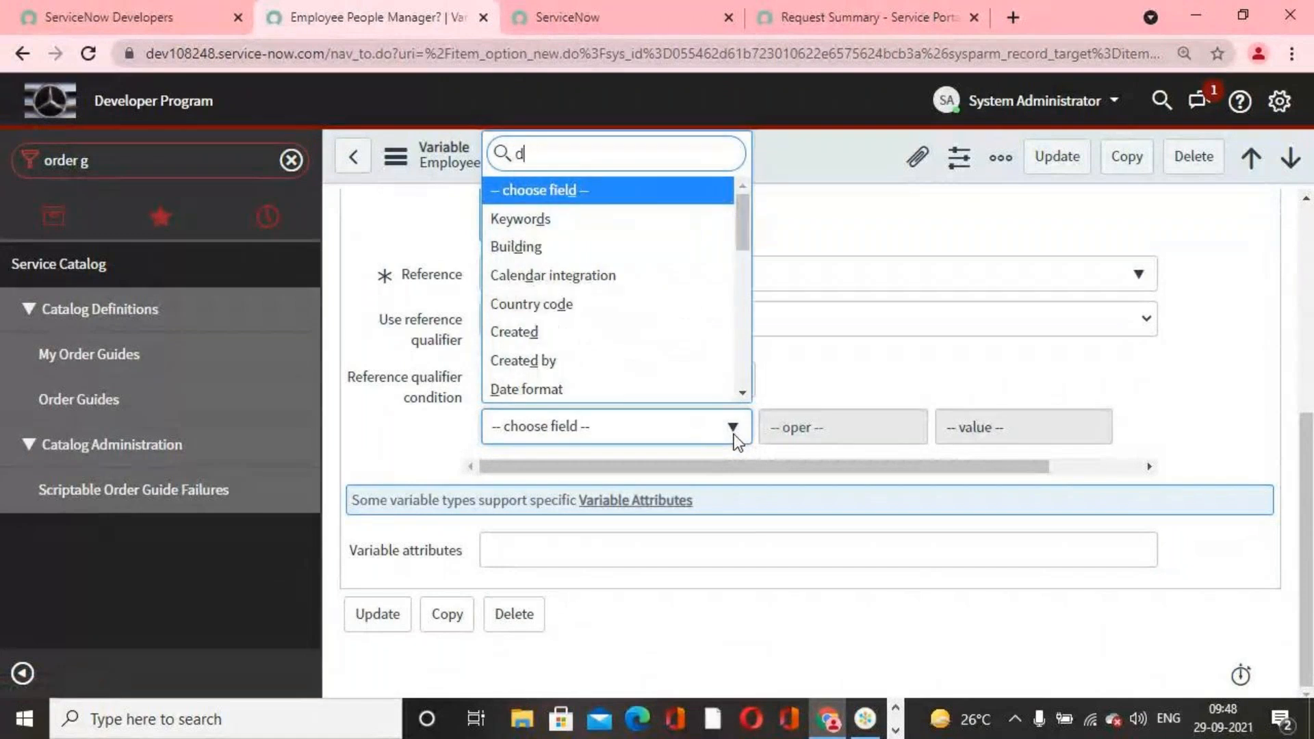
pyautogui.click(696, 394)
pyautogui.click(1030, 433)
pyautogui.write('IT')
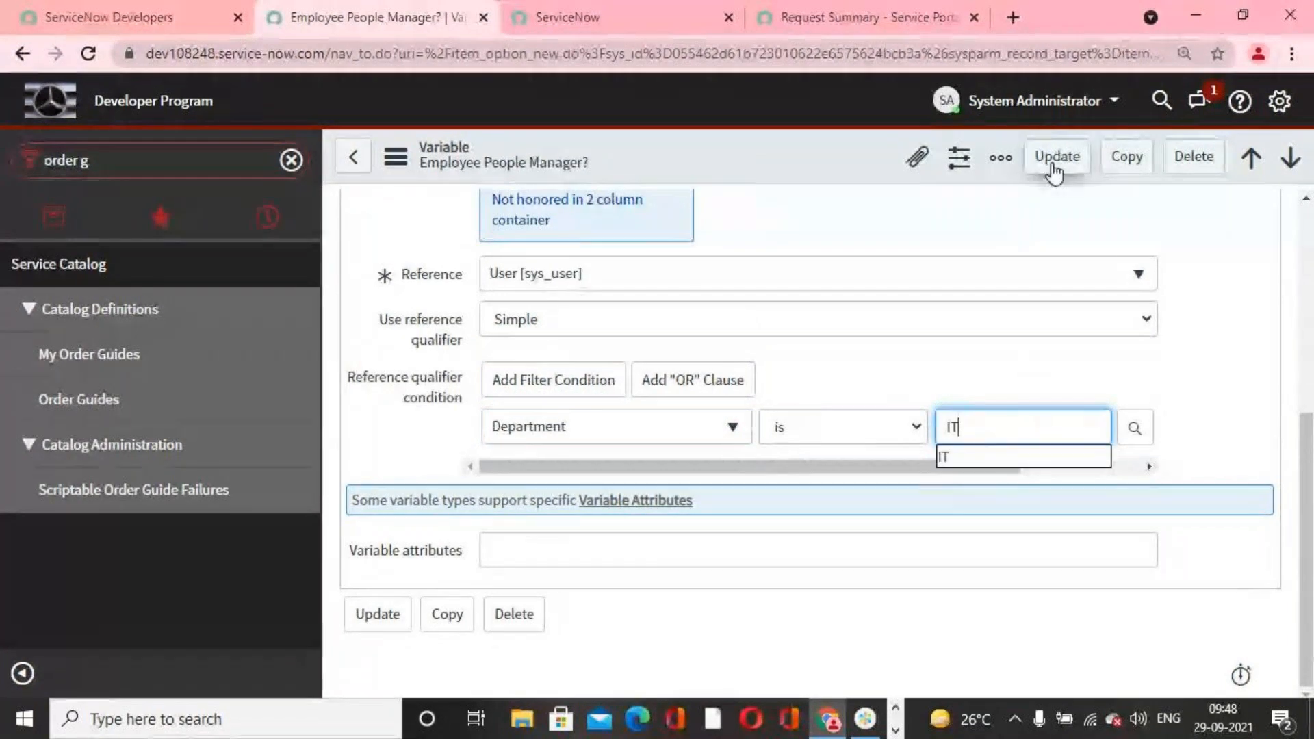
pyautogui.click(1054, 159)
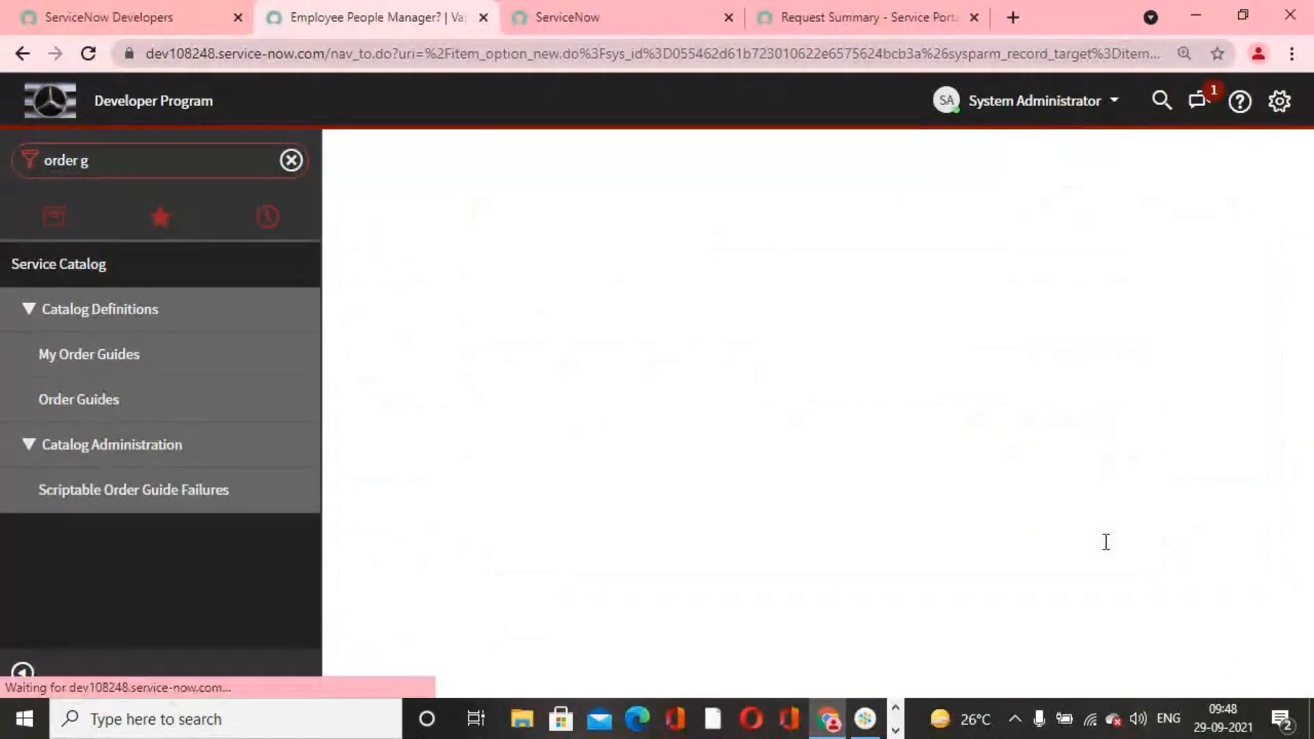
# Step: In the other ServiceNow browser tab, find Order Guides in the navigator and open the OnBoarding Order Guide
pyautogui.click(606, 19)
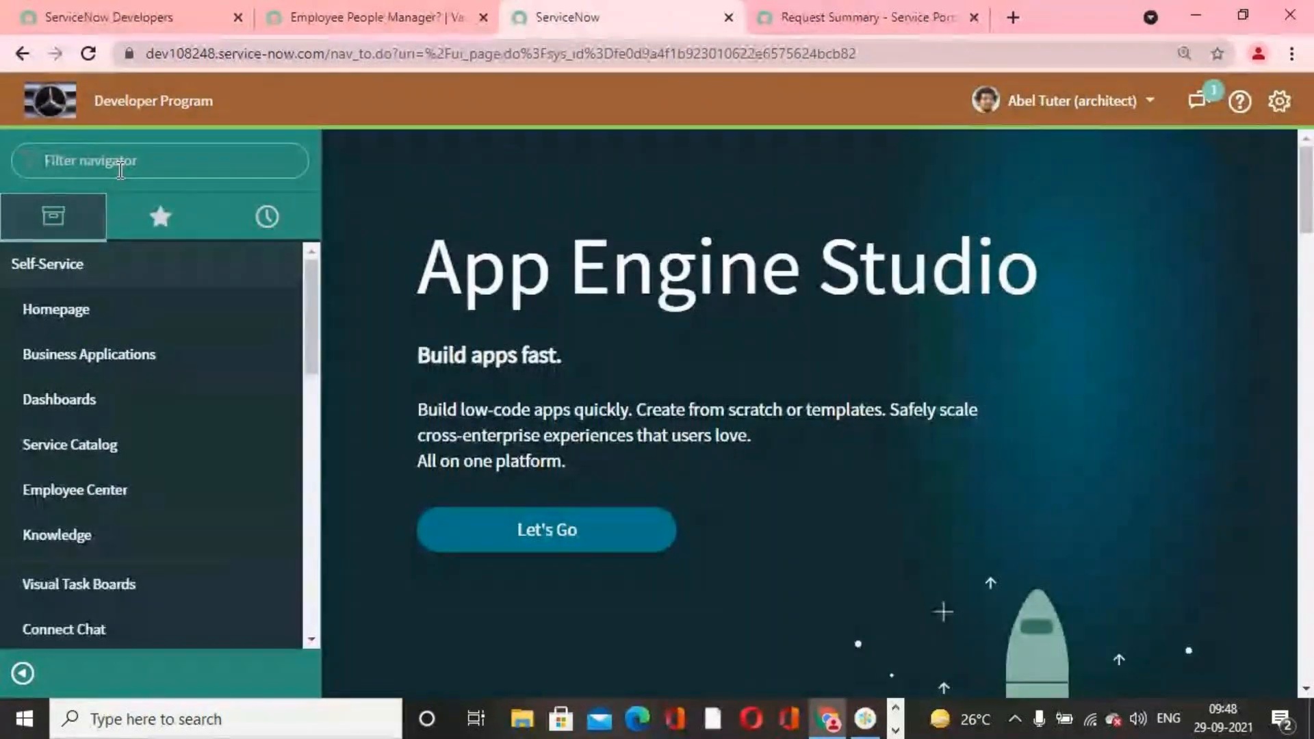
pyautogui.click(173, 164)
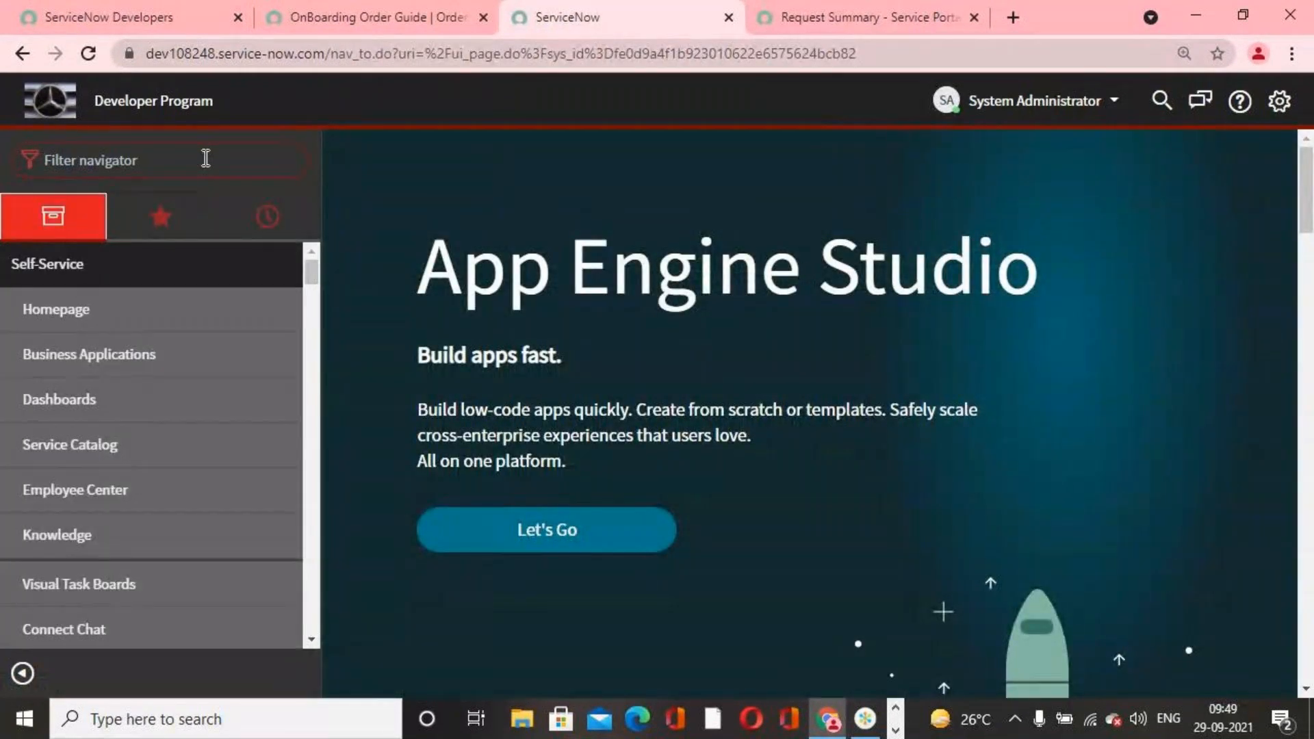
pyautogui.write('ord')
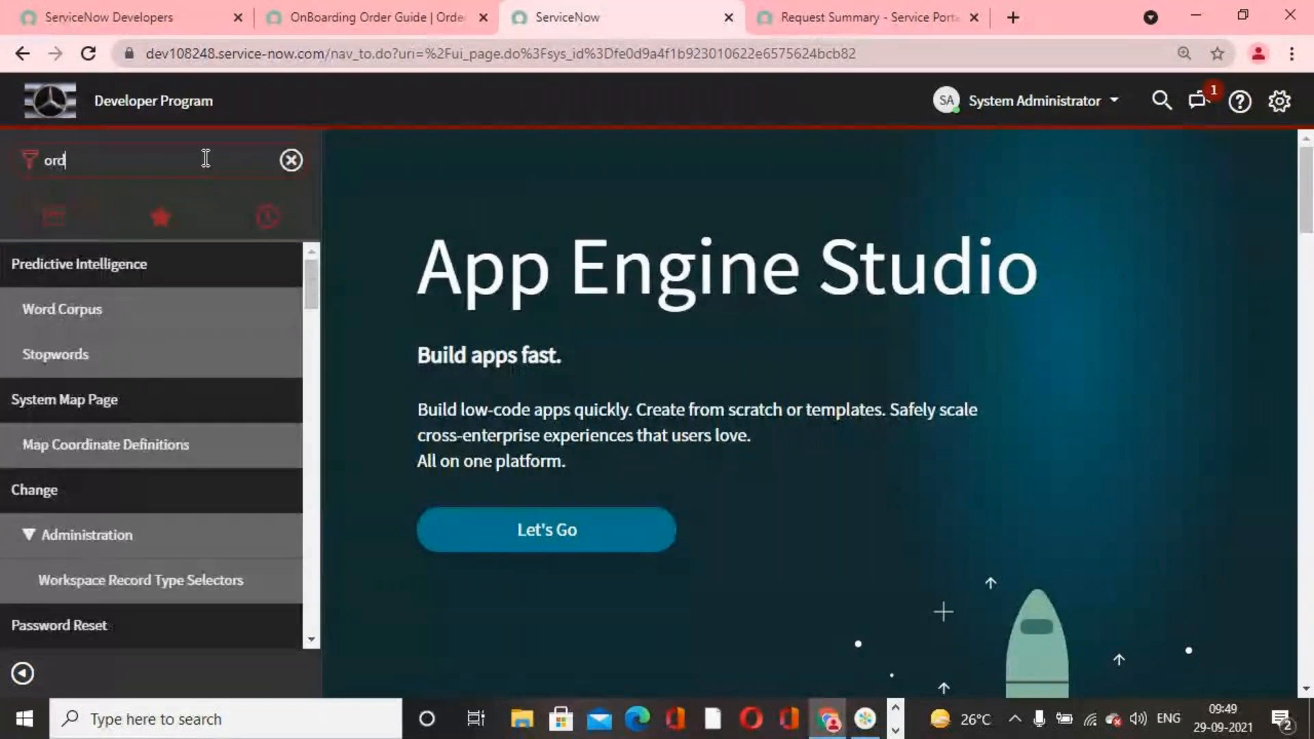
pyautogui.write('de')
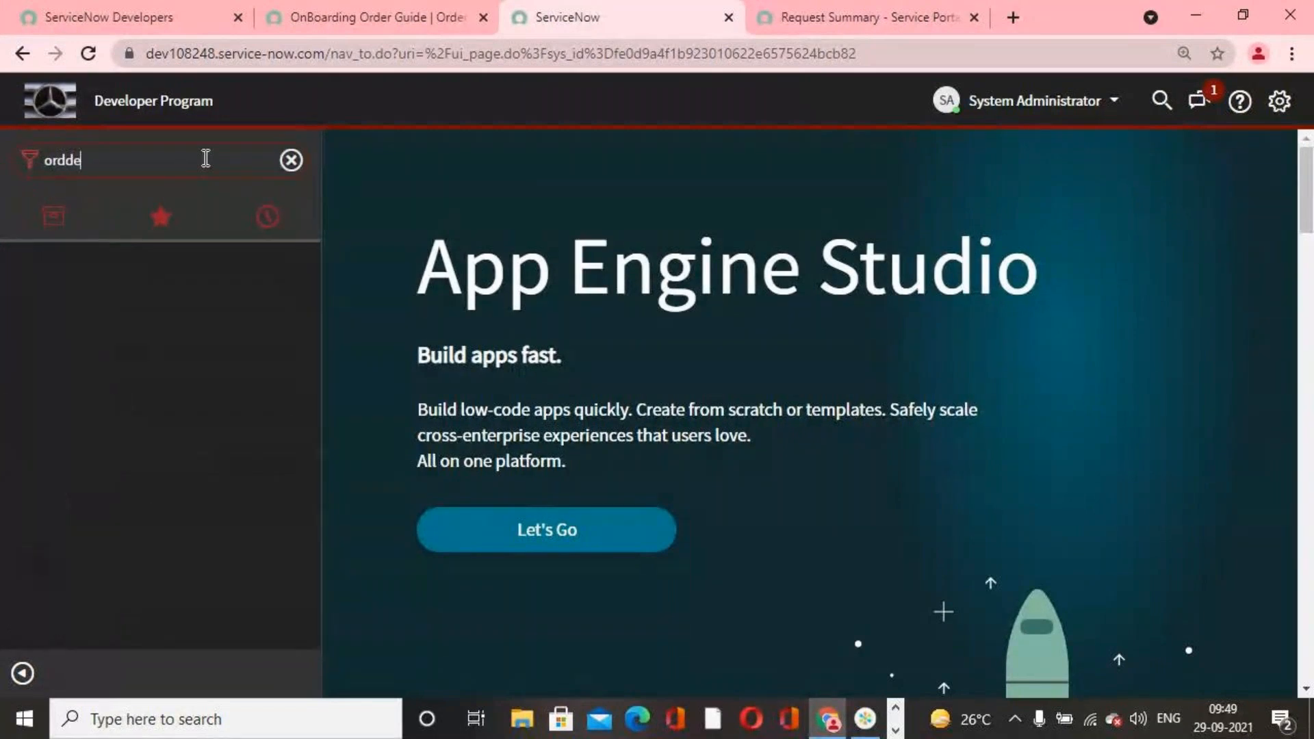
pyautogui.press('BackSpace')
pyautogui.press('BackSpace')
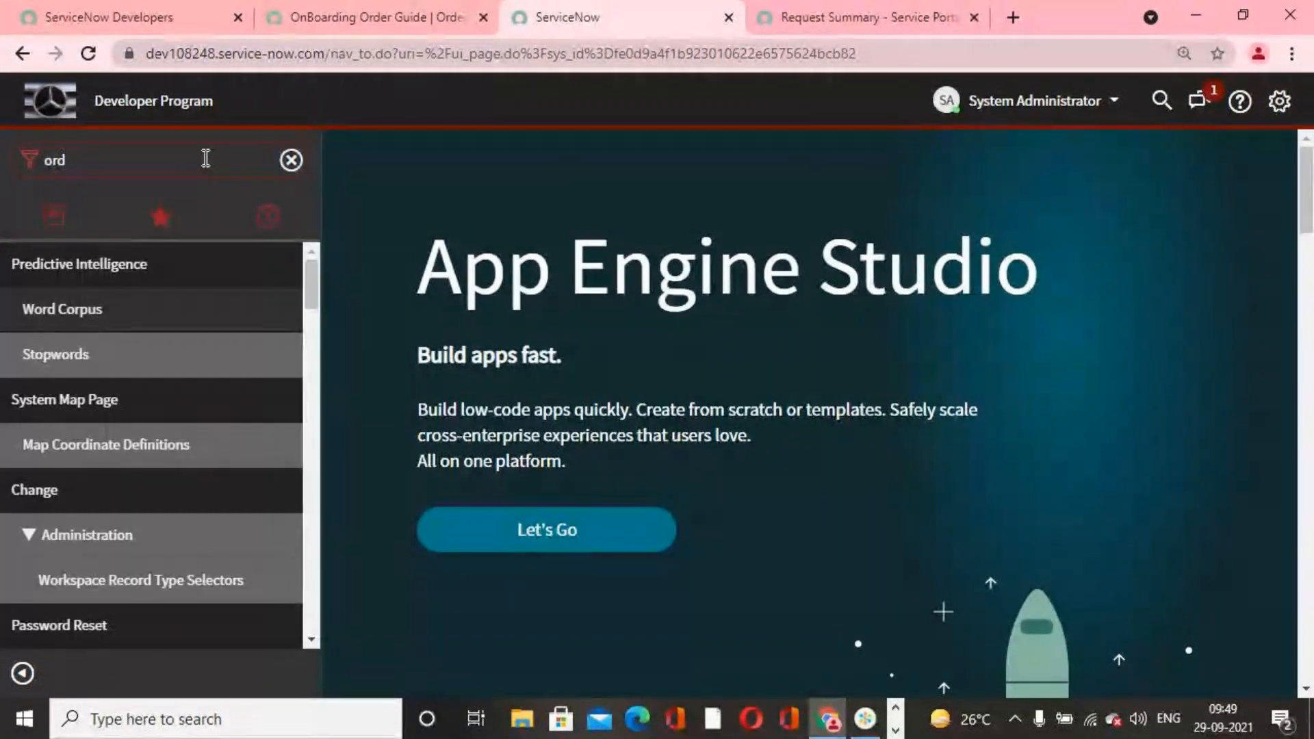
pyautogui.write('er guide')
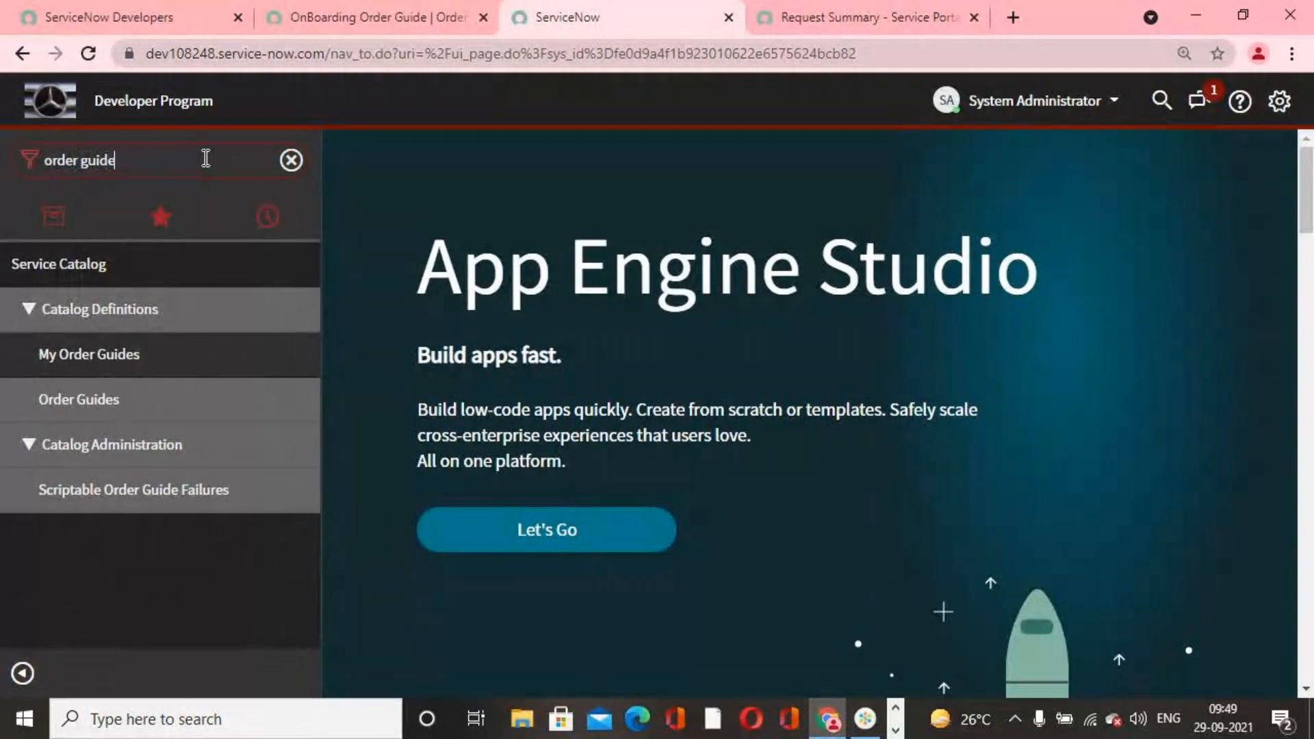
pyautogui.click(171, 409)
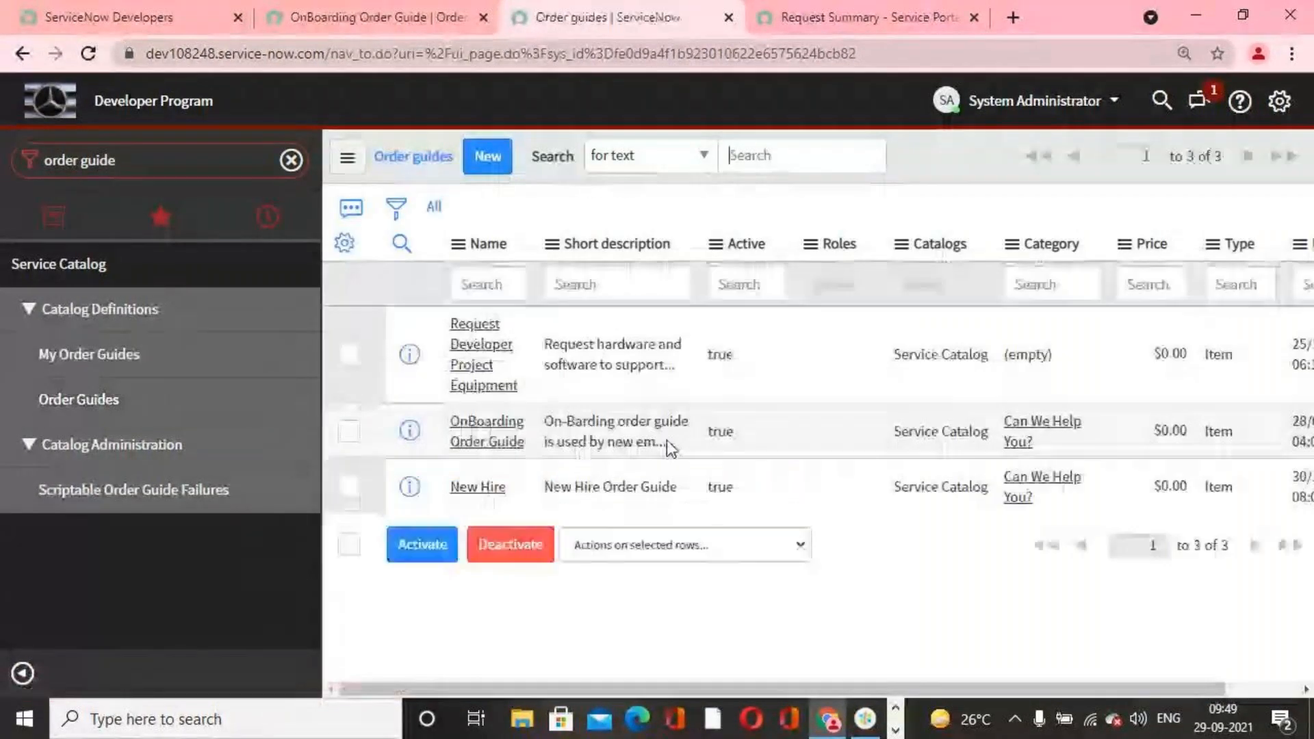
pyautogui.click(494, 436)
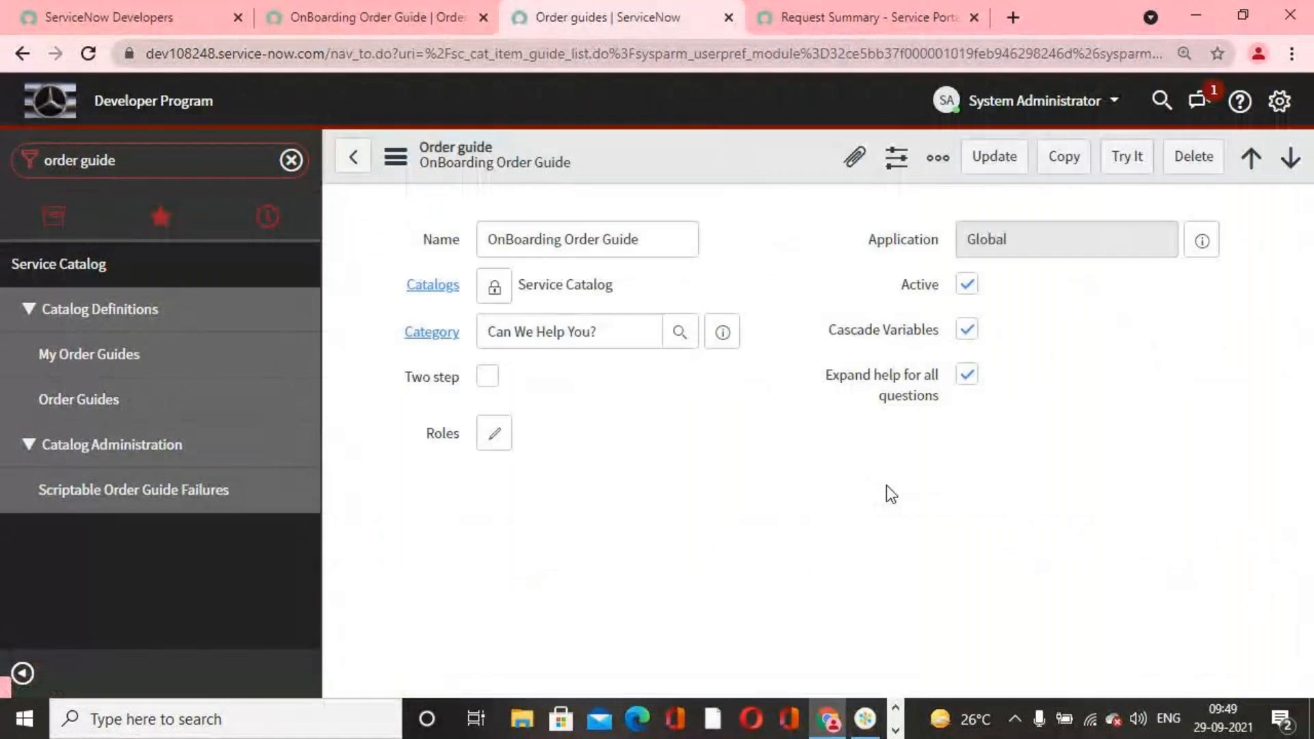
# Step: Try out the OnBoarding Order Guide, check which users the Employee People Manager lookup offers, and close the lookup
pyautogui.click(1124, 157)
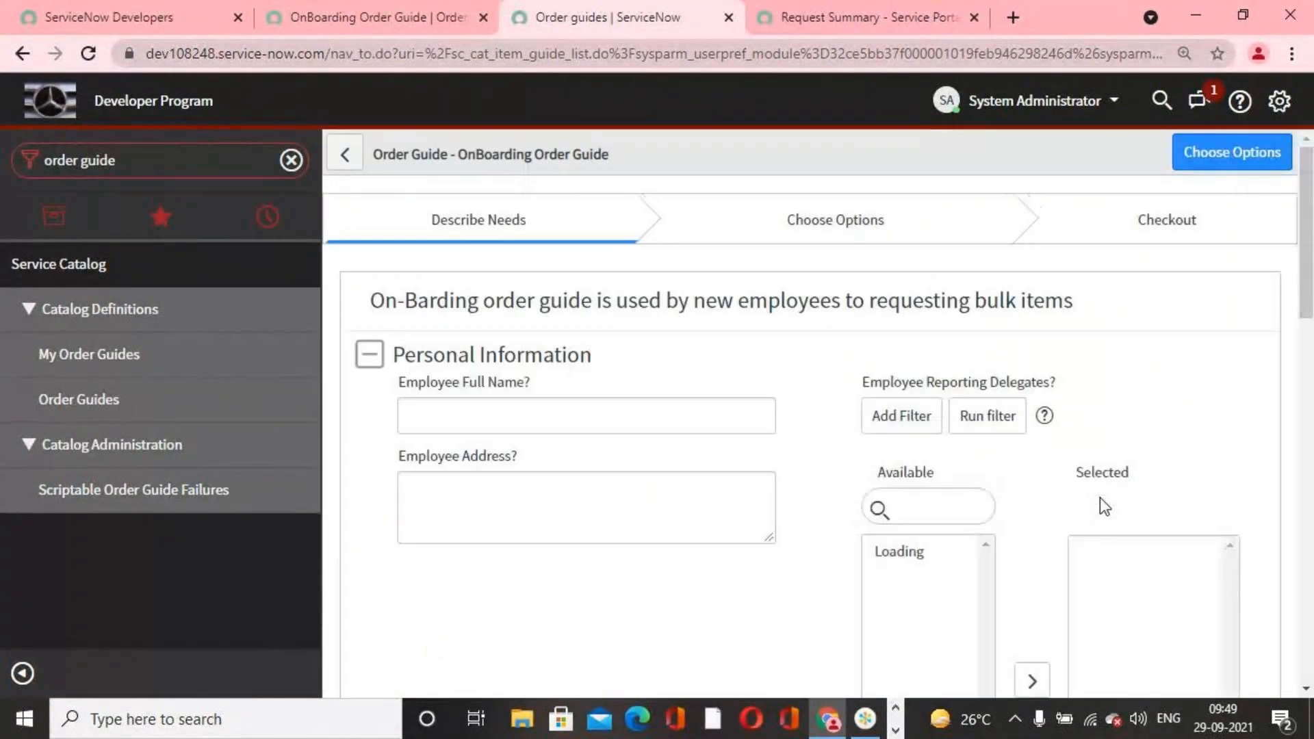
pyautogui.scroll(-10, 1013, 465)
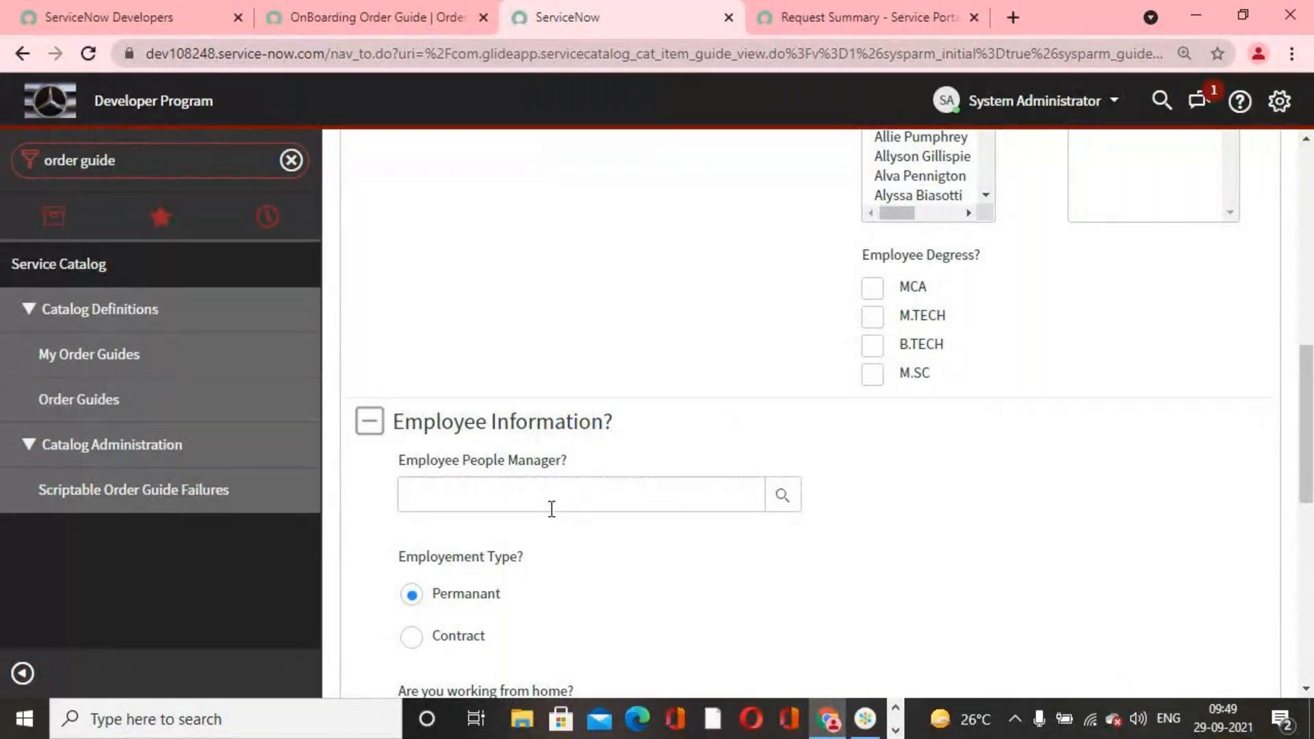
pyautogui.click(787, 498)
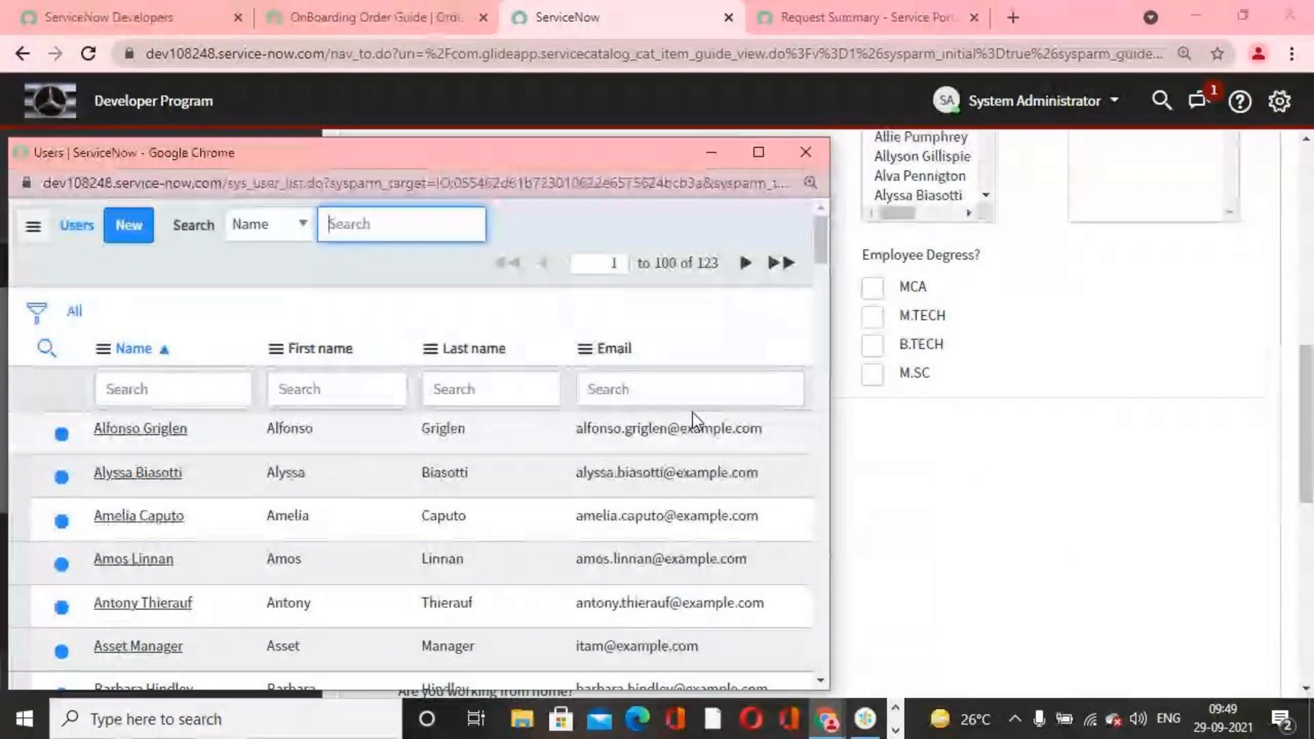
pyautogui.click(806, 153)
pyautogui.scroll(6, 811, 445)
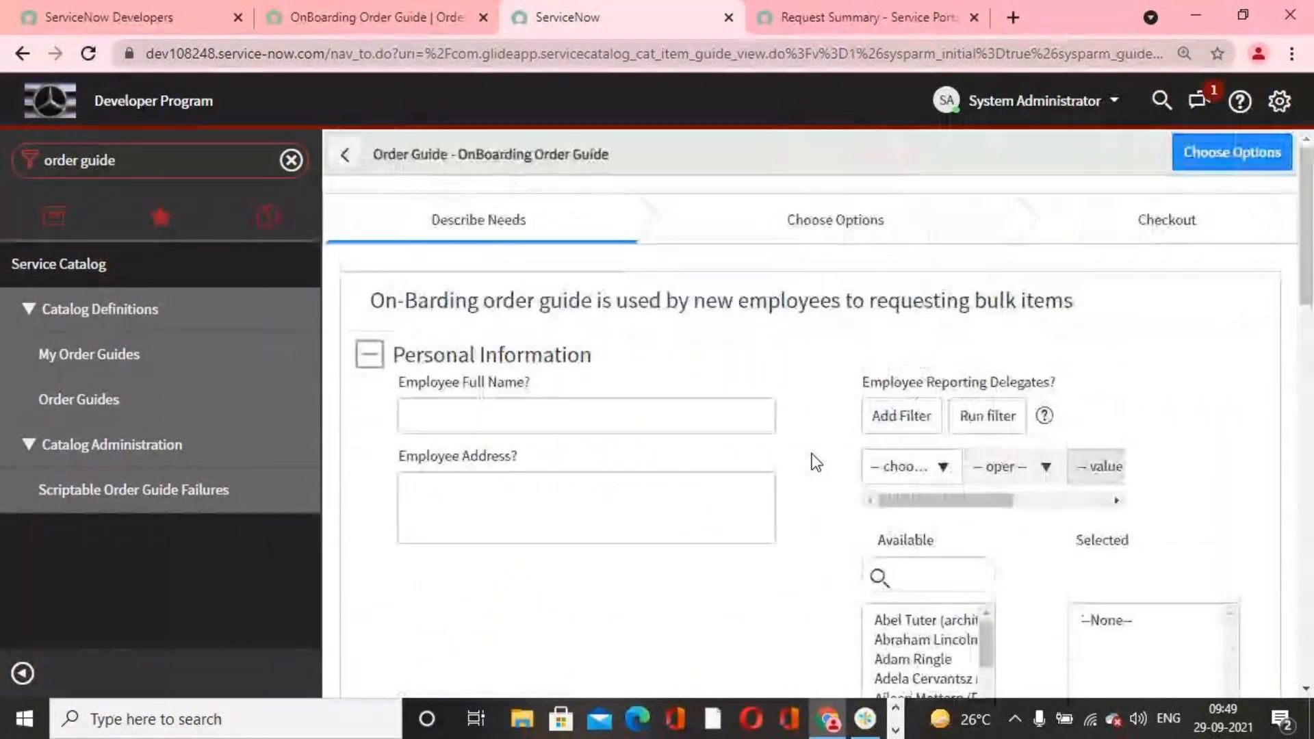
# Step: Open the user table's list from the navigator with sys_user.list
pyautogui.click(381, 21)
pyautogui.click(579, 17)
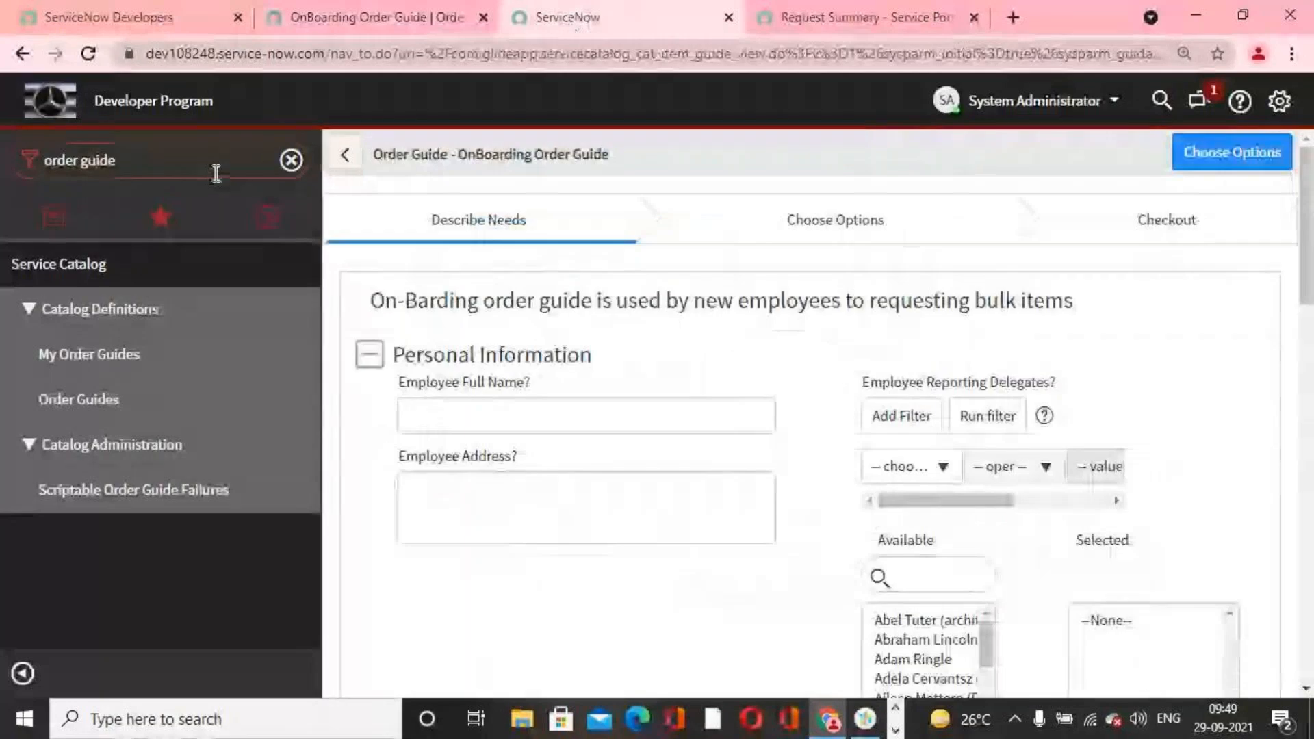
pyautogui.click(217, 167)
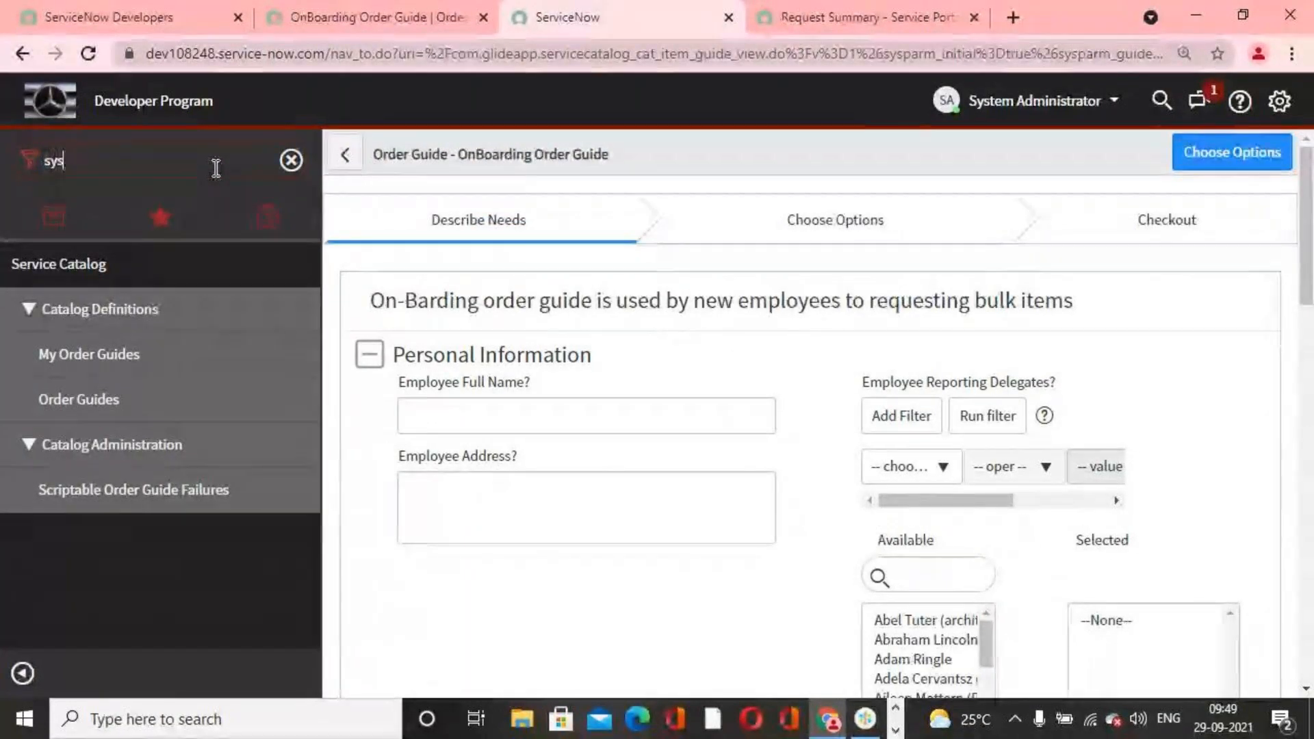
pyautogui.write('_user.l')
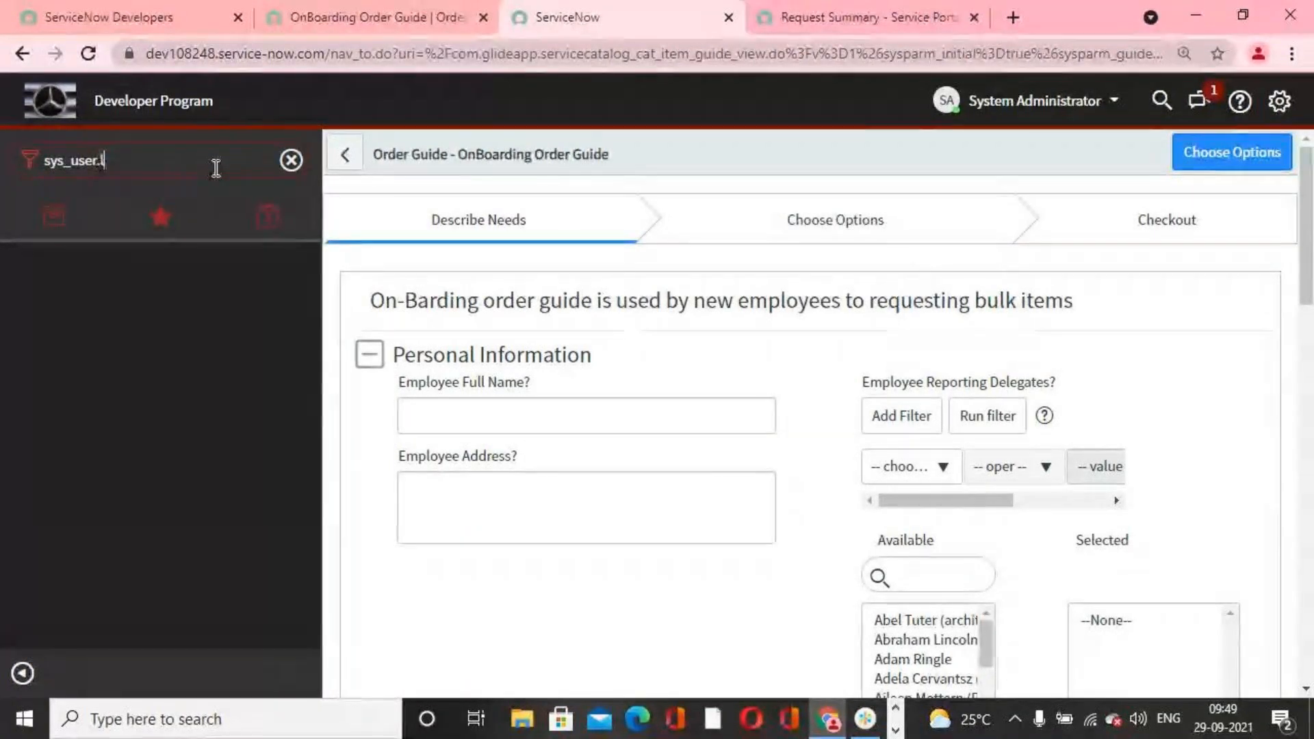
pyautogui.write('ist')
pyautogui.press('Return')
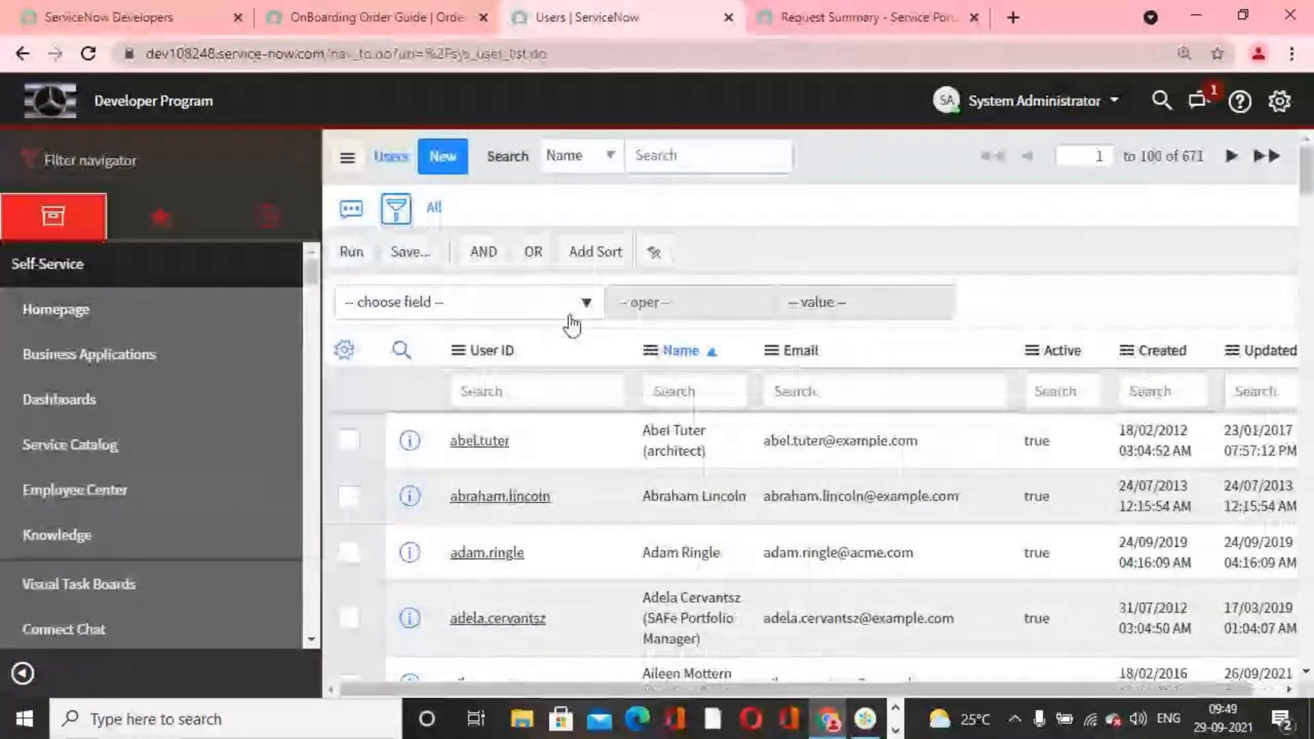
# Step: In the Users list filter, set the first condition to Department is IT
pyautogui.click(588, 301)
pyautogui.write('depart')
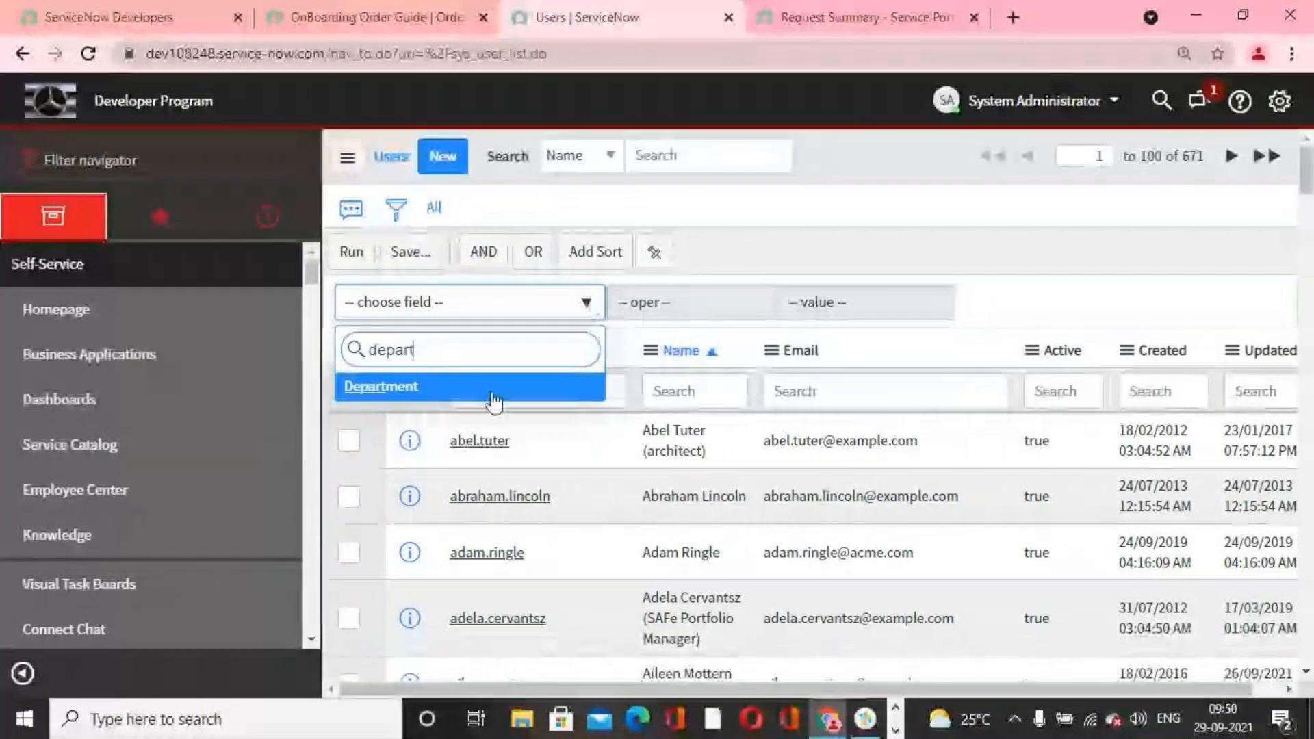
pyautogui.click(492, 395)
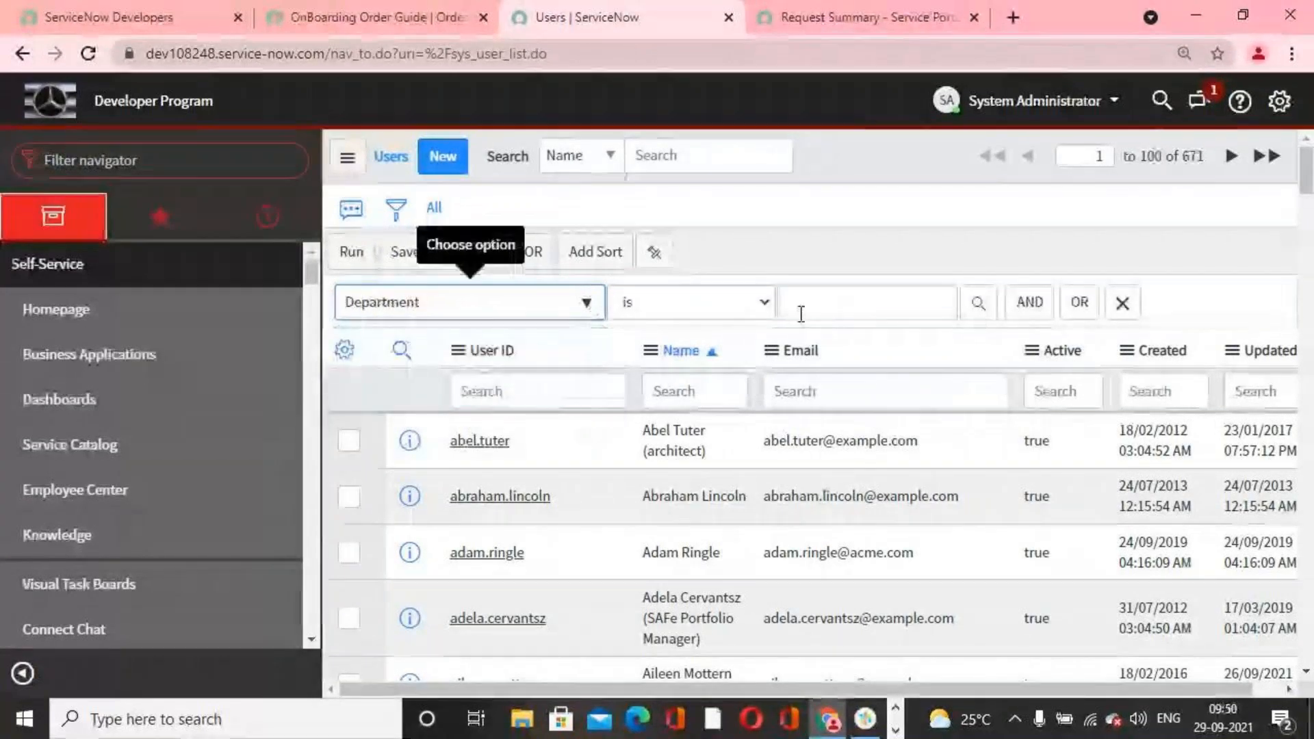
pyautogui.click(766, 305)
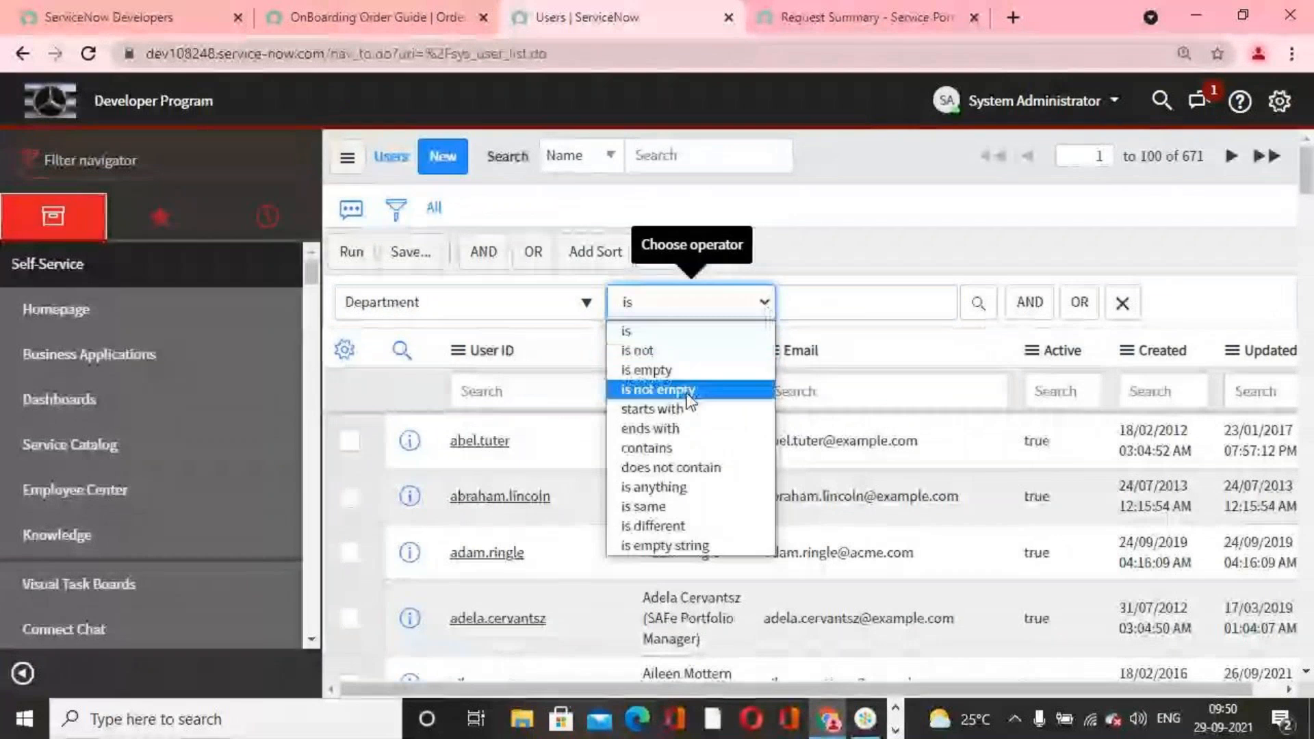
pyautogui.click(809, 302)
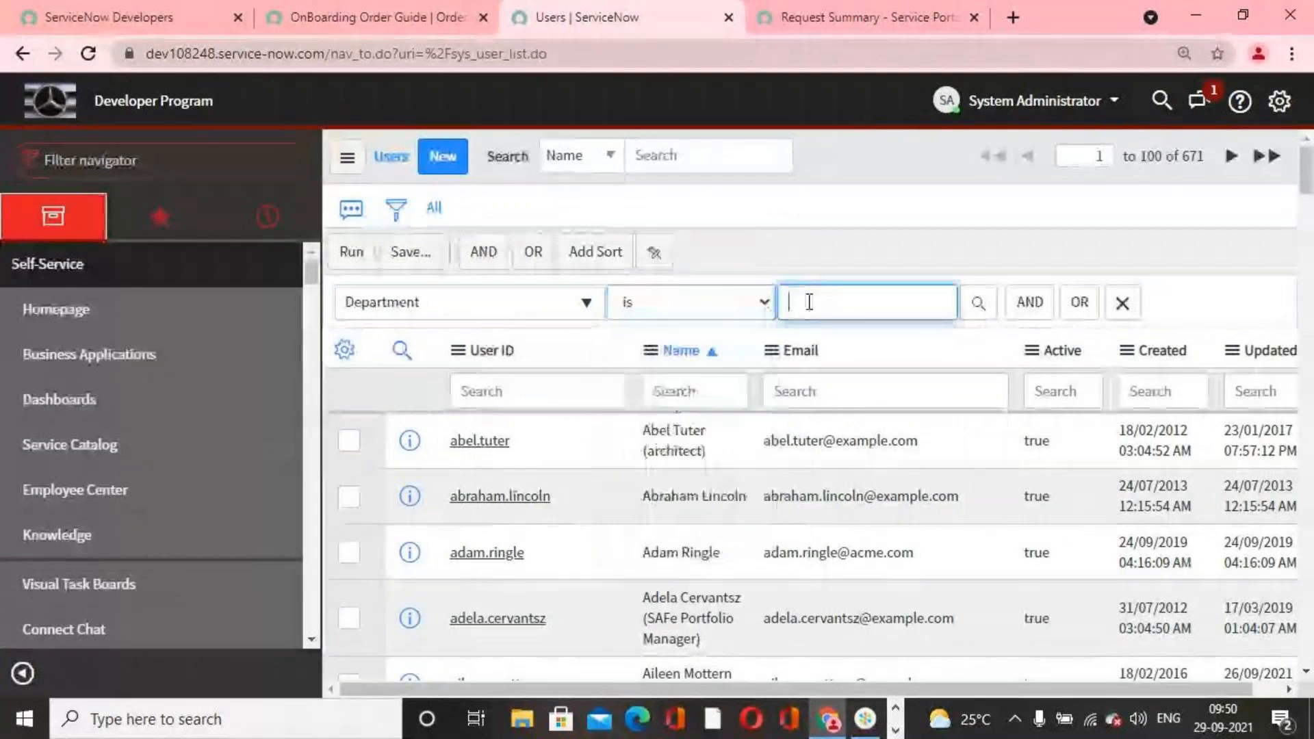
pyautogui.write('IT')
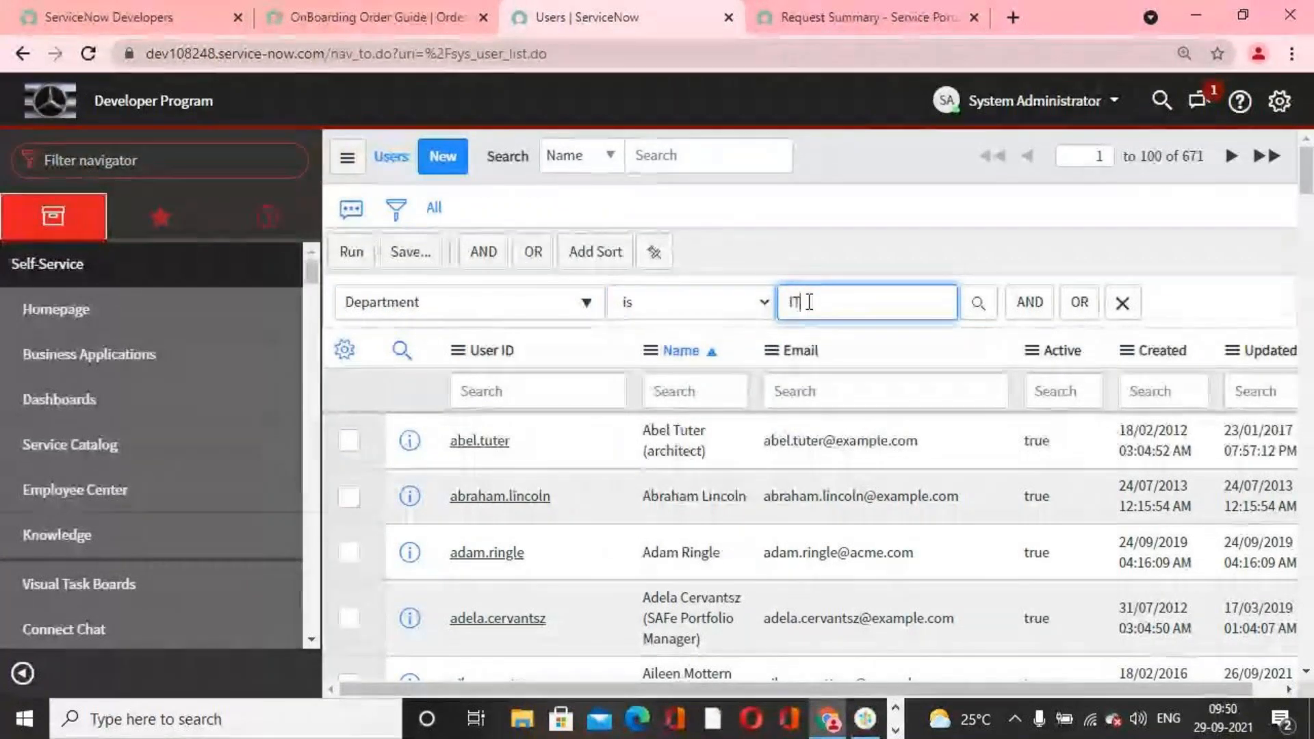
pyautogui.click(872, 331)
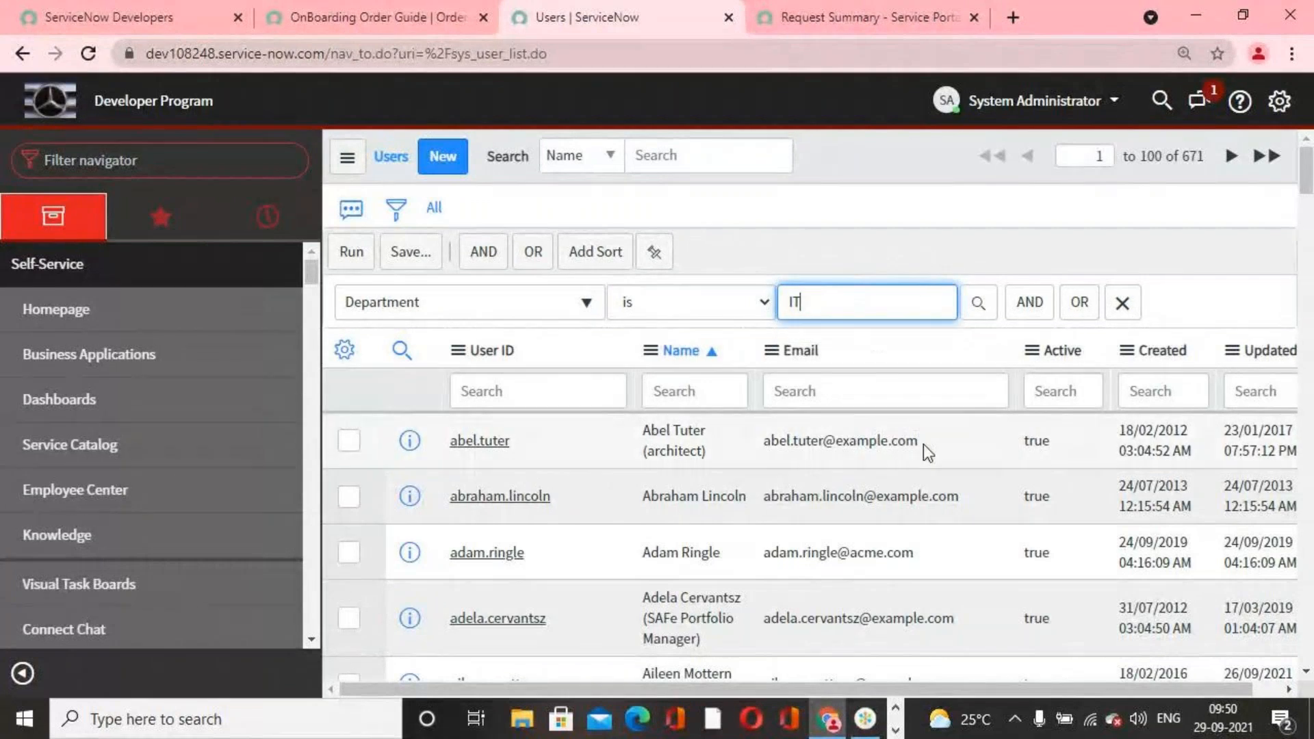
# Step: Add a second filter condition, joined with AND, requiring Active is true
pyautogui.click(1022, 312)
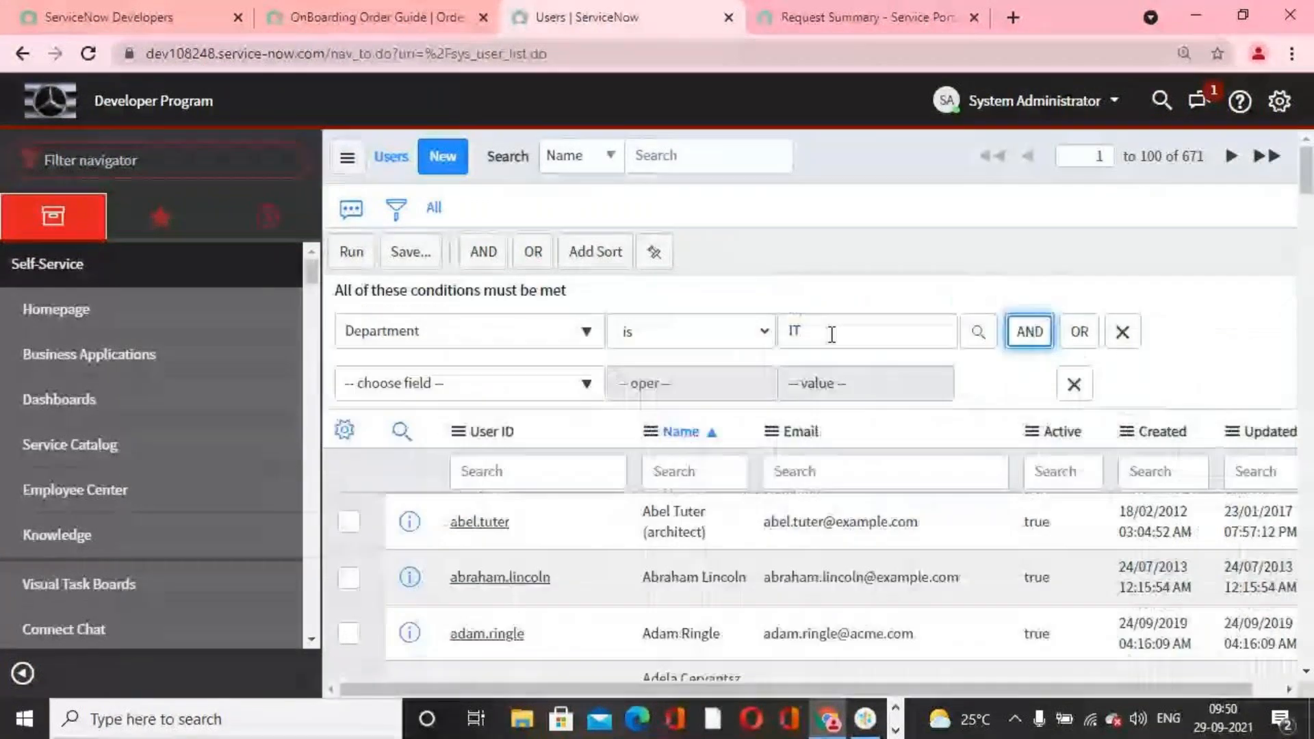
pyautogui.click(587, 384)
pyautogui.write('act')
pyautogui.press('Return')
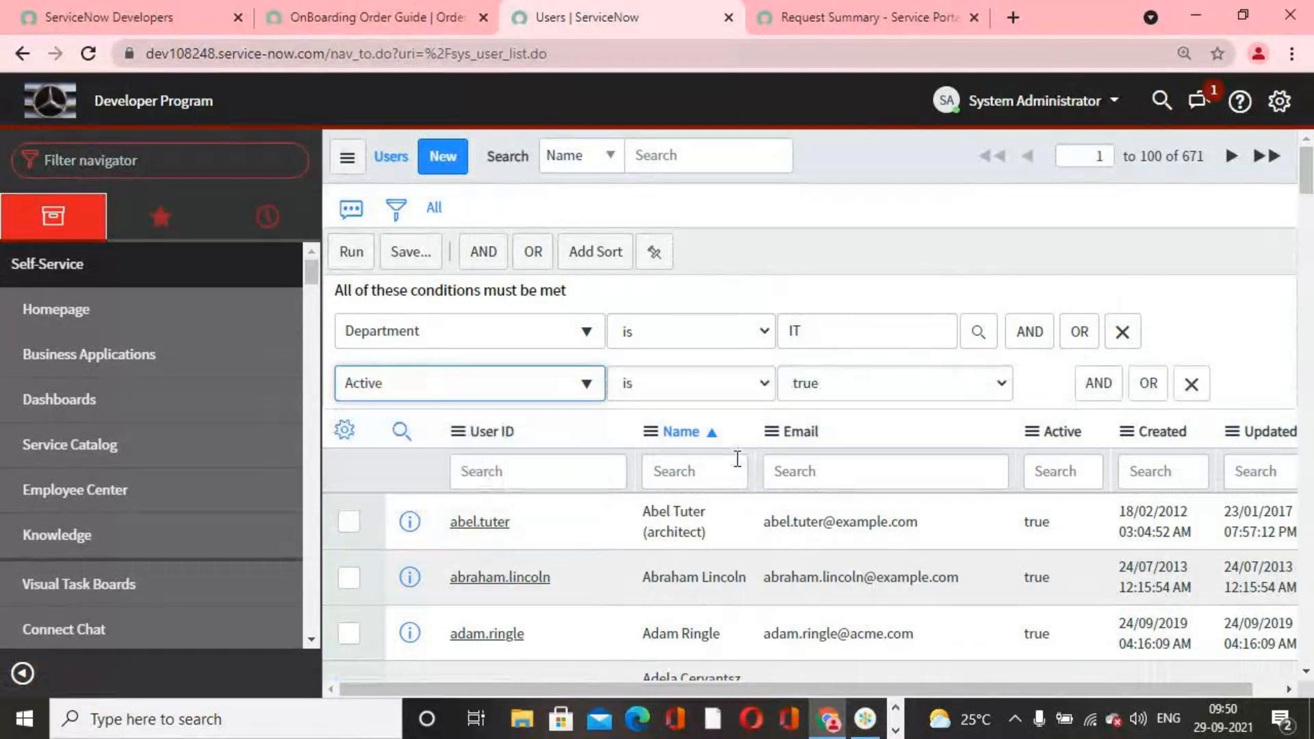
# Step: Add a third AND condition to the user filter, with Company is ACME Italy chosen from the company lookup
pyautogui.click(1097, 384)
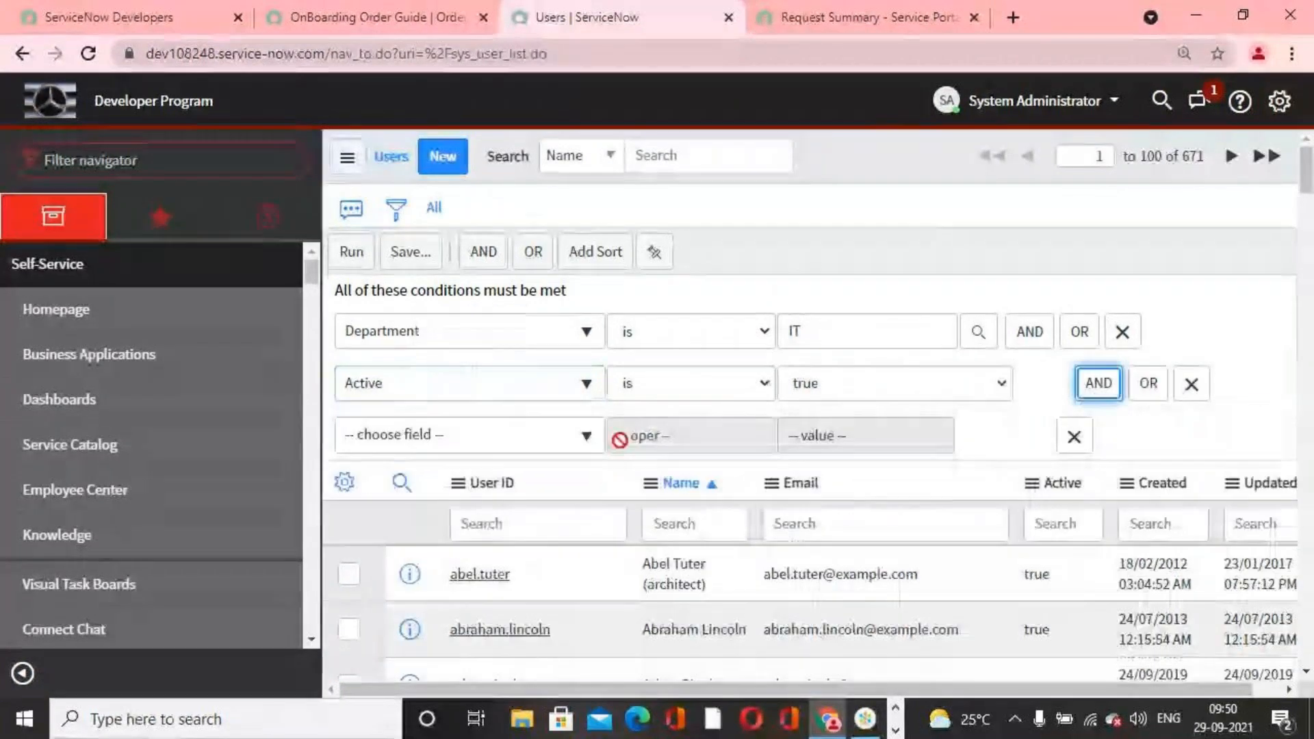
pyautogui.click(588, 438)
pyautogui.write('comp')
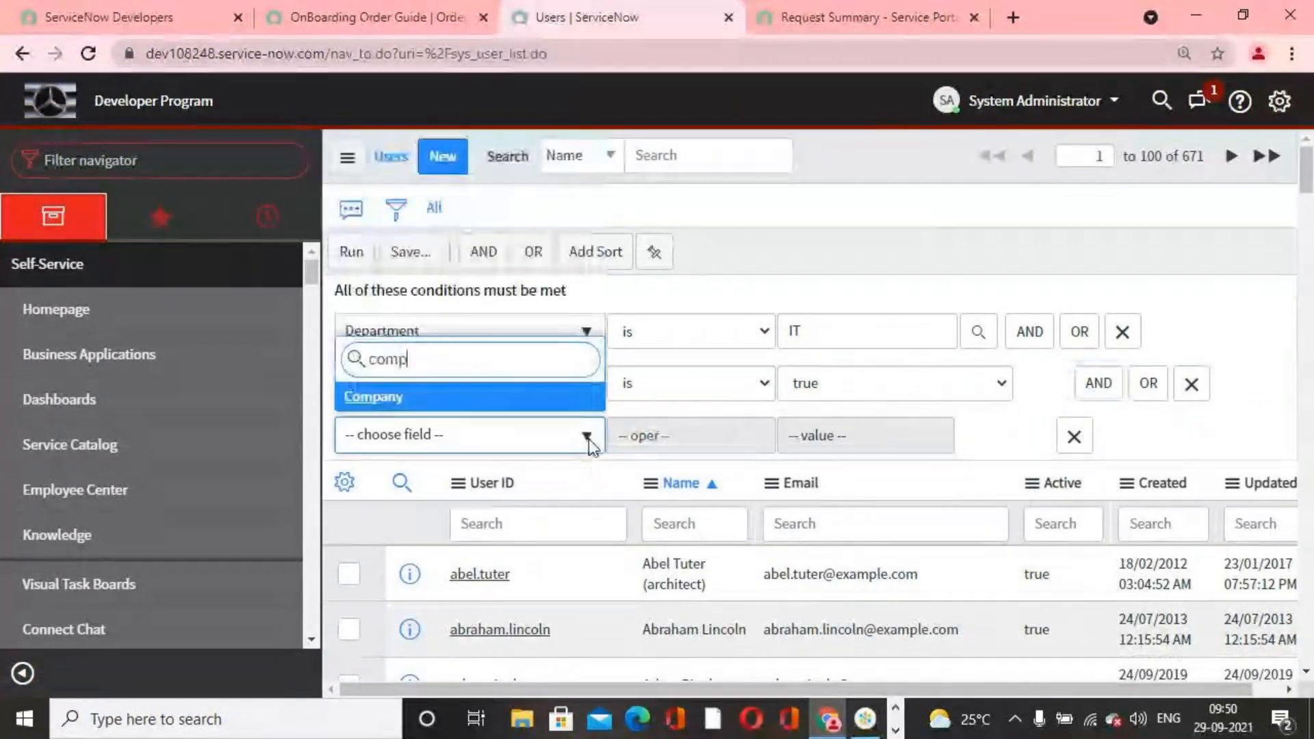
pyautogui.write('an')
pyautogui.press('Return')
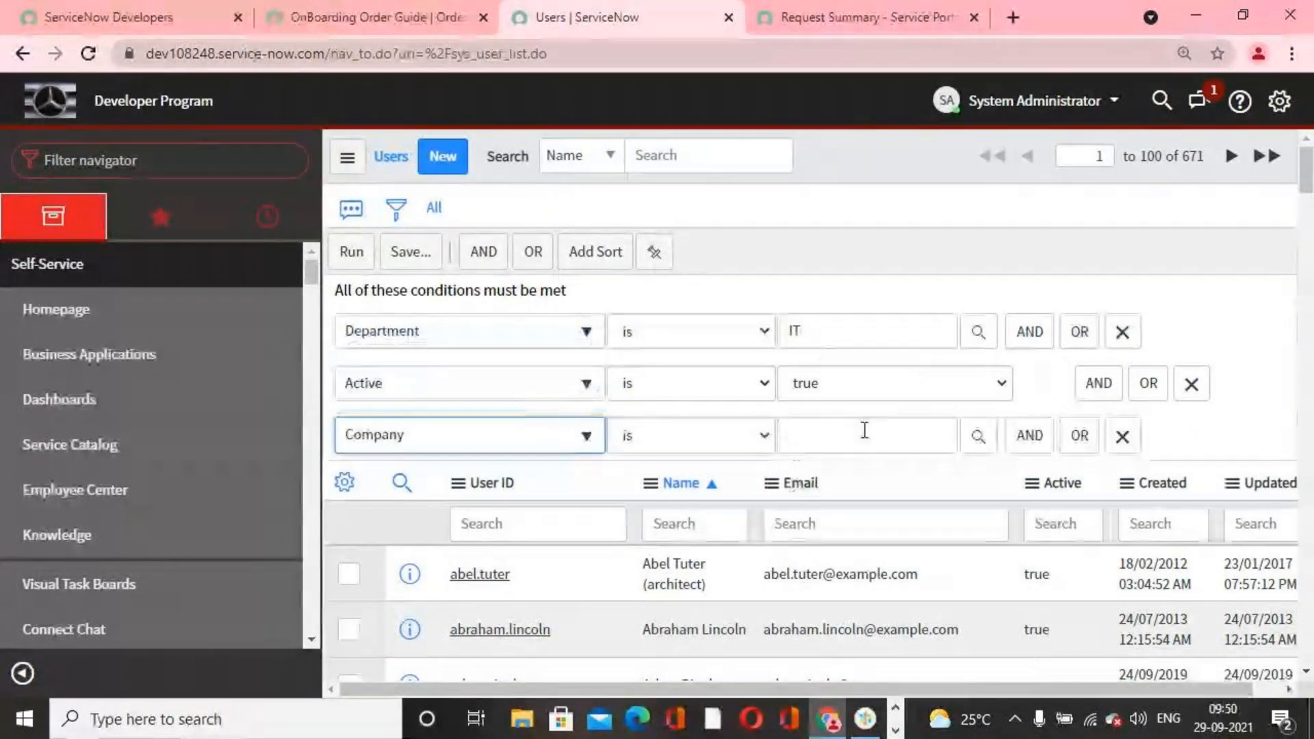
pyautogui.click(978, 436)
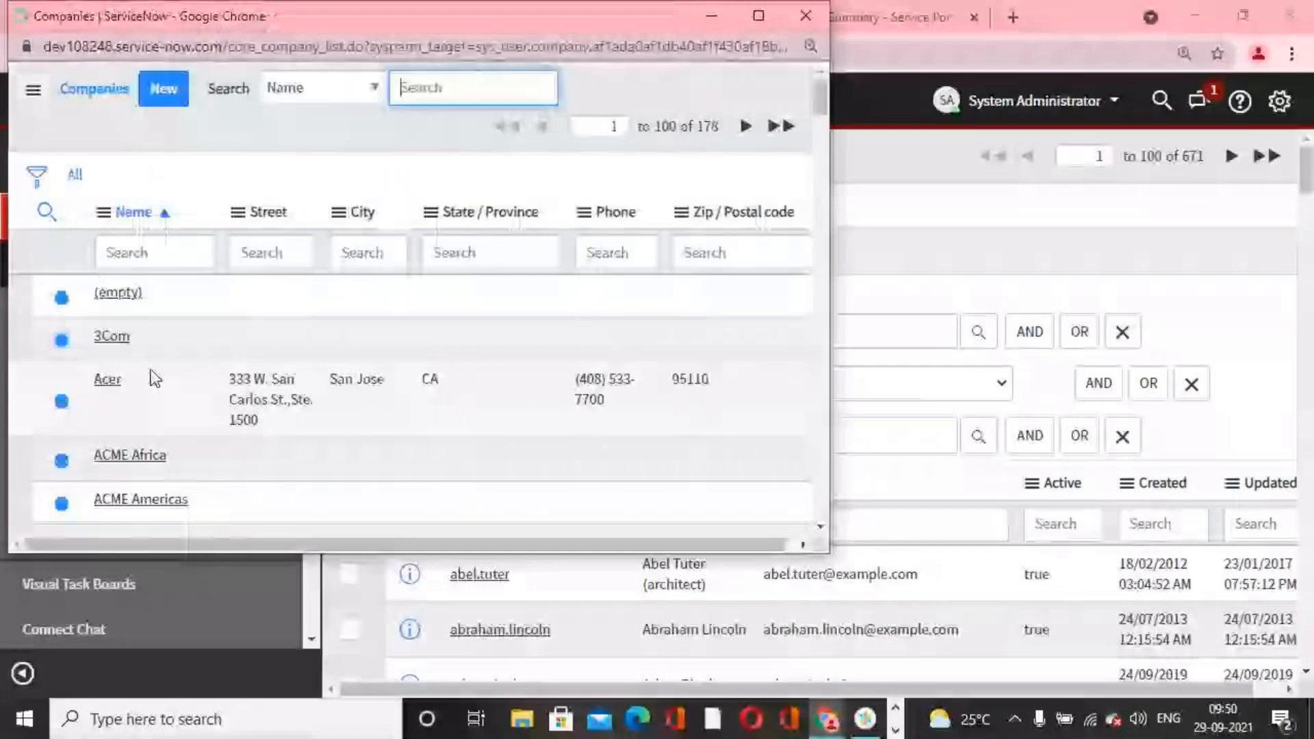
pyautogui.scroll(-5, 156, 380)
pyautogui.click(150, 492)
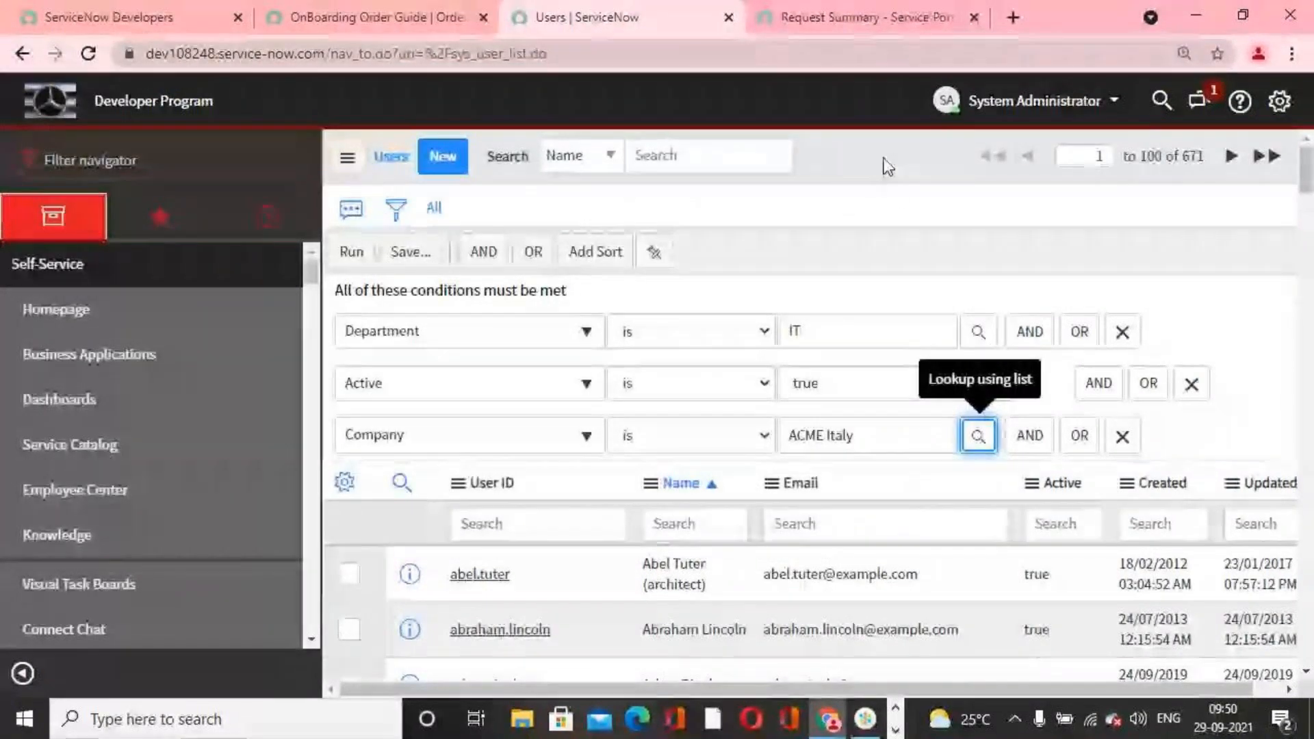
# Step: Run the user filter and copy the query of its full condition trail
pyautogui.click(353, 254)
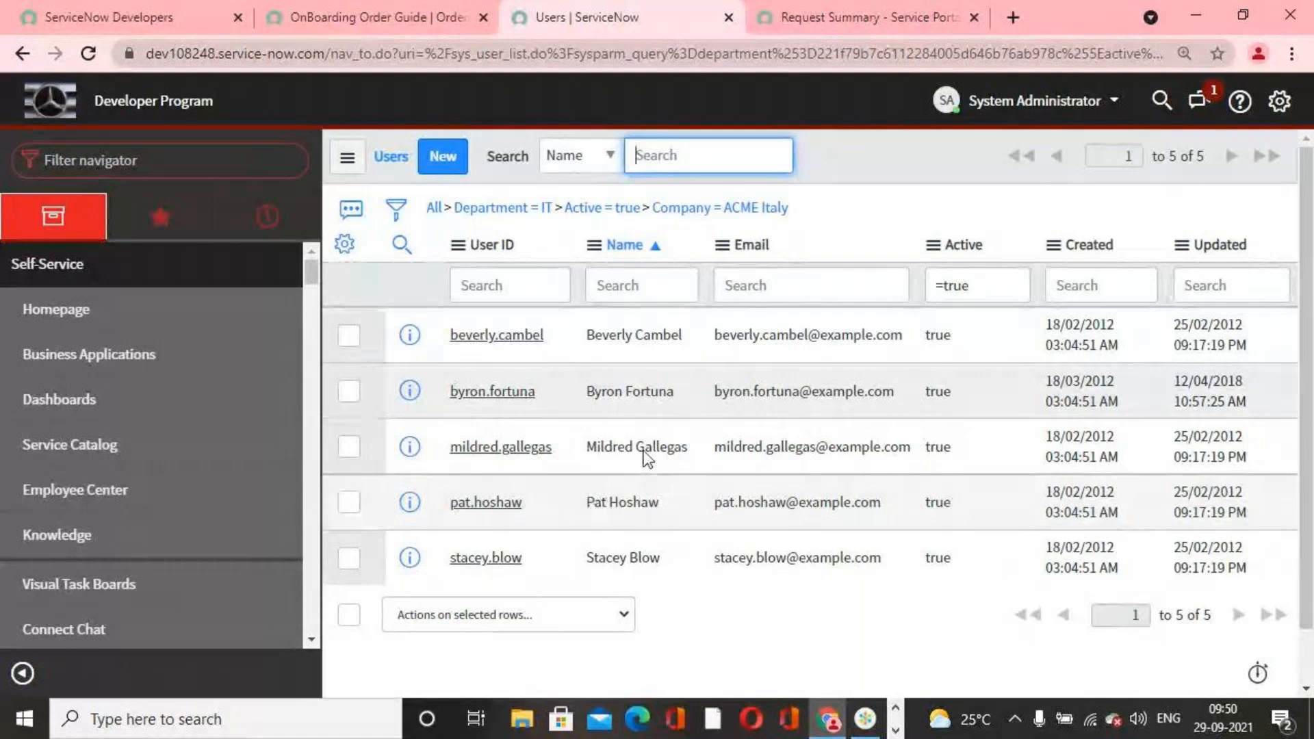
pyautogui.rightClick(776, 207)
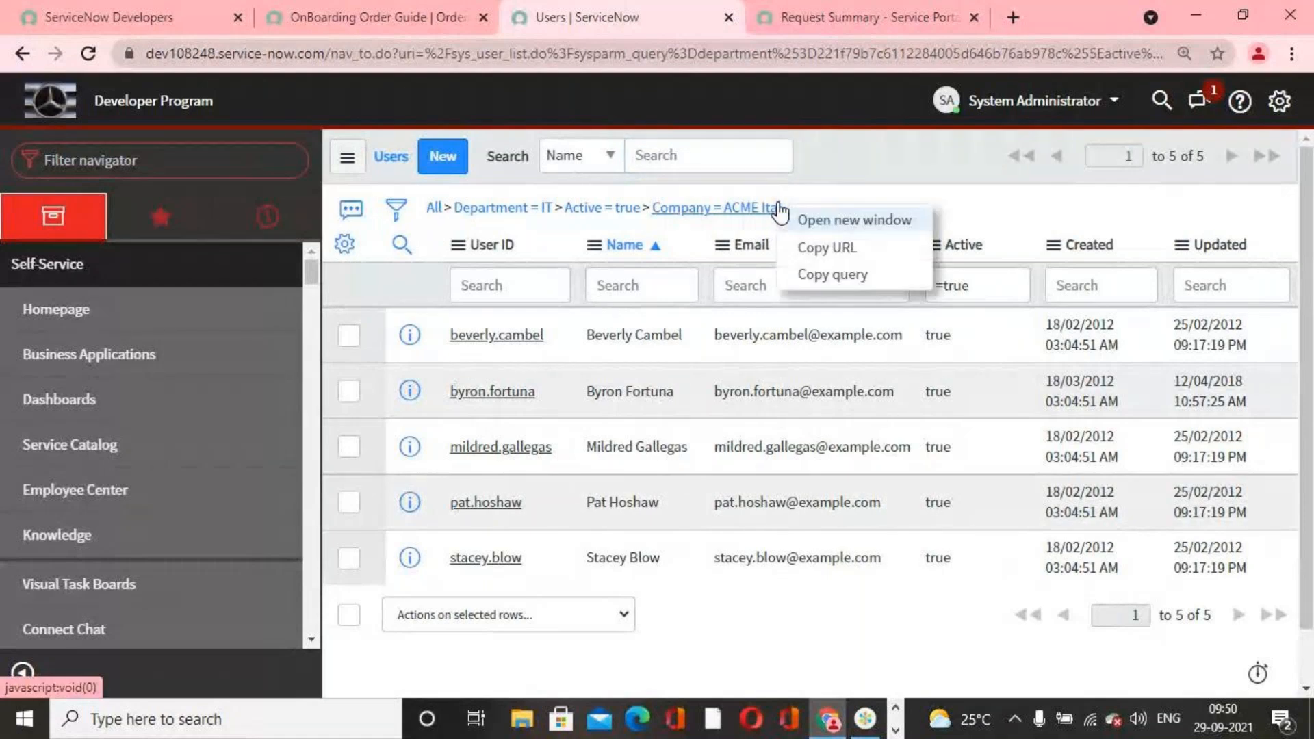
pyautogui.click(833, 274)
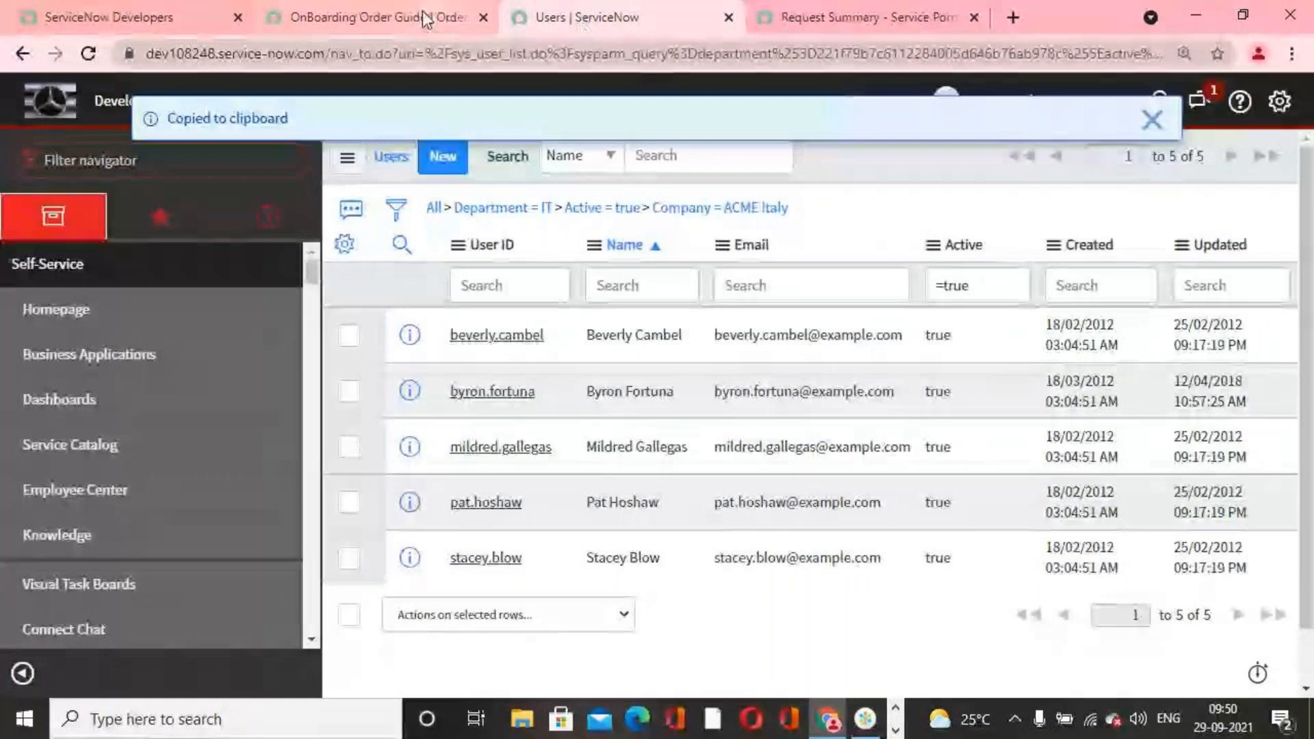
# Step: Return to the OnBoarding Order Guide's browser tab and open its employee_people_manager variable
pyautogui.click(369, 17)
pyautogui.scroll(-10, 684, 410)
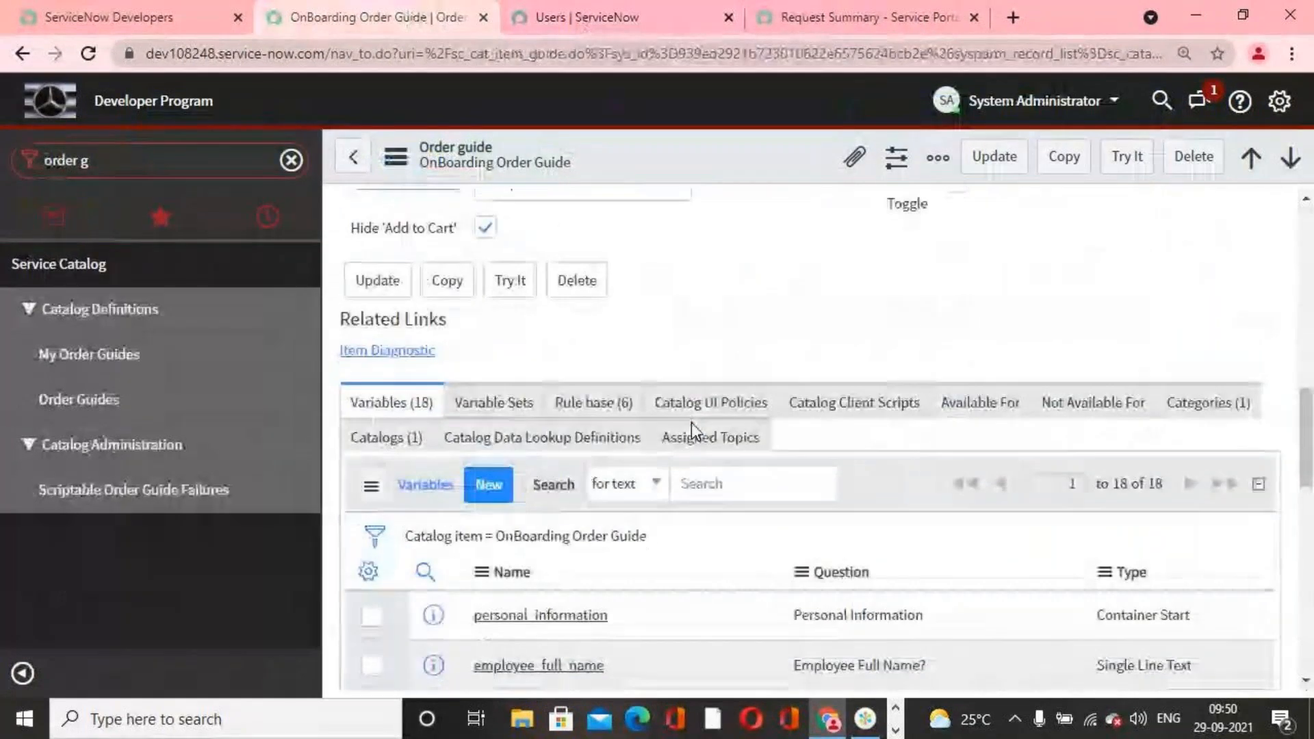
pyautogui.scroll(-9, 692, 432)
pyautogui.scroll(3, 753, 438)
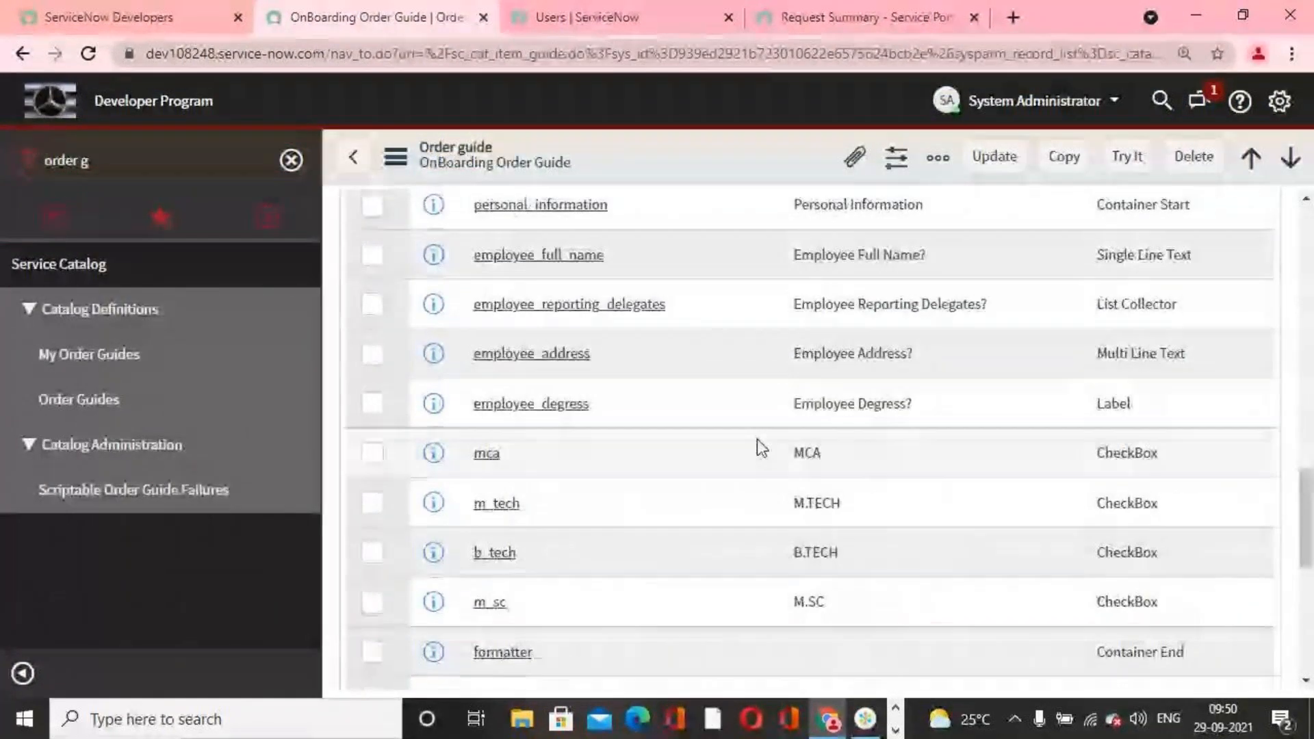
pyautogui.scroll(-5, 1164, 483)
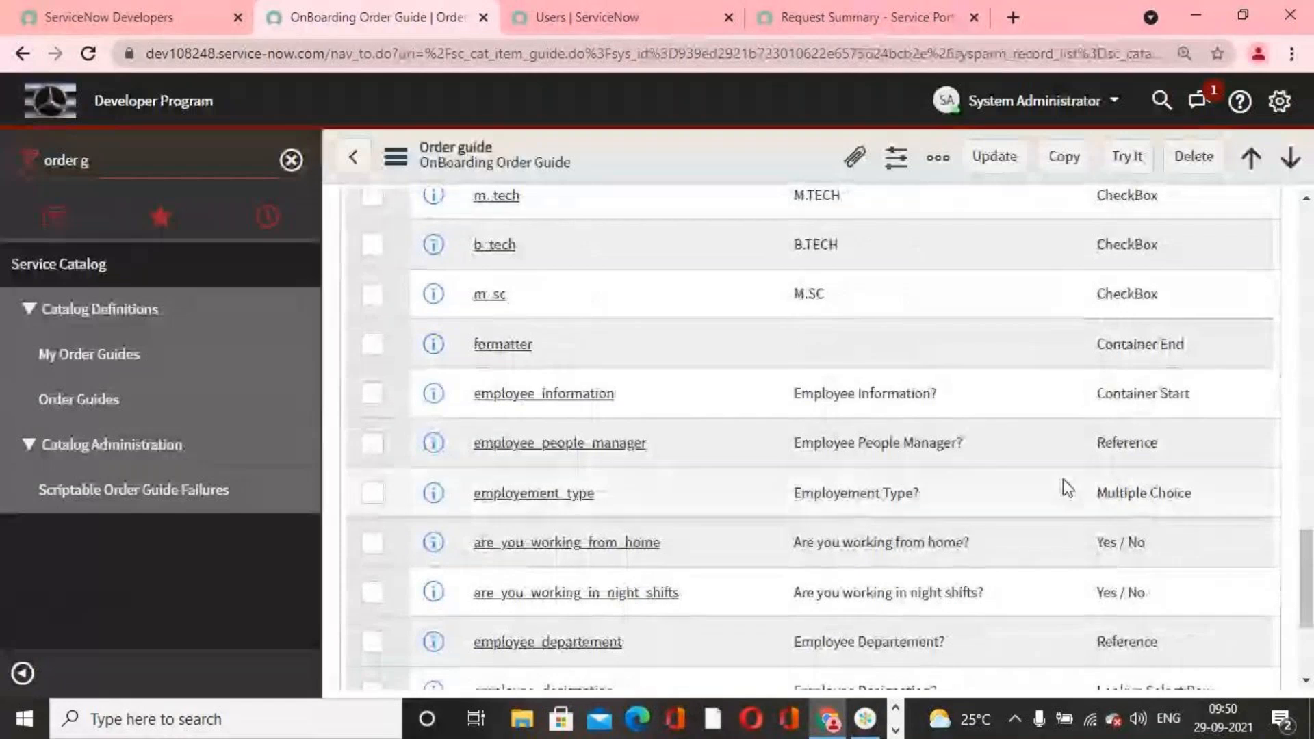
pyautogui.click(636, 444)
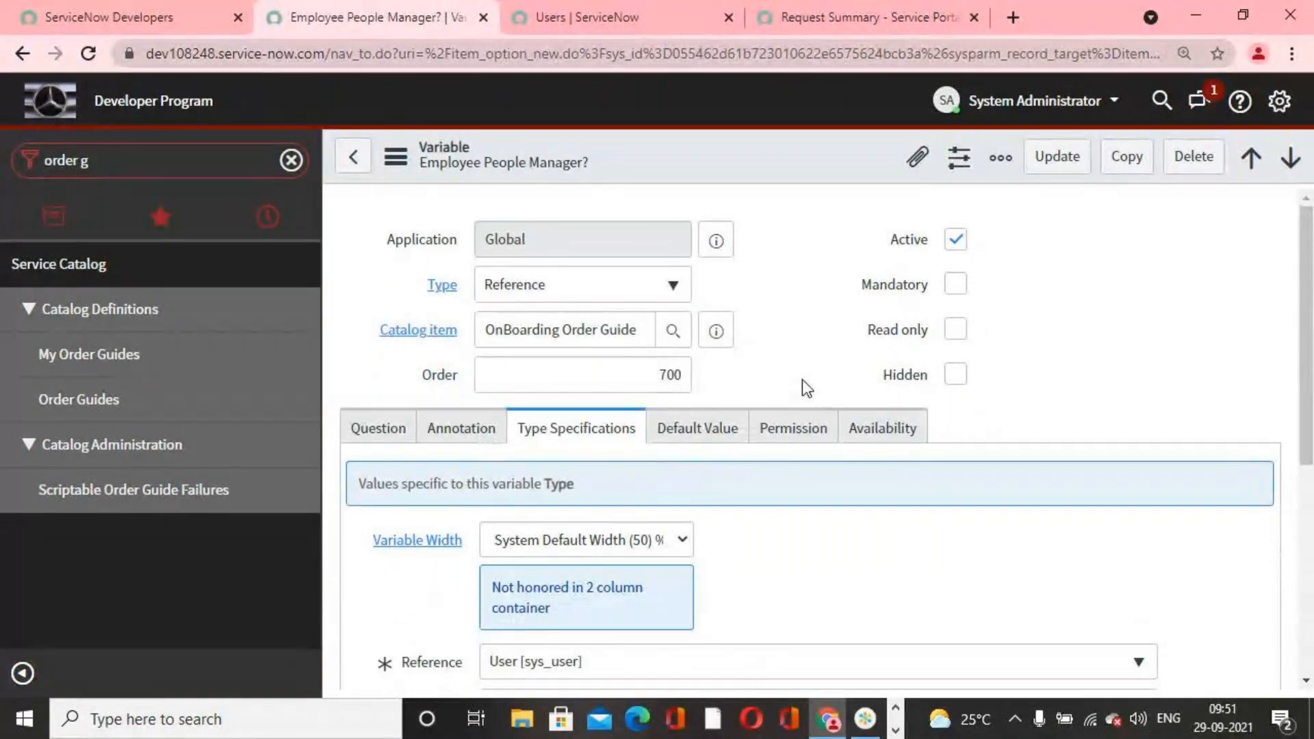
# Step: In the variable's type specifications, set Use reference qualifier to Advanced
pyautogui.scroll(-3, 802, 379)
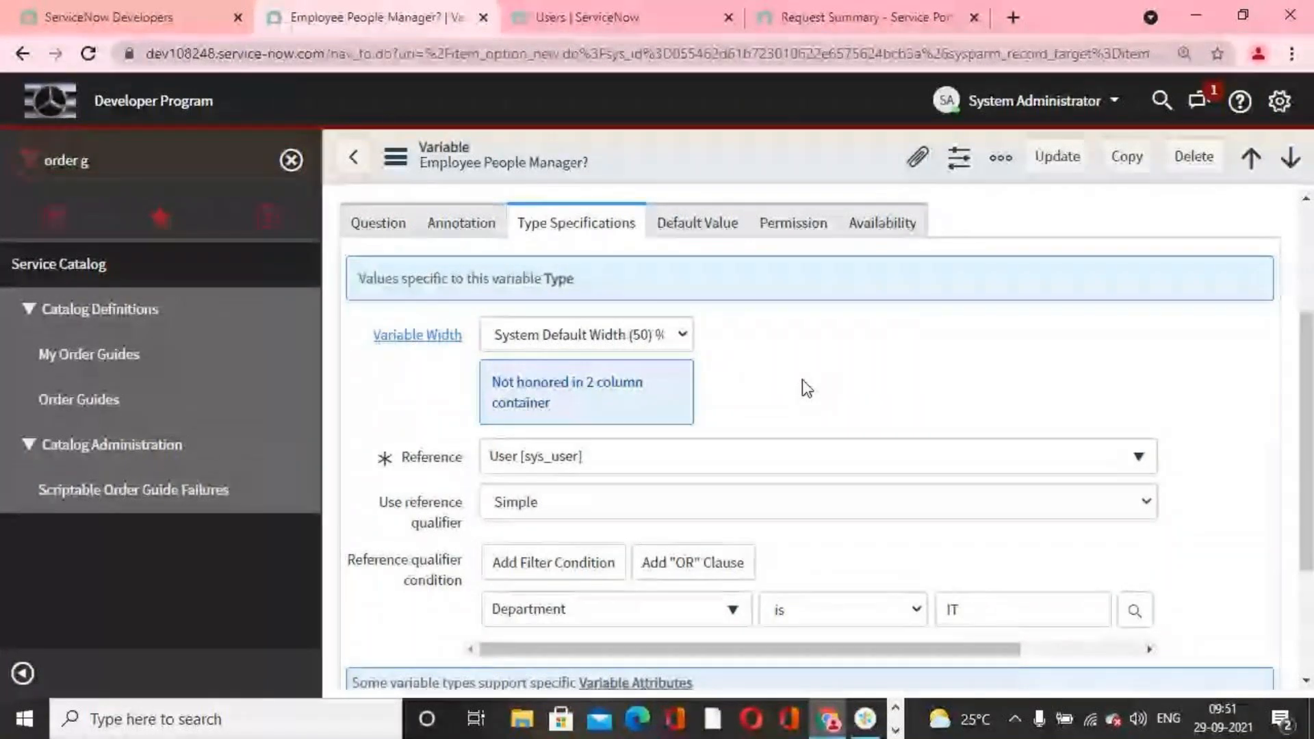
pyautogui.scroll(-3, 808, 377)
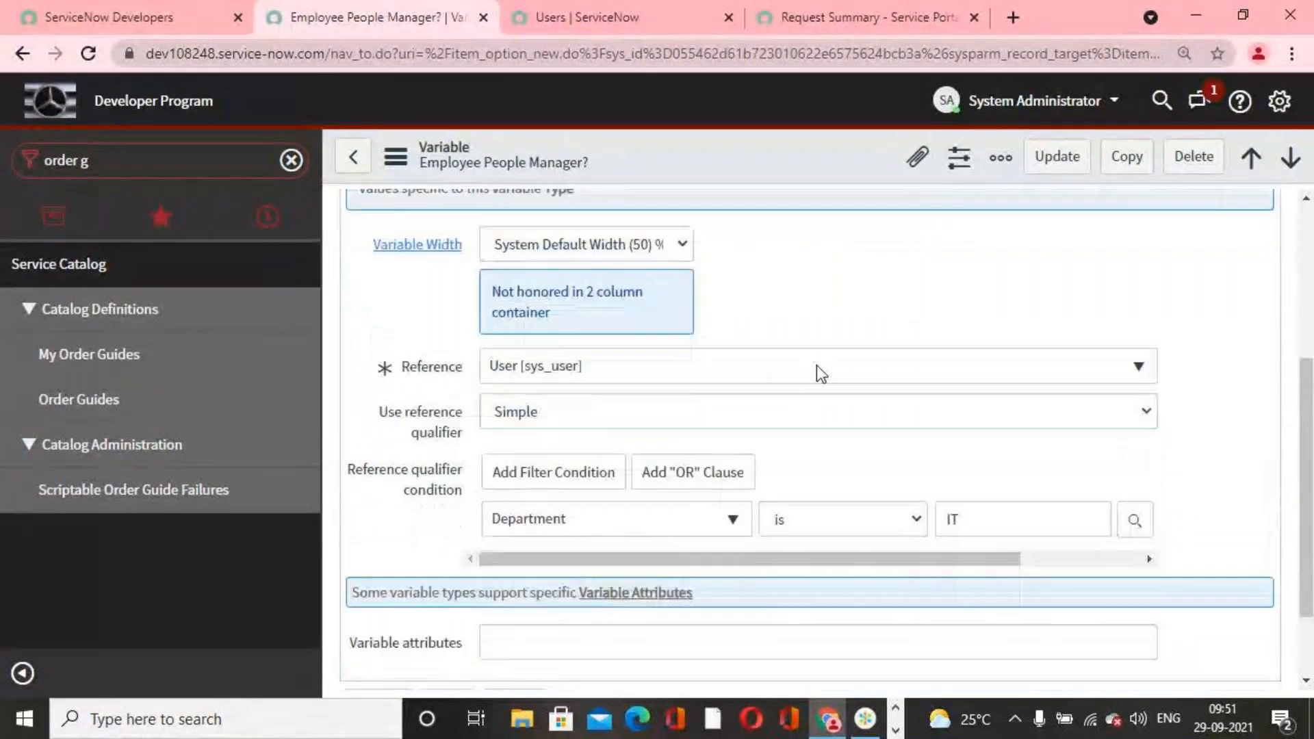
pyautogui.click(1133, 312)
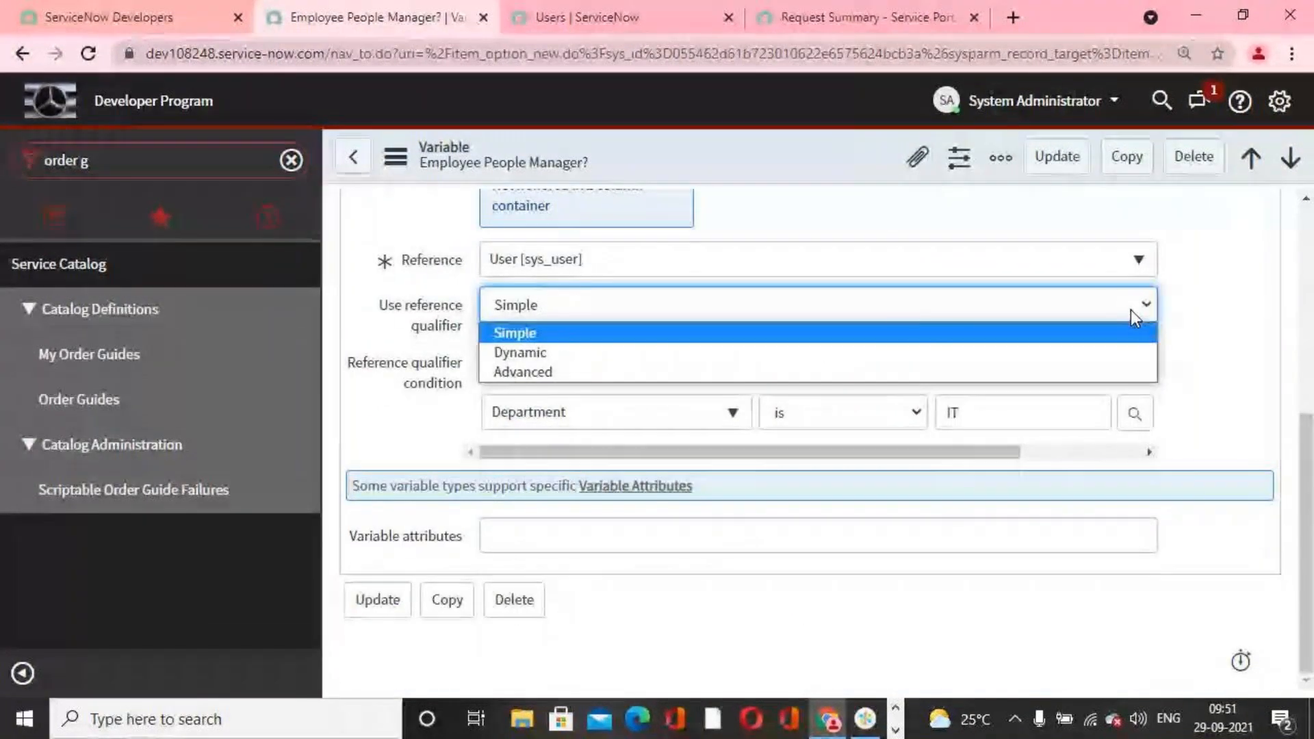
pyautogui.click(623, 374)
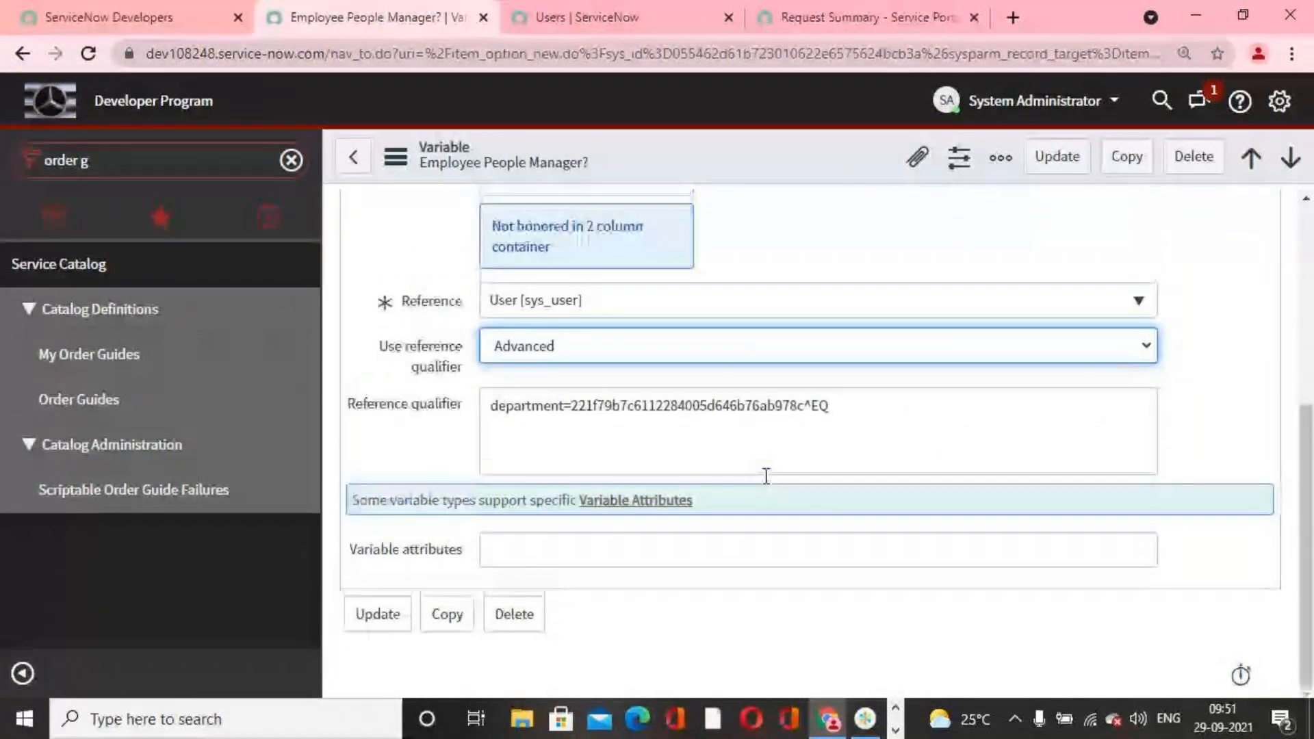
# Step: Replace the existing reference qualifier text with the copied department, active and company query, and update the variable
pyautogui.moveTo(930, 419); pyautogui.dragTo(171, 426)
pyautogui.press('BackSpace')
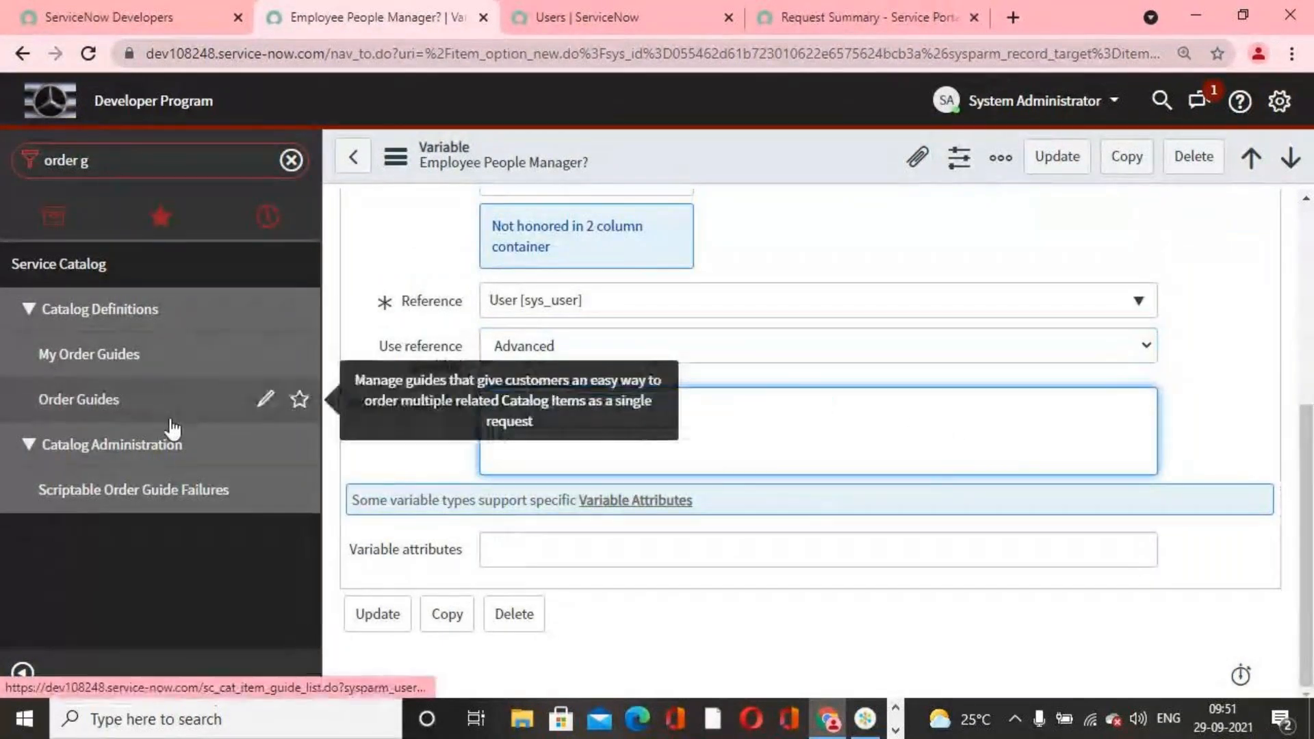
pyautogui.hotkey('ctrl', 'v')
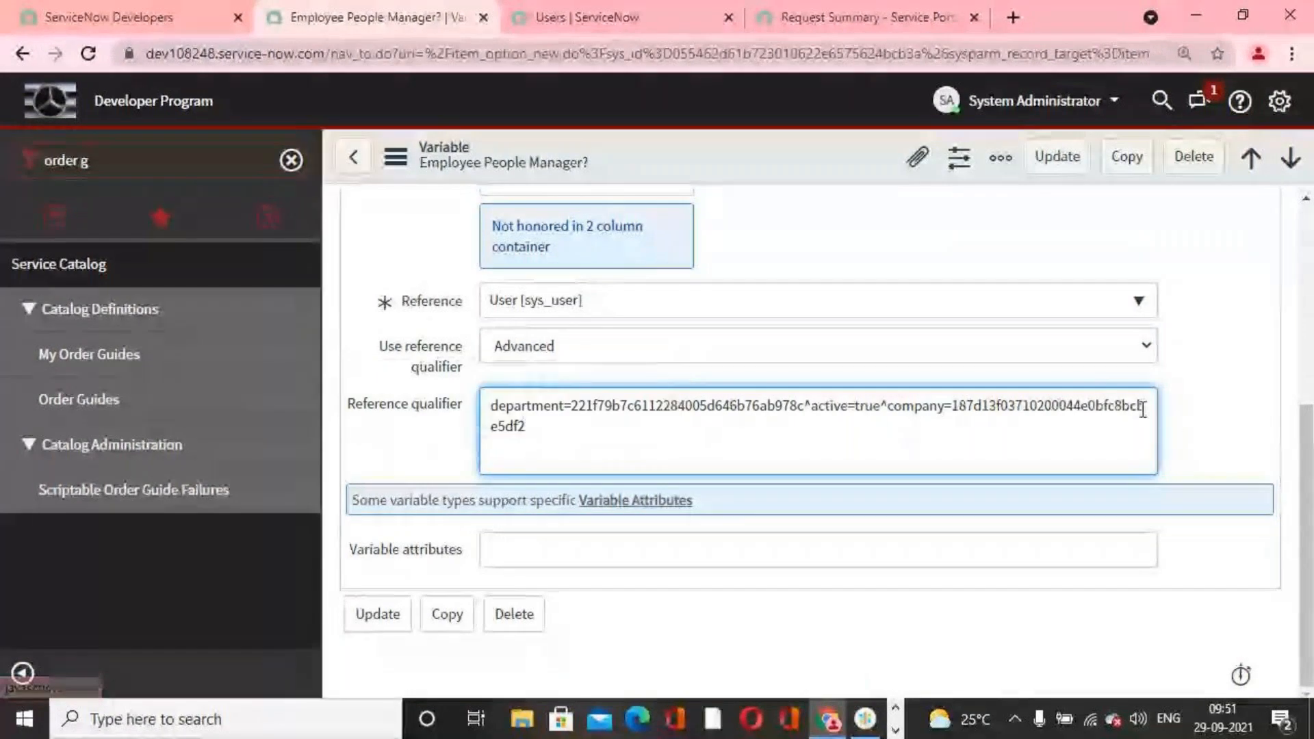
pyautogui.scroll(5, 1186, 412)
pyautogui.scroll(1, 1185, 412)
pyautogui.click(1068, 162)
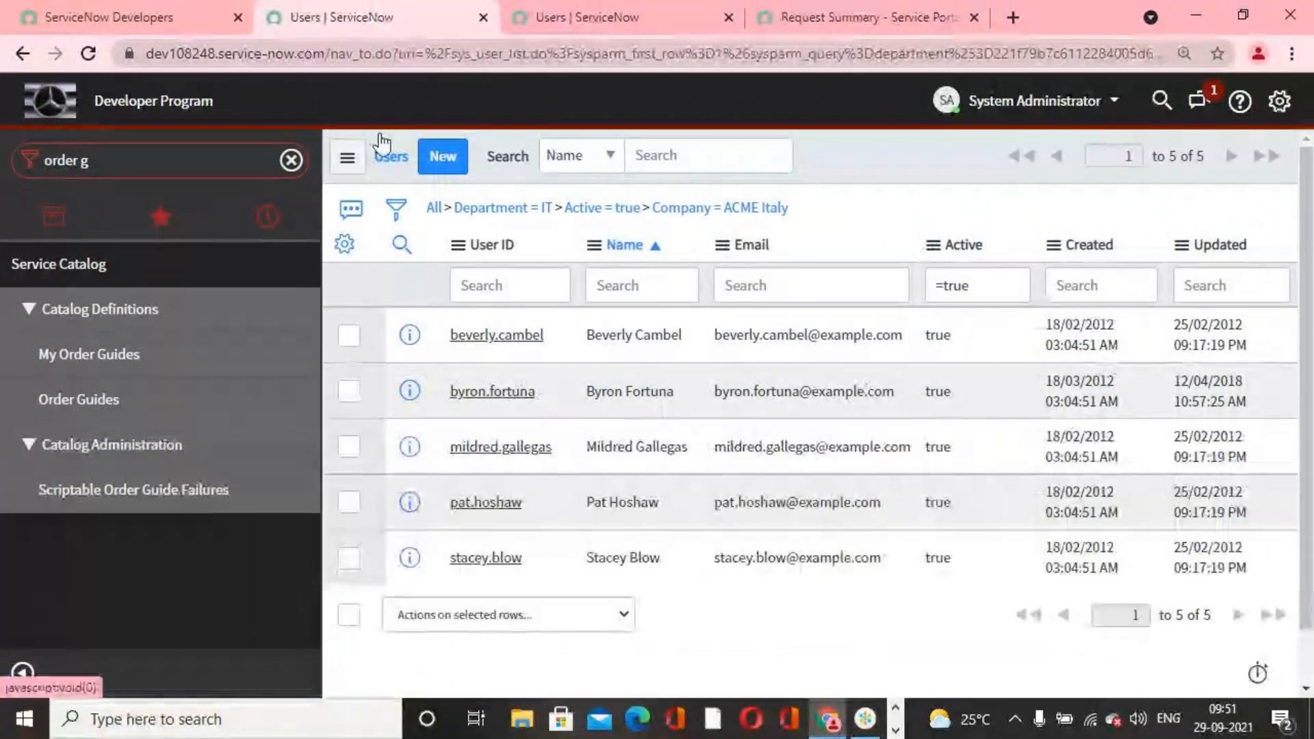
# Step: In the other Users browser tab, find Order Guides through the navigator and open the OnBoarding Order Guide record
pyautogui.click(575, 17)
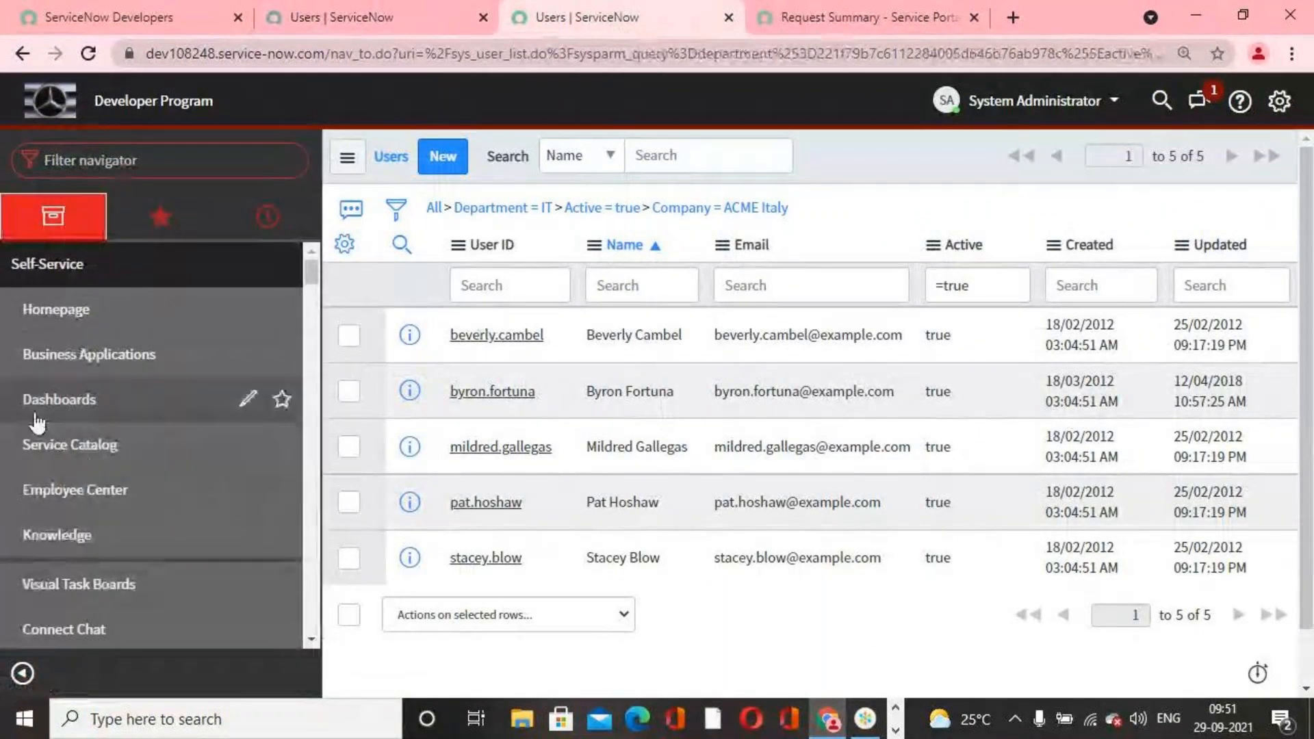
pyautogui.click(177, 153)
pyautogui.write('order')
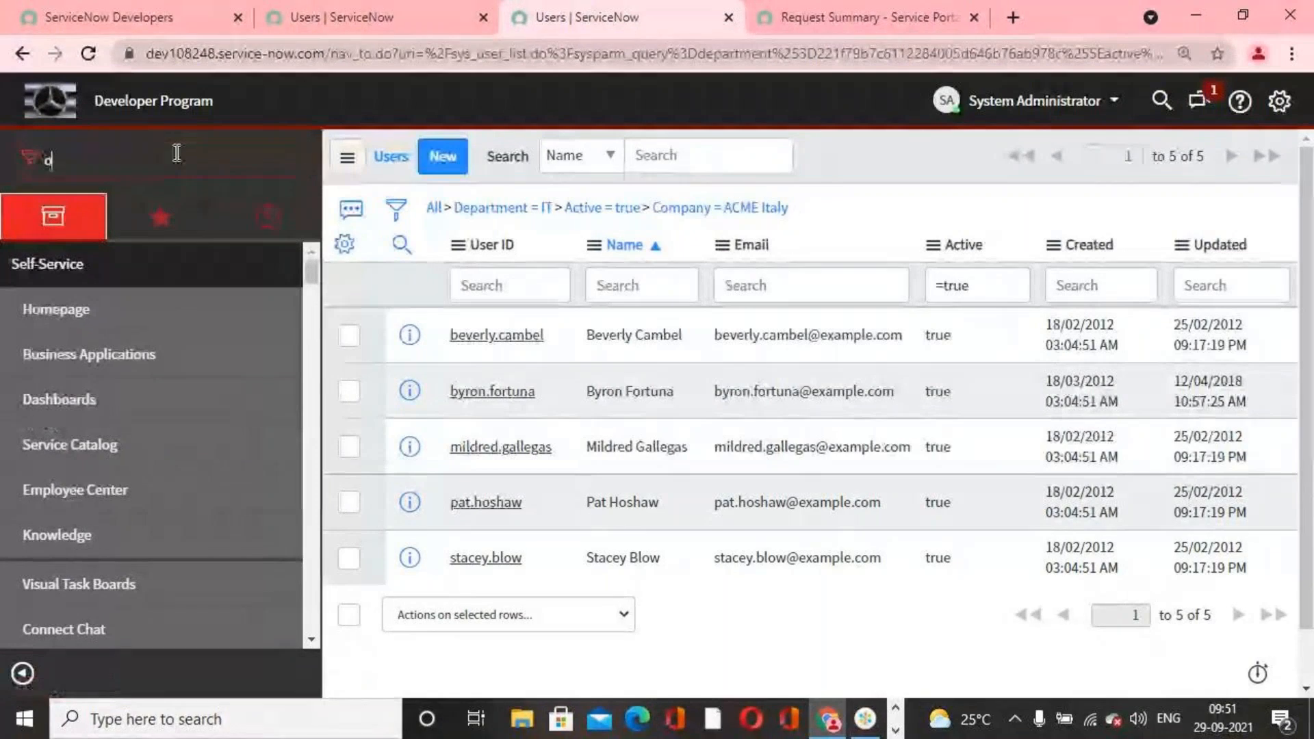
pyautogui.write(' gui')
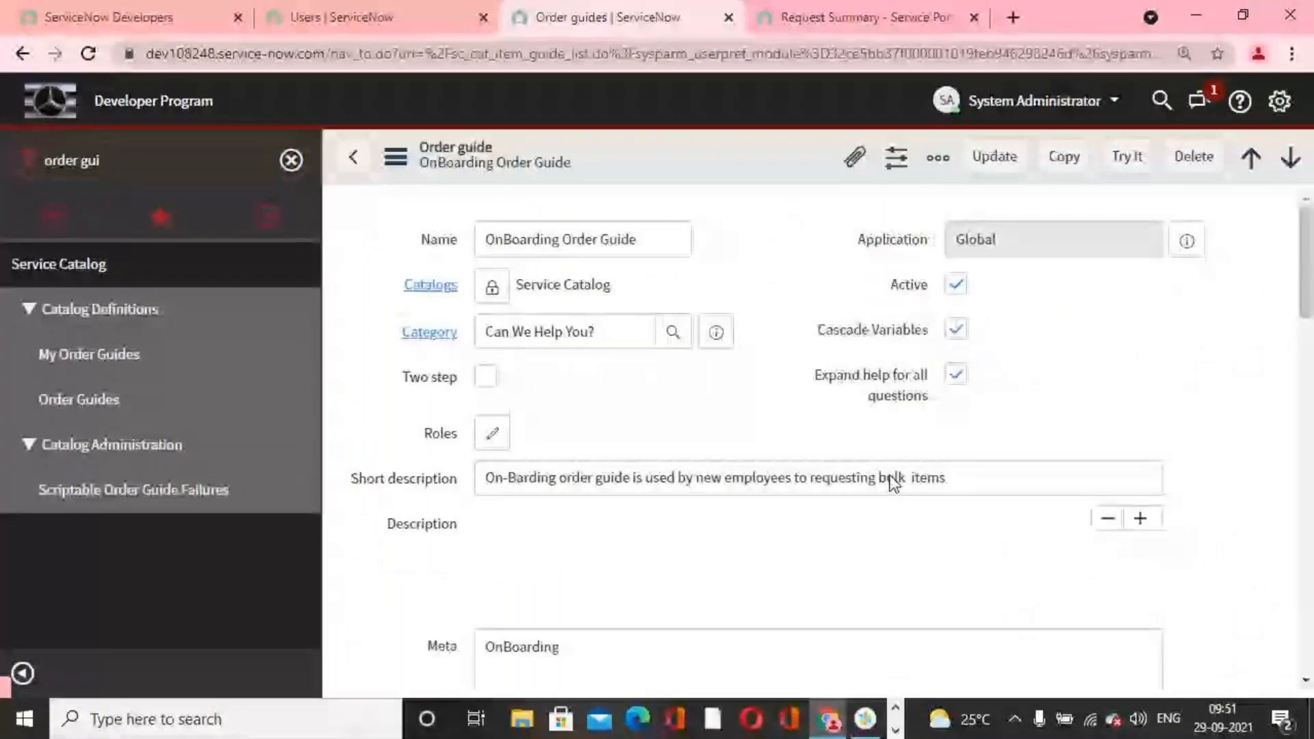
# Step: Try out the order guide and check which users the Employee People Manager lookup offers, closing the lookup window when done
pyautogui.click(1136, 160)
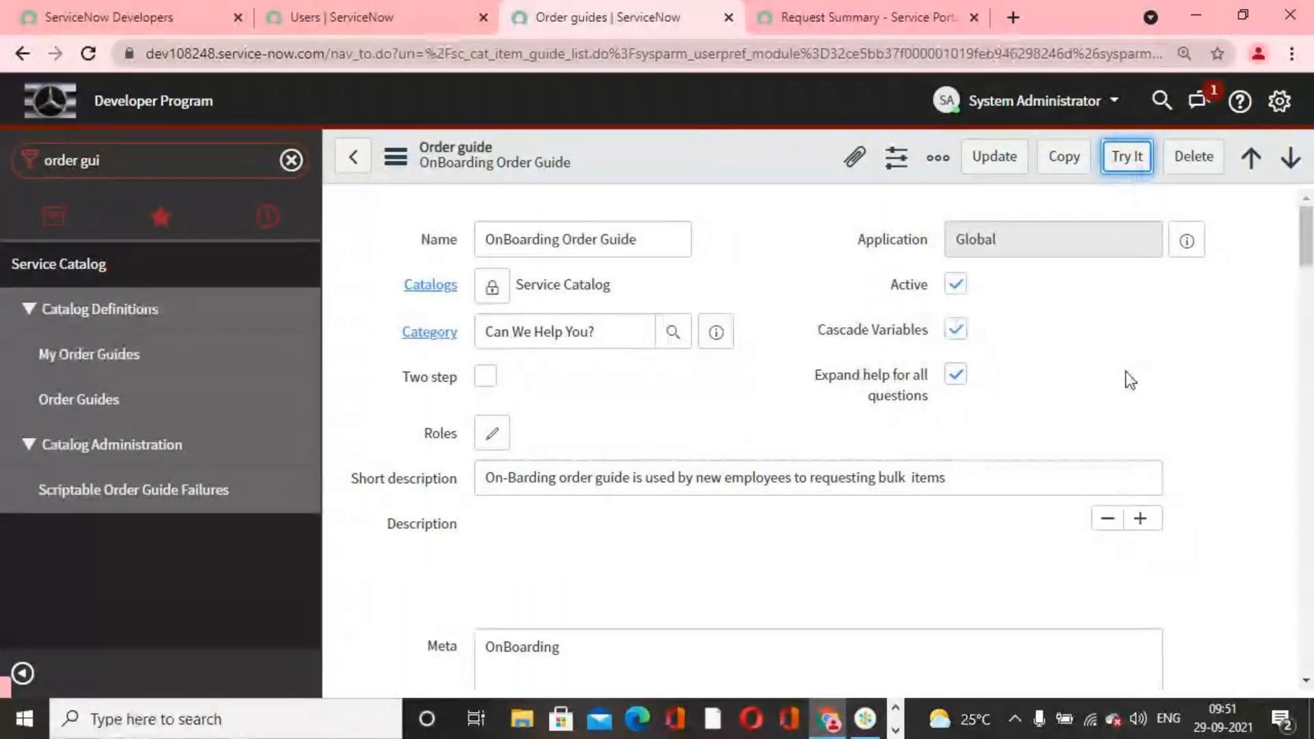
pyautogui.scroll(-10, 763, 425)
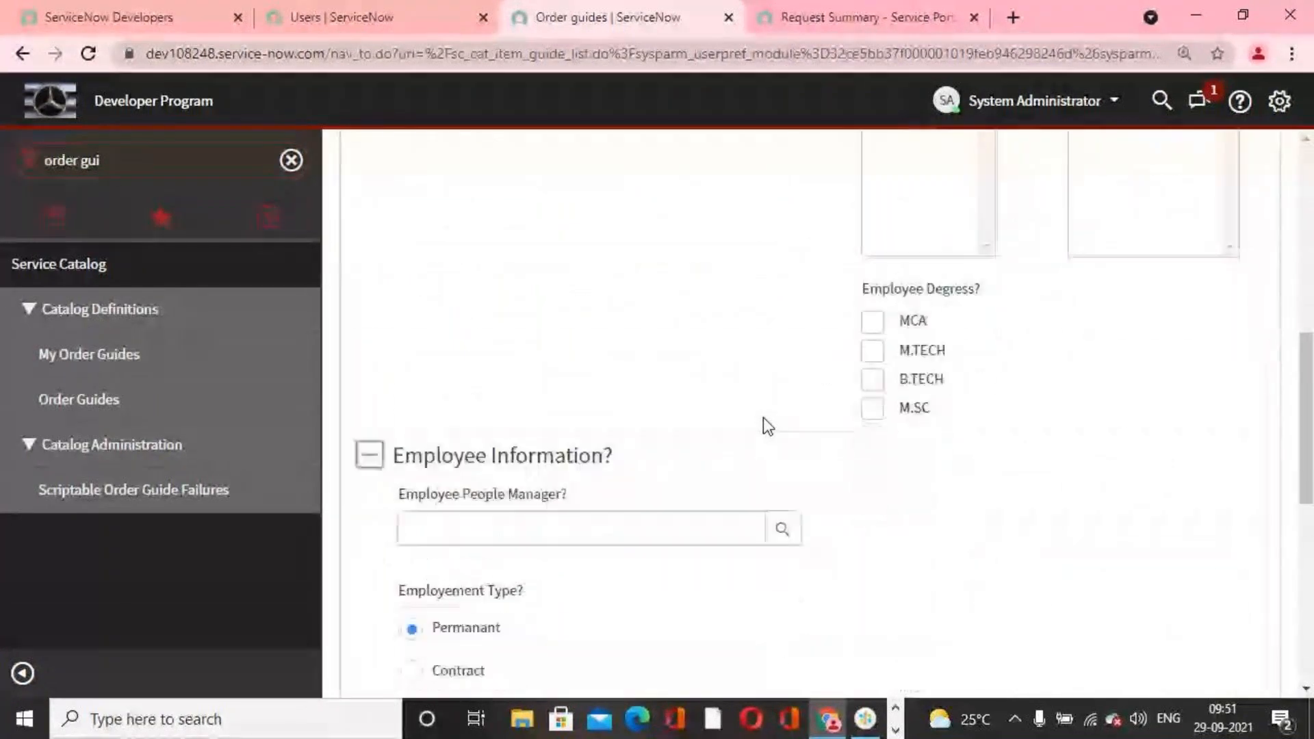
pyautogui.click(780, 496)
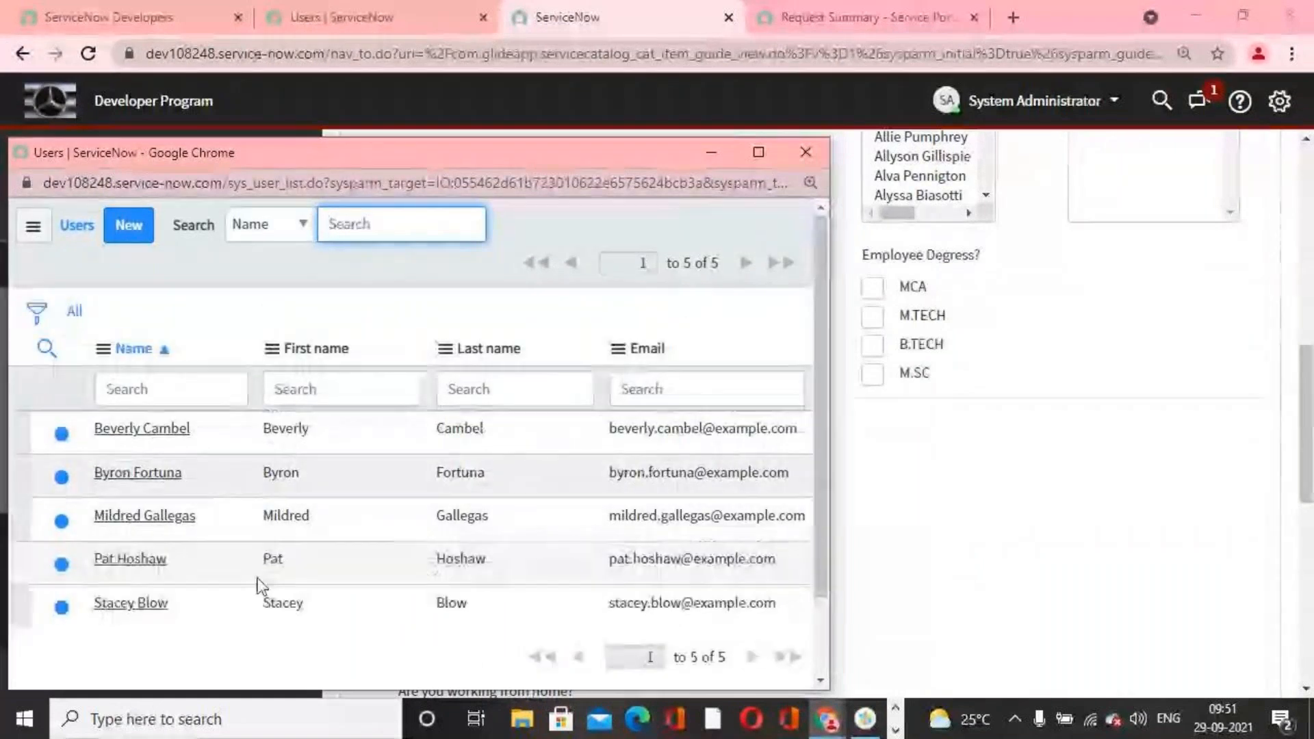
pyautogui.click(805, 152)
pyautogui.scroll(5, 568, 349)
pyautogui.scroll(4, 556, 343)
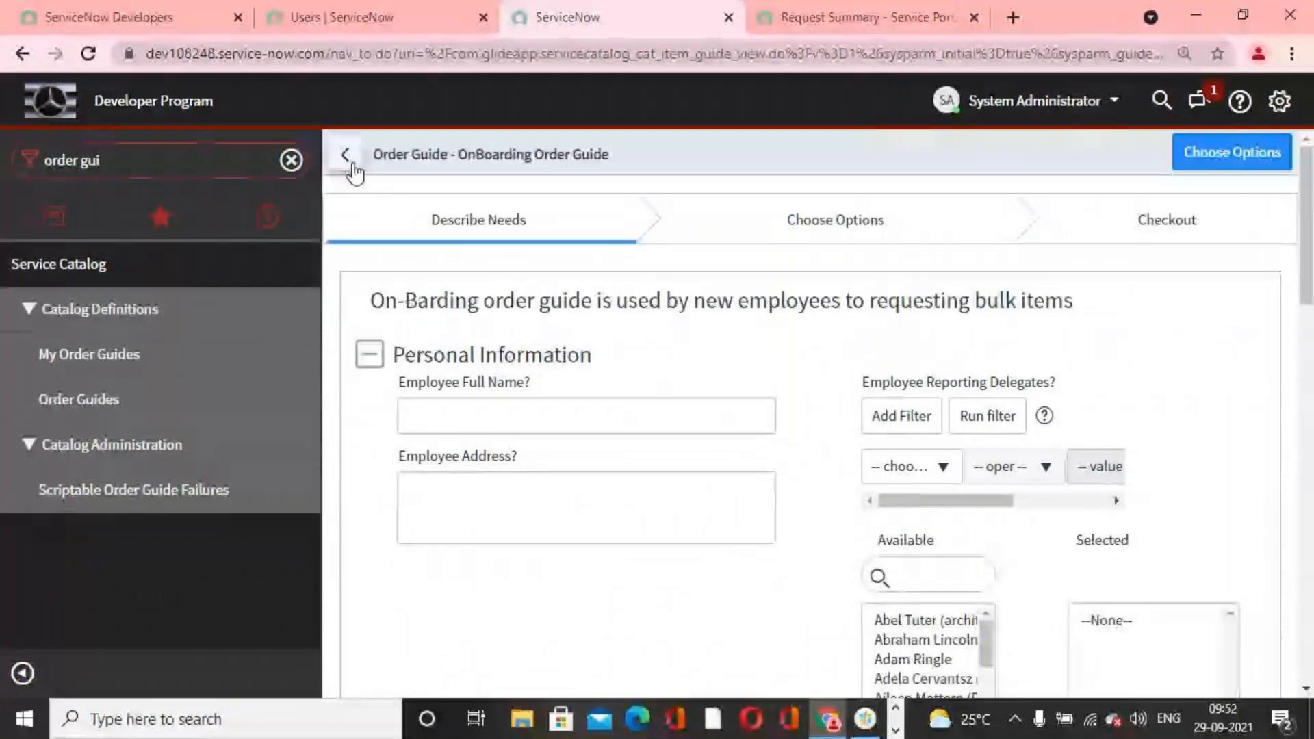
# Step: Leave the order guide preview, return to the filtered Users list and remove all its filter conditions
pyautogui.click(352, 166)
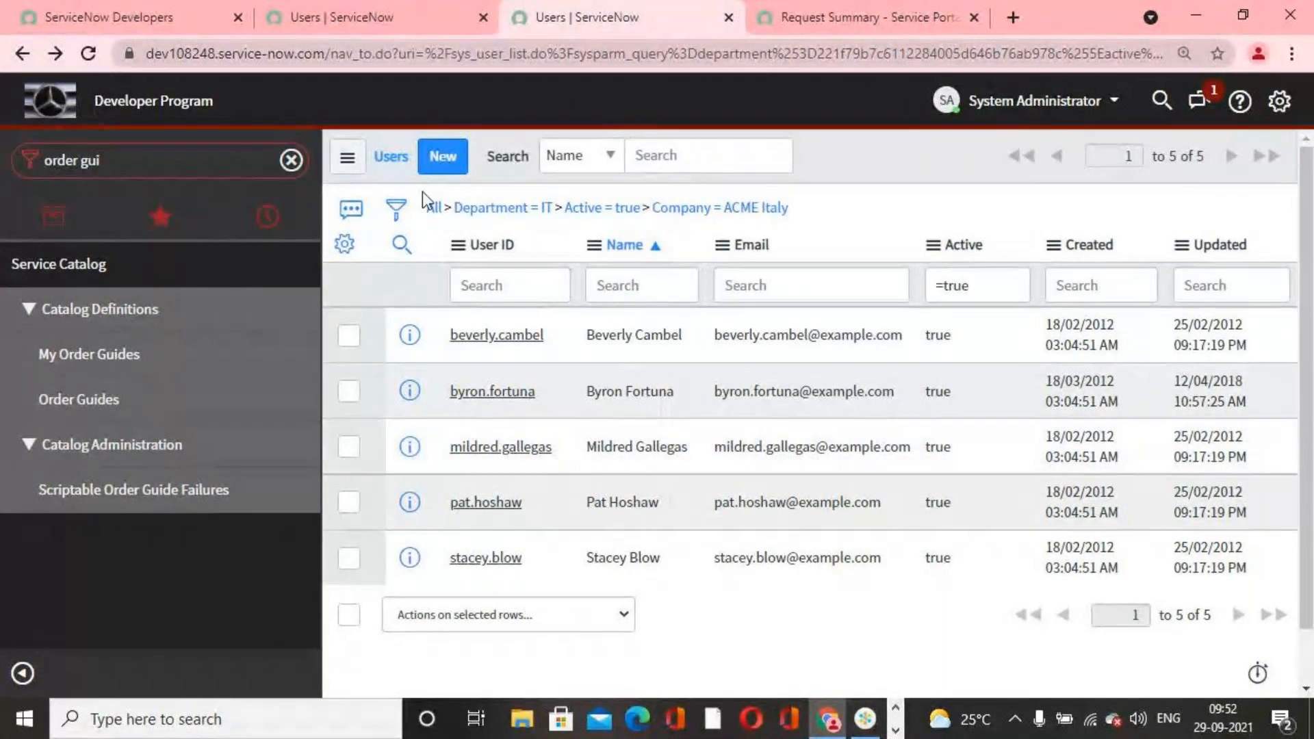
pyautogui.click(434, 206)
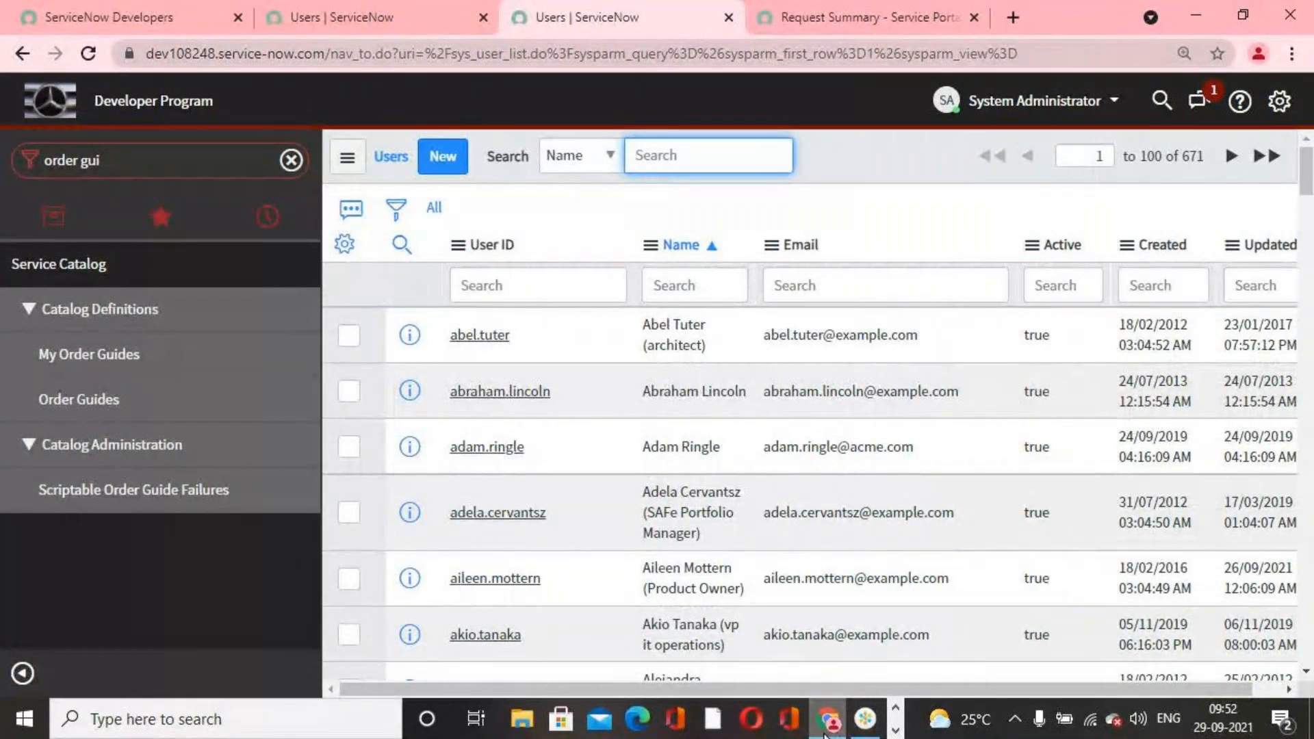
pyautogui.moveTo(825, 734)
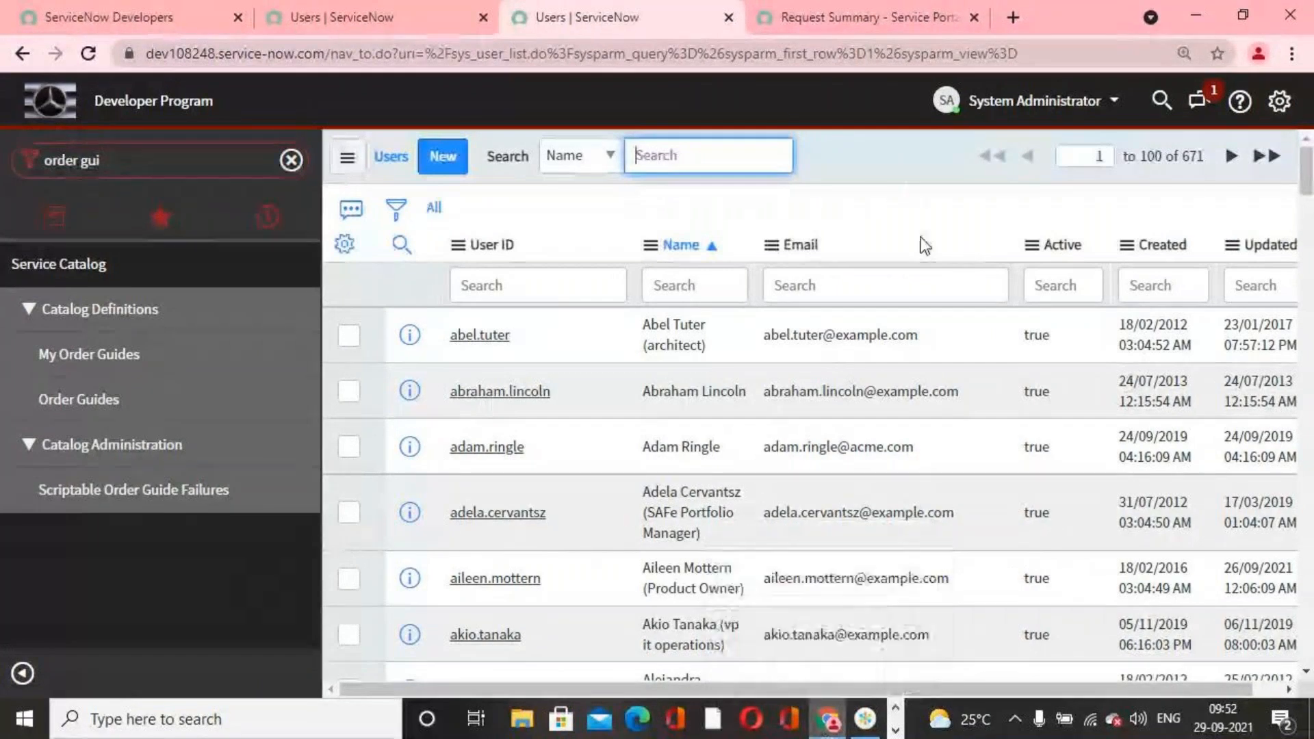
pyautogui.click(867, 718)
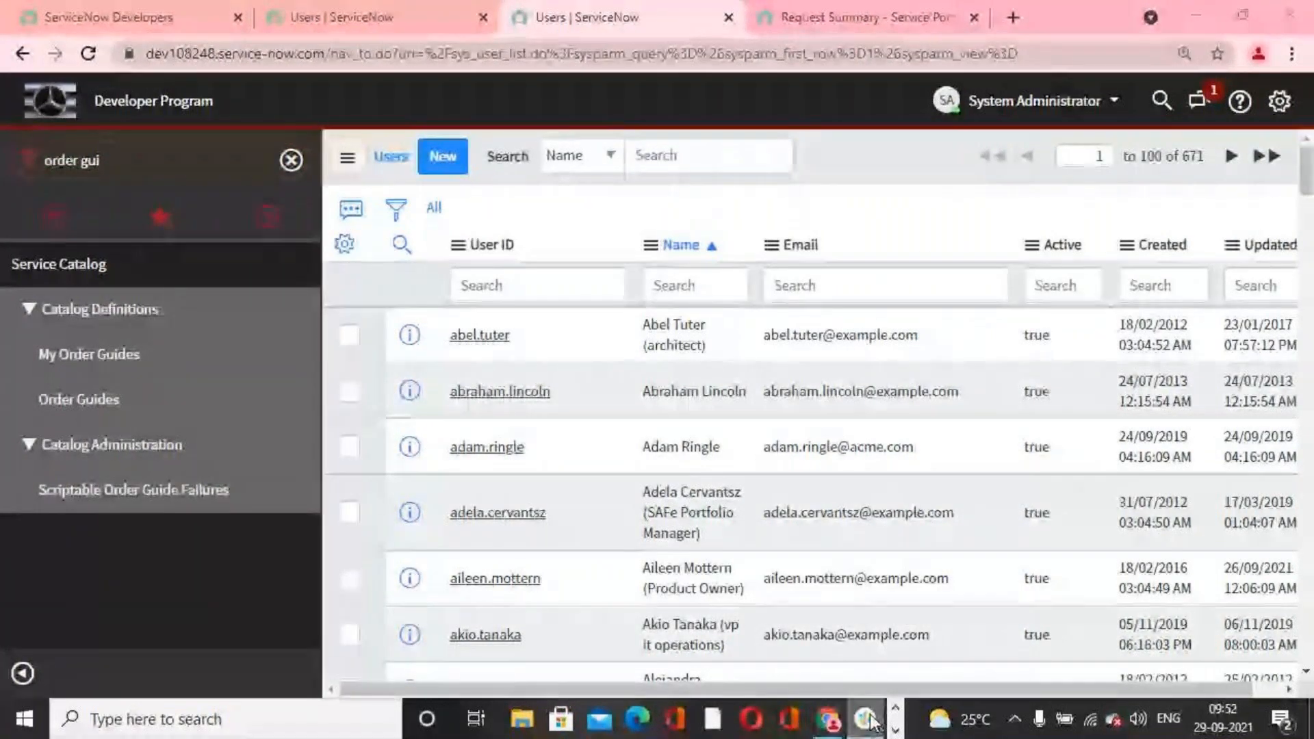
pyautogui.click(828, 726)
pyautogui.click(895, 730)
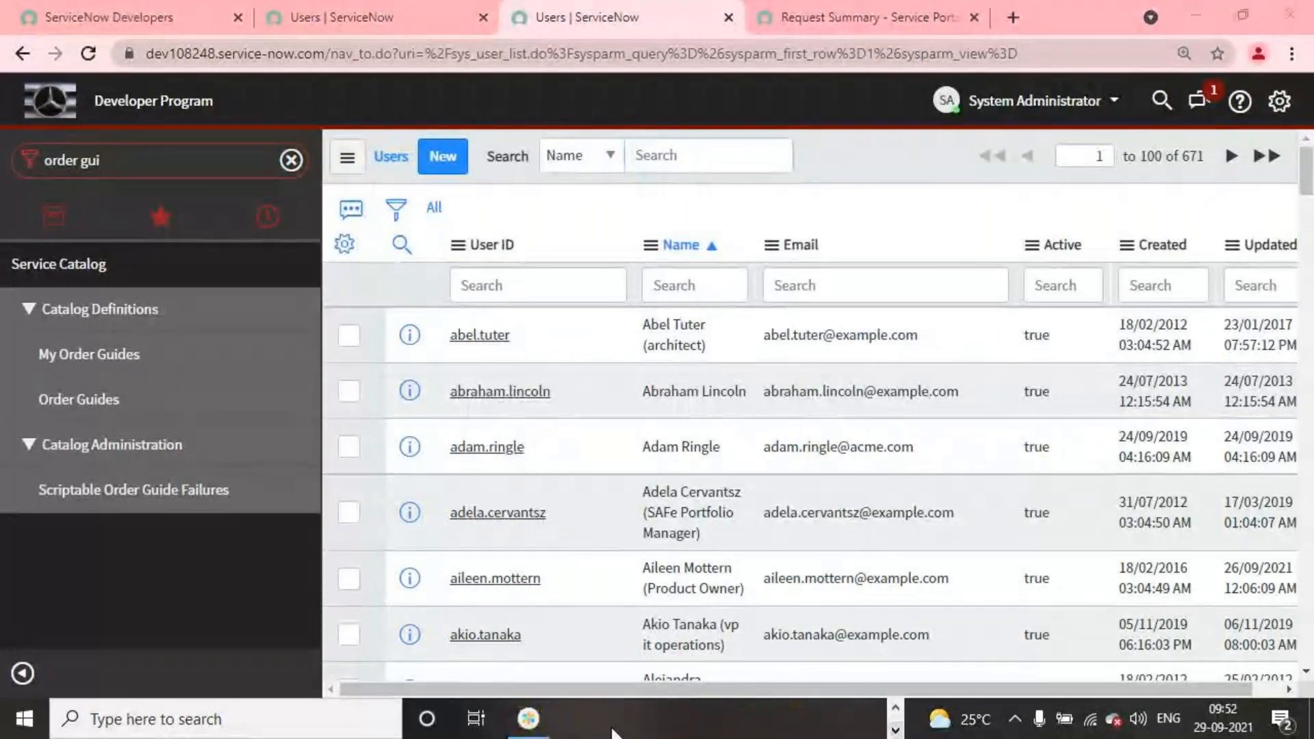